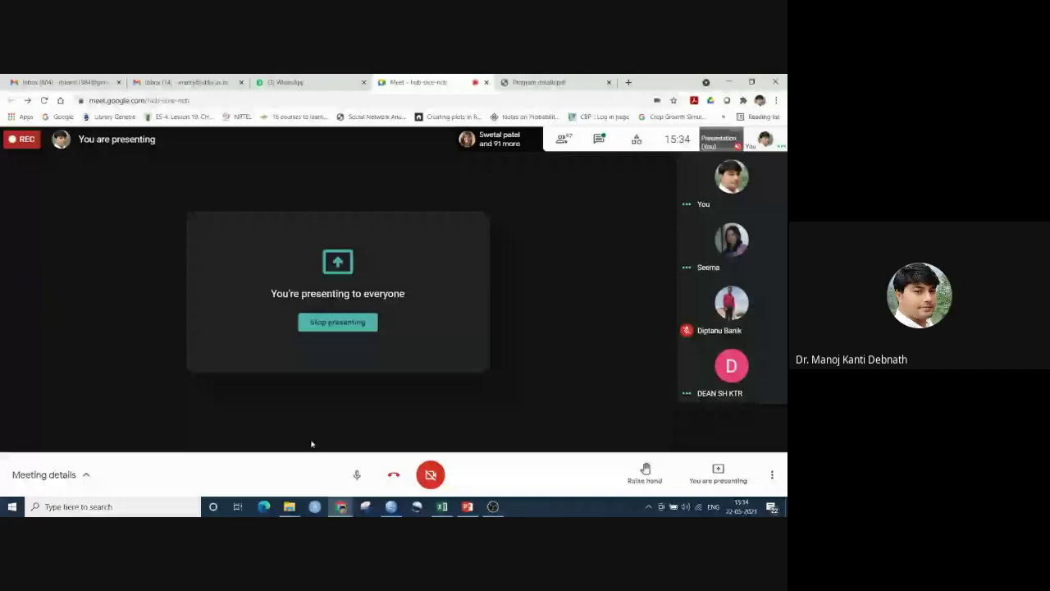
Switch to the Practical Data workbook in Excel and examine the replicated yield values of each treatment on the CRD sheet
mouse_move(341, 506)
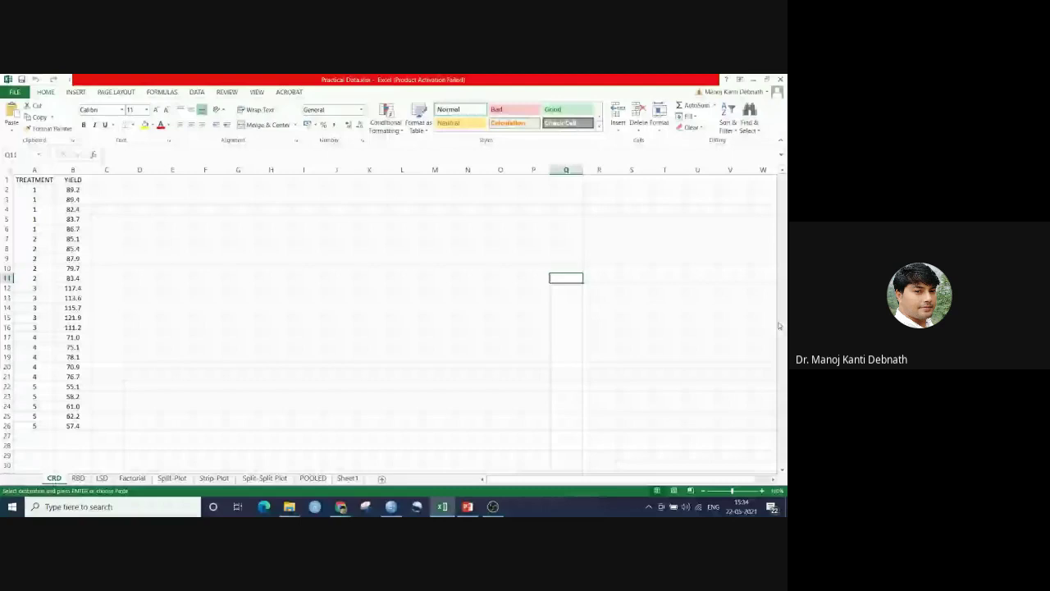
click(106, 236)
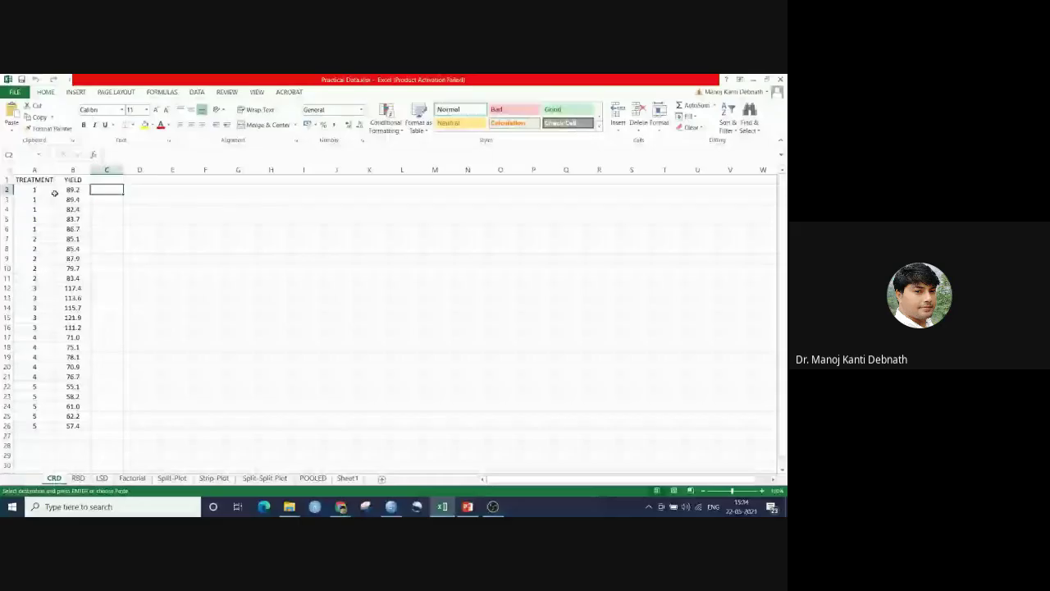
drag(72, 190, 80, 229)
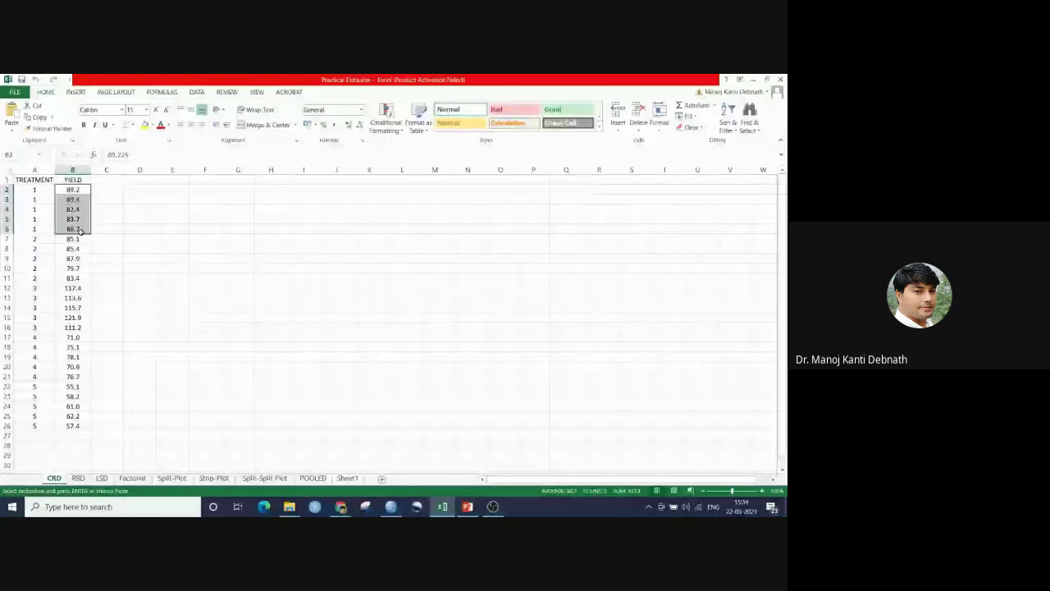
drag(72, 249, 72, 279)
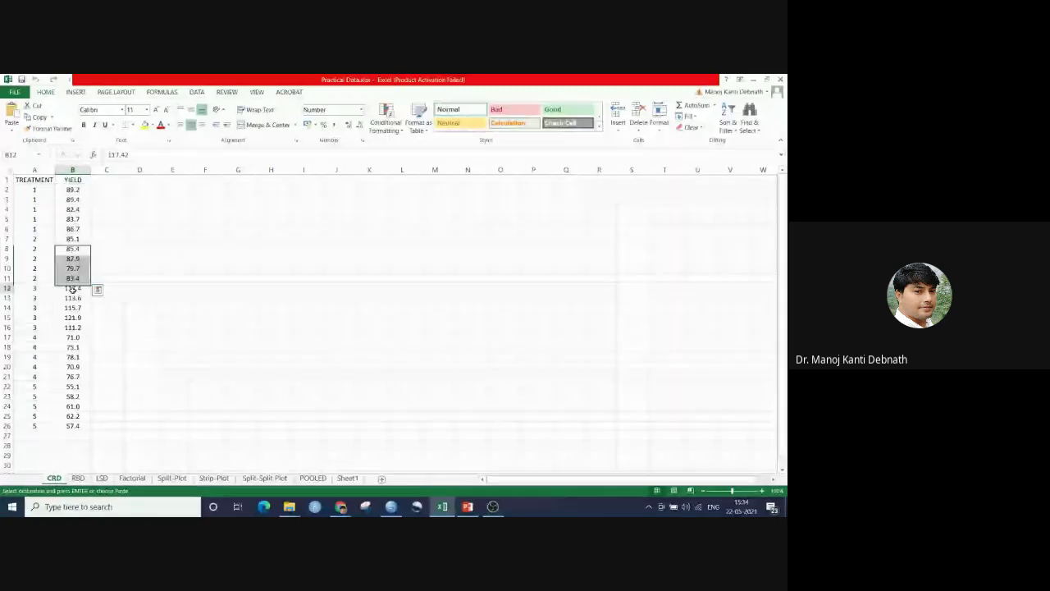
drag(72, 337, 70, 347)
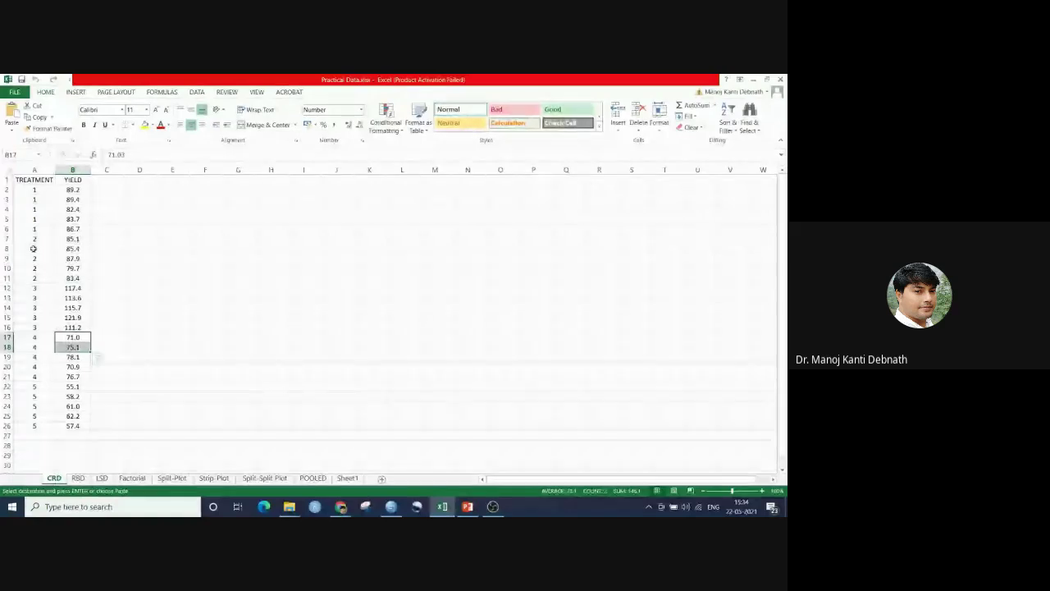
click(302, 232)
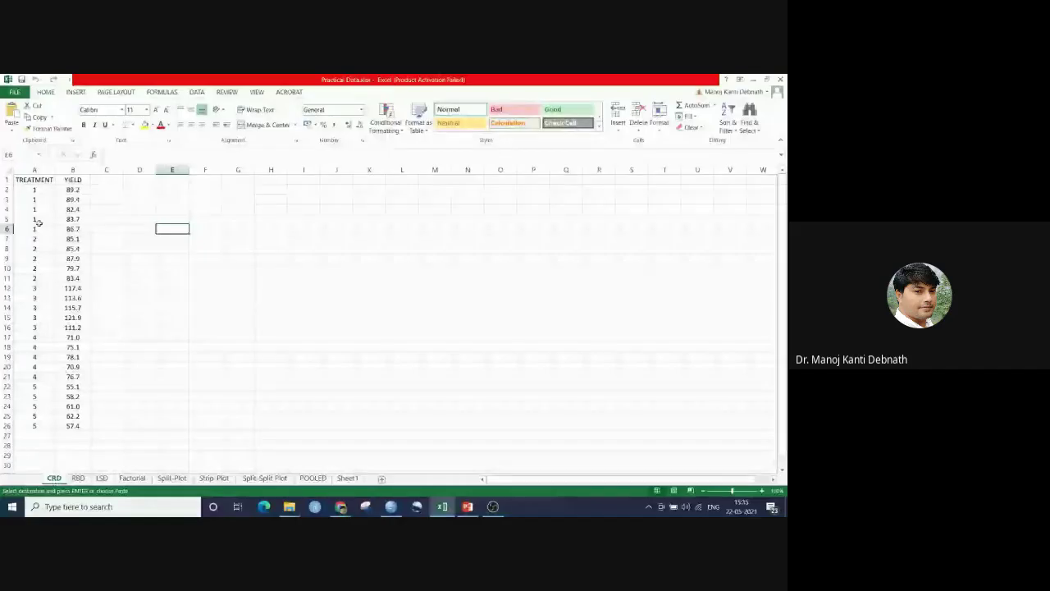
Copy the treatment and yield values in A2:B26 of the CRD sheet into the empty SPSS dataset, starting at the first cell
drag(31, 190, 82, 429)
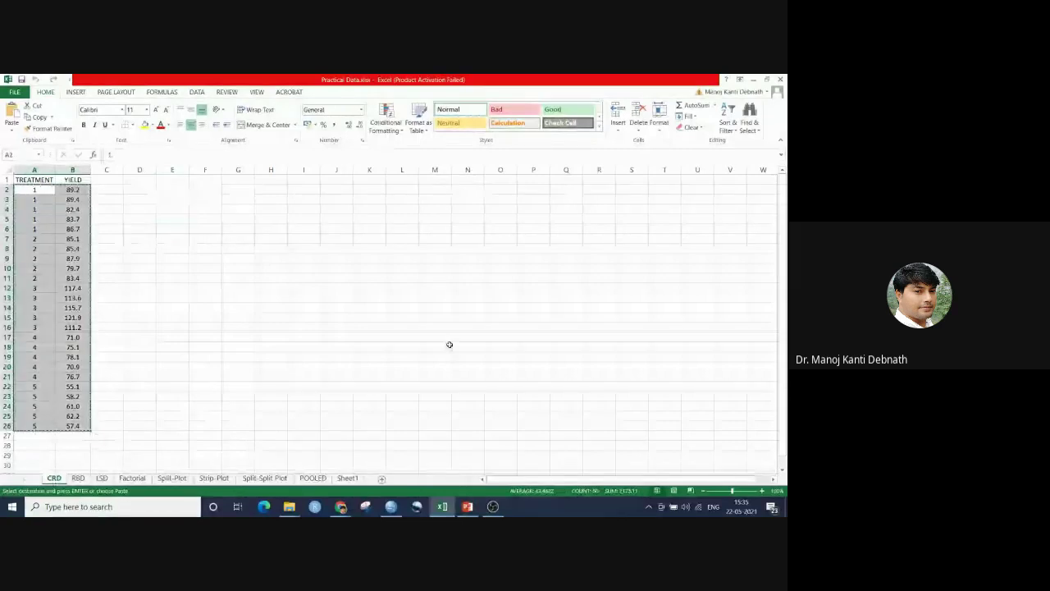
key(alt+Tab)
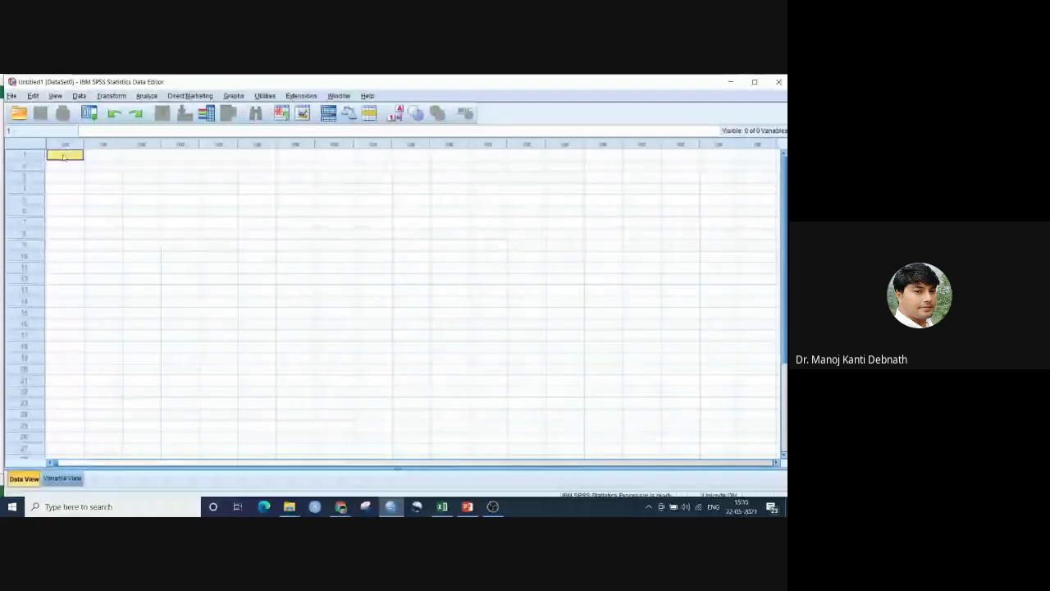
text(1.00	89.20 1.00	89.40 1.00	82.40 1.00	83.70 1.00	86.70 2.00	85.10 2.00	85.40 2.00	87.90 2.00	79.70 2.00	83.40 3.00	117.40 3.00	113.60 3.00	116.70 3.00	121.90 3.00	111.20 4.00	71.00 4.00	75.10 4.00	78.10 4.00	70.90 4.00	76.70 5.00	55.10 5.00	58.20 5.00	61.00 5.00	62.20 5.00	57.40)
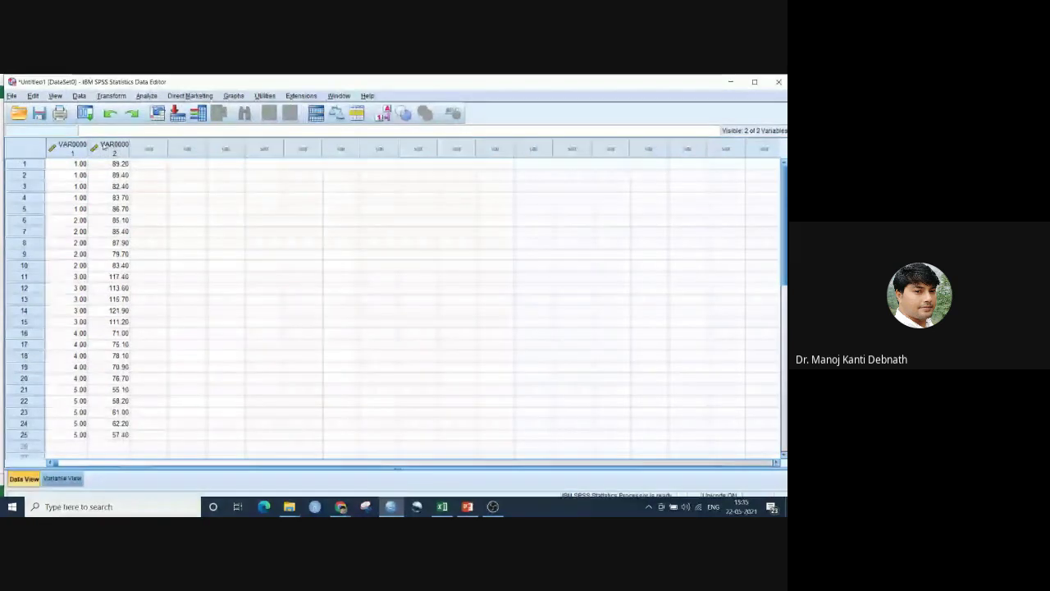
Rename the first variable TRT and the second variable YIELD
click(62, 478)
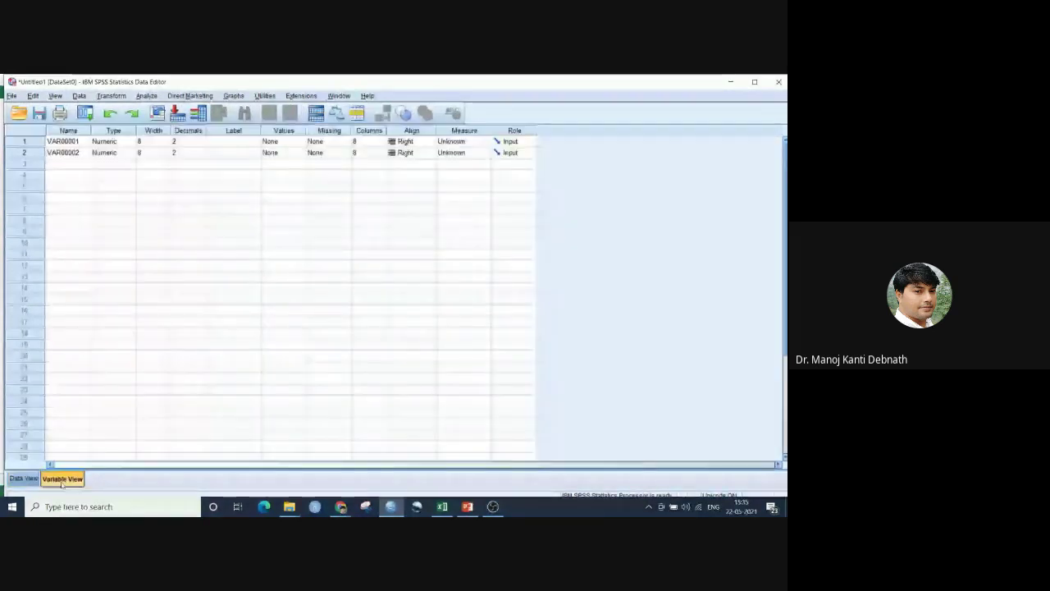
click(21, 478)
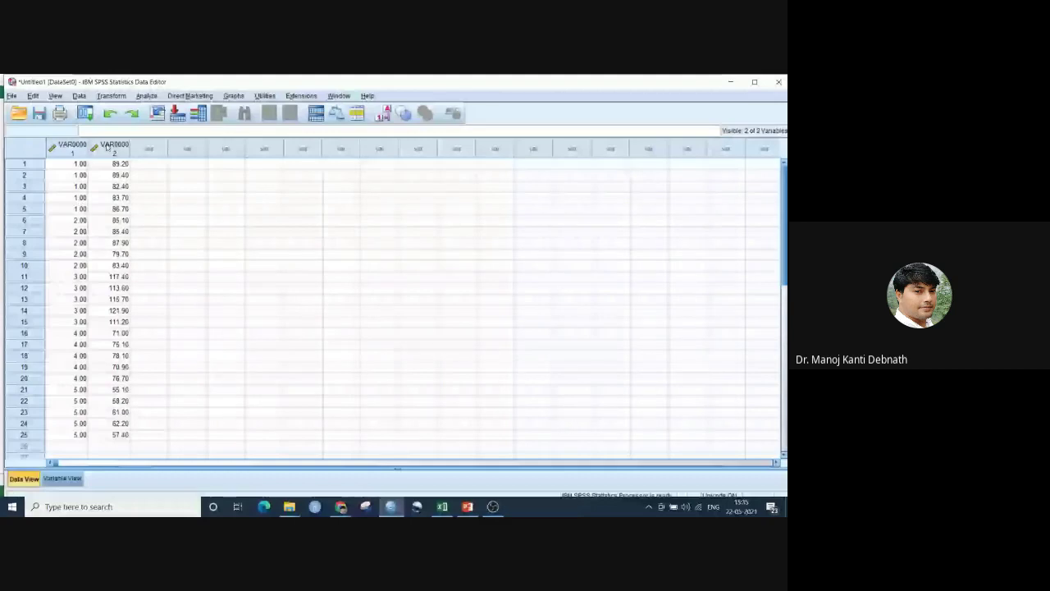
click(63, 479)
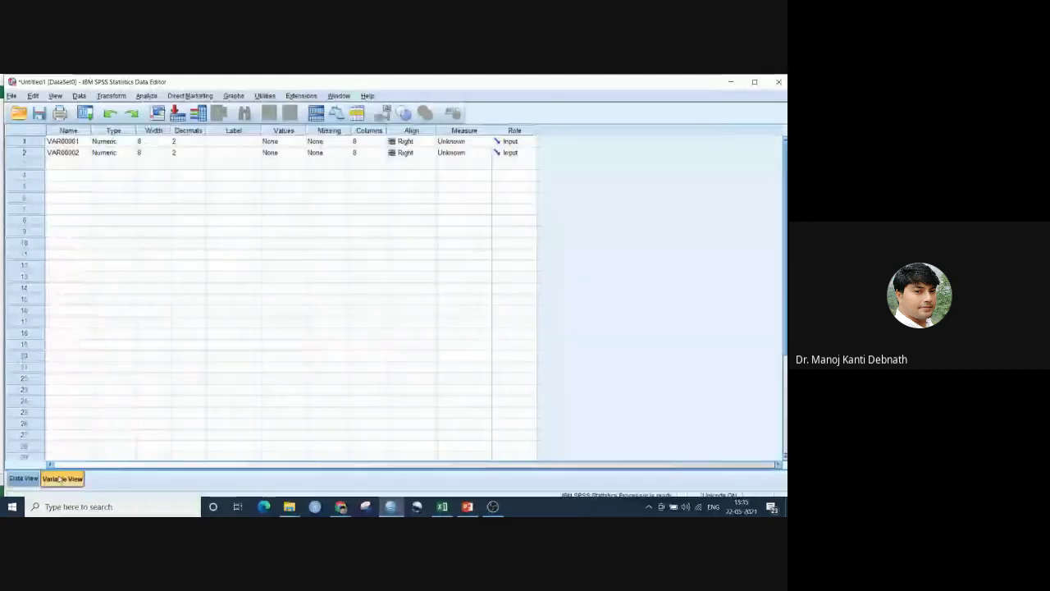
click(69, 142)
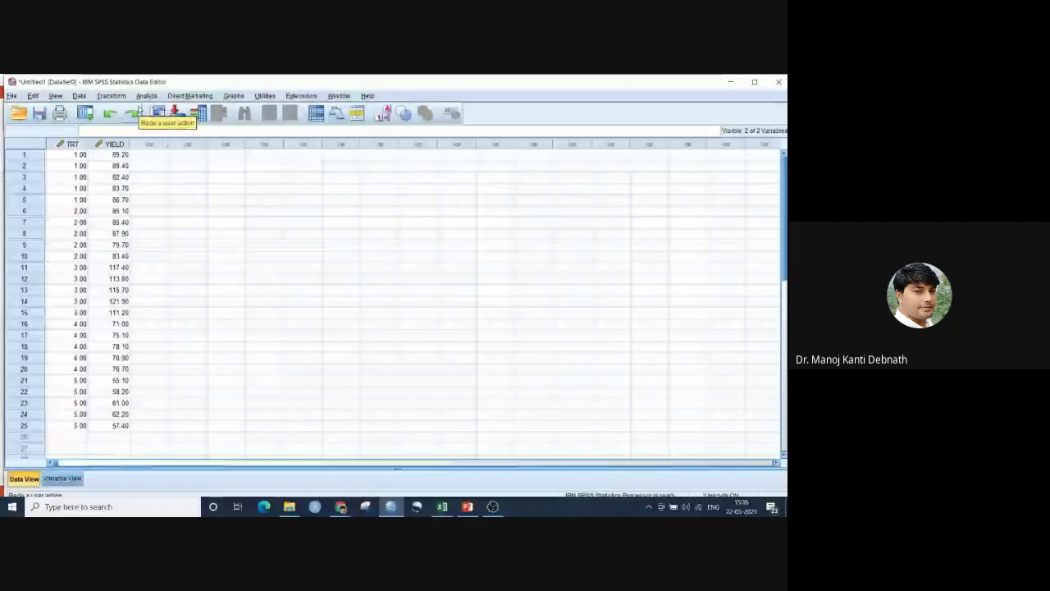
Set up a univariate General Linear Model with YIELD as the dependent variable and TRT as the fixed factor
click(146, 96)
mouse_move(197, 156)
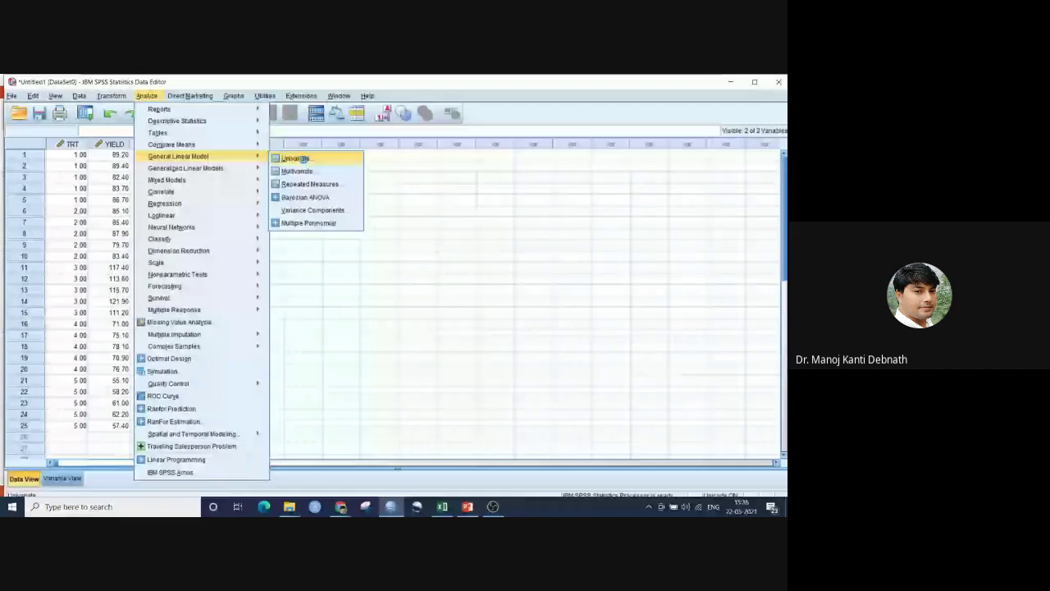
click(303, 159)
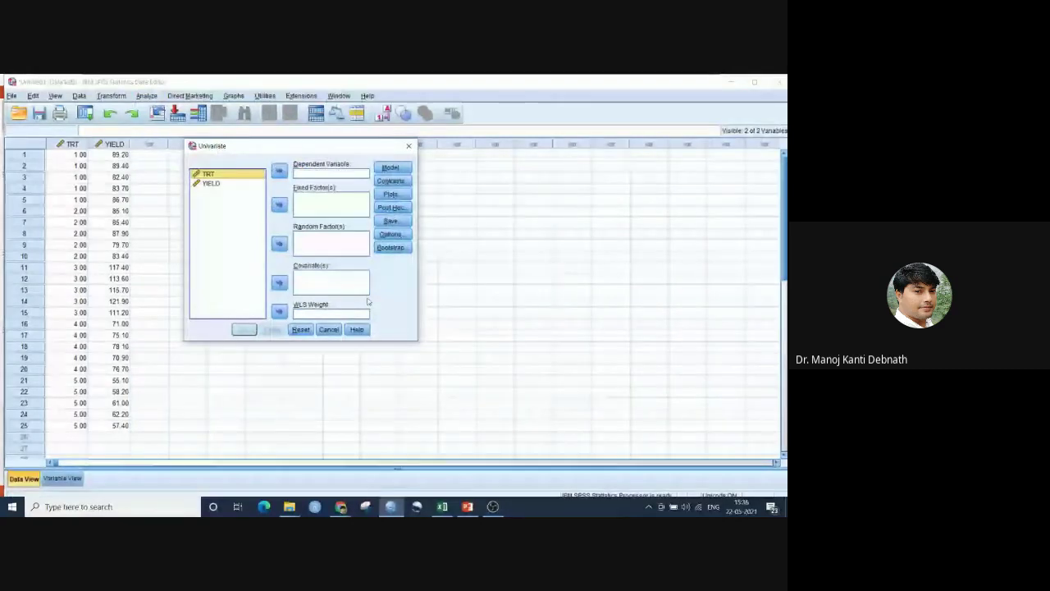
click(212, 184)
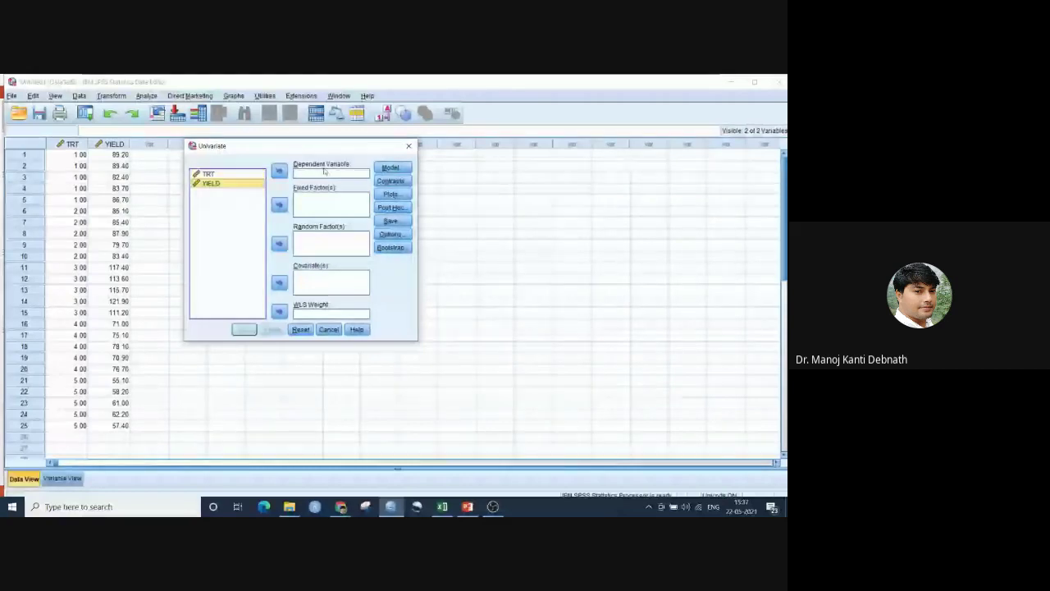
click(280, 171)
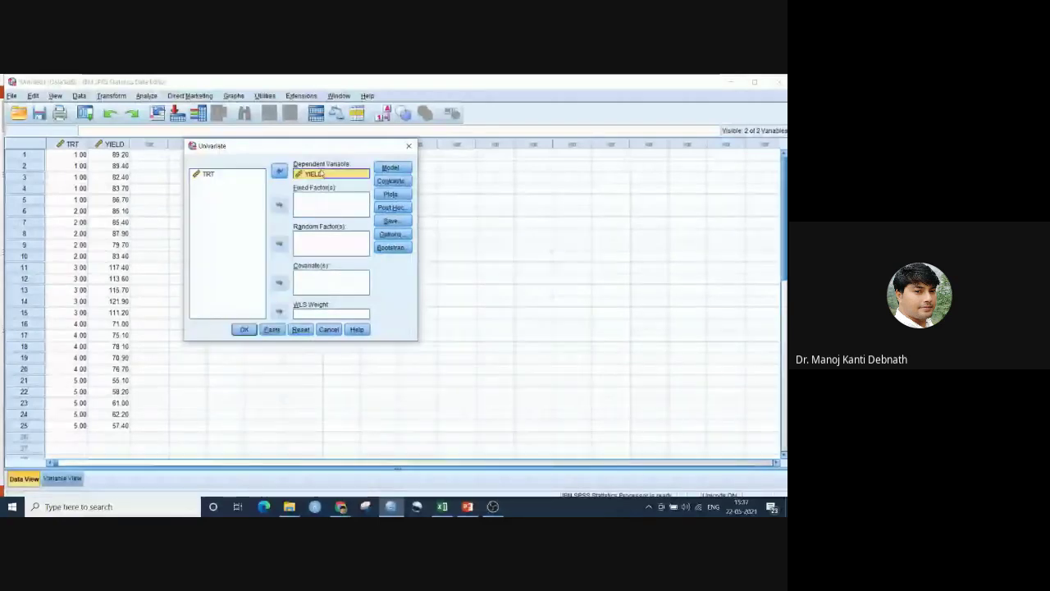
click(208, 177)
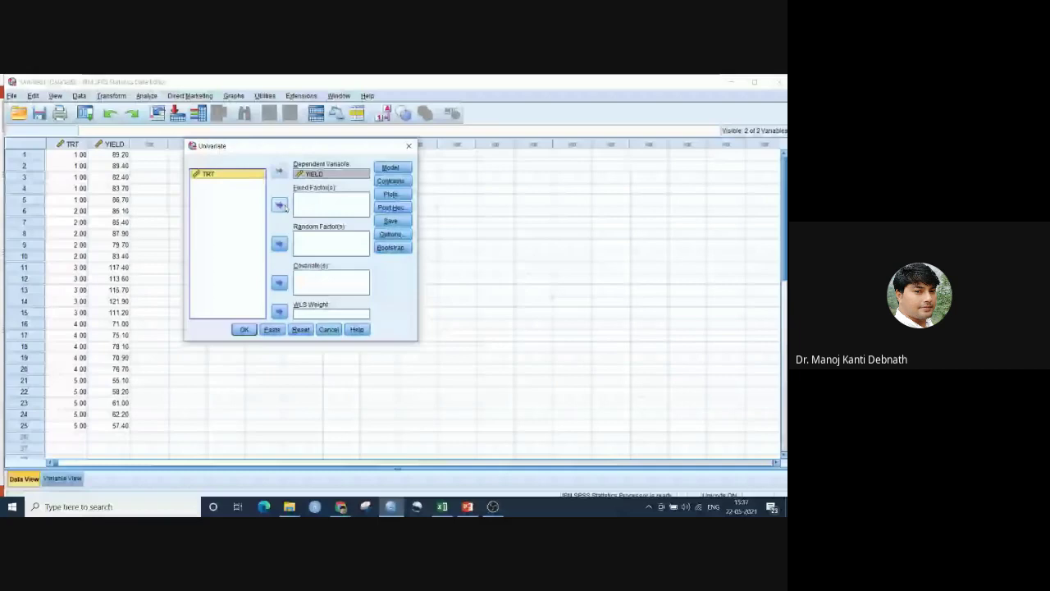
click(279, 205)
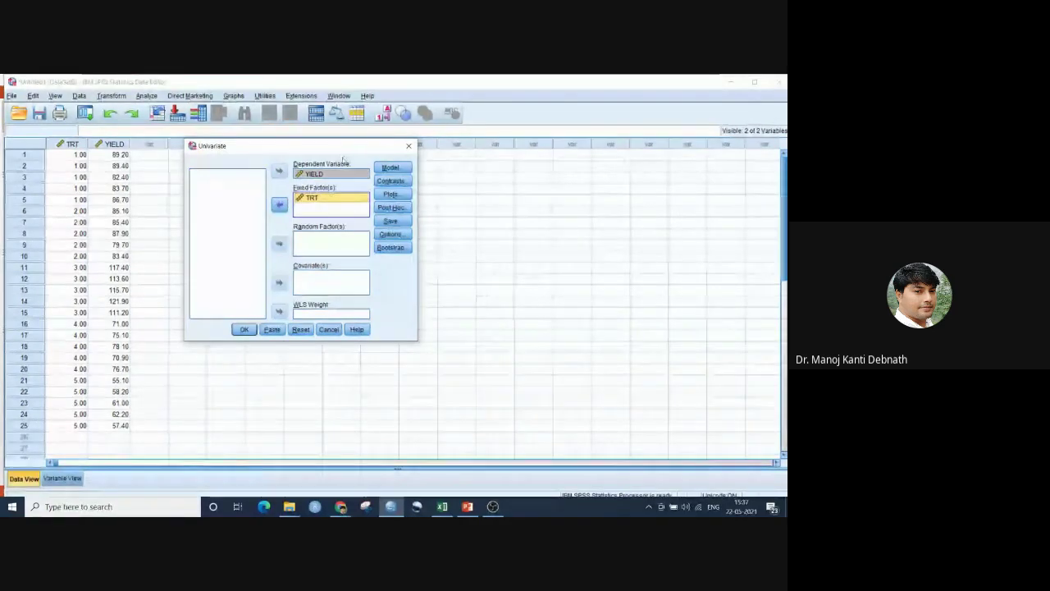
Specify a custom model for the univariate analysis containing the TRT term
click(390, 168)
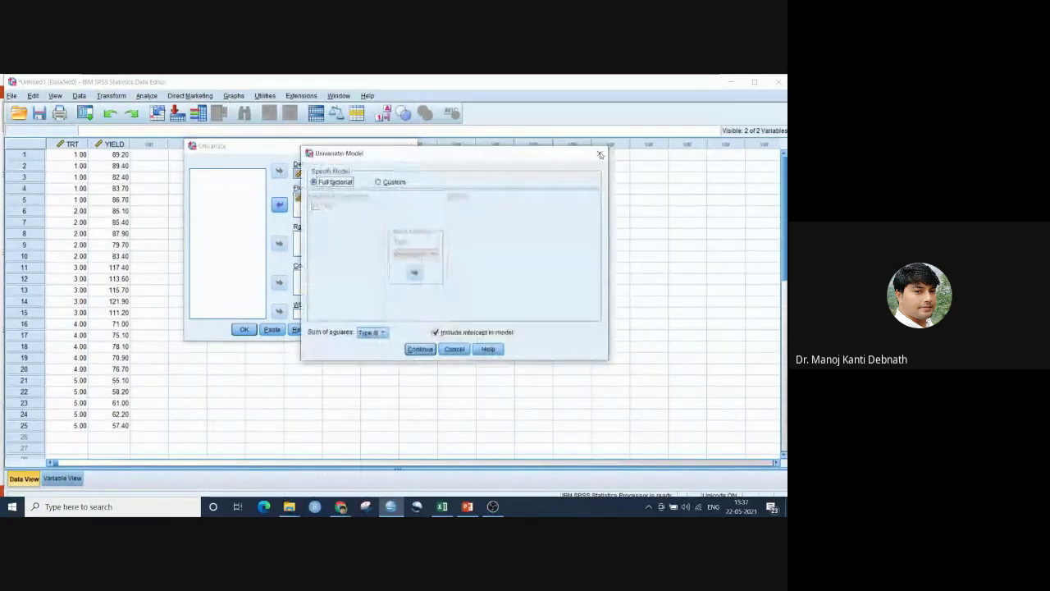
click(600, 154)
click(403, 168)
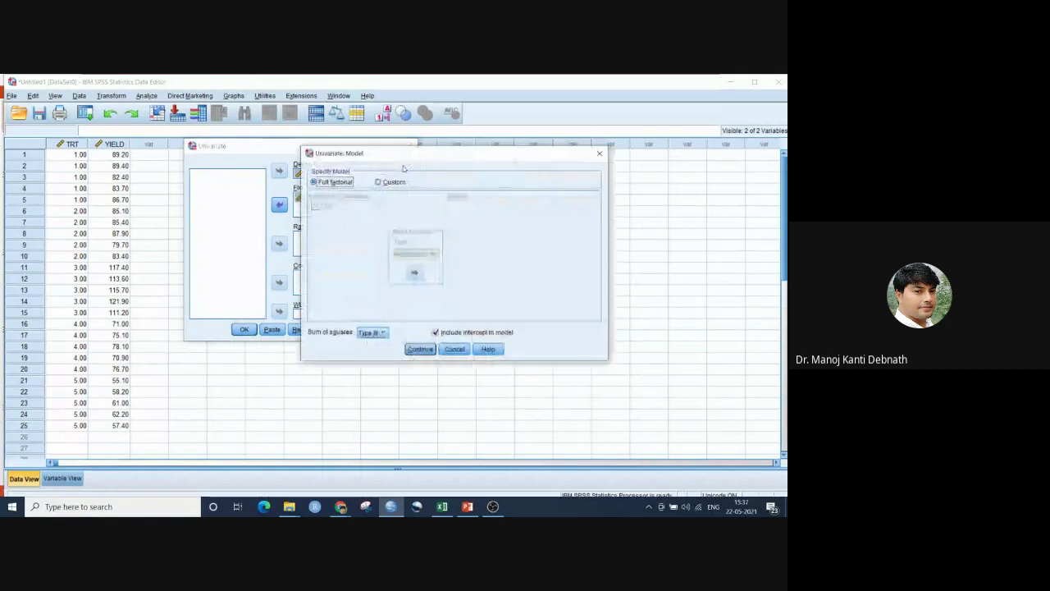
drag(422, 153, 356, 152)
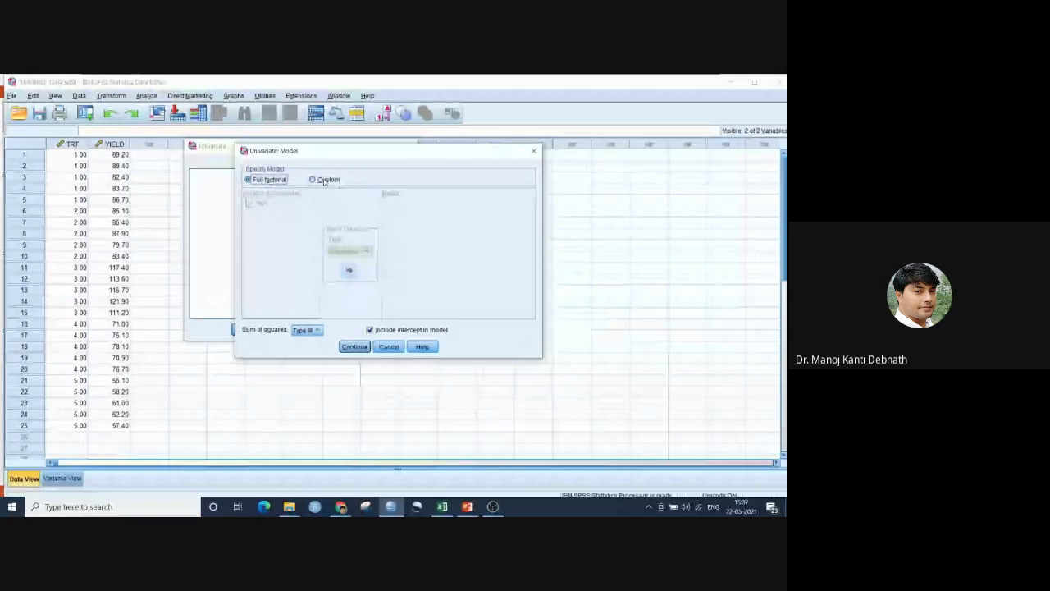
click(324, 180)
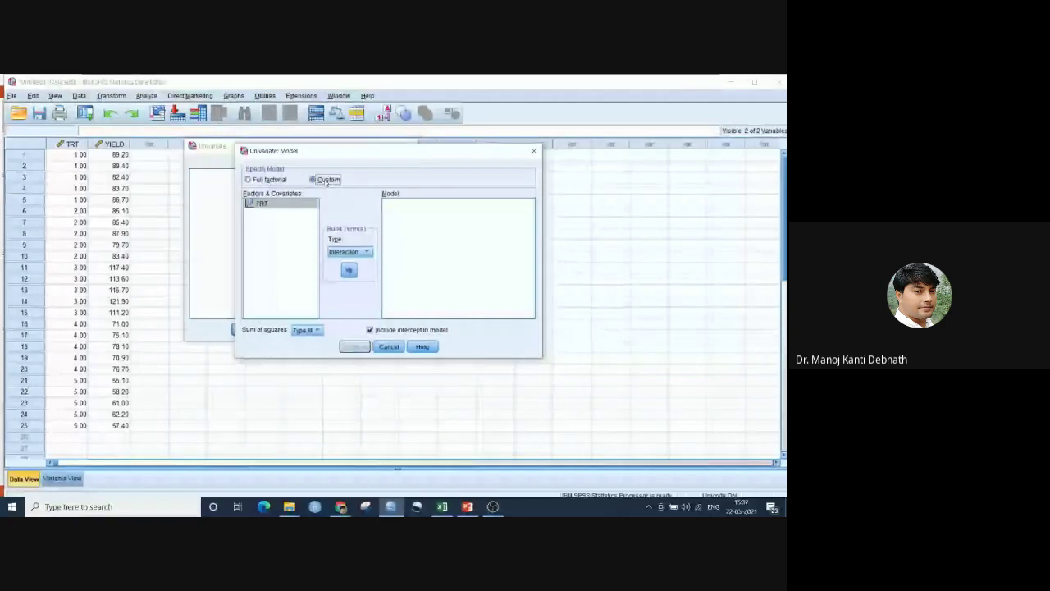
click(261, 204)
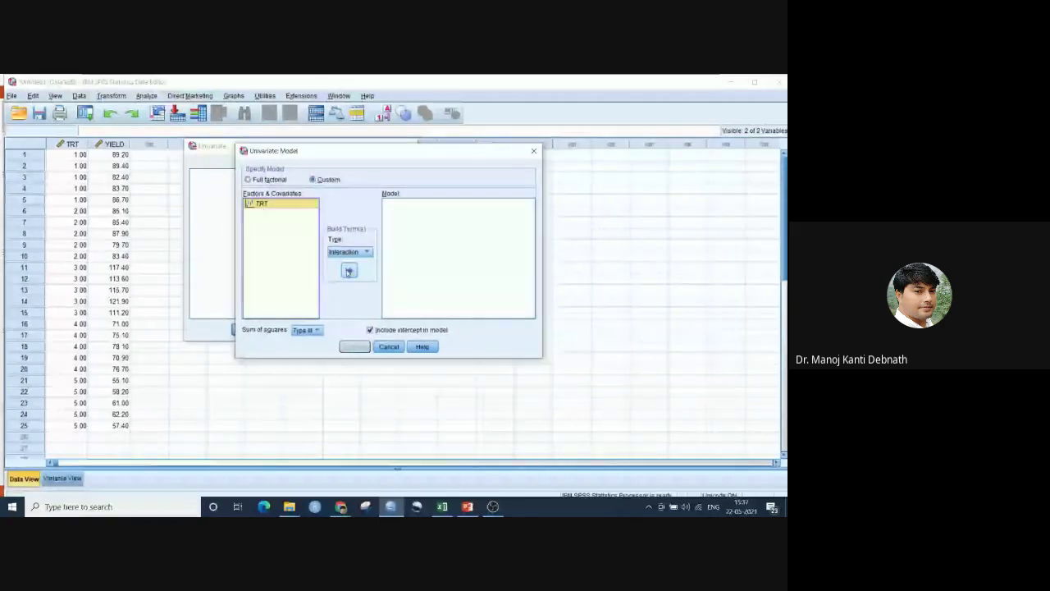
click(348, 270)
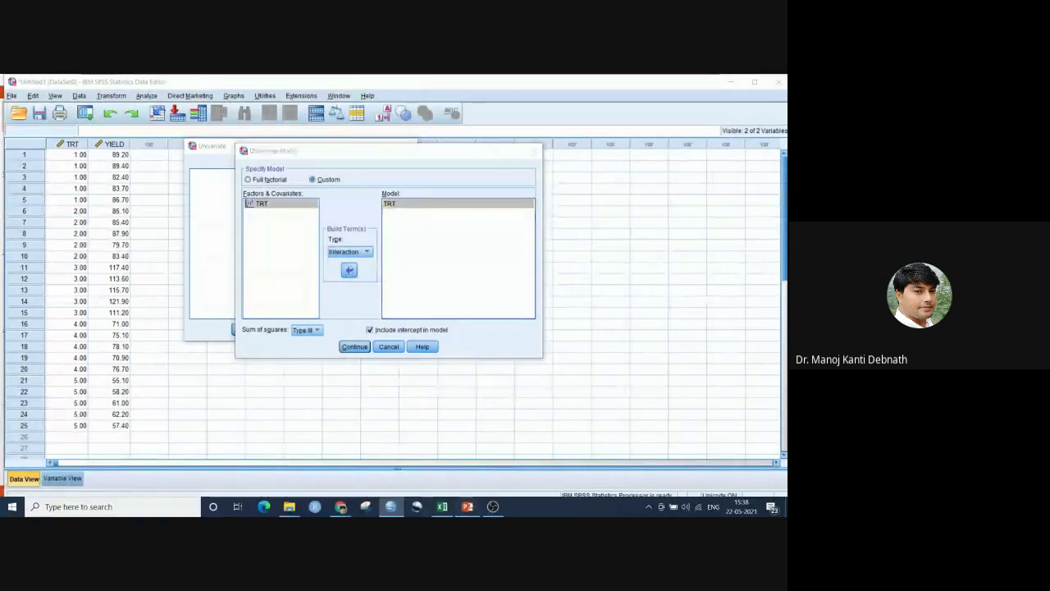
Review the Completely Randomized Design slides up to the ANOVA table in the PowerPoint presentation, and return to SPSS
click(467, 507)
drag(782, 414, 783, 148)
scroll(783, 148, up, 1)
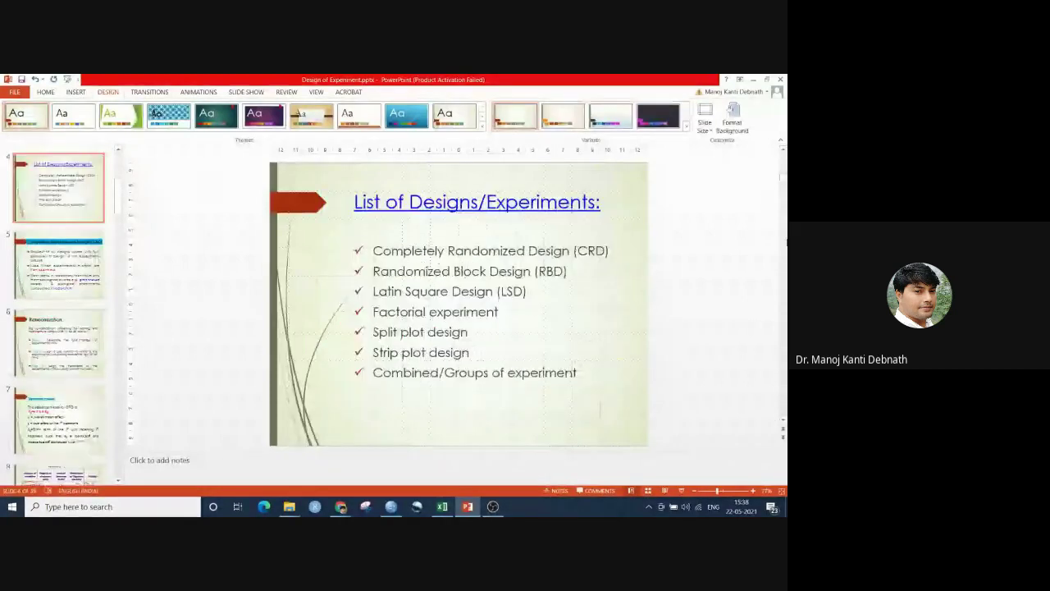
scroll(783, 396, down, 2)
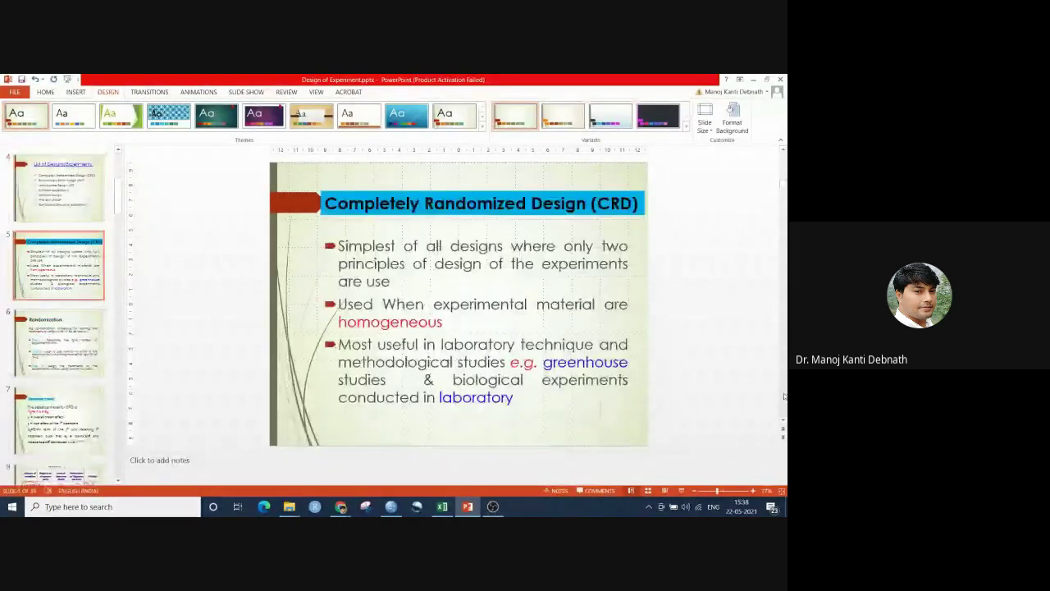
scroll(784, 397, down, 1)
scroll(784, 396, down, 1)
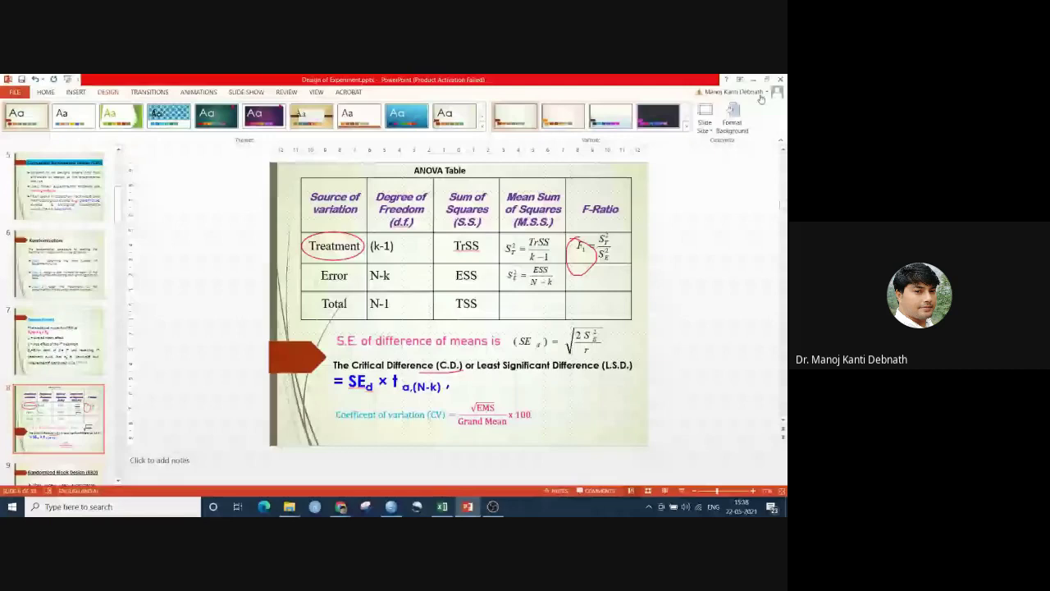
key(alt+Tab)
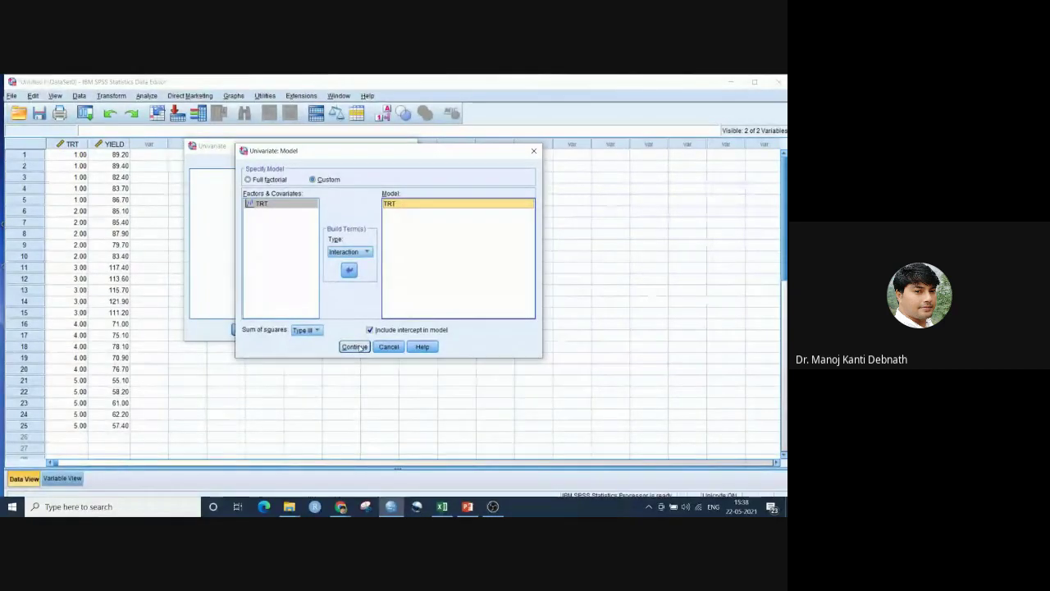
Accept the custom model and set the options to display estimated marginal means for (OVERALL) and TRT
click(354, 348)
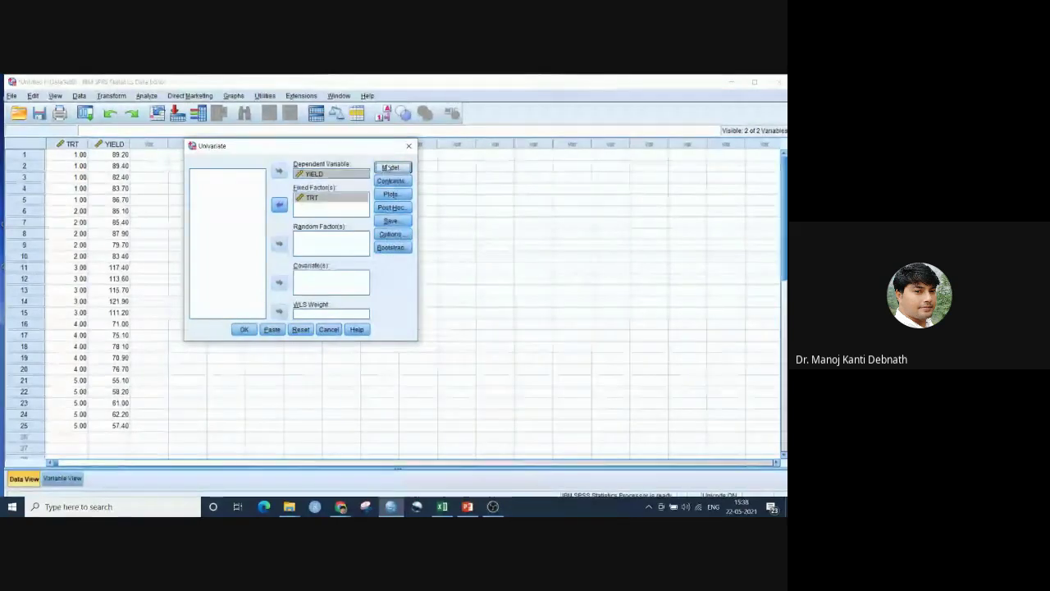
click(391, 235)
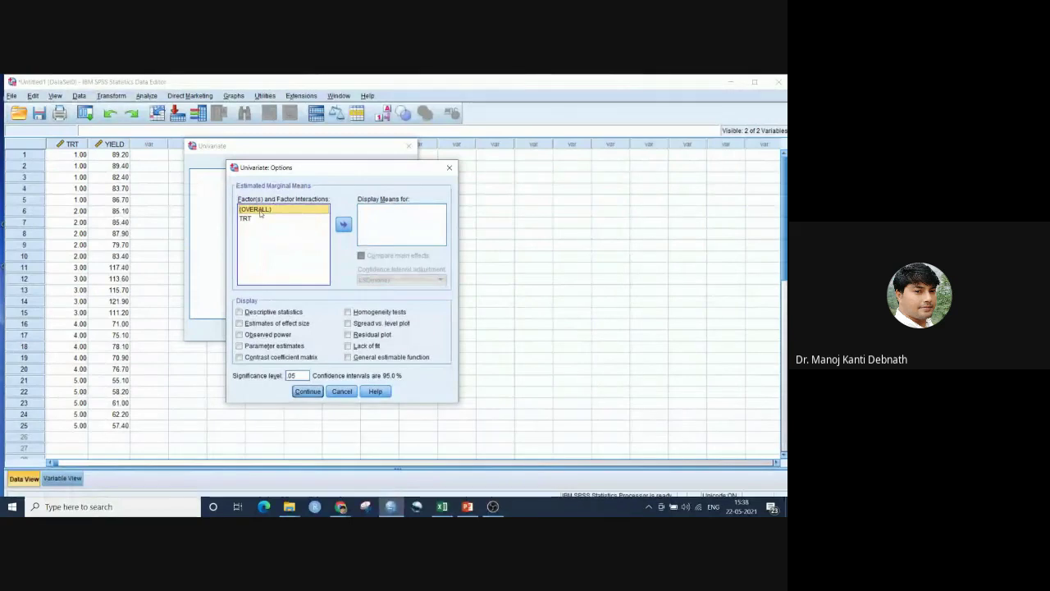
click(343, 224)
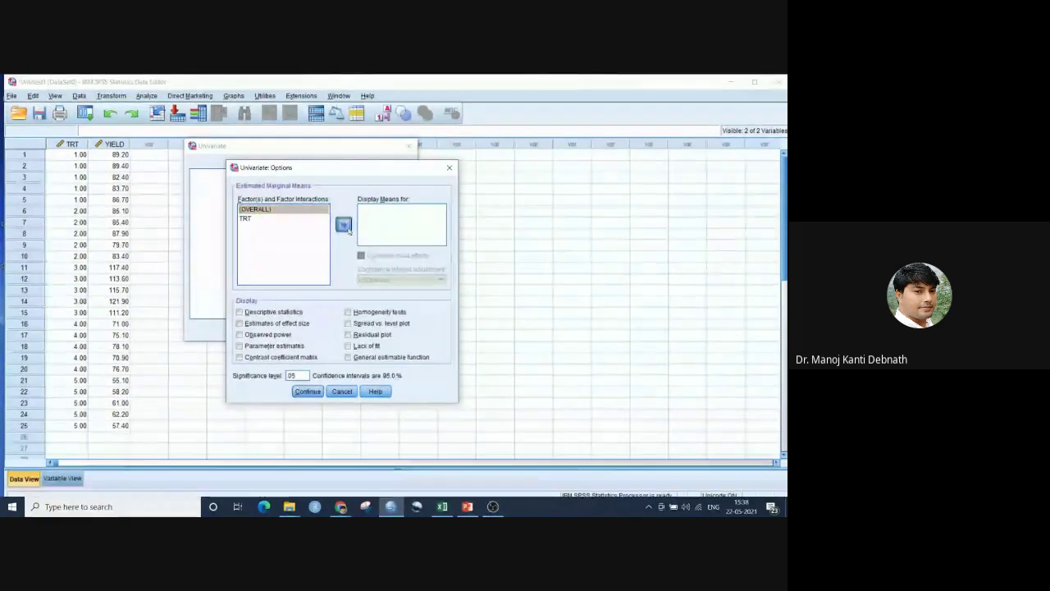
click(246, 218)
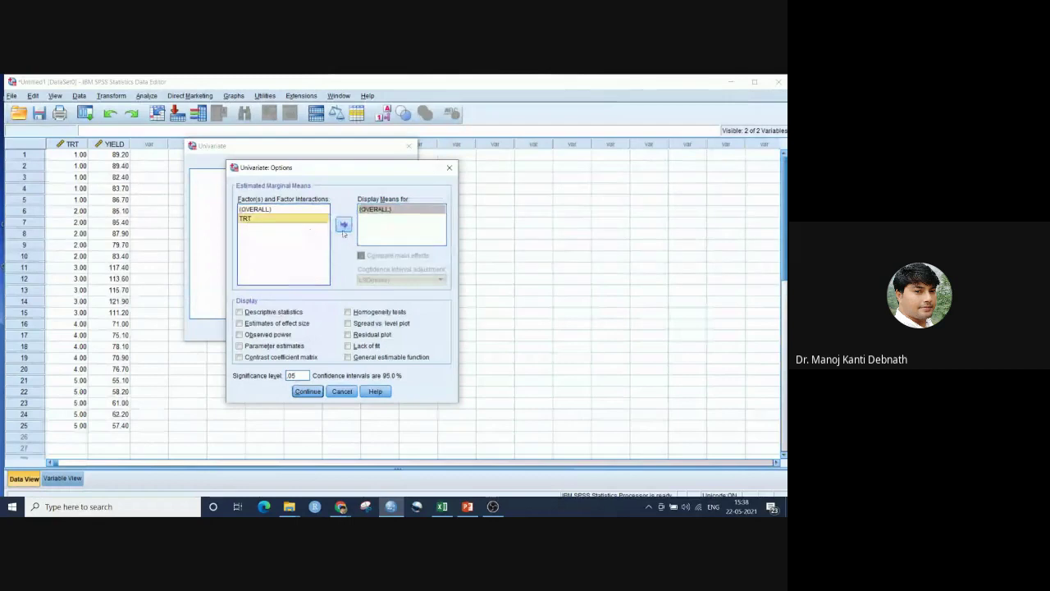
click(343, 225)
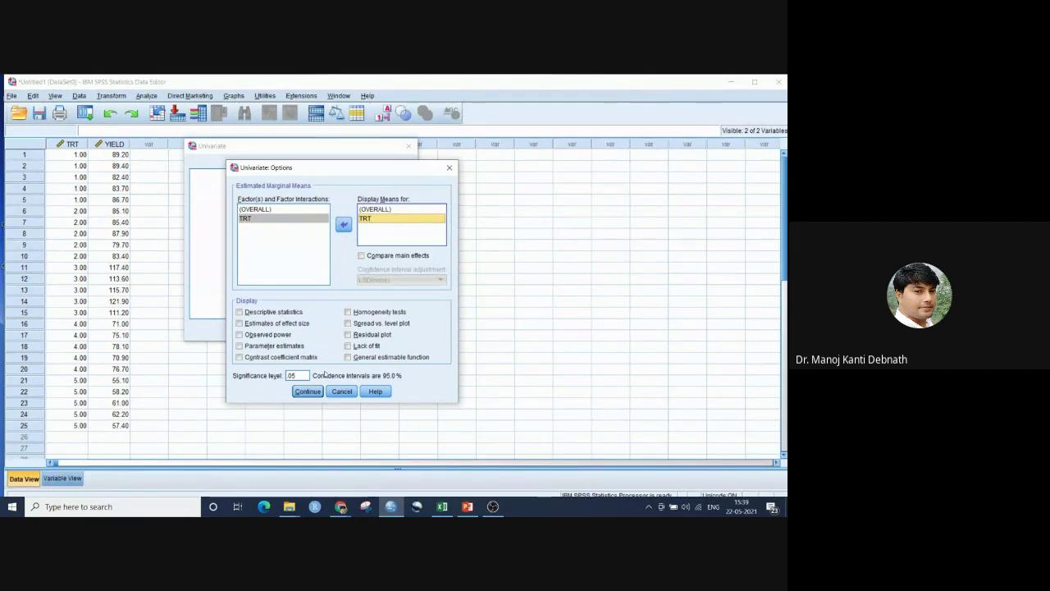
click(309, 392)
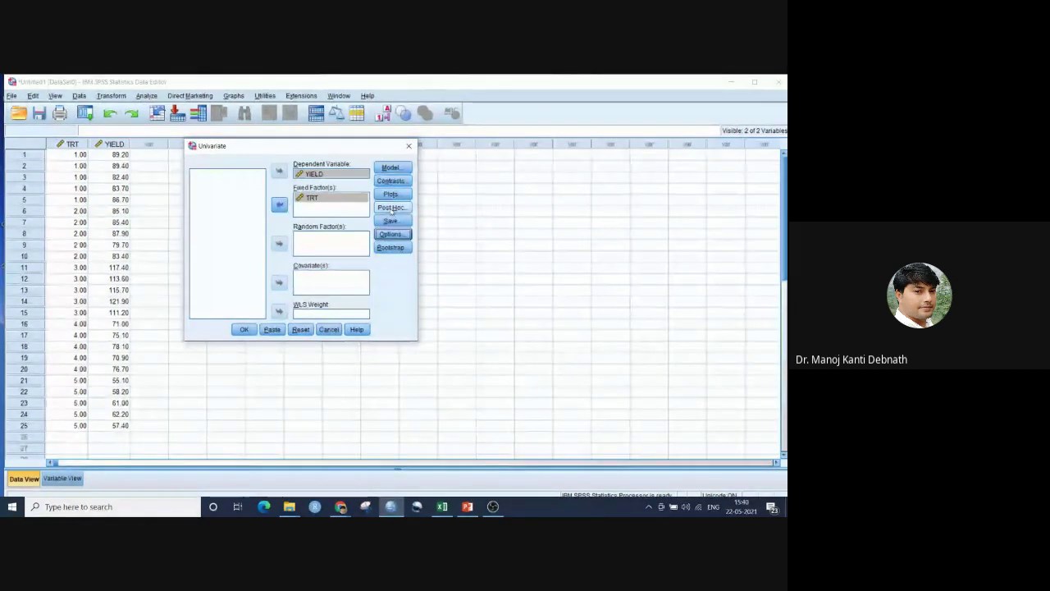
Request LSD and Duncan post hoc tests for TRT and run the univariate analysis
click(392, 209)
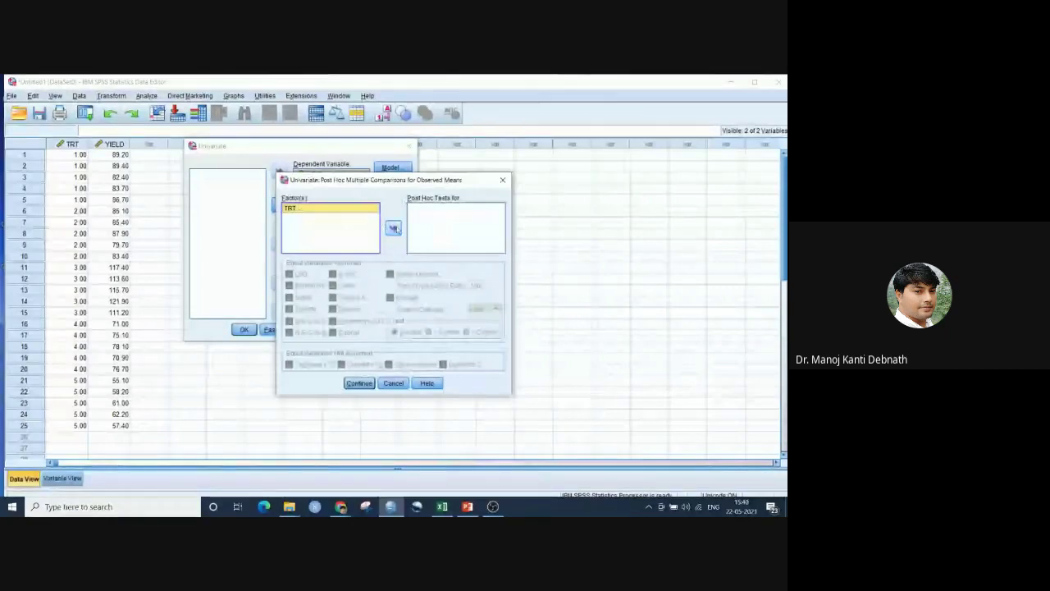
click(394, 228)
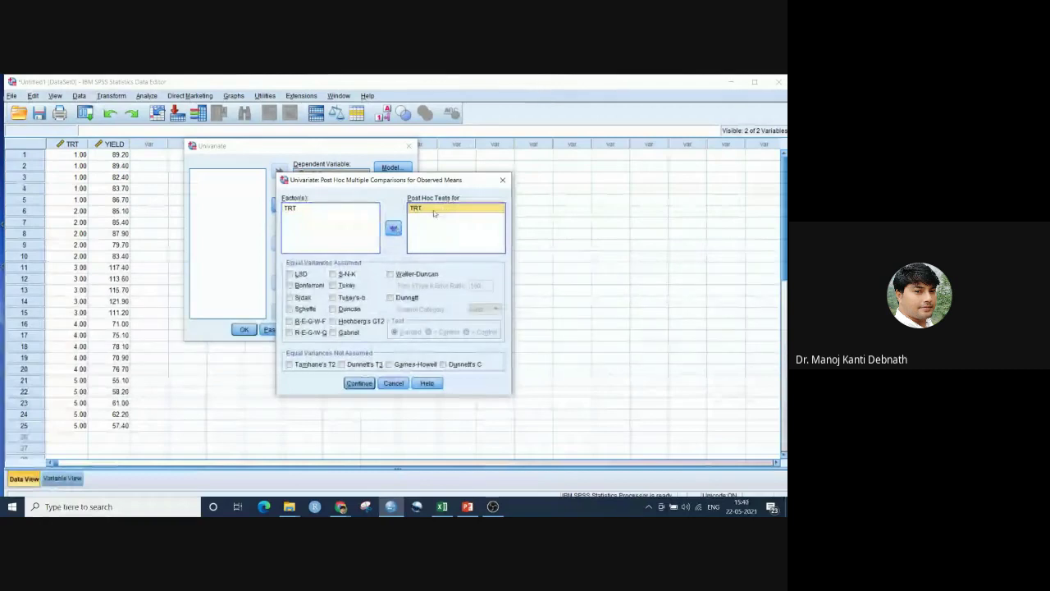
click(290, 274)
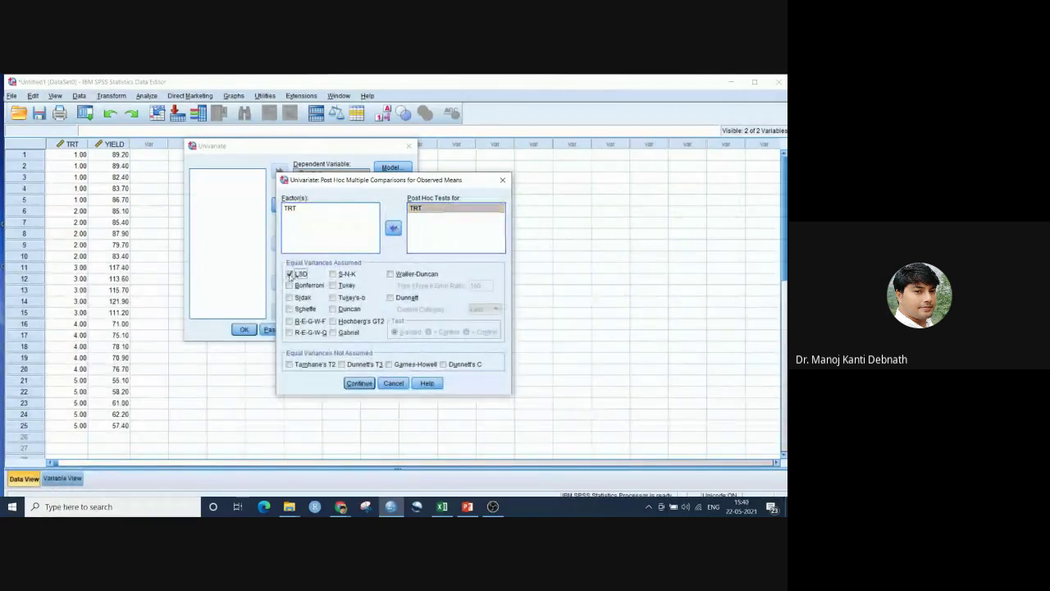
click(333, 309)
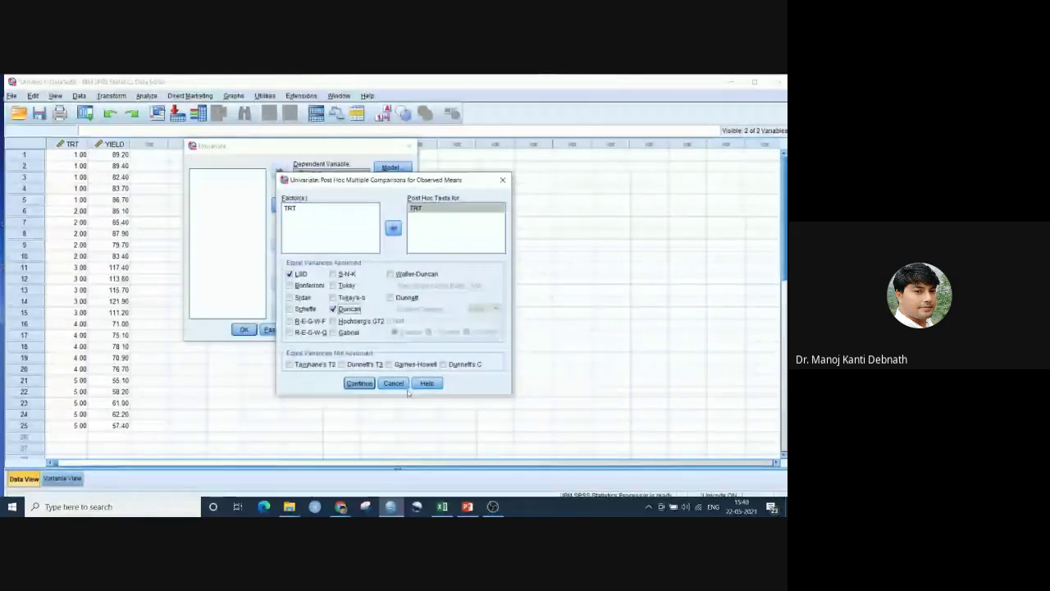
click(360, 384)
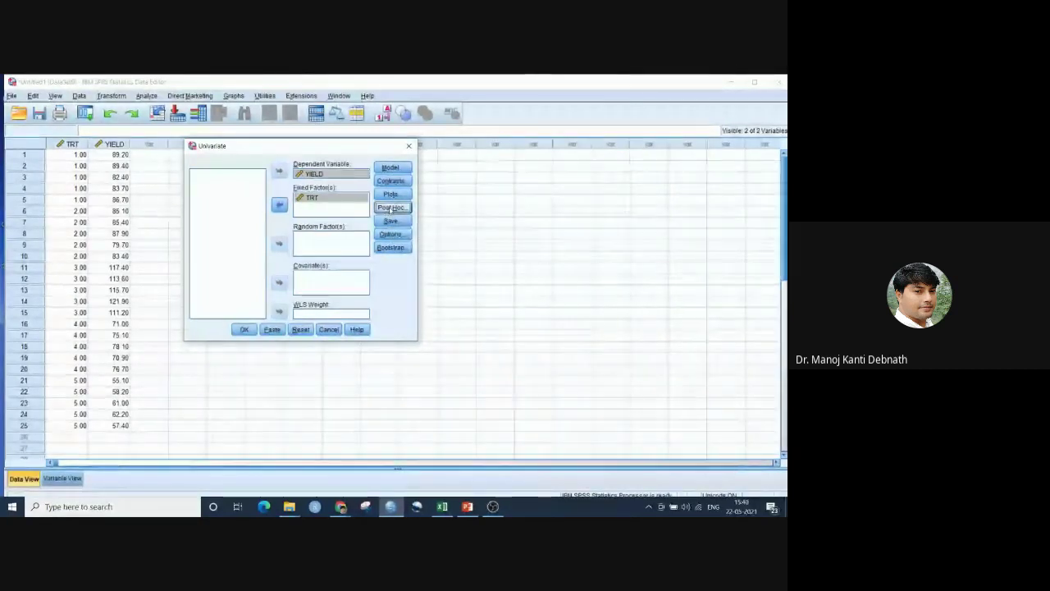
click(244, 329)
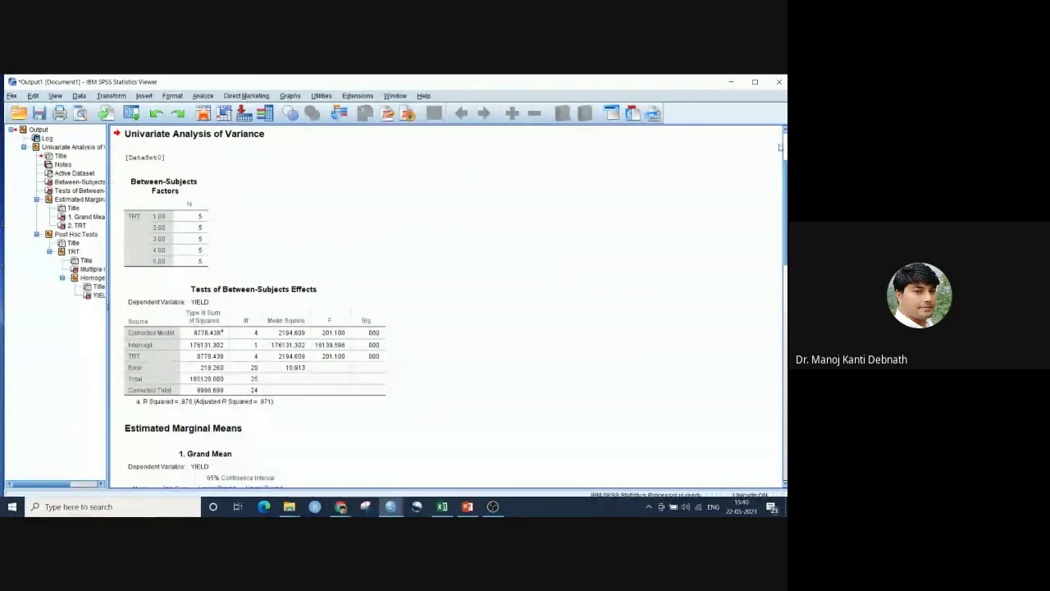
Examine the Tests of Between-Subjects Effects table for the significance of TRT on YIELD
scroll(784, 168, down, 2)
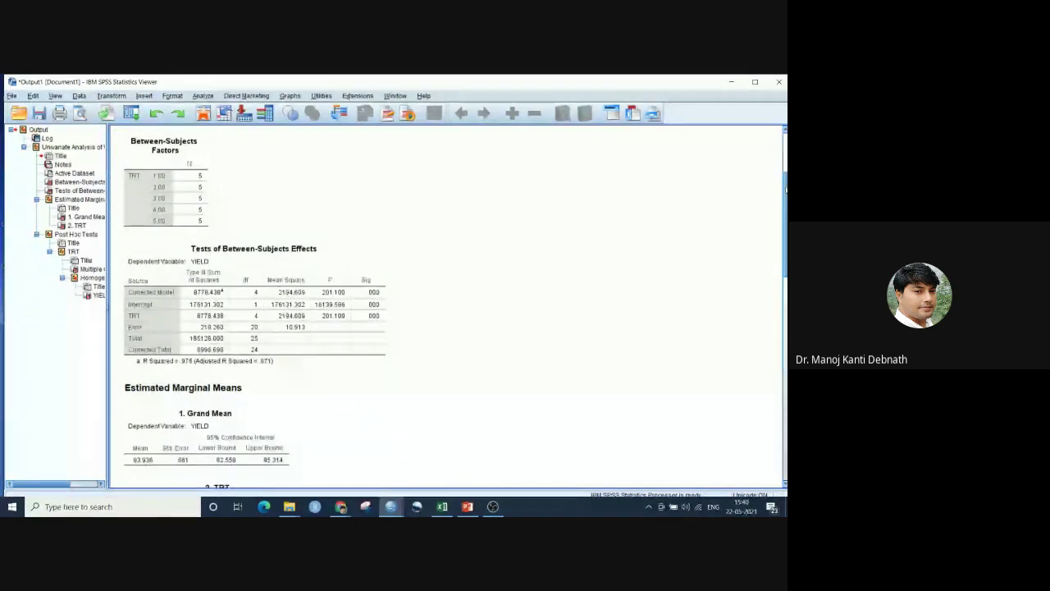
scroll(786, 188, down, 2)
scroll(785, 189, down, 2)
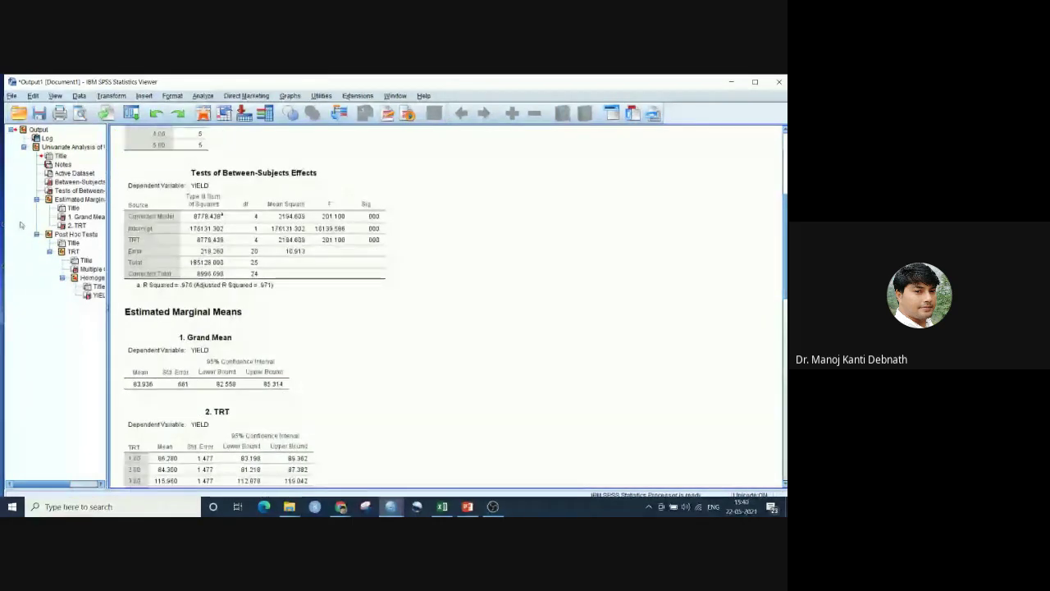
click(132, 243)
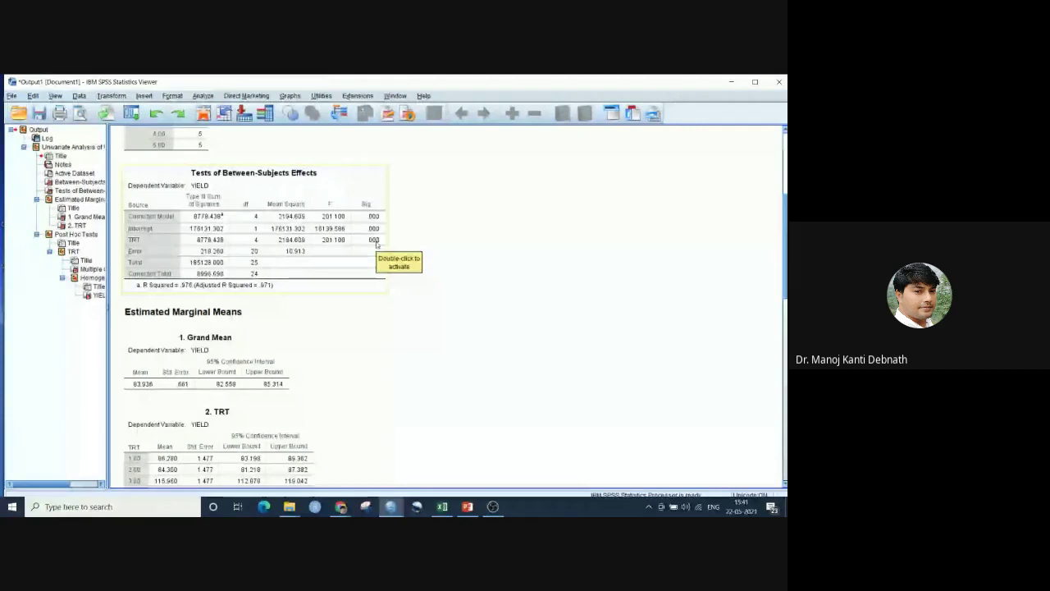
click(759, 264)
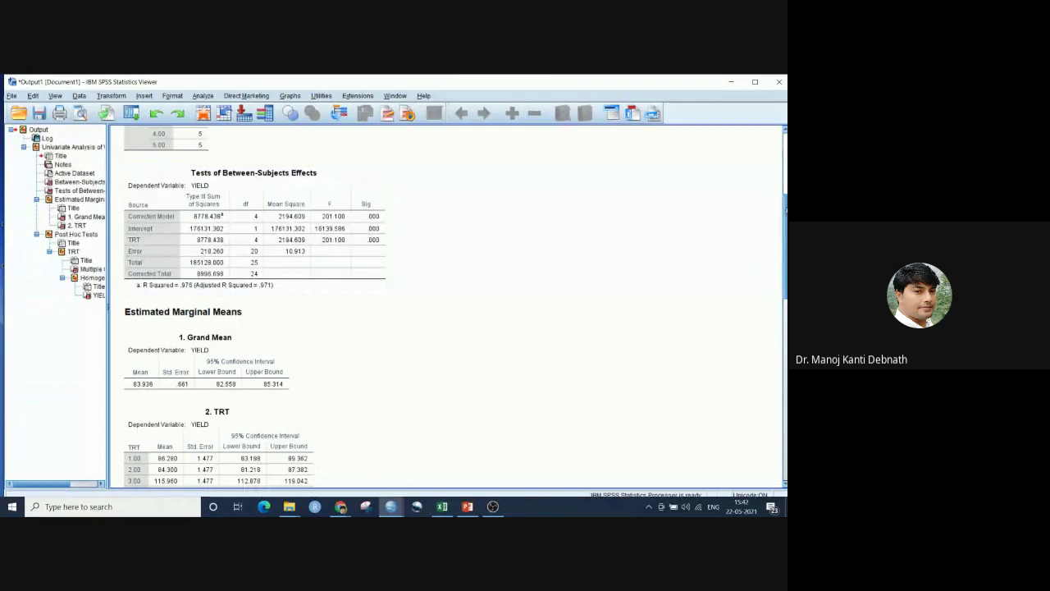
Review the estimated marginal means of YIELD and the LSD Multiple Comparisons table for TRT
scroll(447, 308, down, 2)
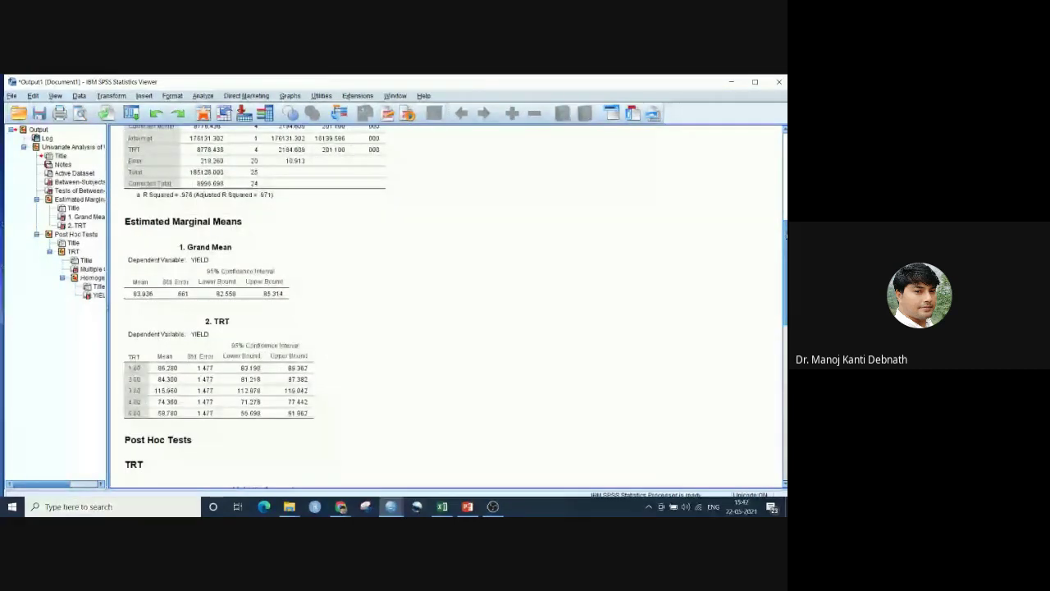
scroll(447, 308, up, 1)
scroll(447, 308, down, 3)
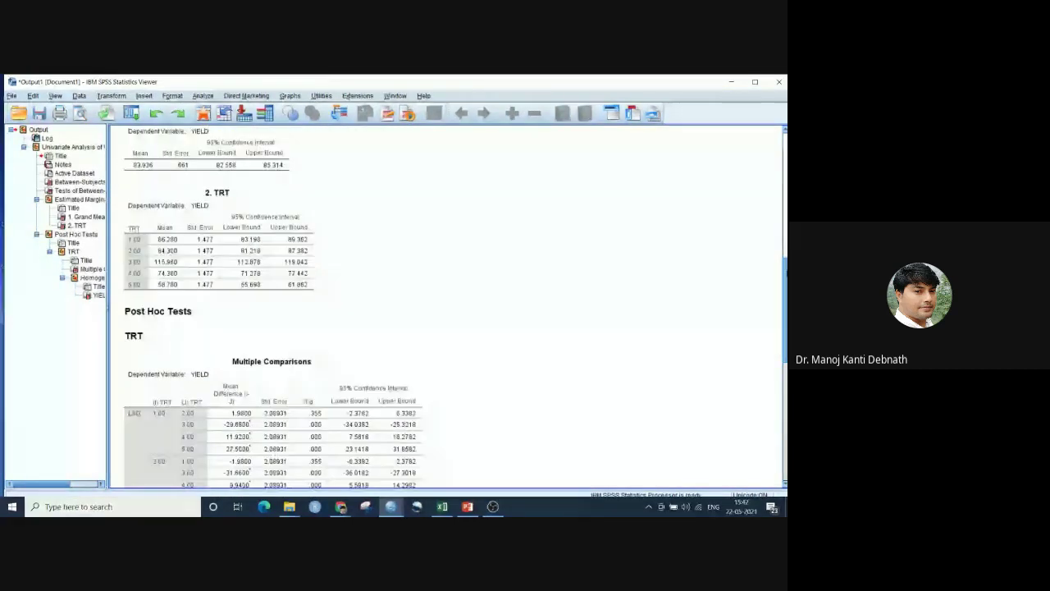
scroll(447, 308, down, 5)
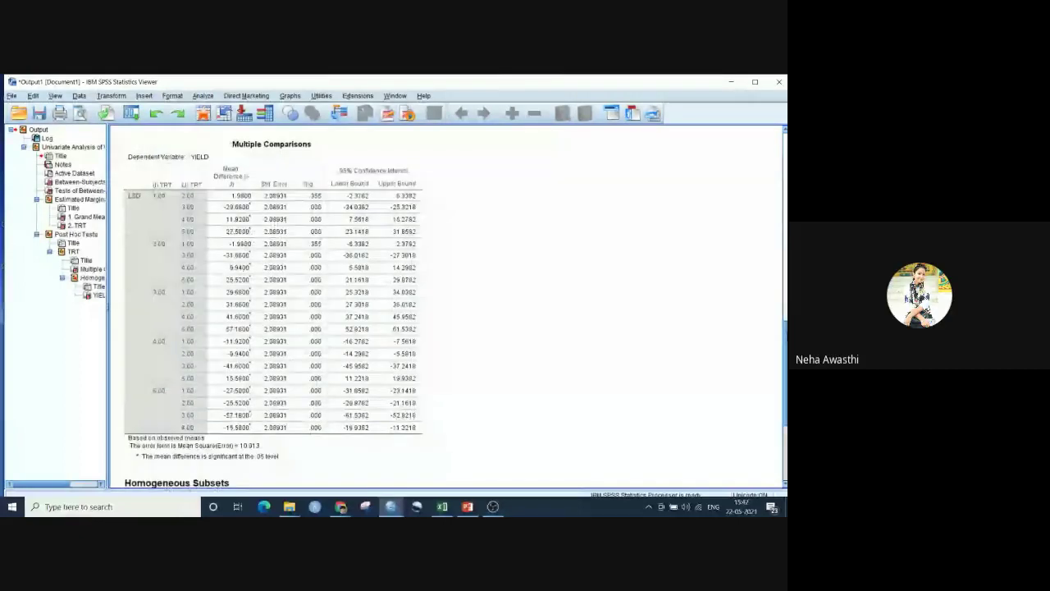
scroll(447, 308, up, 7)
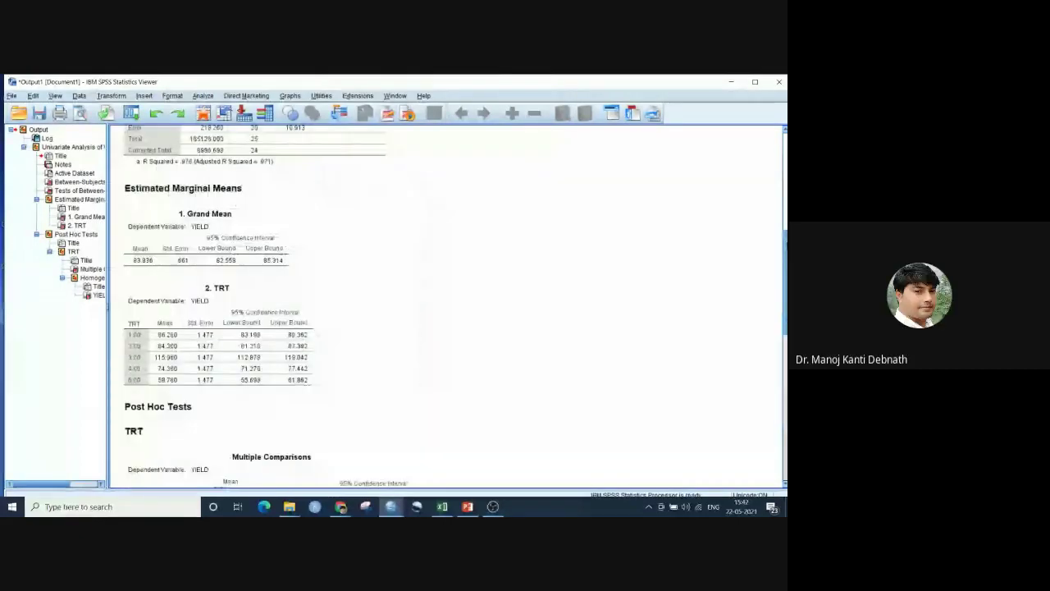
scroll(447, 308, down, 7)
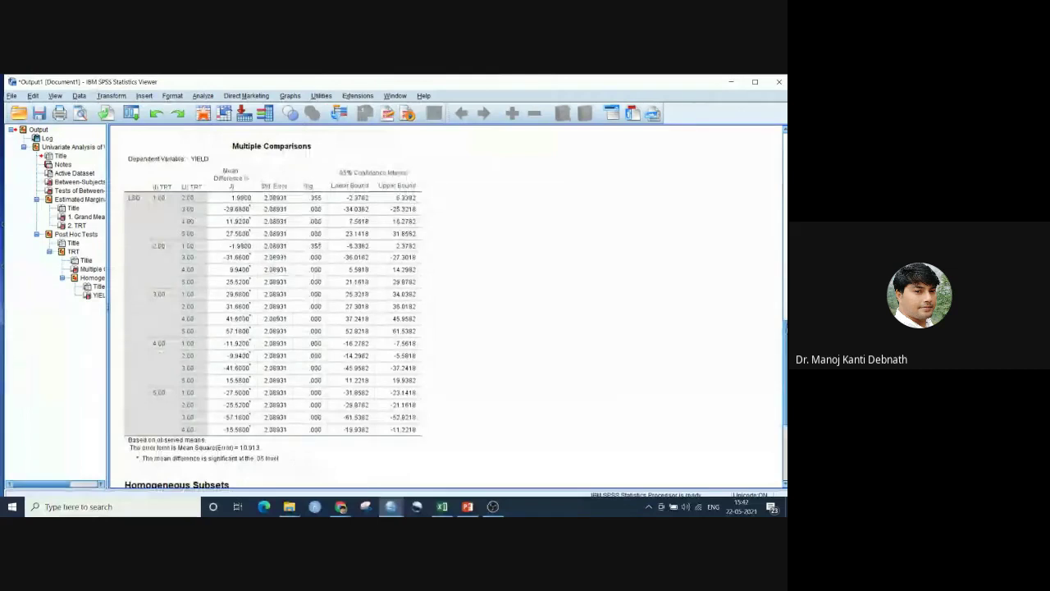
click(188, 165)
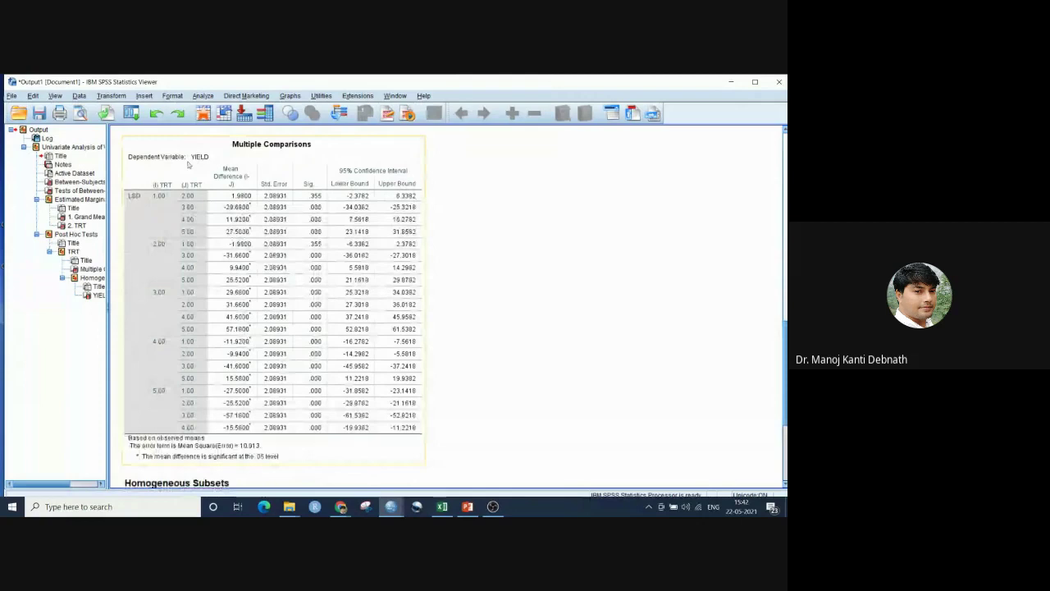
click(761, 337)
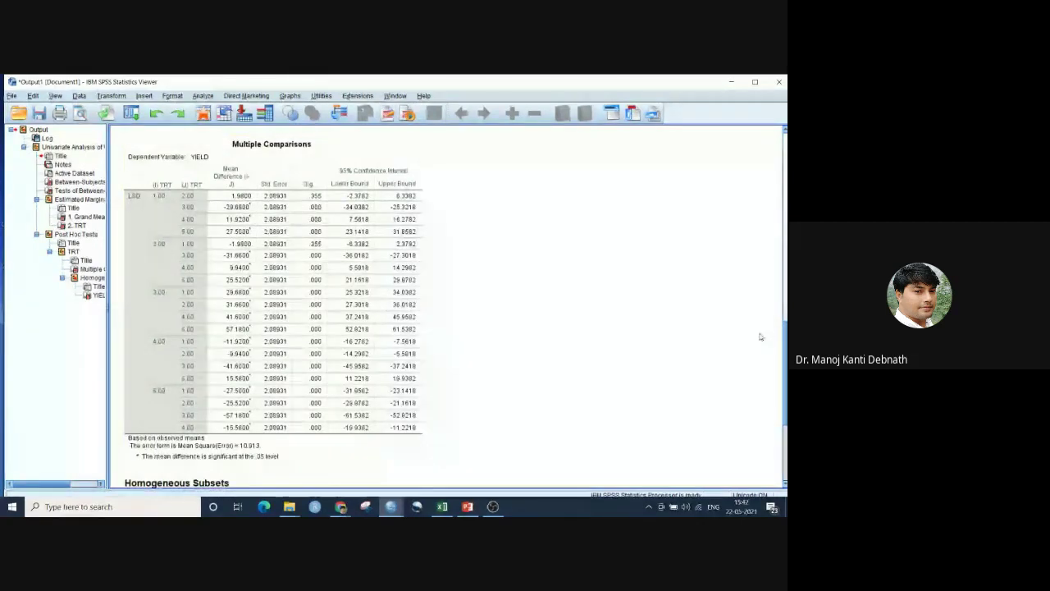
Examine the Duncan Homogeneous Subsets table to see how the treatment means of YIELD are grouped
scroll(511, 429, down, 4)
click(511, 430)
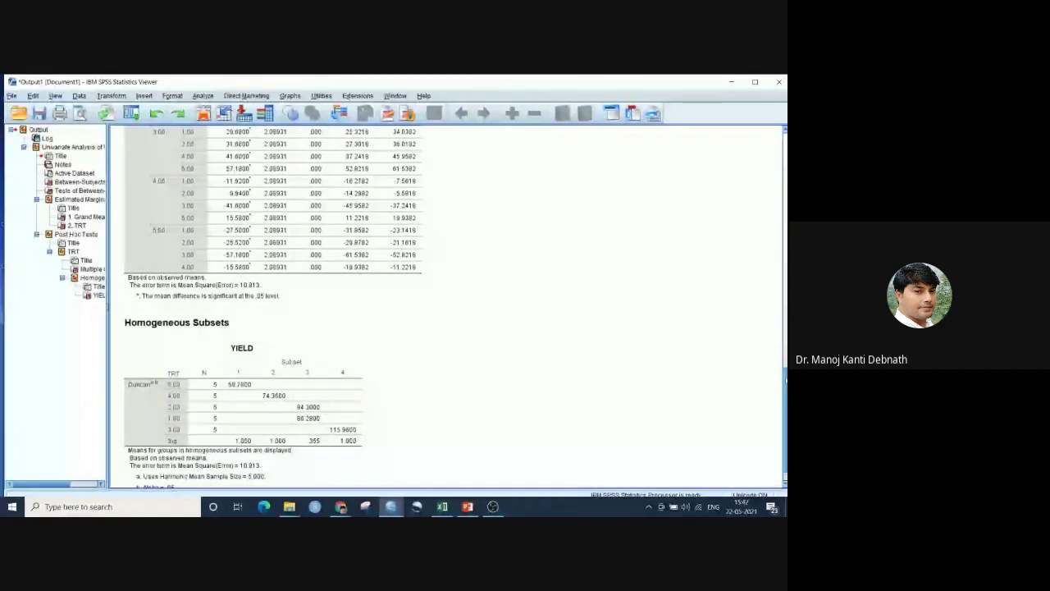
scroll(777, 346, up, 1)
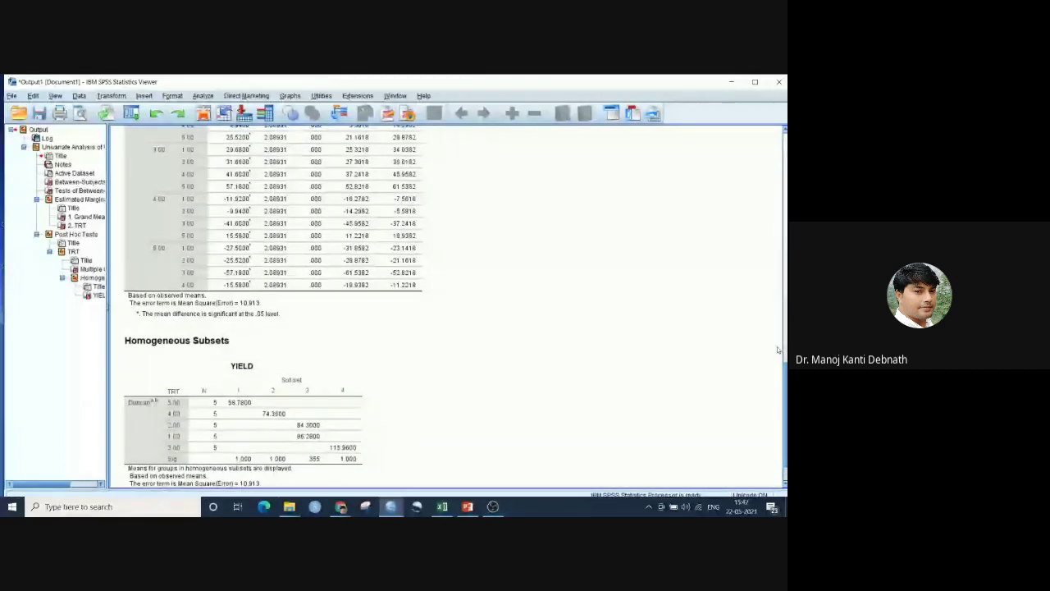
click(294, 470)
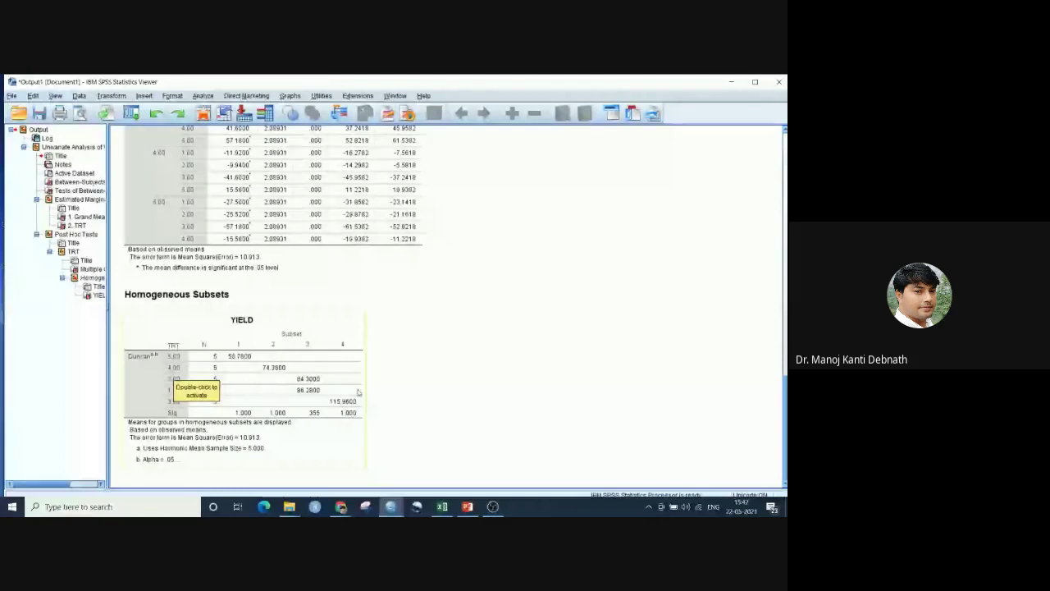
click(335, 403)
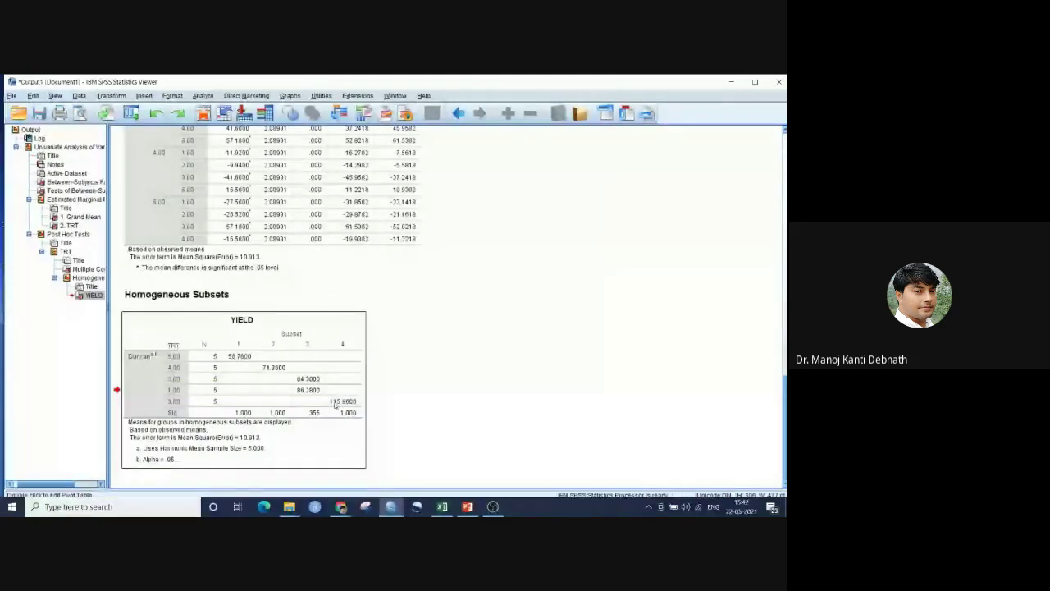
double_click(335, 404)
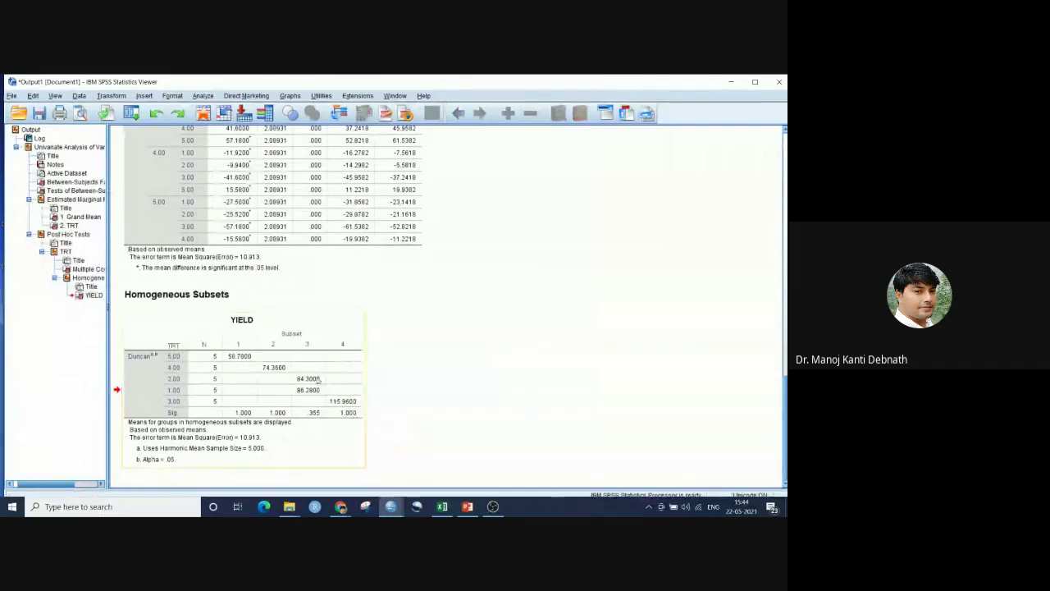
click(455, 394)
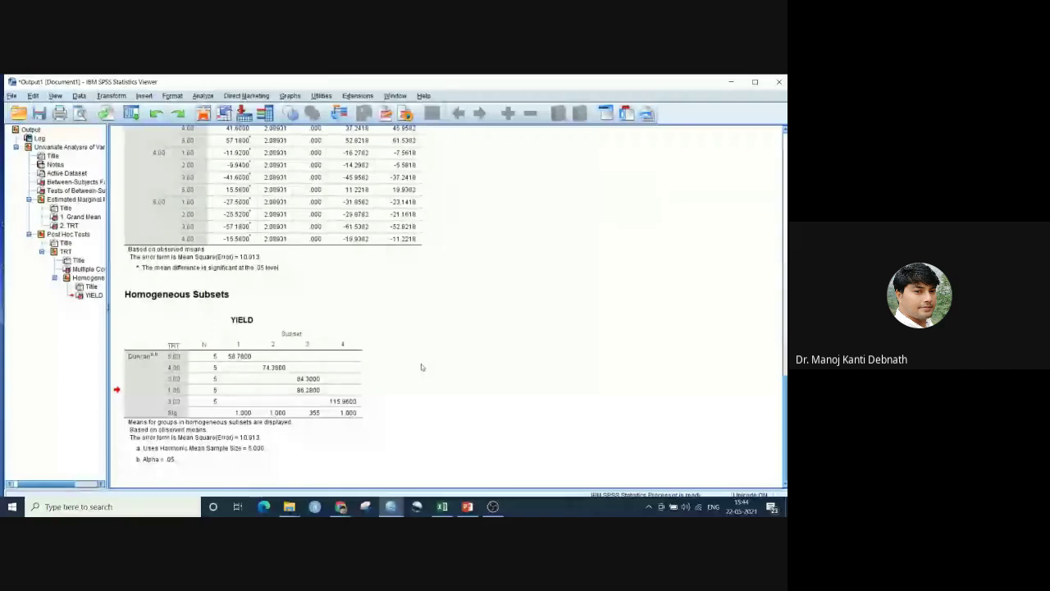
click(169, 402)
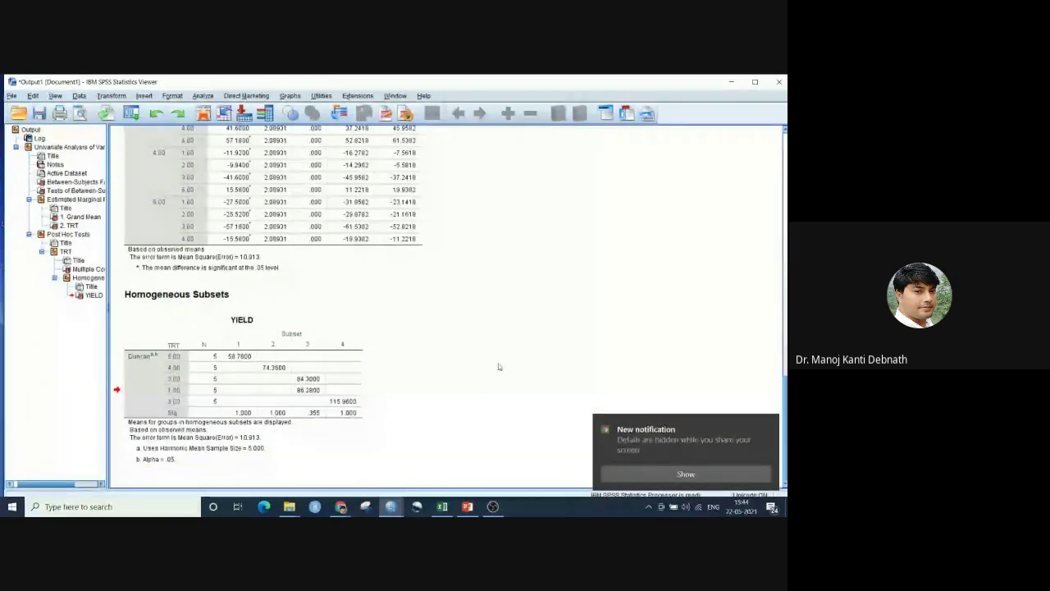
click(309, 389)
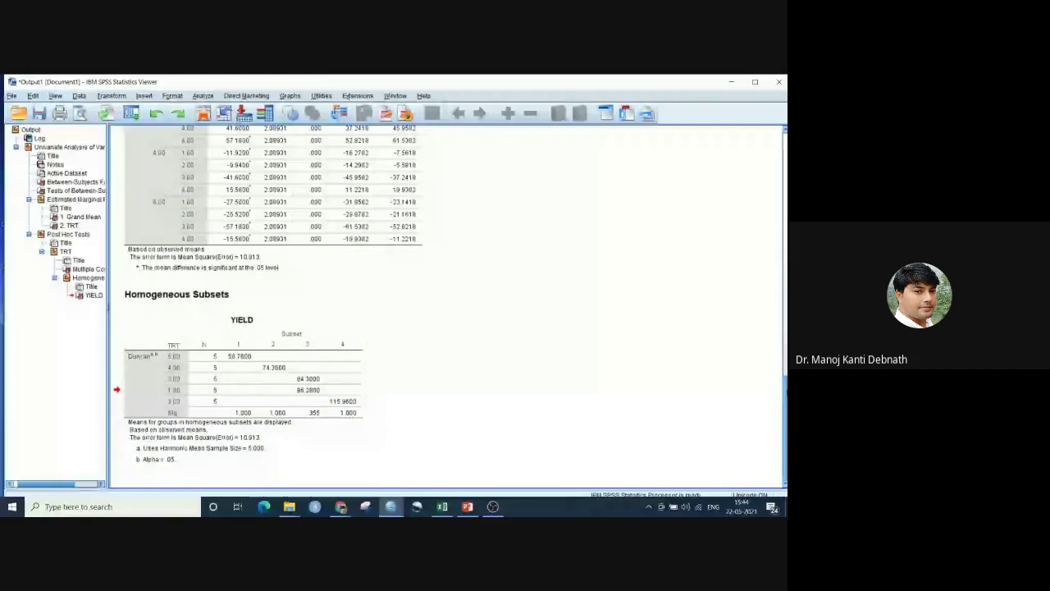
Compare the pairwise LSD results in the Multiple Comparisons table with the Duncan homogeneous subsets
scroll(779, 329, up, 5)
click(295, 231)
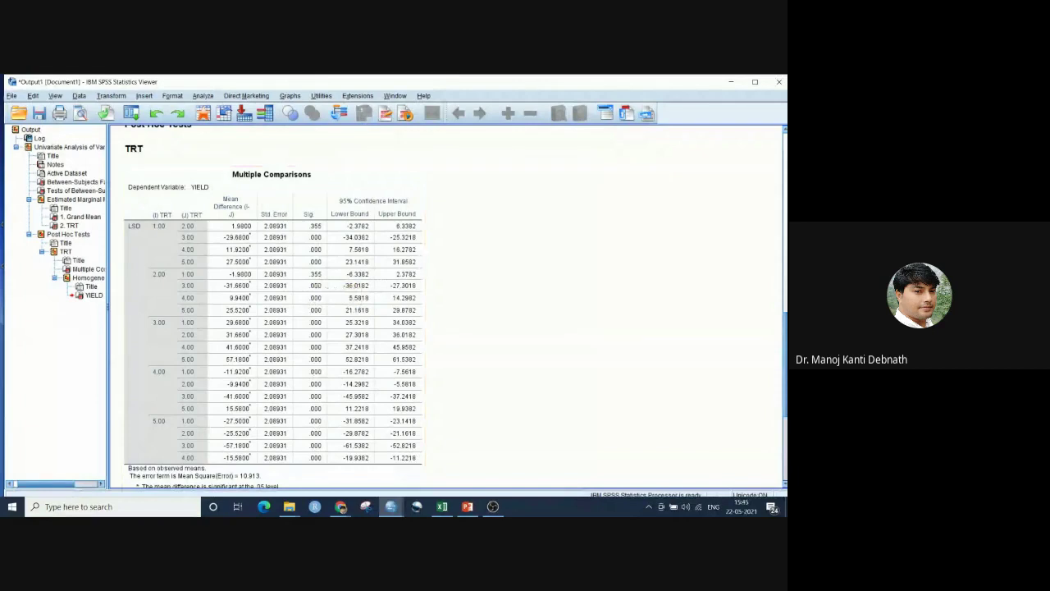
scroll(784, 361, down, 3)
scroll(784, 361, down, 5)
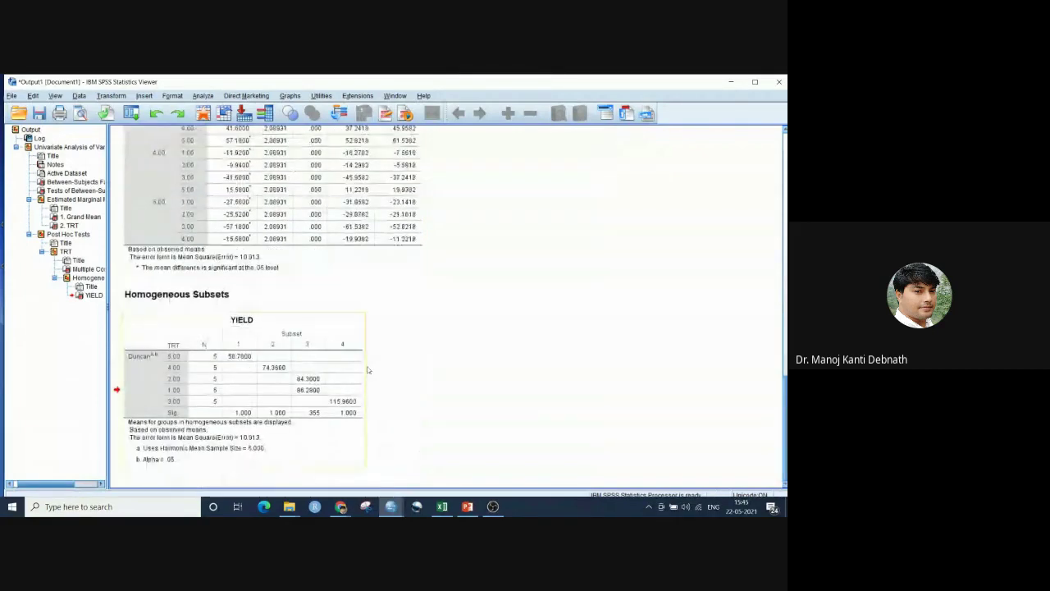
scroll(780, 385, up, 6)
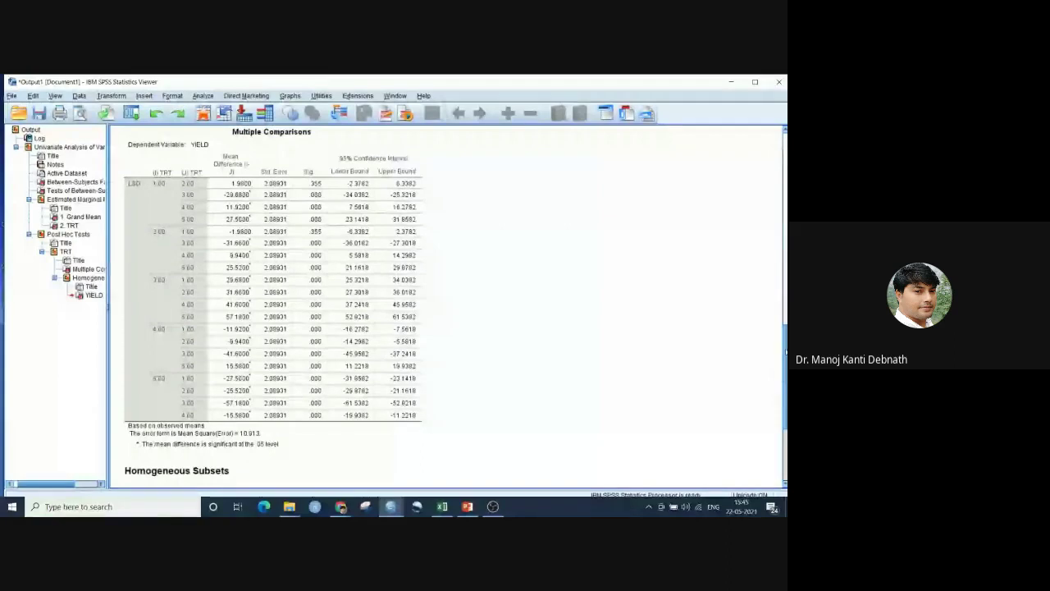
scroll(776, 386, down, 6)
scroll(776, 373, up, 6)
click(201, 268)
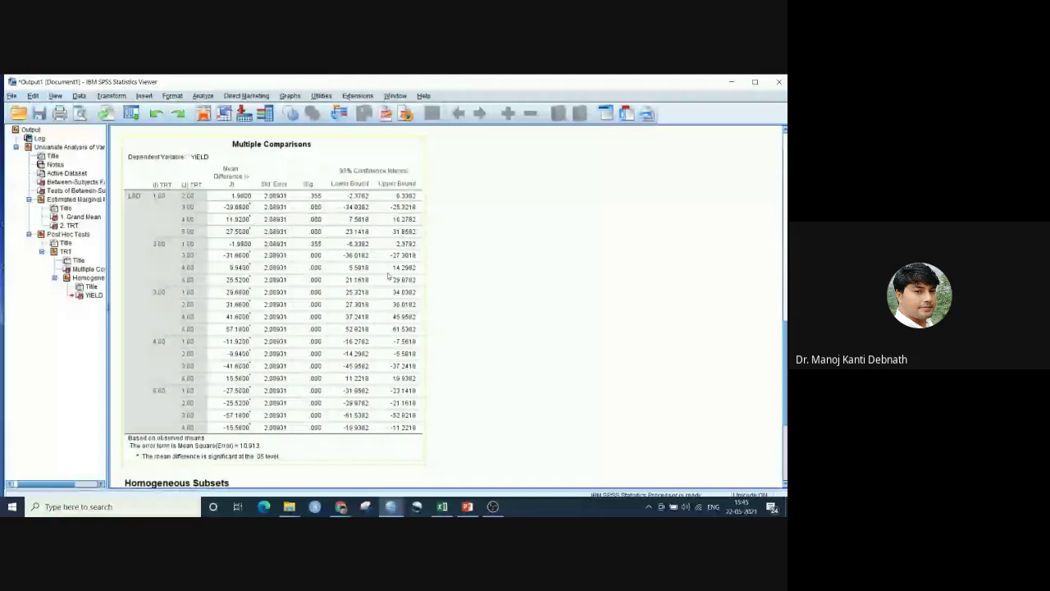
scroll(785, 357, down, 3)
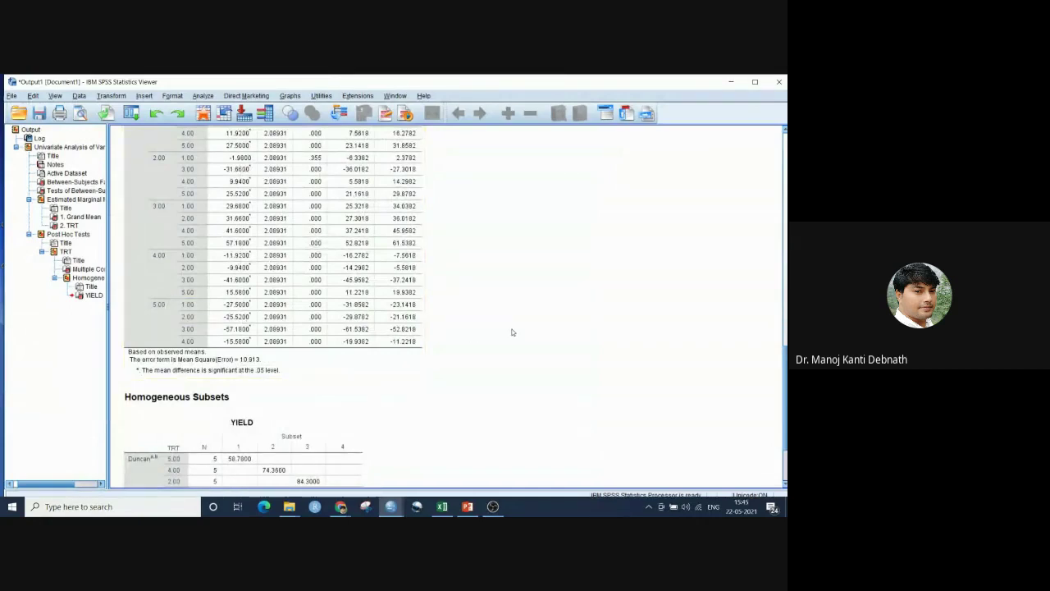
drag(785, 363, 785, 390)
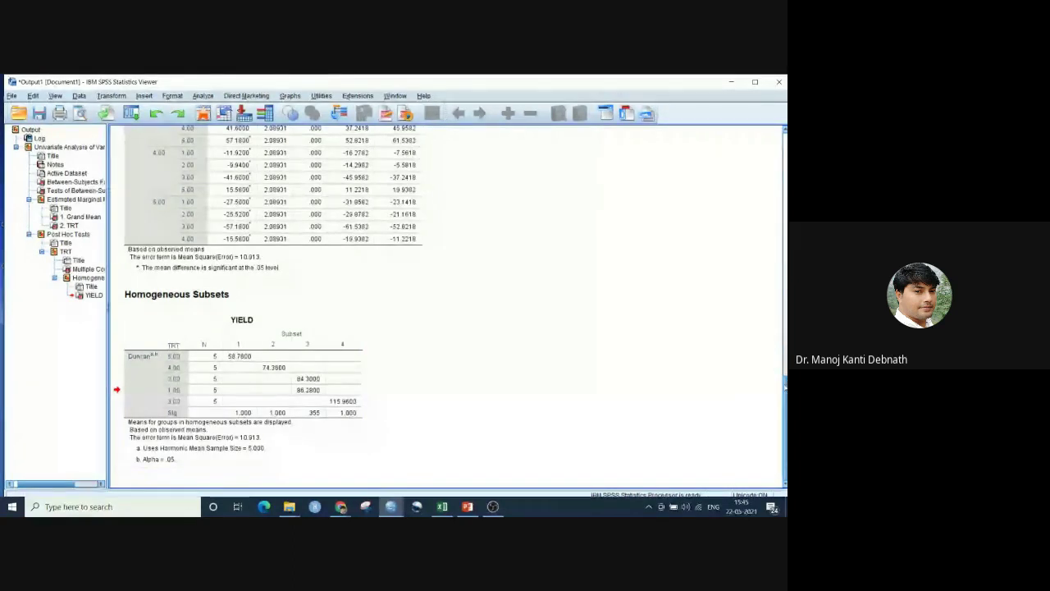
Close the output document without saving it and return to the TRT and YIELD dataset
scroll(343, 220, up, 10)
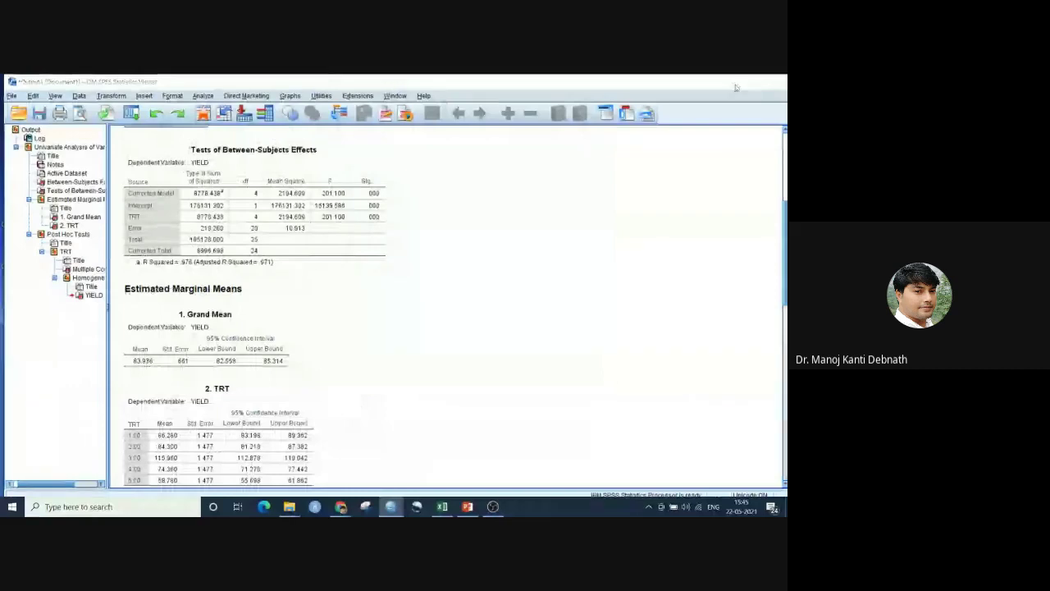
click(736, 87)
mouse_move(391, 506)
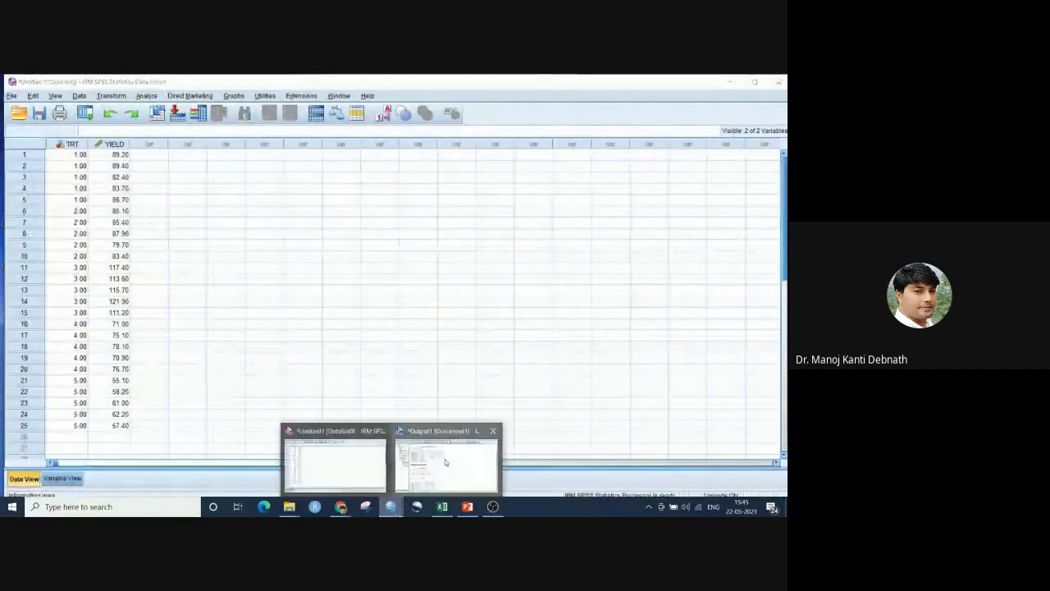
click(445, 459)
click(777, 82)
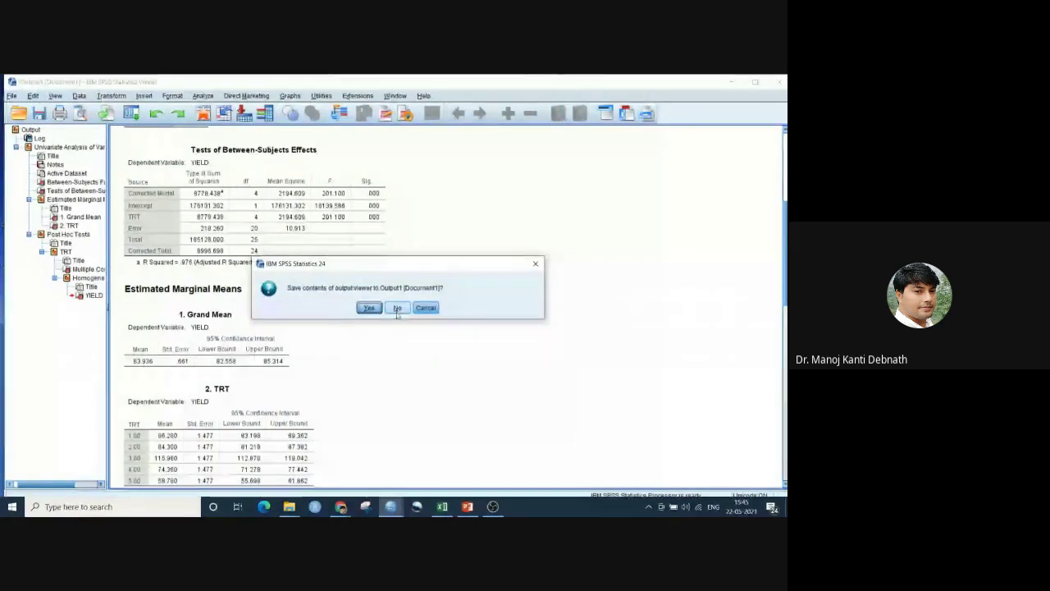
click(396, 307)
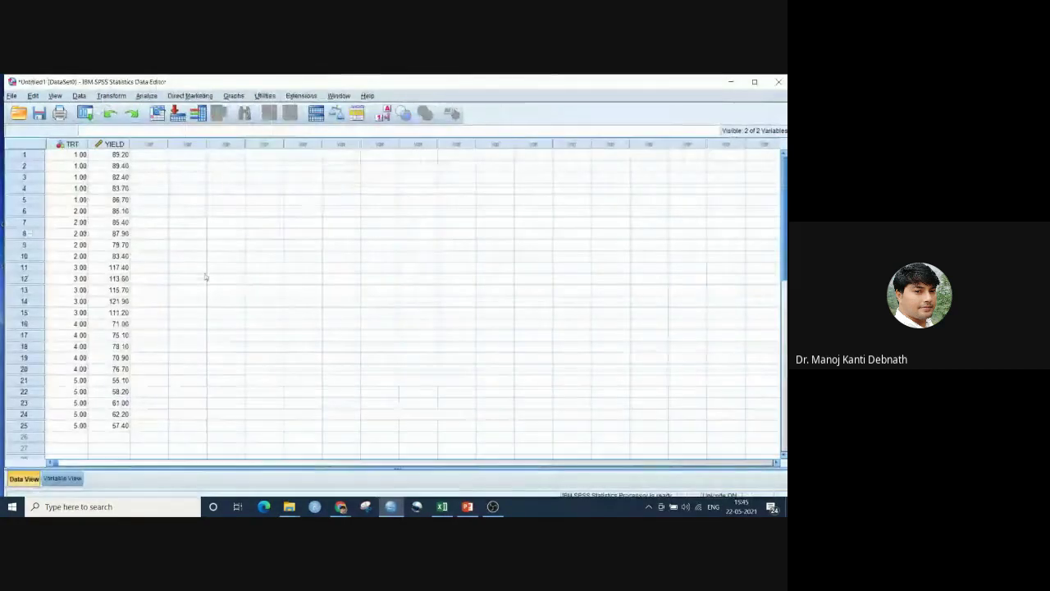
Switch to the Practical Data workbook in Excel and open the RBD sheet
click(448, 508)
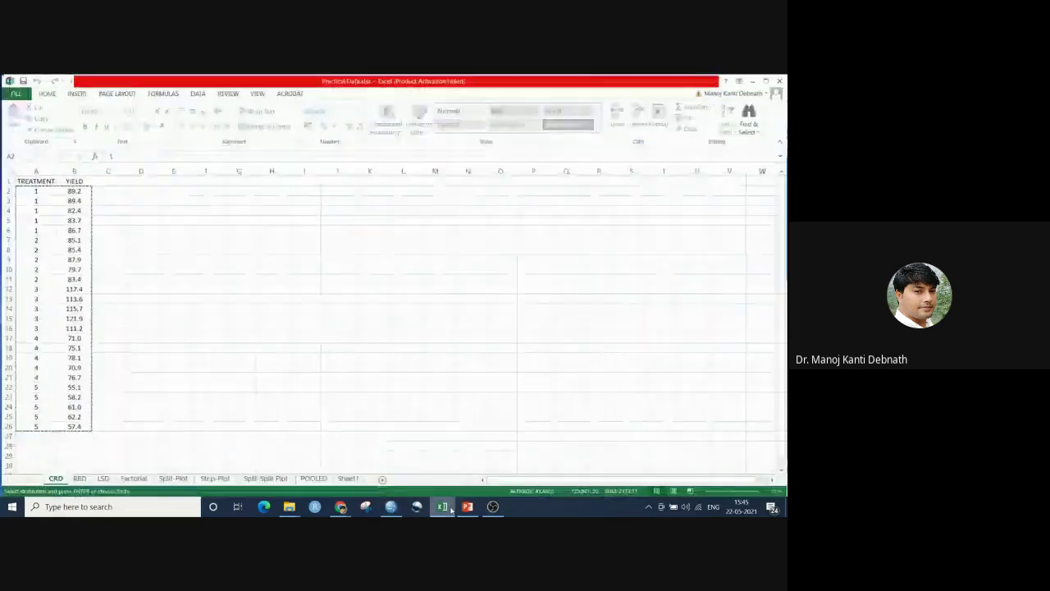
click(78, 477)
click(326, 328)
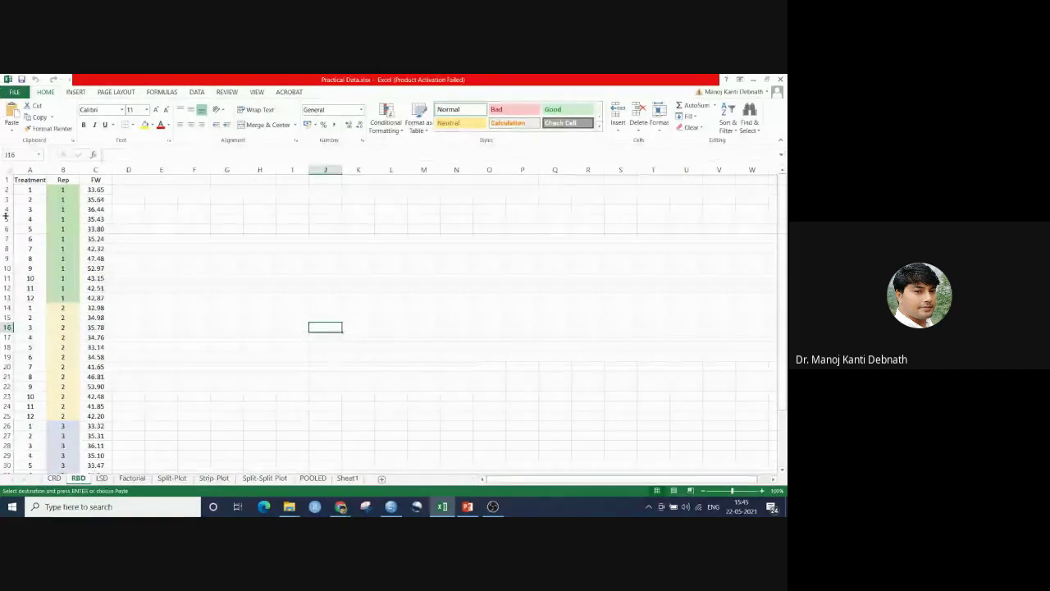
Examine how the Treatment, Rep and FW columns of the RBD sheet are laid out for each of the three replications
drag(30, 189, 30, 297)
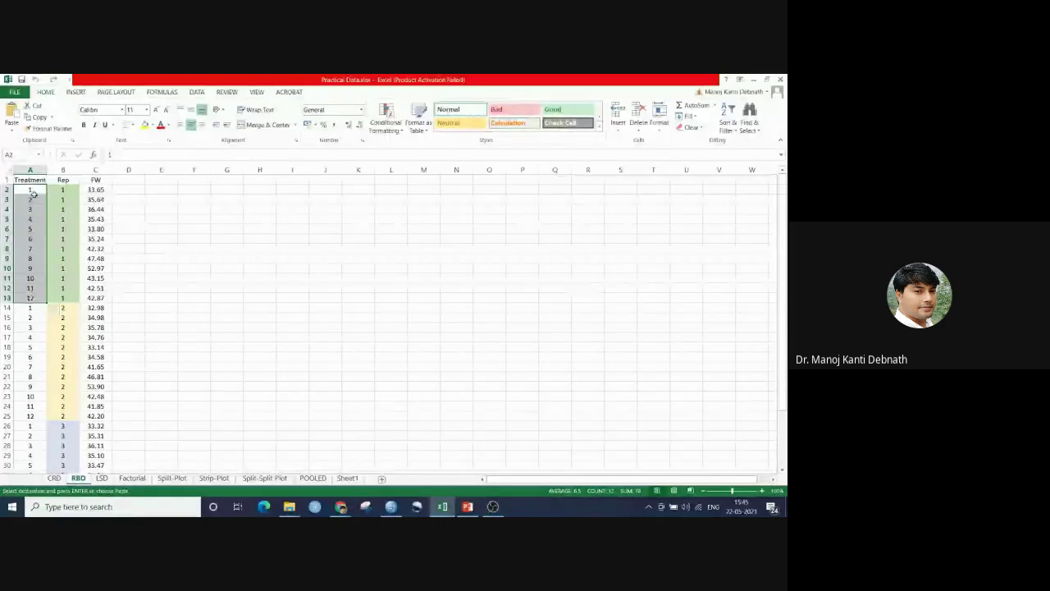
click(288, 249)
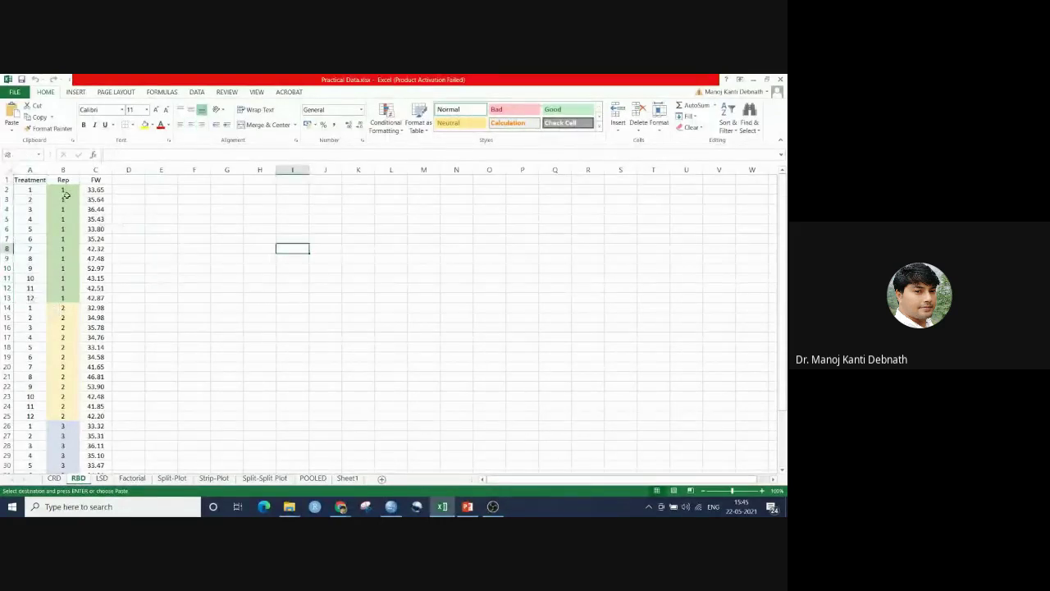
drag(786, 209, 240, 201)
drag(66, 189, 93, 295)
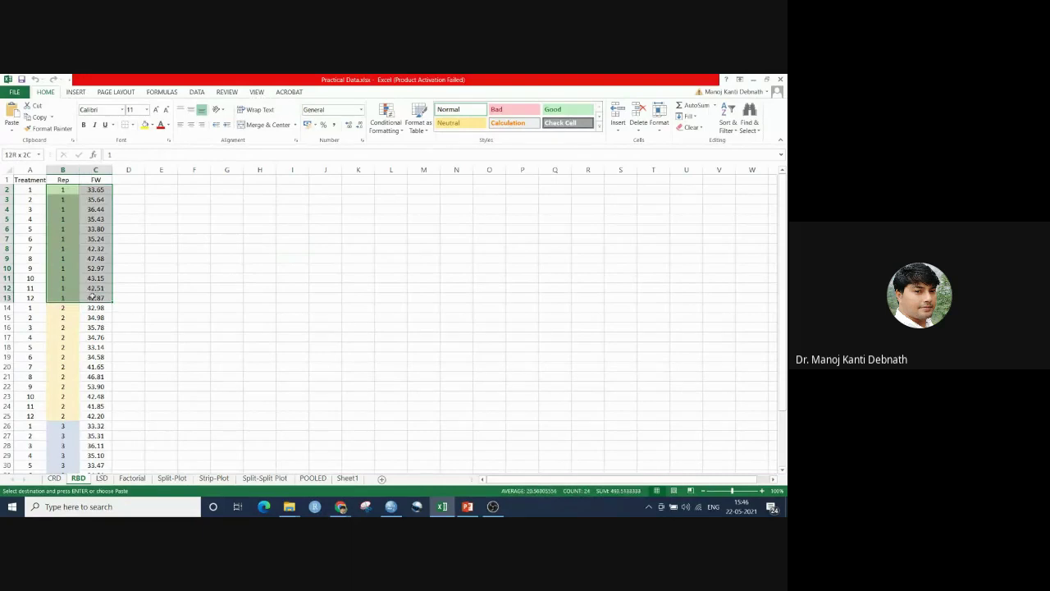
drag(95, 308, 90, 416)
drag(775, 390, 775, 410)
drag(95, 357, 84, 466)
click(292, 356)
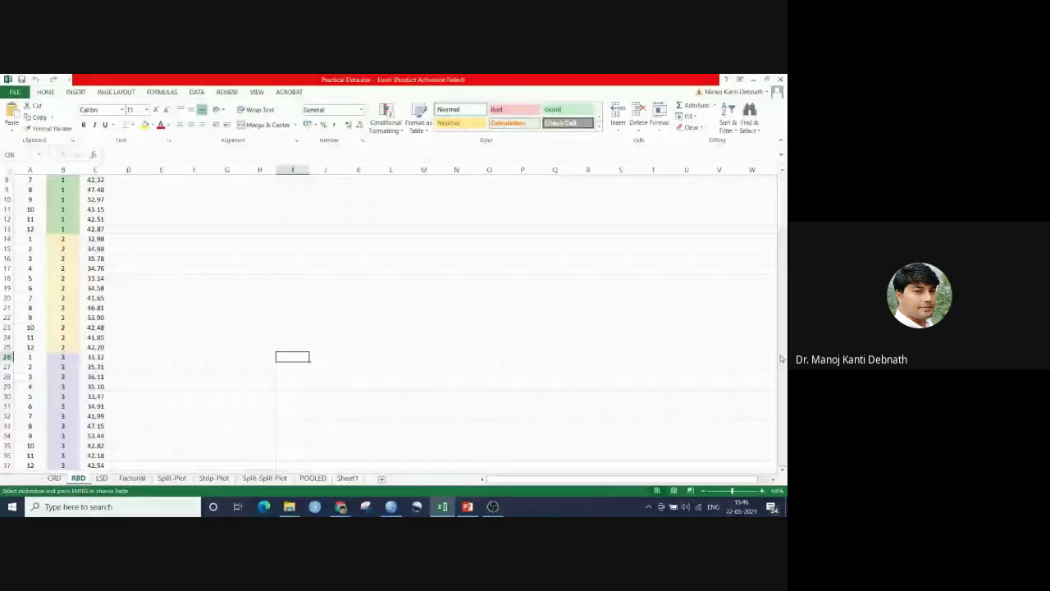
drag(781, 358, 781, 350)
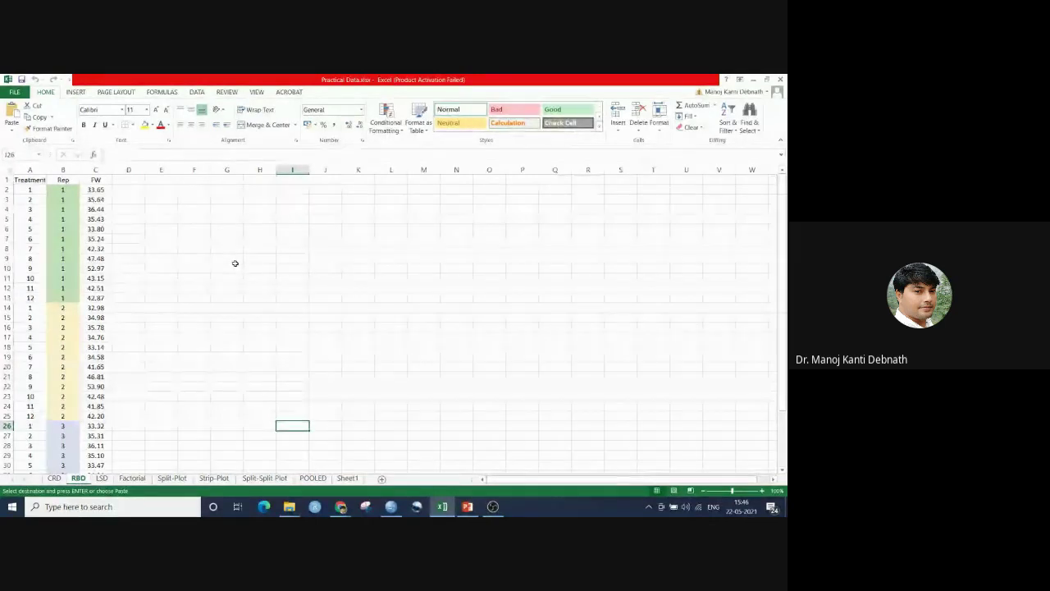
click(409, 248)
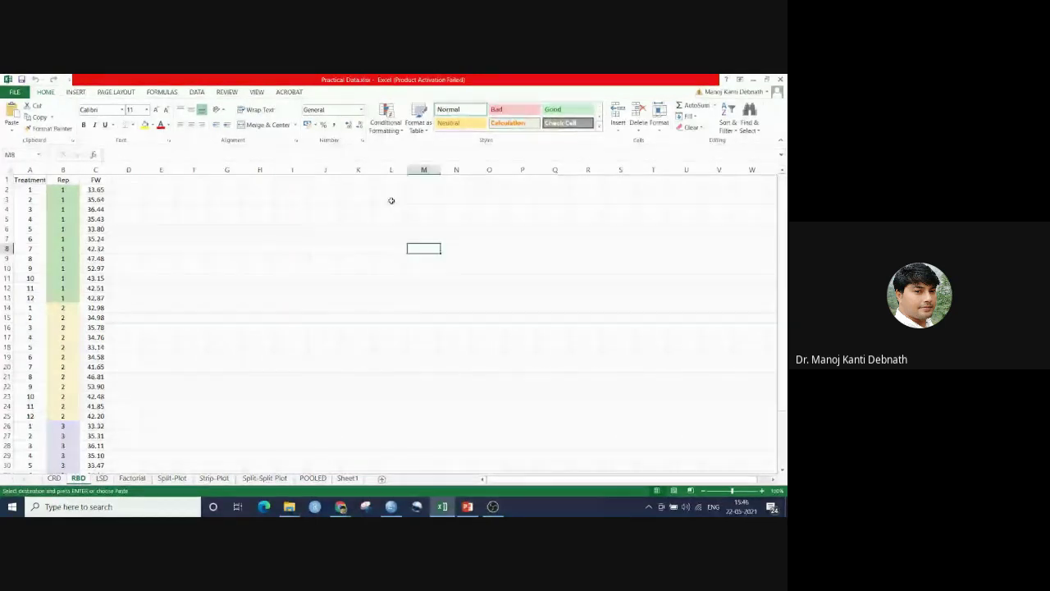
click(226, 242)
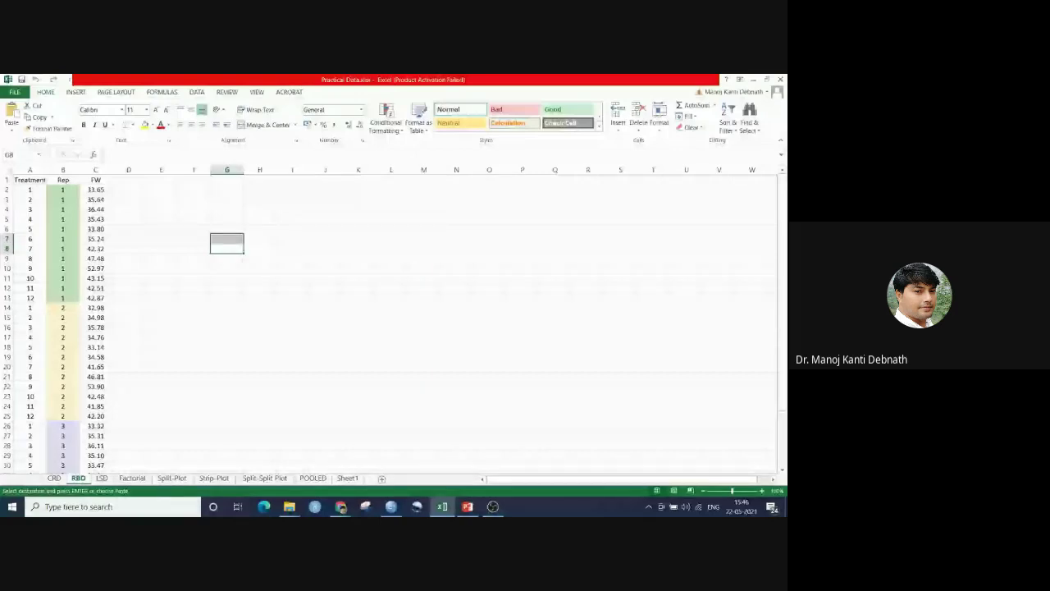
Copy all Treatment, Rep and FW values of the RBD sheet, from row 2 to row 37, without the headers
drag(29, 190, 84, 199)
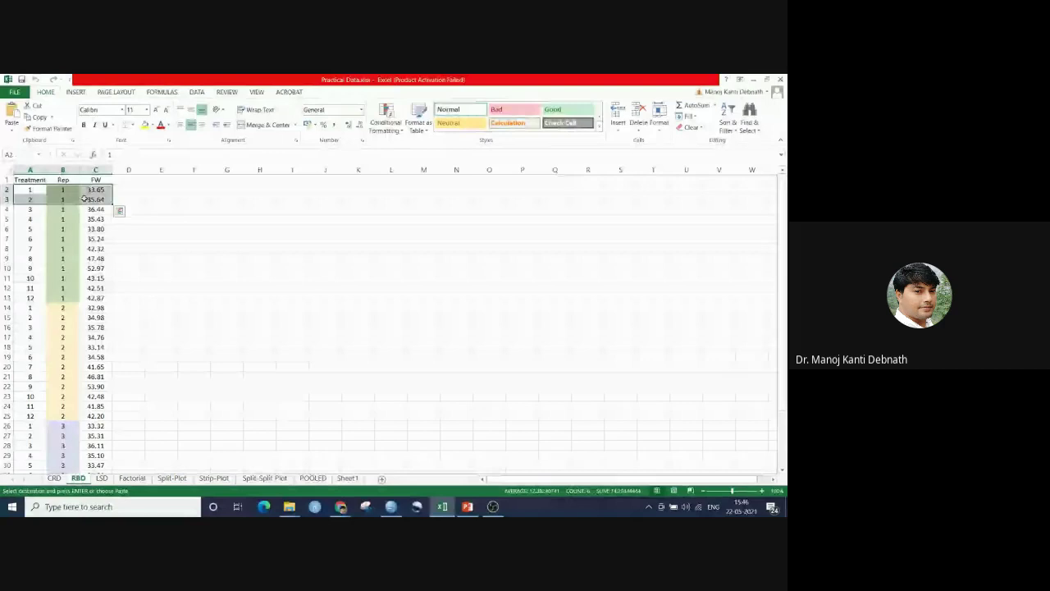
key(ctrl+shift+Down)
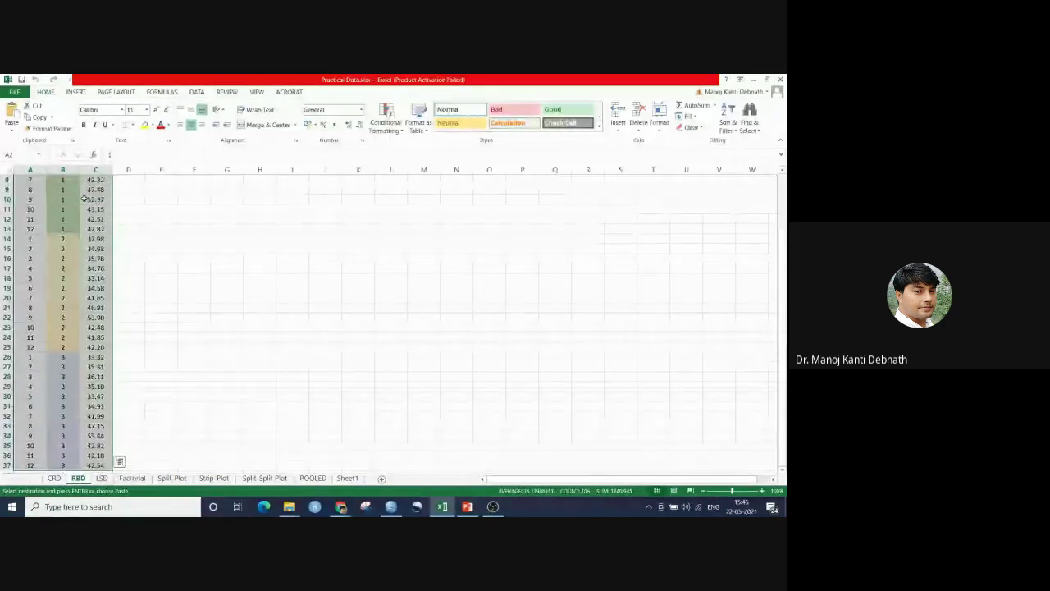
right_click(85, 199)
click(107, 222)
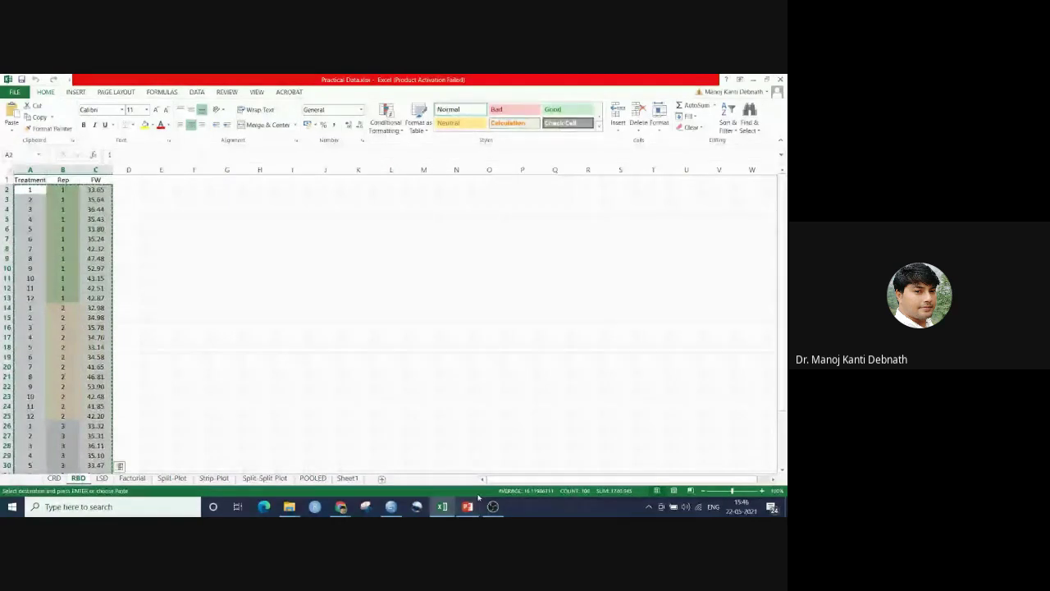
Switch to SPSS, create a new dataset and paste the copied RBD values starting at its first cell
click(391, 506)
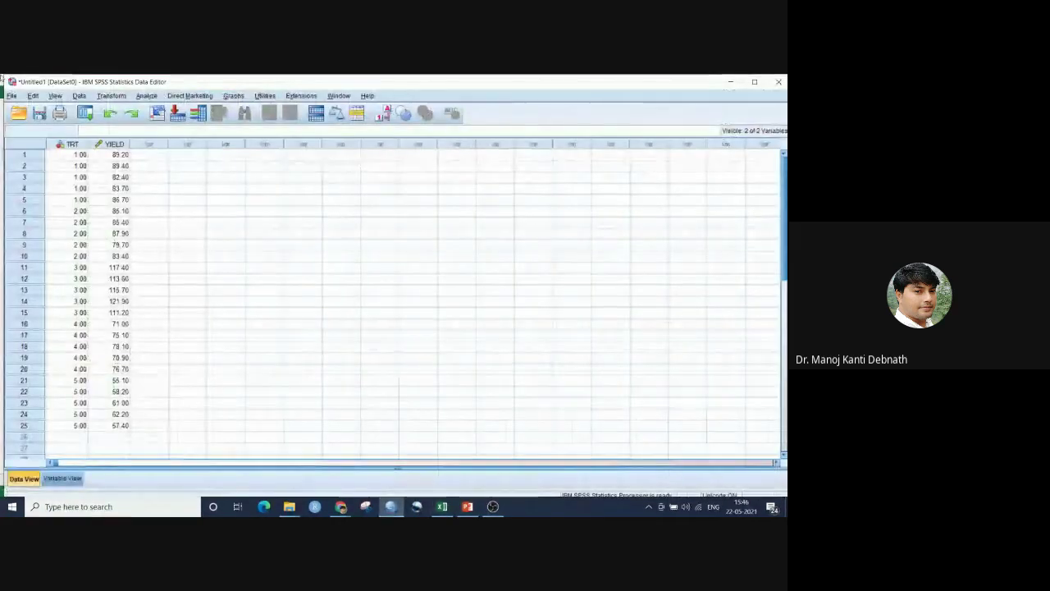
click(12, 96)
mouse_move(26, 111)
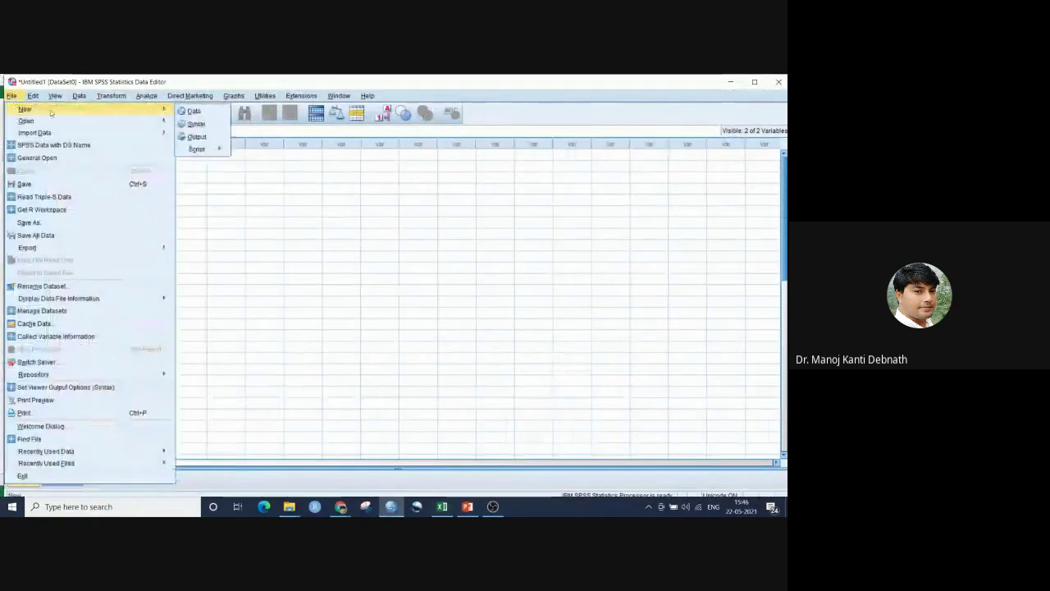
click(303, 188)
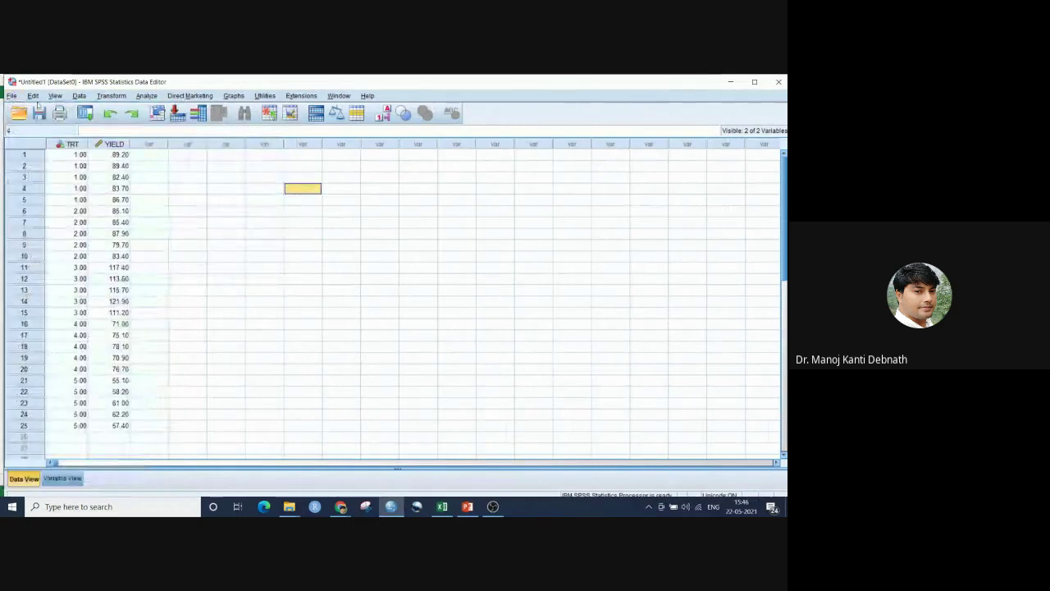
click(11, 96)
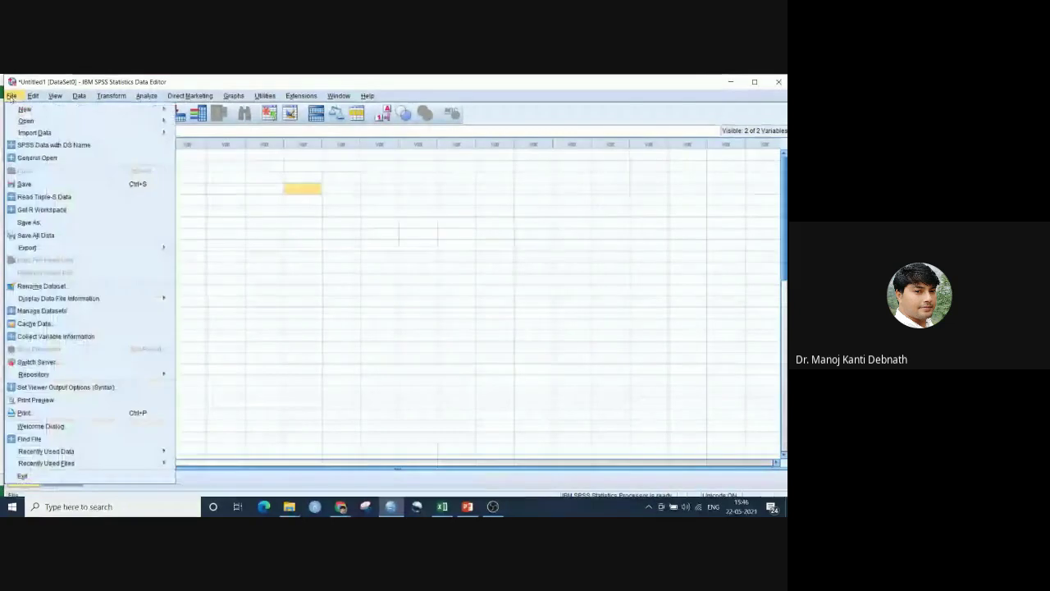
mouse_move(26, 109)
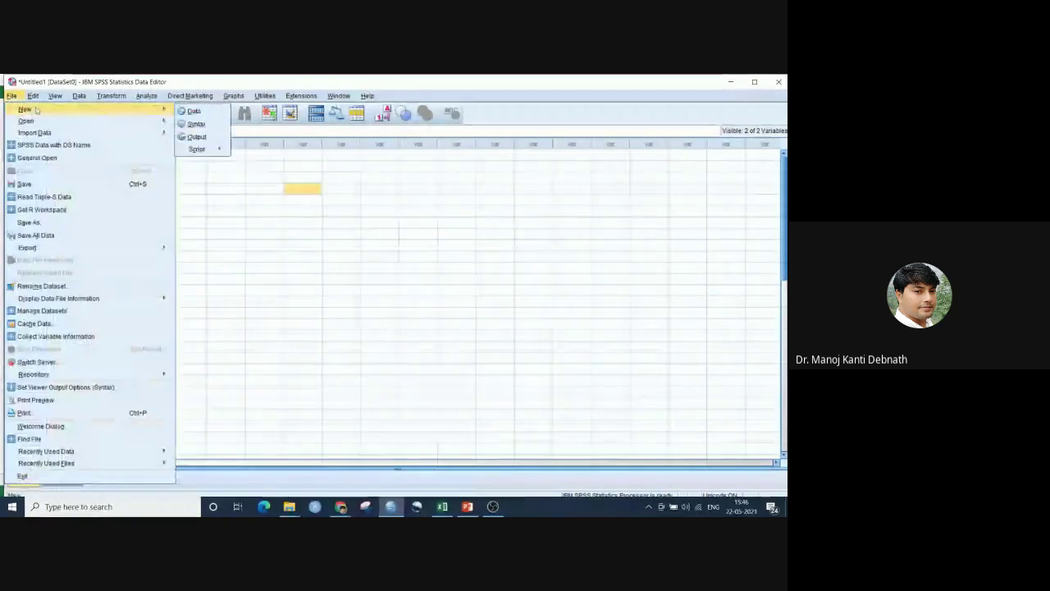
click(194, 111)
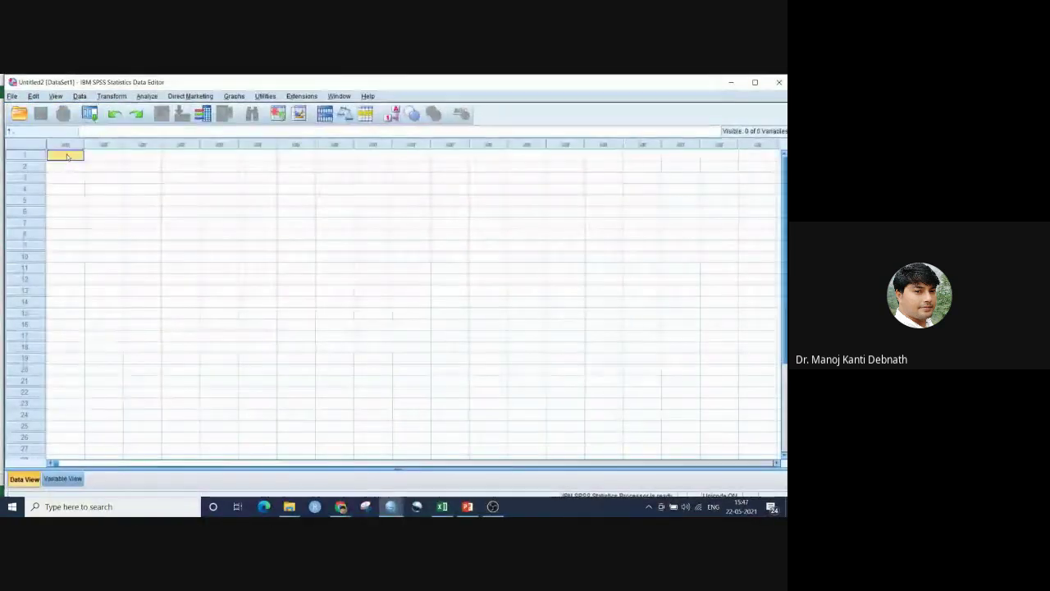
right_click(67, 155)
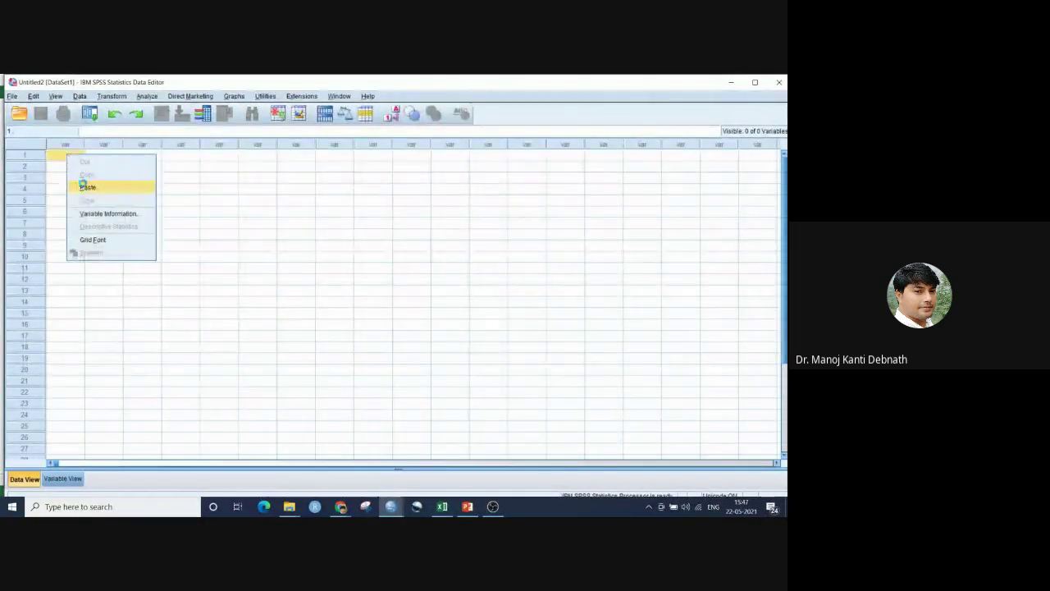
click(83, 186)
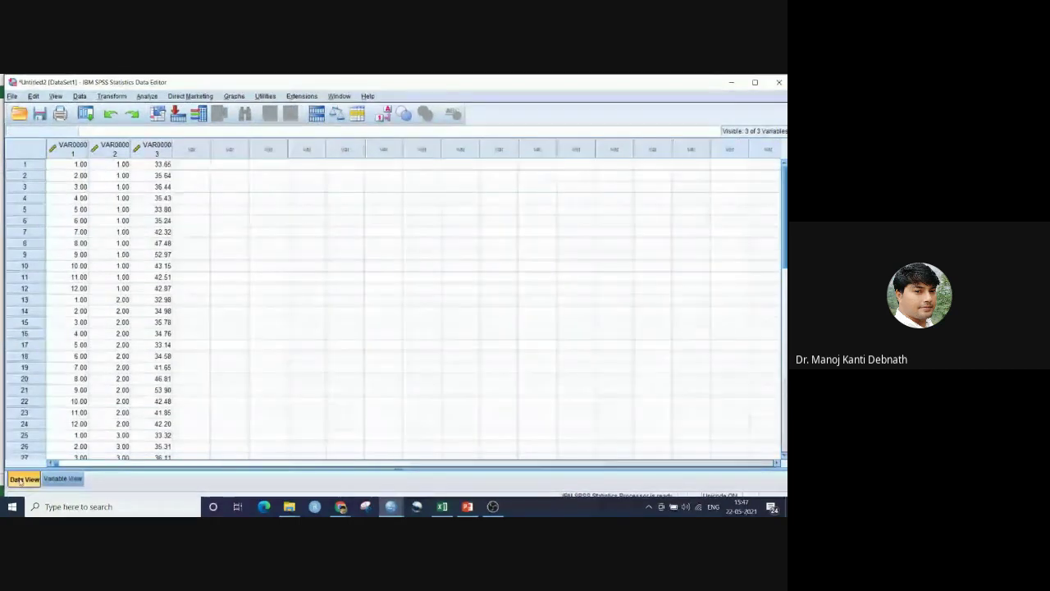
Rename the three pasted variables as TRT, REP and FW, and return to the data values
click(62, 478)
click(69, 143)
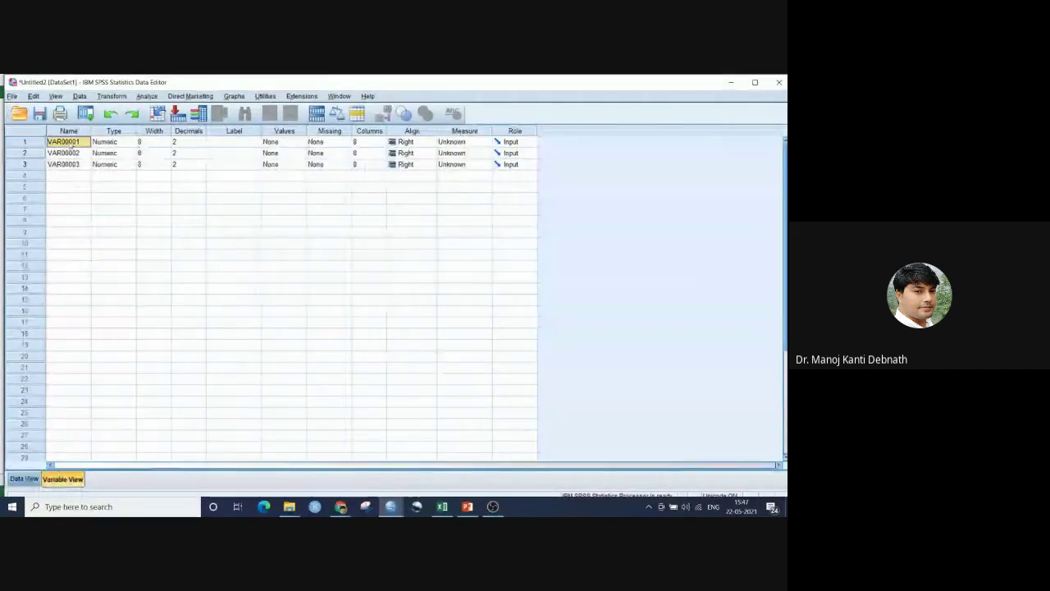
text(TRT)
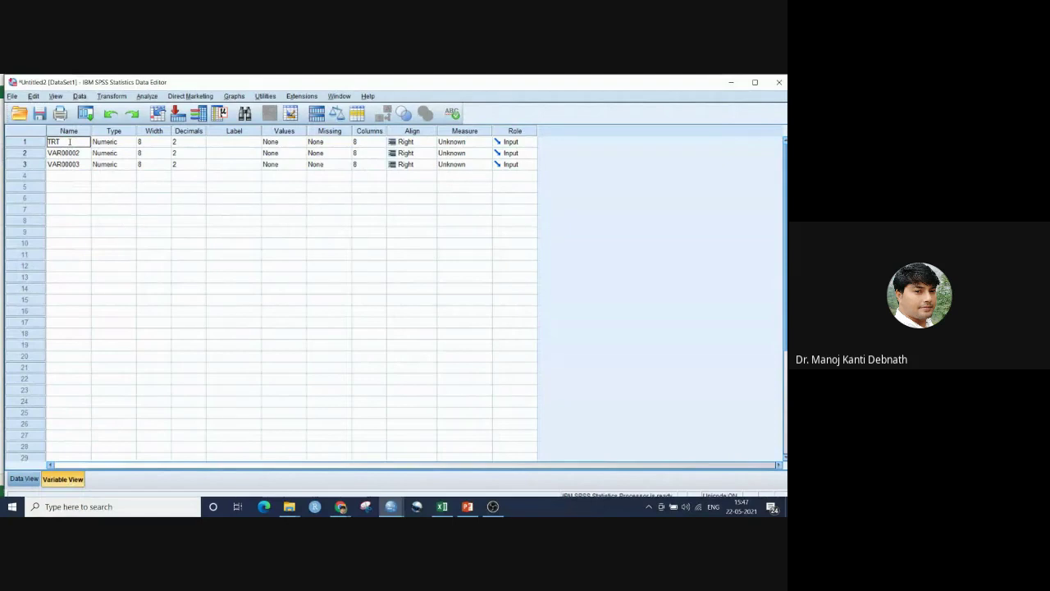
key(Return)
text(REP)
key(Return)
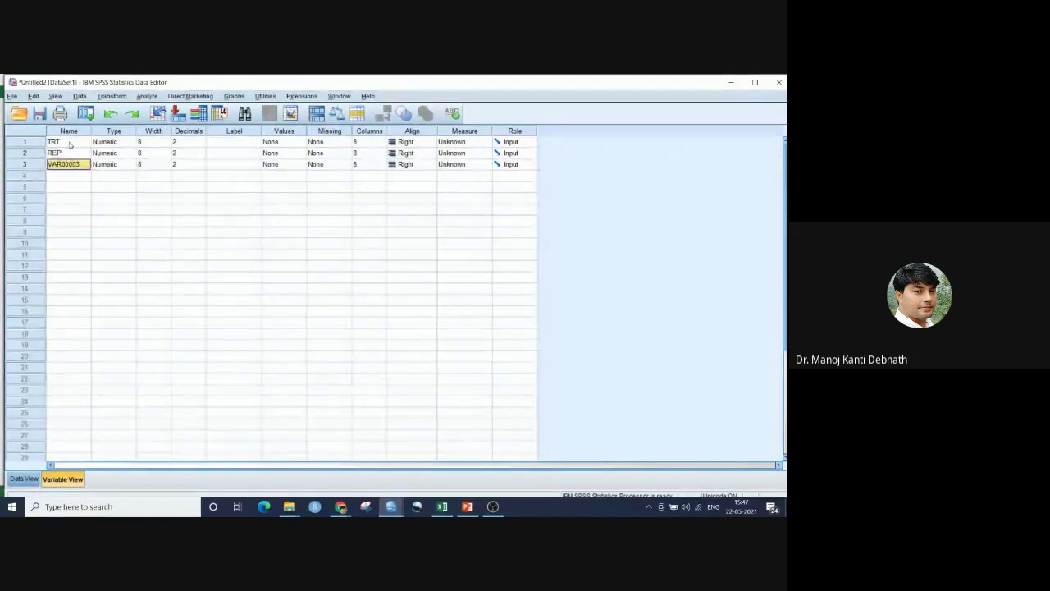
text(FW)
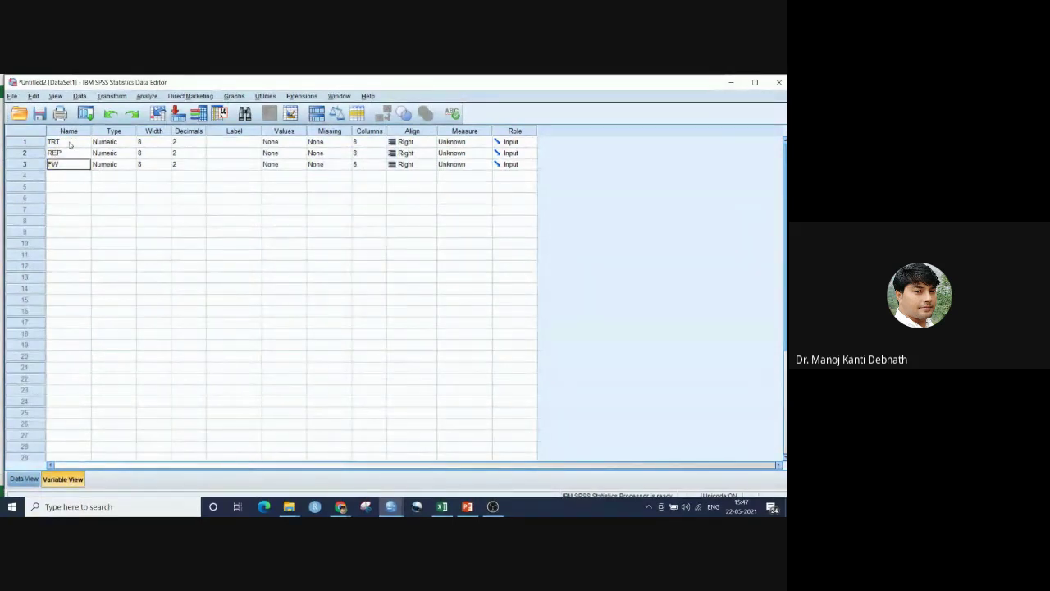
click(24, 479)
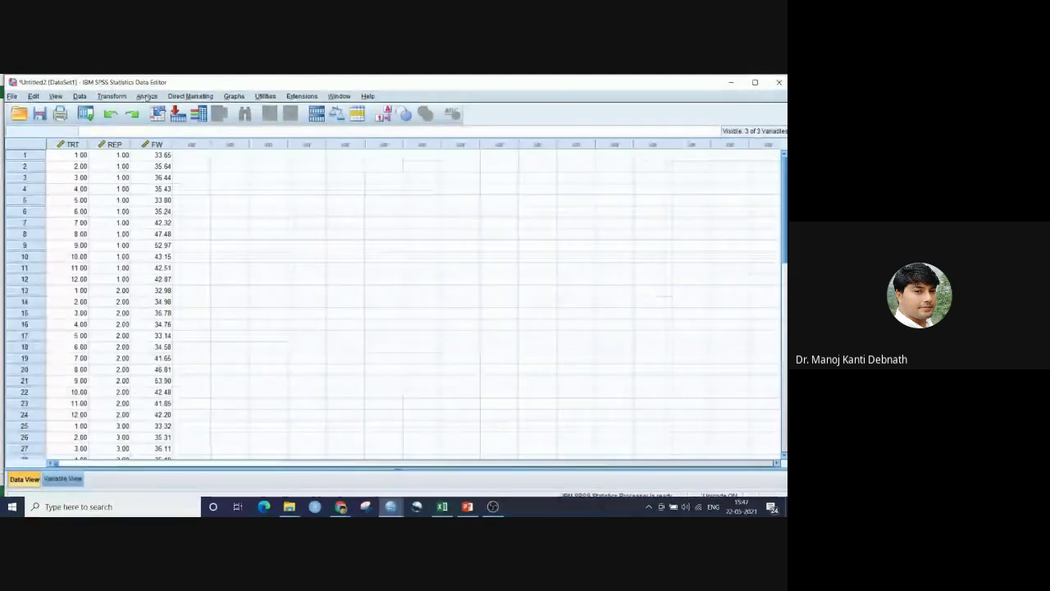
Set up a univariate General Linear Model with FW as the dependent variable and TRT and REP as fixed factors
click(147, 97)
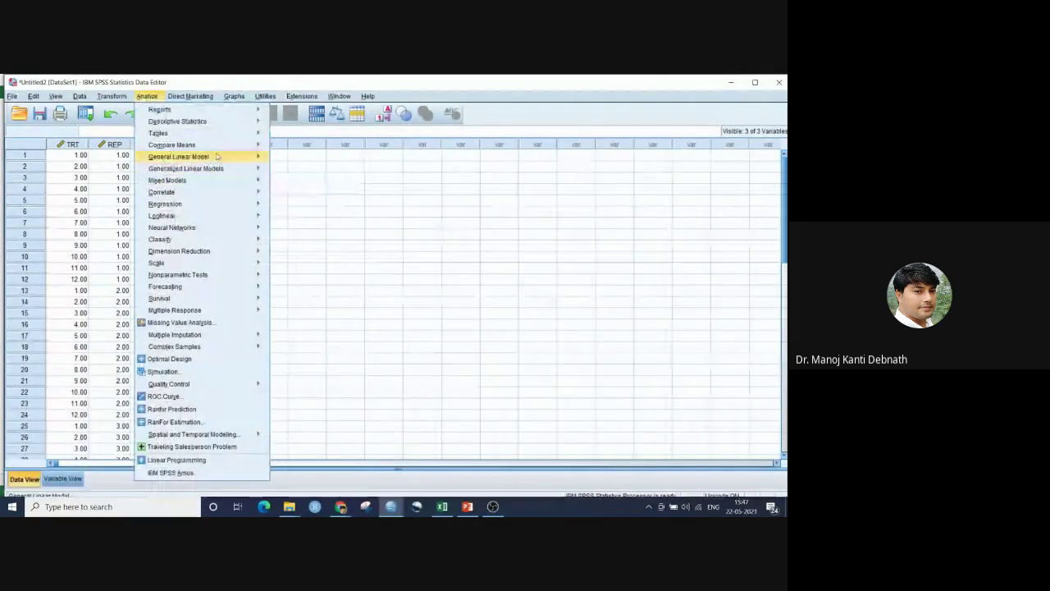
mouse_move(216, 156)
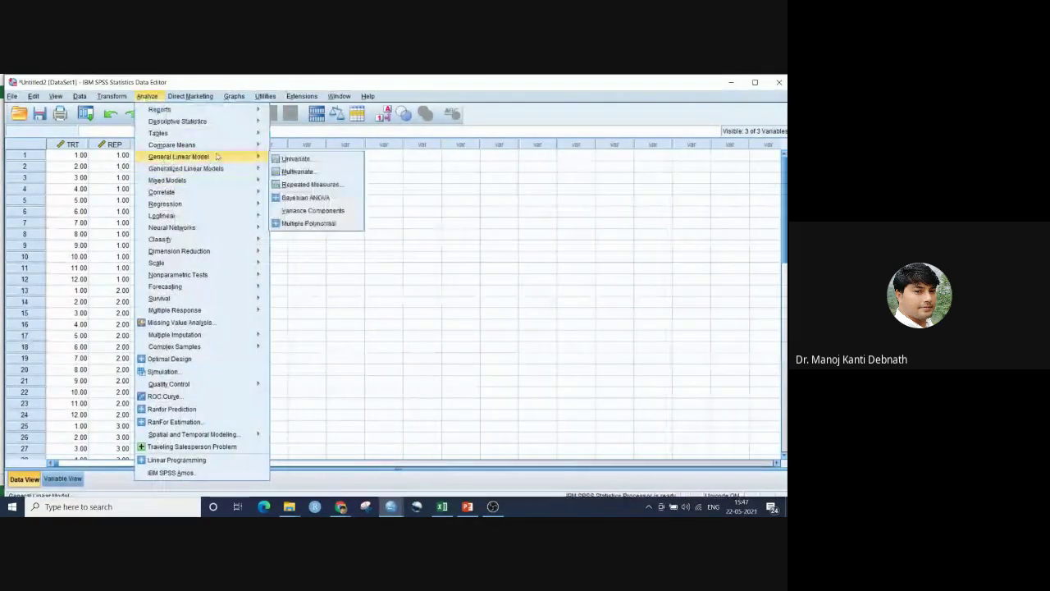
click(324, 164)
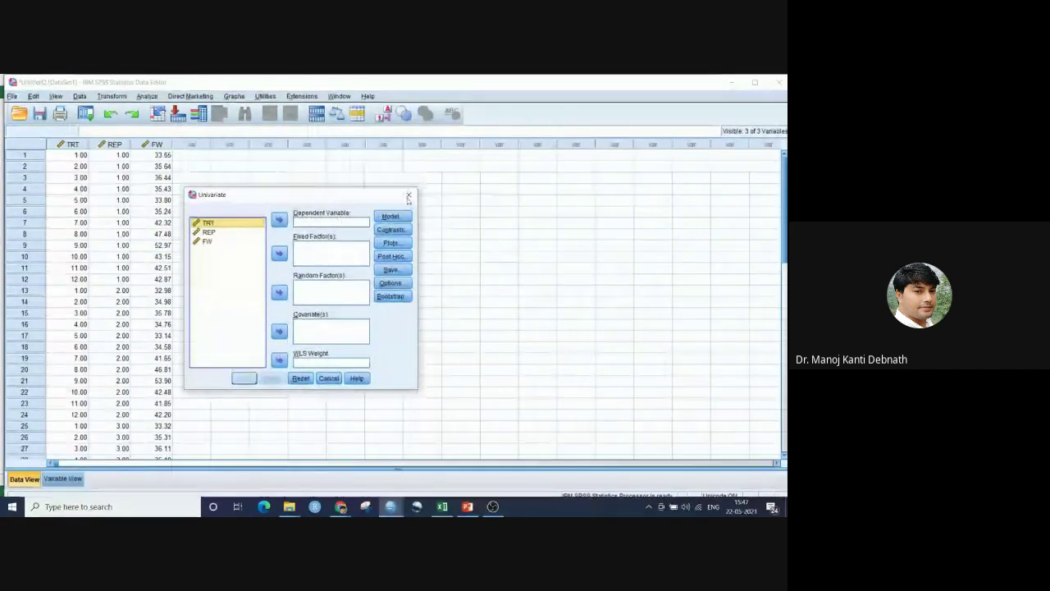
drag(335, 186, 418, 178)
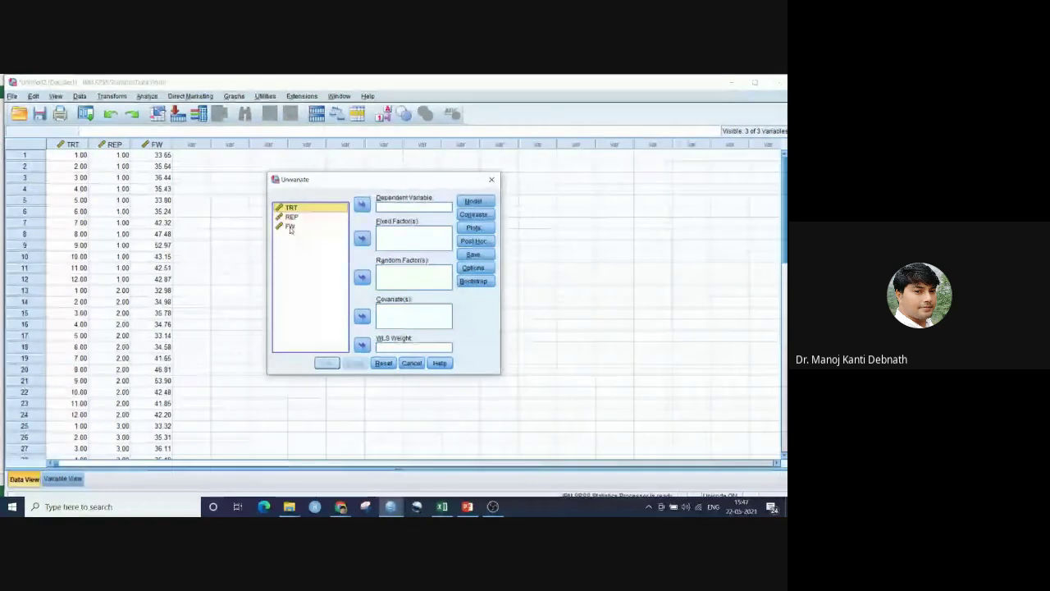
click(290, 225)
click(362, 206)
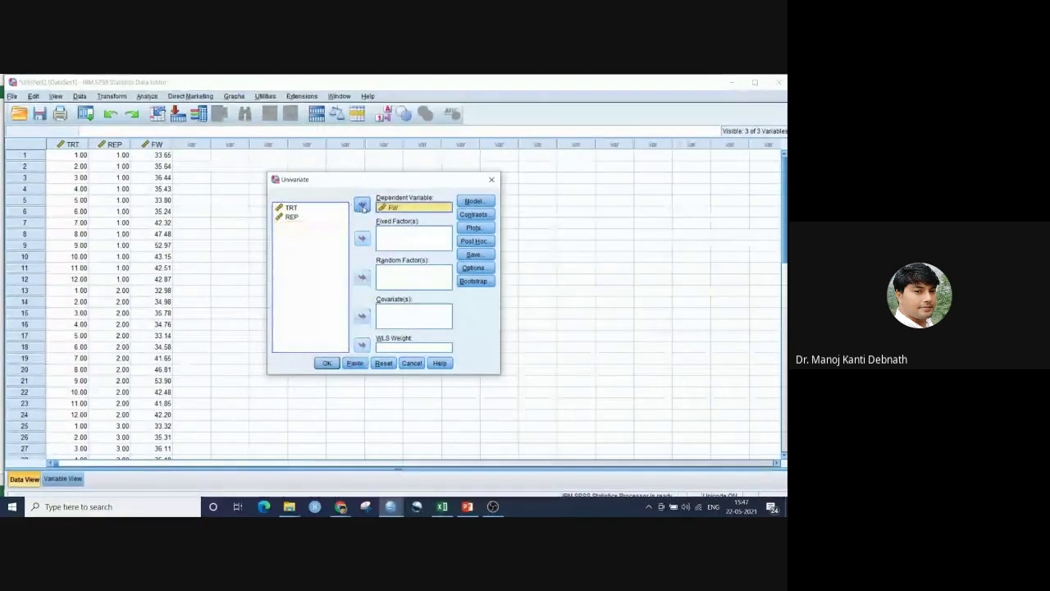
click(290, 209)
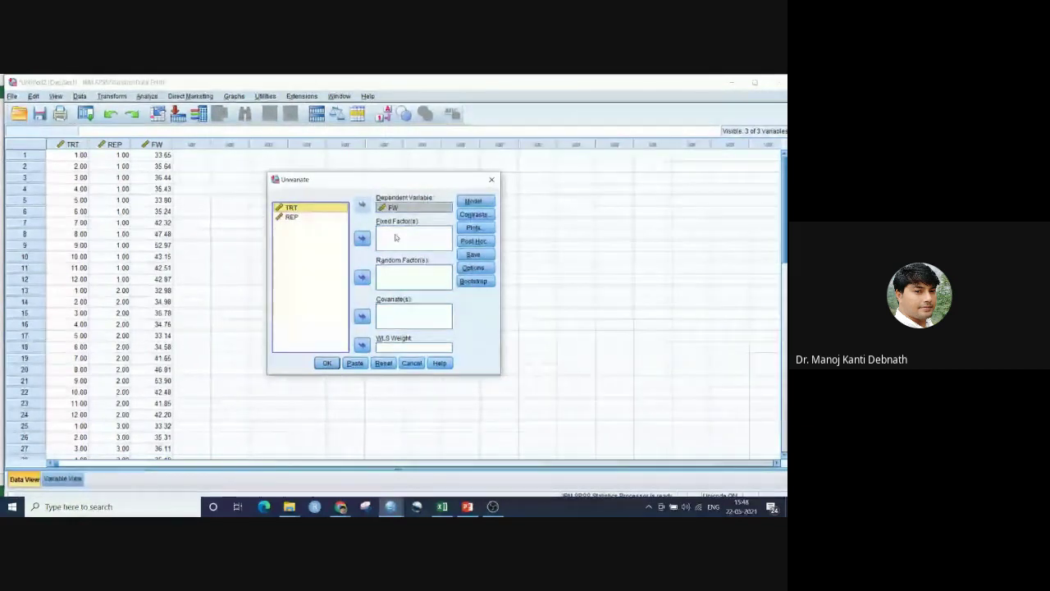
shift+click(292, 218)
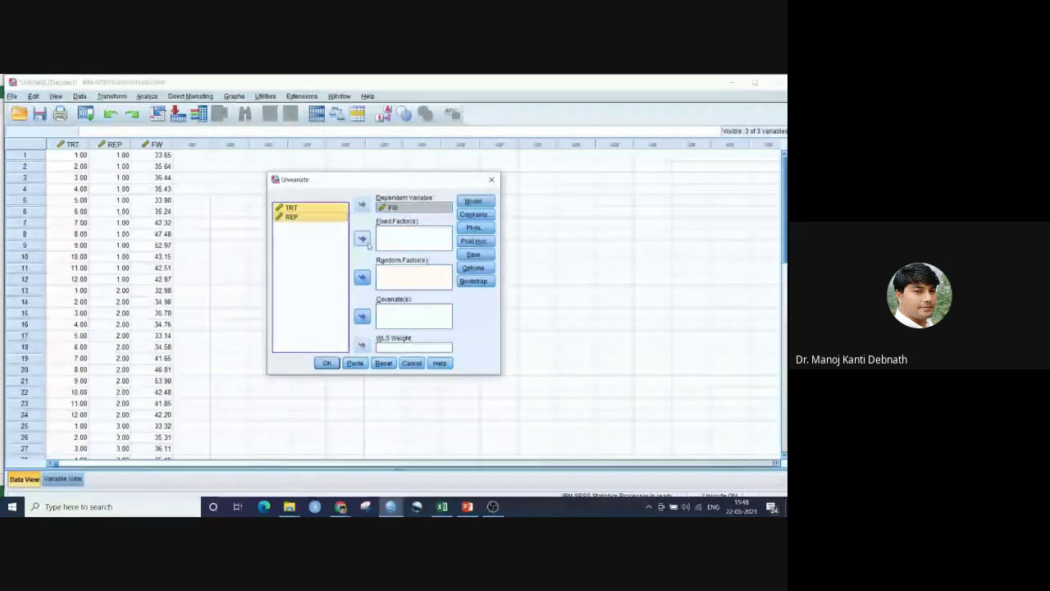
click(362, 240)
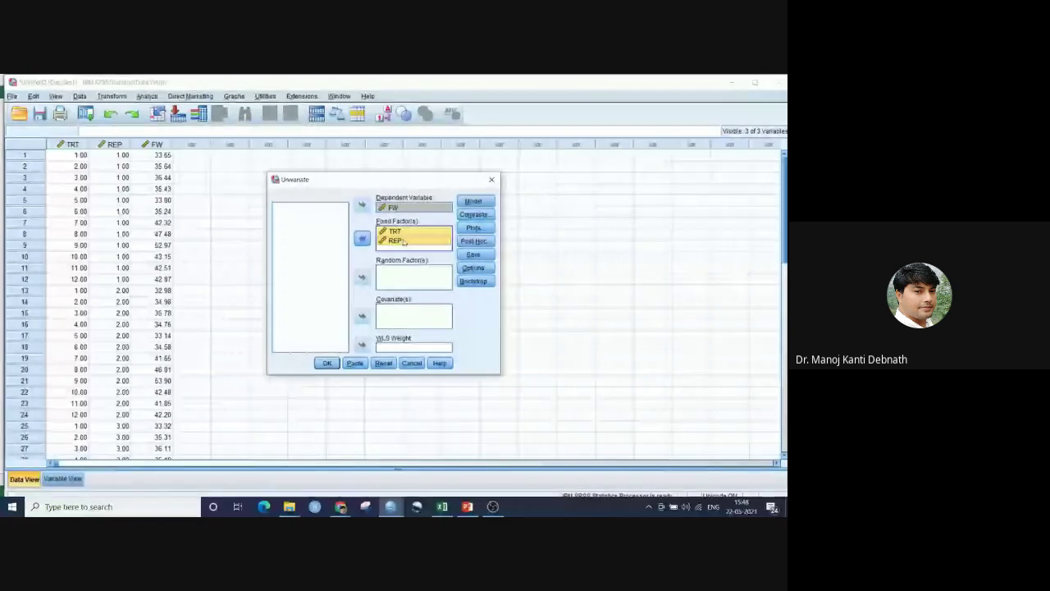
Specify a custom model instead of full factorial for the univariate analysis of FW
click(475, 202)
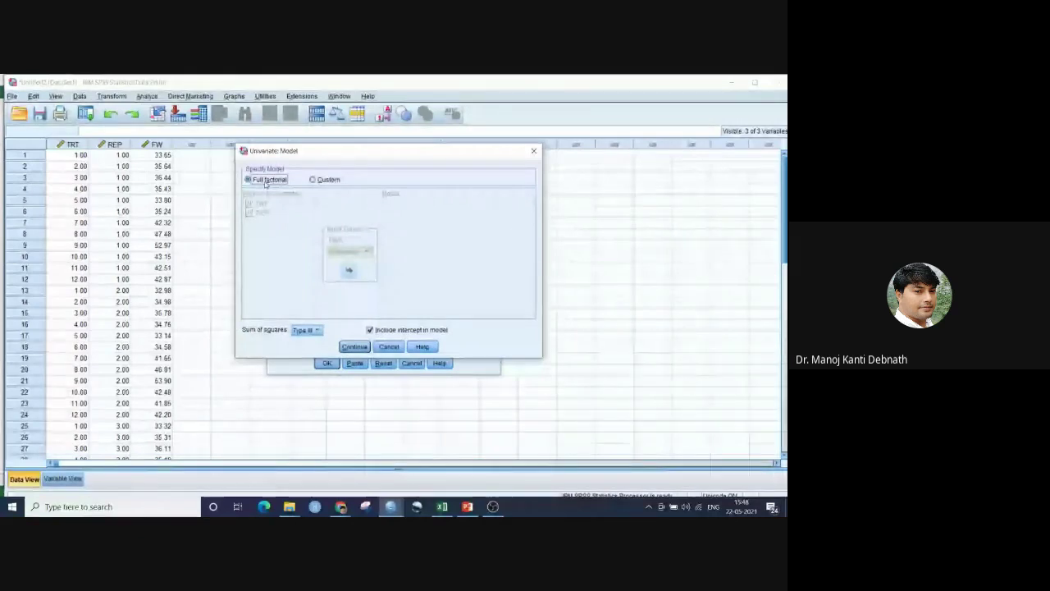
click(314, 180)
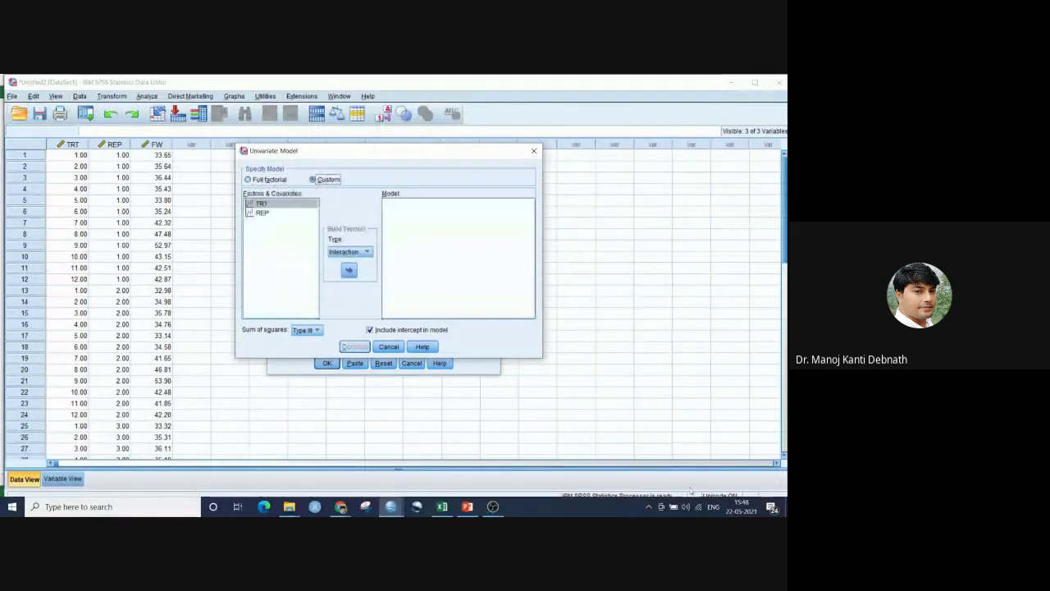
Switch to the PowerPoint presentation, review the sources of variation on the RBD ANOVA slide, and return to SPSS
click(467, 506)
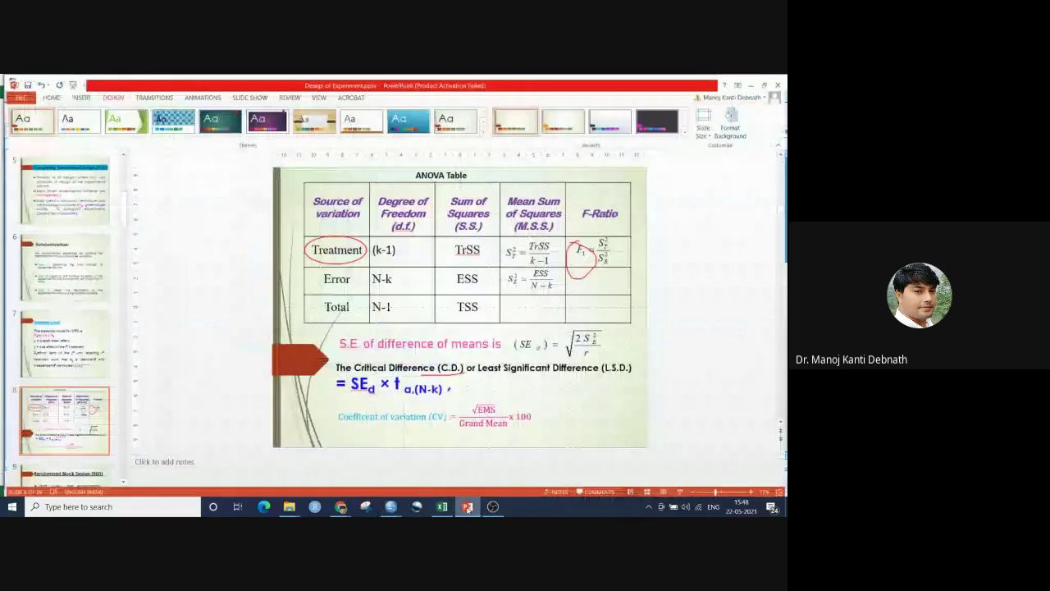
scroll(782, 423, down, 3)
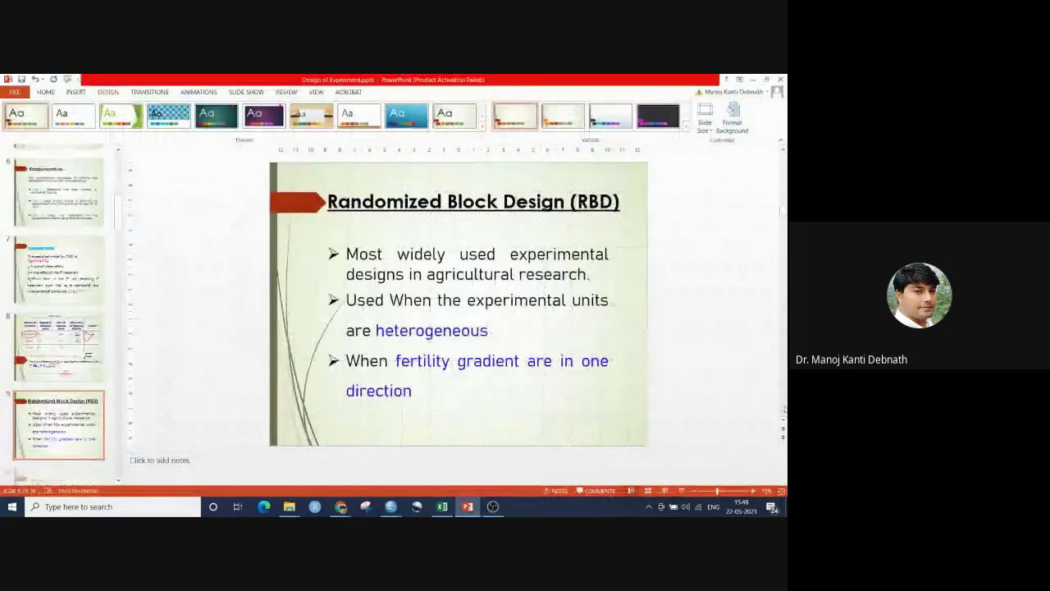
scroll(783, 408, down, 1)
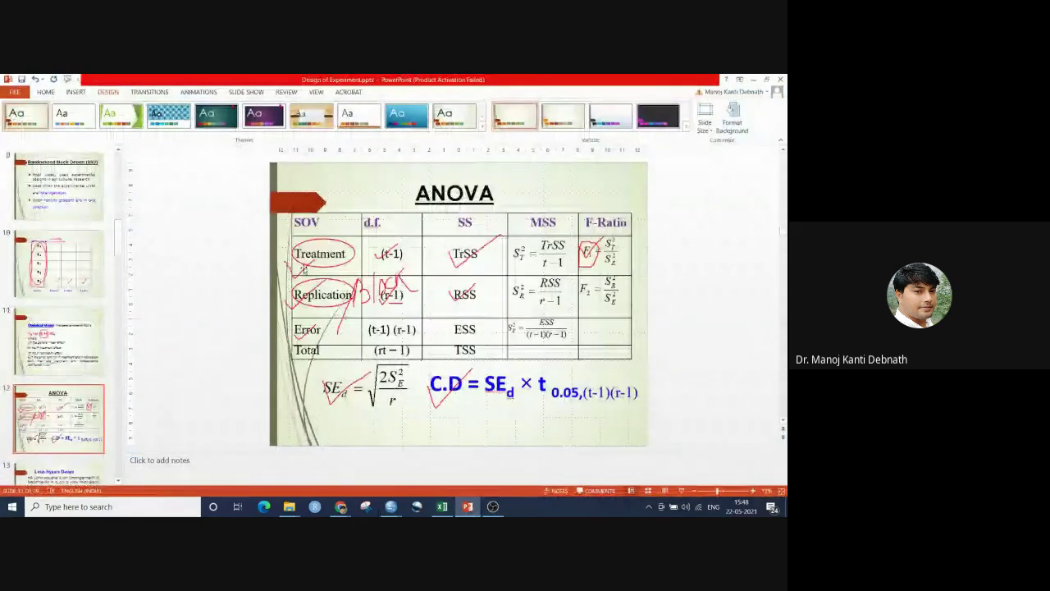
key(Tab)
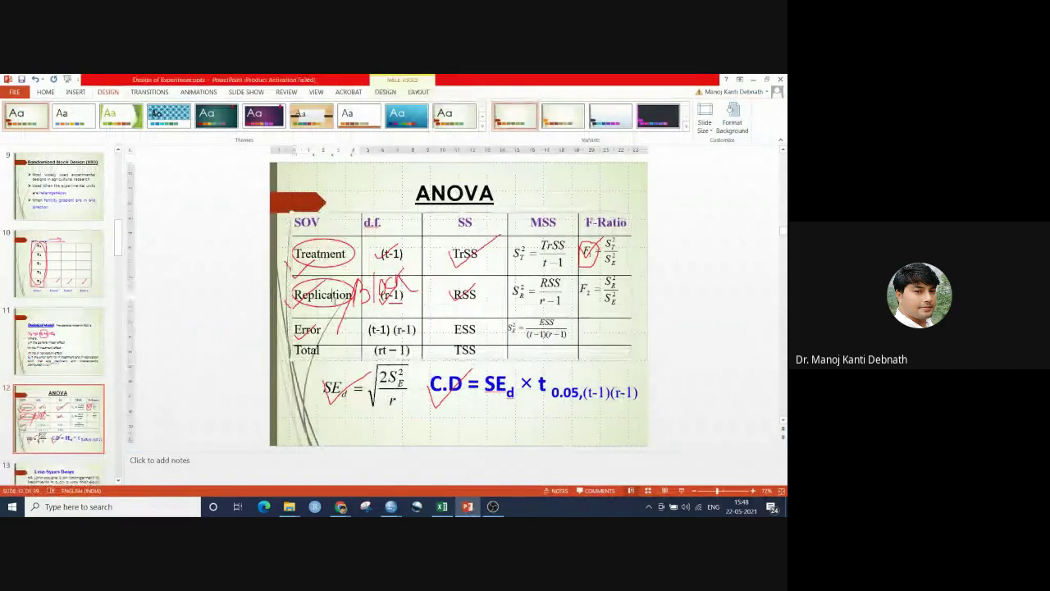
click(750, 83)
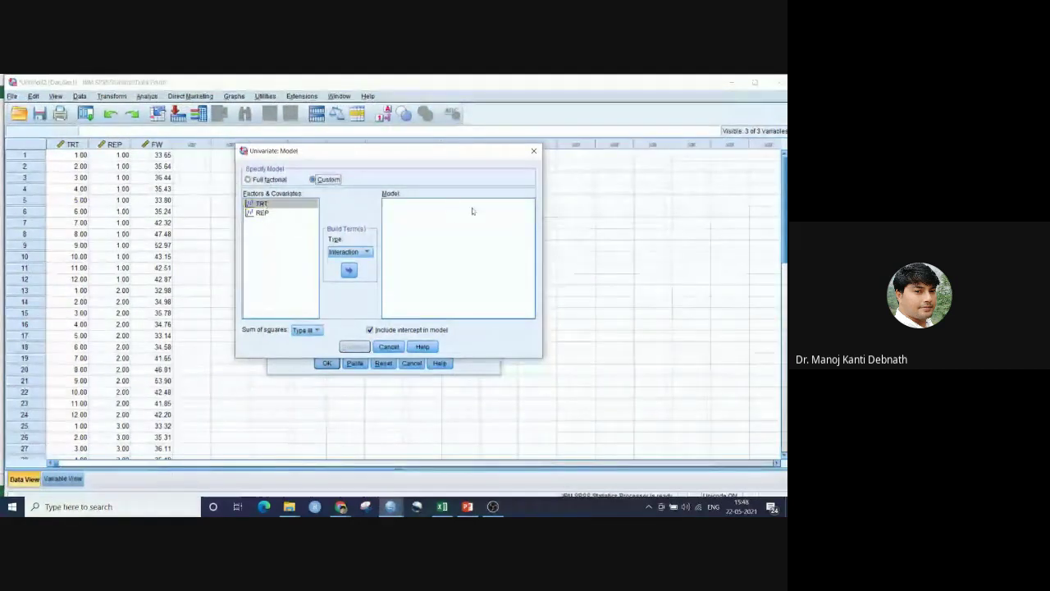
Build the custom model from the single terms REP and TRT, without their interaction, and accept the model
click(262, 213)
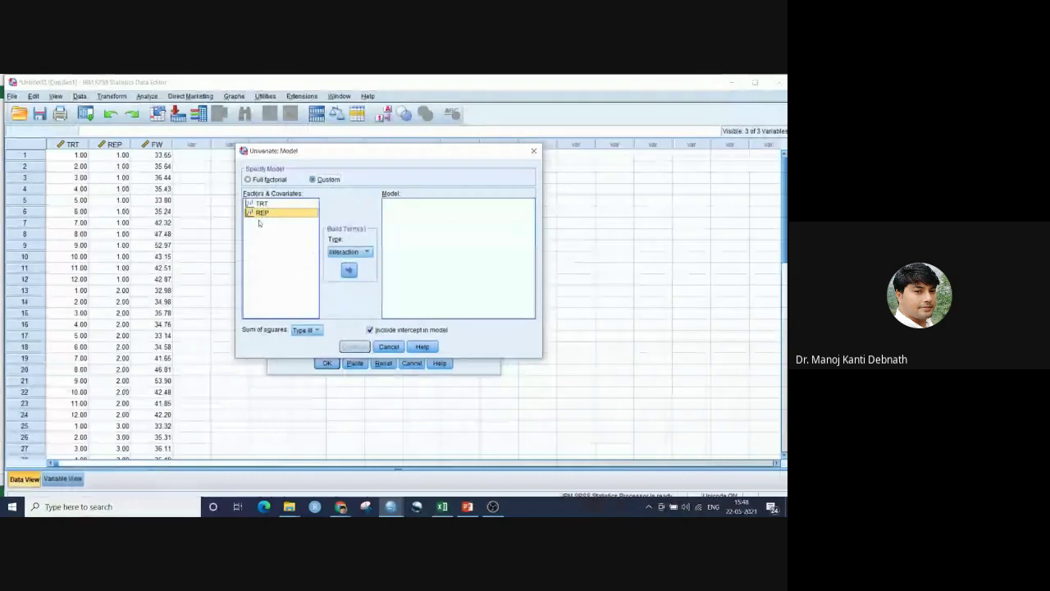
click(348, 270)
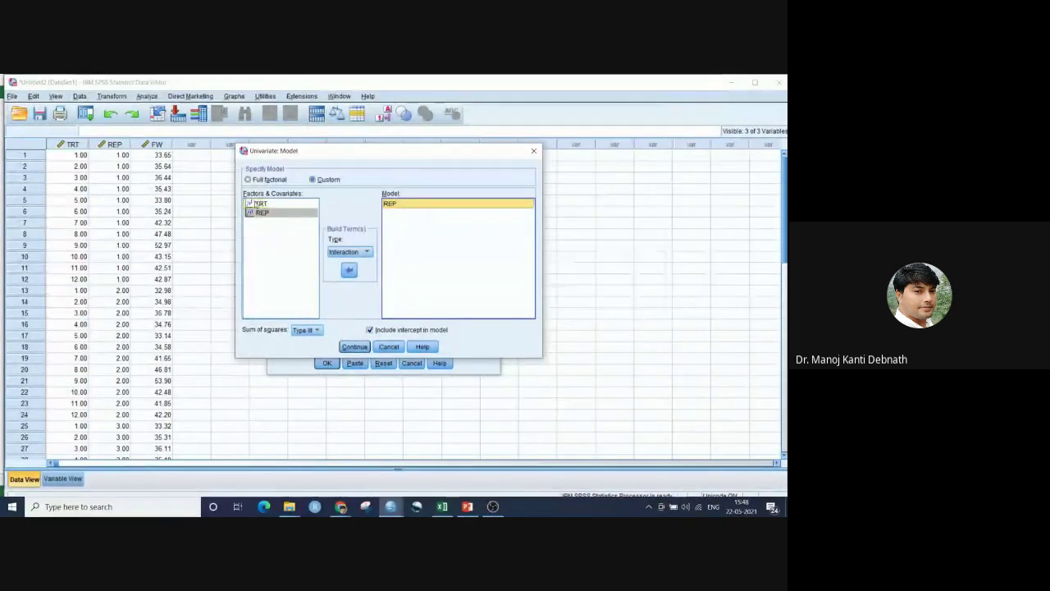
click(257, 203)
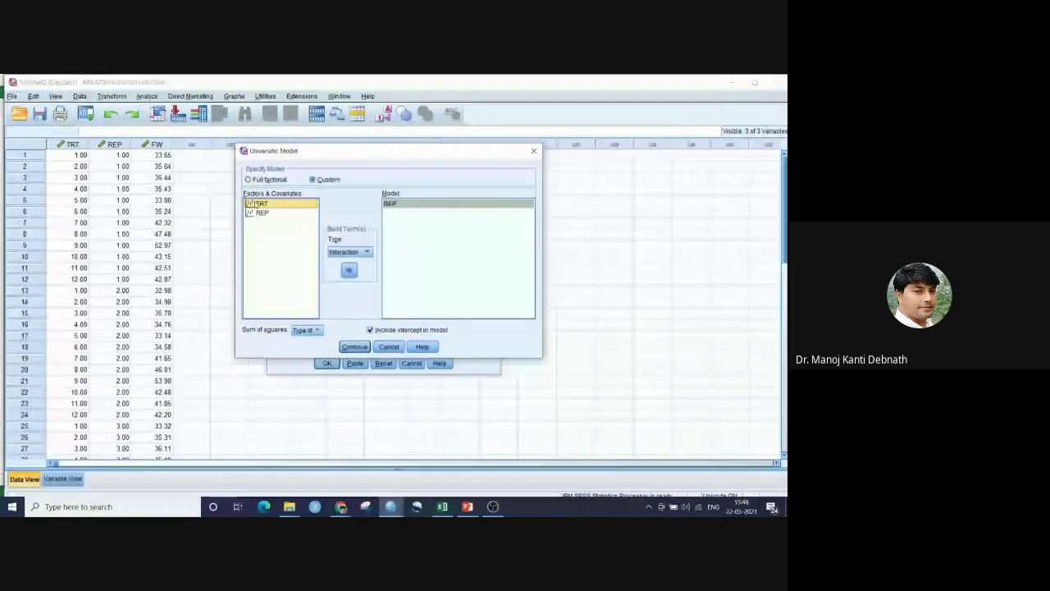
click(351, 271)
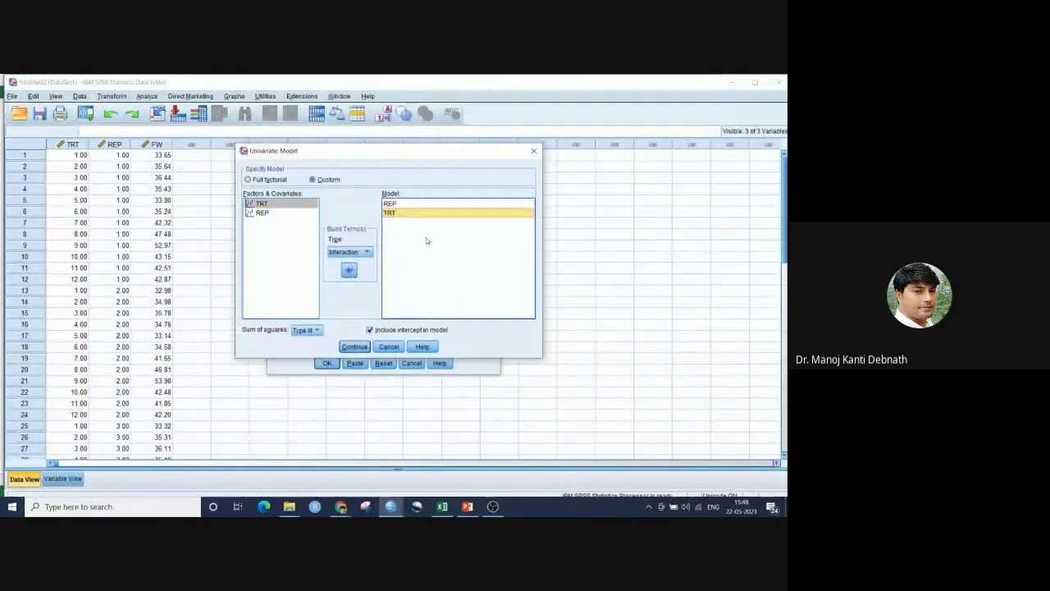
click(354, 347)
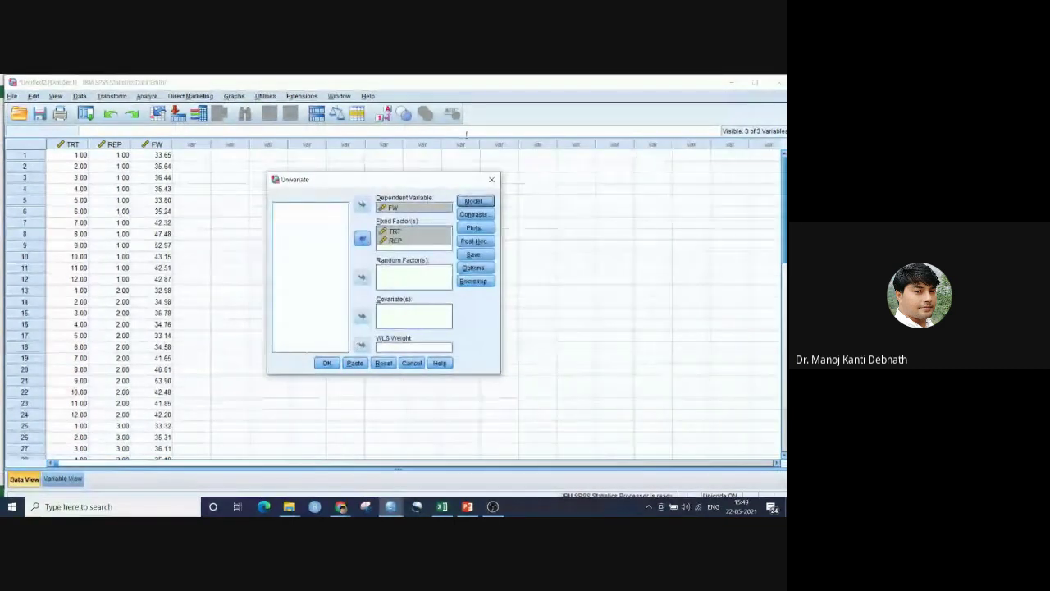
Request estimated marginal means for (OVERALL) and TRT in the univariate options
click(473, 268)
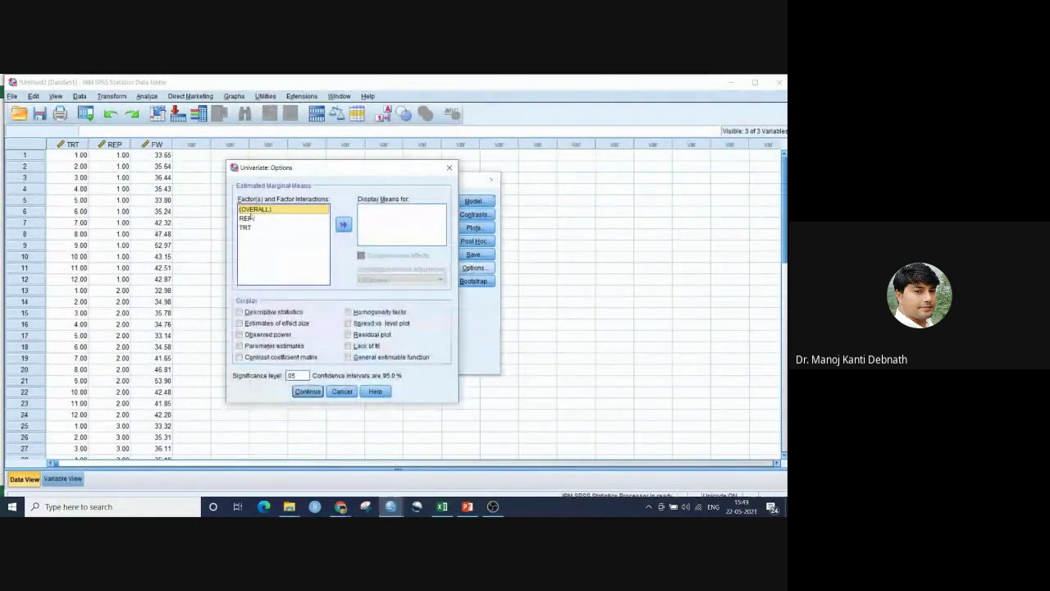
click(343, 225)
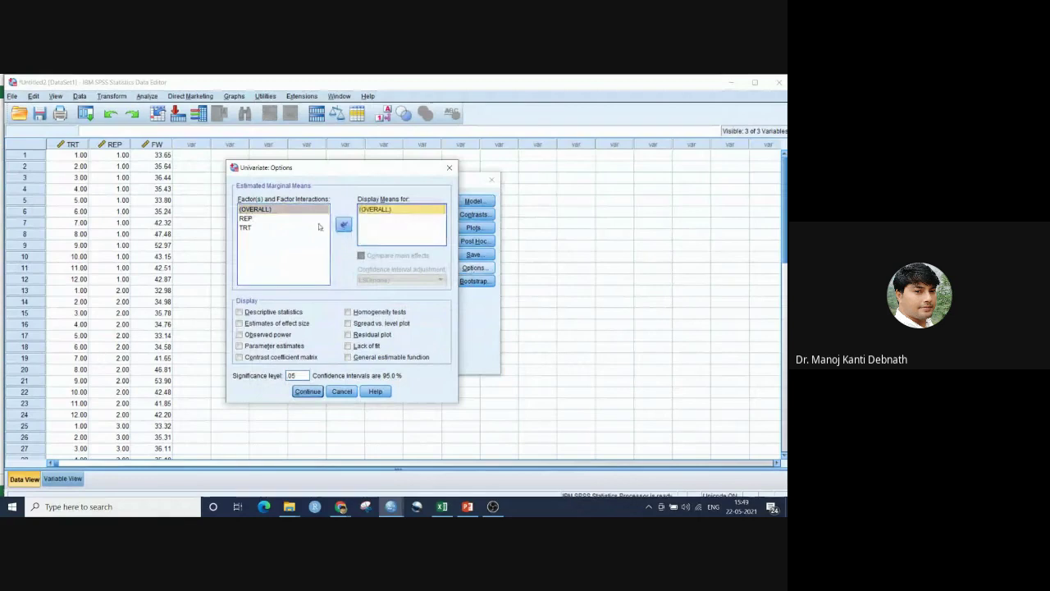
click(246, 228)
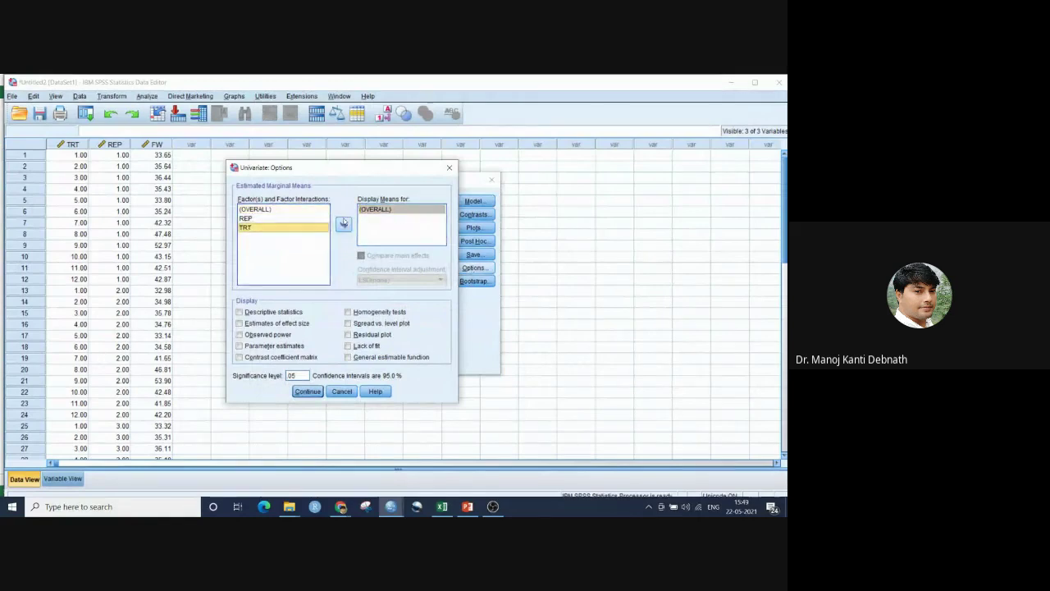
click(343, 224)
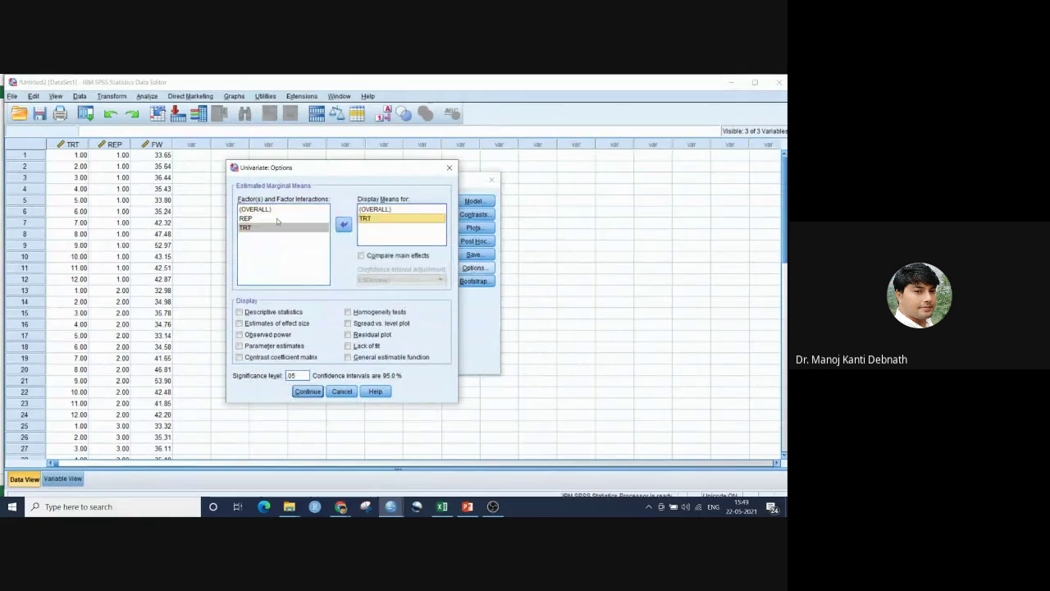
click(380, 210)
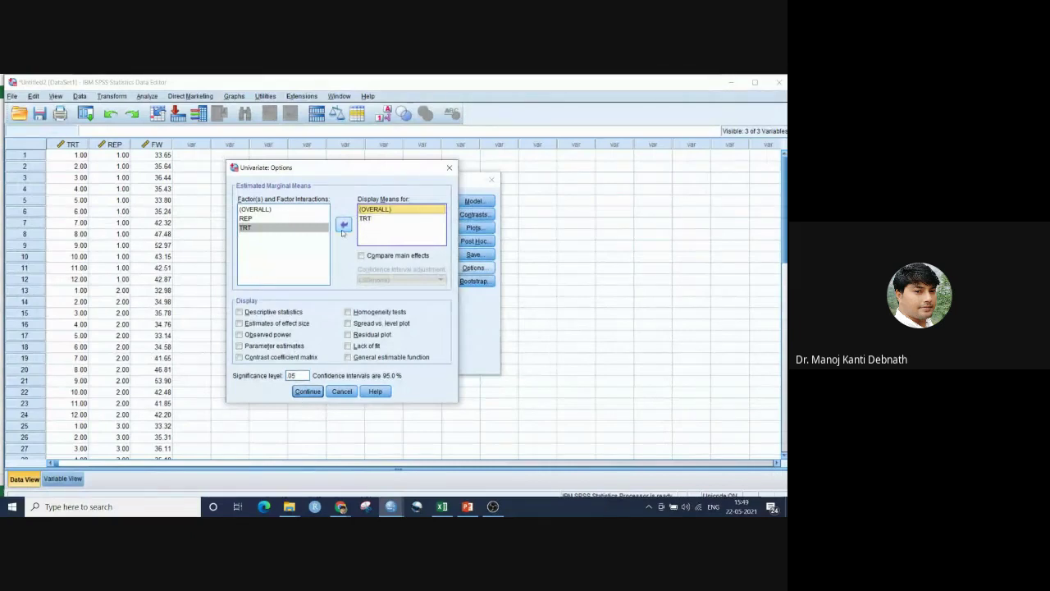
click(308, 391)
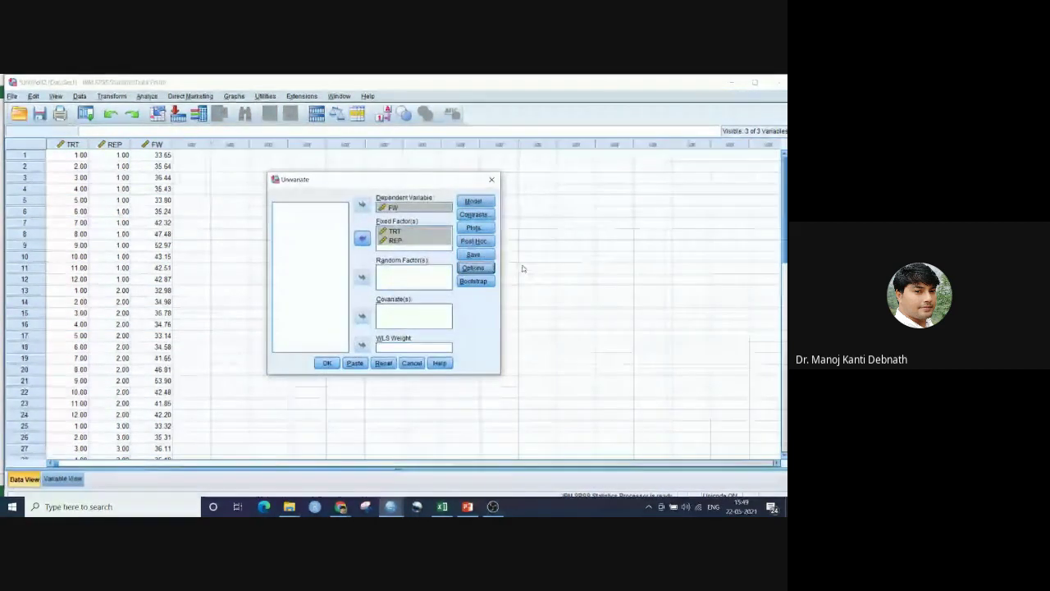
Add LSD and Duncan post hoc tests for TRT and run the univariate analysis
click(473, 241)
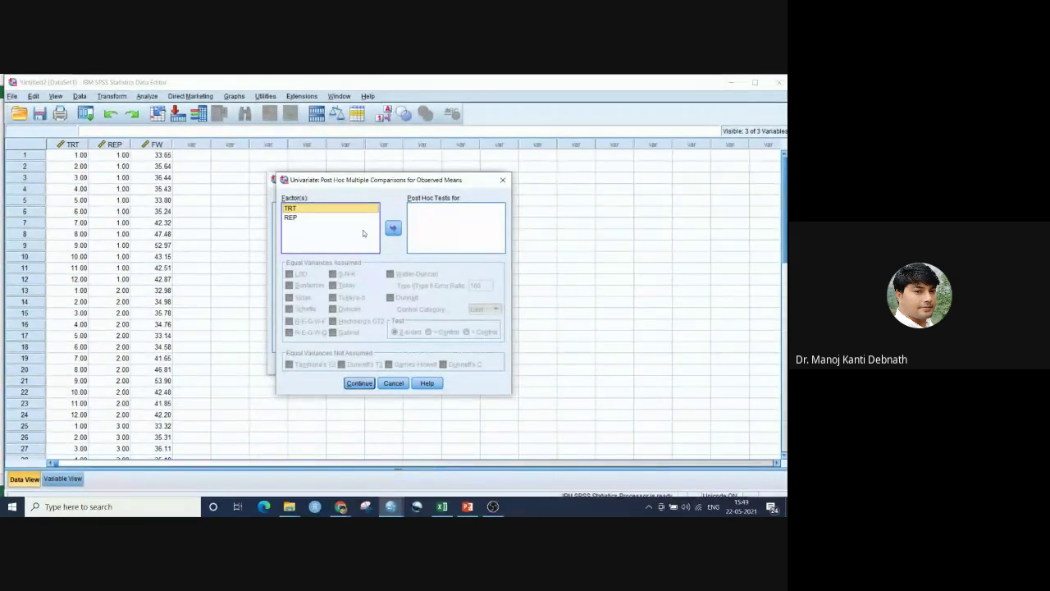
click(393, 228)
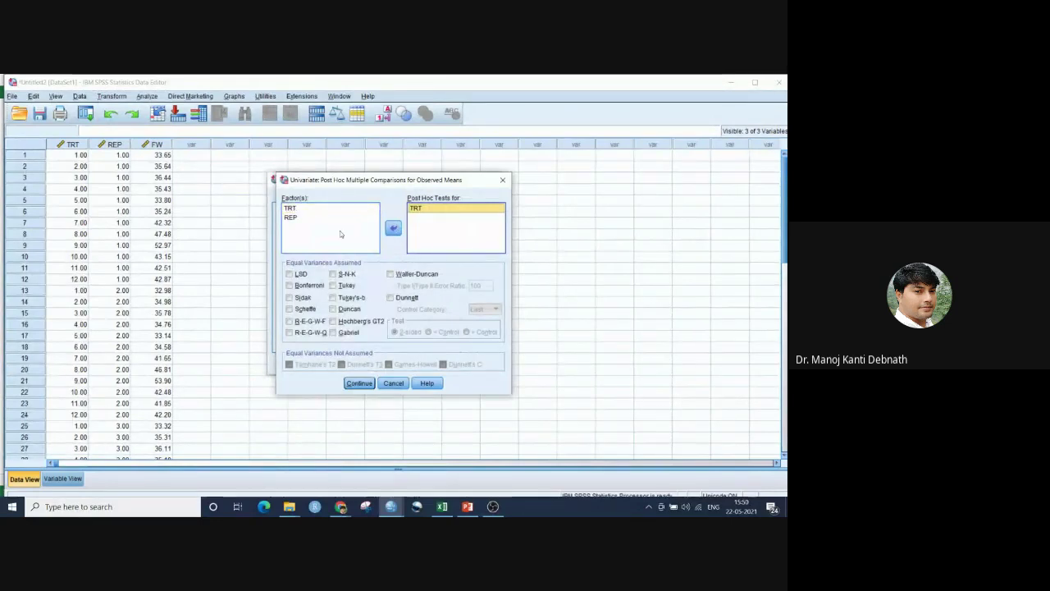
click(291, 276)
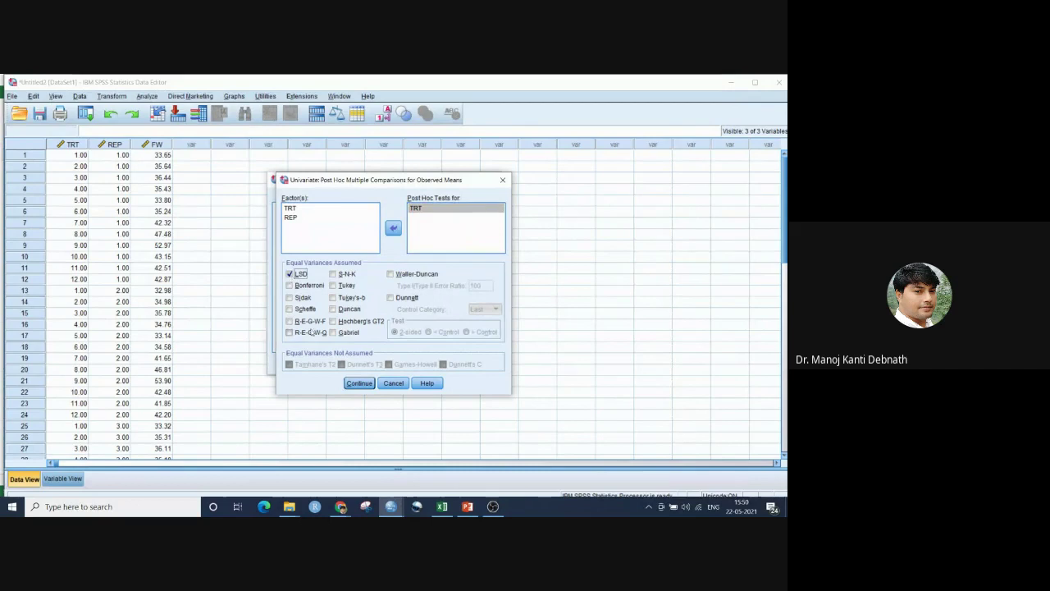
click(333, 309)
click(360, 383)
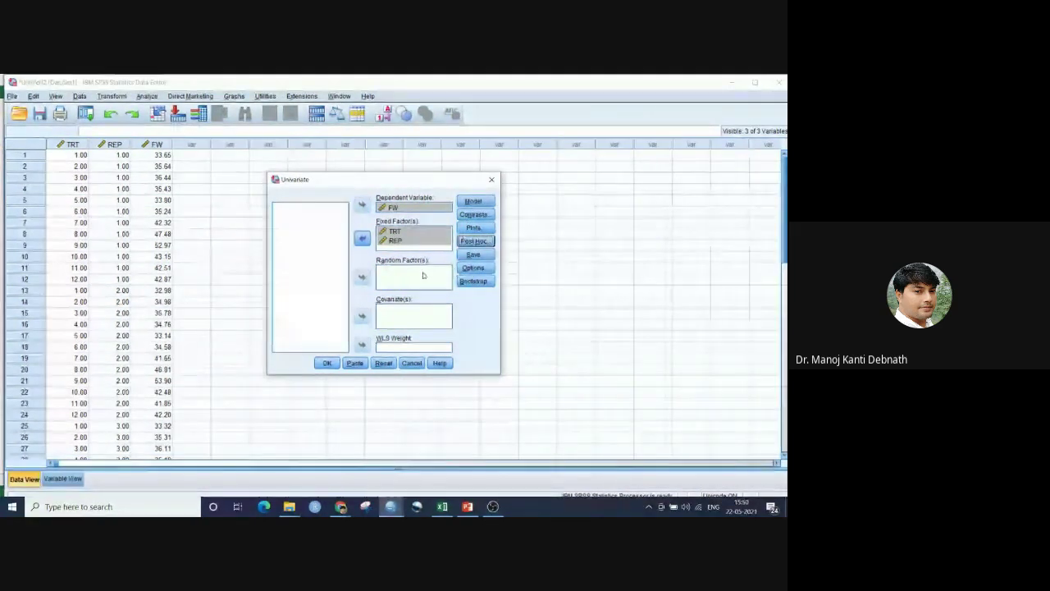
click(327, 364)
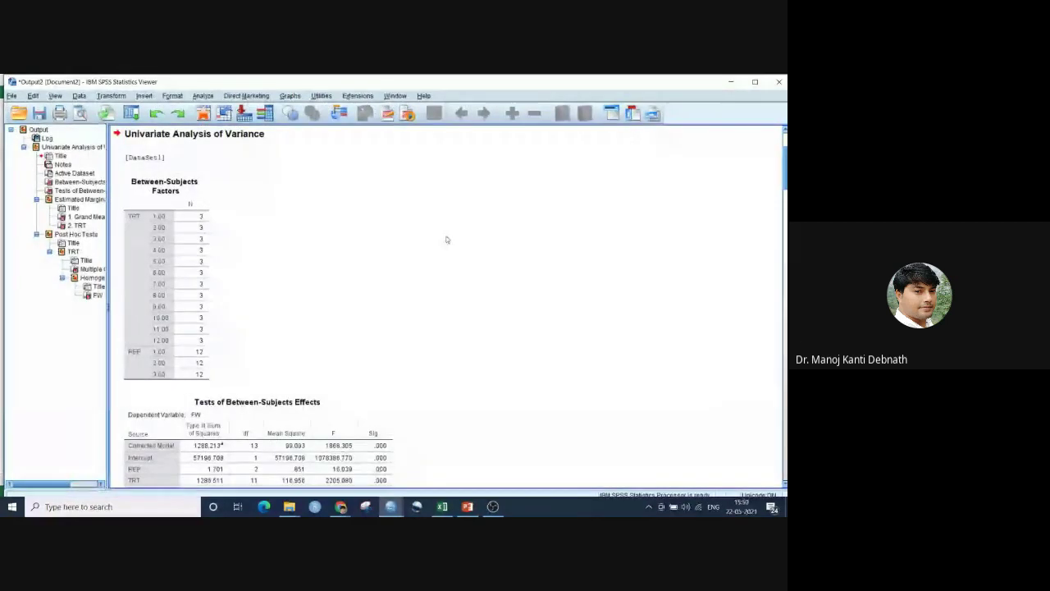
Examine the between-subjects factors and the REP and TRT effects in the Tests of Between-Subjects Effects table
drag(784, 162, 785, 171)
click(147, 160)
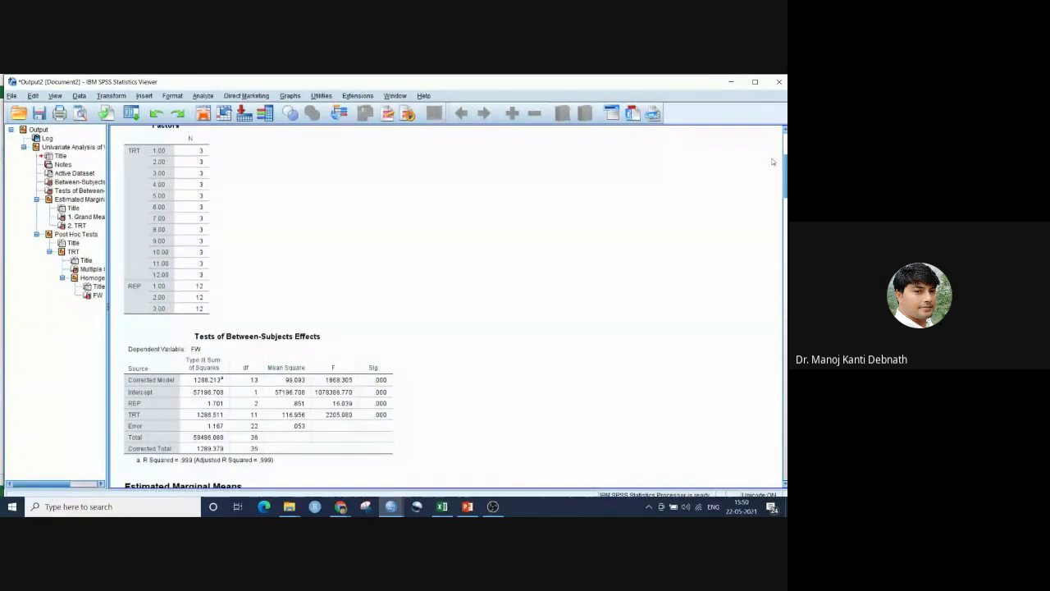
scroll(685, 202, down, 5)
click(133, 263)
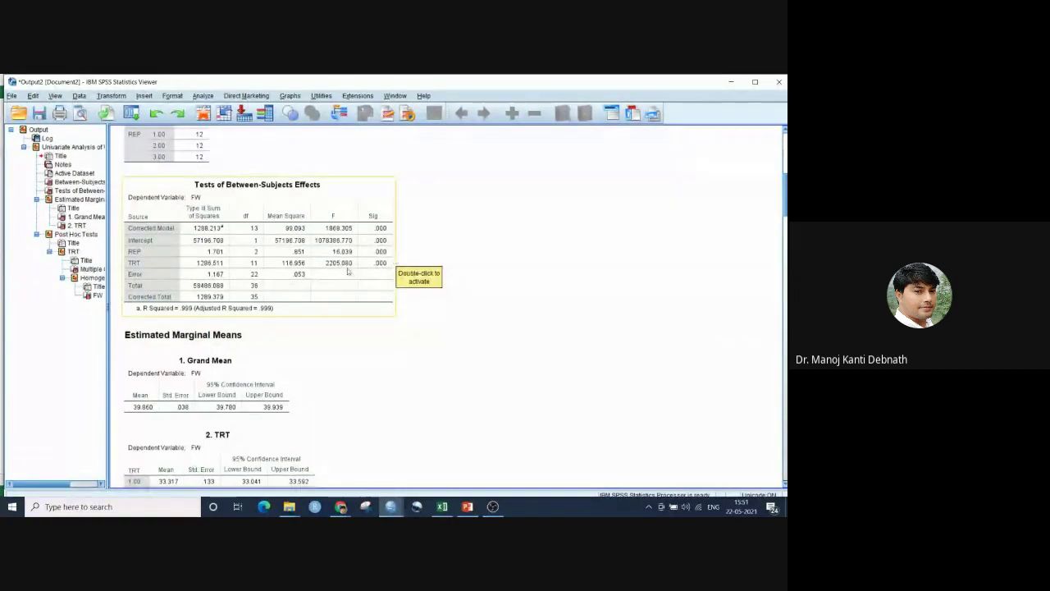
click(430, 326)
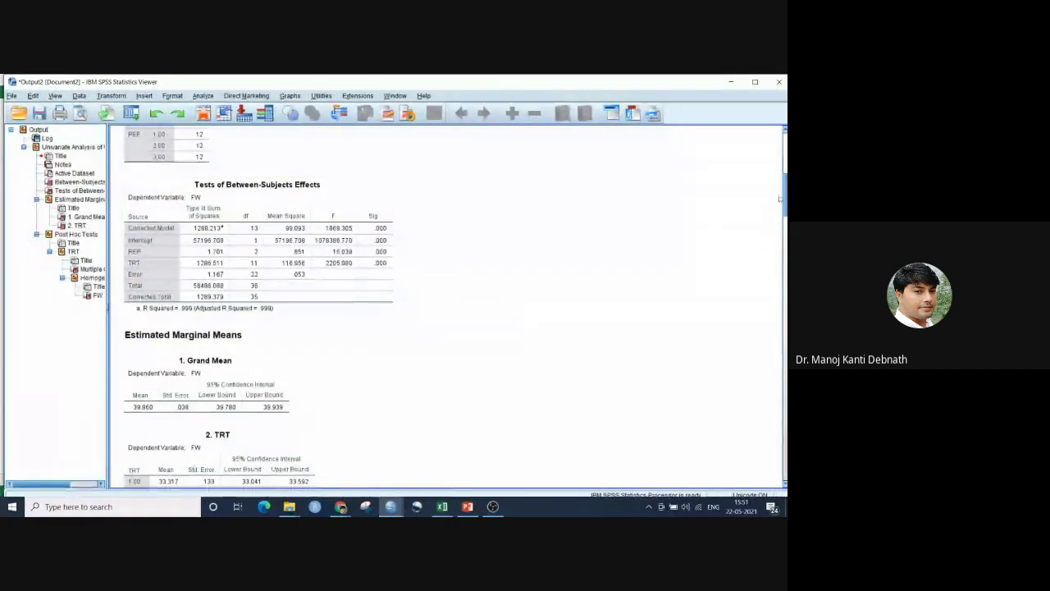
Review the estimated marginal means and read through the LSD multiple comparisons for TRT down to the homogeneous subsets
scroll(781, 197, down, 5)
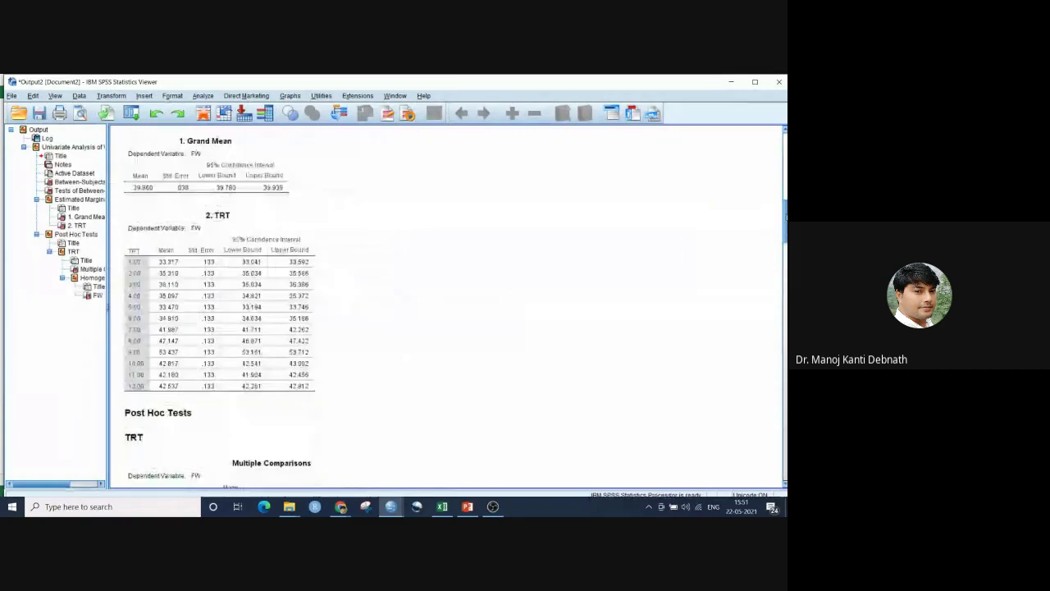
scroll(447, 303, down, 2)
scroll(275, 308, down, 8)
scroll(275, 308, up, 5)
click(273, 283)
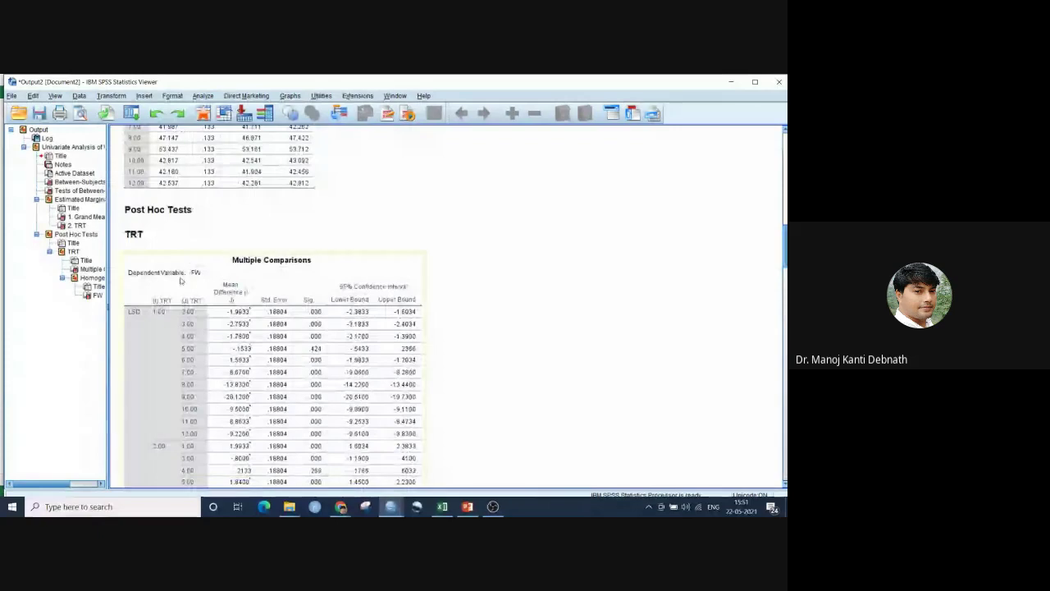
click(556, 310)
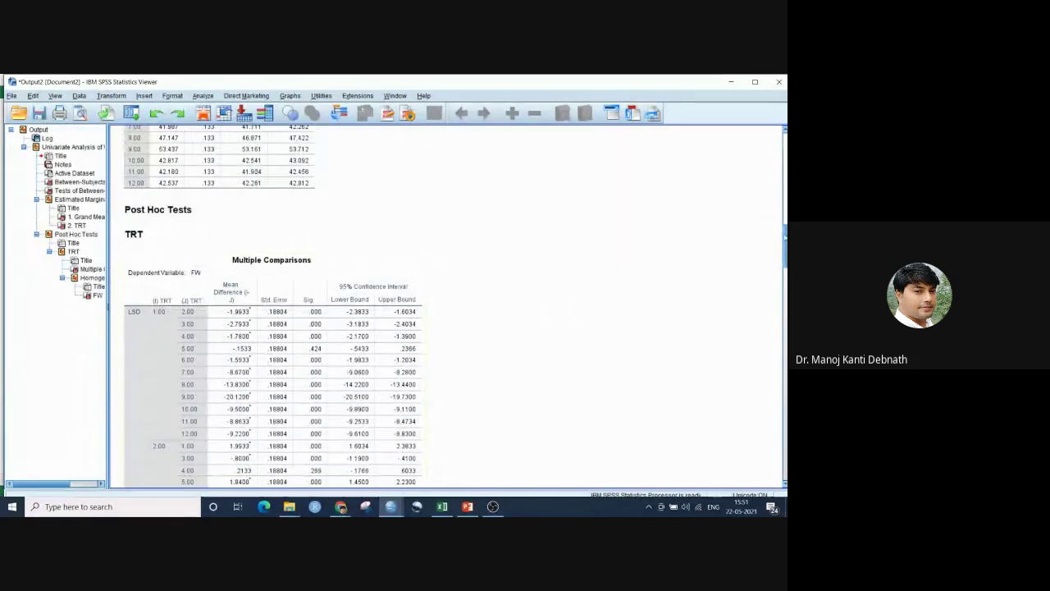
scroll(555, 311, down, 3)
scroll(555, 310, down, 10)
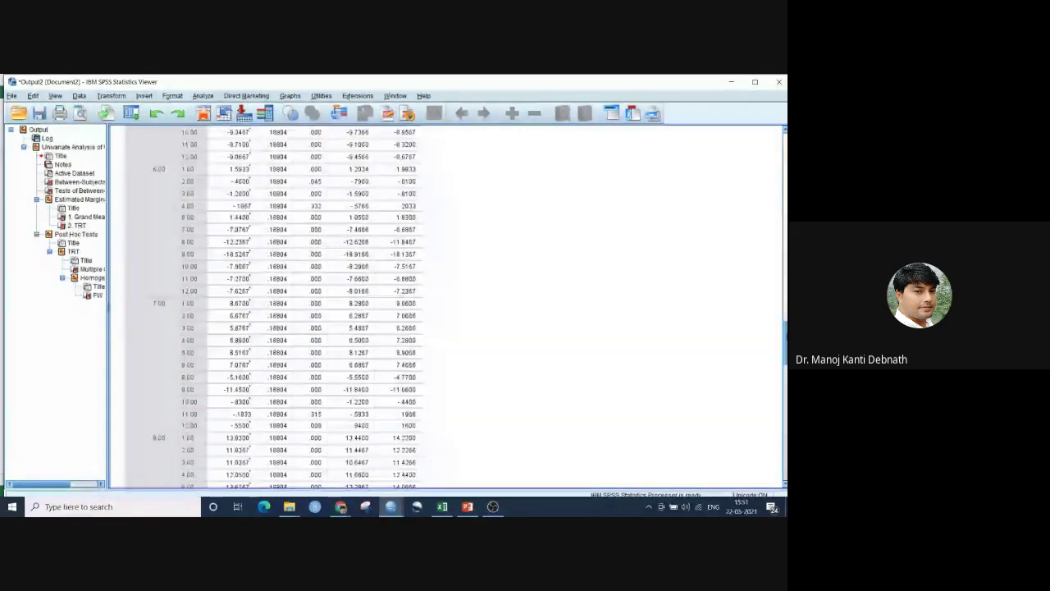
scroll(555, 310, down, 15)
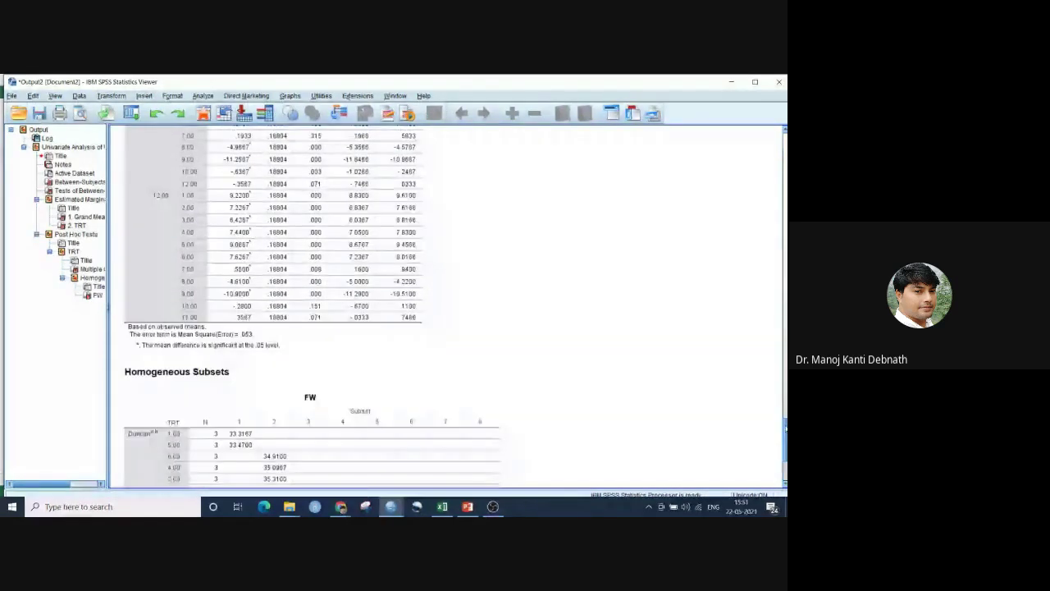
Examine the Duncan homogeneous subsets for FW and compare them with the estimated marginal means of TRT
mouse_move(785, 427)
mouse_down()
mouse_move(772, 292)
mouse_move(781, 440)
mouse_up()
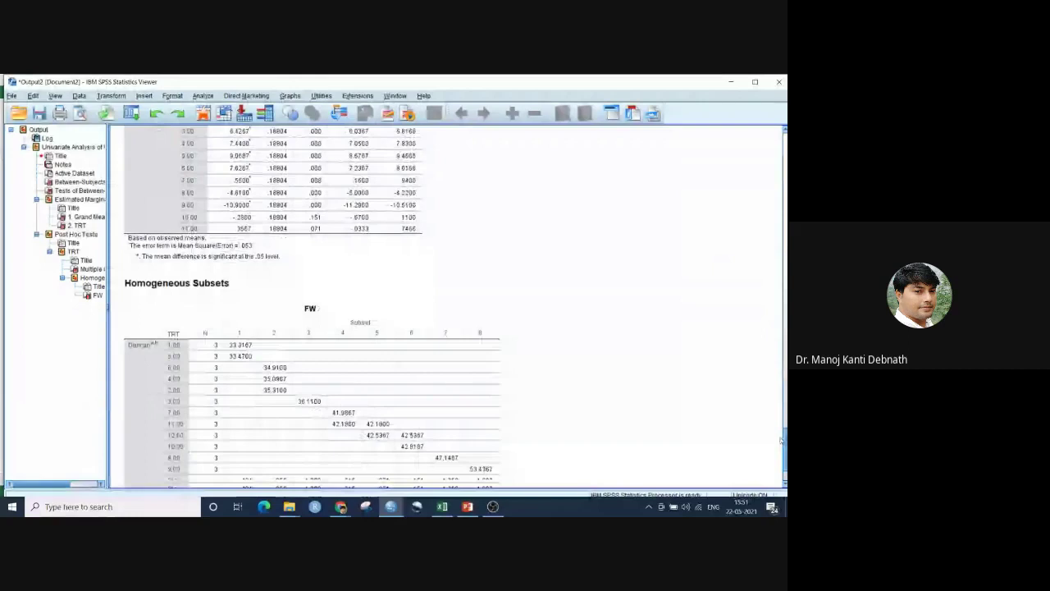
scroll(781, 441, down, 3)
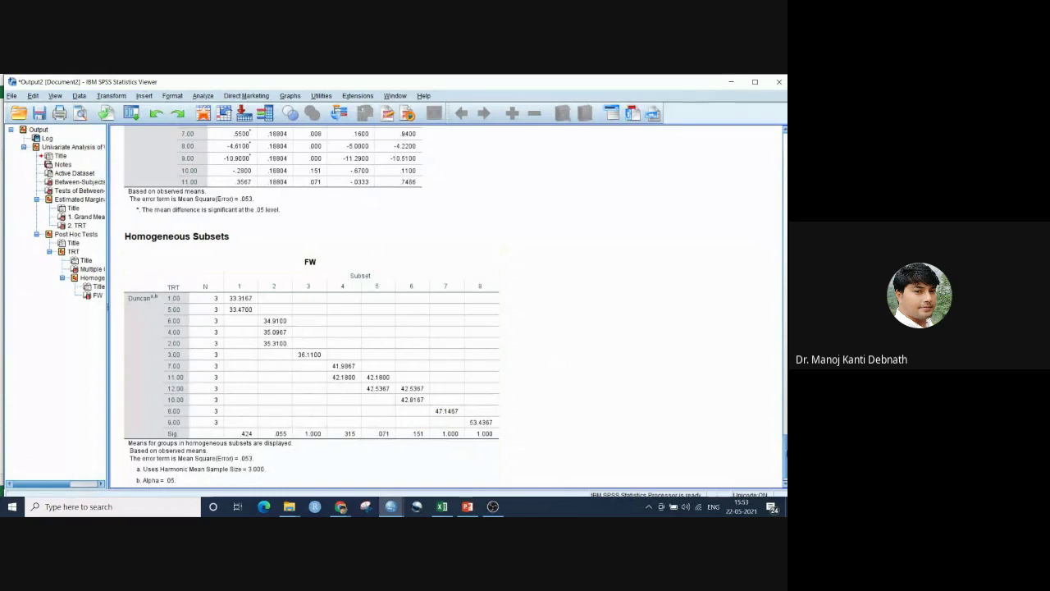
scroll(785, 441, up, 2)
drag(785, 440, 776, 220)
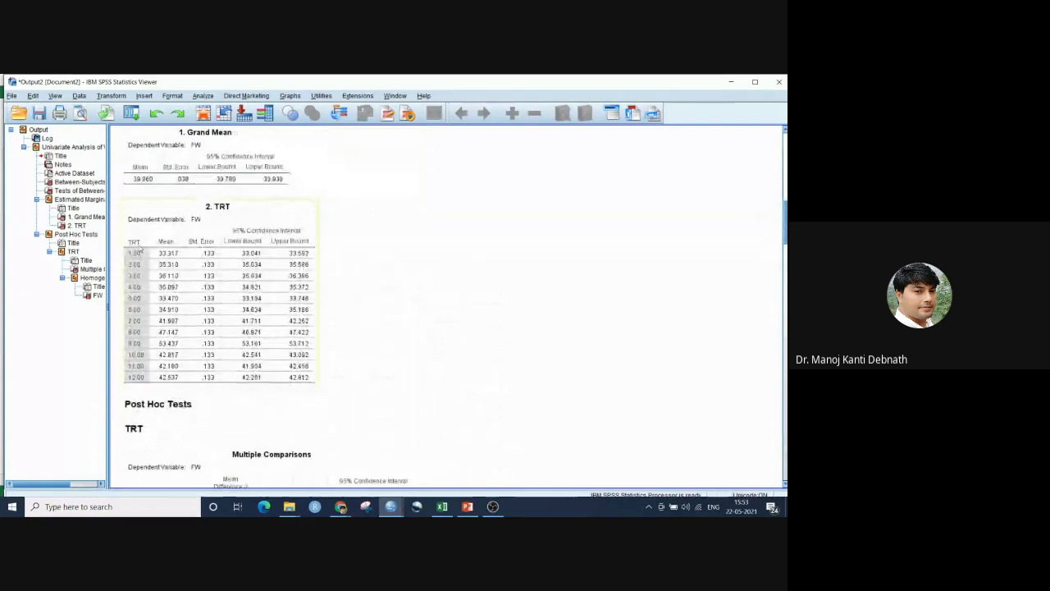
scroll(785, 223, up, 2)
scroll(785, 223, down, 2)
click(130, 260)
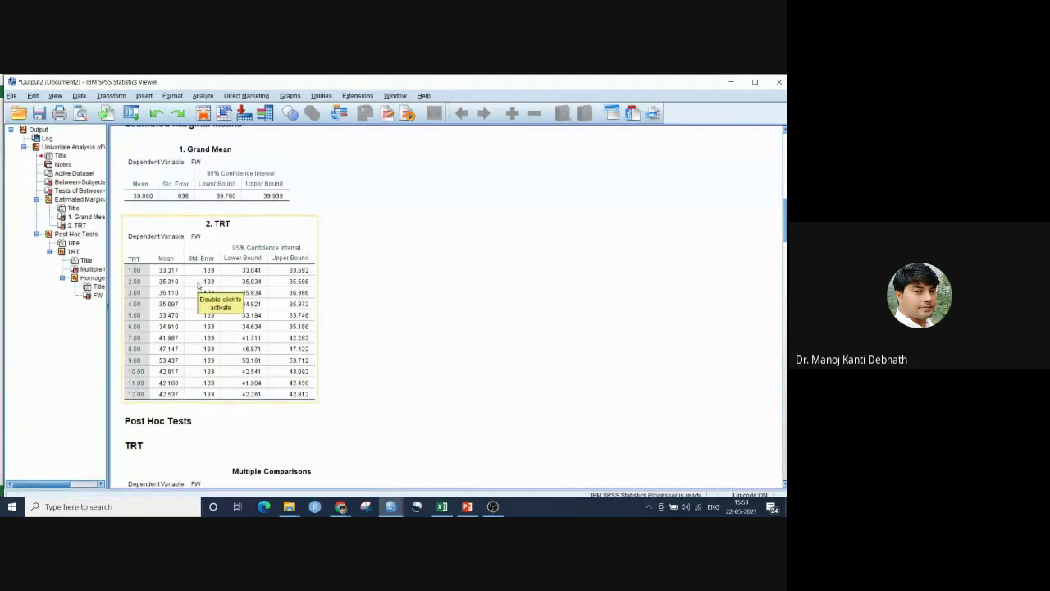
Review the FW analysis output again, covering the between-subjects factors, the Tests of Between-Subjects Effects table and the estimated marginal means
double_click(197, 284)
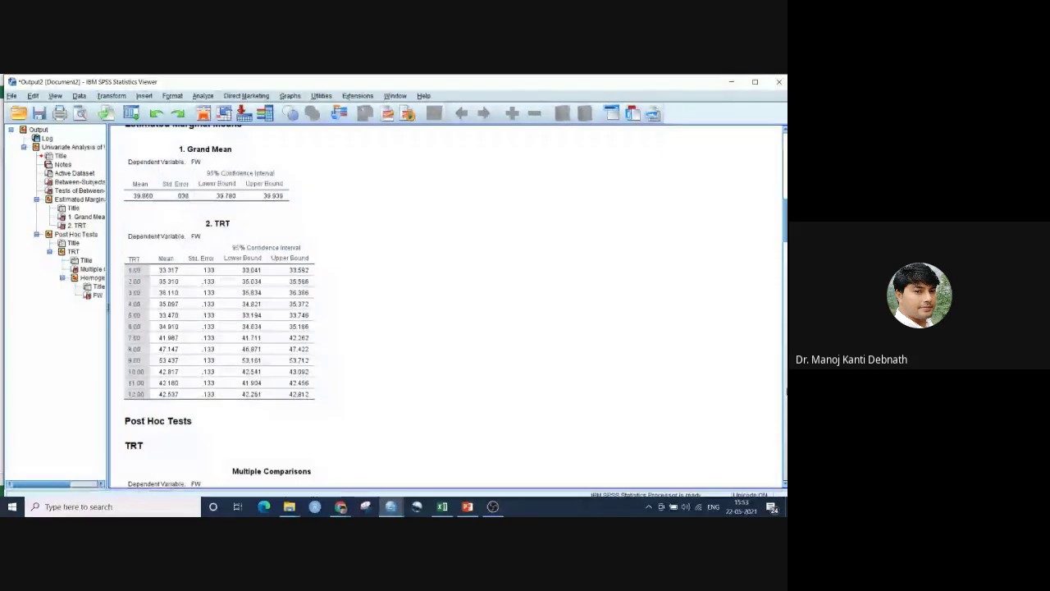
scroll(782, 185, up, 5)
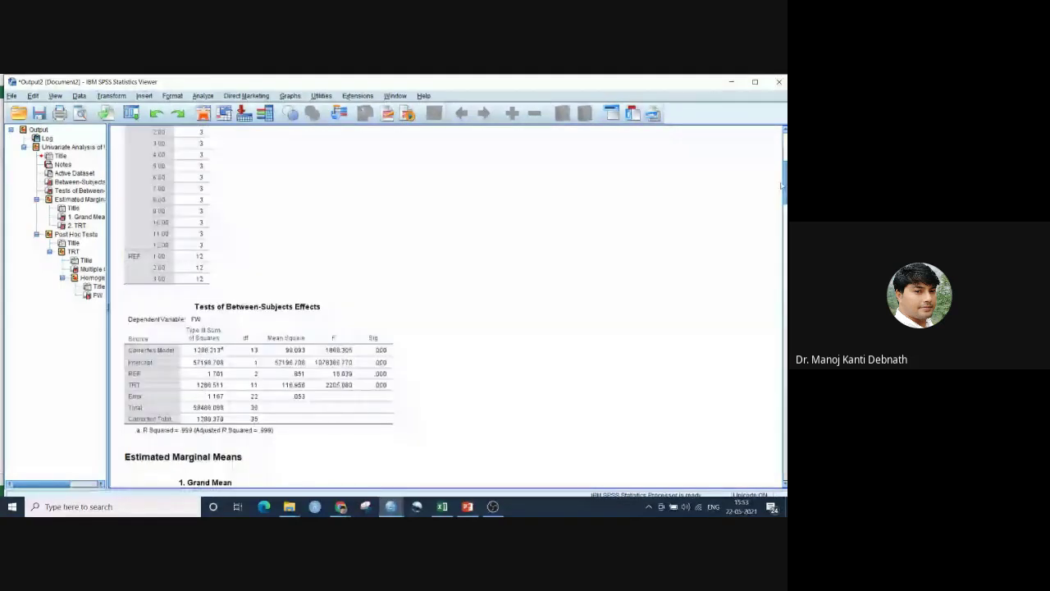
scroll(782, 186, up, 5)
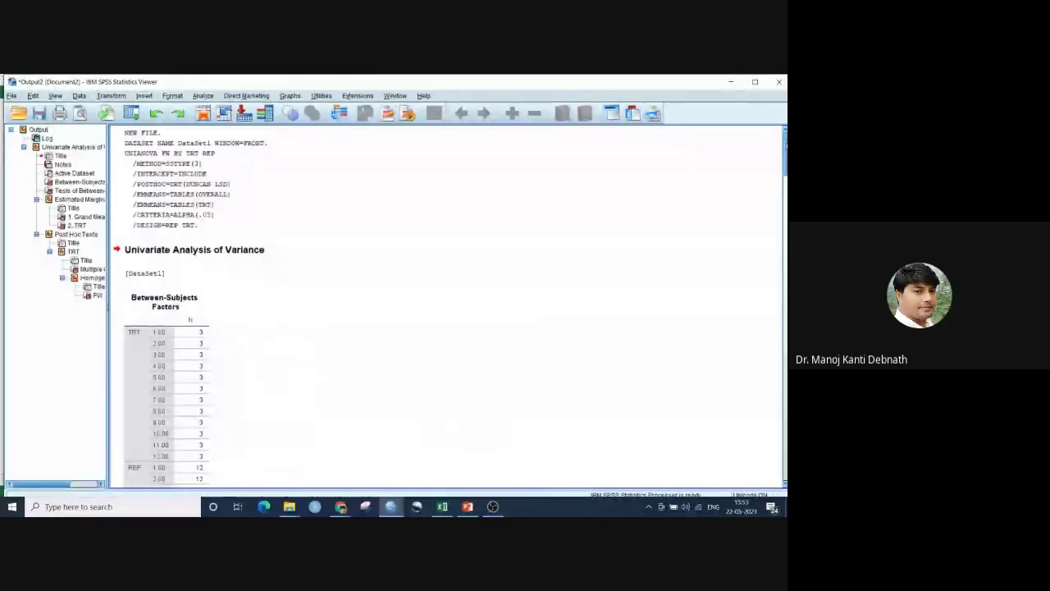
scroll(447, 307, down, 5)
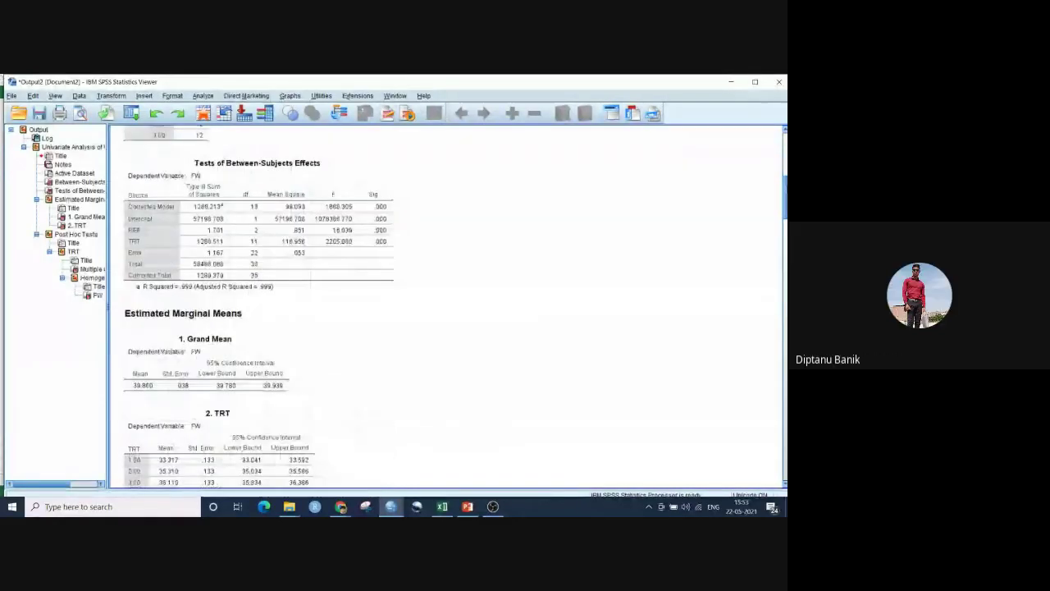
scroll(447, 307, down, 2)
scroll(448, 307, down, 1)
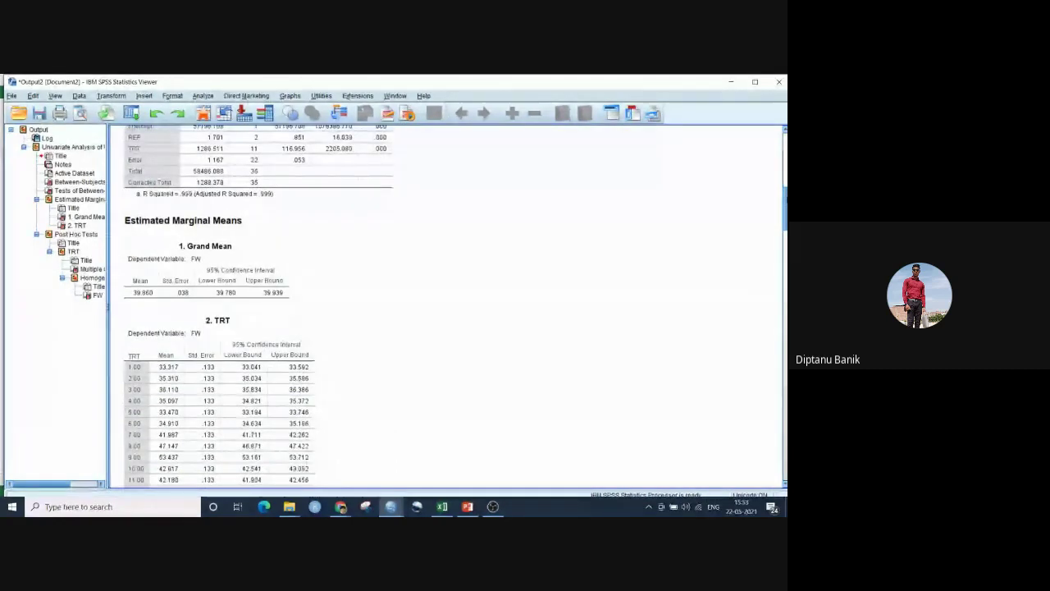
scroll(447, 308, down, 1)
scroll(447, 308, up, 1)
scroll(447, 308, up, 3)
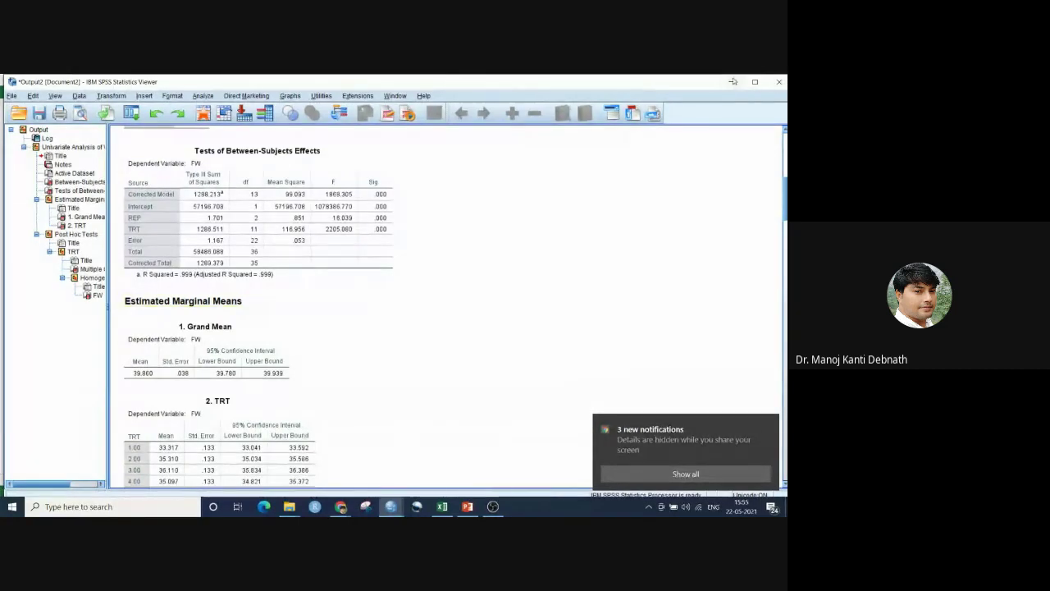
Close the FW univariate analysis output without saving it
drag(783, 199, 784, 156)
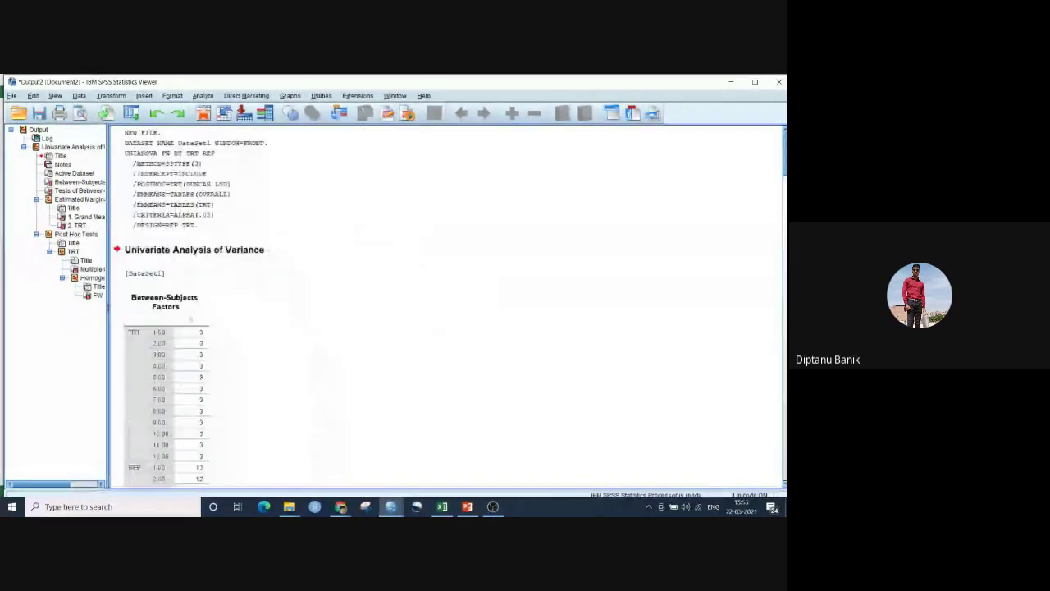
click(779, 81)
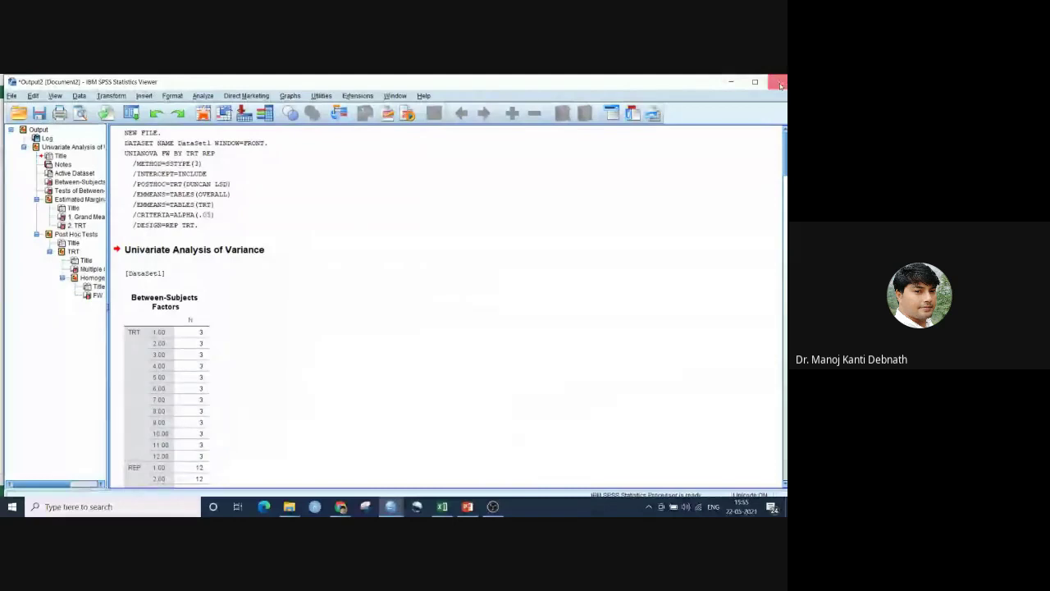
click(397, 308)
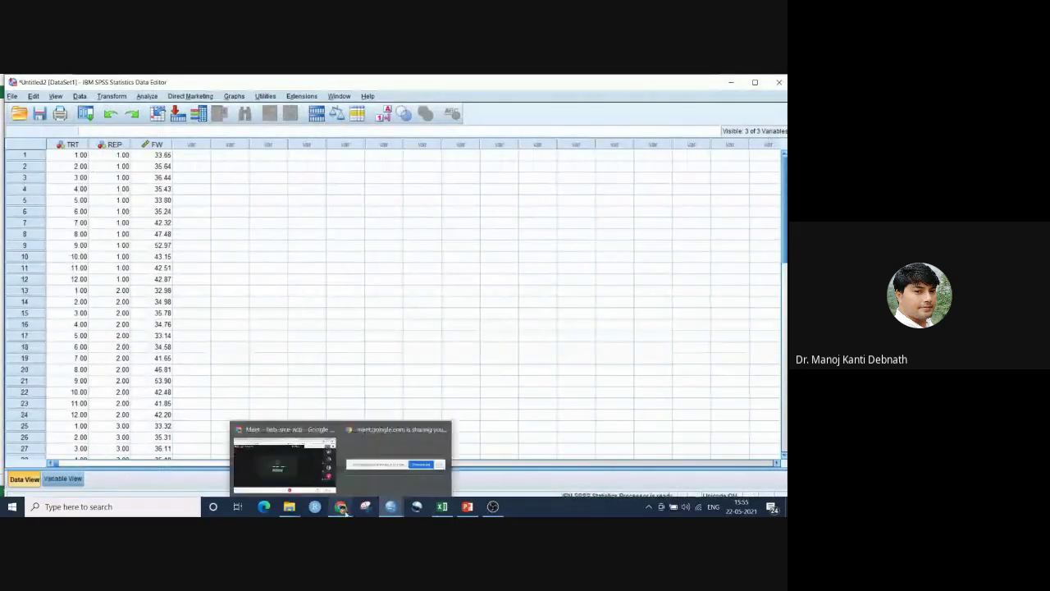
Switch to the Practical Data workbook in Excel and copy the ROW, COL, TRT and YIELD values in A2:D37 of the LSD sheet
mouse_move(433, 503)
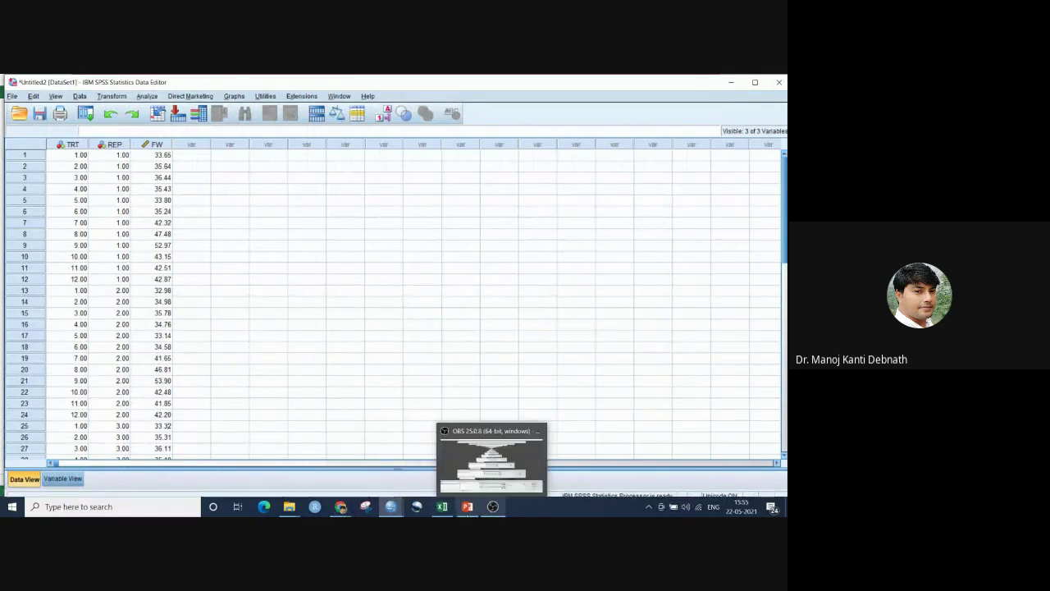
click(443, 509)
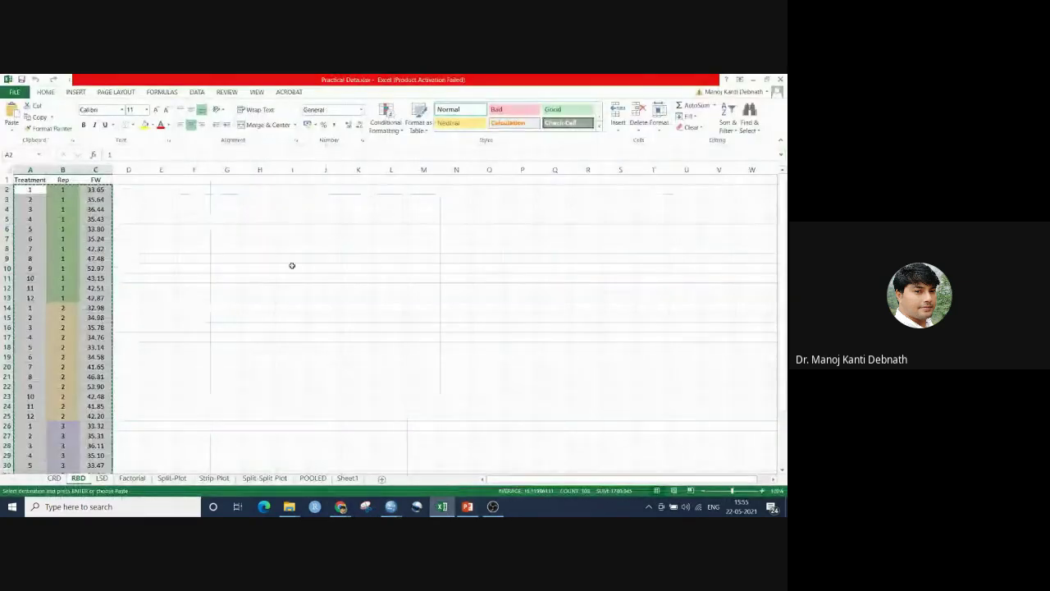
click(291, 261)
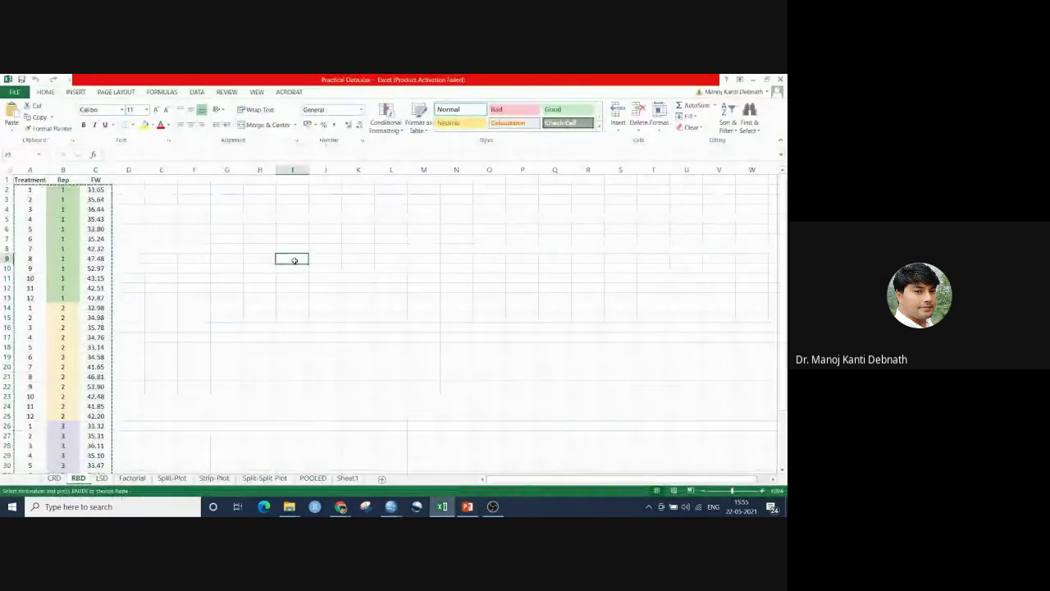
click(101, 478)
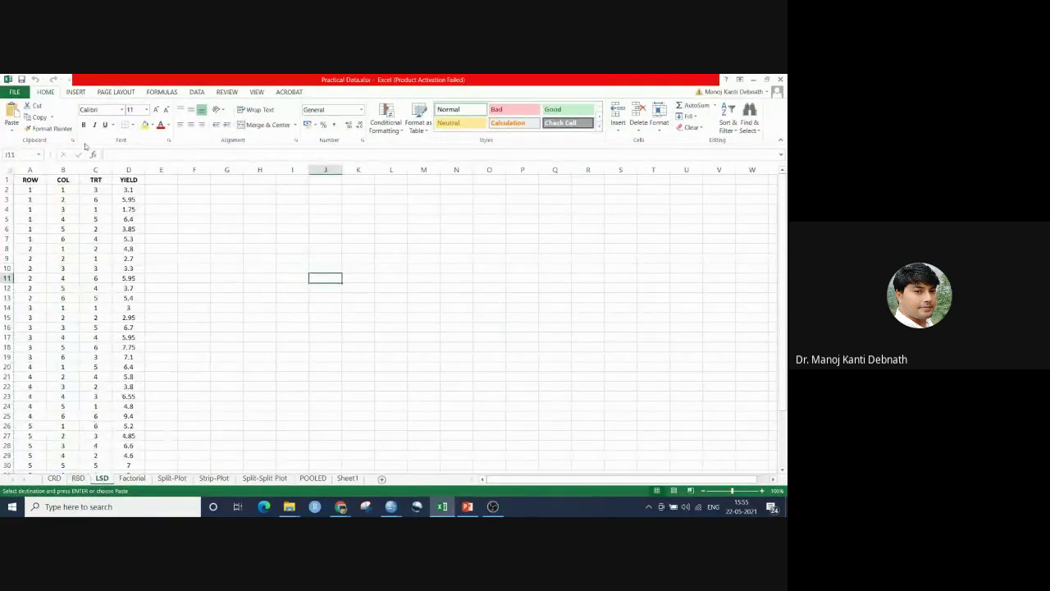
drag(22, 191, 123, 217)
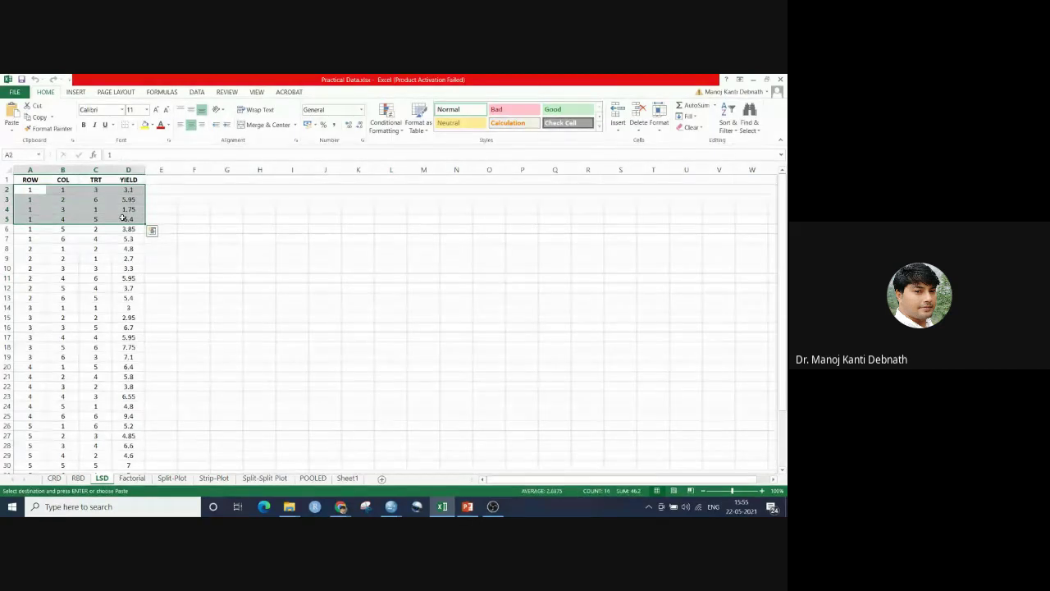
key(ctrl+shift+Down)
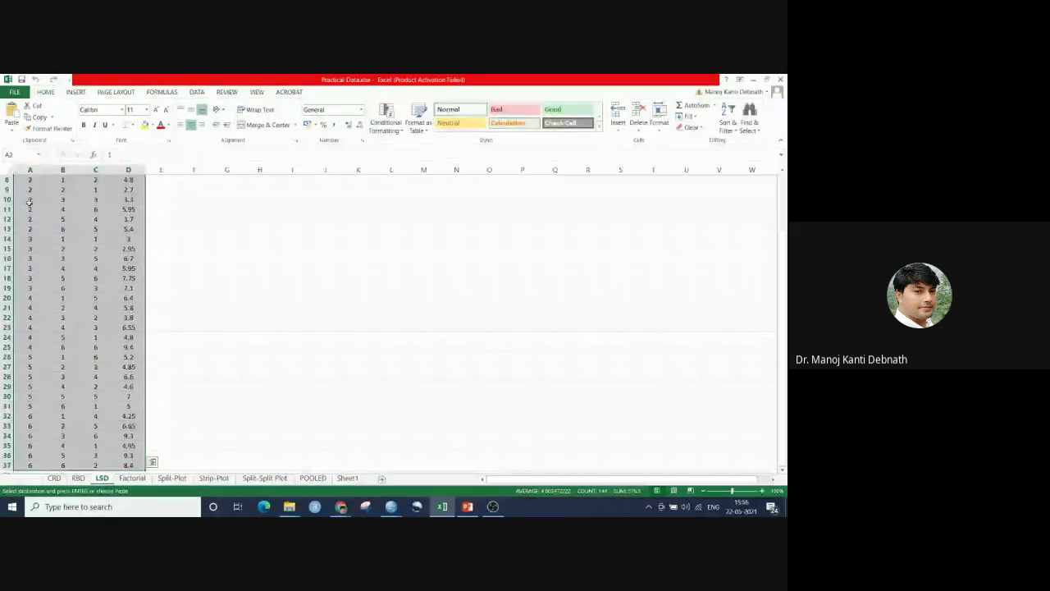
right_click(110, 204)
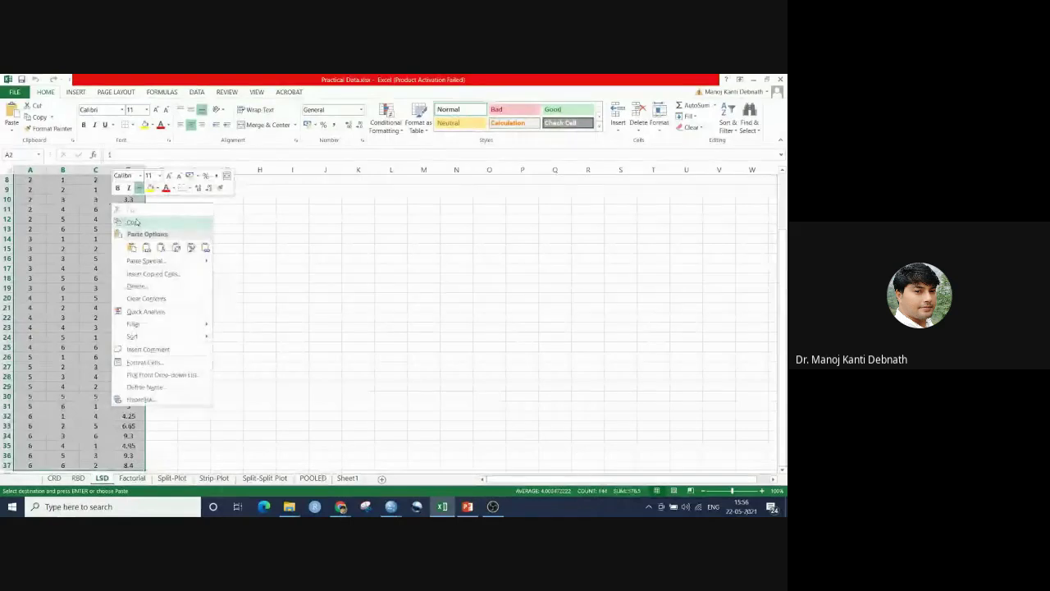
click(132, 222)
scroll(131, 246, up, 3)
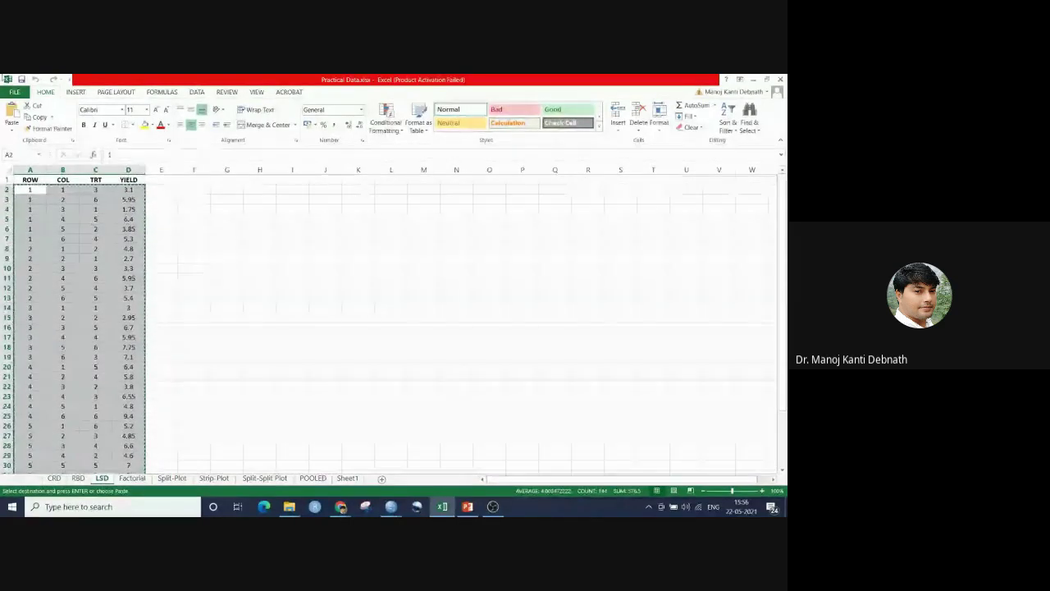
Switch back to SPSS and close the RBD dataset with TRT, REP and FW without saving it
mouse_move(391, 506)
click(359, 484)
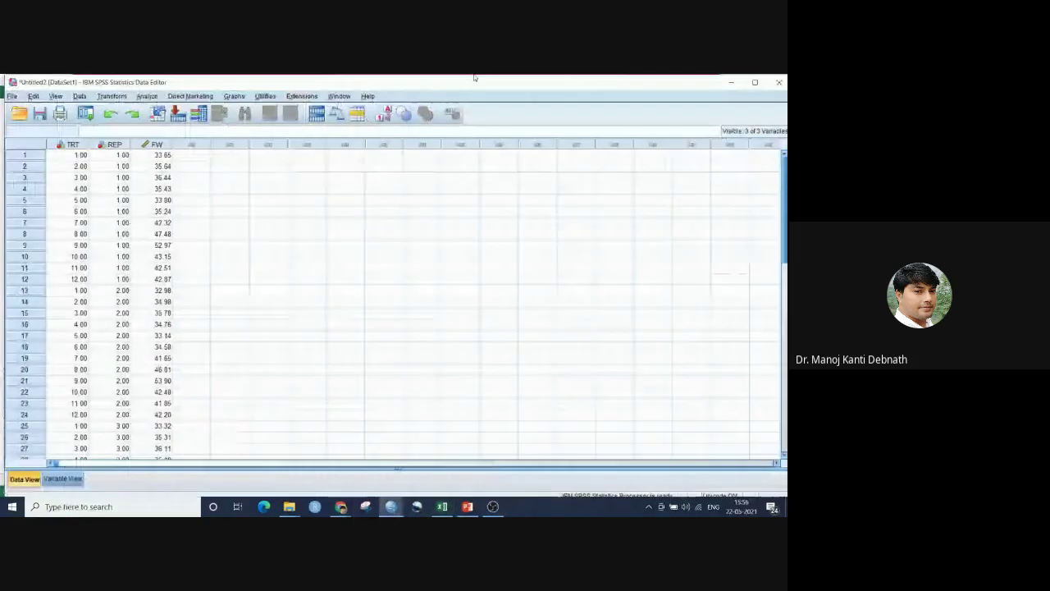
click(779, 82)
click(397, 317)
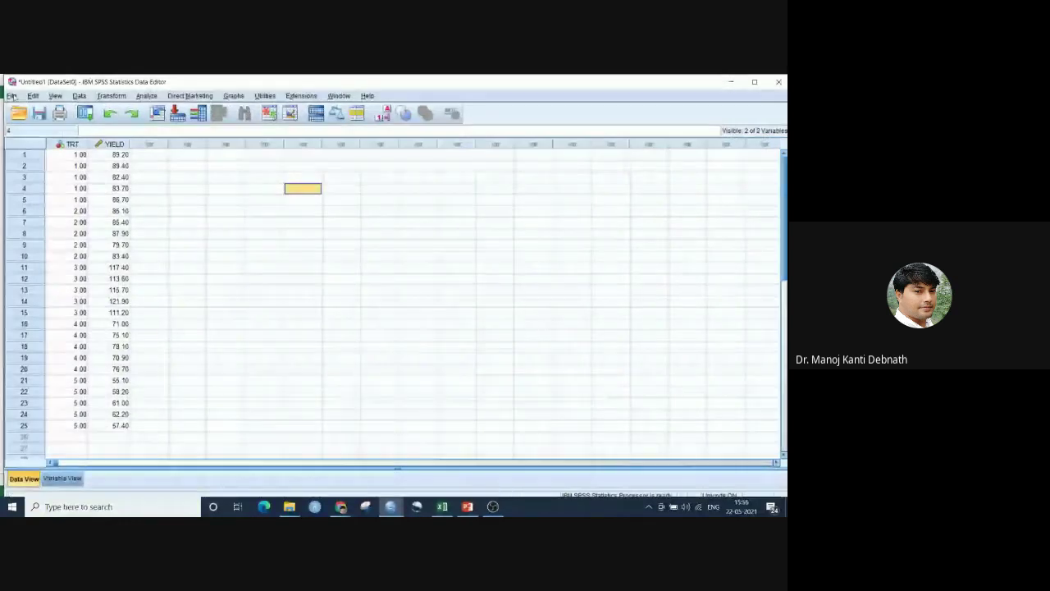
Create a new empty dataset and paste the copied Latin square data starting at its first cell
click(12, 96)
mouse_move(77, 107)
click(189, 109)
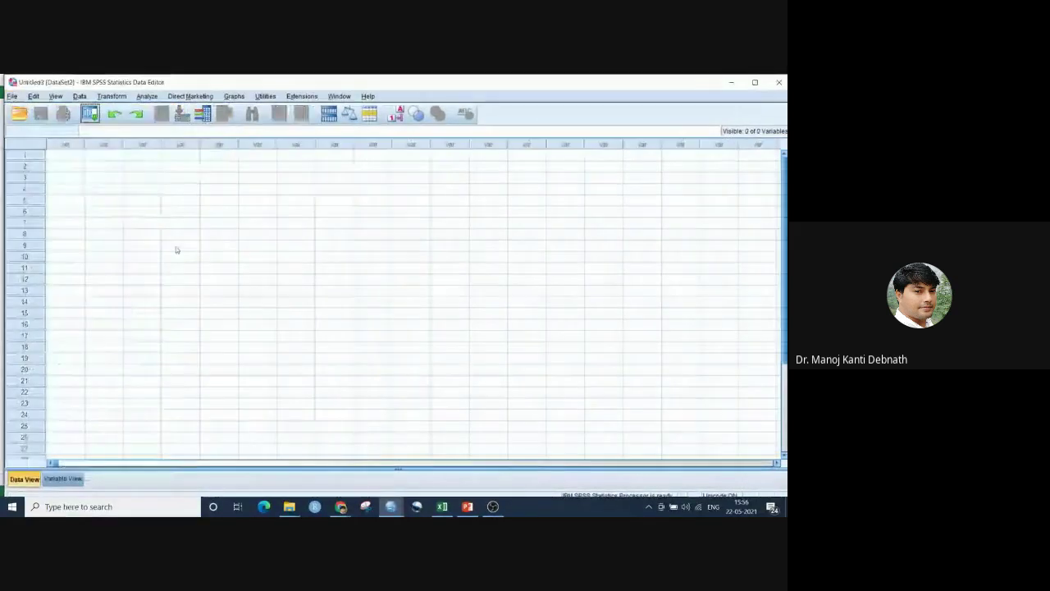
click(69, 155)
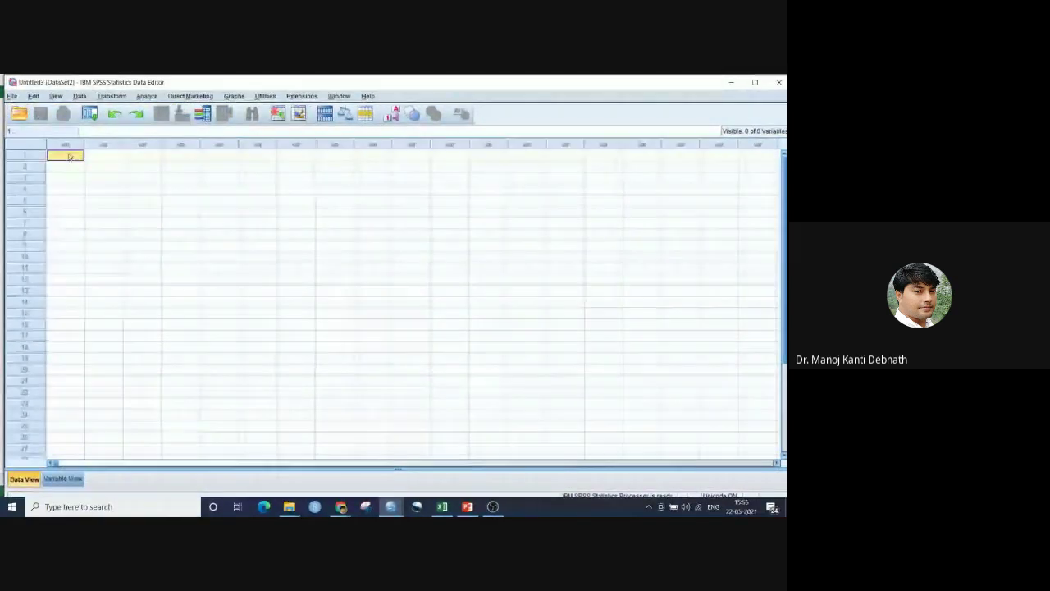
right_click(70, 155)
click(90, 187)
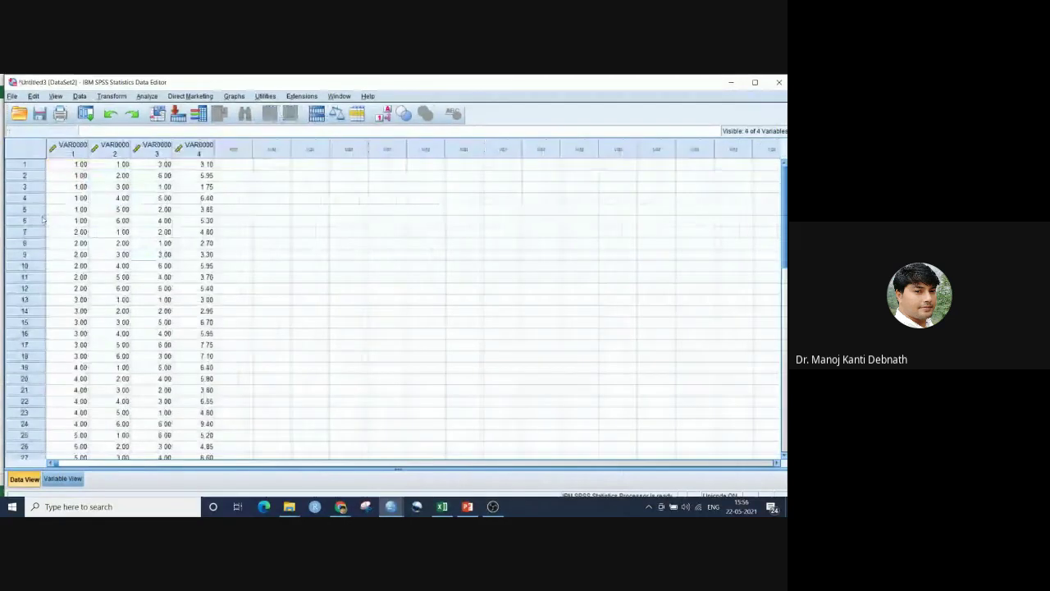
Check the column headings in the Excel LSD sheet and name the four SPSS variables ROW, COL, TRT and YLD
click(443, 506)
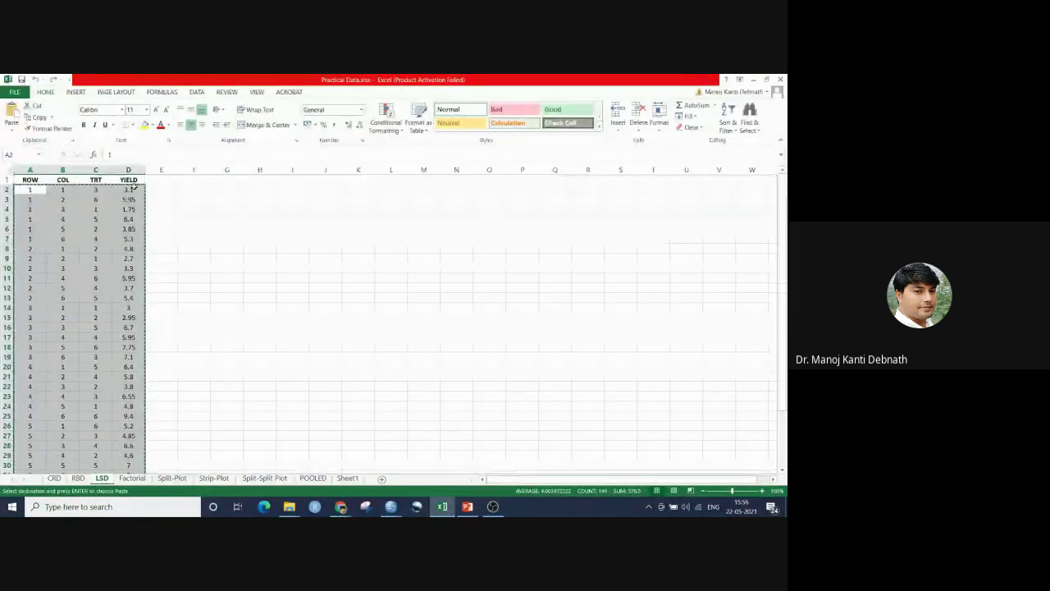
key(alt+Tab)
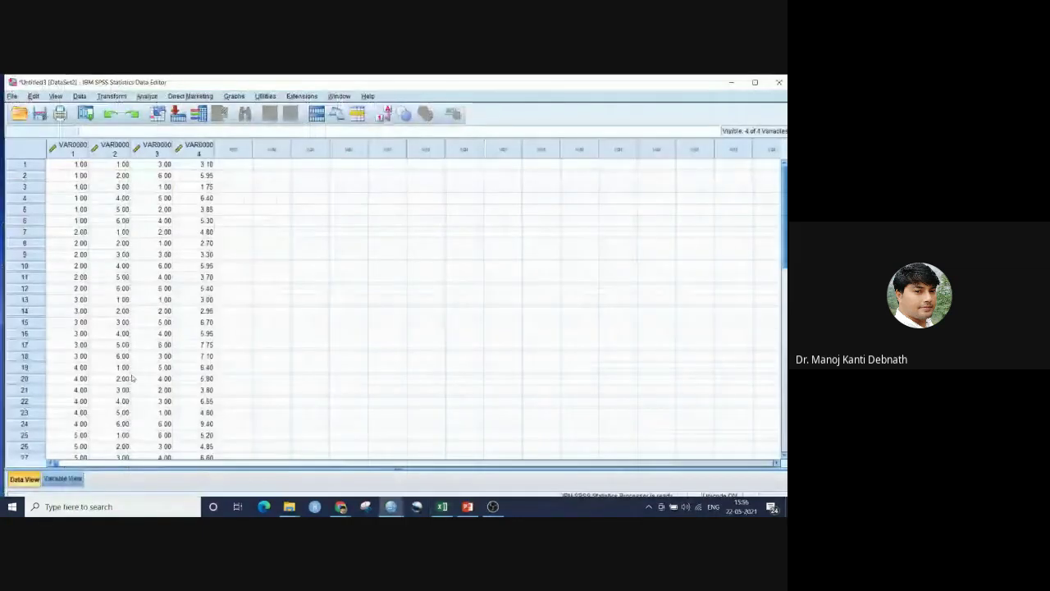
click(64, 480)
text(ROW)
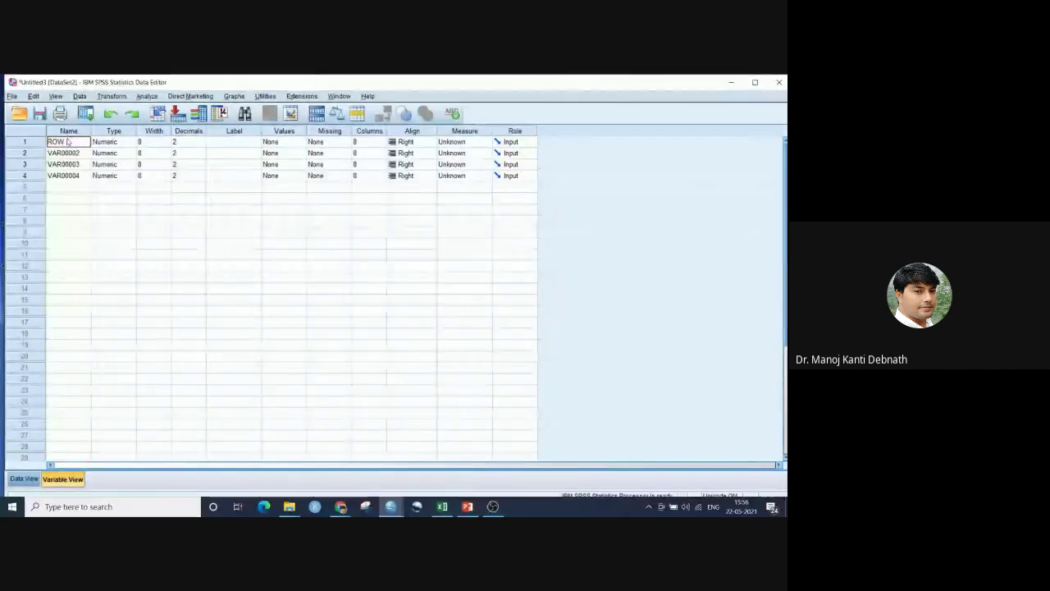
key(Return)
text(COL)
key(Return)
text(TRT)
key(Return)
text(YLD)
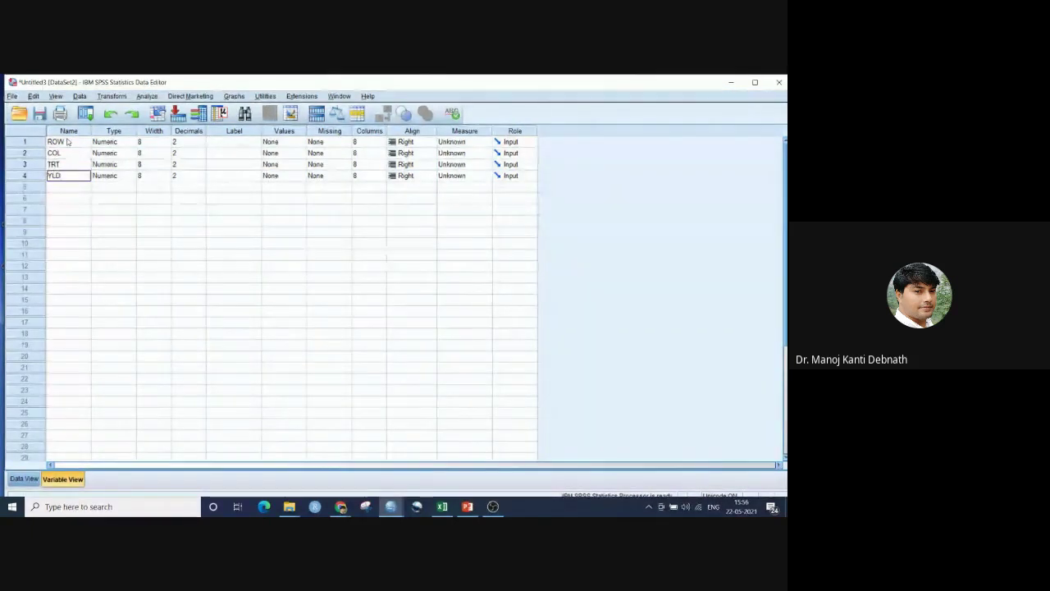
Start a univariate General Linear Model on the Latin square data with YLD as the dependent variable
key(ctrl+t)
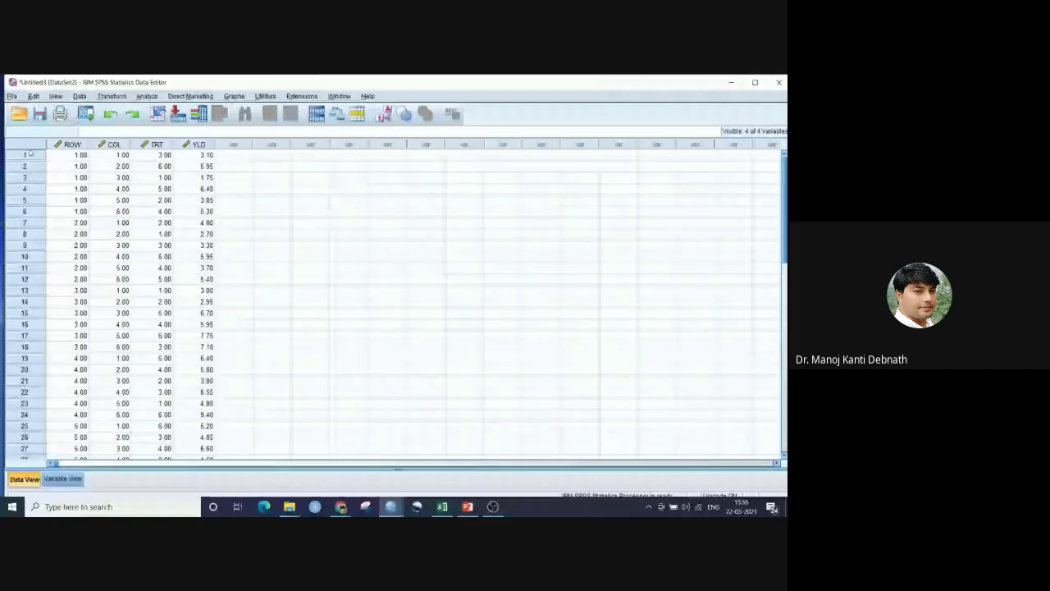
click(147, 96)
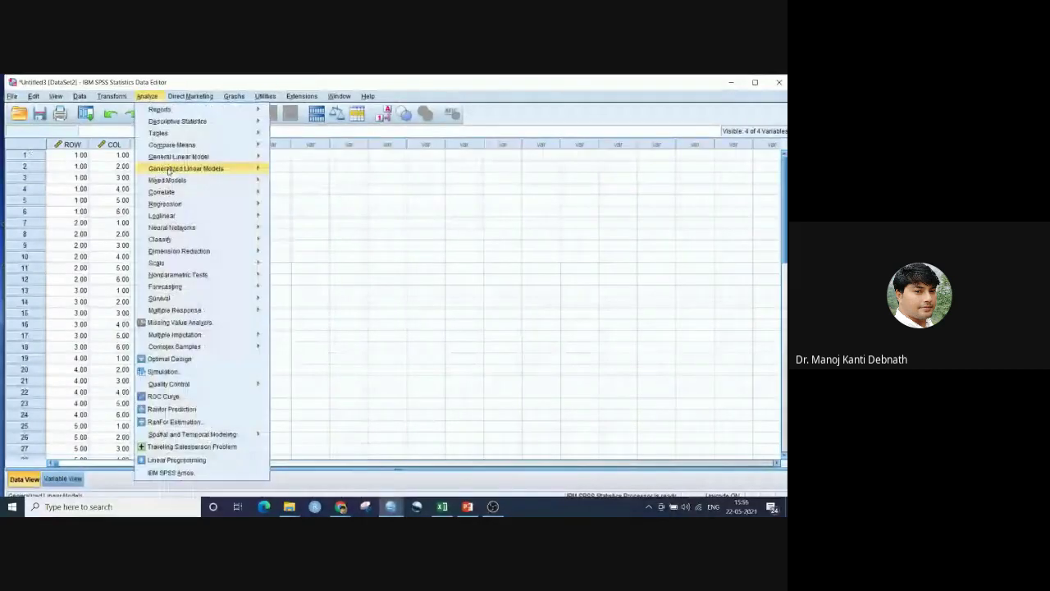
mouse_move(178, 157)
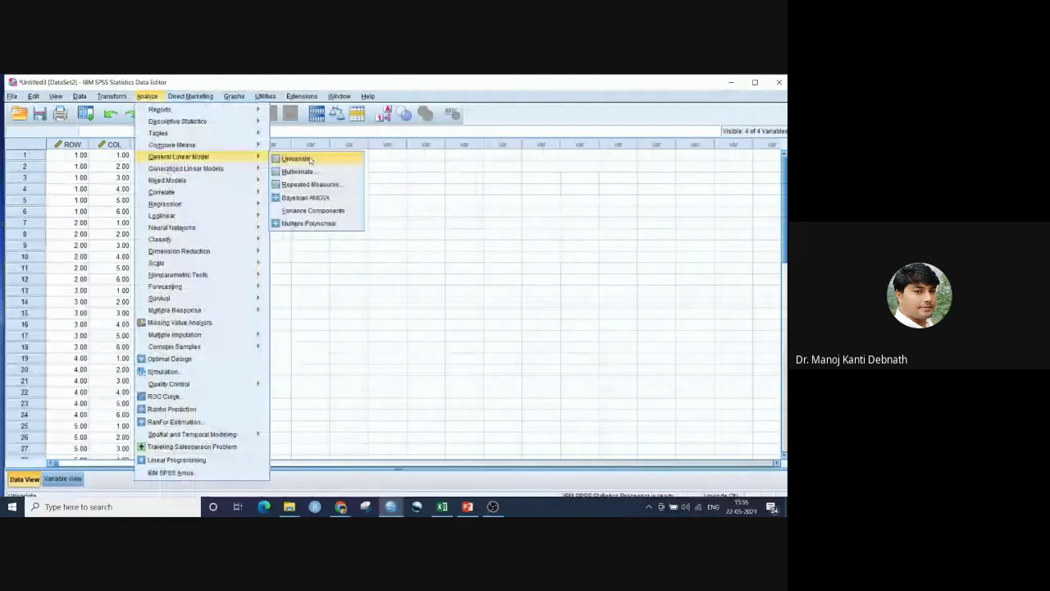
click(297, 159)
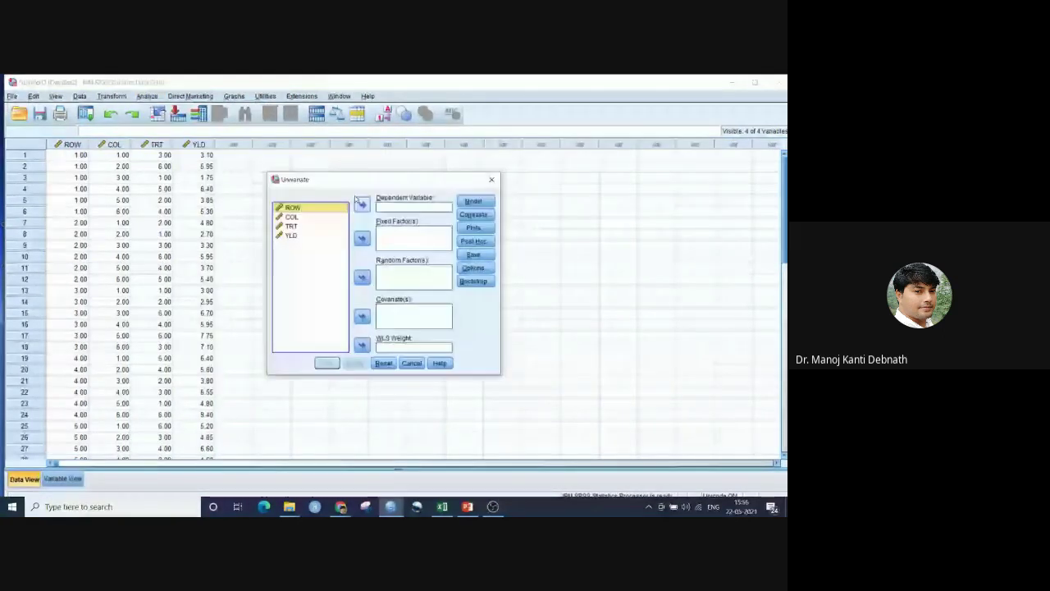
click(337, 216)
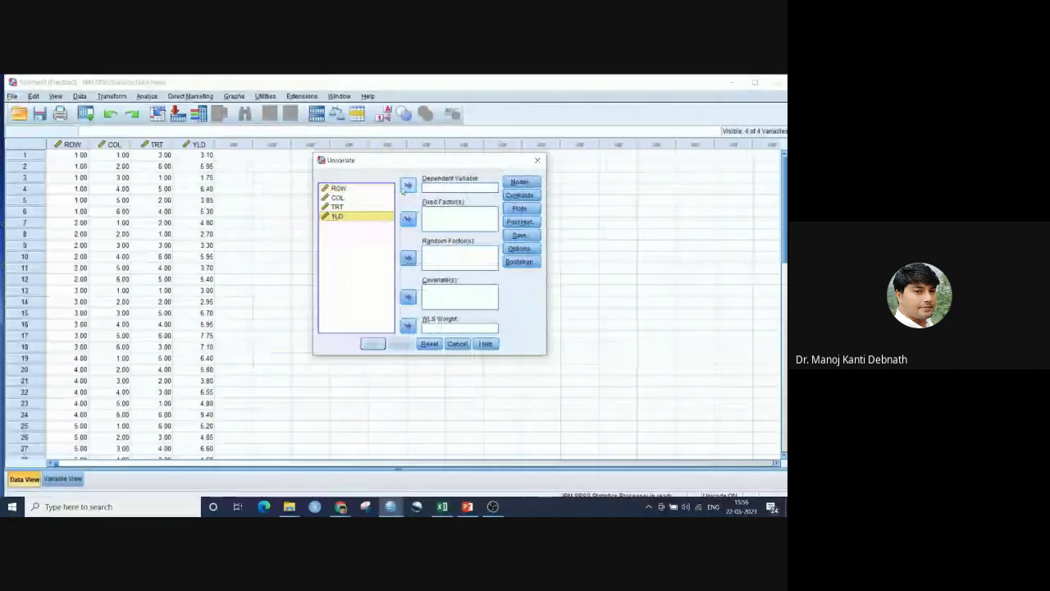
click(408, 186)
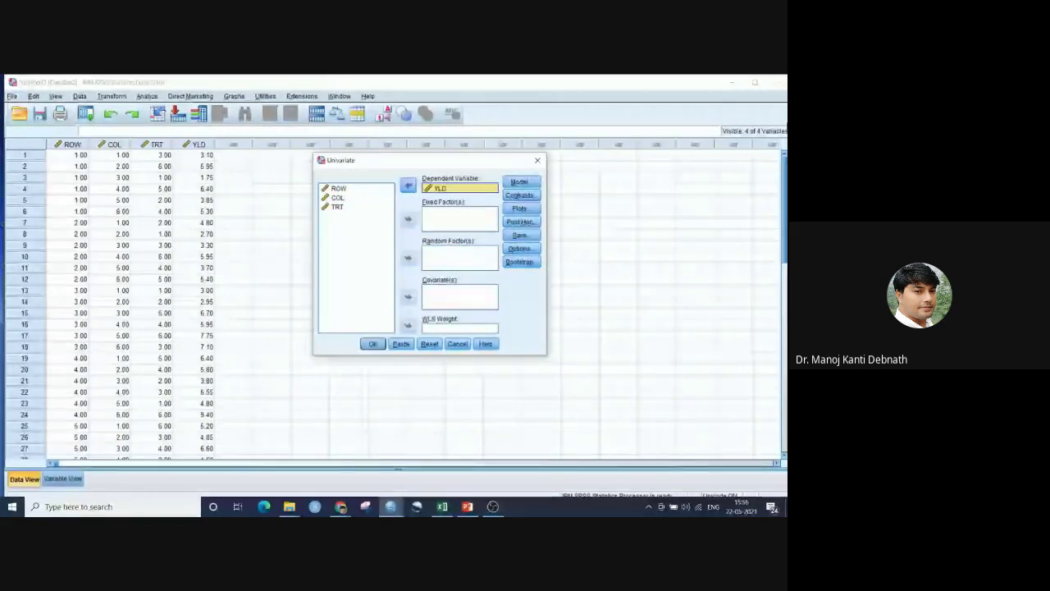
Assign ROW, COL and TRT as the fixed factors of the univariate analysis
click(338, 189)
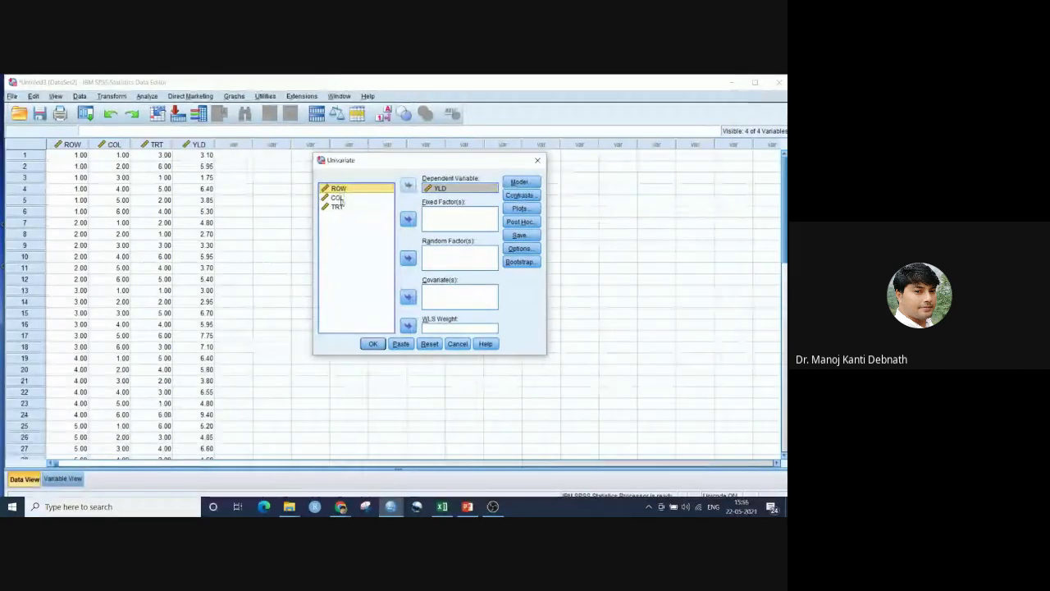
shift+click(337, 197)
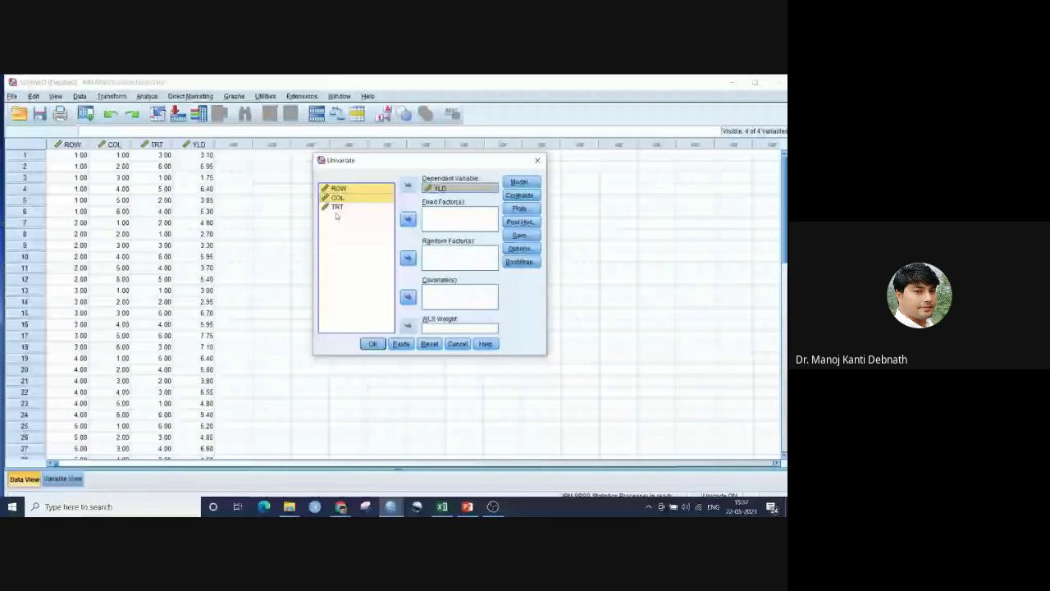
shift+click(336, 210)
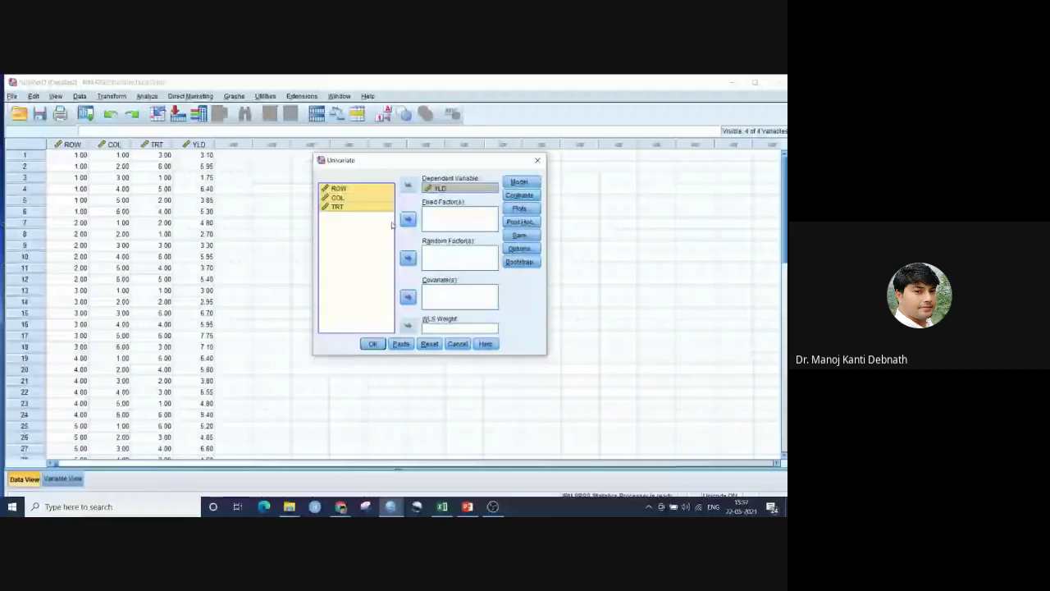
click(408, 219)
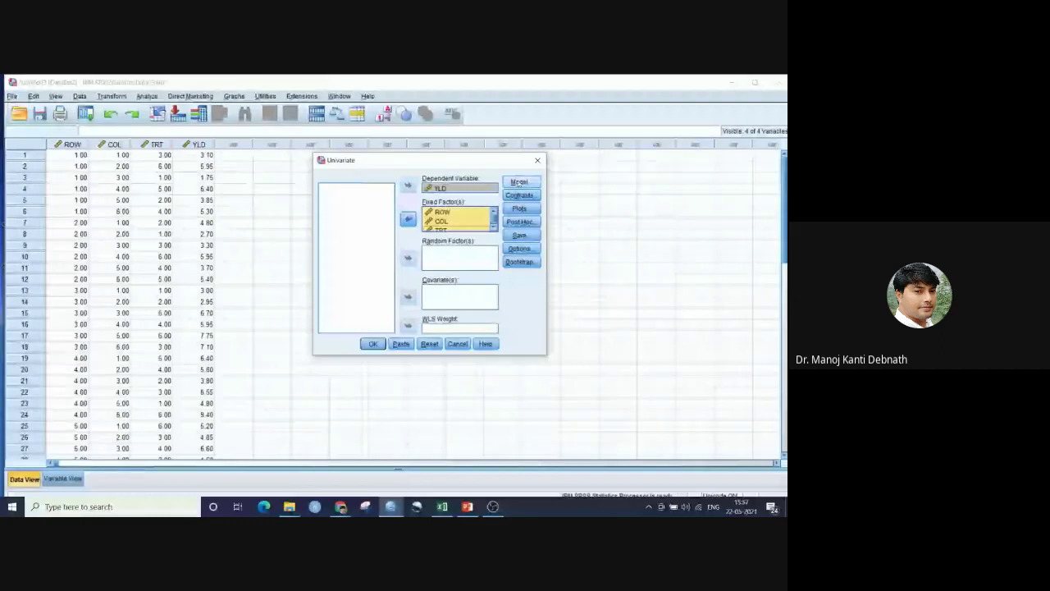
Specify a custom model with ROW, COL and TRT as separate main-effect terms, checking the ANOVA slide in PowerPoint along the way
click(520, 182)
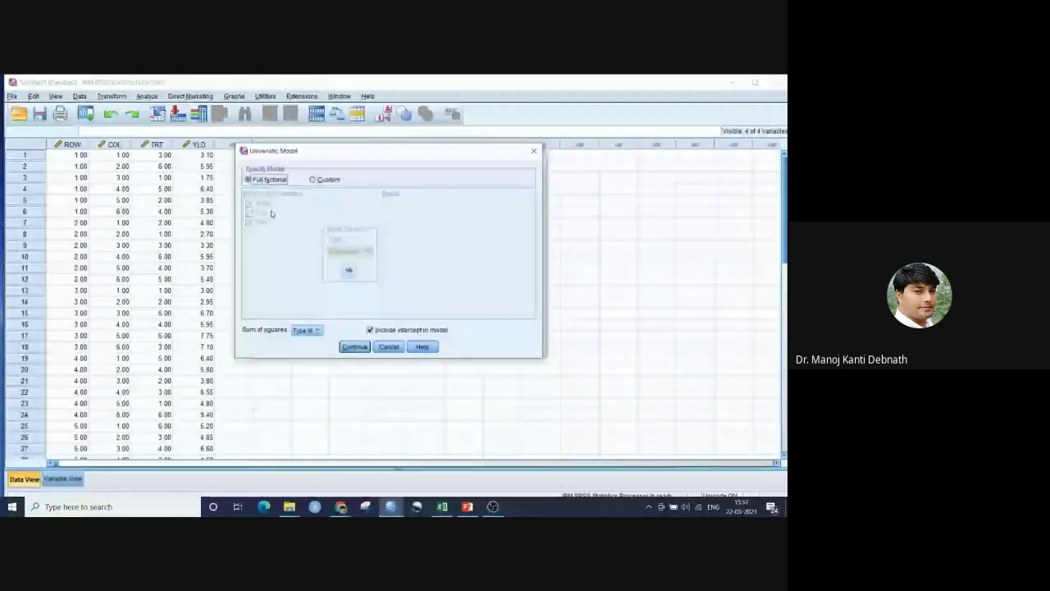
click(312, 180)
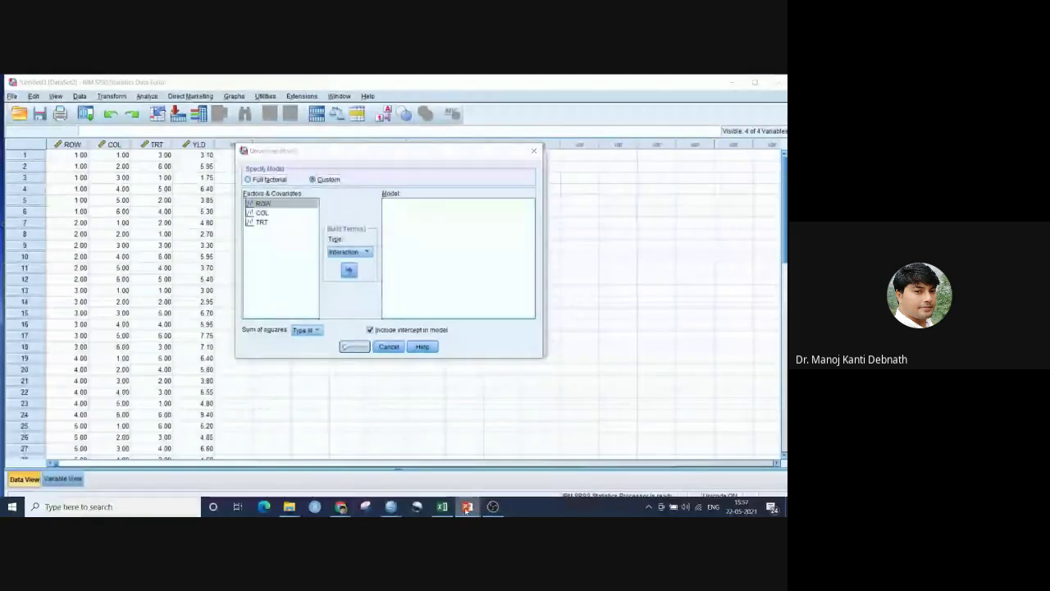
key(alt+Tab)
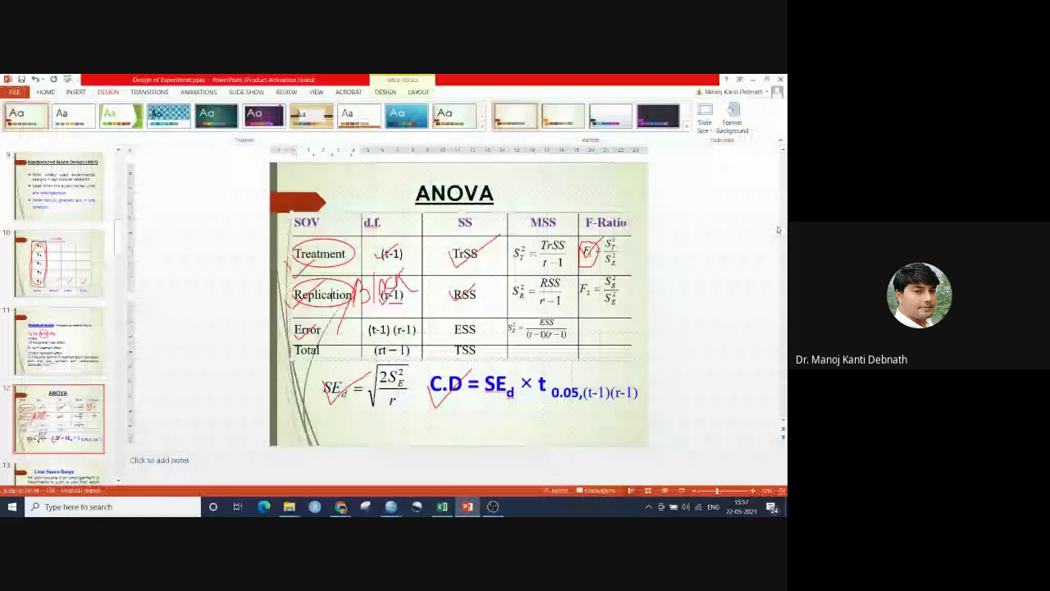
scroll(410, 291, down, 3)
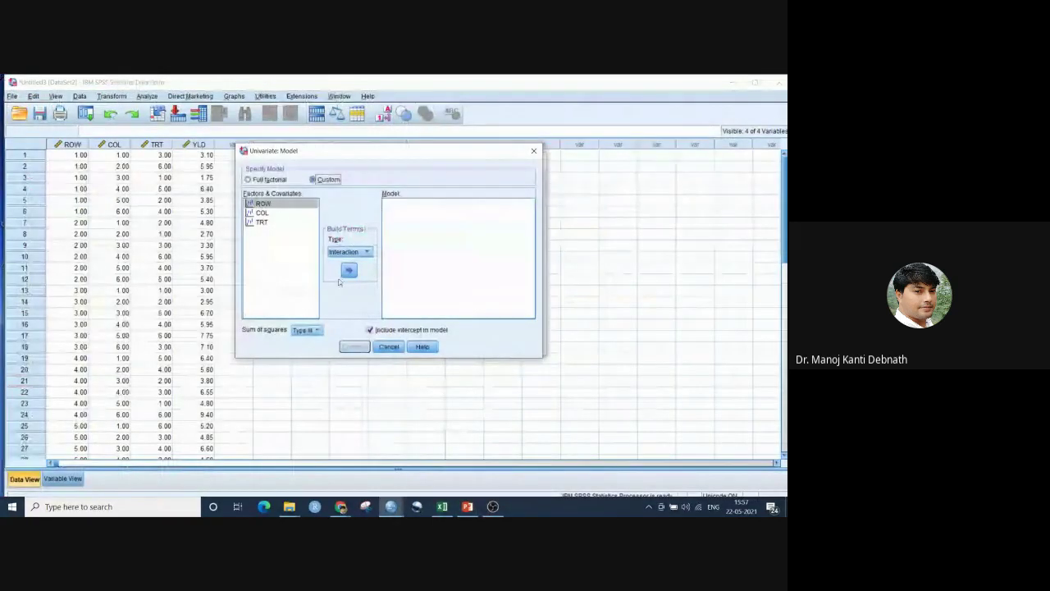
click(349, 271)
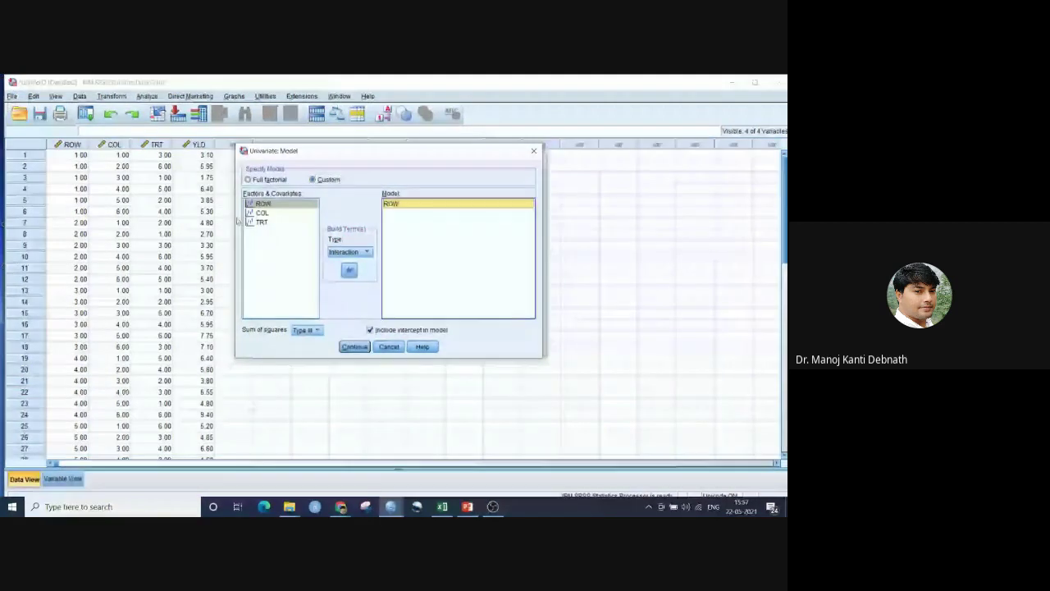
click(262, 212)
click(349, 270)
click(262, 223)
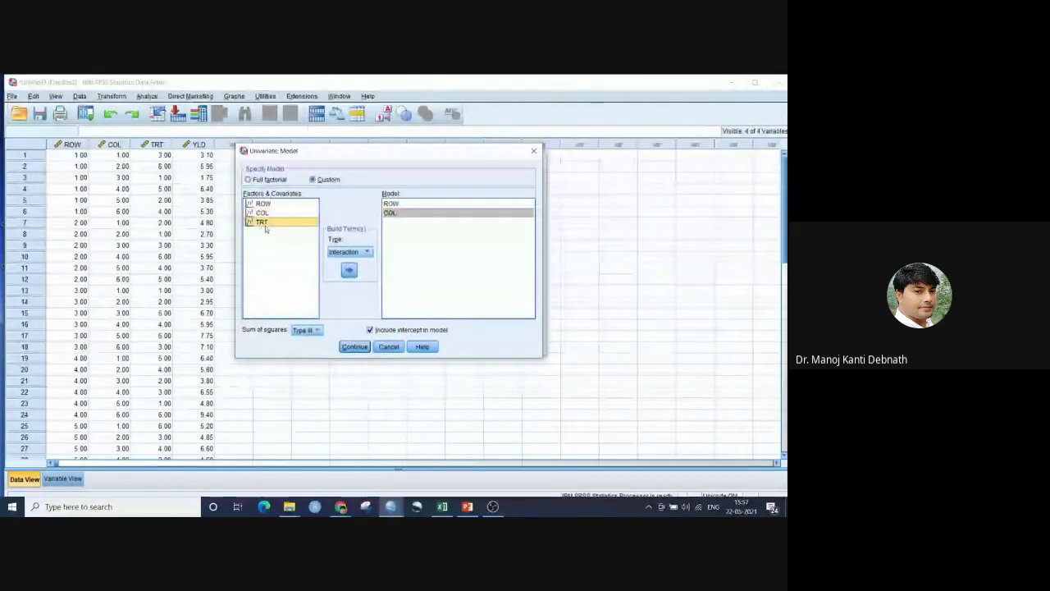
click(349, 271)
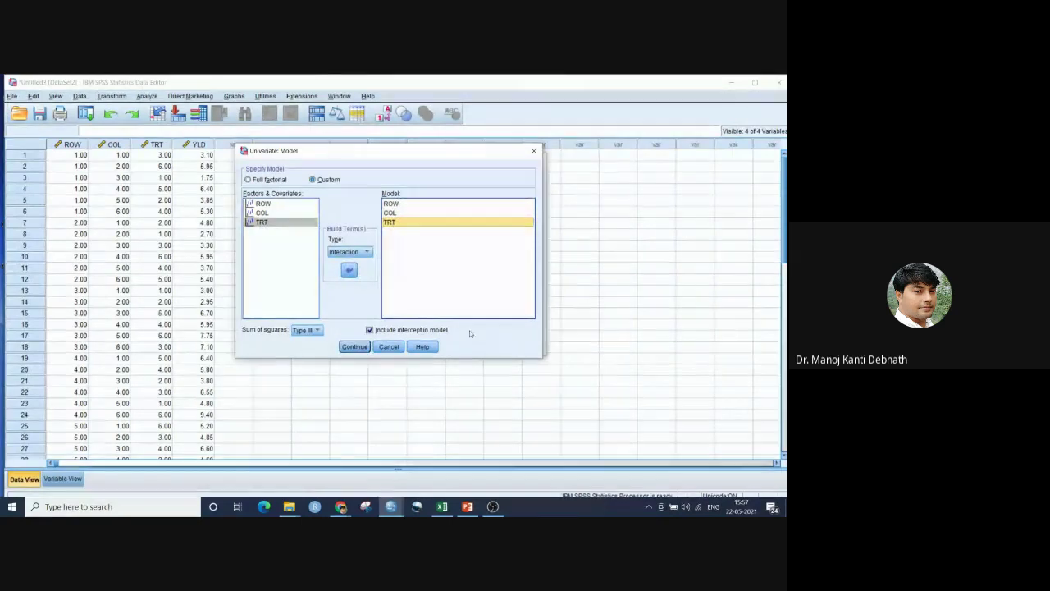
click(354, 347)
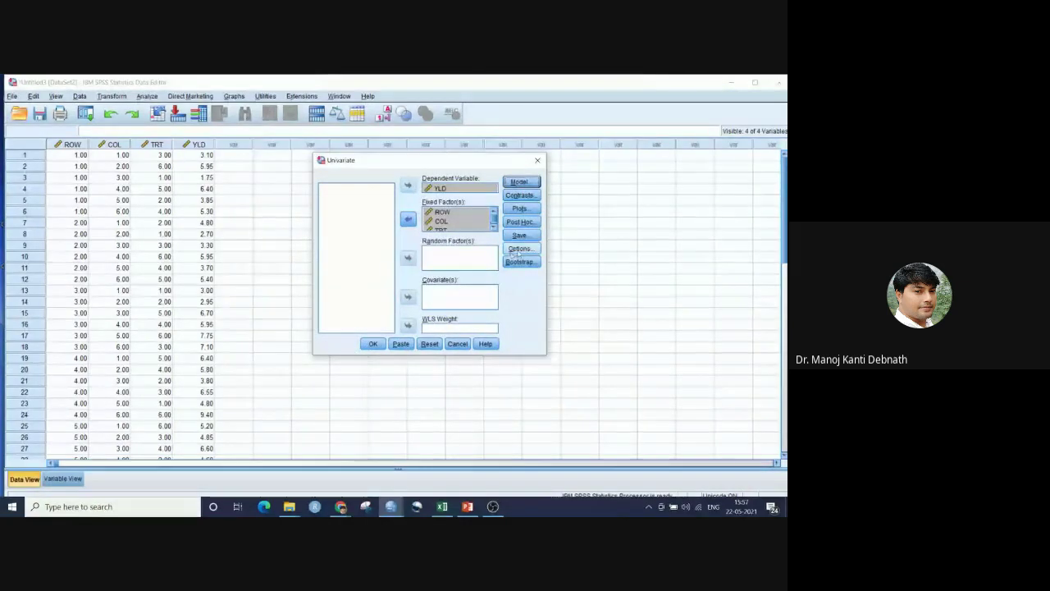
Set the analysis options to display estimated marginal means for (OVERALL) and TRT
click(519, 249)
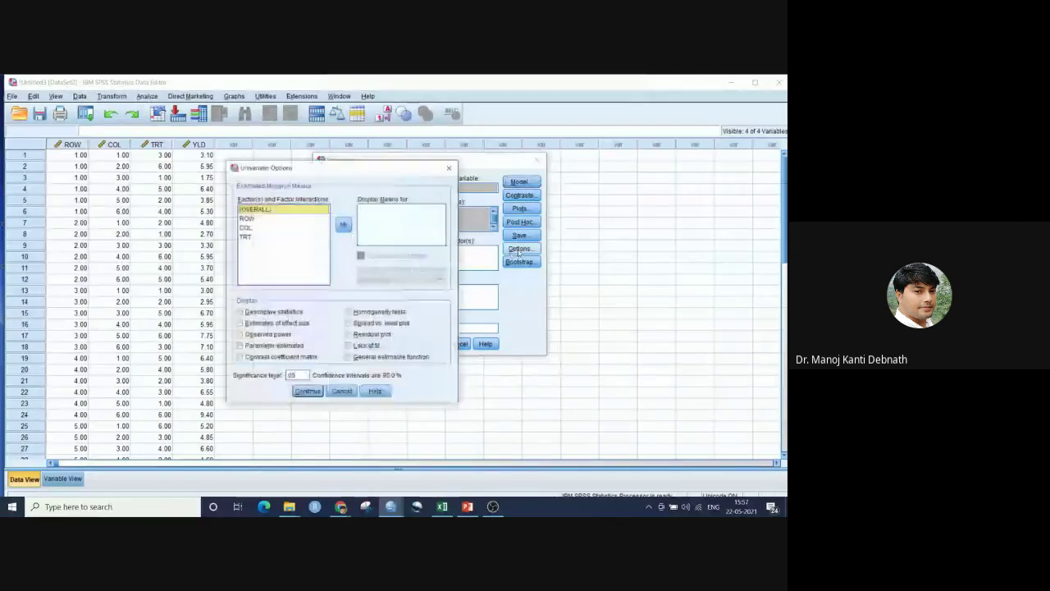
click(343, 224)
click(244, 237)
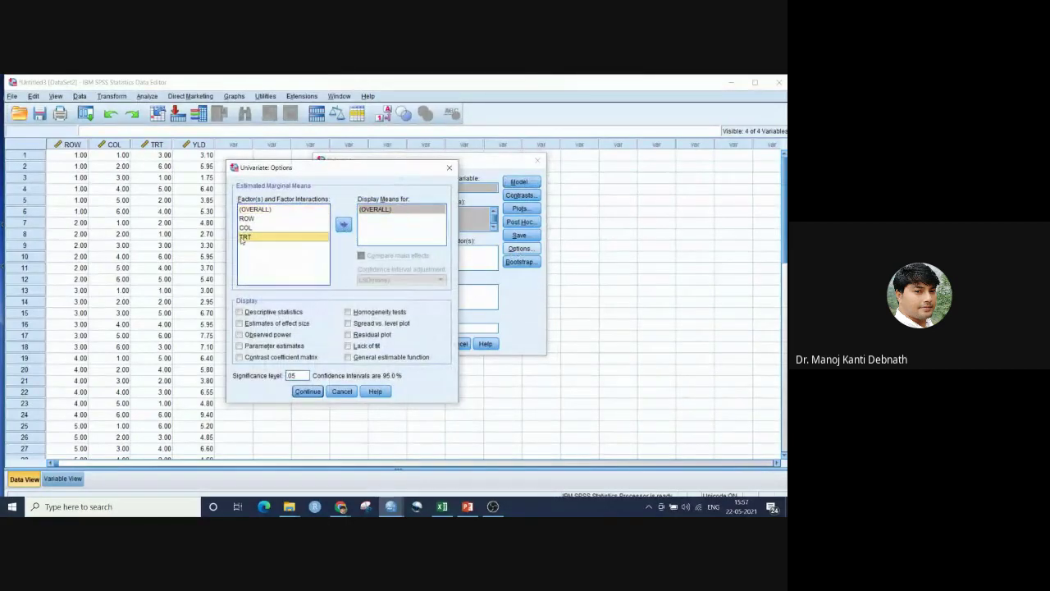
click(343, 224)
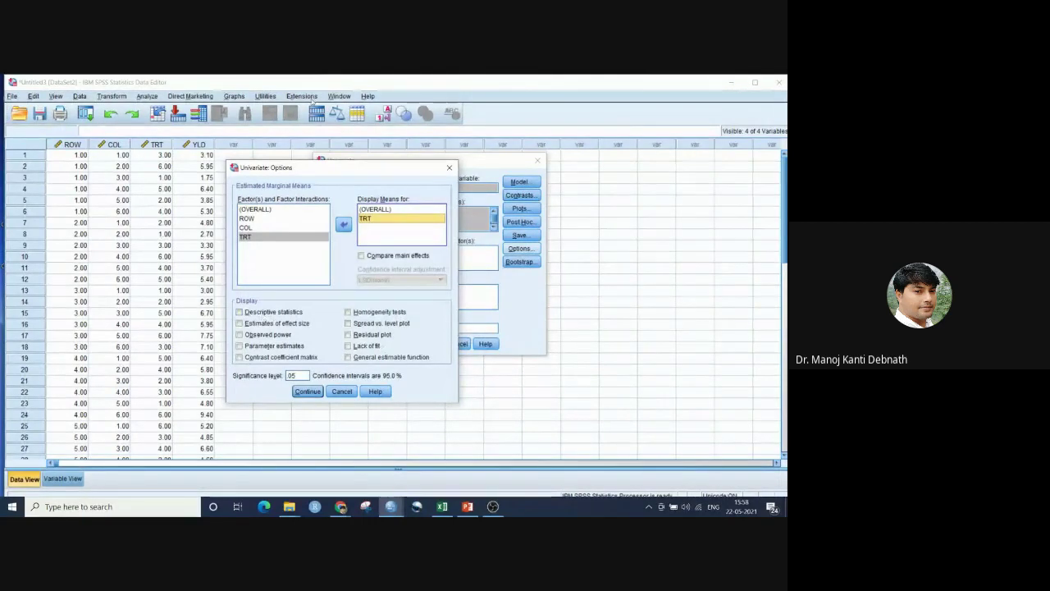
click(308, 392)
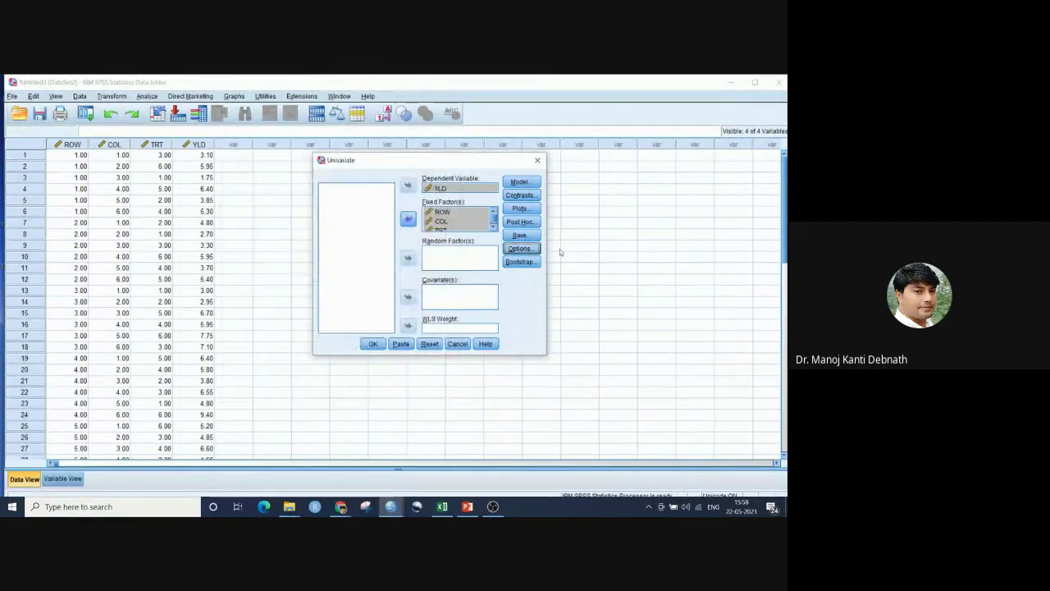
Request the Duncan post hoc test for TRT and run the univariate analysis
click(520, 223)
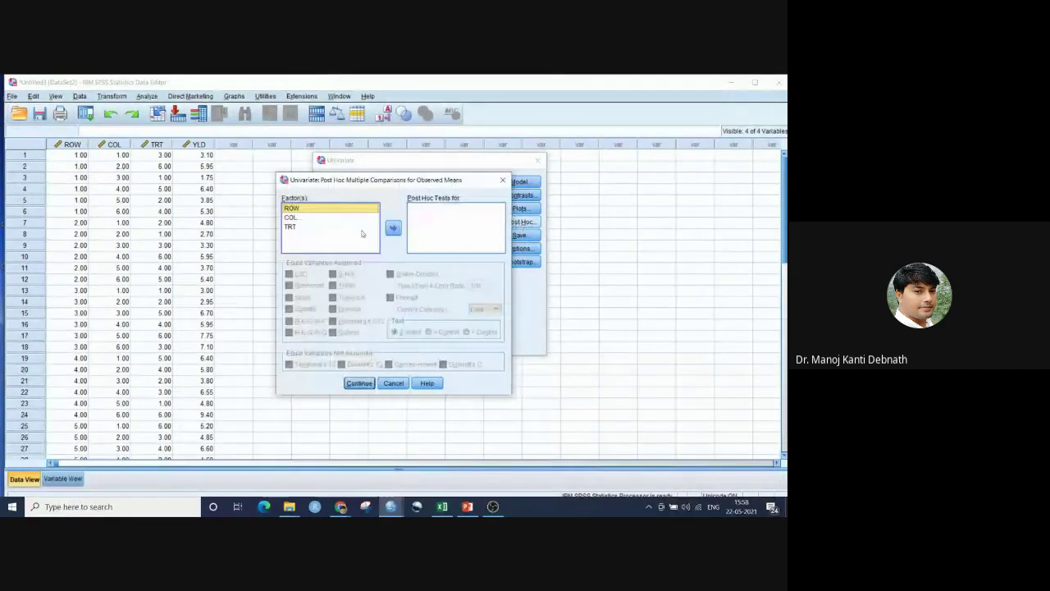
click(298, 226)
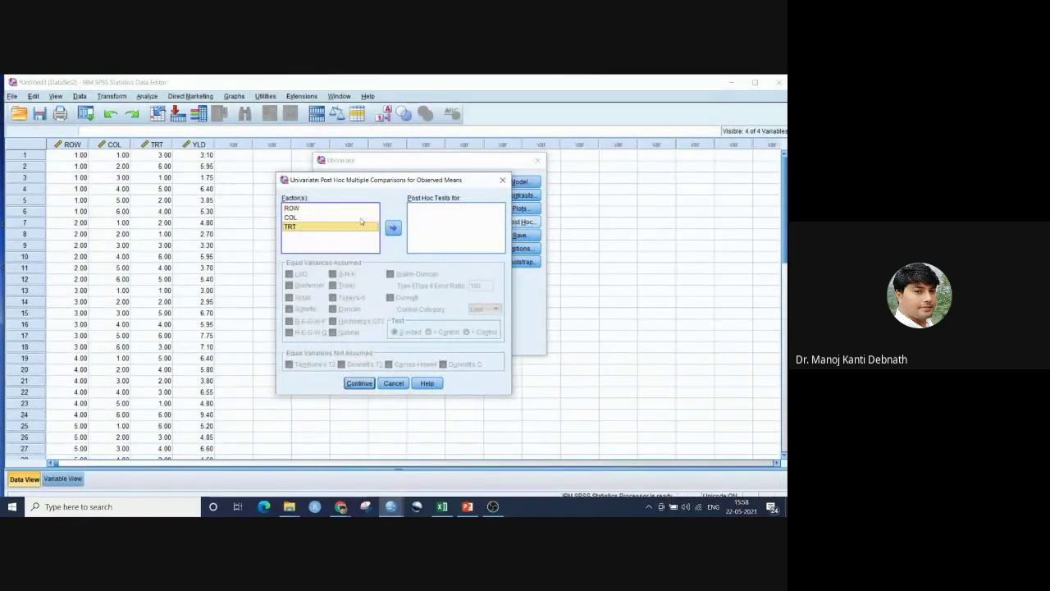
click(393, 228)
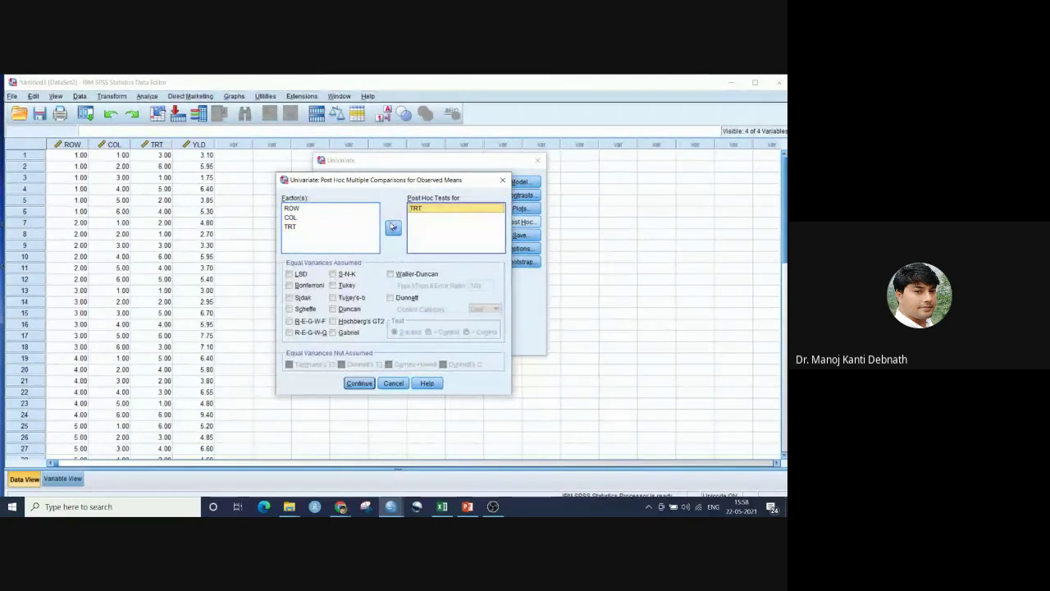
click(334, 310)
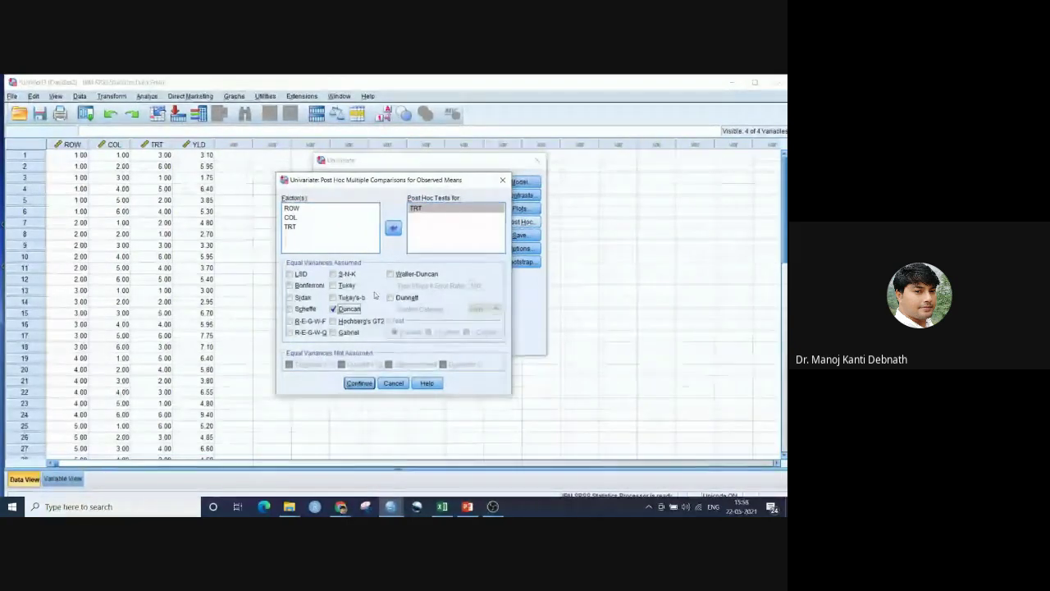
click(360, 383)
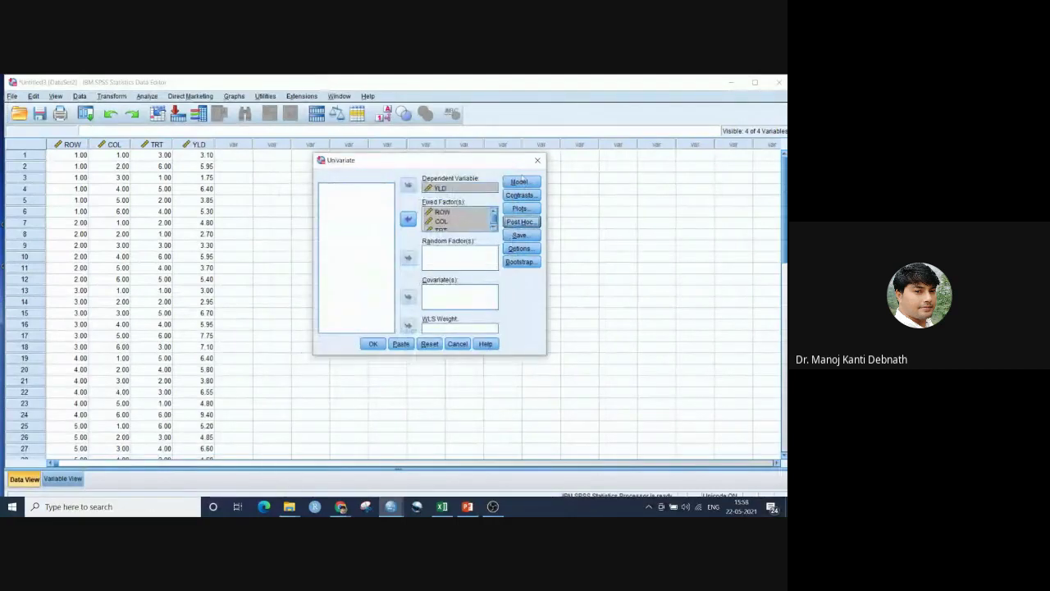
click(374, 344)
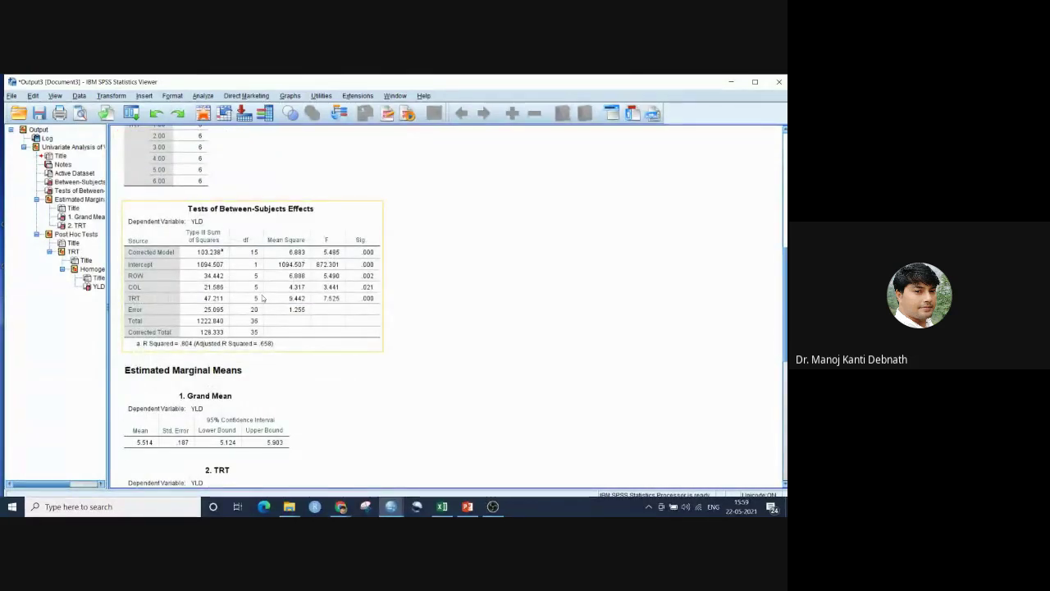
Examine the Tests of Between-Subjects Effects table and the Duncan homogeneous subsets for YLD in the output
click(372, 304)
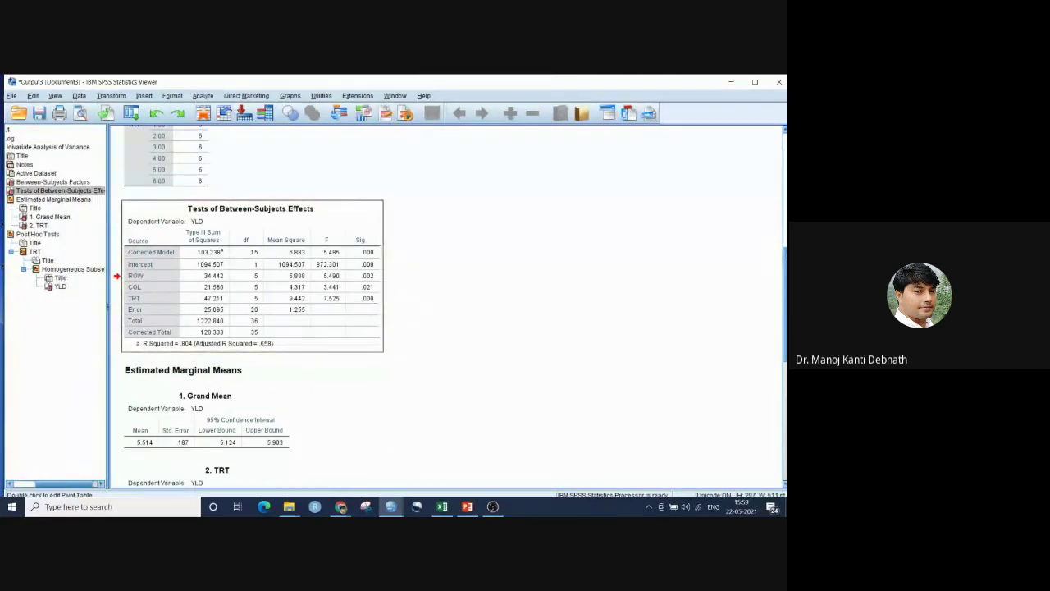
scroll(452, 304, down, 9)
scroll(451, 304, up, 5)
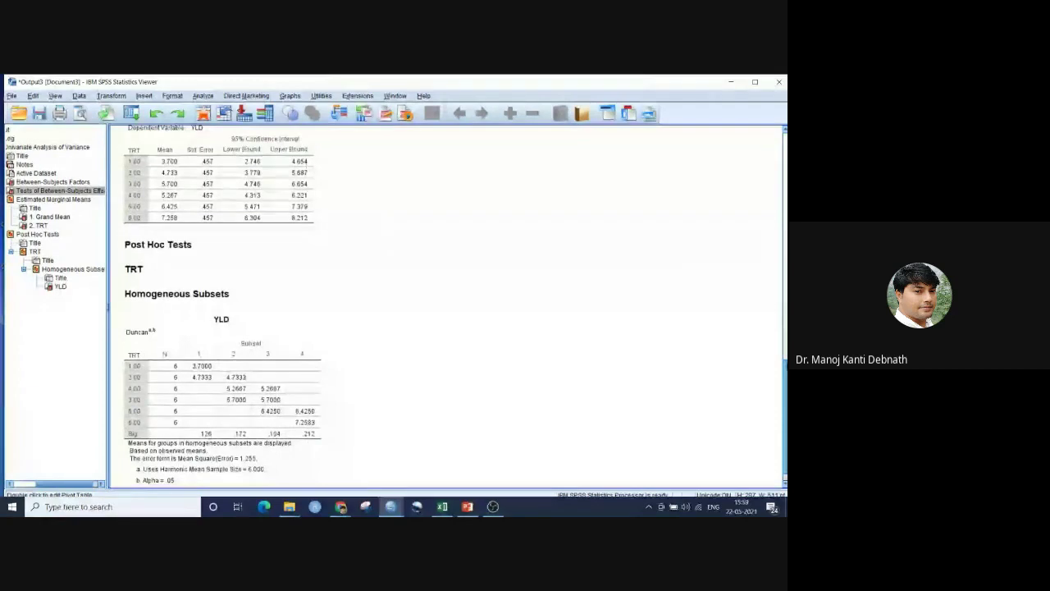
scroll(452, 308, down, 5)
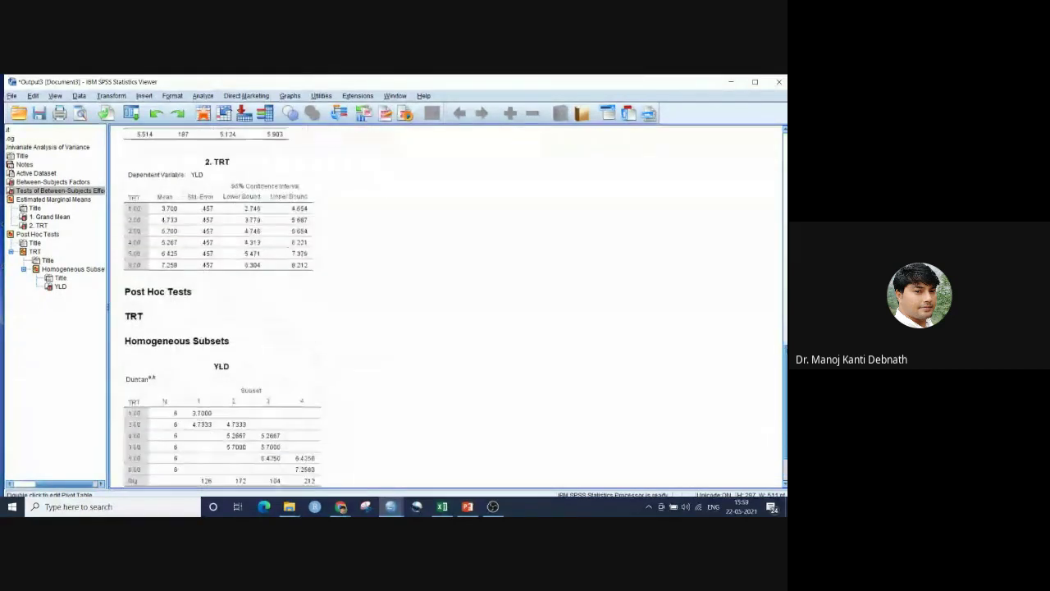
click(269, 413)
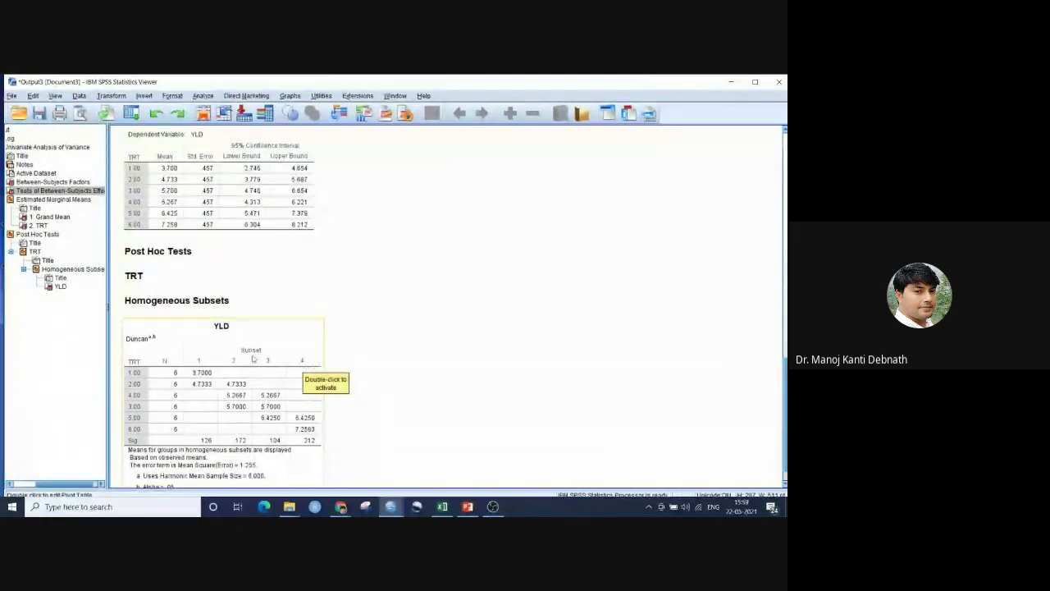
click(327, 439)
click(213, 372)
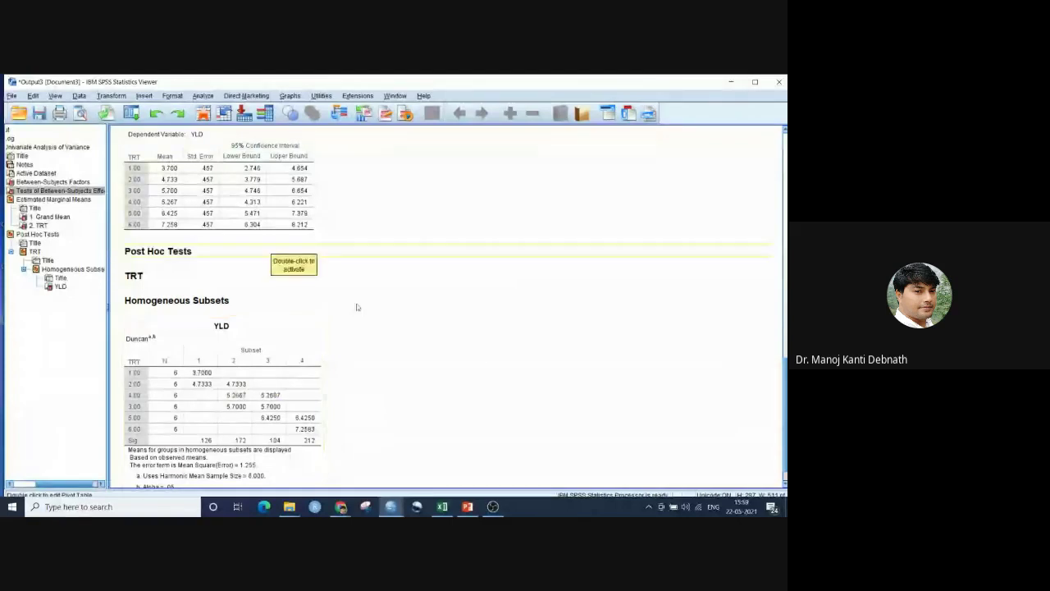
Review the grand mean and TRT marginal means, and compare them with the between-subjects effects and post hoc results
scroll(777, 329, up, 3)
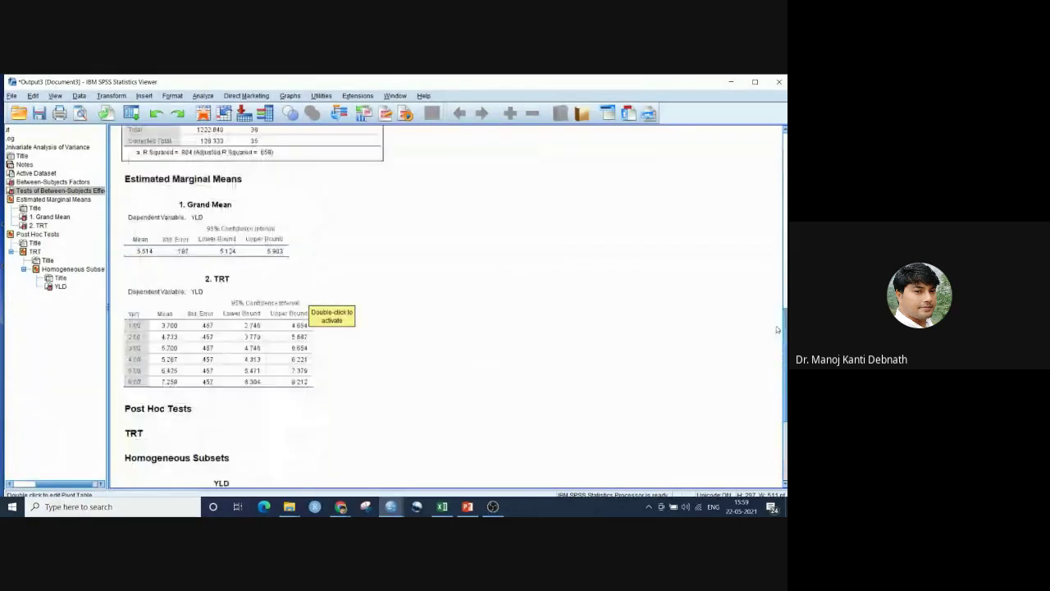
scroll(332, 320, up, 3)
scroll(304, 365, down, 3)
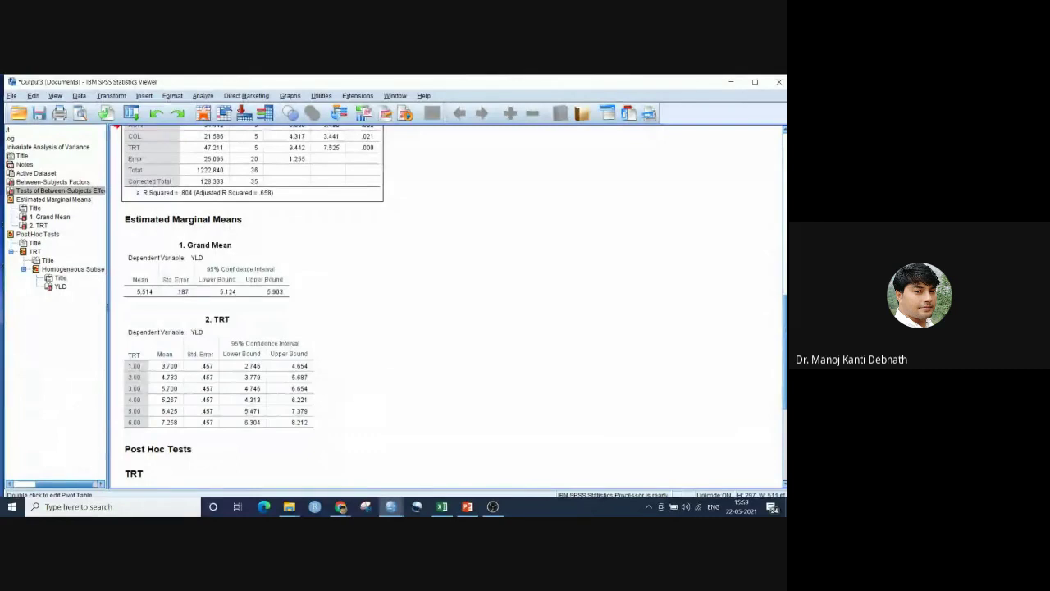
scroll(447, 308, up, 1)
scroll(447, 308, down, 2)
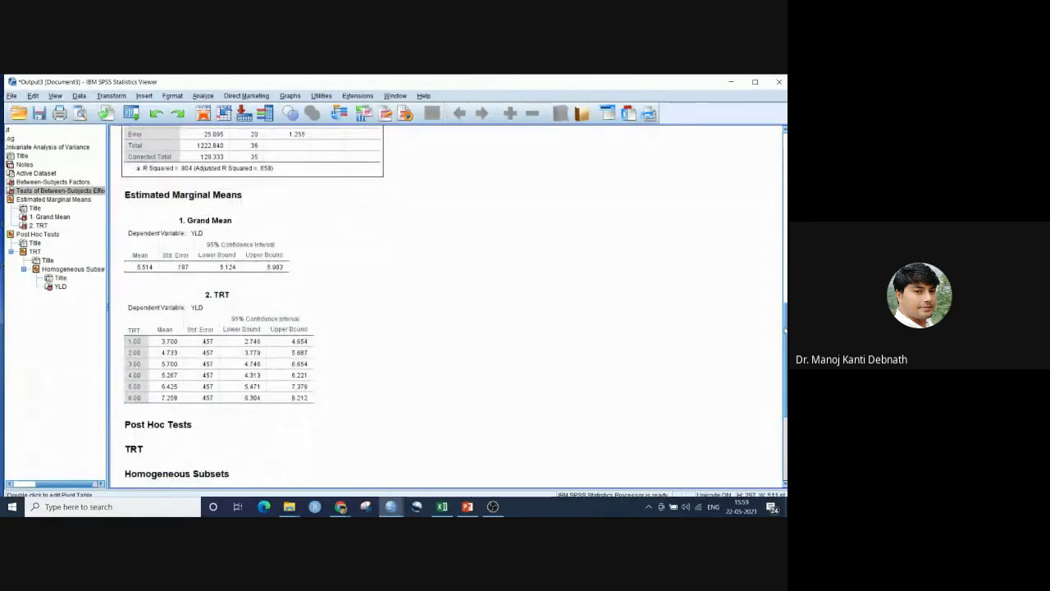
mouse_move(785, 331)
mouse_down()
mouse_move(785, 310)
mouse_move(782, 351)
mouse_up()
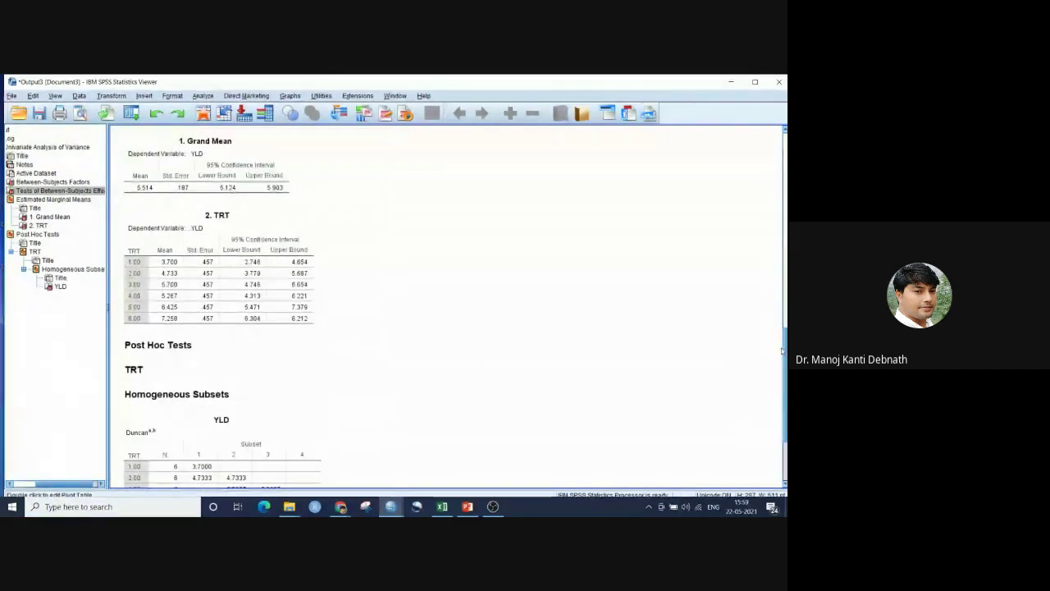
scroll(785, 245, up, 10)
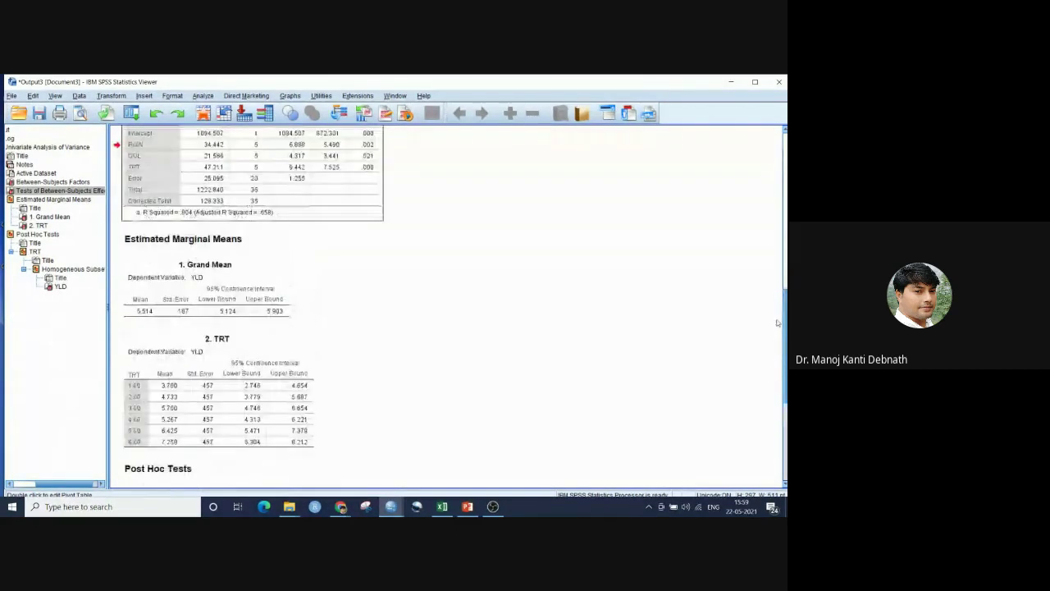
scroll(199, 328, down, 8)
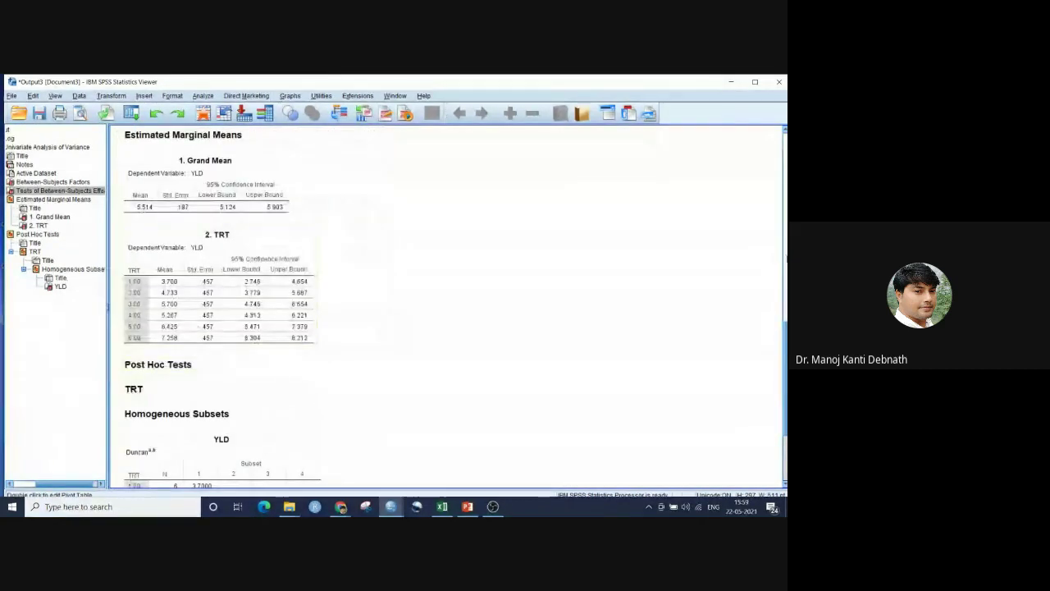
scroll(785, 339, up, 5)
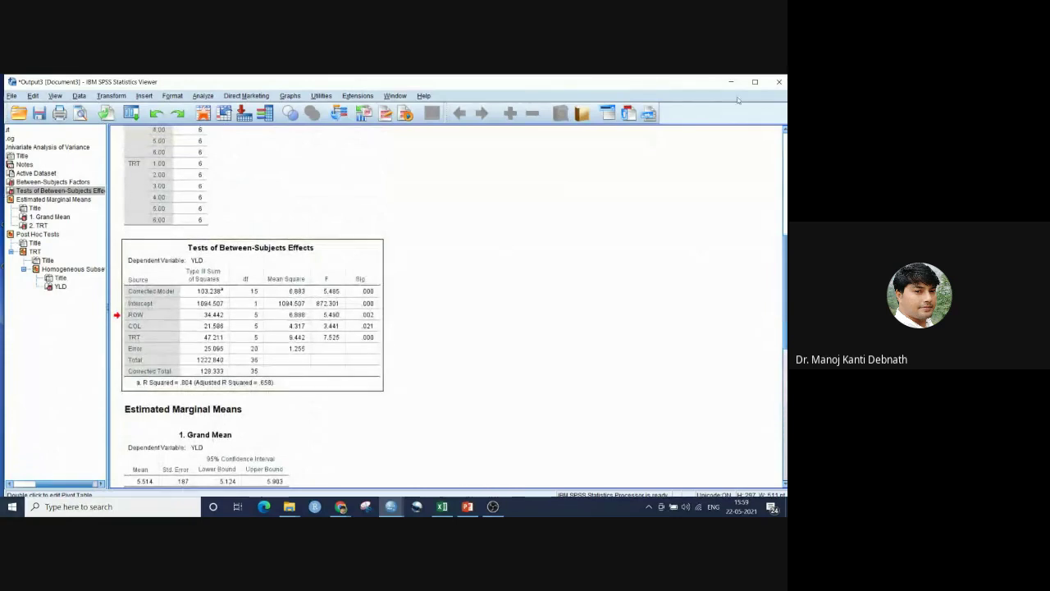
Close the Output3 viewer without saving its contents
click(778, 81)
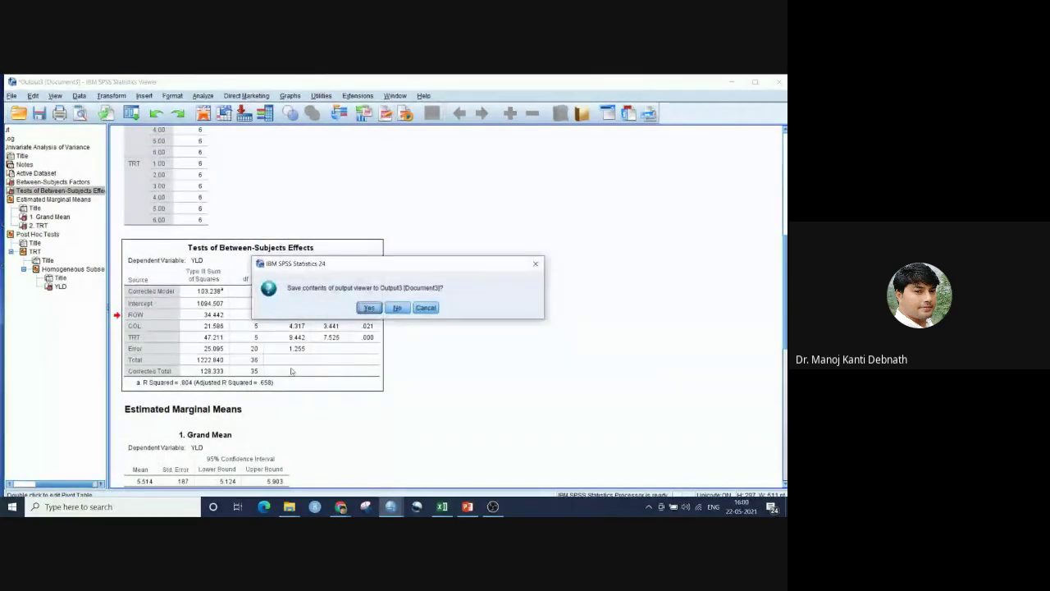
click(398, 308)
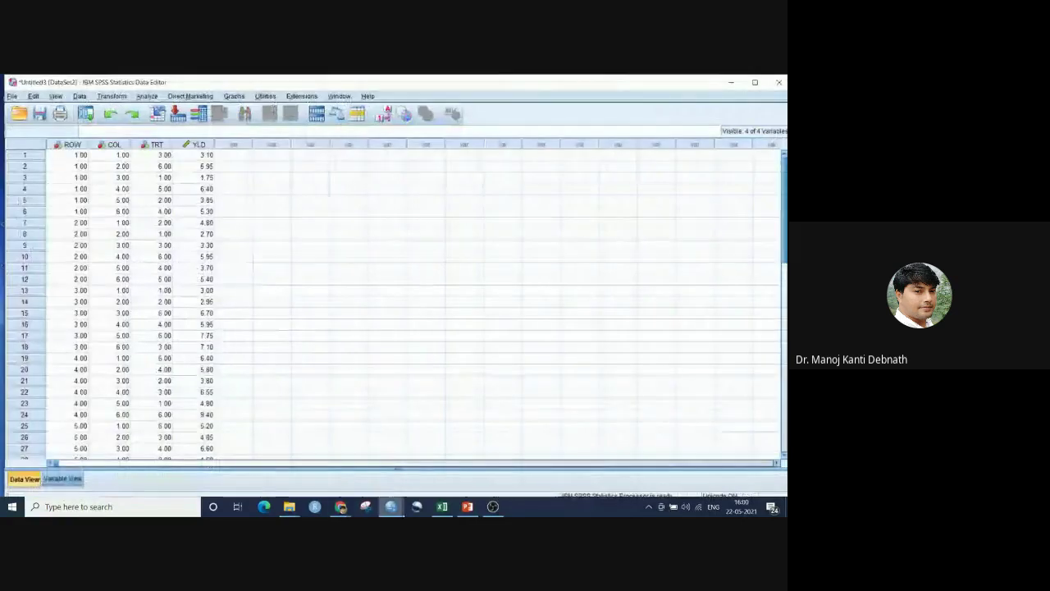
Switch to the Practical Data workbook in Excel and examine the Factorial sheet's 3X4 layout of N_dose, Spacing, REP and response columns
click(441, 507)
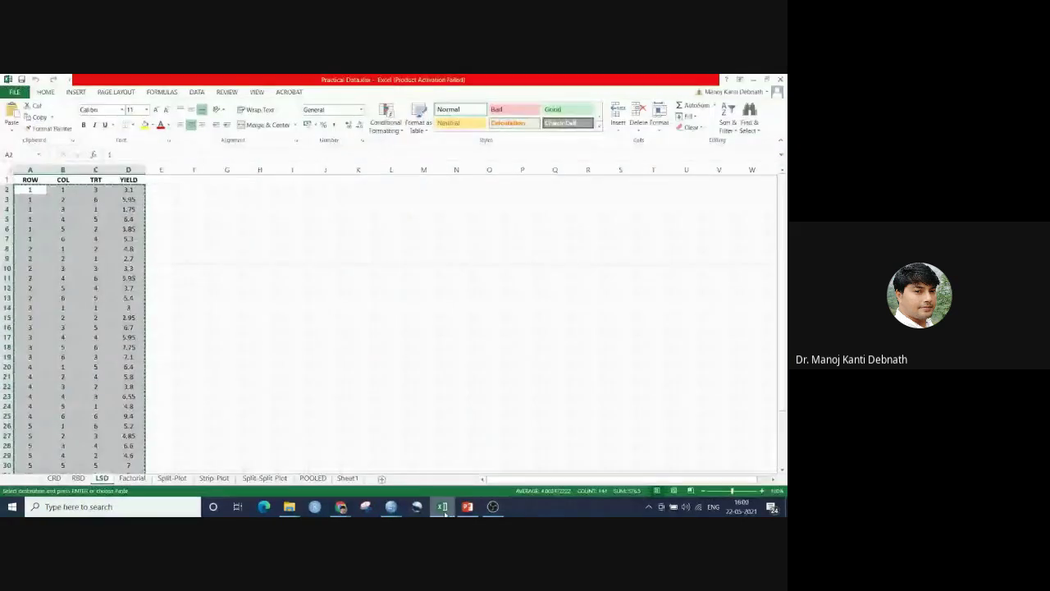
click(132, 477)
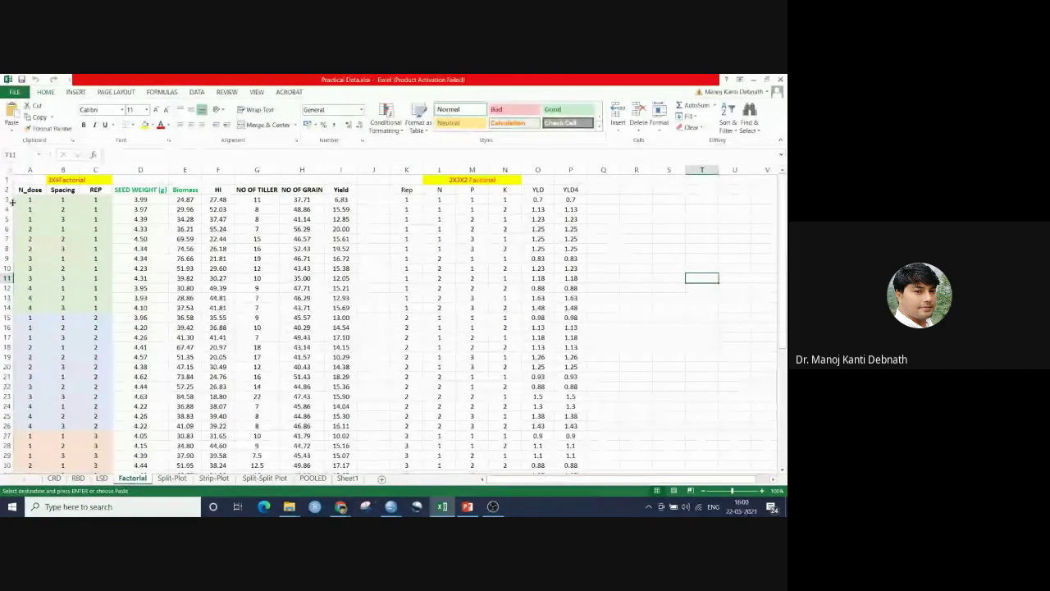
click(636, 238)
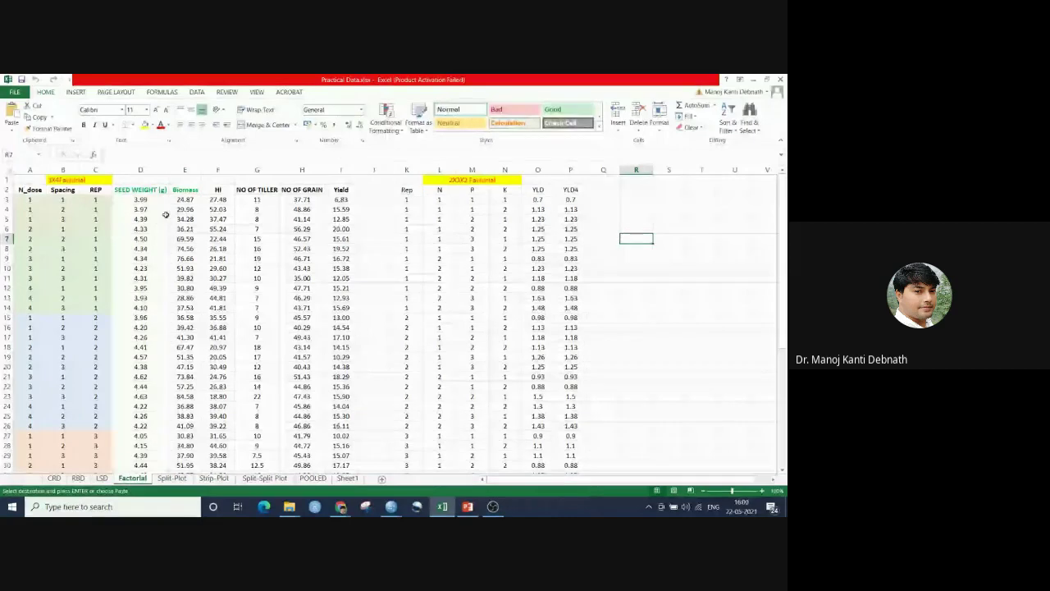
click(141, 189)
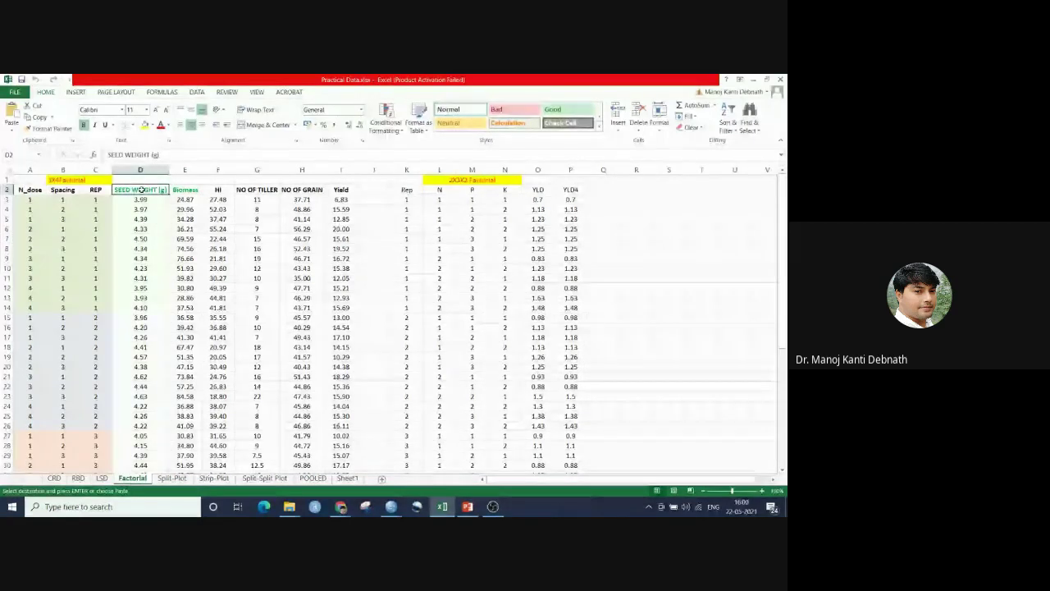
click(206, 188)
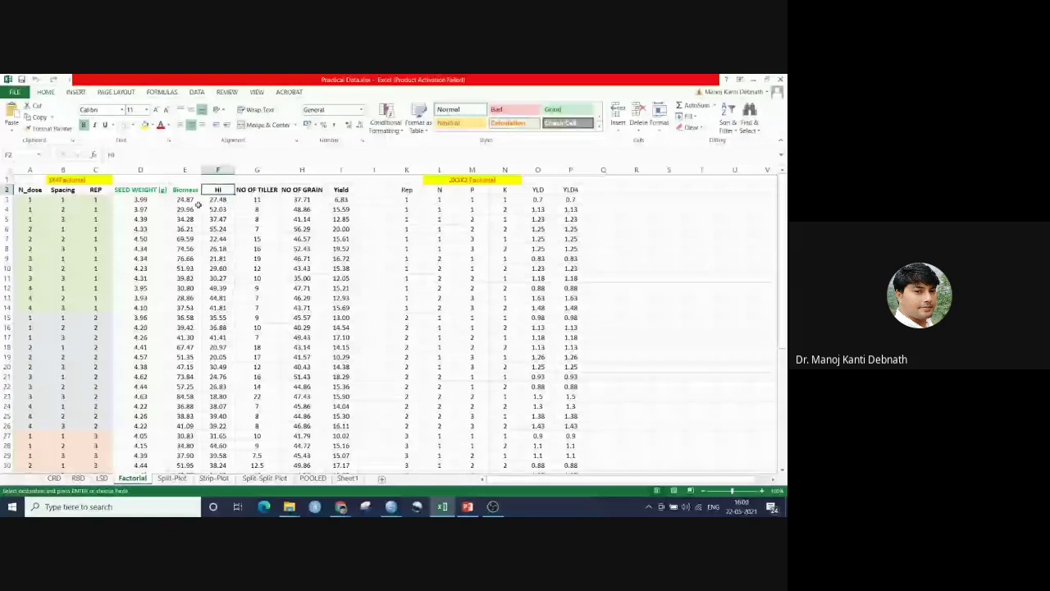
click(340, 219)
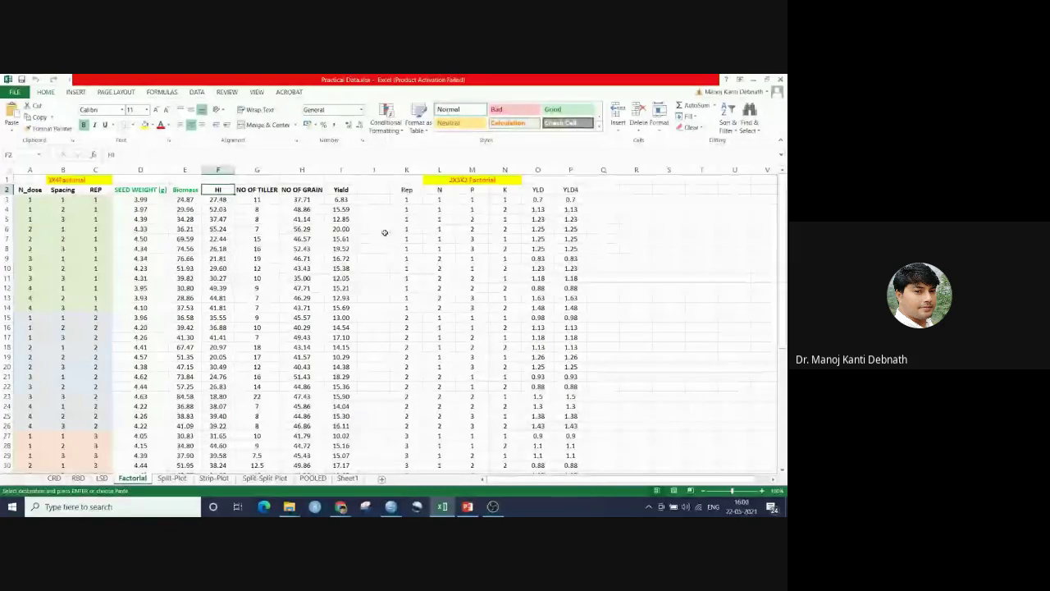
click(97, 179)
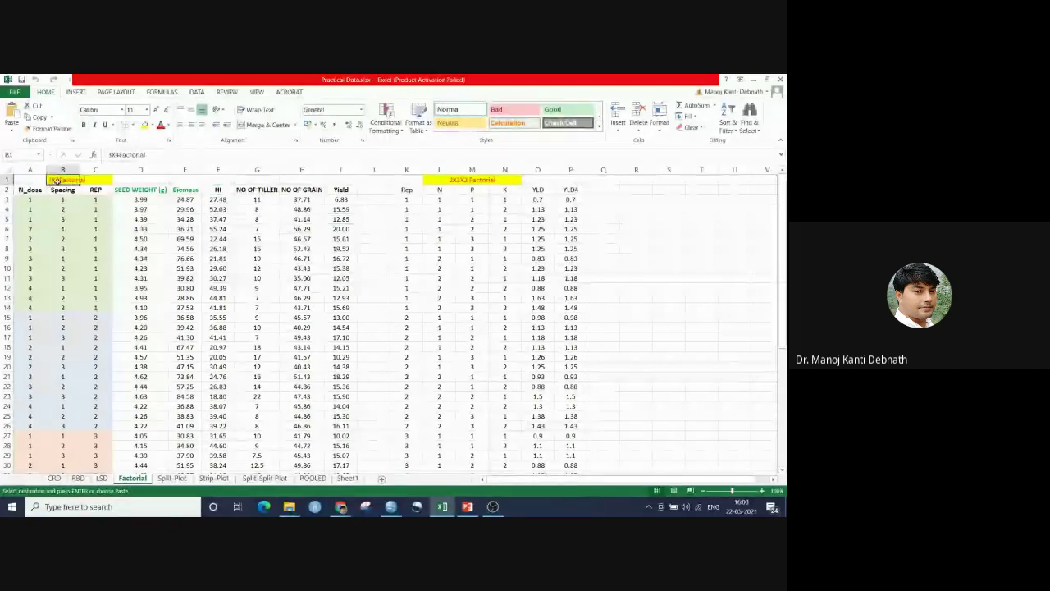
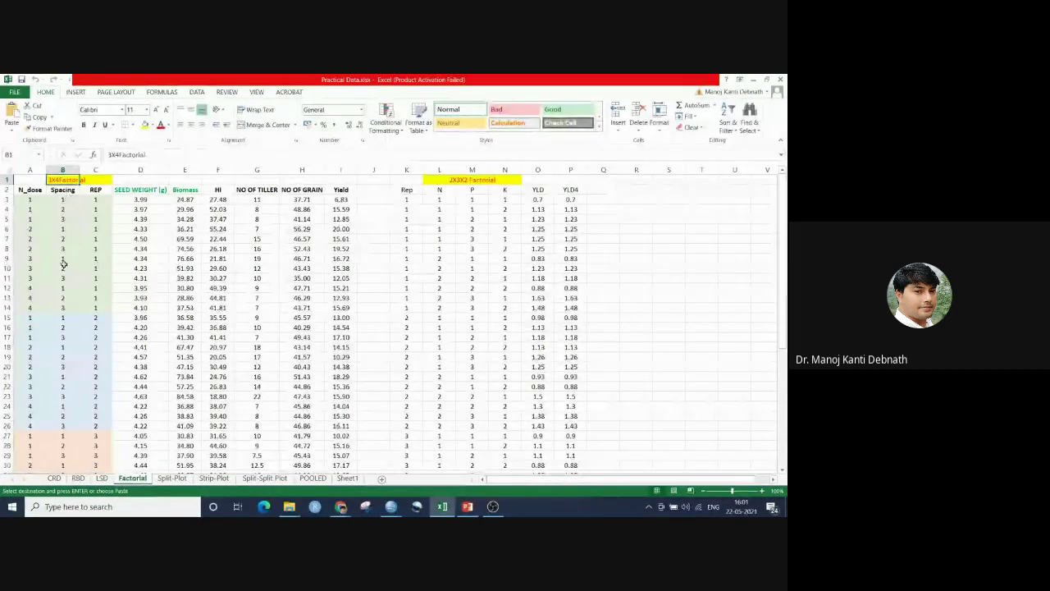
drag(28, 200, 63, 308)
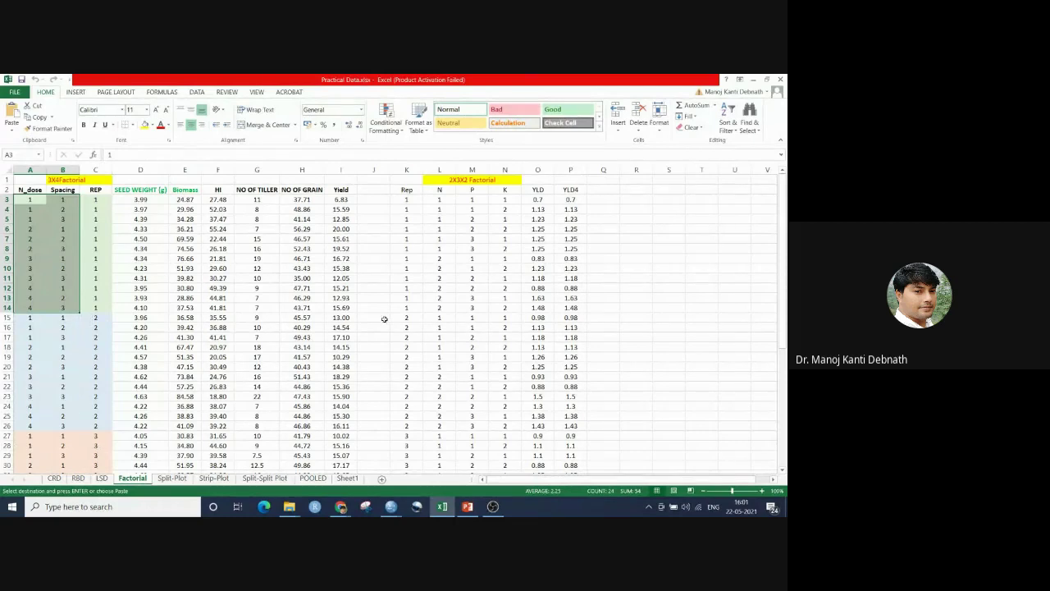
click(374, 288)
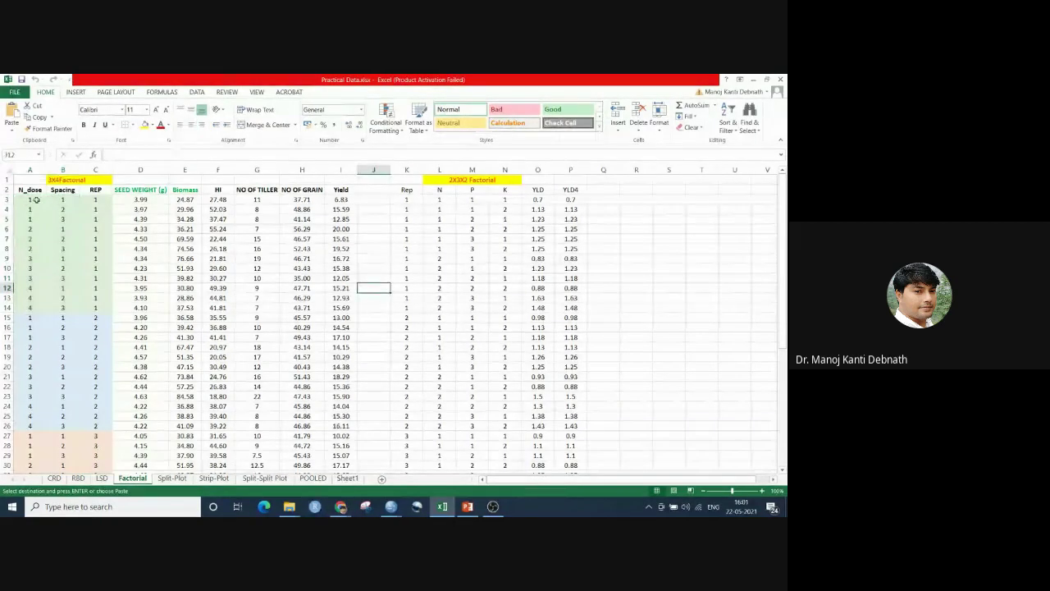
Copy all data rows of the 3X4 factorial from the N_dose column through HI, without the headers
drag(26, 199, 208, 215)
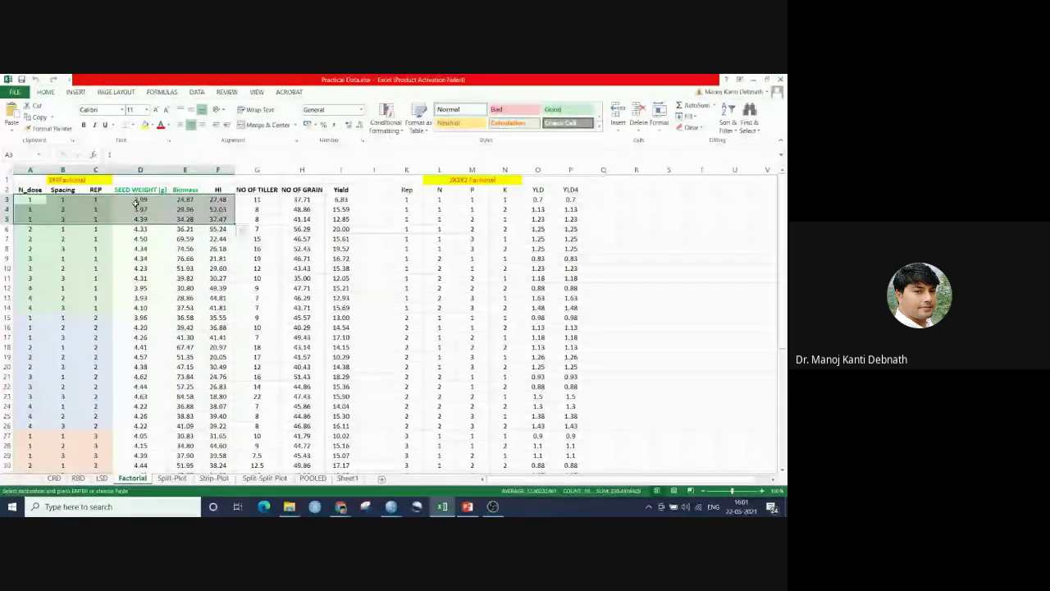
key(ctrl+shift+Down)
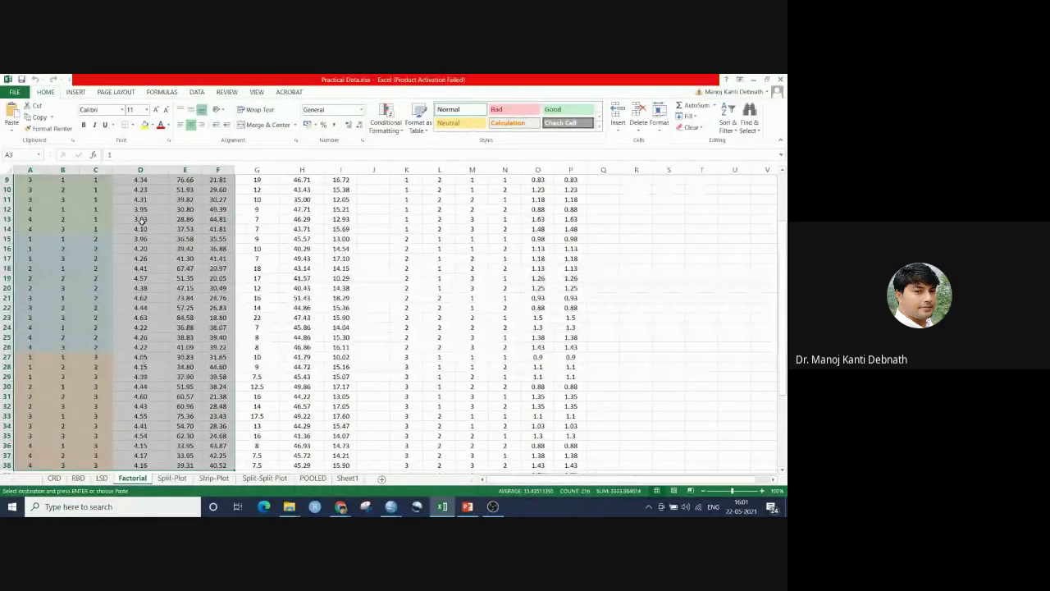
right_click(141, 221)
key(Escape)
scroll(389, 459, up, 3)
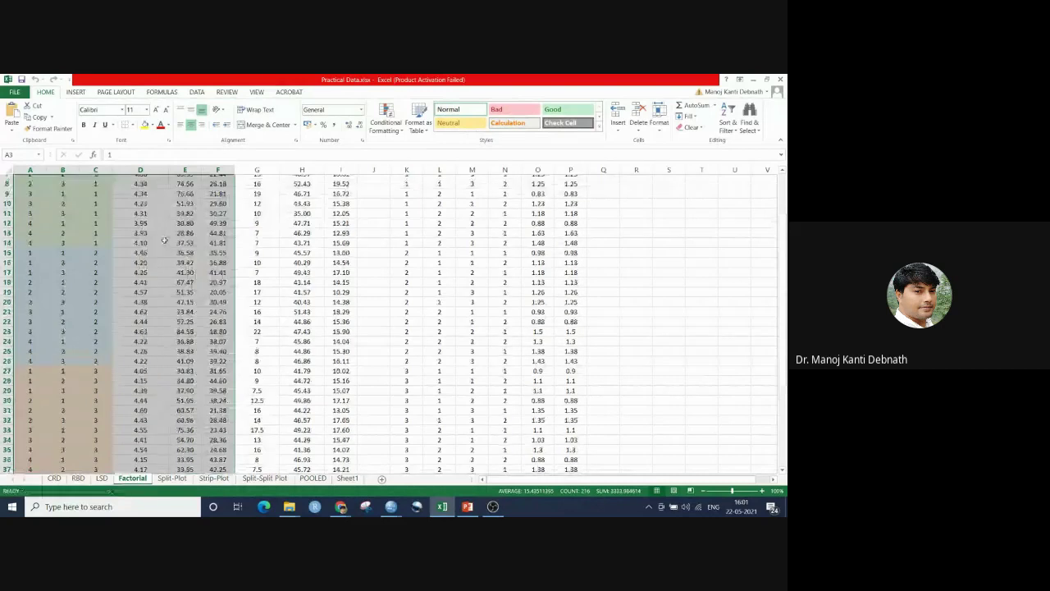
Switch to SPSS, create a new empty dataset and paste the copied factorial data starting at its first cell
click(390, 506)
click(439, 461)
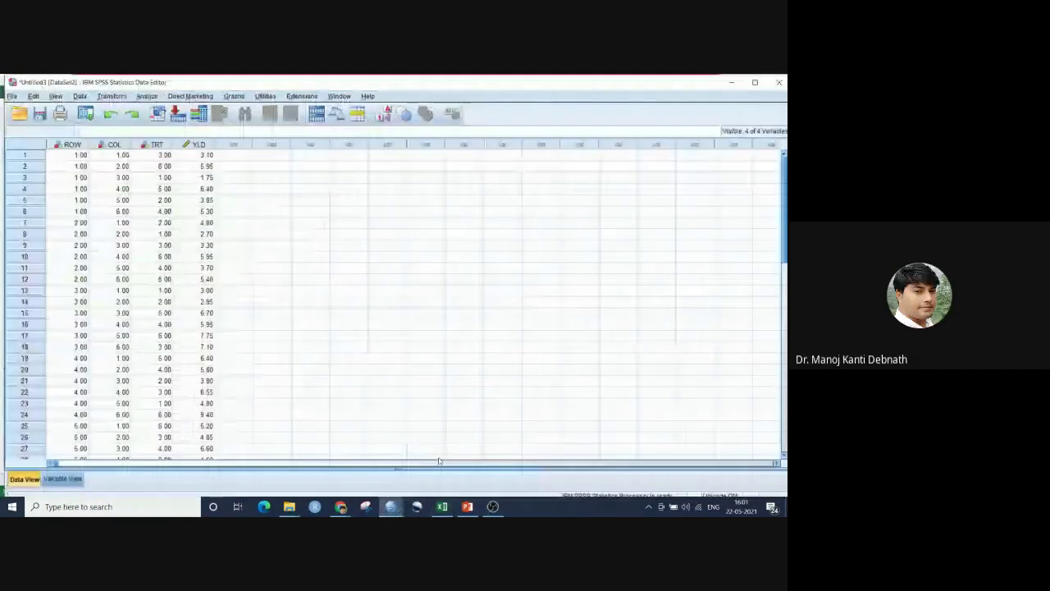
click(11, 96)
mouse_move(33, 109)
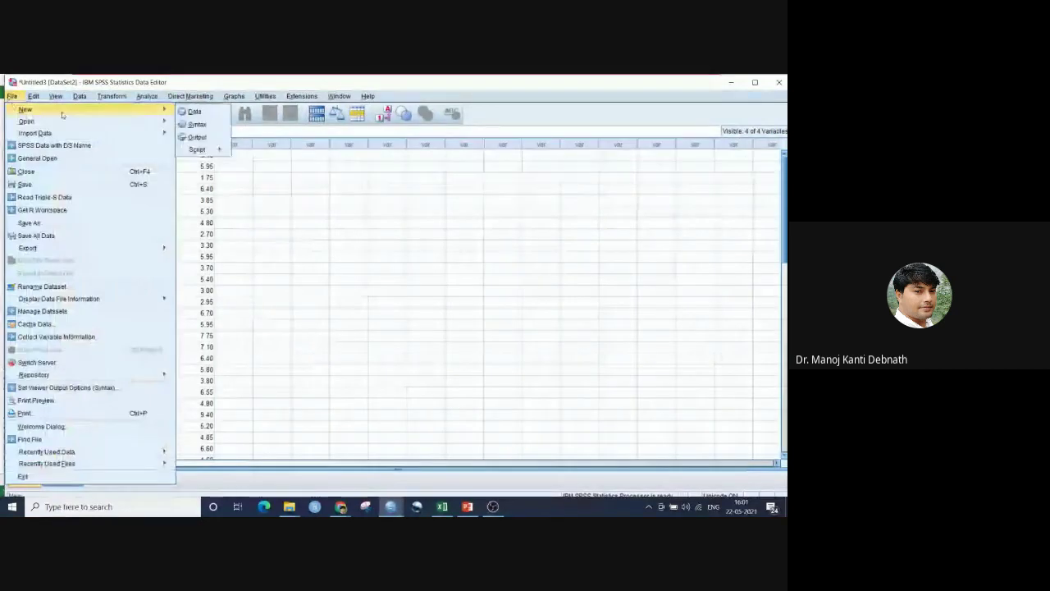
click(194, 112)
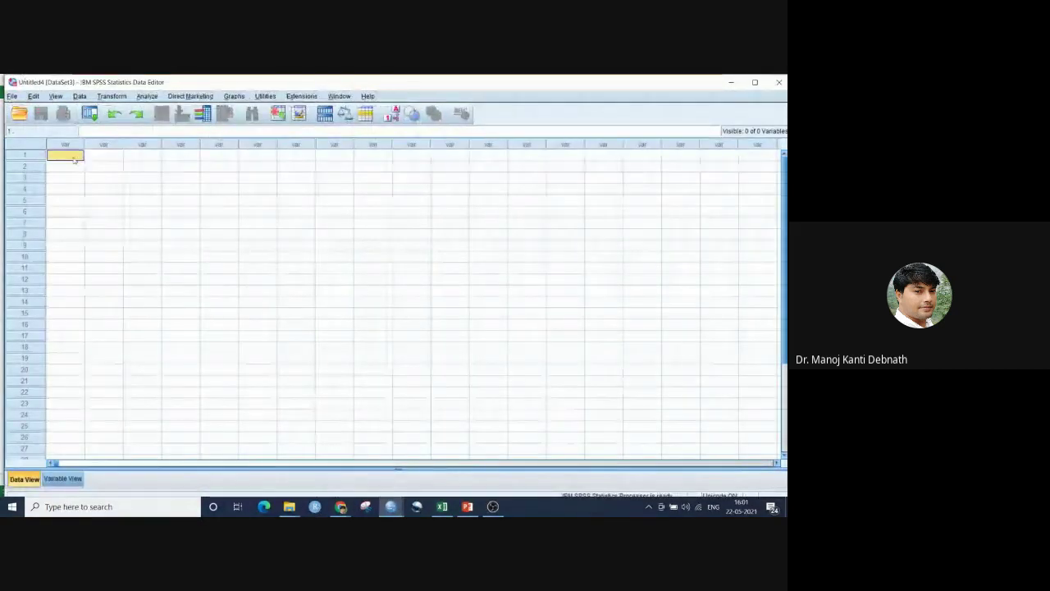
right_click(74, 158)
click(93, 191)
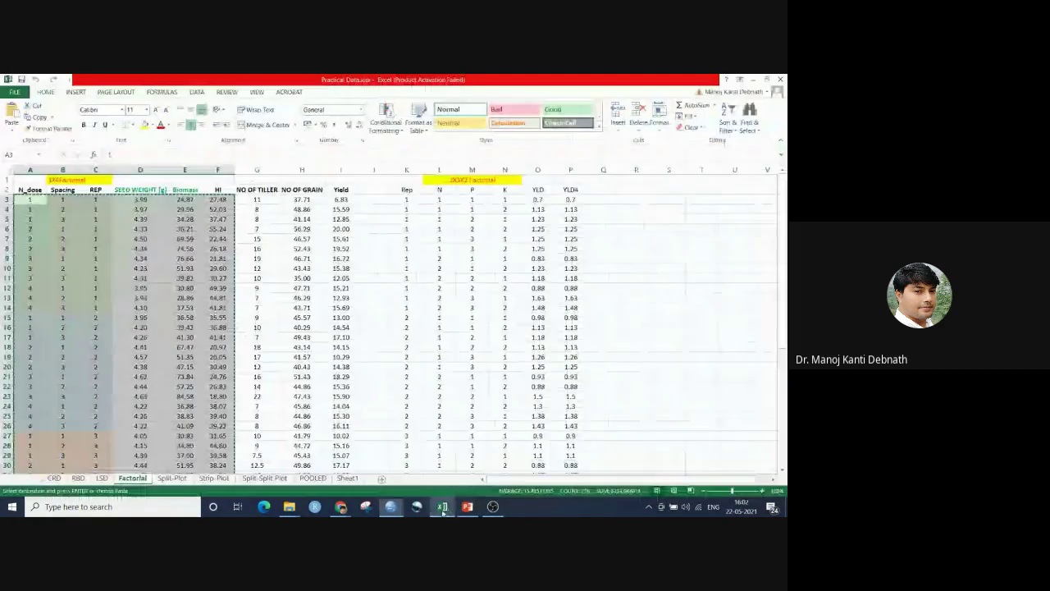
Check the column headings in Excel, and name the first three variables of the new SPSS dataset N, S and REP
click(442, 506)
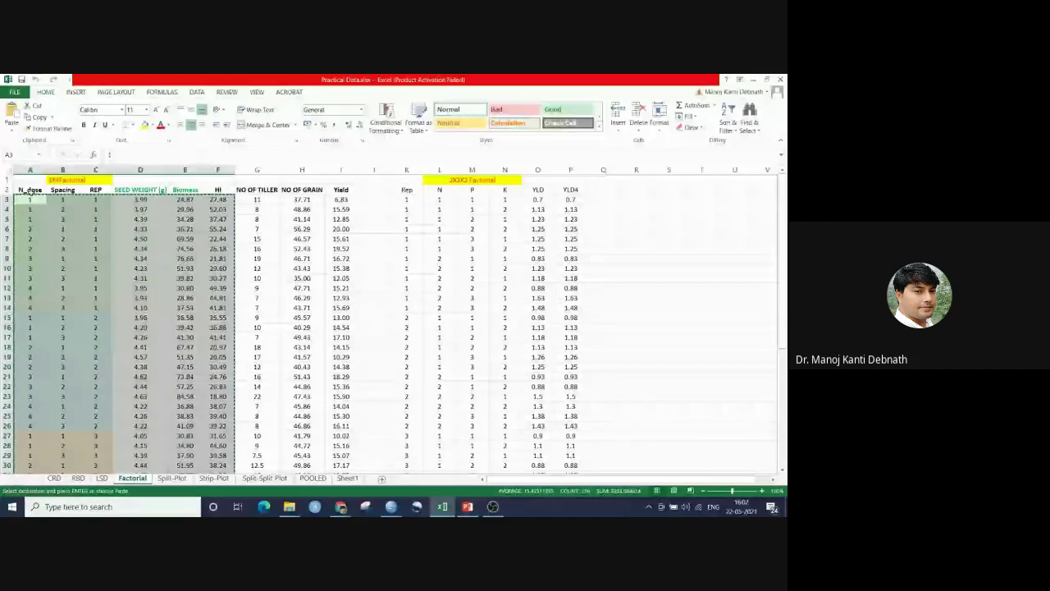
click(443, 507)
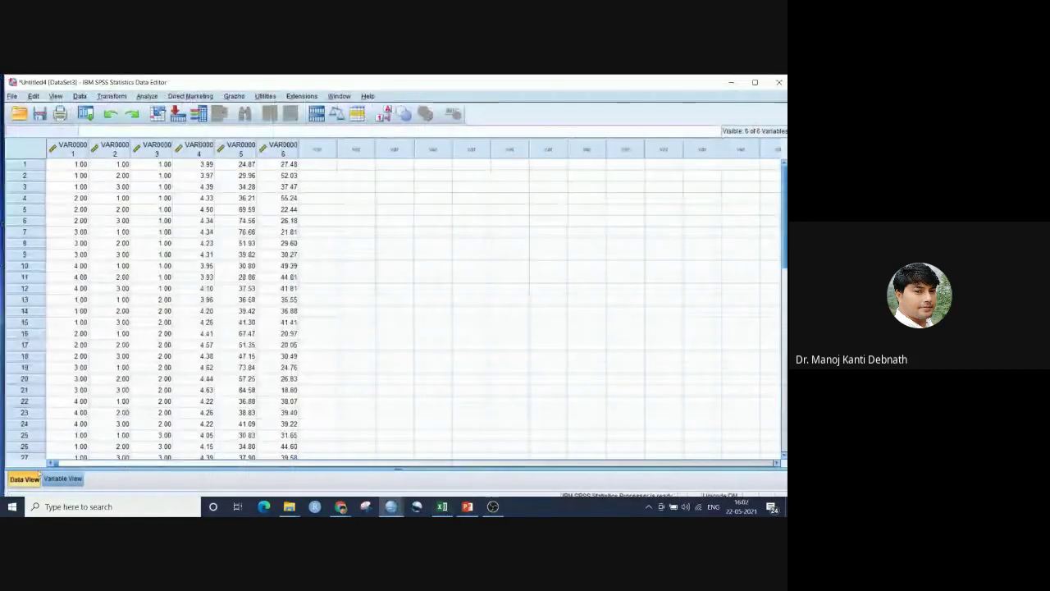
click(62, 480)
click(72, 141)
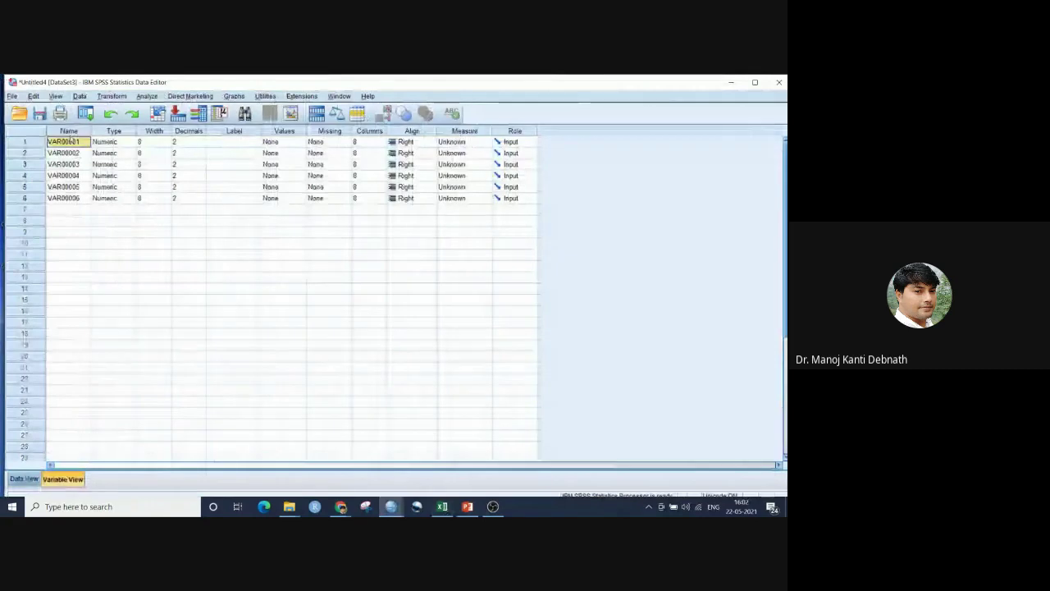
text(N)
key(Return)
text(S)
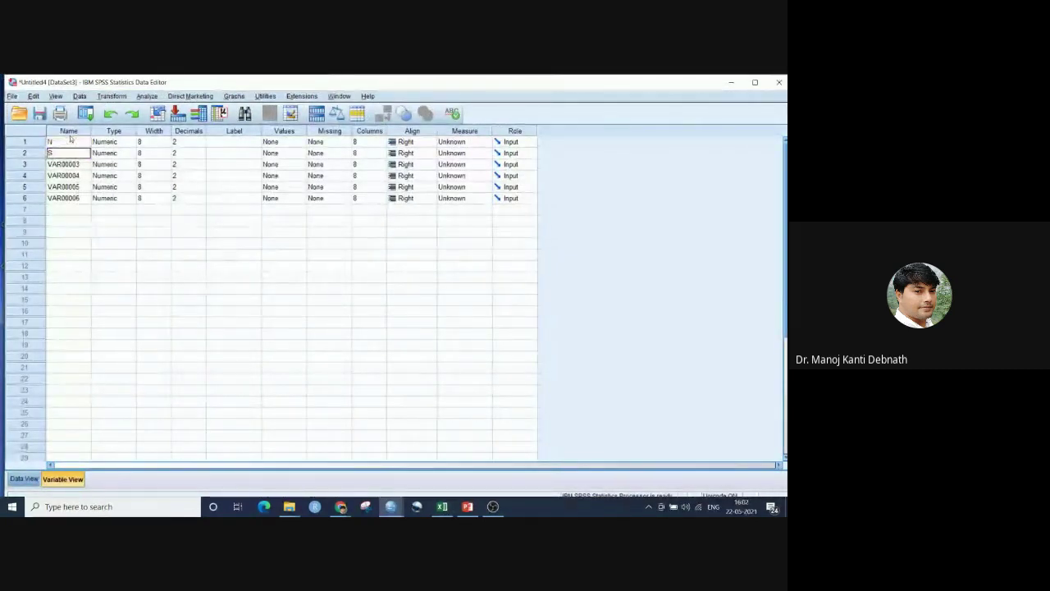
key(Return)
text(R)
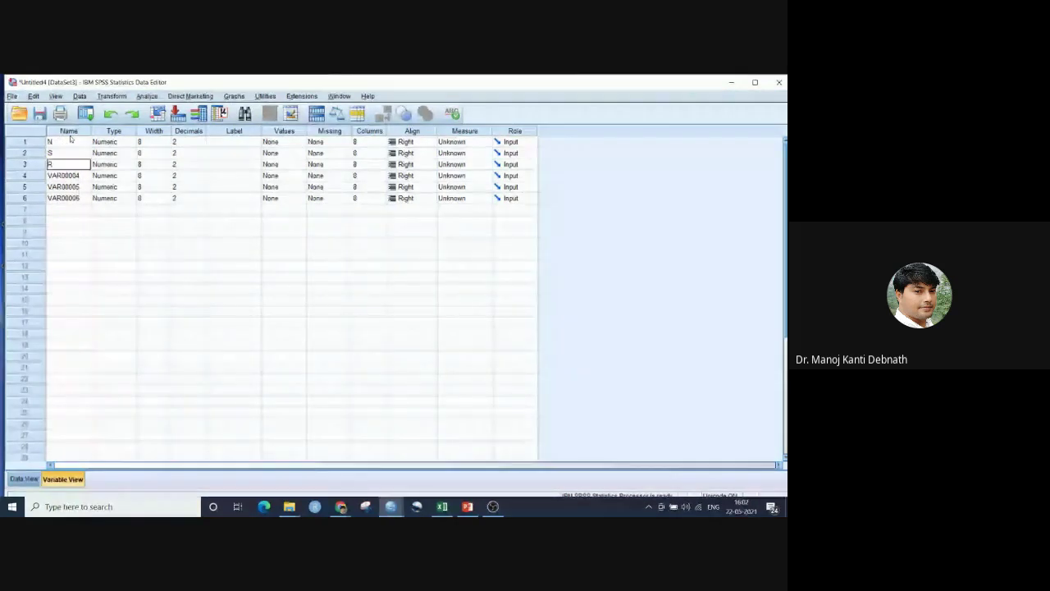
text(EP)
key(Return)
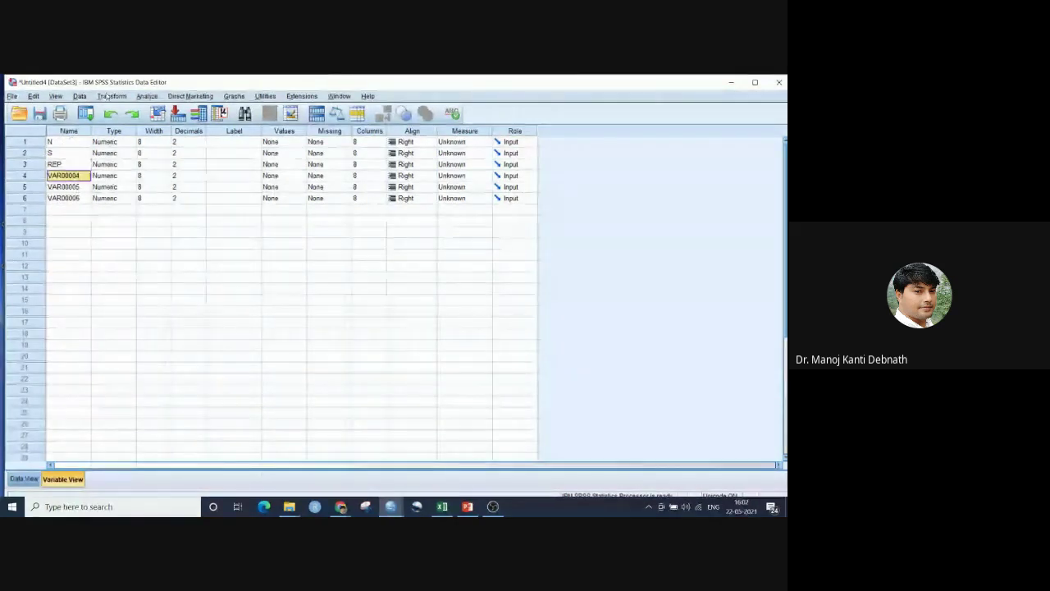
Check the response headings in Excel and name the remaining three SPSS variables SW, BIO and HI
click(443, 507)
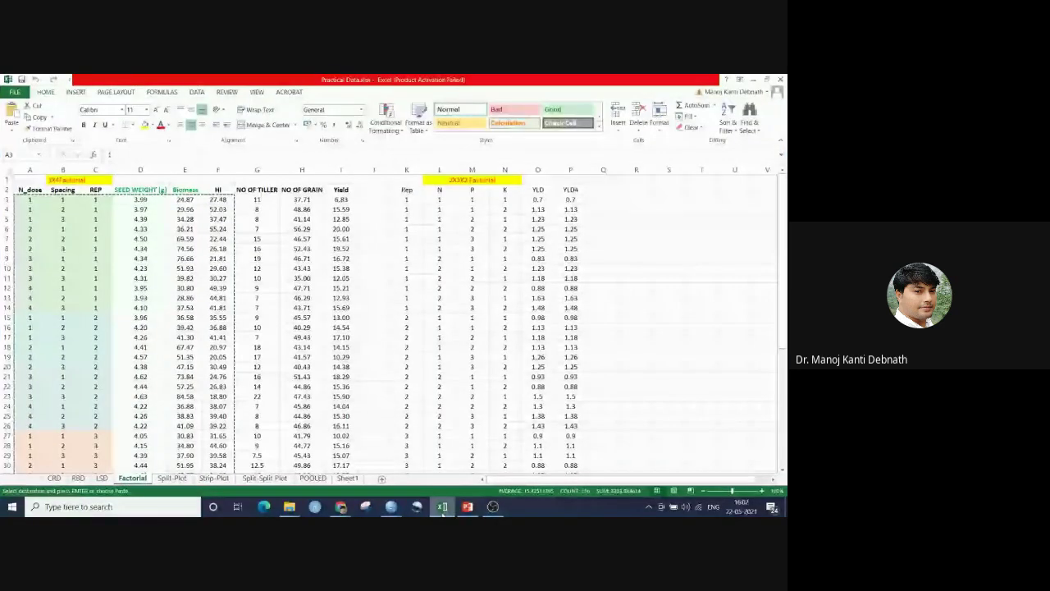
click(442, 507)
text(SW)
key(Return)
text(B)
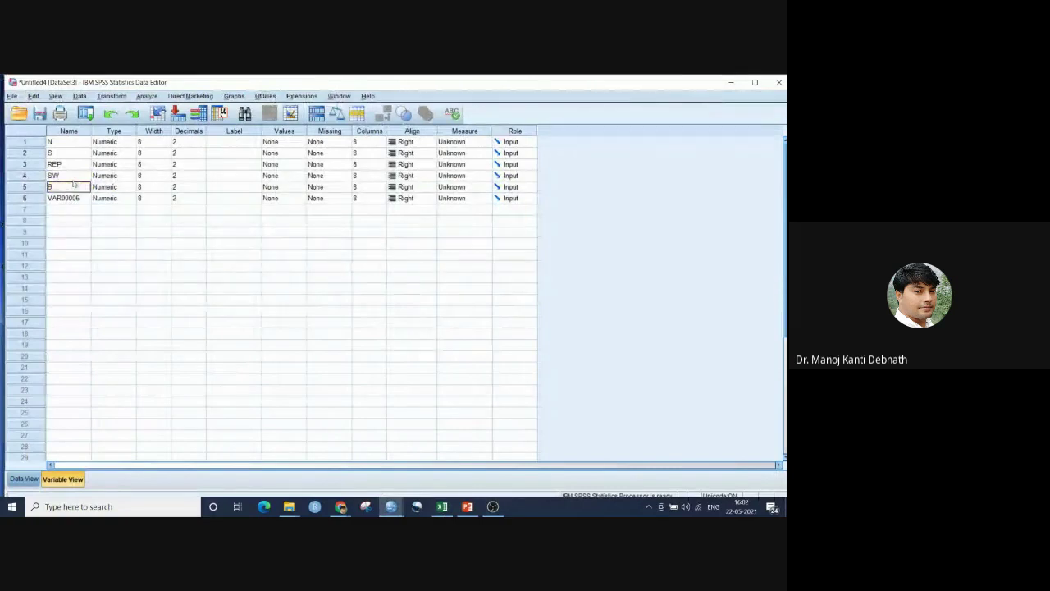
text(IO)
key(Return)
text(HI)
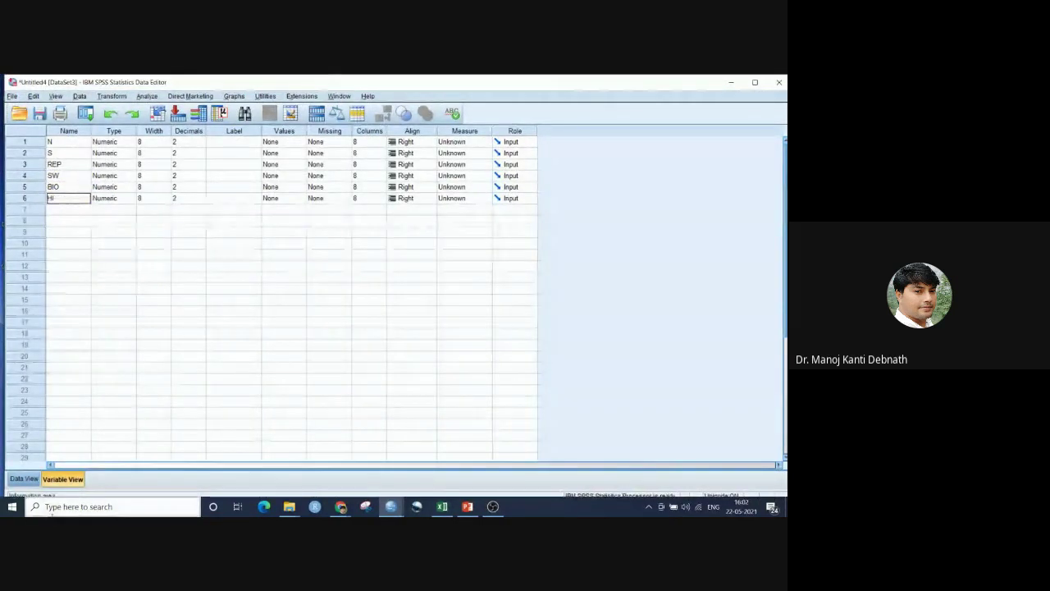
Start a multivariate General Linear Model on the factorial data with SW, BIO and HI as dependent variables
click(23, 478)
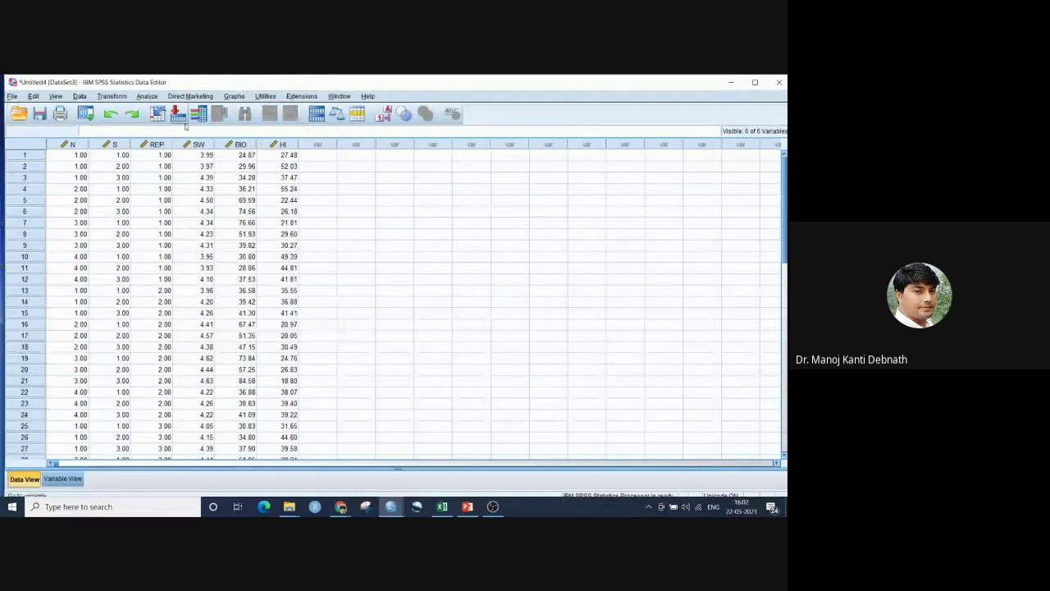
click(146, 96)
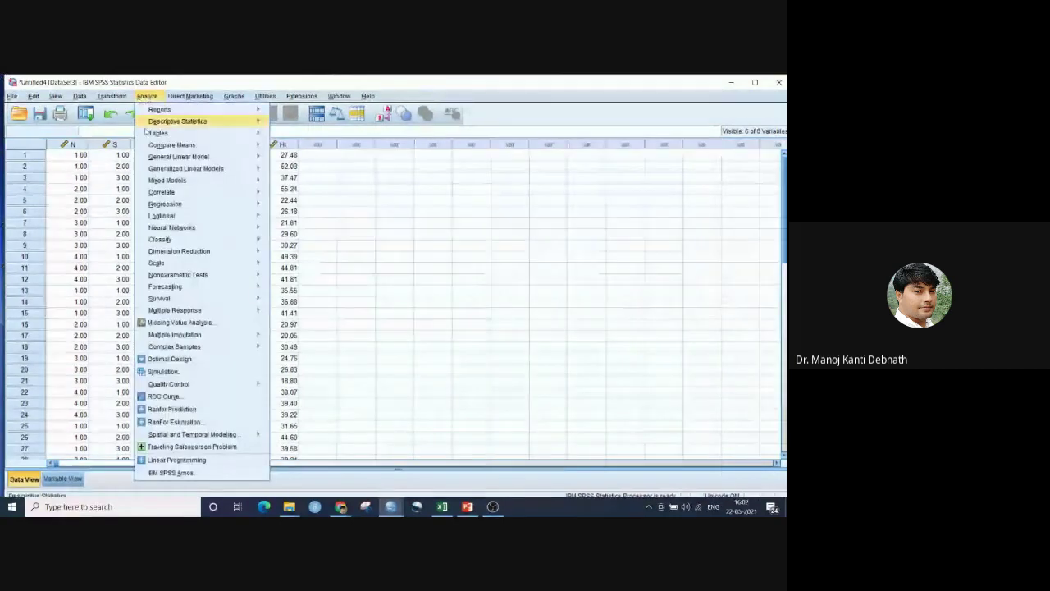
mouse_move(203, 161)
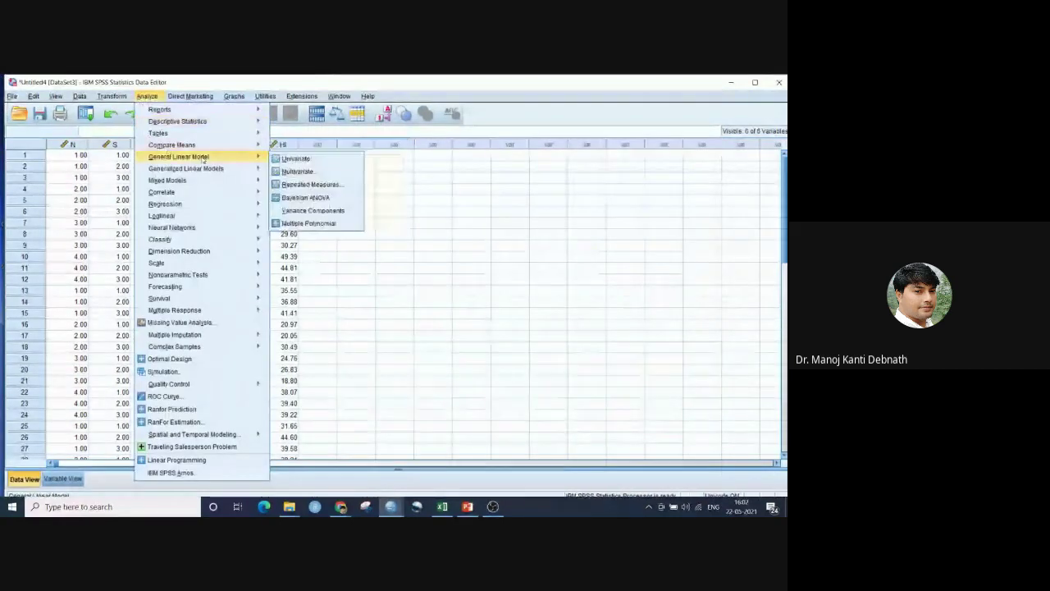
click(297, 172)
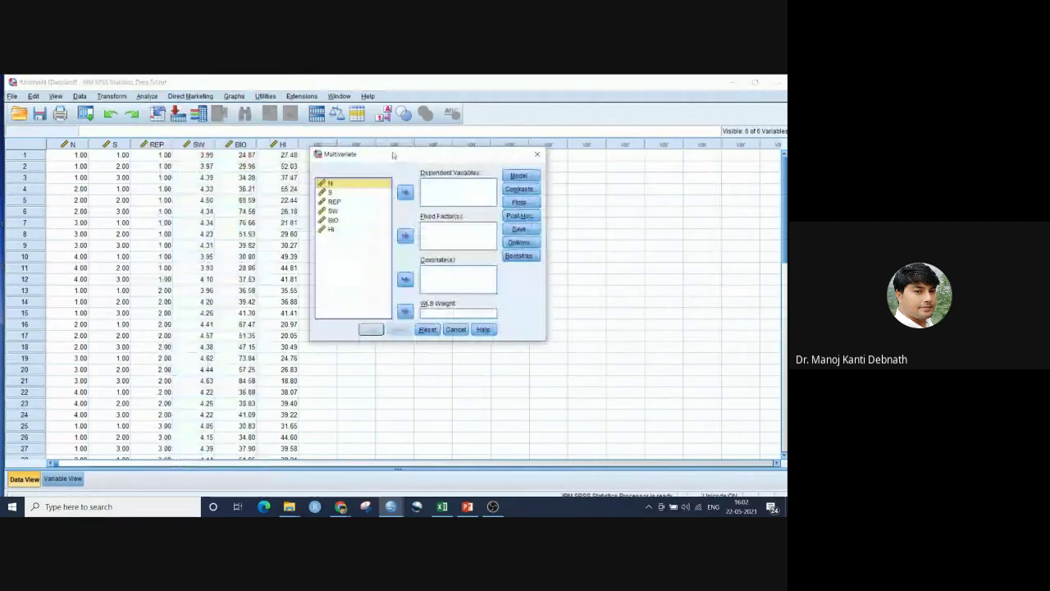
drag(392, 151, 419, 161)
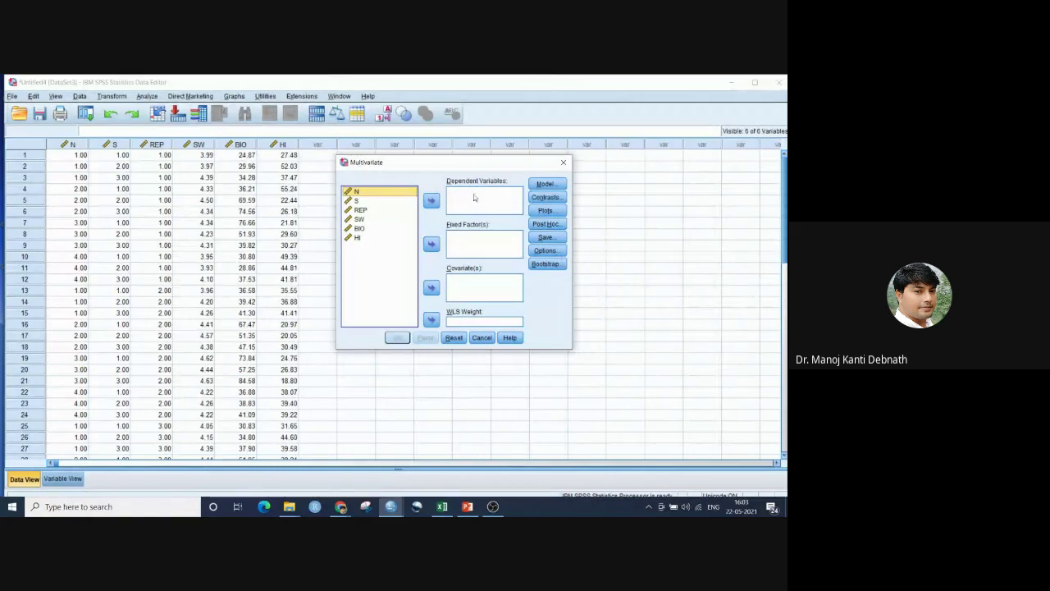
click(360, 219)
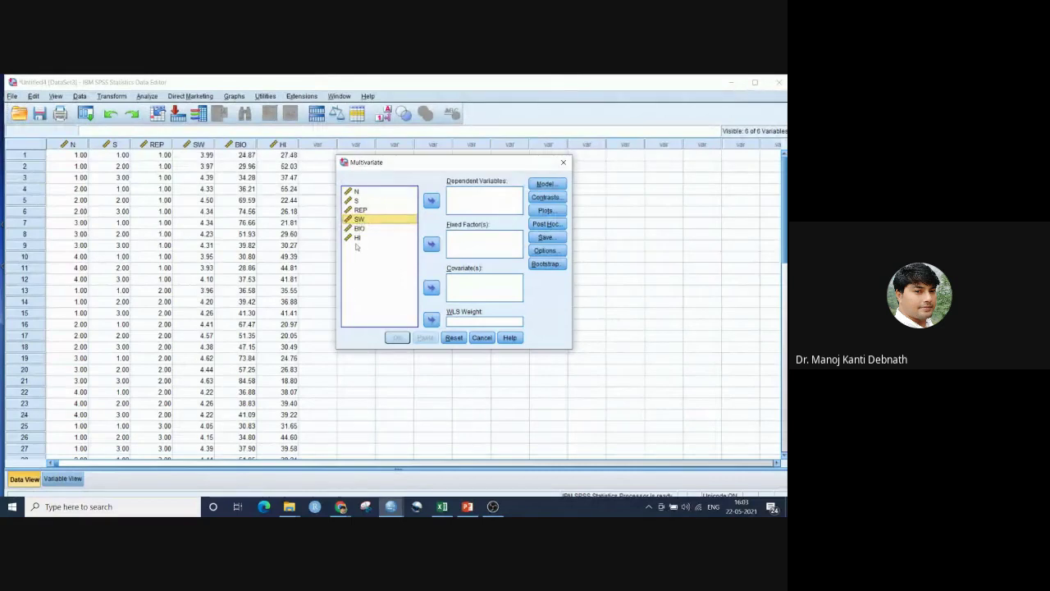
shift+click(359, 237)
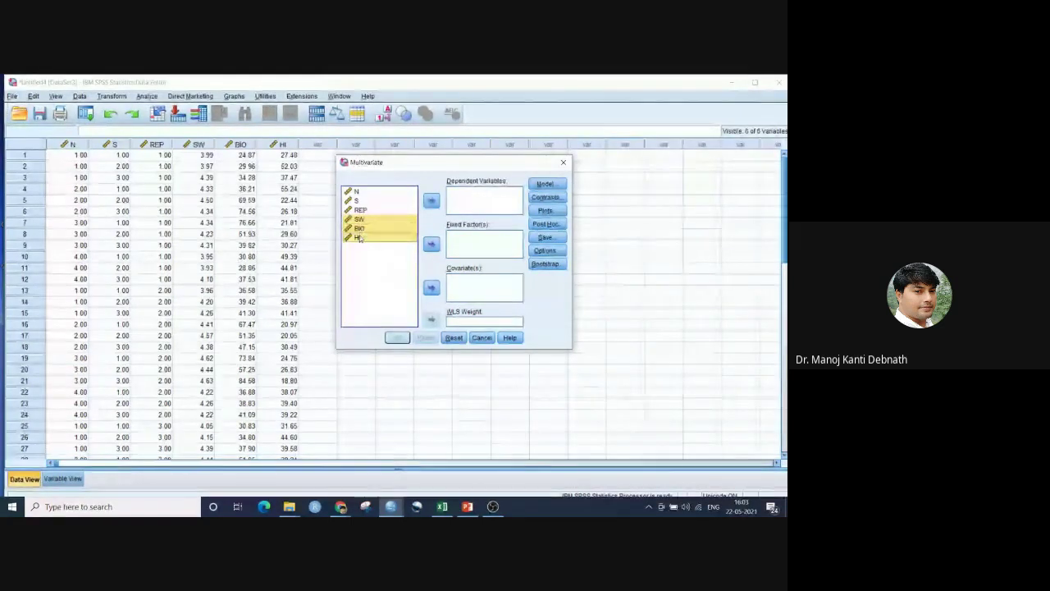
click(431, 200)
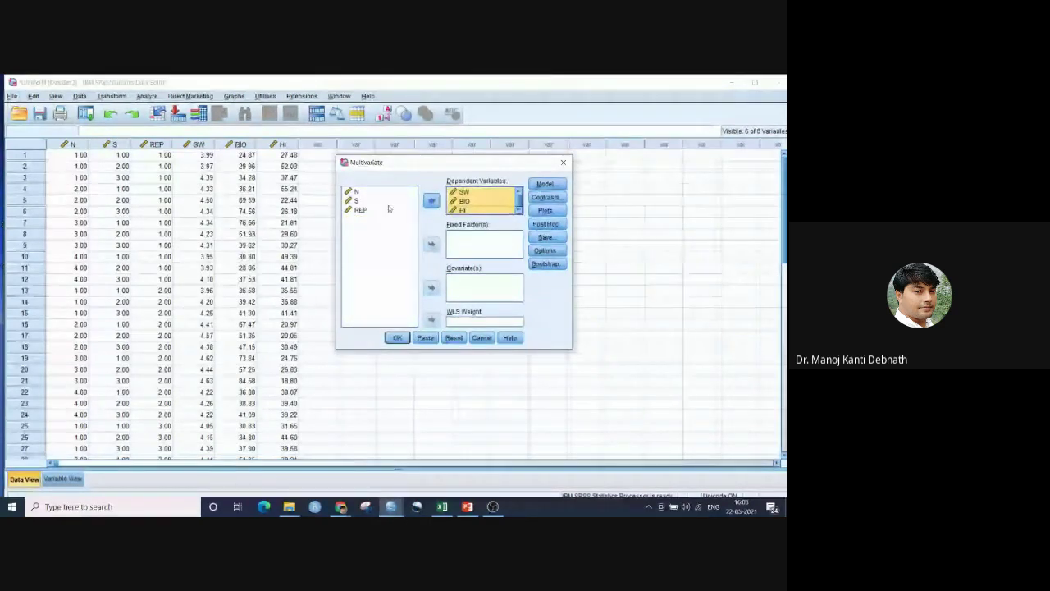
Assign N, S and REP as the fixed factors of the multivariate analysis
click(356, 191)
shift+click(360, 210)
click(432, 243)
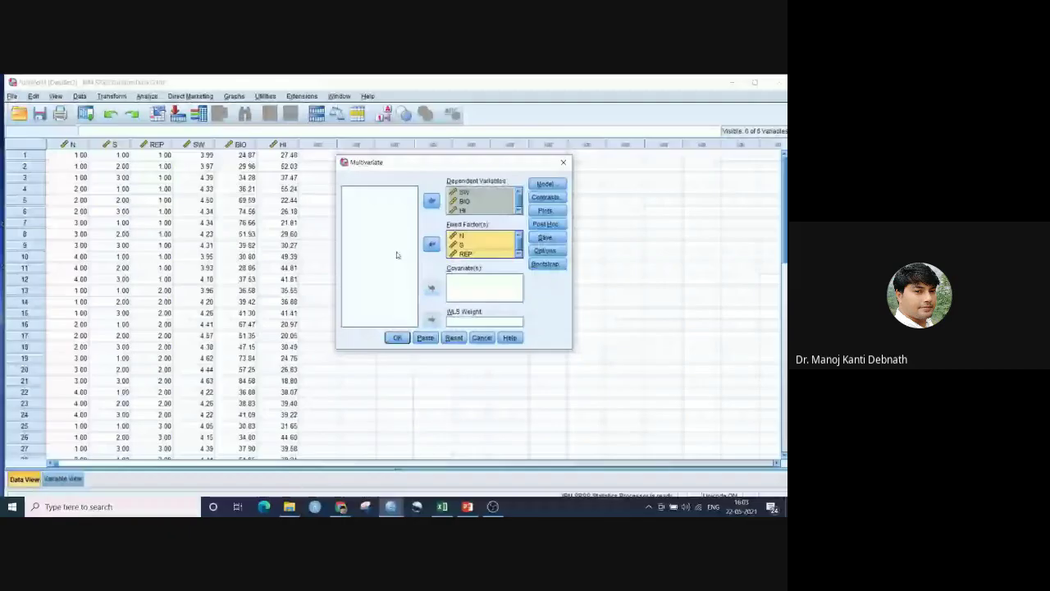
Specify a custom model for the multivariate analysis and add REP, N and S as single-factor terms
click(548, 185)
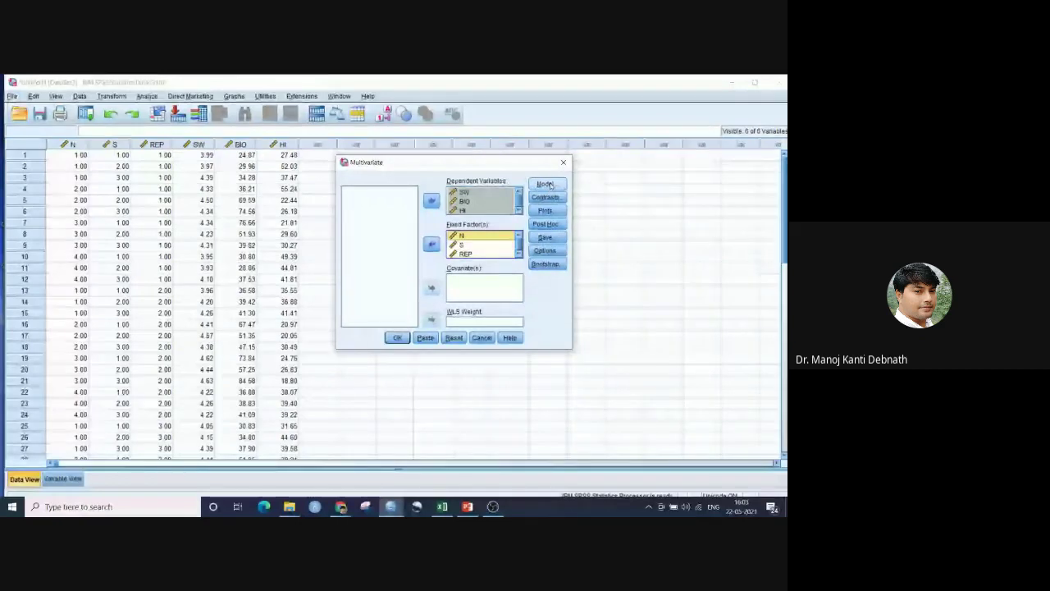
click(549, 184)
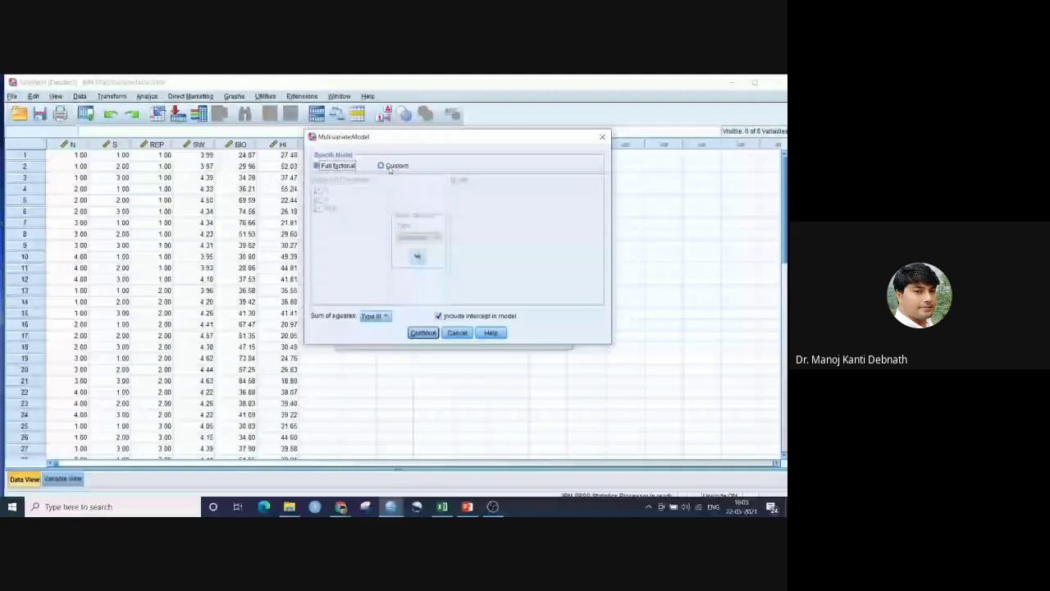
click(381, 166)
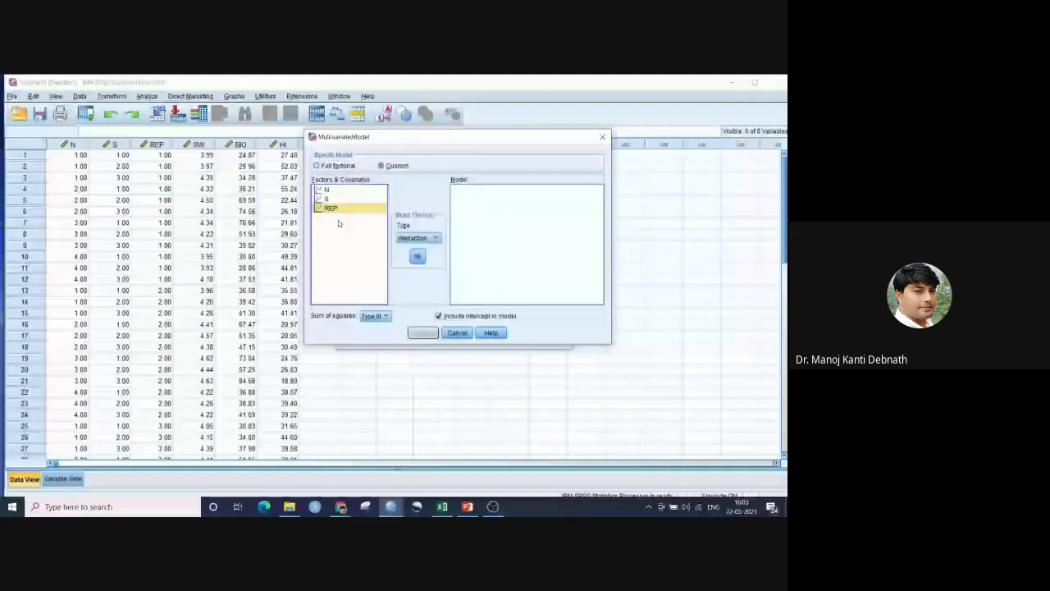
click(418, 257)
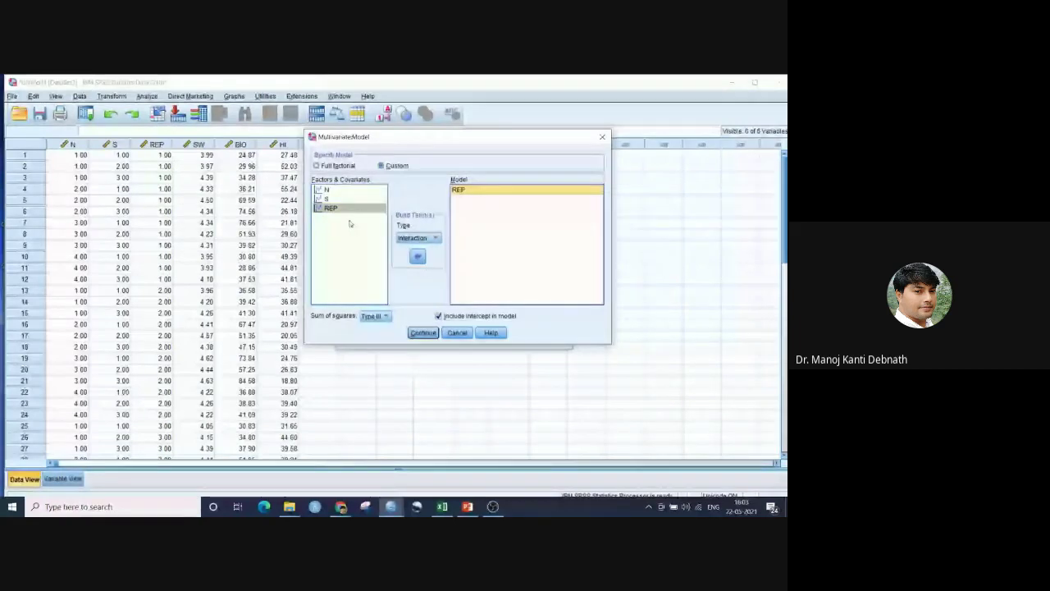
click(327, 190)
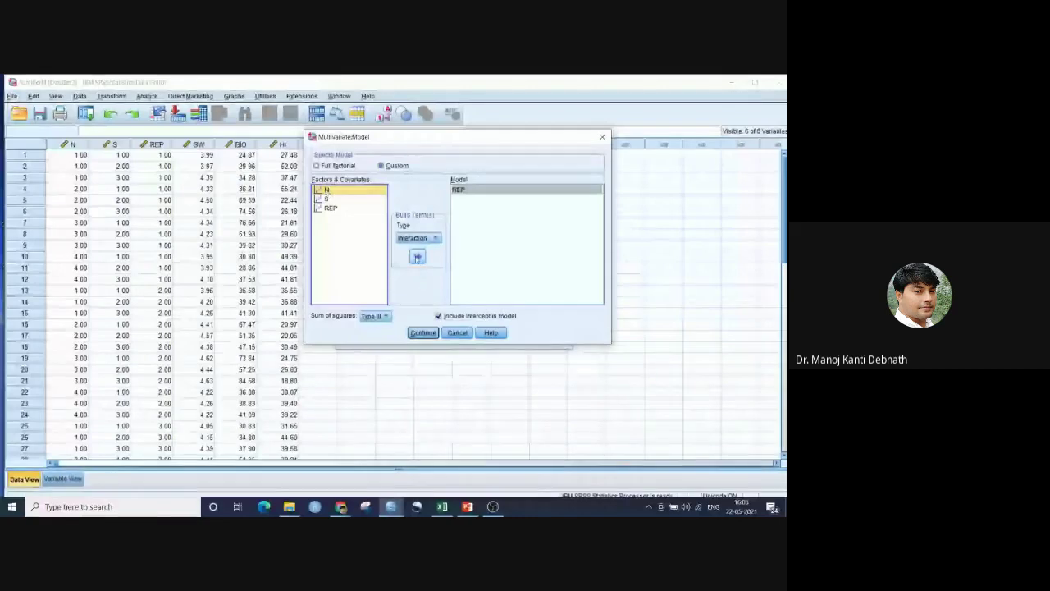
click(417, 257)
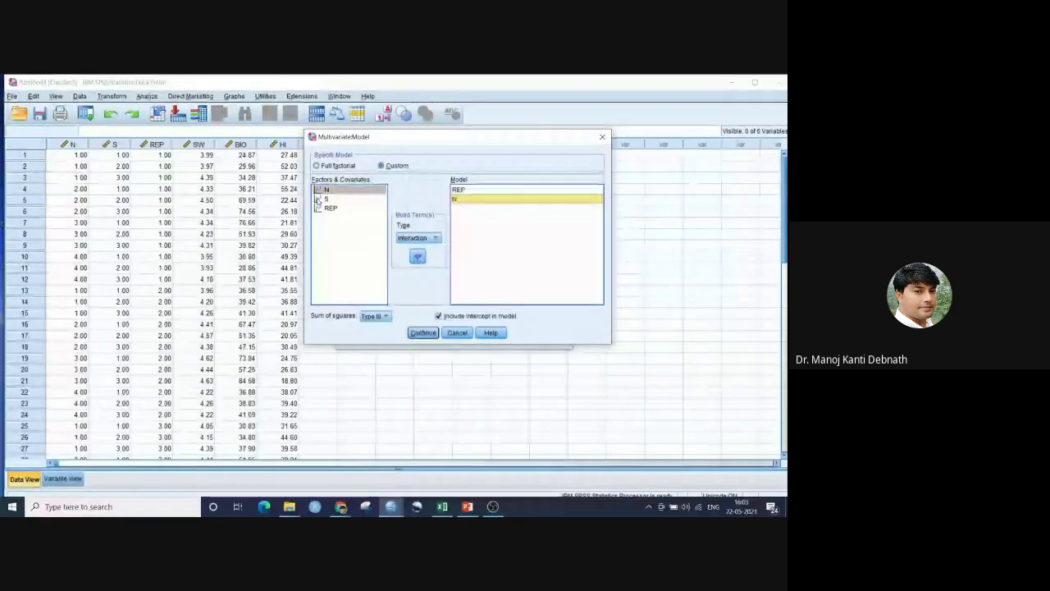
click(417, 257)
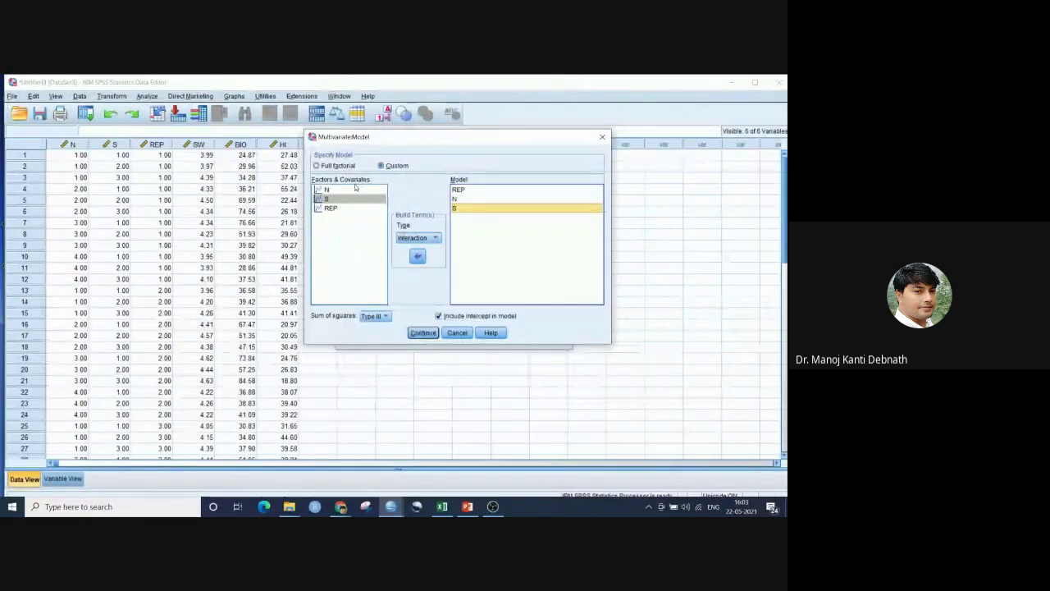
click(340, 218)
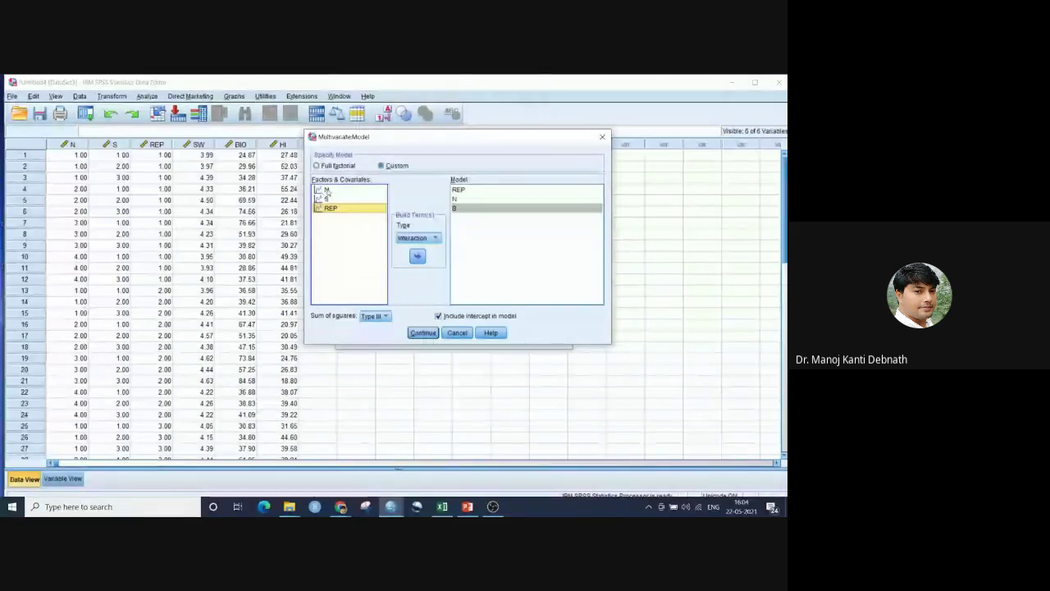
click(327, 190)
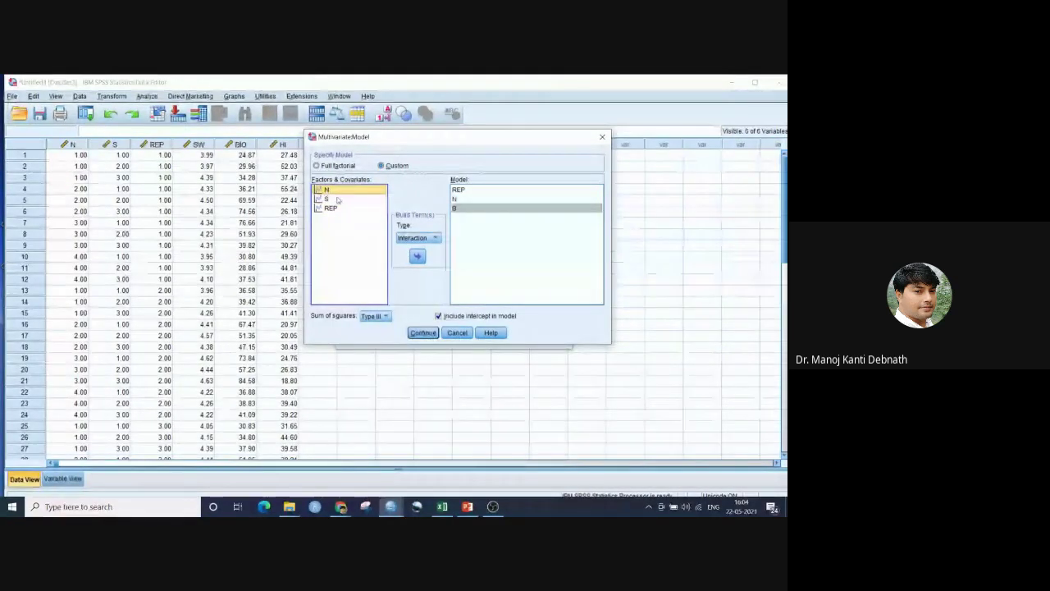
ctrl+click(326, 199)
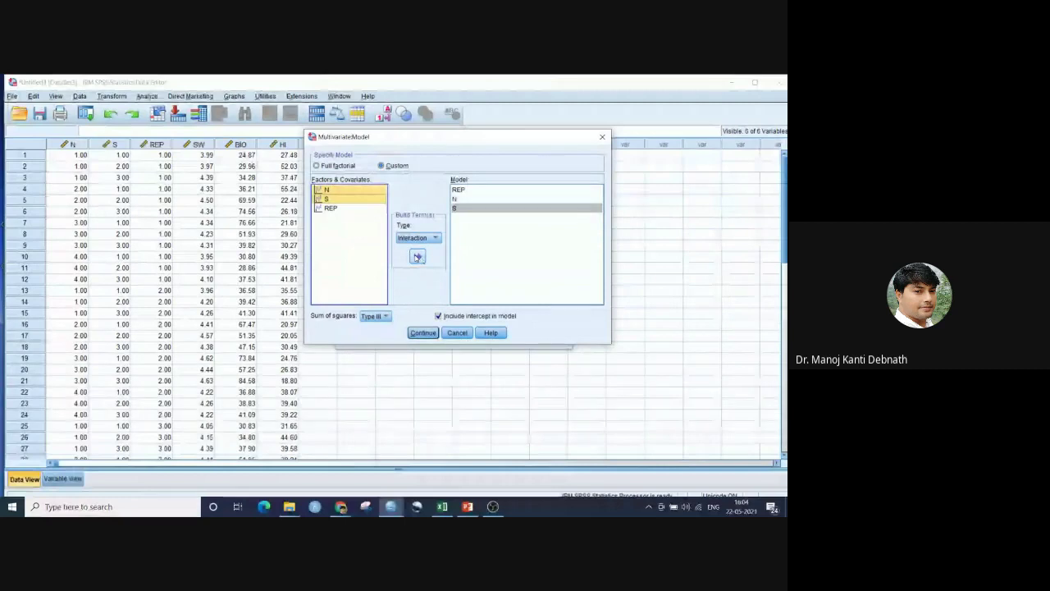
click(418, 257)
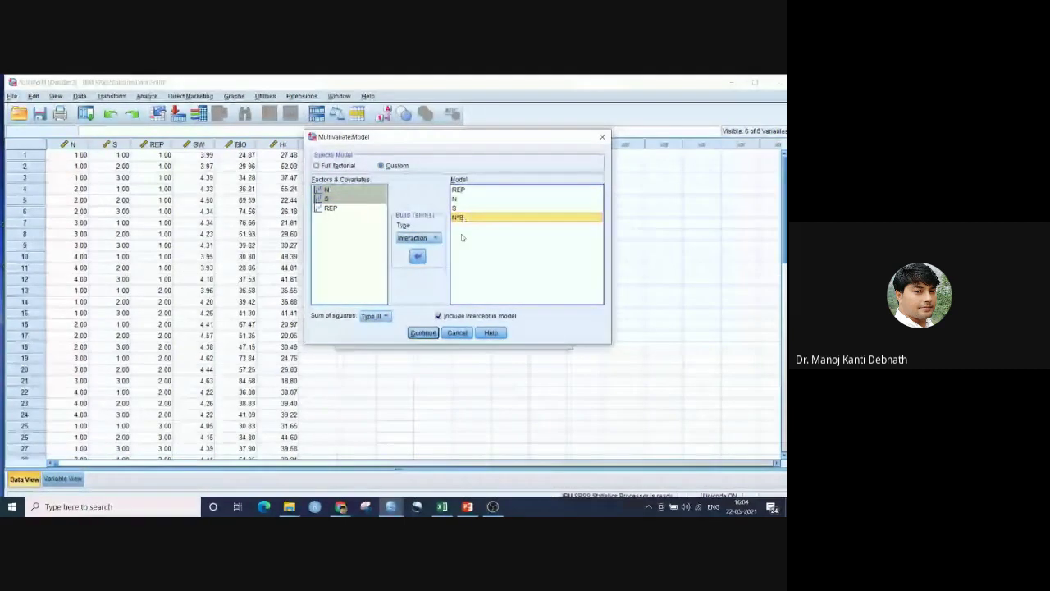
click(417, 257)
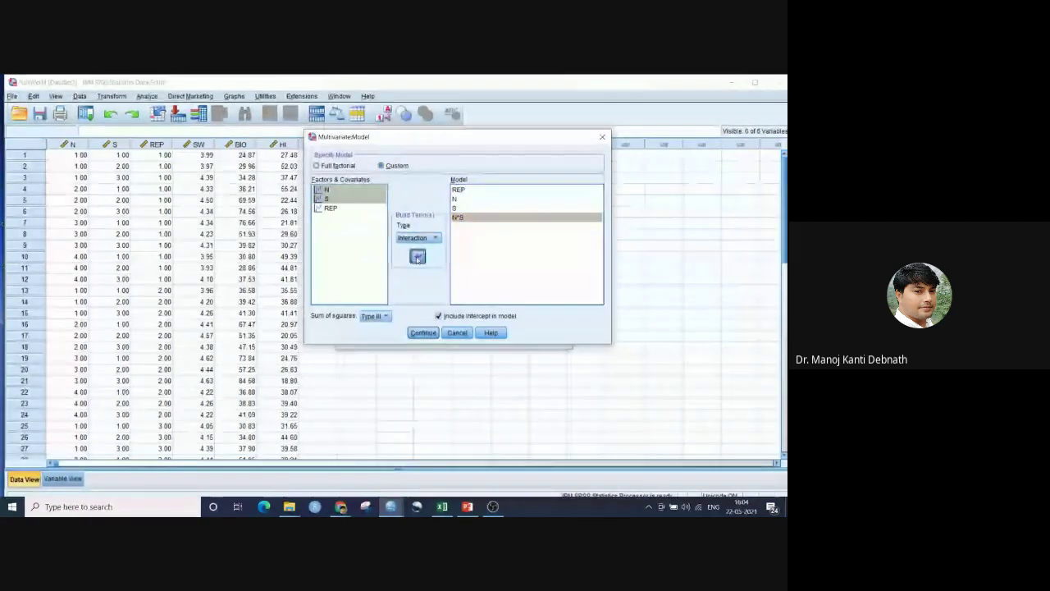
Add the N*S interaction term to the custom model and accept the model specification
click(331, 208)
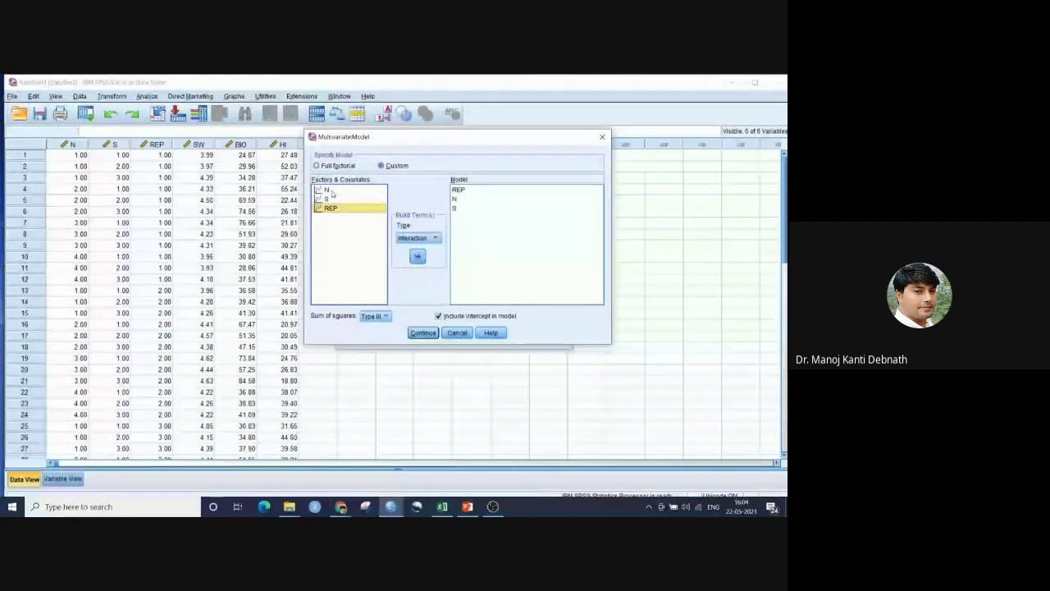
click(331, 192)
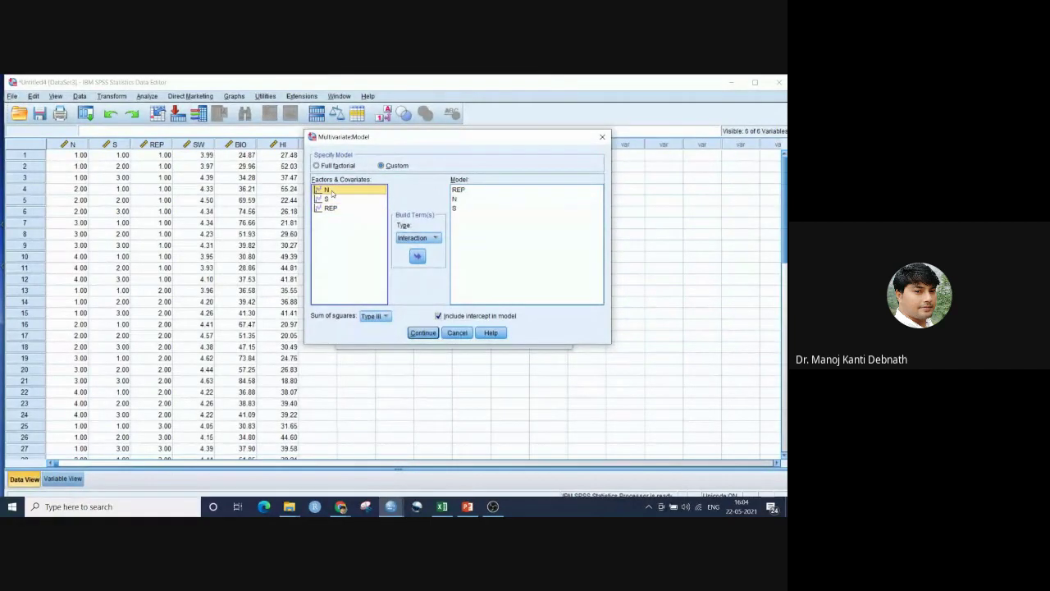
ctrl+click(327, 200)
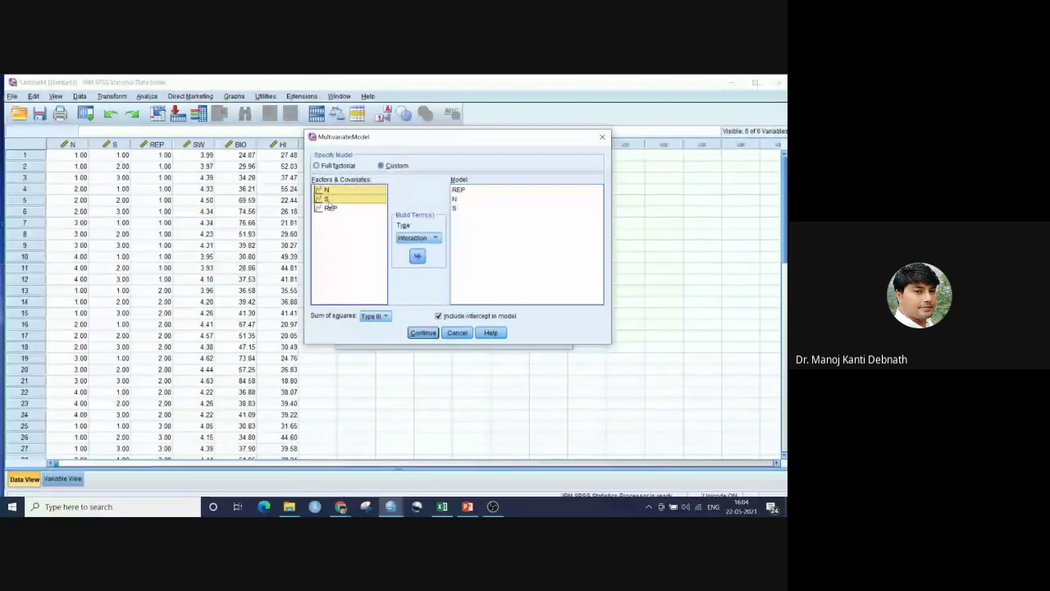
click(418, 256)
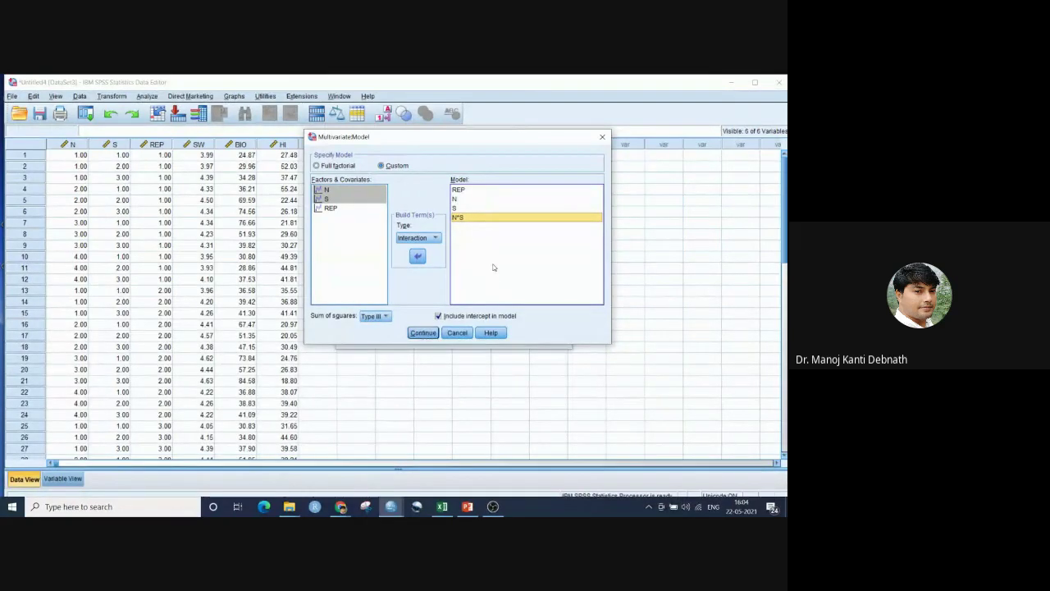
click(423, 333)
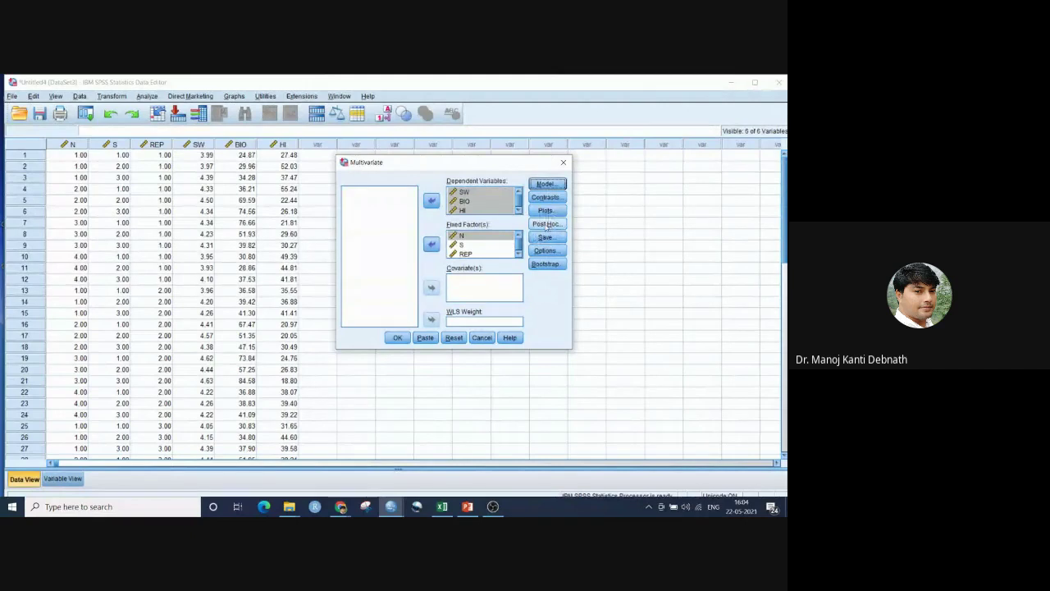
Set the multivariate options to display estimated marginal means for (OVERALL), N, S and N*S
click(546, 250)
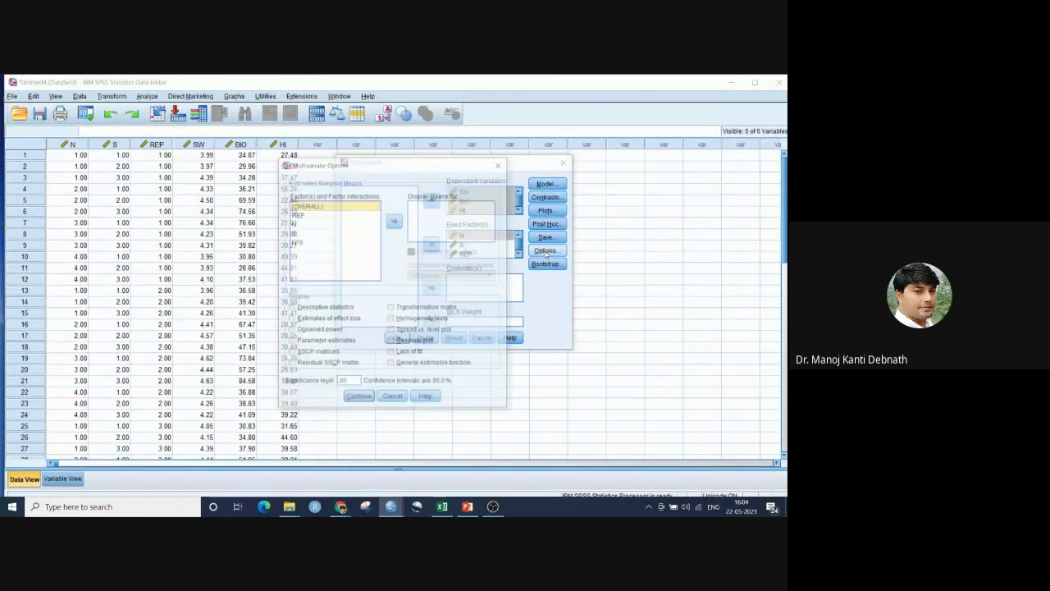
click(395, 220)
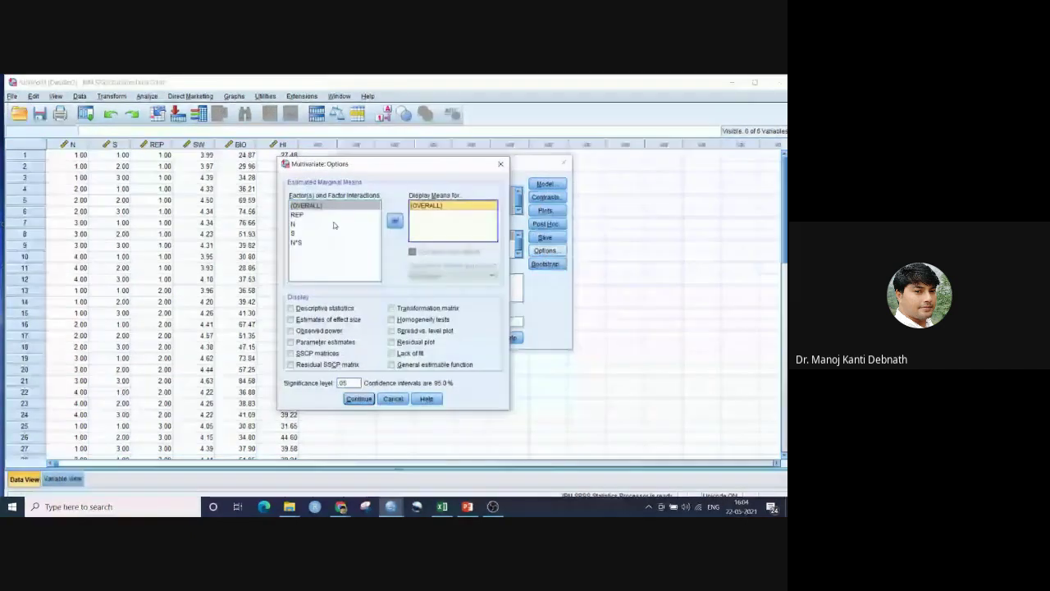
click(292, 224)
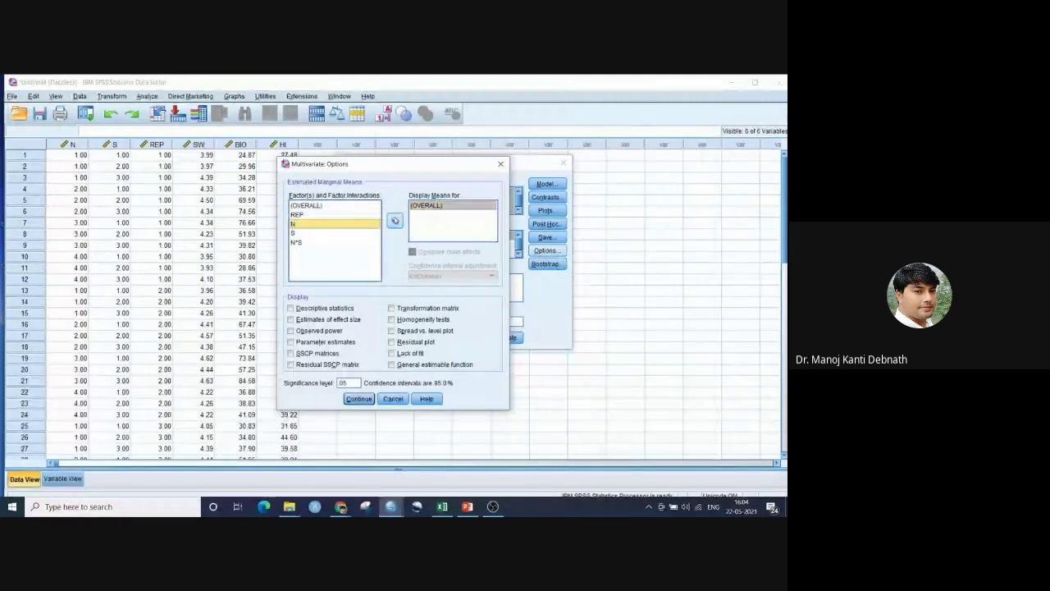
double_click(292, 224)
click(293, 234)
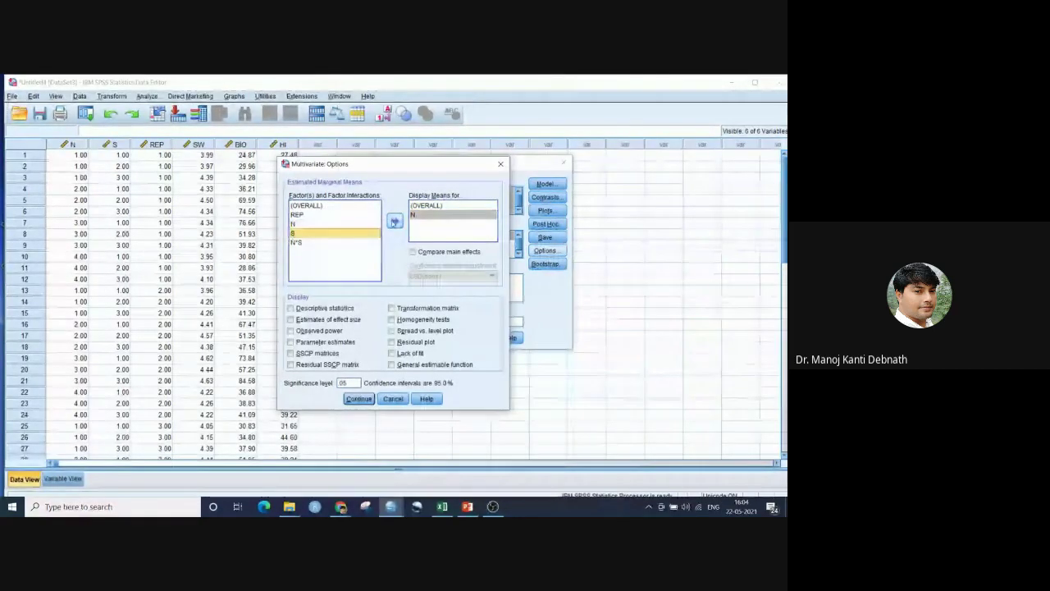
double_click(293, 234)
click(296, 243)
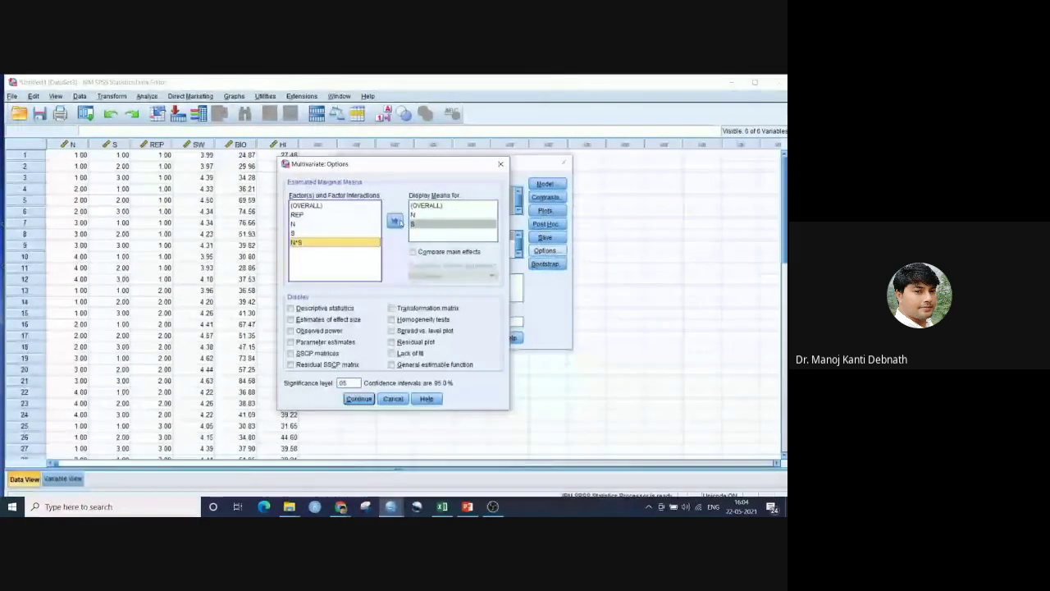
click(394, 221)
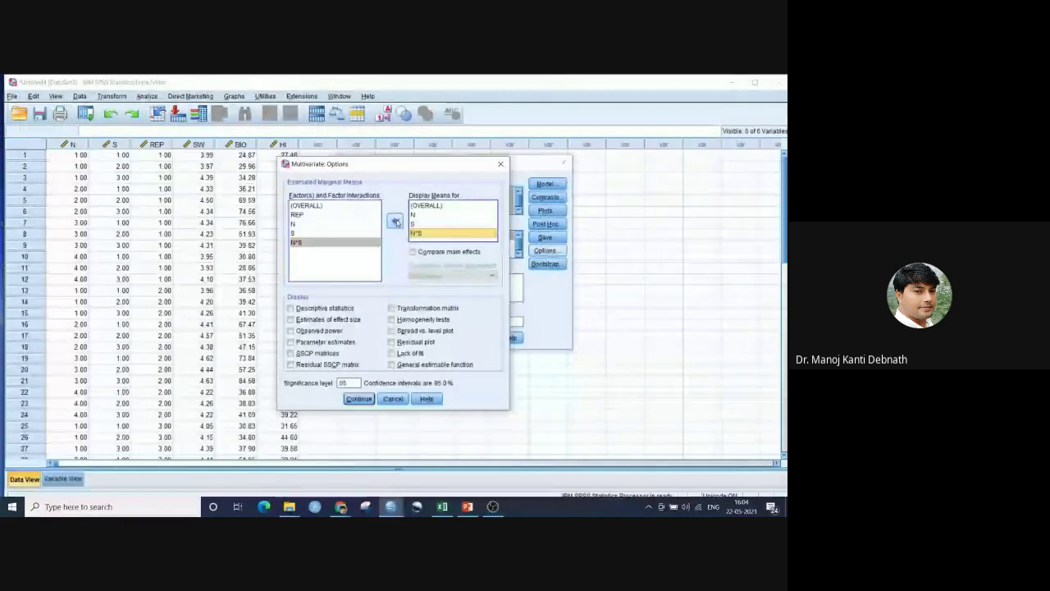
click(358, 398)
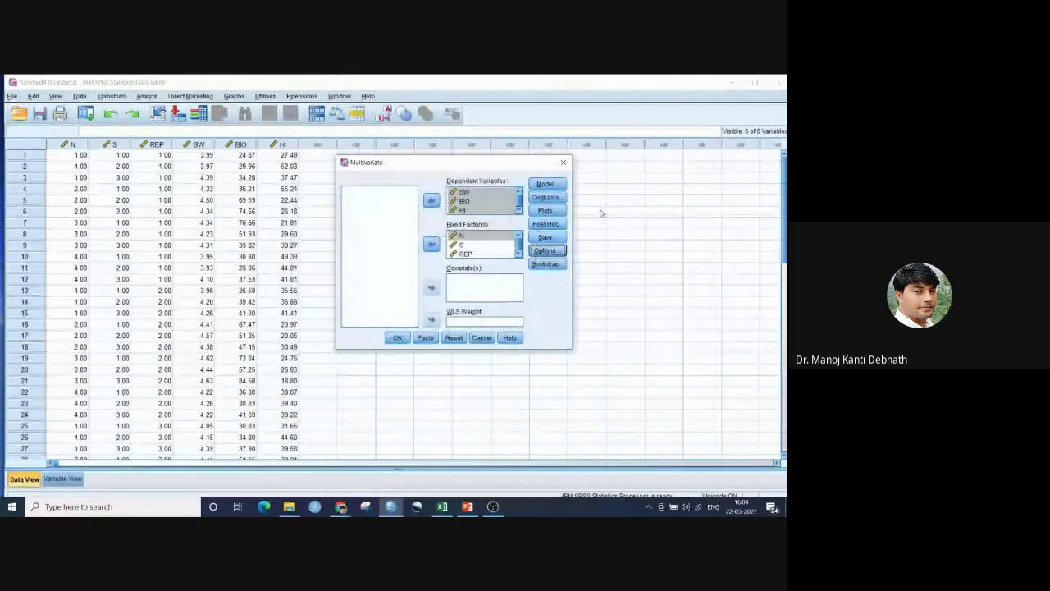
Request Duncan post hoc tests for factors N and S and run the multivariate analysis
click(546, 223)
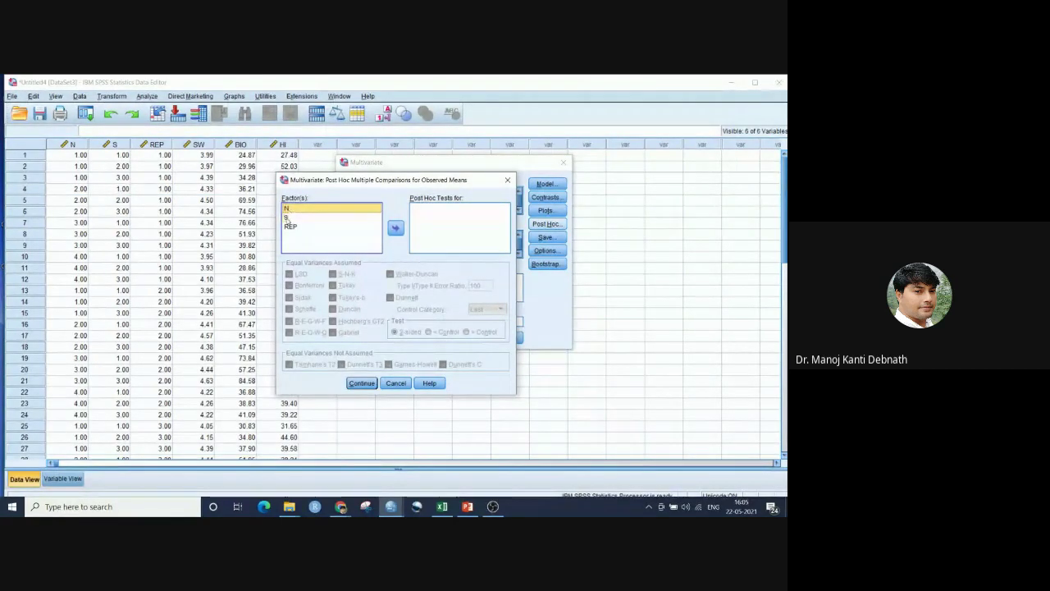
click(397, 229)
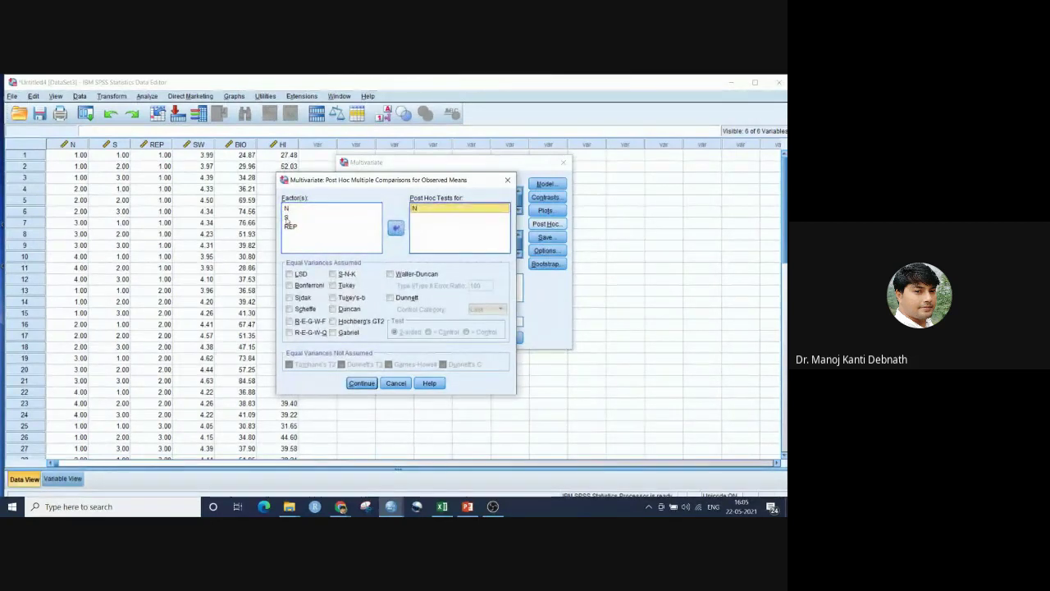
click(298, 218)
click(396, 228)
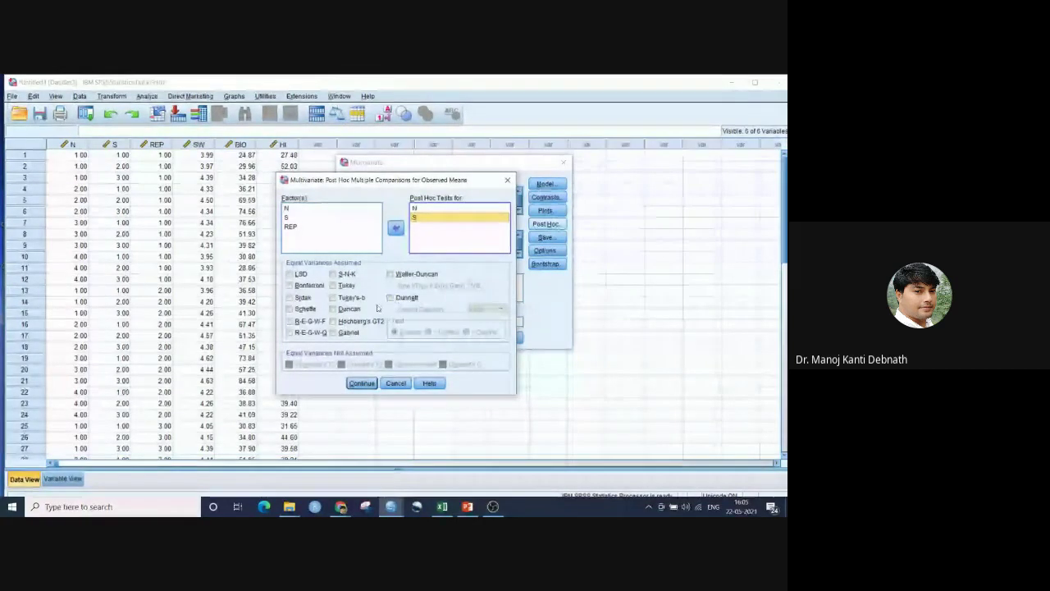
click(334, 309)
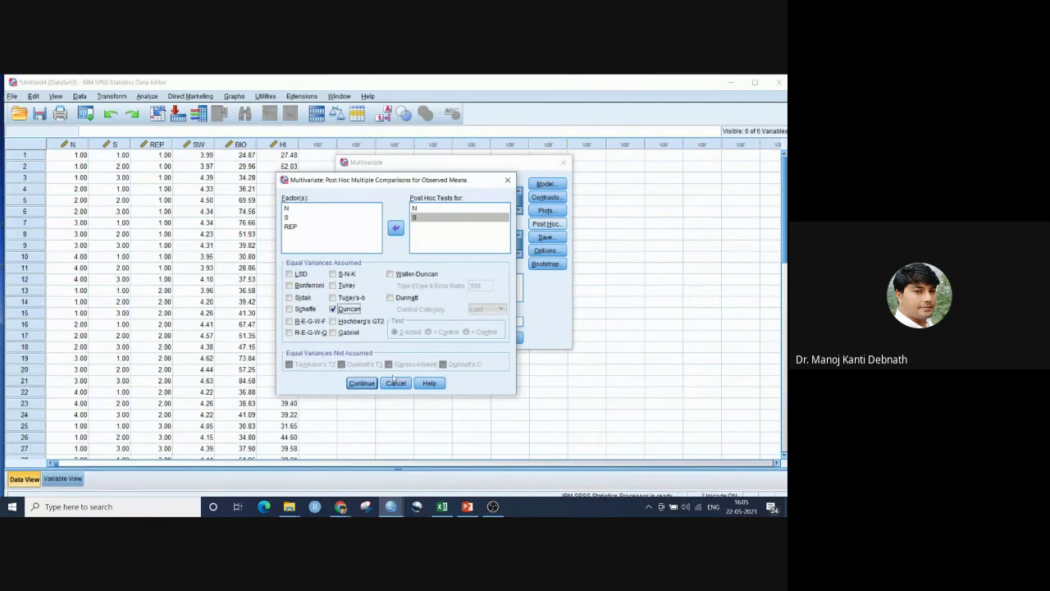
click(362, 383)
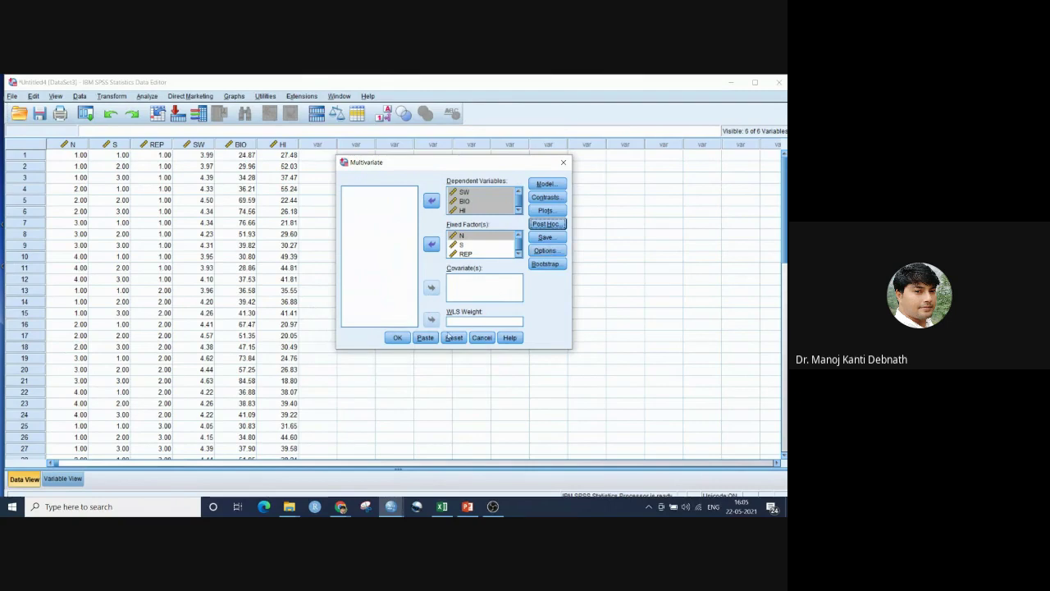
click(397, 337)
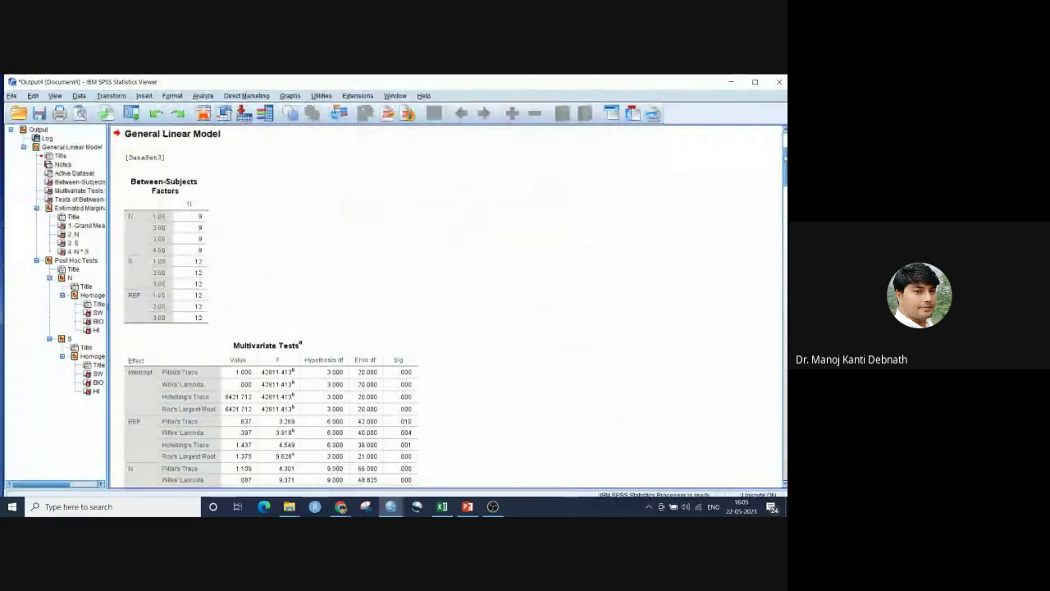
Examine the Tests of Between-Subjects Effects table for the significance of REP, N, S and N*S on SW, BIO and HI
scroll(380, 238, down, 1)
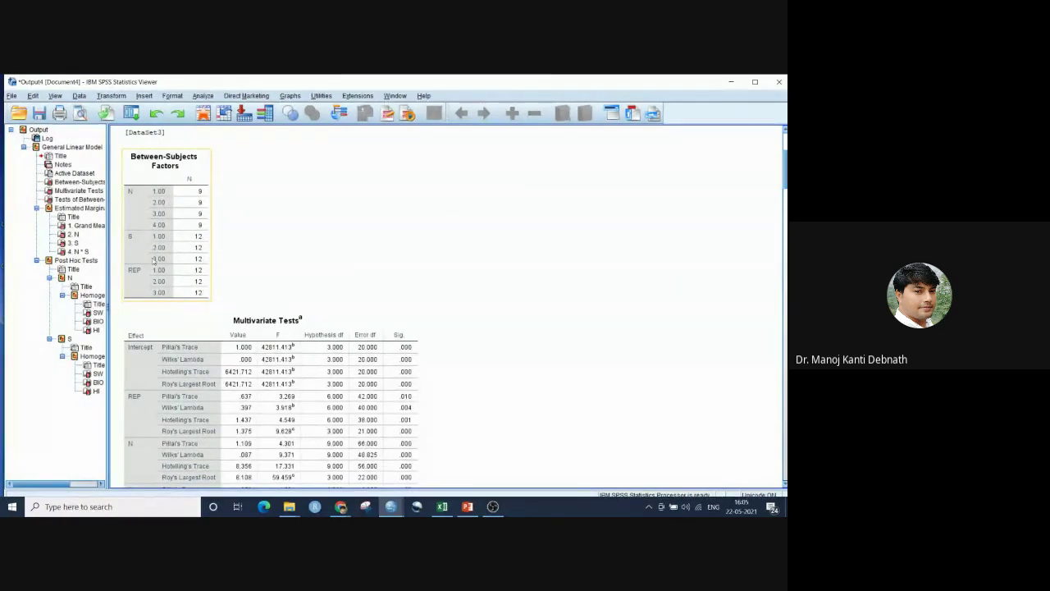
click(782, 217)
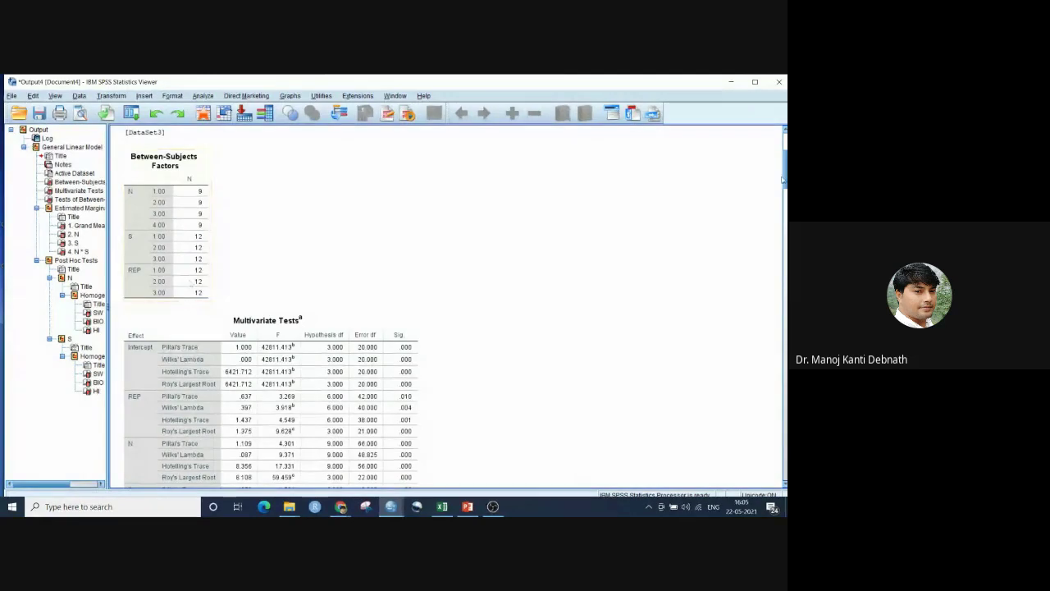
drag(784, 164, 782, 215)
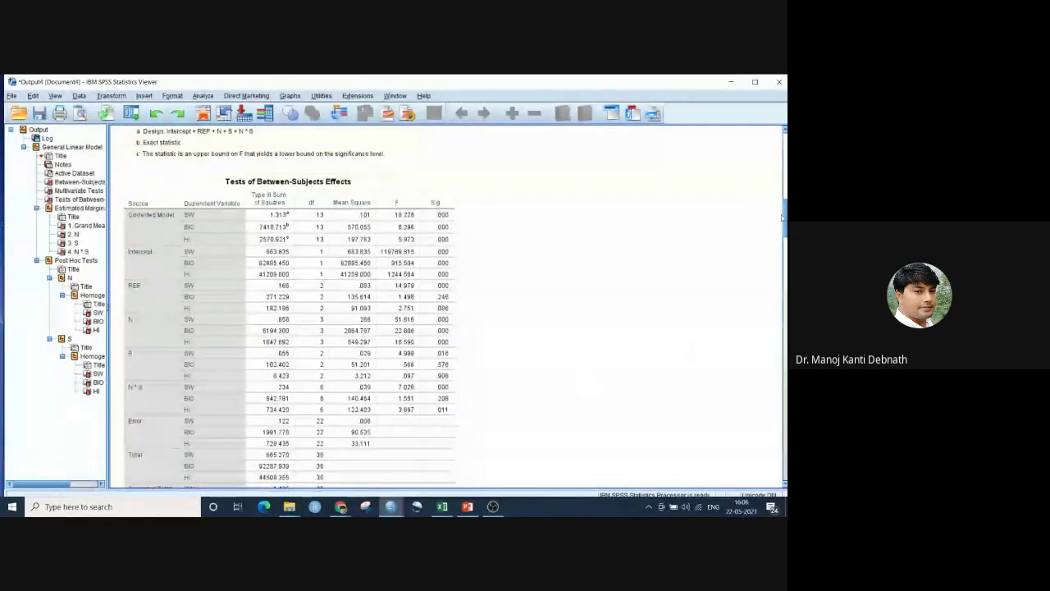
scroll(692, 356, down, 2)
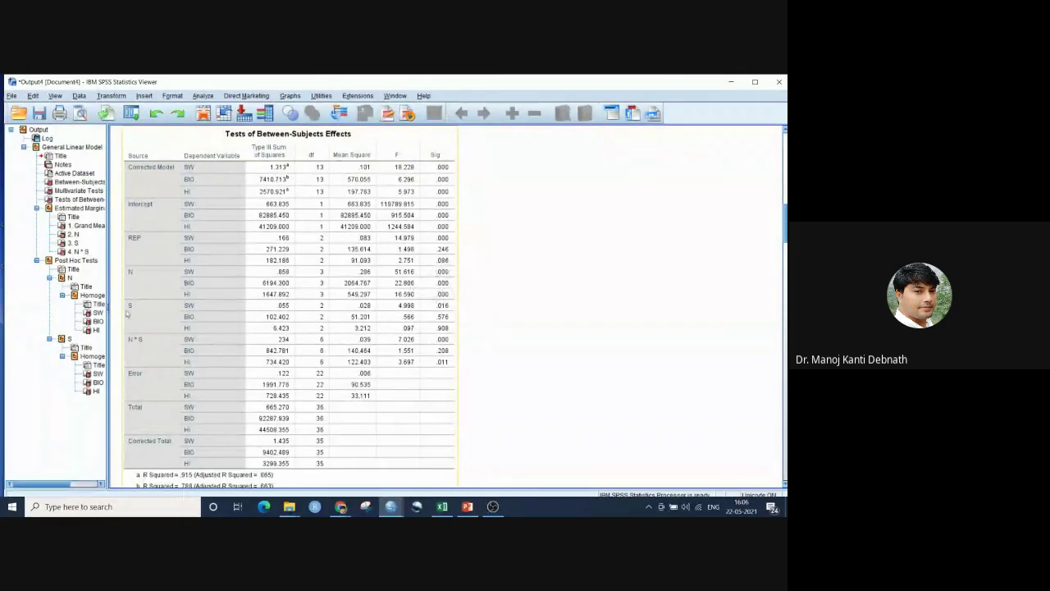
click(439, 322)
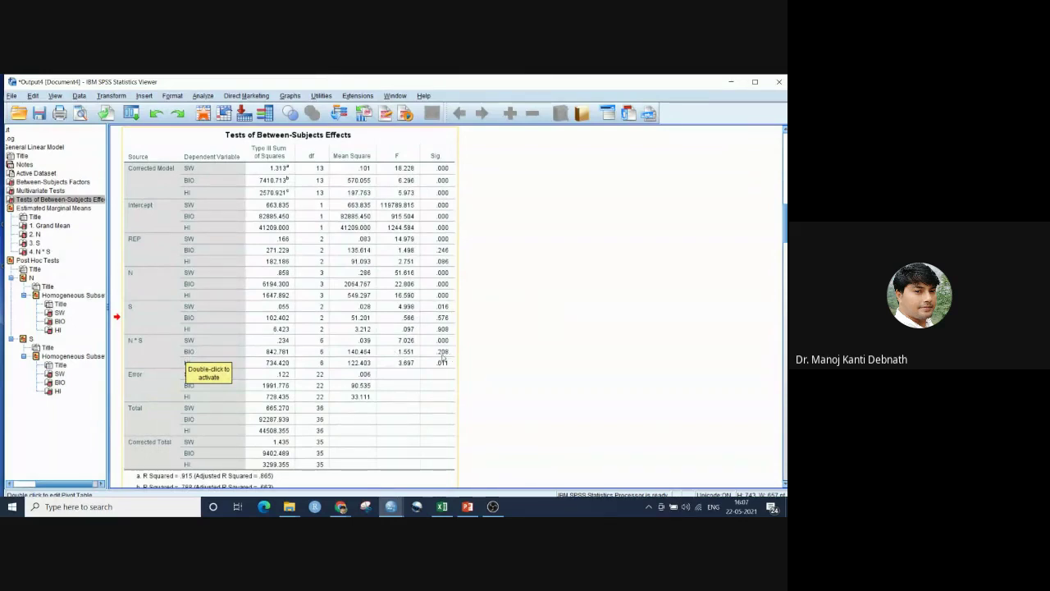
click(556, 356)
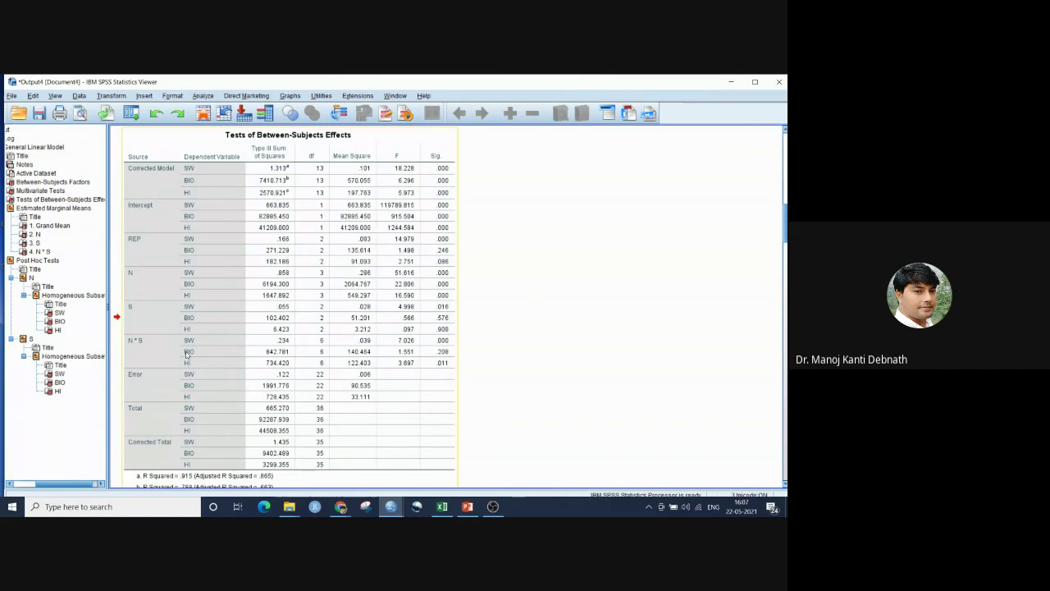
Examine the Duncan homogeneous subsets of factor N for SW, BIO and HI
drag(785, 203, 779, 346)
click(125, 272)
click(308, 343)
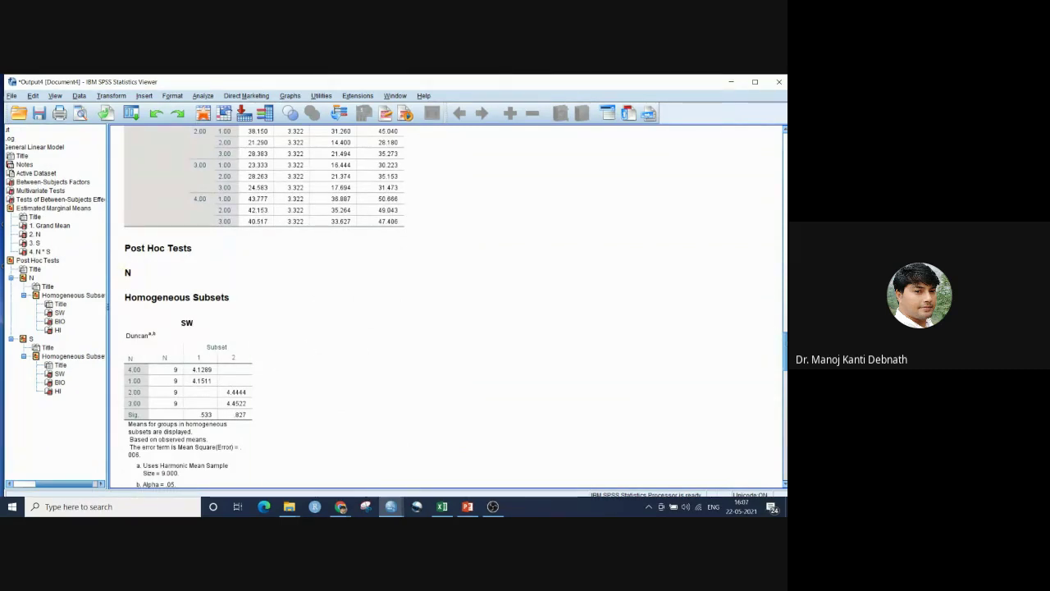
drag(785, 346, 785, 359)
click(221, 226)
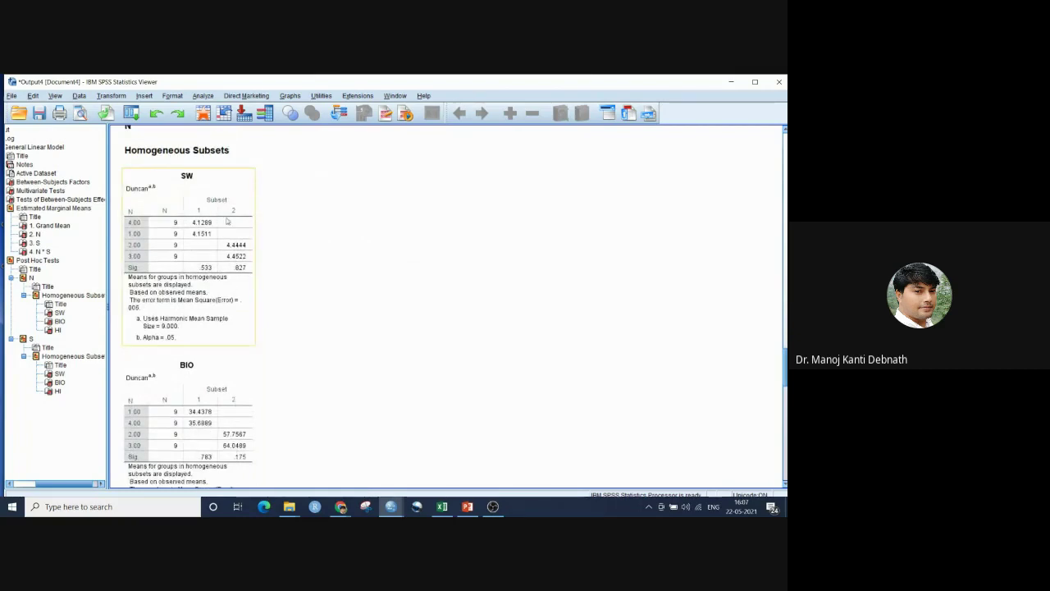
scroll(246, 246, down, 3)
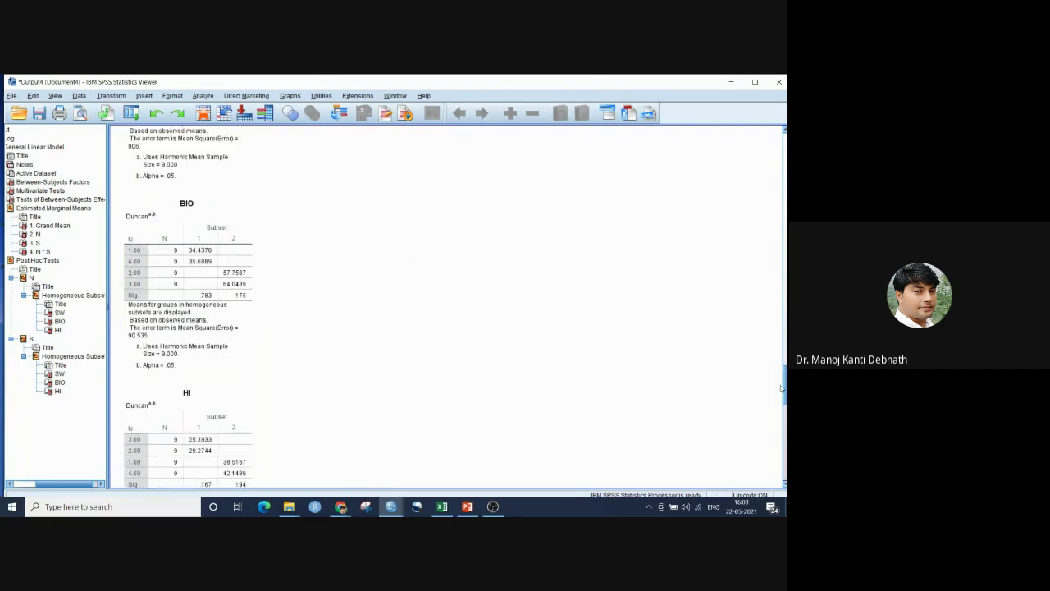
click(204, 251)
click(207, 451)
click(682, 345)
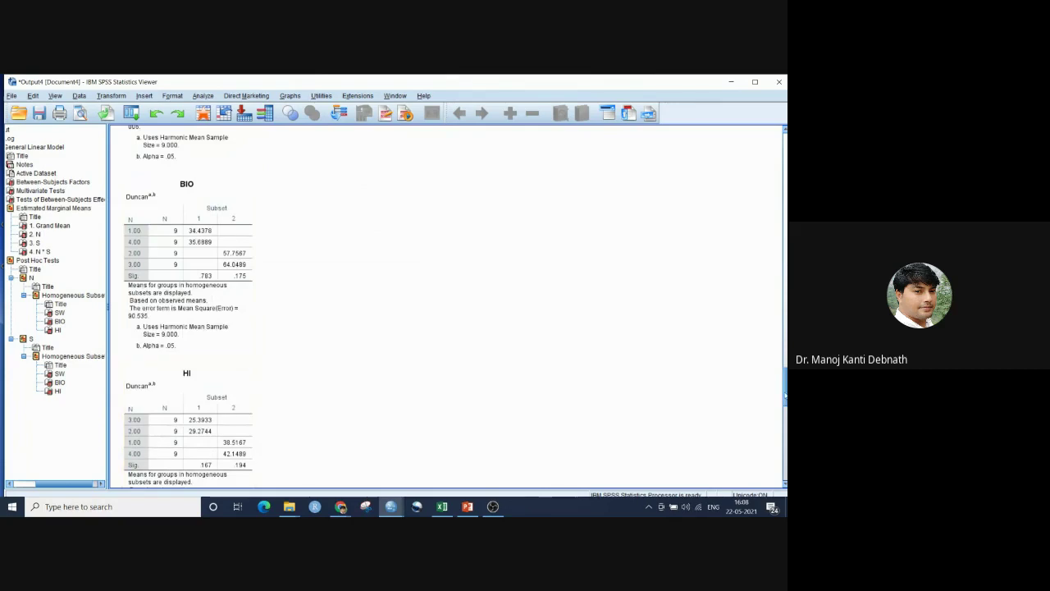
scroll(783, 404, down, 3)
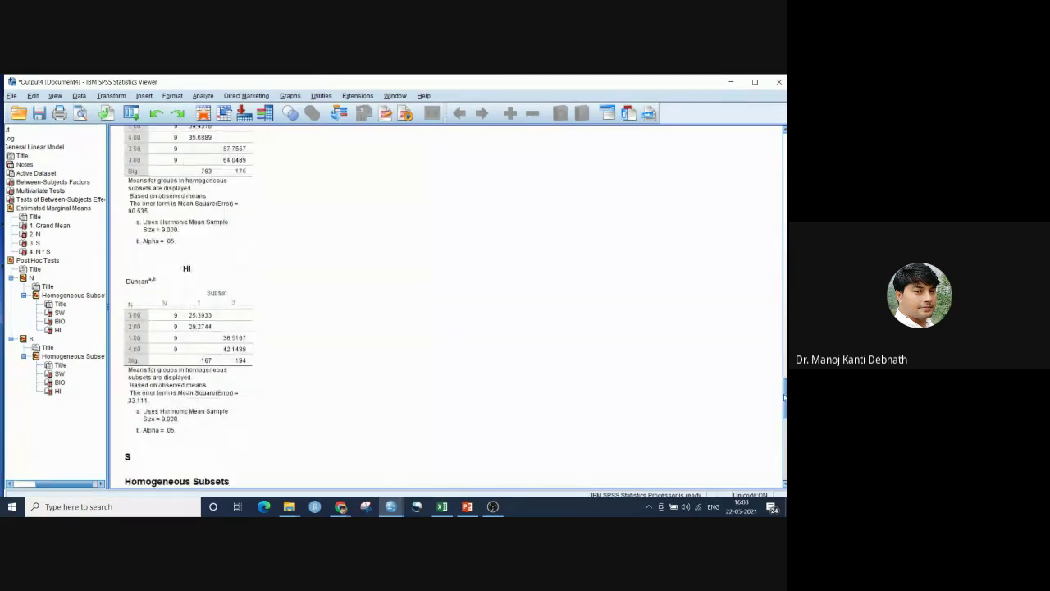
Examine the Duncan homogeneous subsets of factor S for SW, BIO and HI
scroll(783, 403, down, 1)
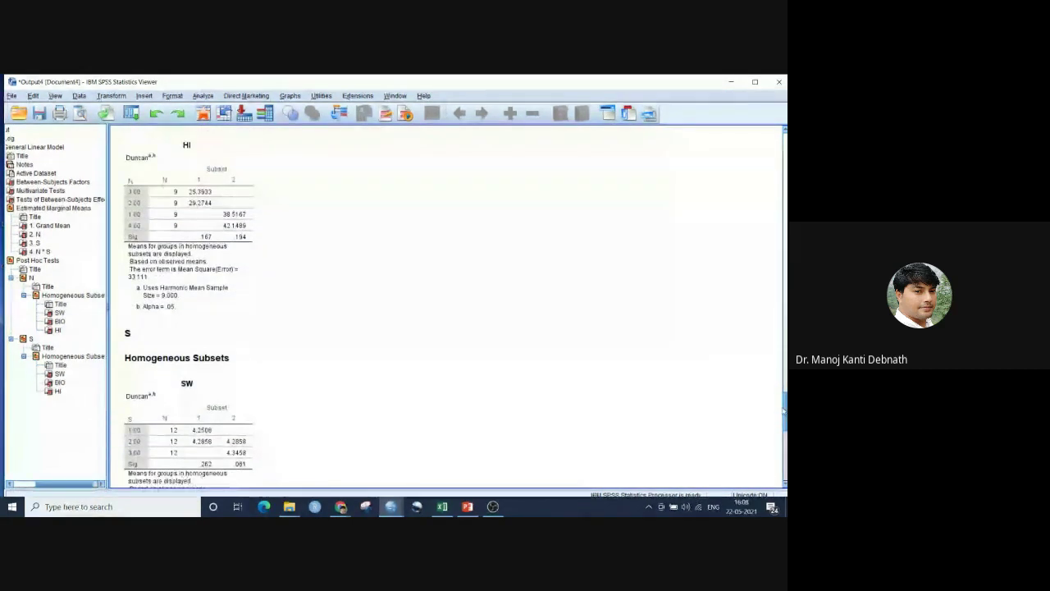
scroll(784, 410, down, 1)
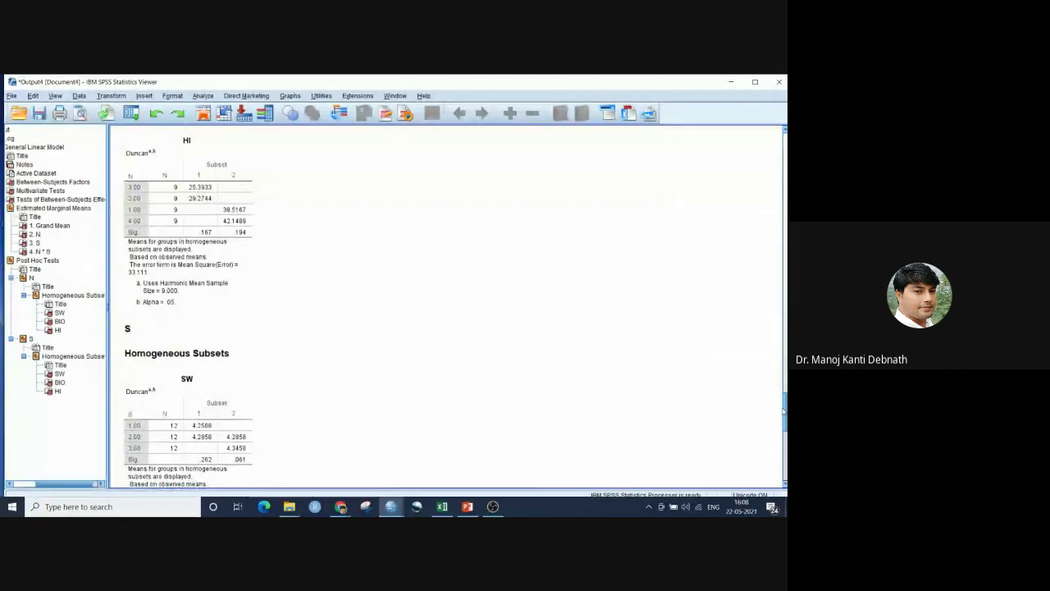
drag(784, 410, 785, 440)
click(178, 329)
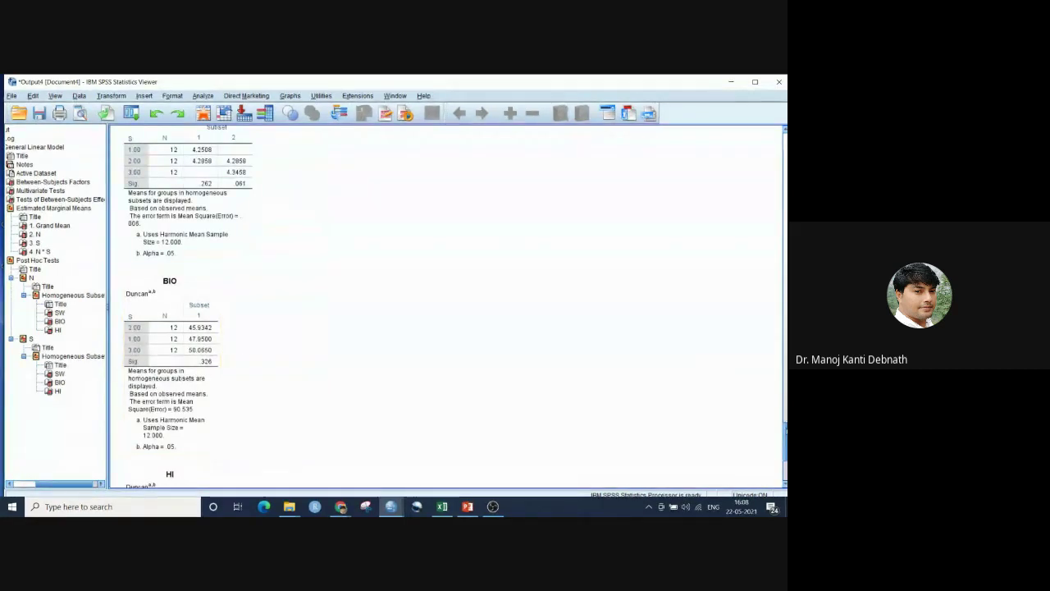
scroll(401, 421, down, 3)
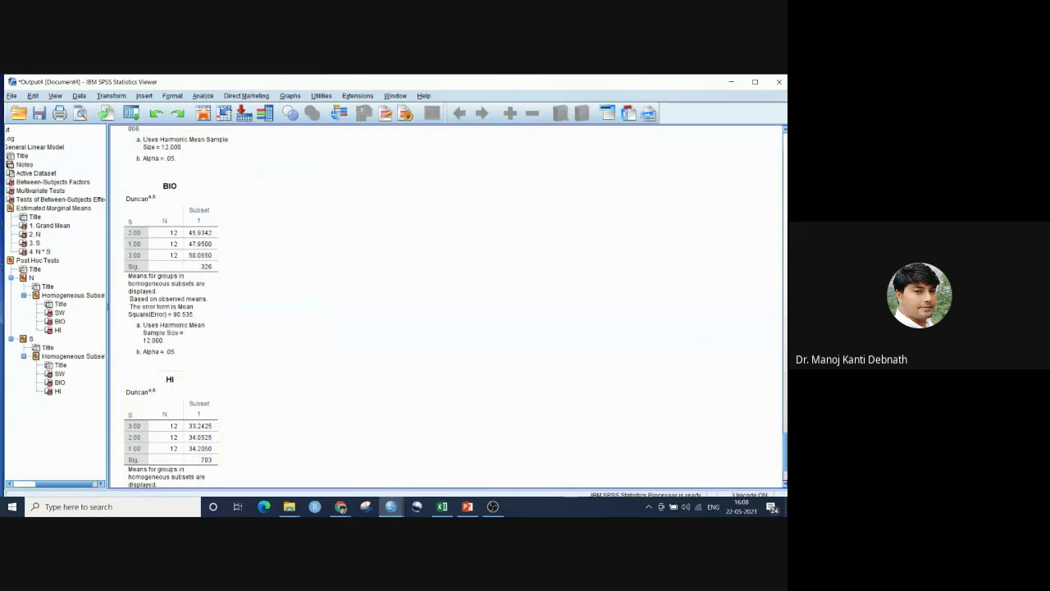
scroll(786, 427, down, 1)
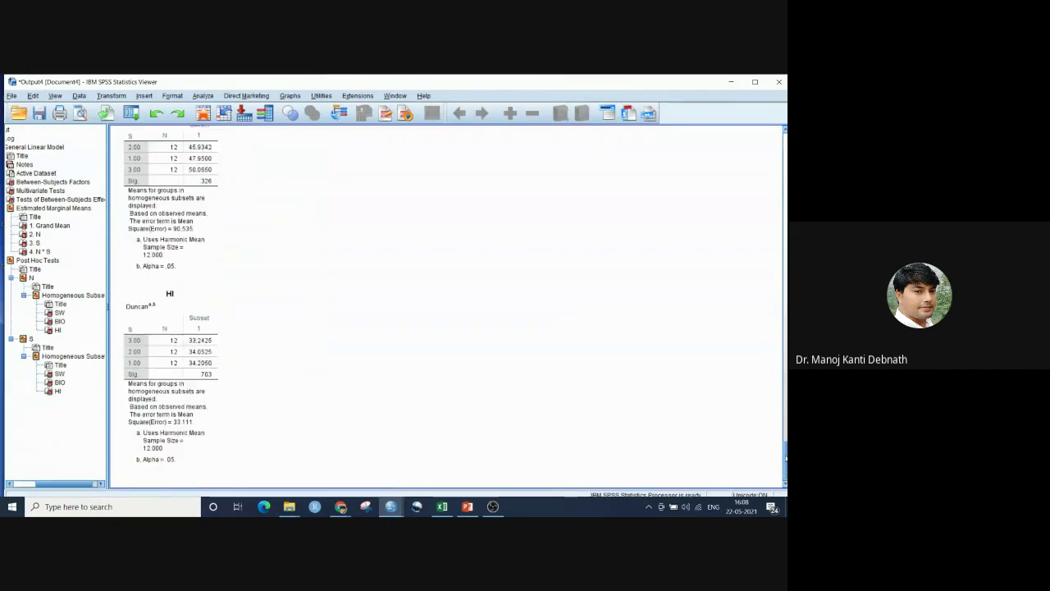
Review the estimated marginal means and standard errors of N and S, and recheck the significance of S in the between-subjects effects table
scroll(785, 427, up, 5)
drag(785, 427, 781, 277)
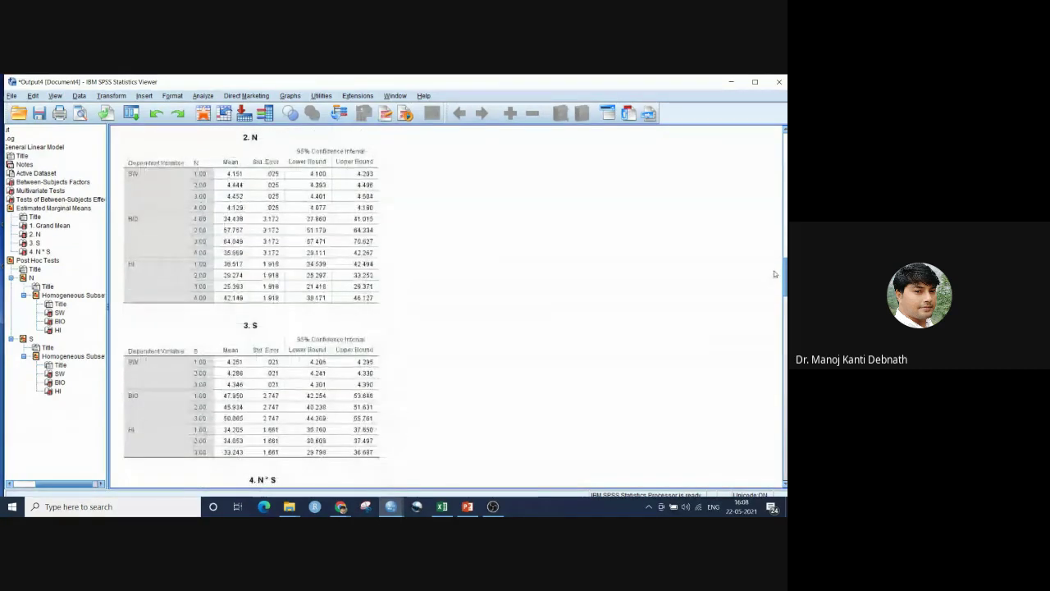
click(261, 369)
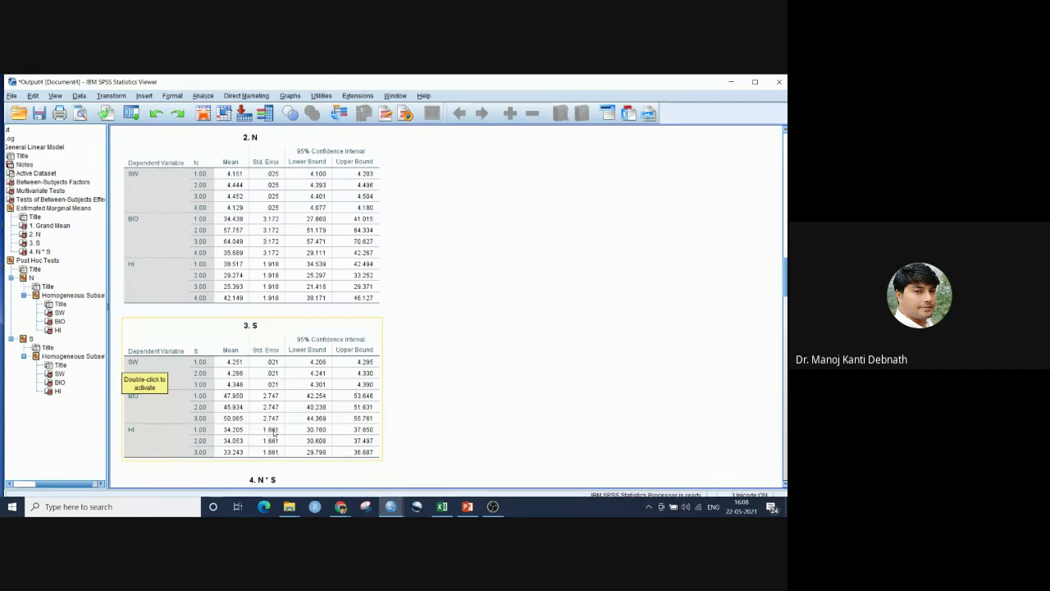
click(246, 300)
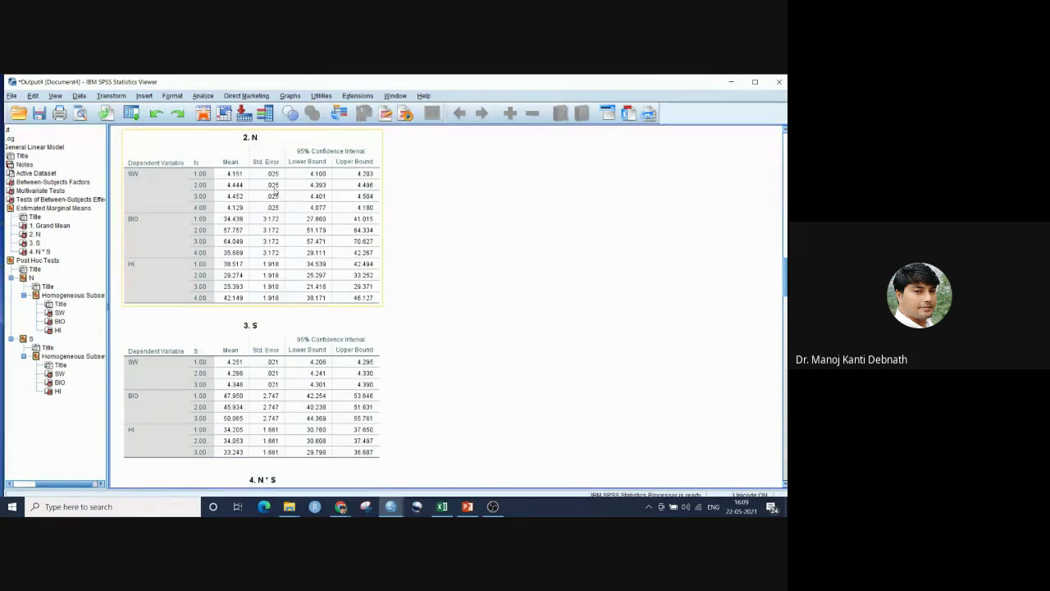
click(774, 351)
drag(783, 281, 775, 225)
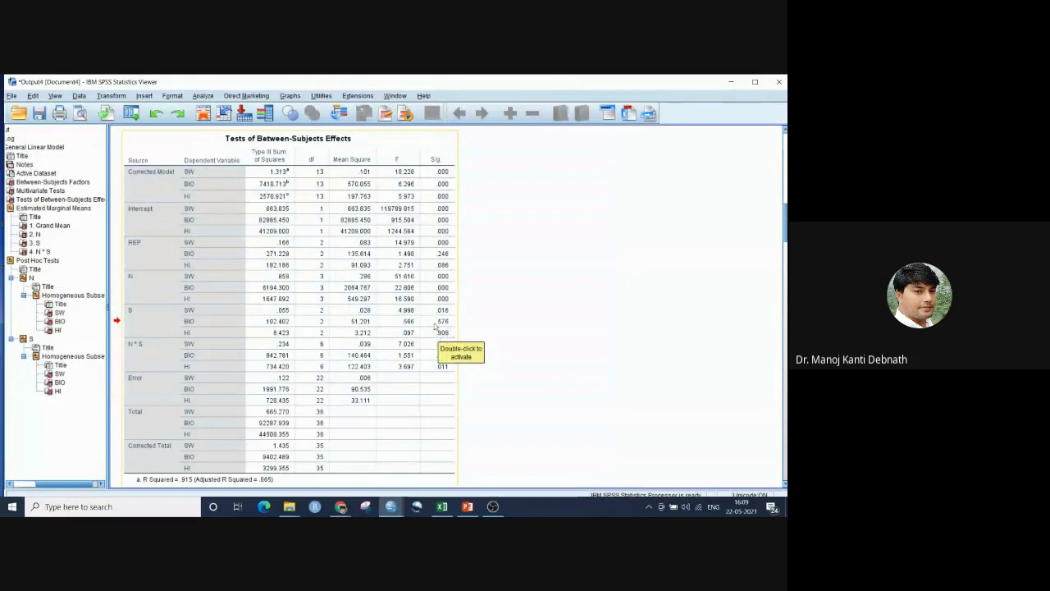
double_click(436, 312)
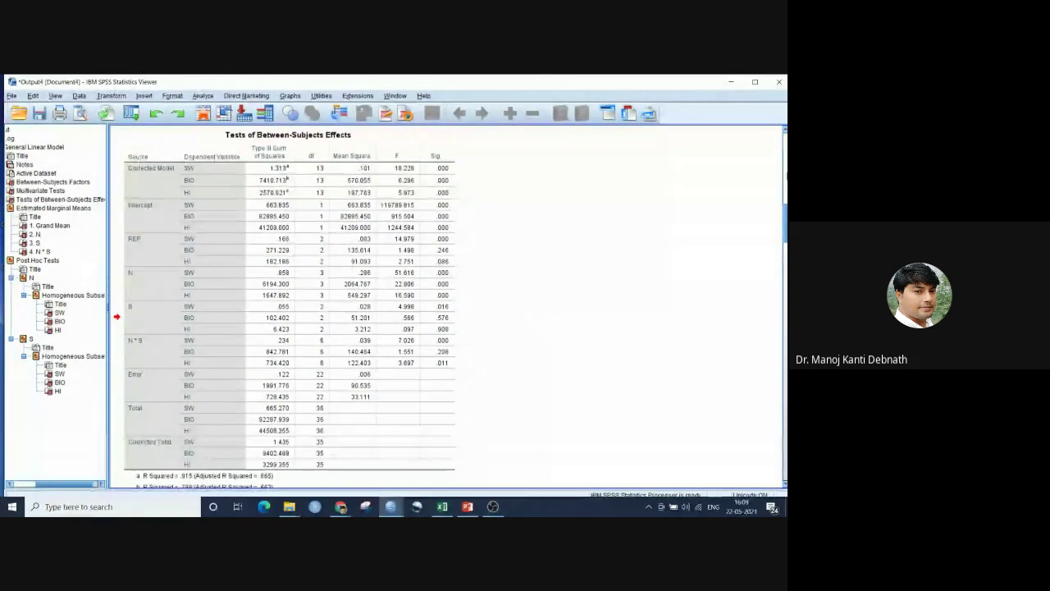
Close the output document of the factorial analysis without saving it
drag(785, 221, 731, 124)
click(779, 81)
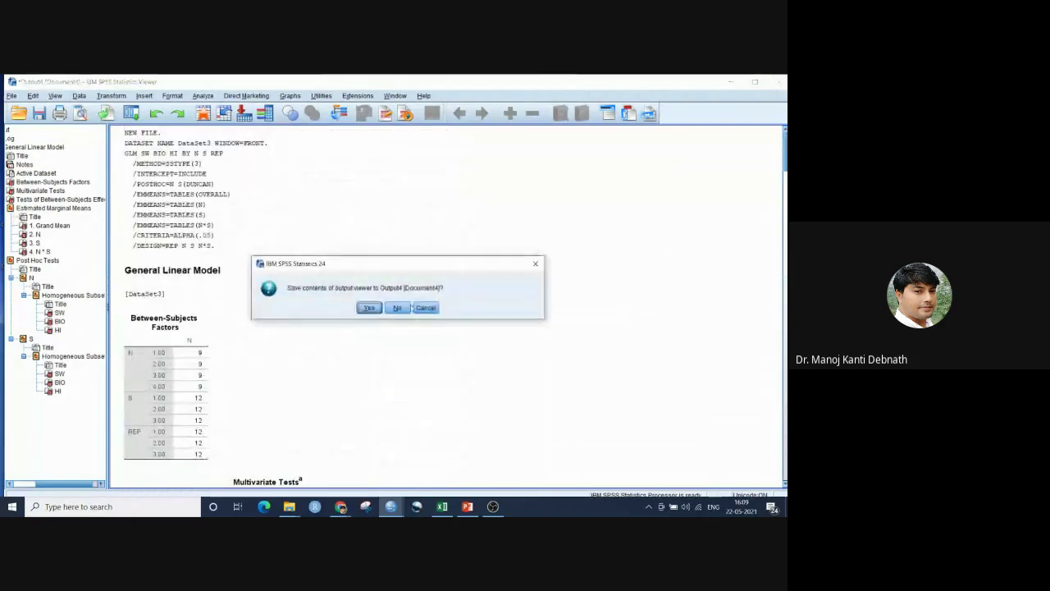
click(404, 312)
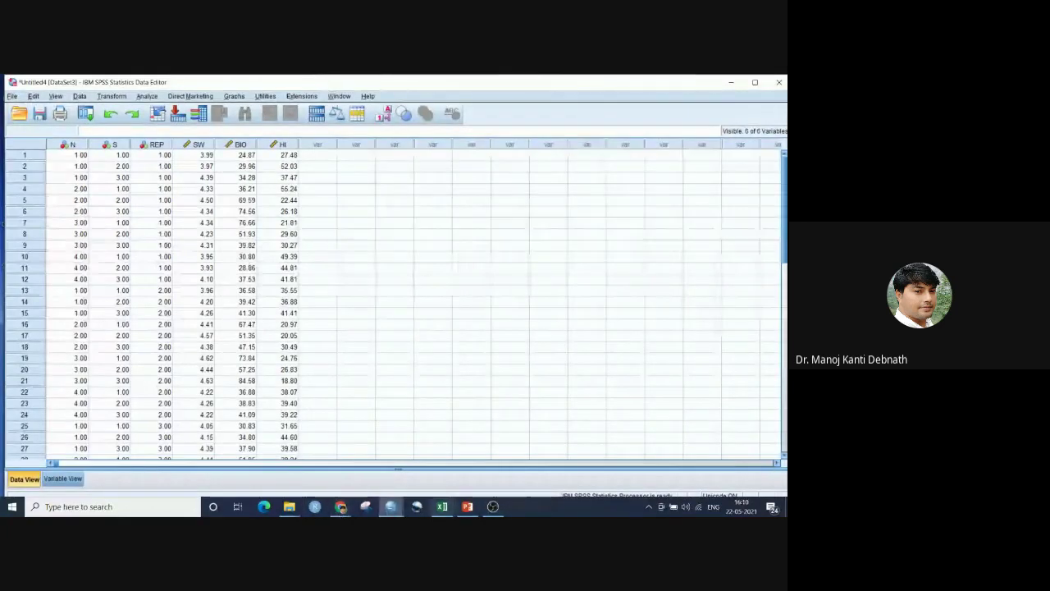
Switch to the Practical Data.xlsx workbook in Excel and go from the Factorial data to the Split-Plot sheet
click(443, 508)
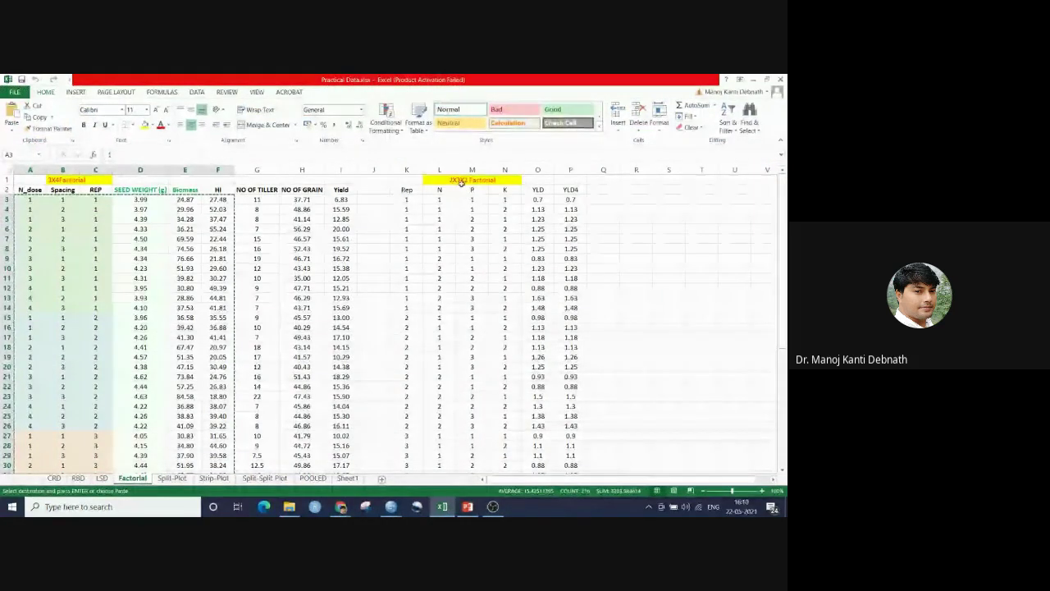
click(677, 233)
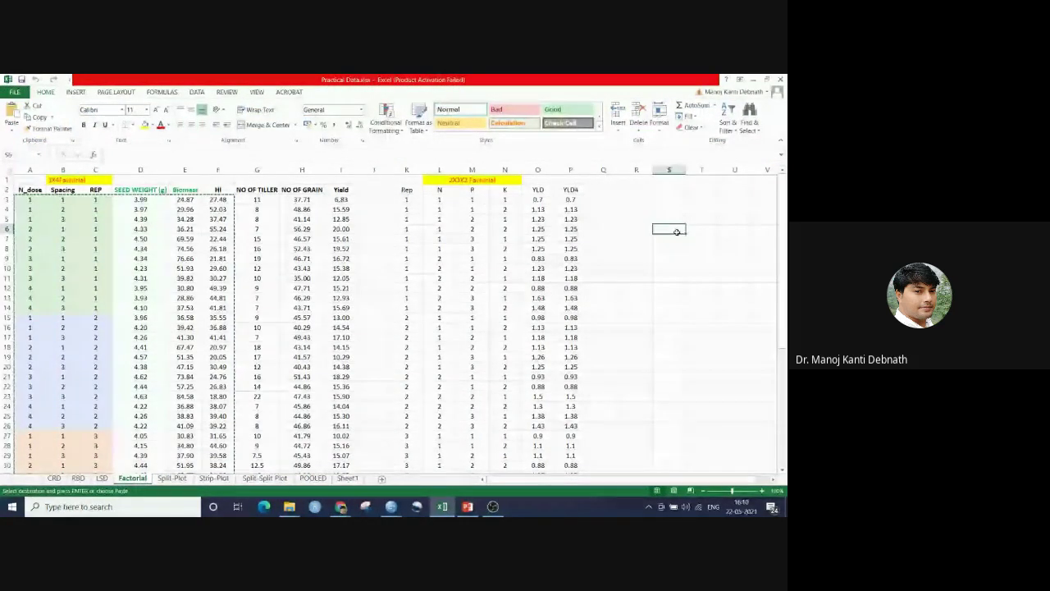
click(702, 314)
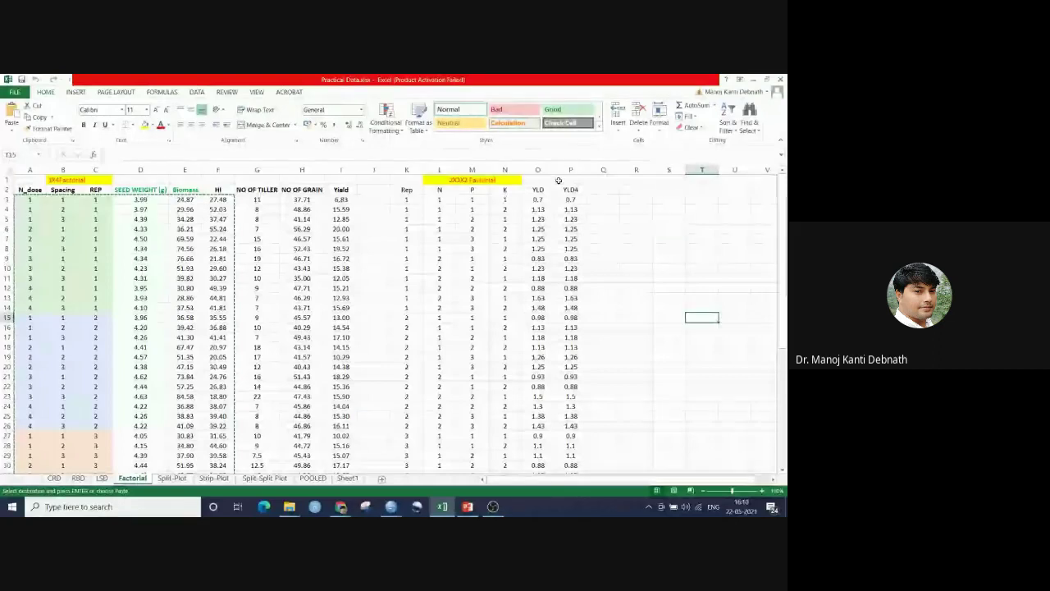
click(728, 258)
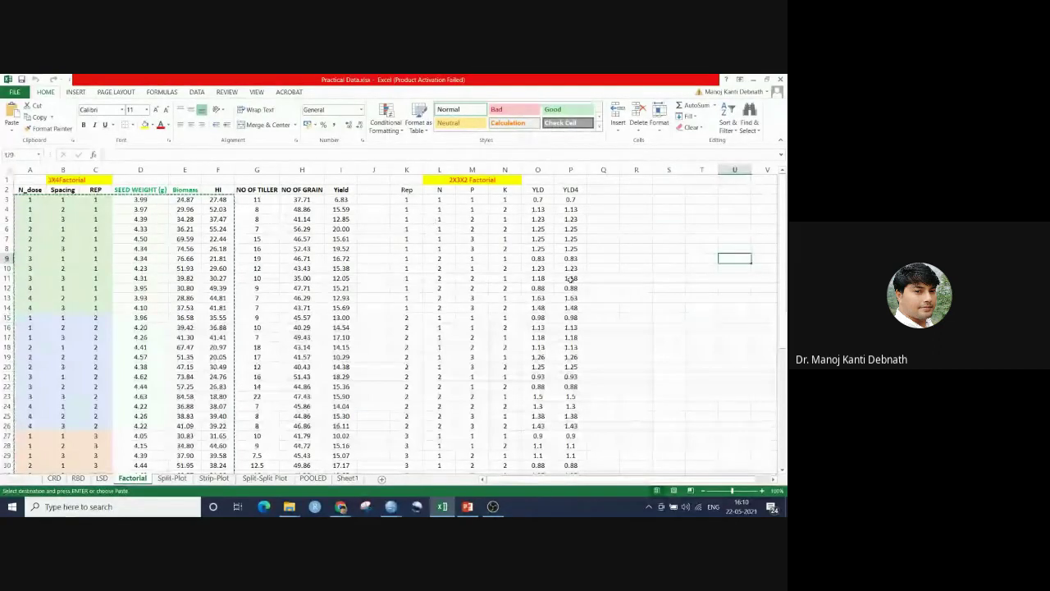
click(701, 219)
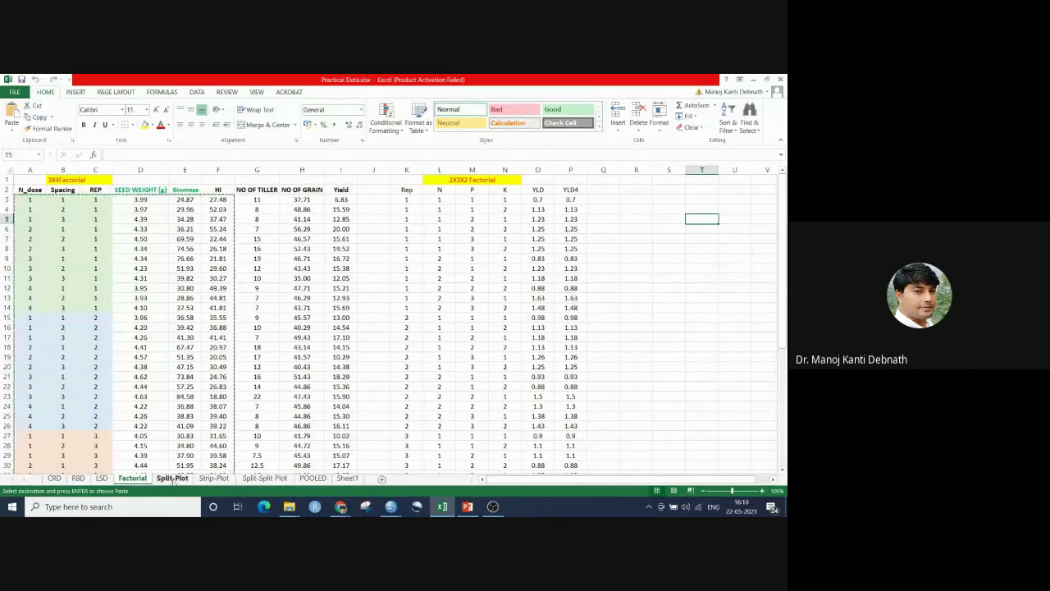
click(173, 479)
click(542, 323)
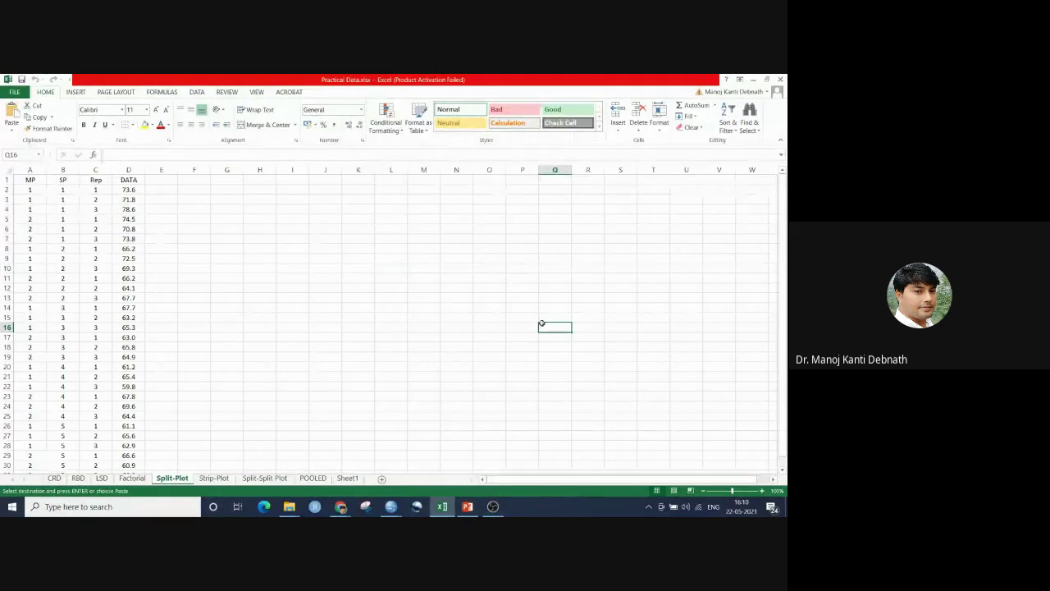
Examine the layout of the split-plot data, including the MP, SP, Rep and DATA columns
click(353, 245)
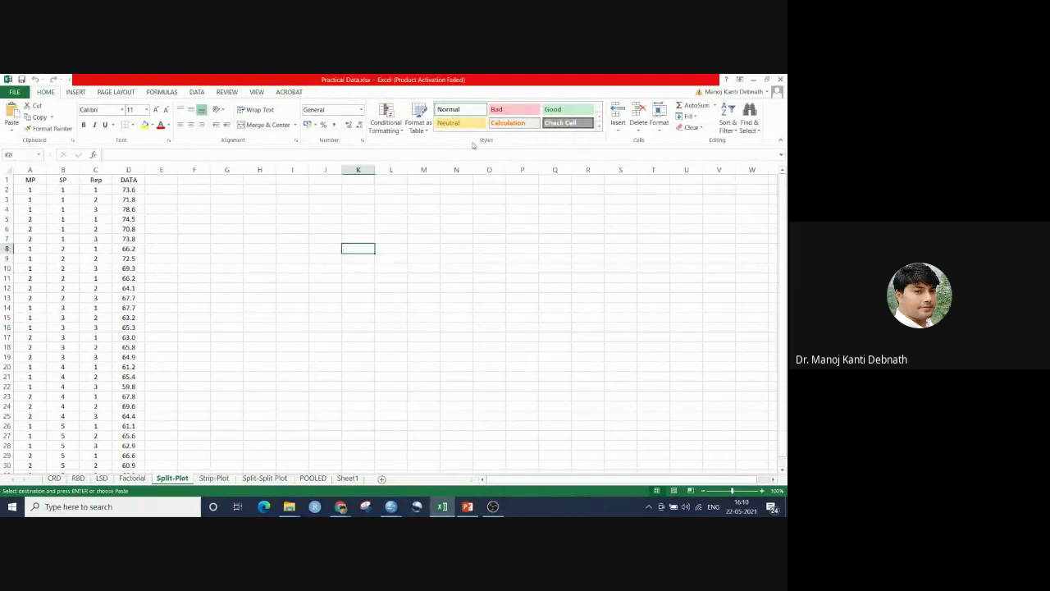
click(30, 180)
click(62, 180)
click(97, 180)
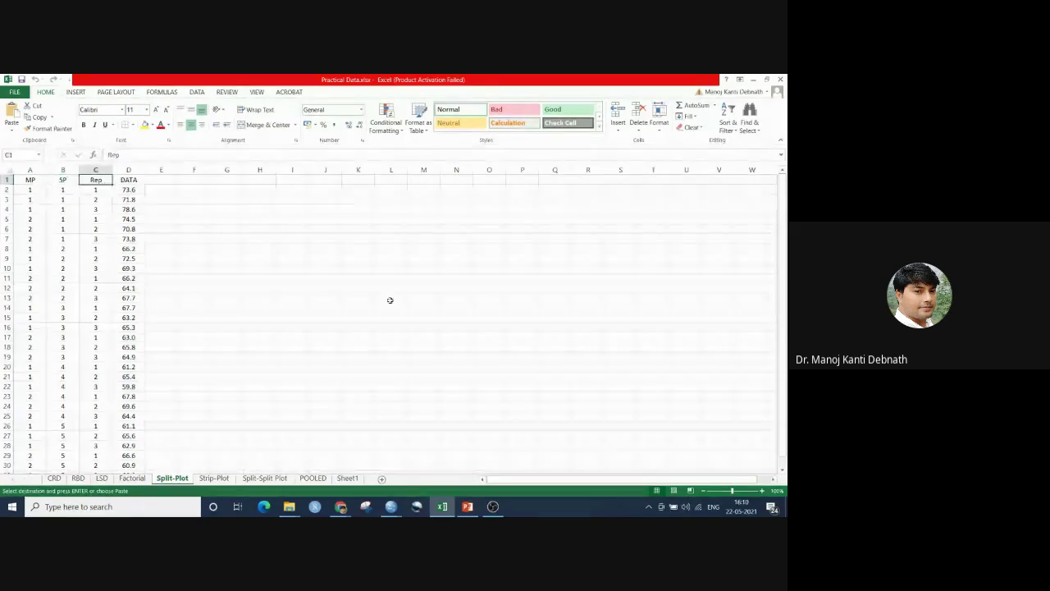
click(389, 299)
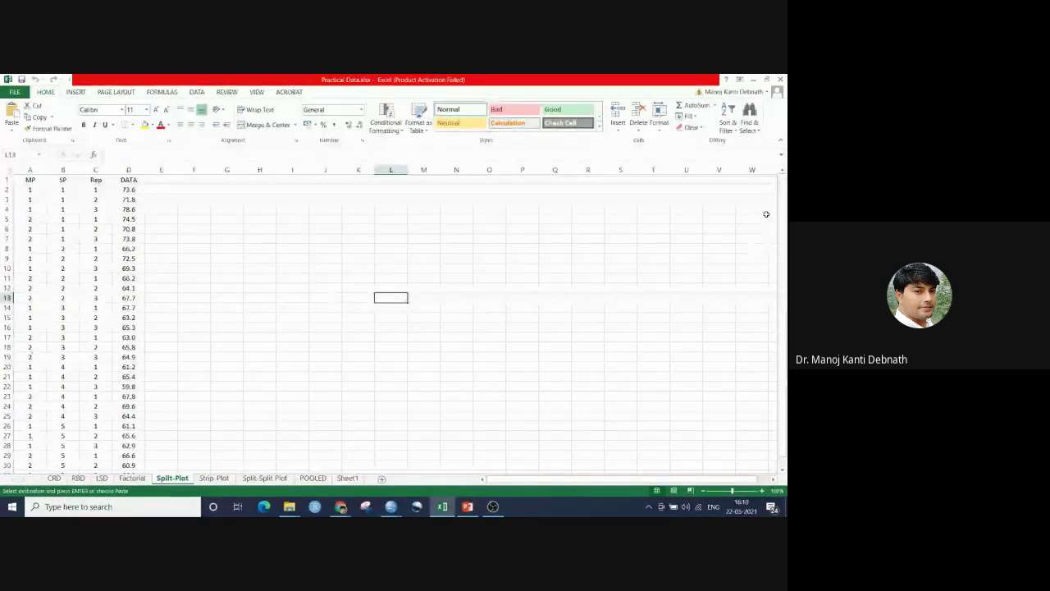
drag(783, 201, 784, 197)
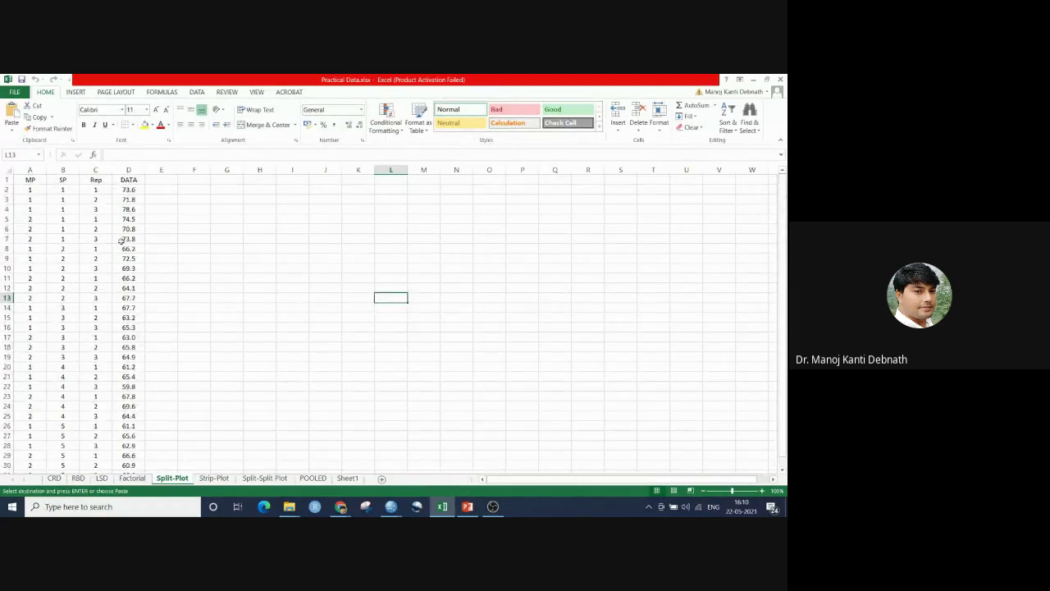
click(362, 233)
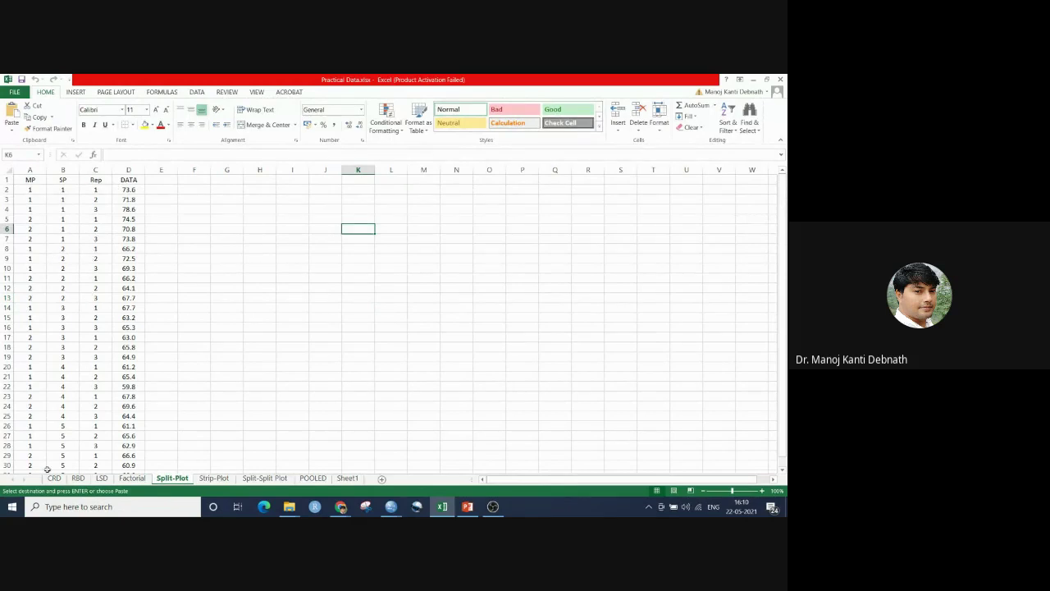
click(329, 303)
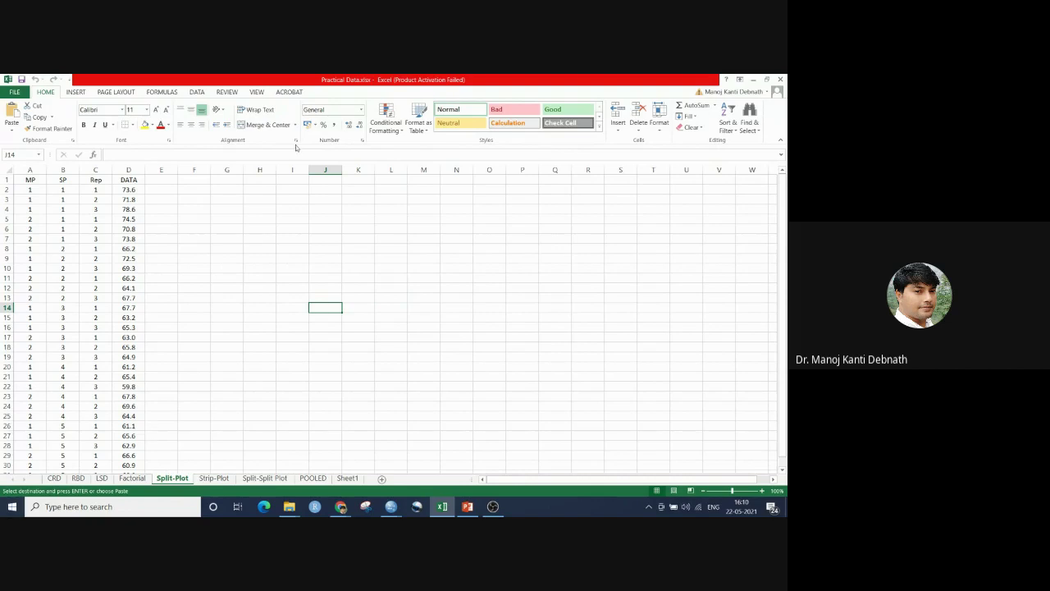
Copy the split-plot values in A2:D31, leaving out the header row
drag(23, 189, 128, 199)
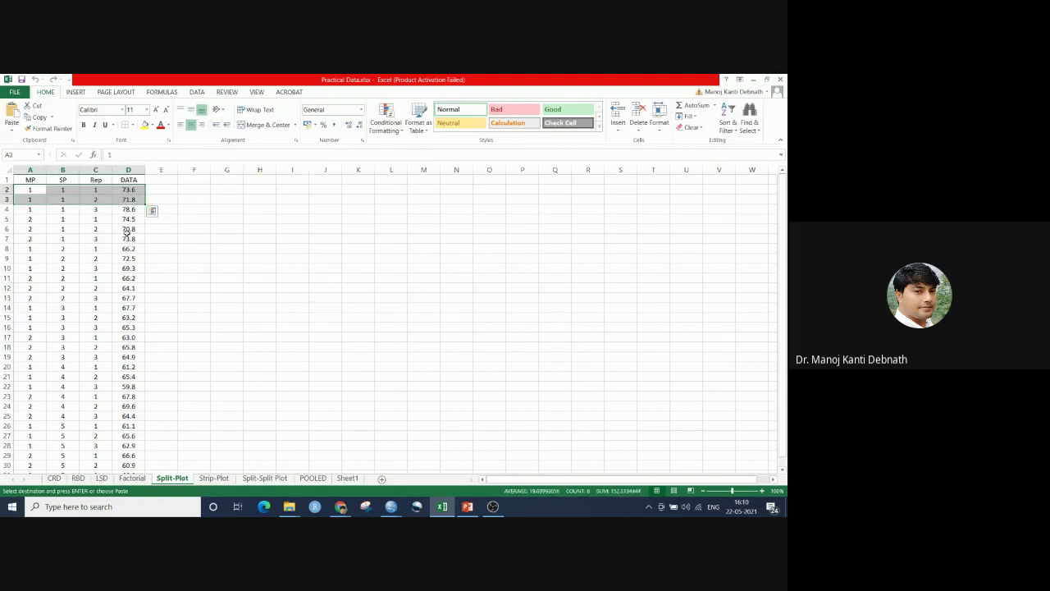
key(ctrl+shift+Down)
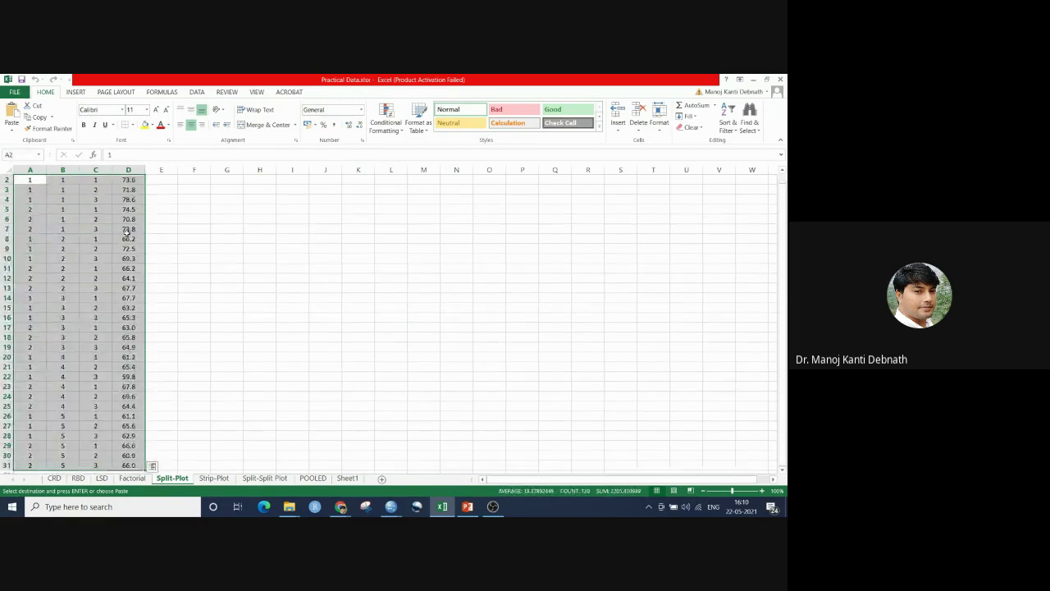
right_click(82, 201)
click(97, 220)
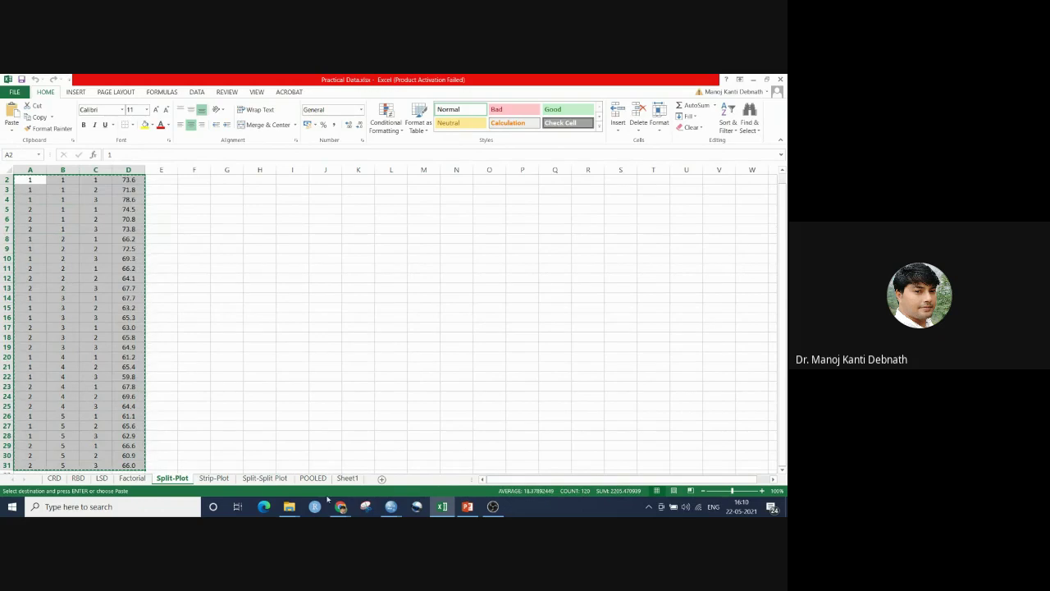
Switch to the SPSS Data Editor and close the Untitled1 dataset with TRT and YIELD without saving it
click(392, 507)
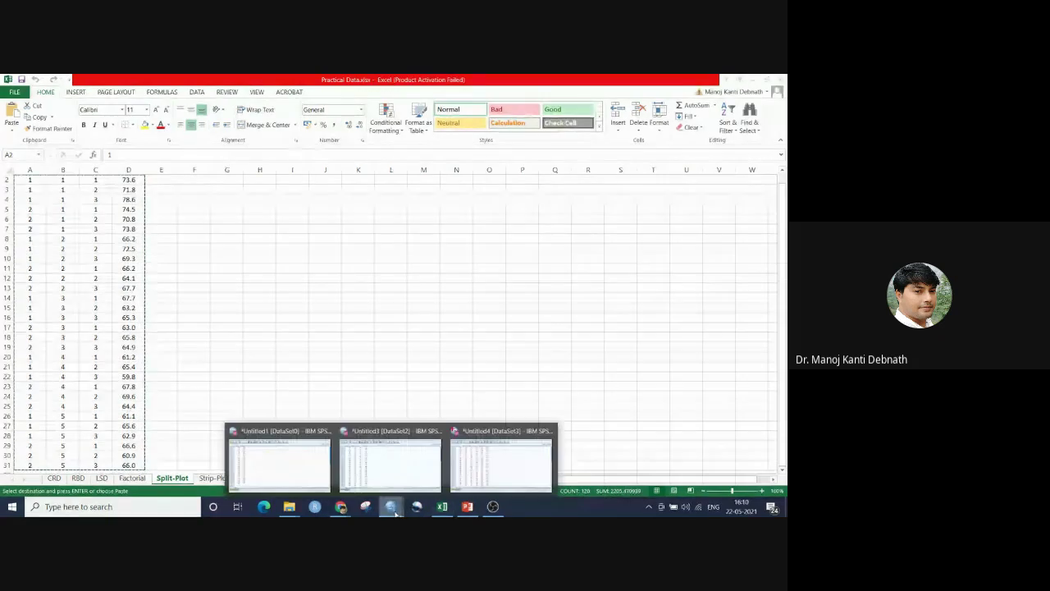
click(502, 464)
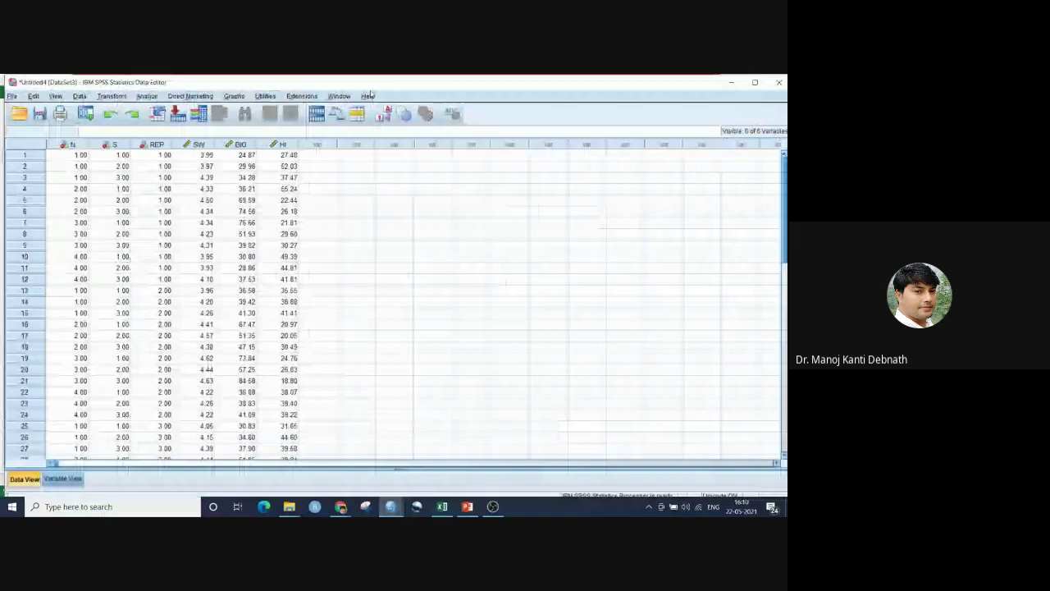
key(alt+Tab)
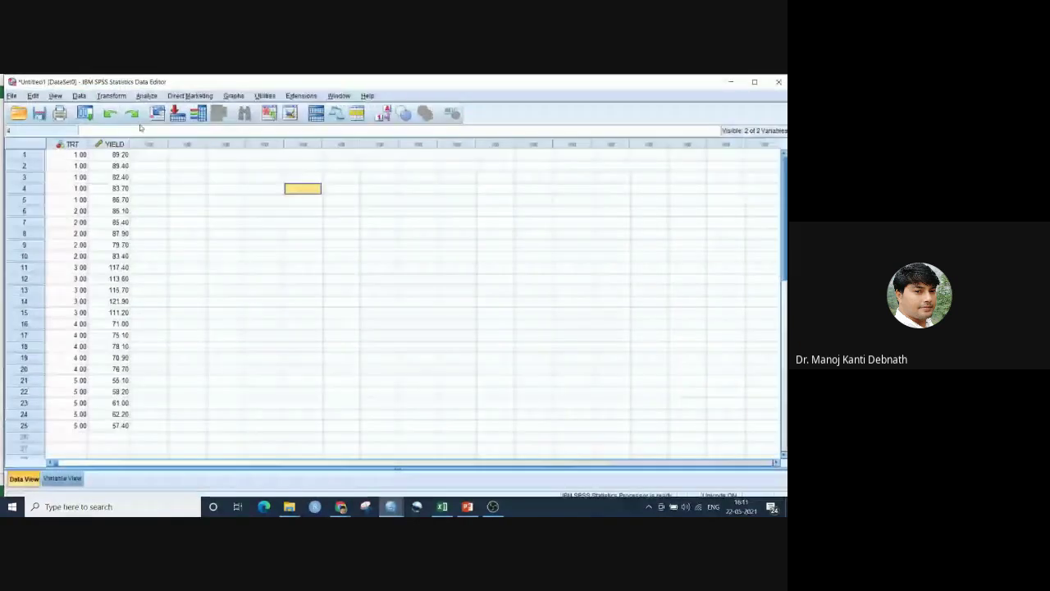
click(775, 82)
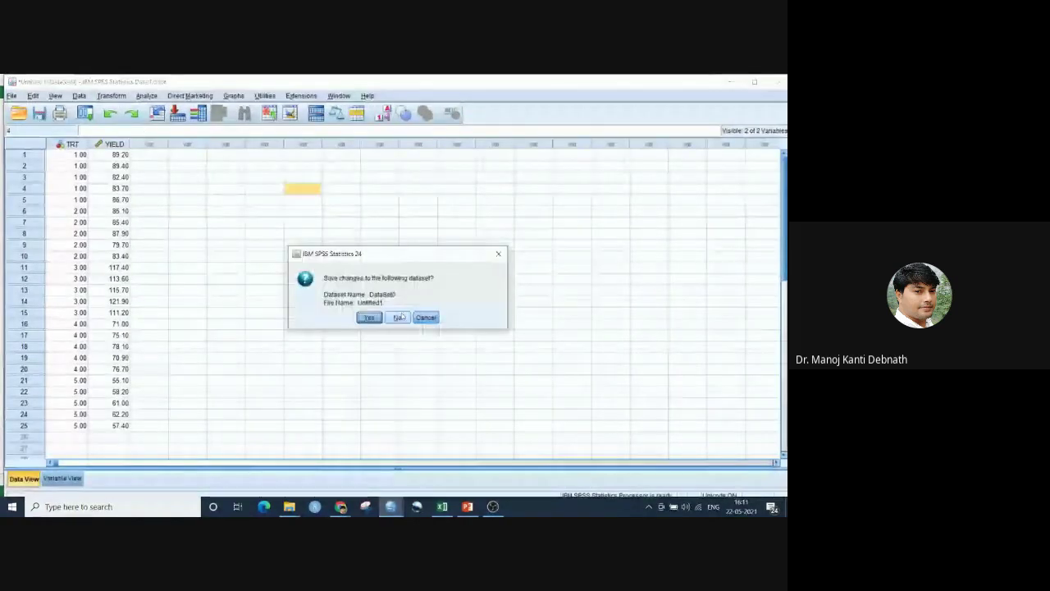
click(398, 317)
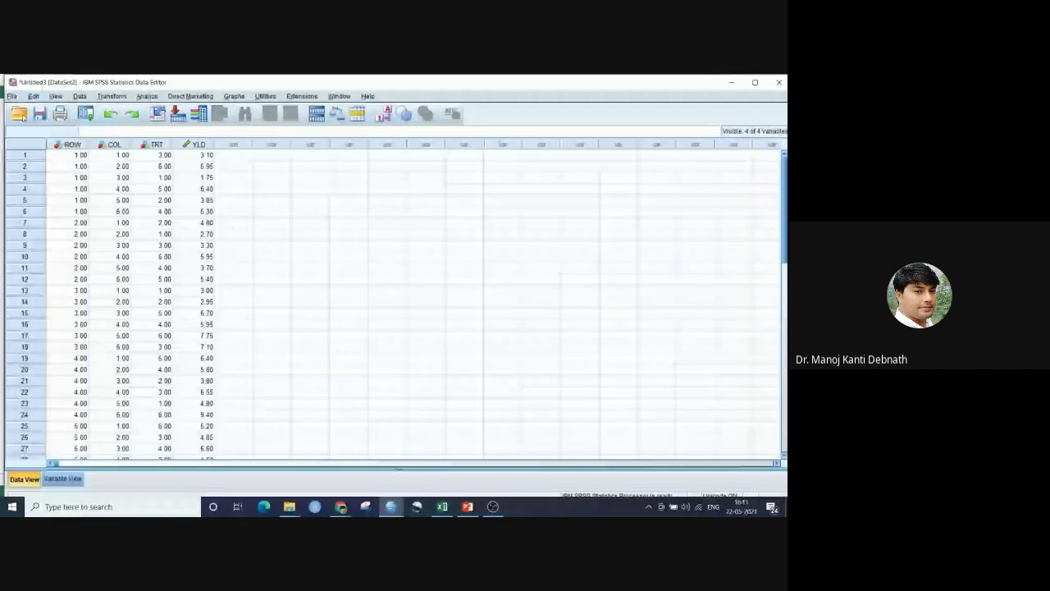
Create a new empty SPSS dataset and paste the copied split-plot values starting at its first cell
click(12, 96)
mouse_move(25, 109)
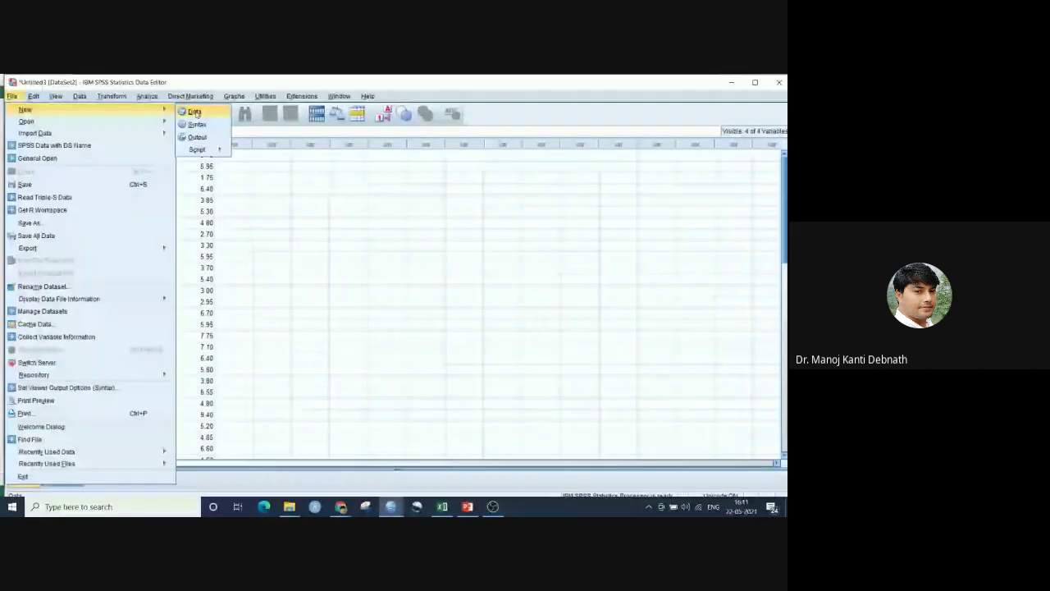
click(194, 112)
right_click(63, 156)
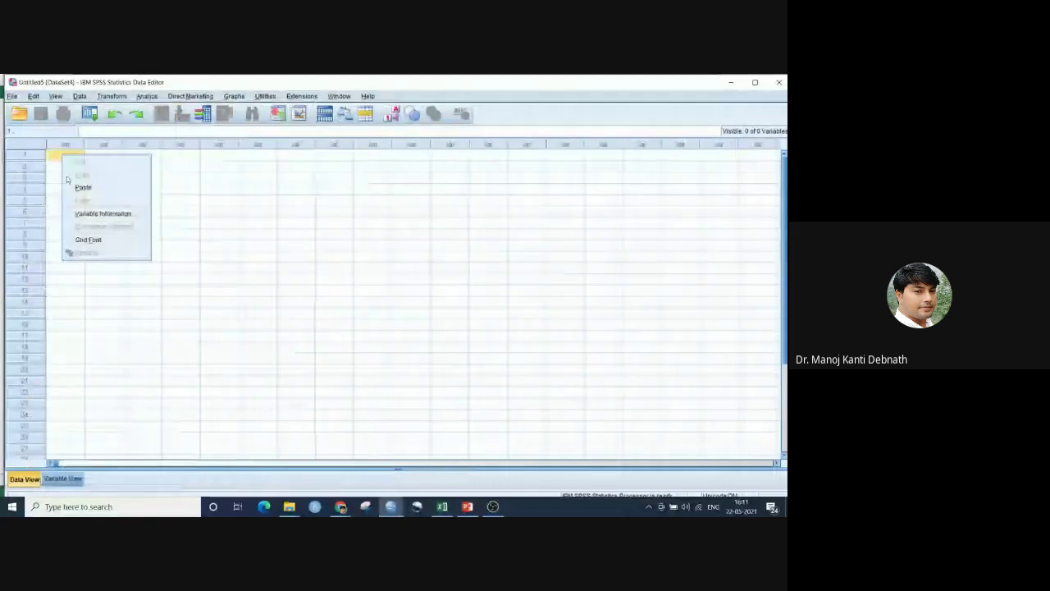
click(78, 187)
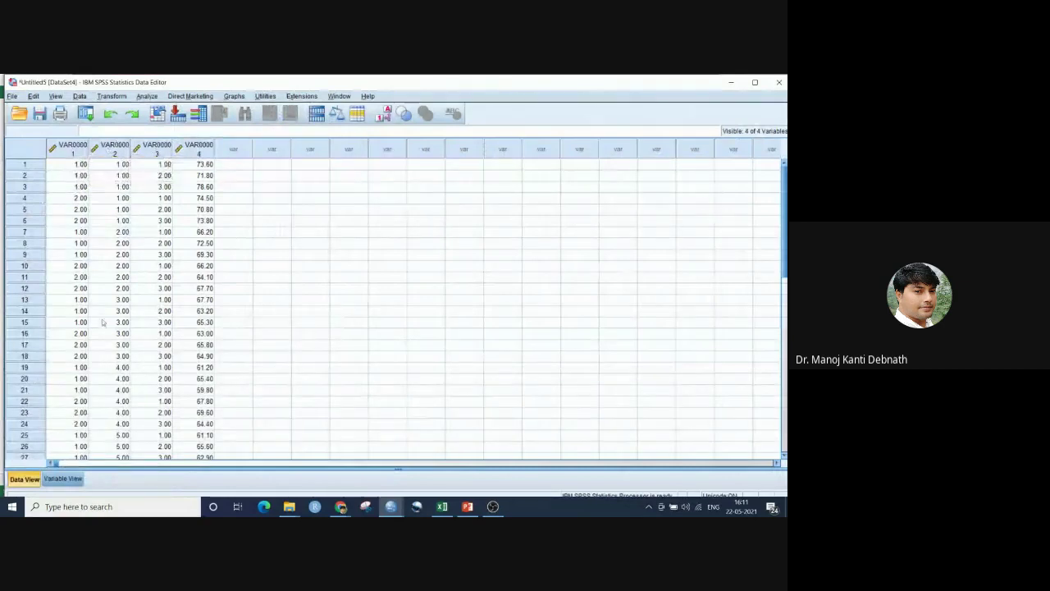
Check the column headers in the Excel sheet and name the first three SPSS variables MP, SP and REP
click(441, 507)
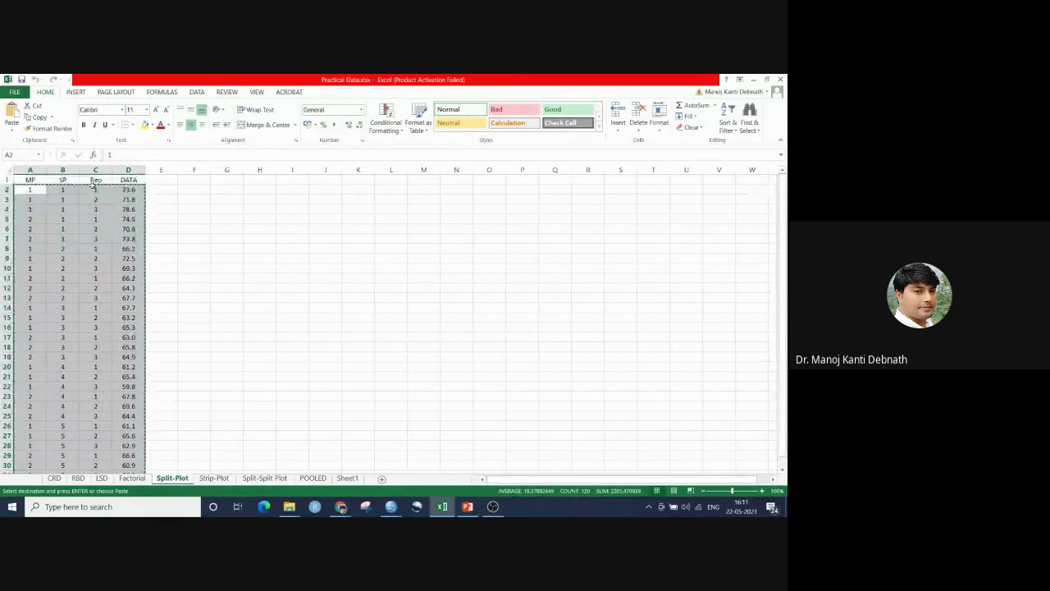
click(753, 79)
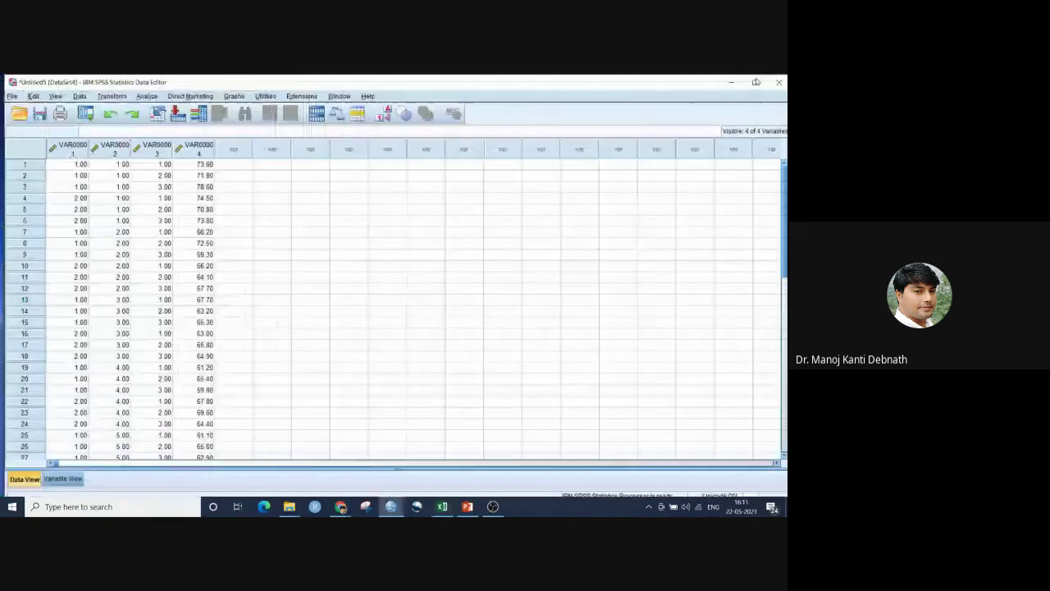
click(59, 480)
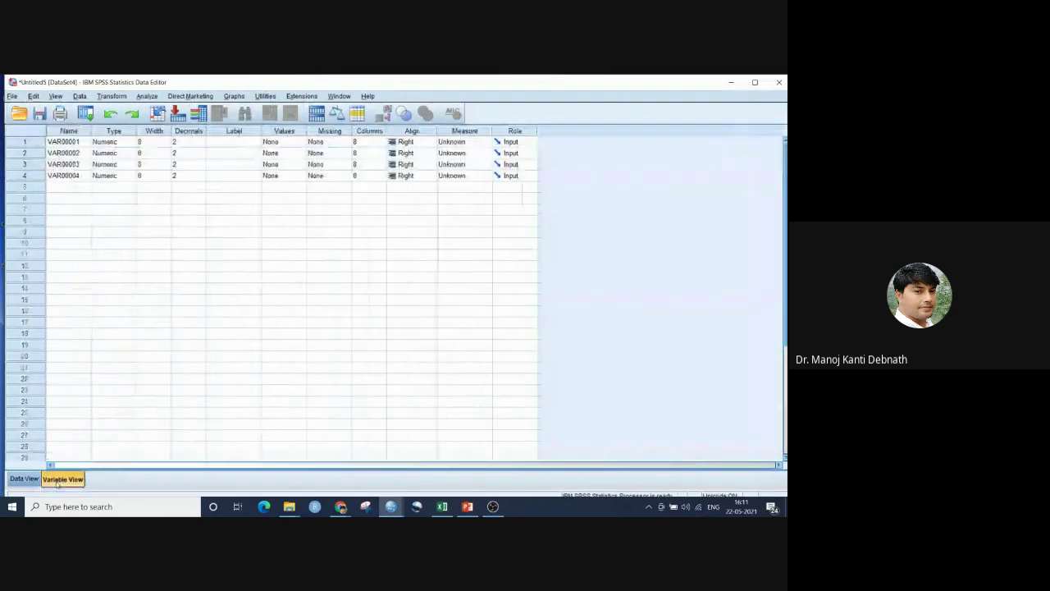
click(69, 143)
text(MP)
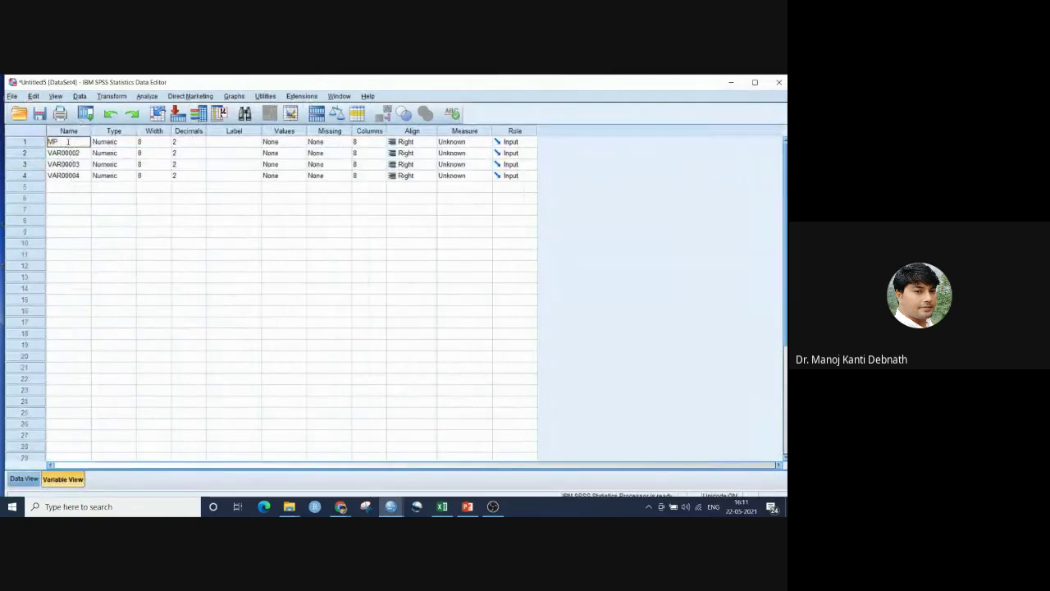
key(Return)
text(SP)
key(Return)
text(REP)
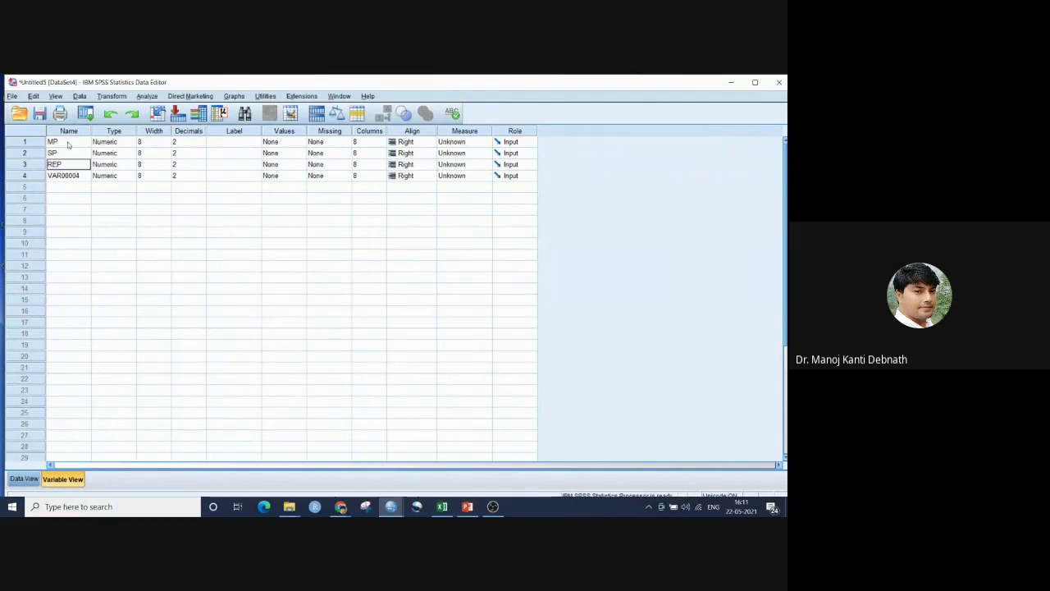
Name the fourth variable YLD and go back to the data values
key(Return)
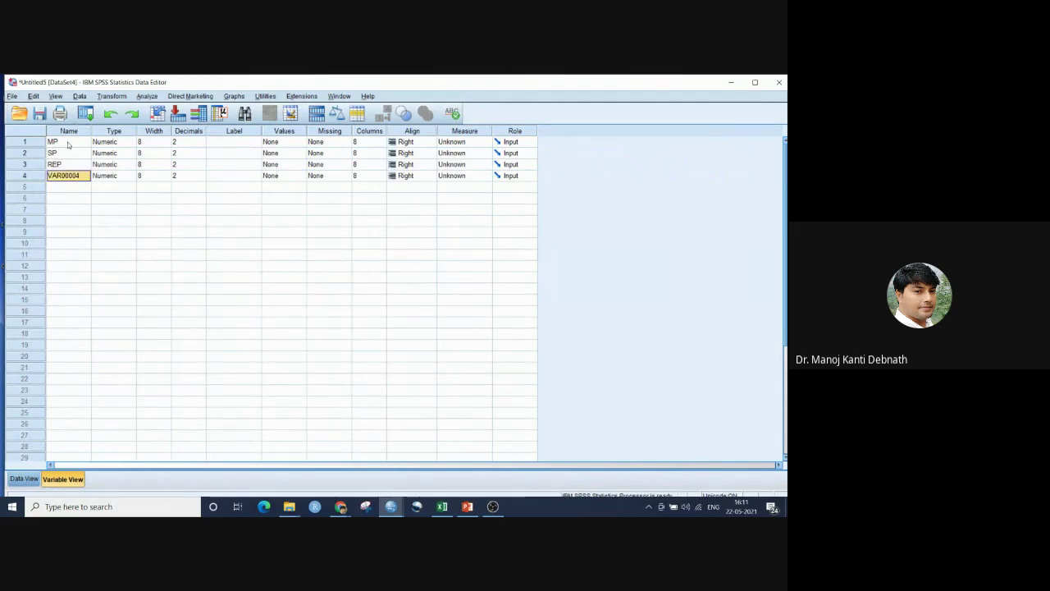
text(YLD)
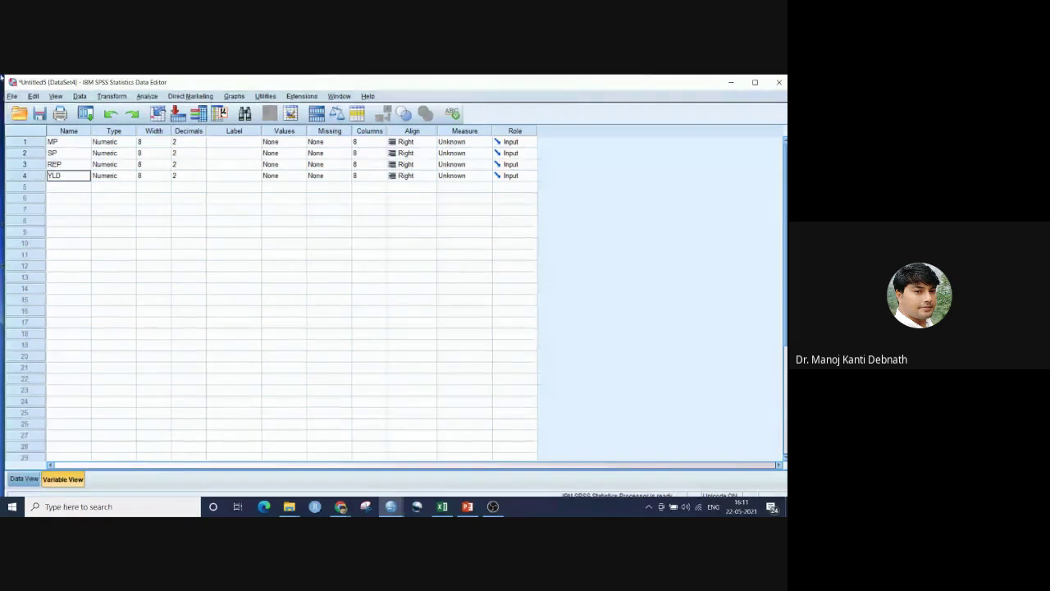
click(24, 480)
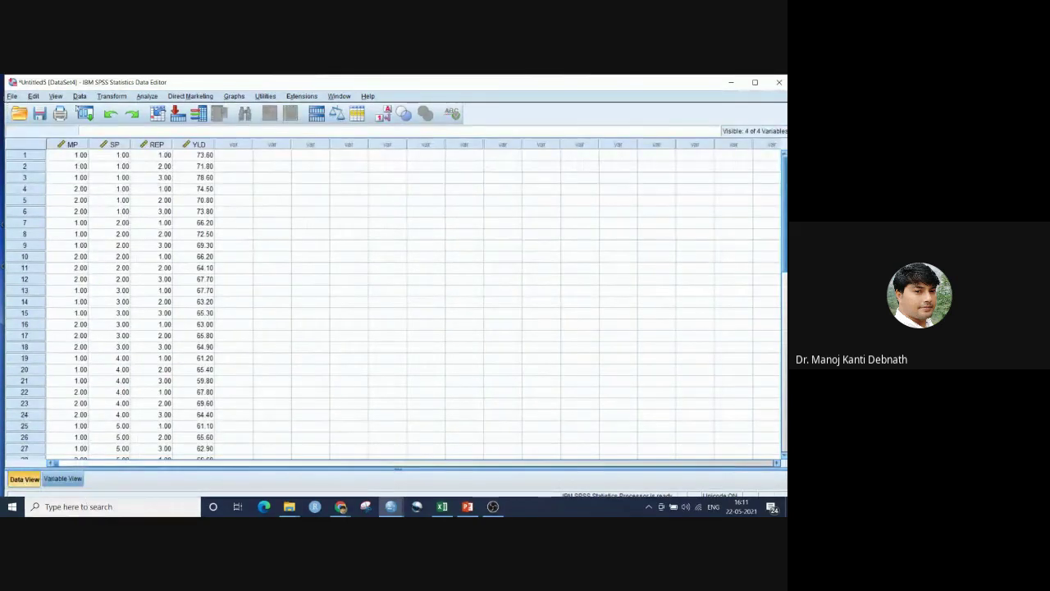
Start a General Linear Model Univariate analysis with YLD as the dependent variable
click(148, 96)
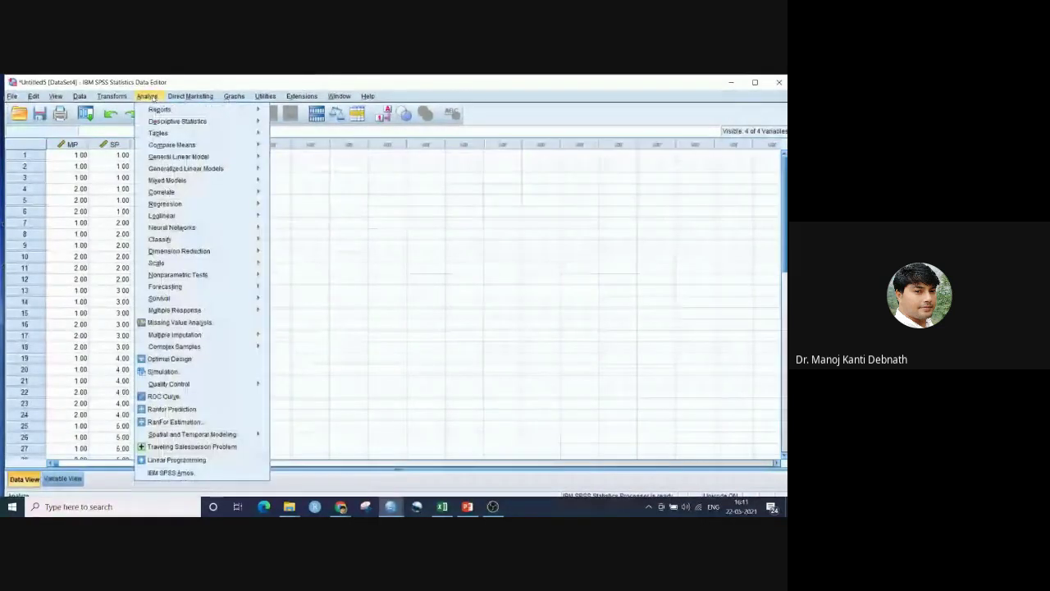
mouse_move(237, 160)
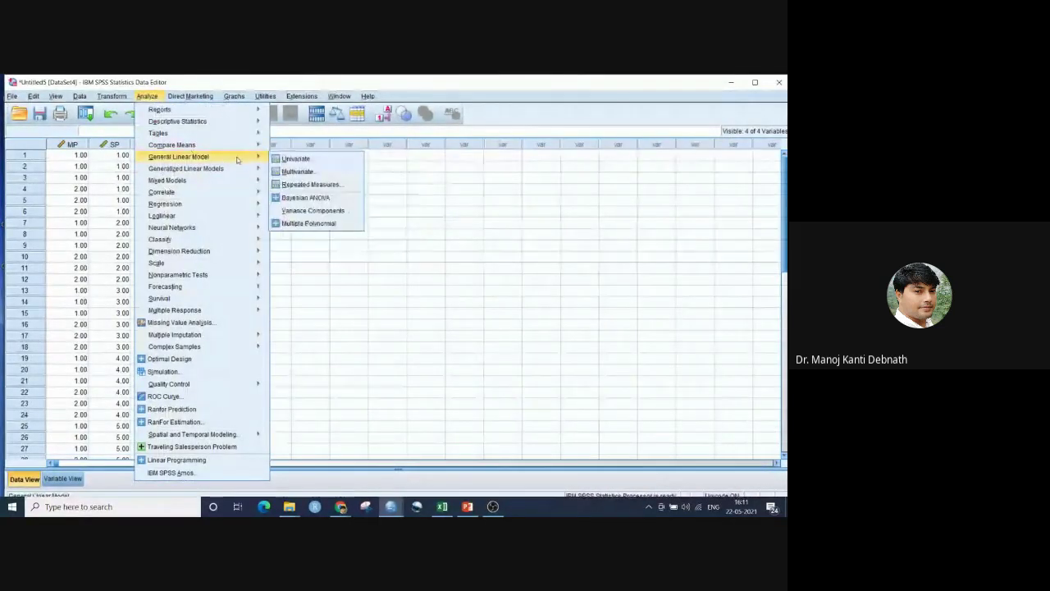
click(294, 160)
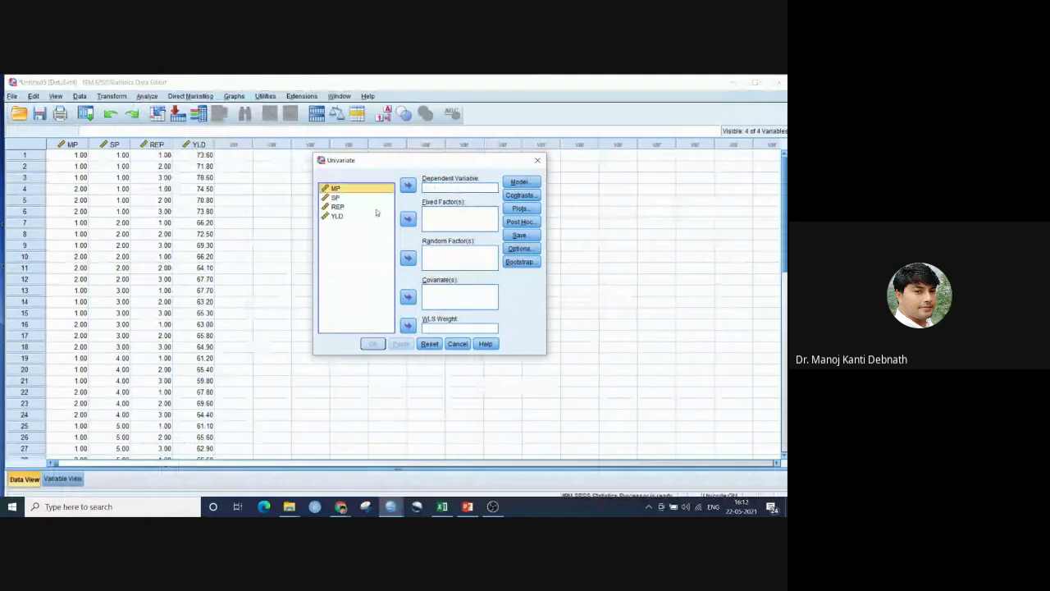
click(336, 216)
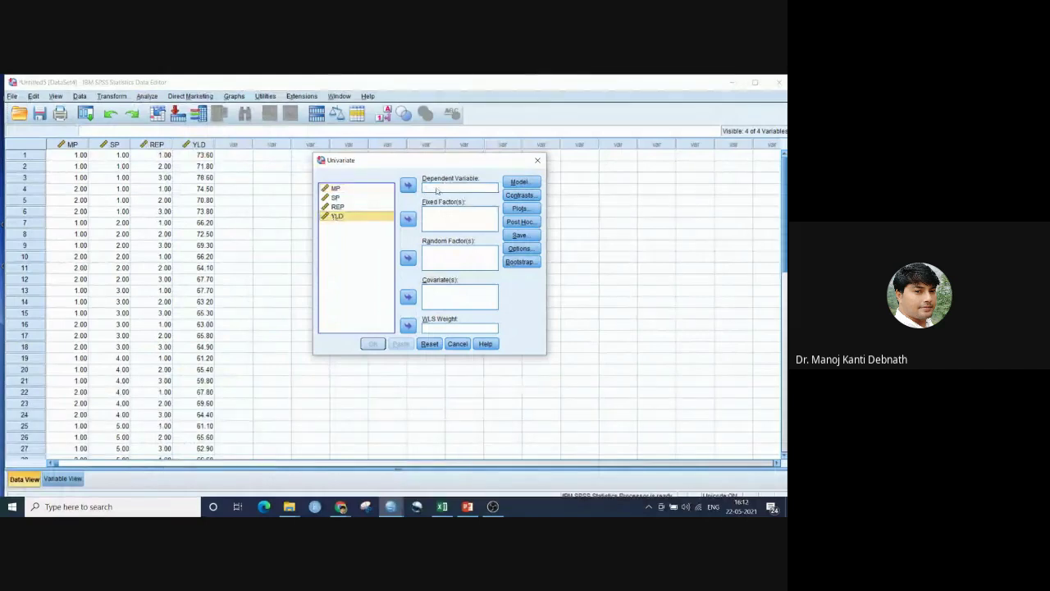
click(409, 185)
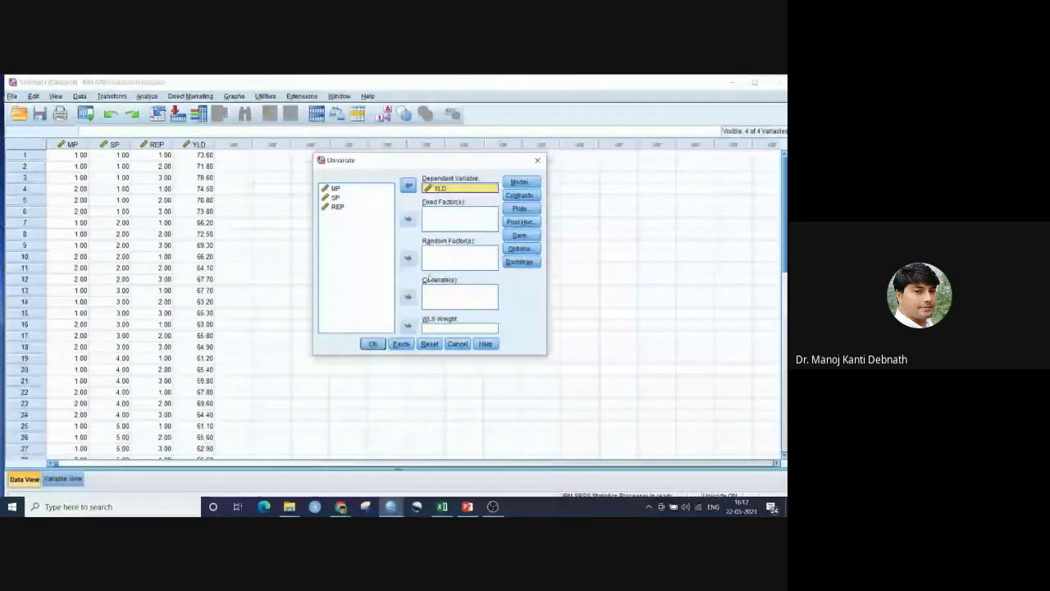
Assign MP, SP and REP together as the fixed factors of the Univariate analysis
click(335, 189)
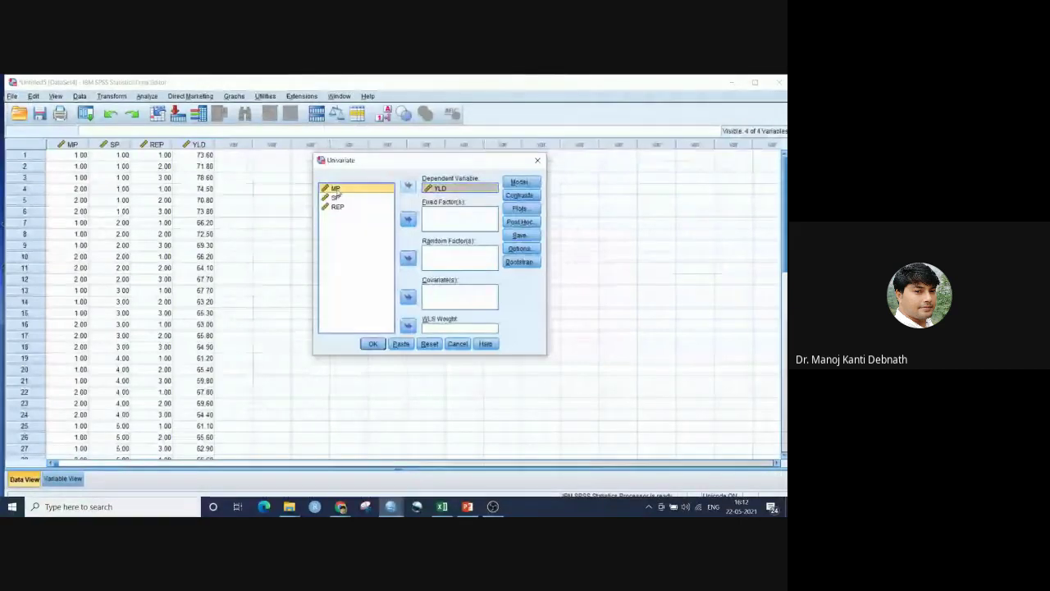
ctrl+click(335, 197)
ctrl+click(336, 207)
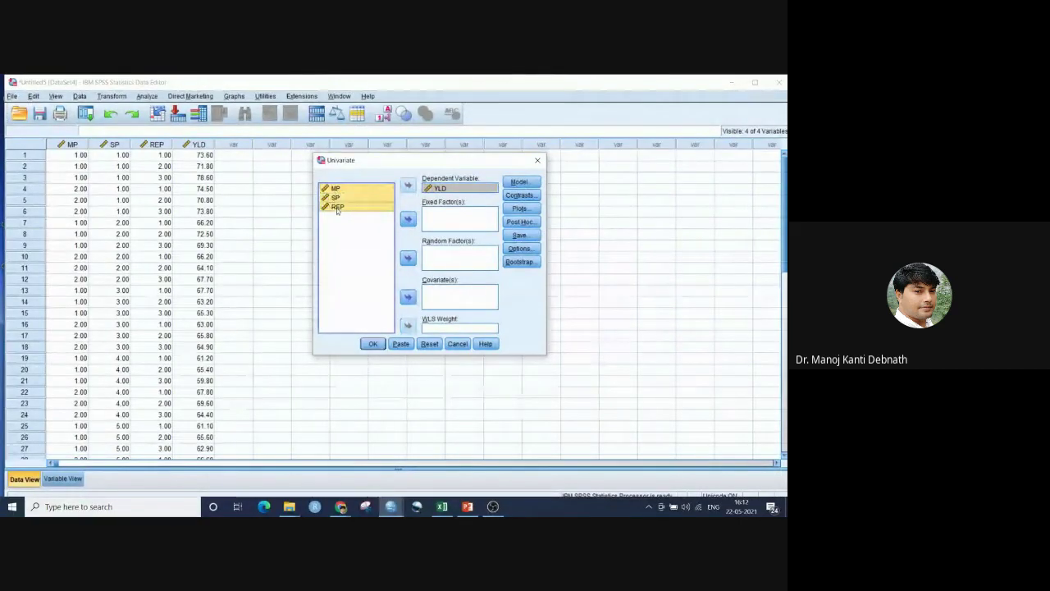
click(408, 218)
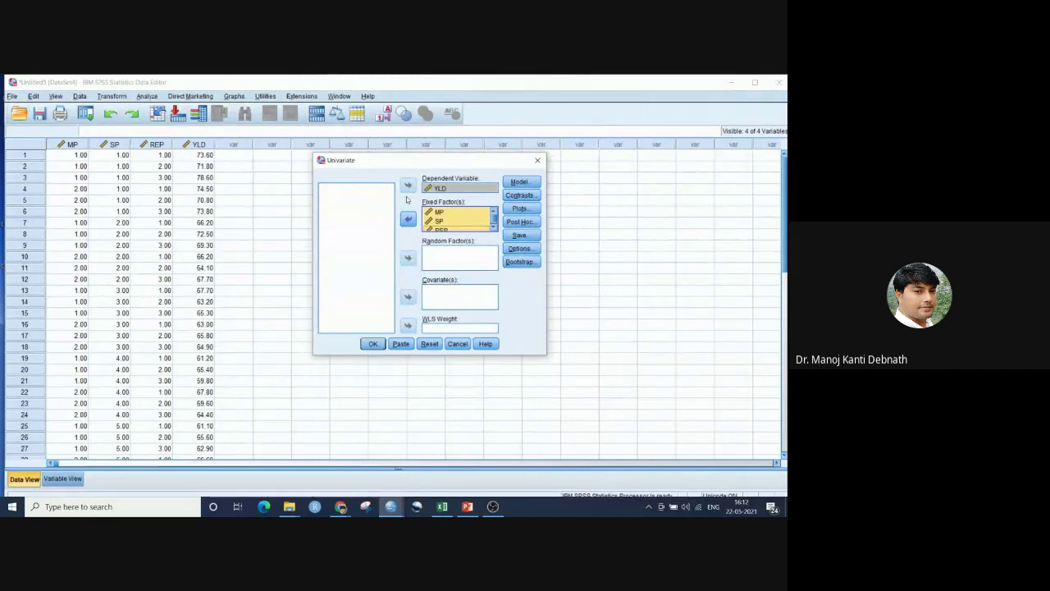
Specify a custom model for the Univariate analysis and add the REP and MP terms to it
click(522, 182)
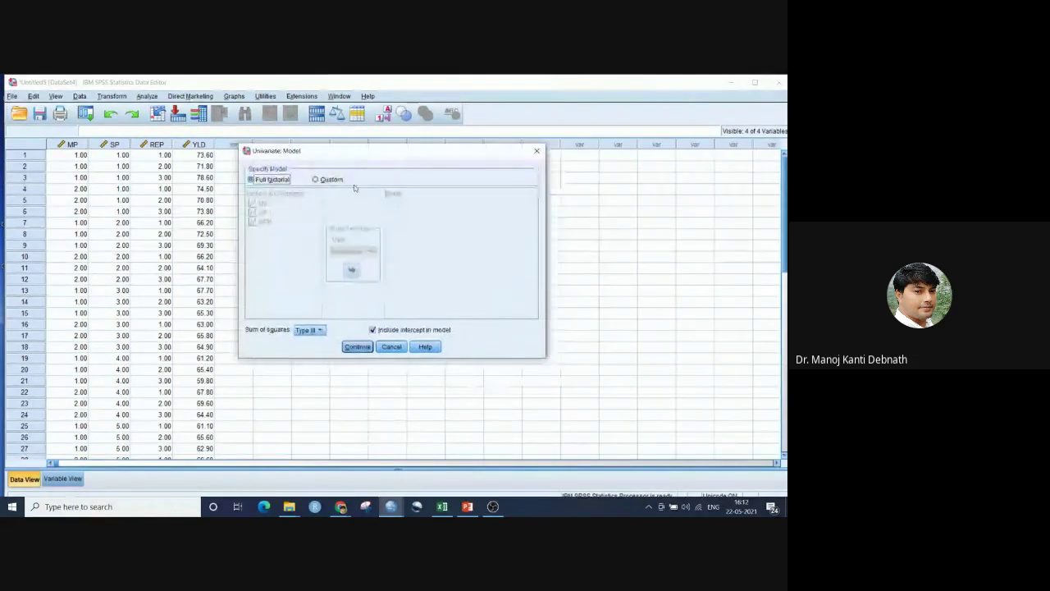
drag(403, 157, 386, 162)
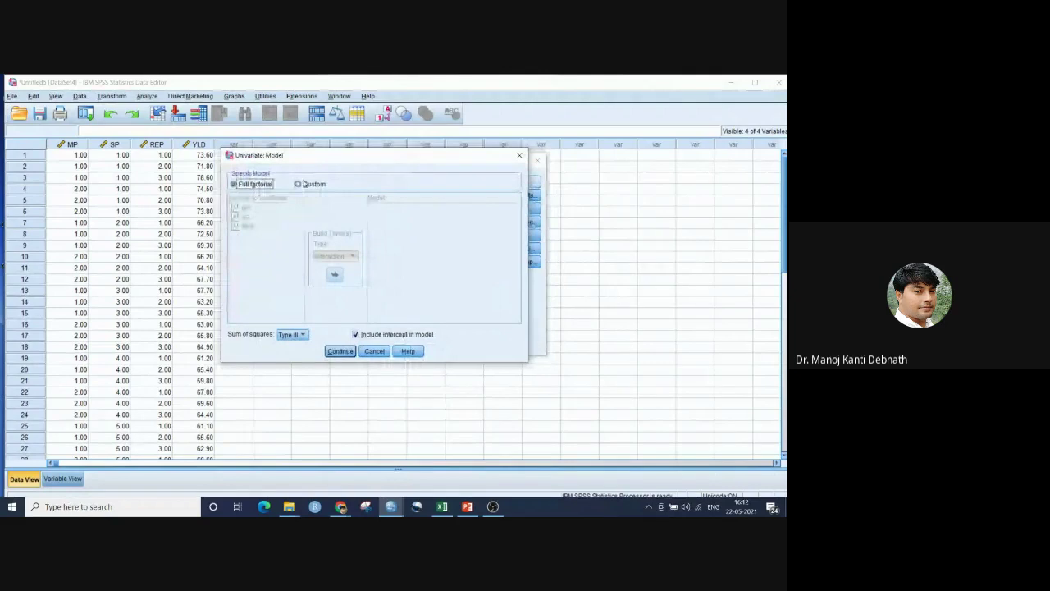
click(304, 186)
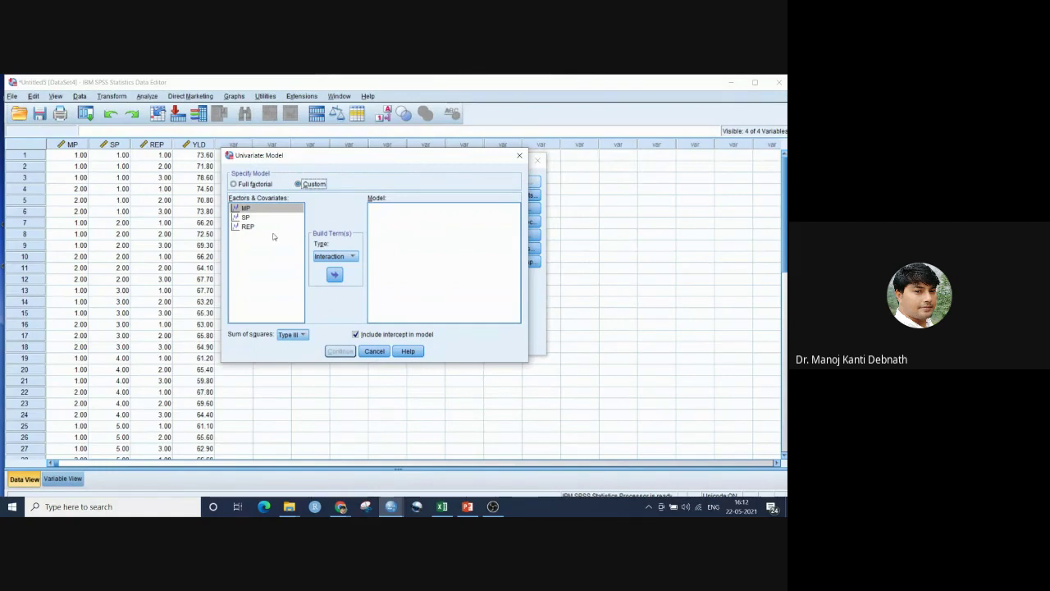
click(247, 228)
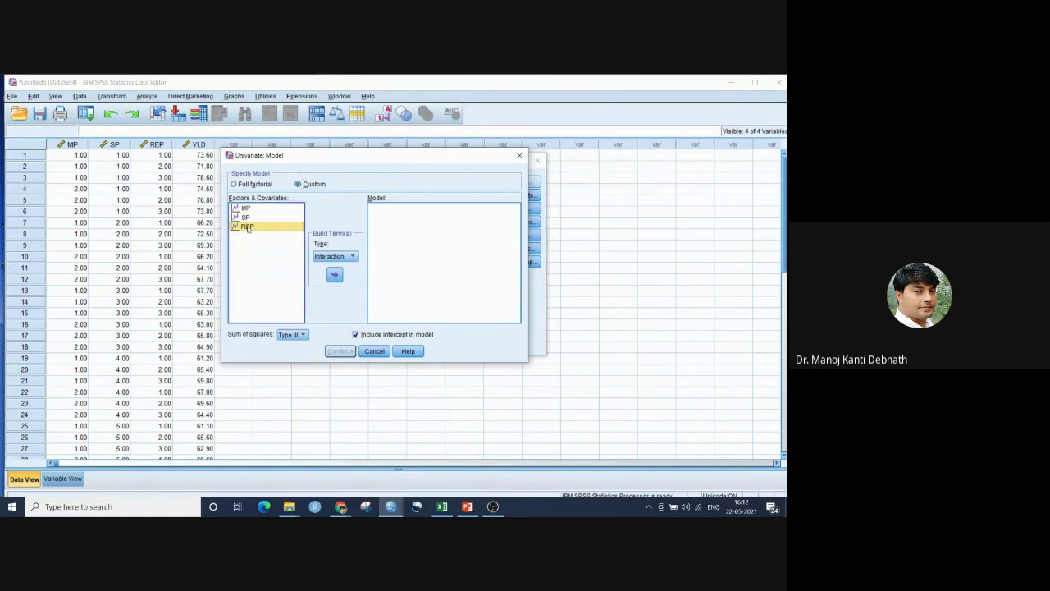
click(334, 277)
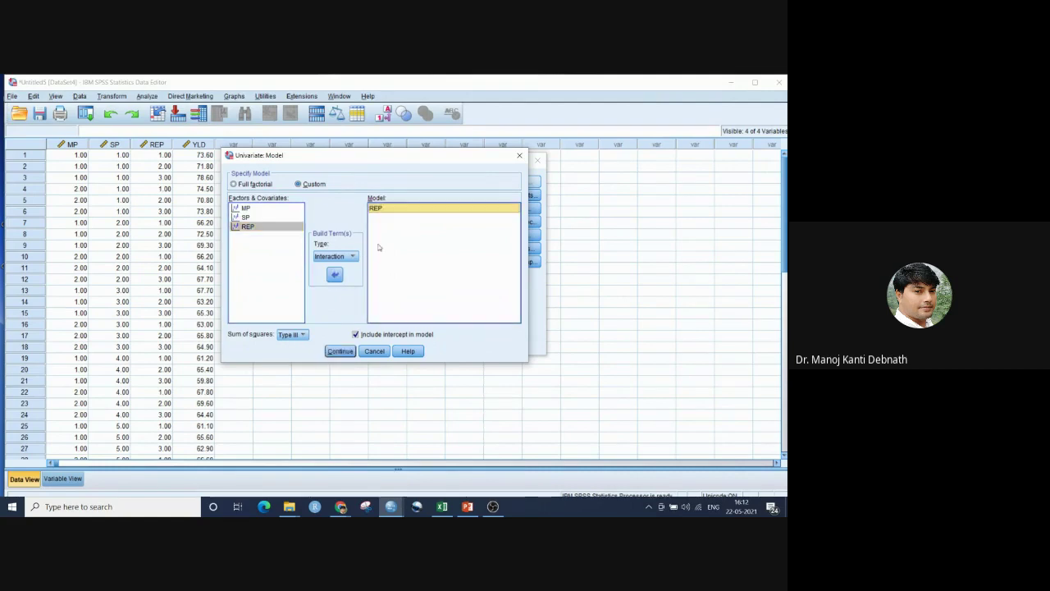
click(244, 210)
click(244, 207)
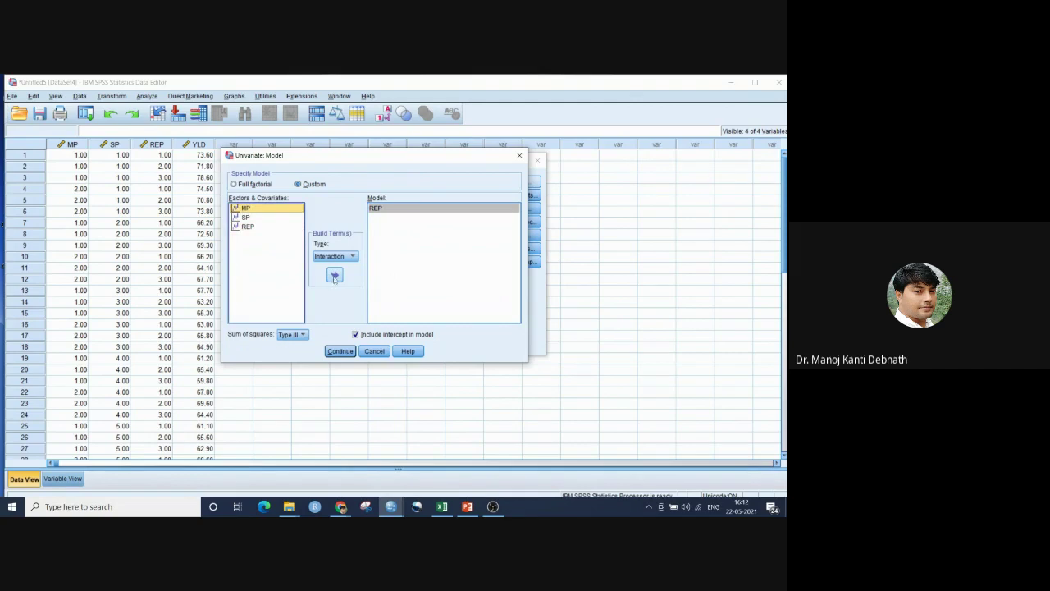
click(334, 274)
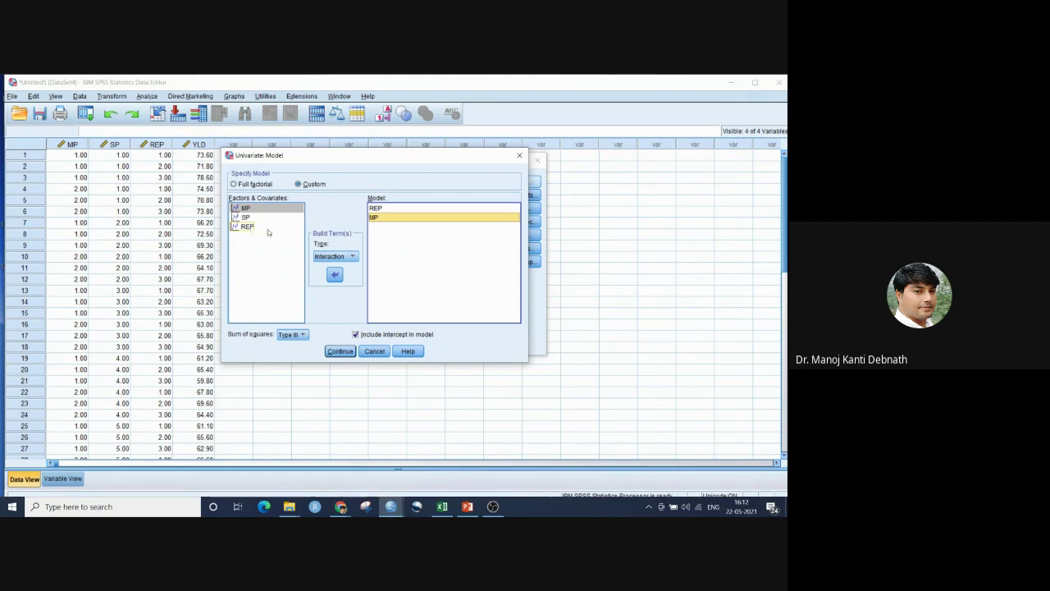
Add the MP*REP interaction, the SP term and the MP*SP interaction to the custom model
ctrl+click(247, 226)
click(335, 277)
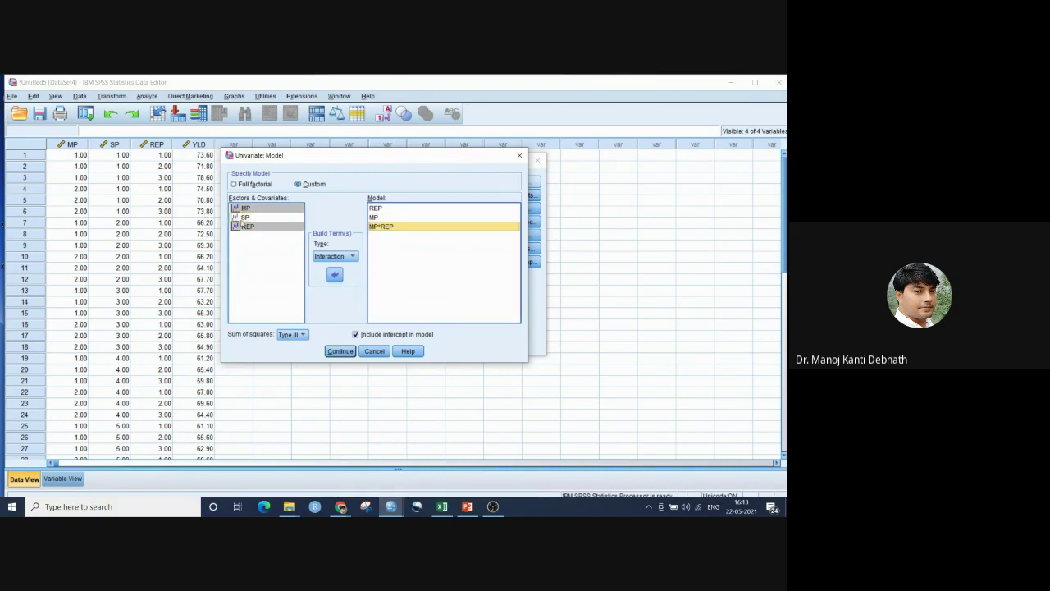
click(244, 217)
click(335, 275)
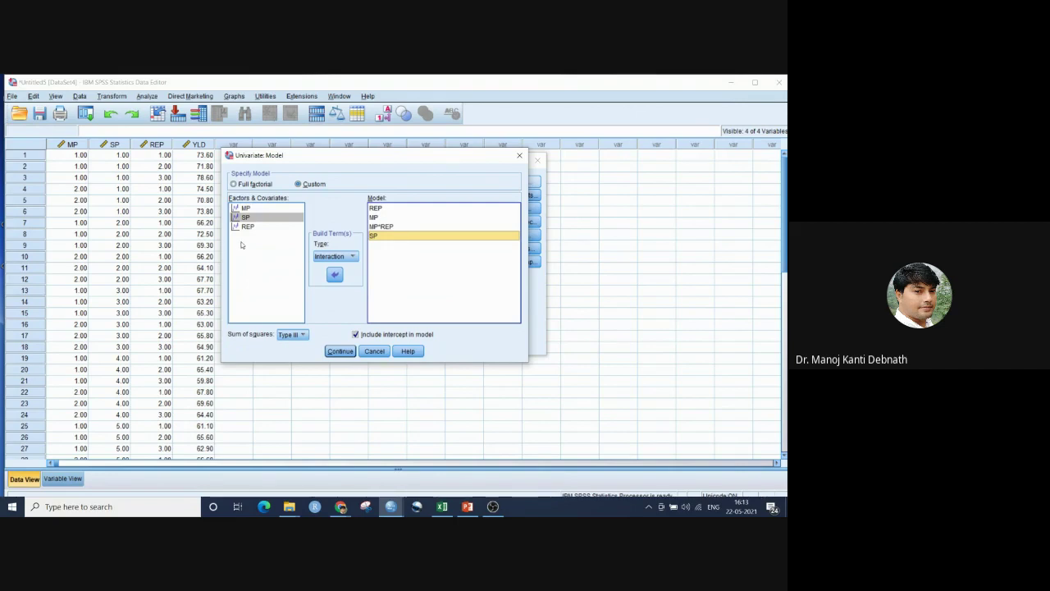
ctrl+click(238, 207)
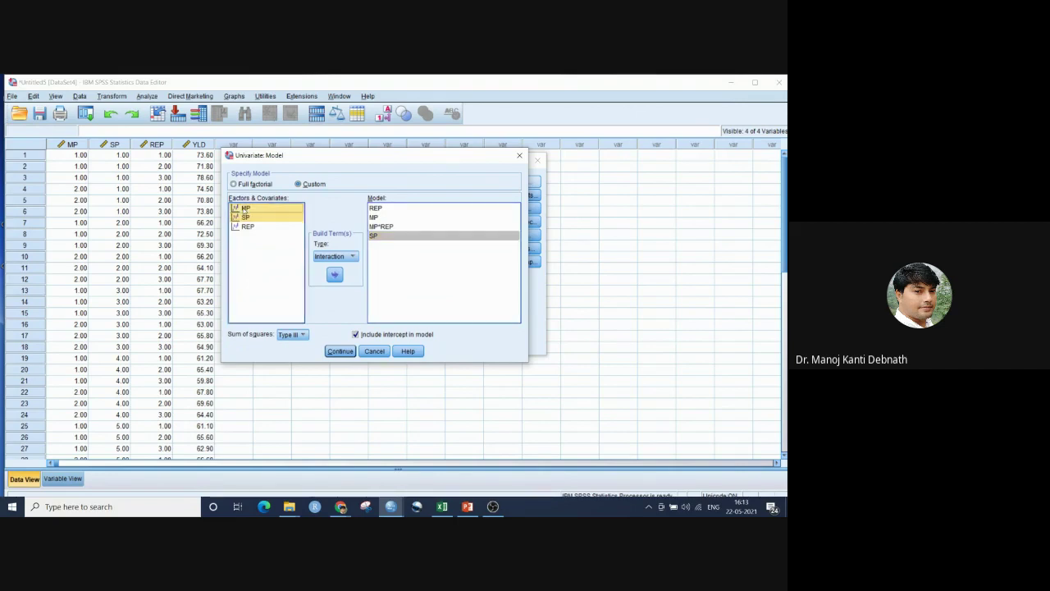
click(334, 274)
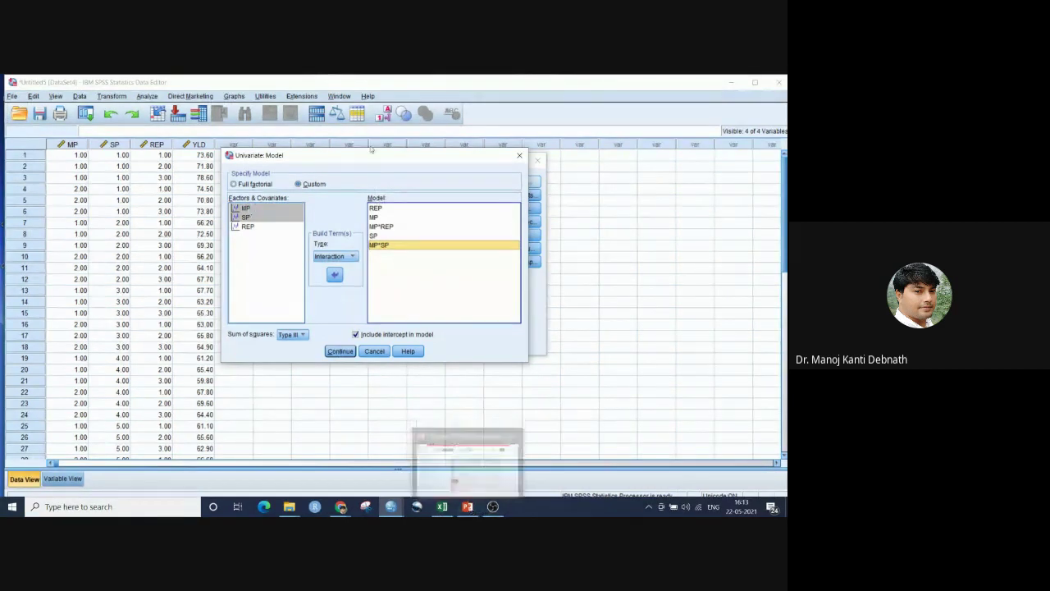
Switch to the PowerPoint presentation and compare the split plot ANOVA table on slide 24 with the custom model's terms, side by side
drag(364, 158, 595, 117)
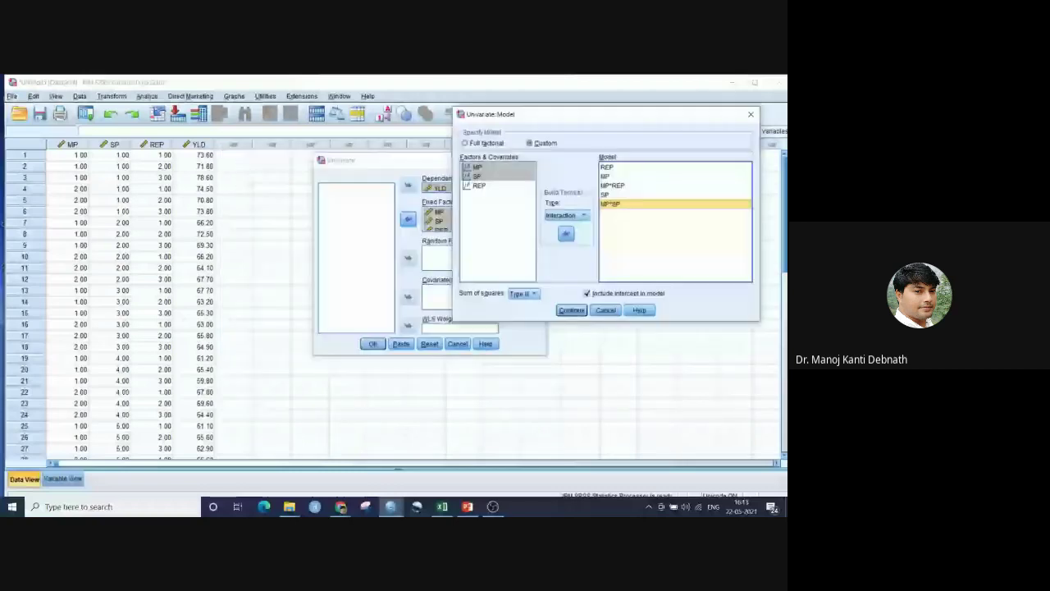
key(alt+Tab)
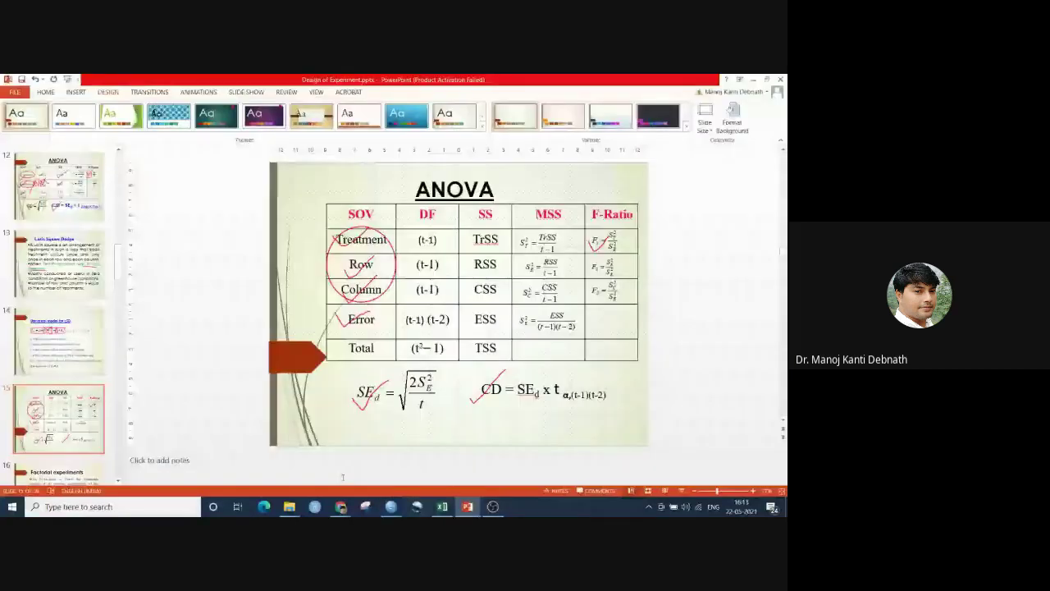
scroll(783, 343, down, 2)
scroll(783, 343, down, 6)
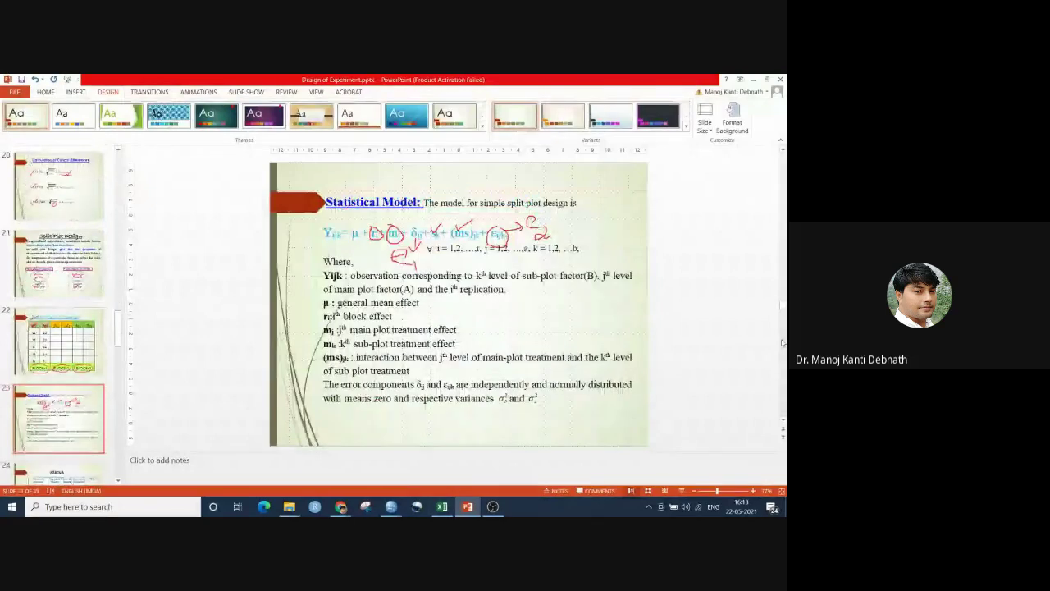
scroll(783, 343, down, 1)
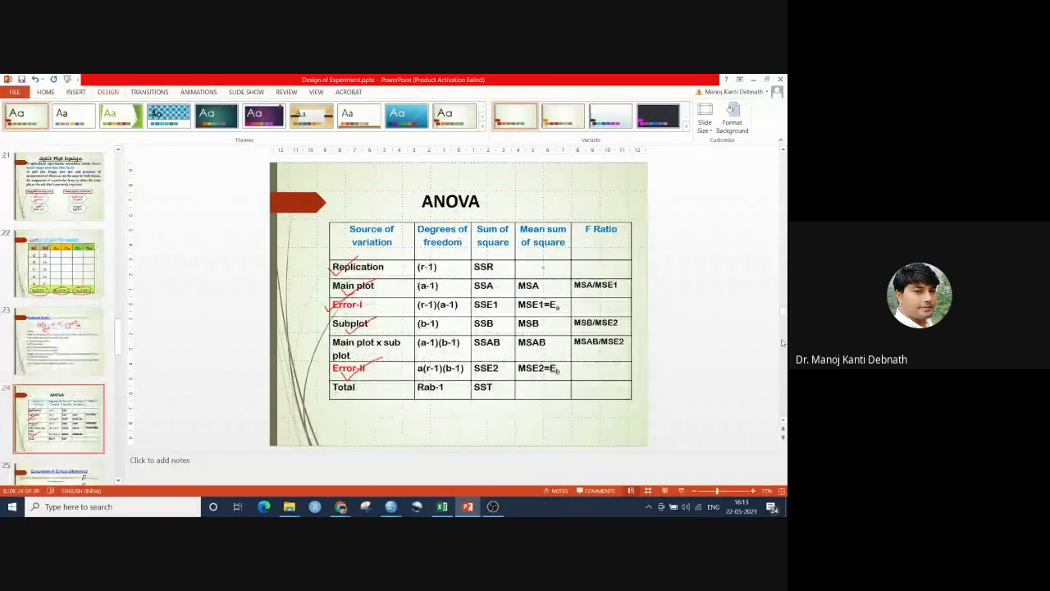
scroll(783, 355, down, 1)
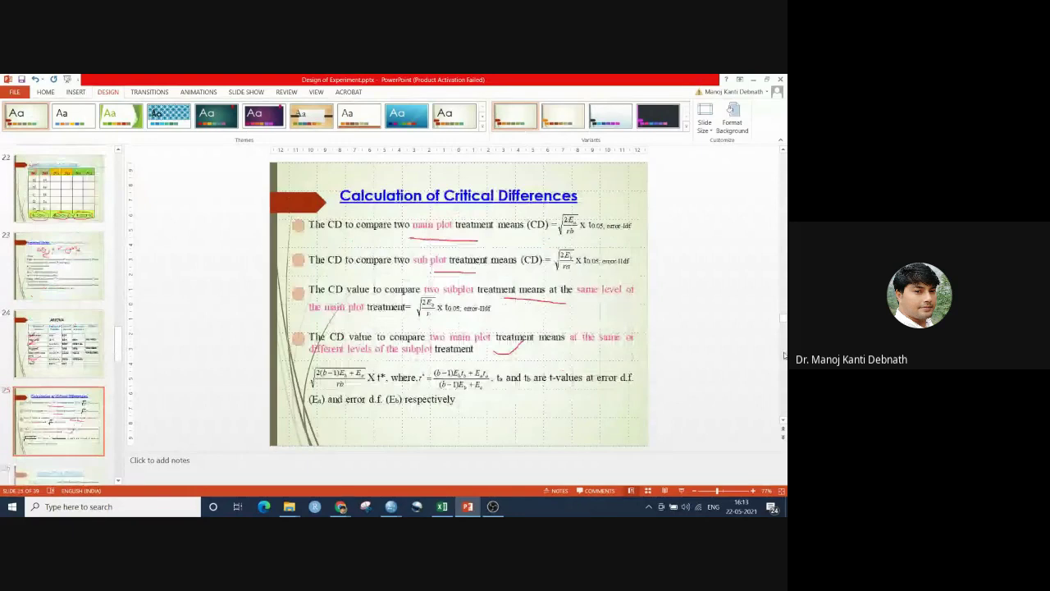
scroll(784, 354, up, 1)
click(766, 79)
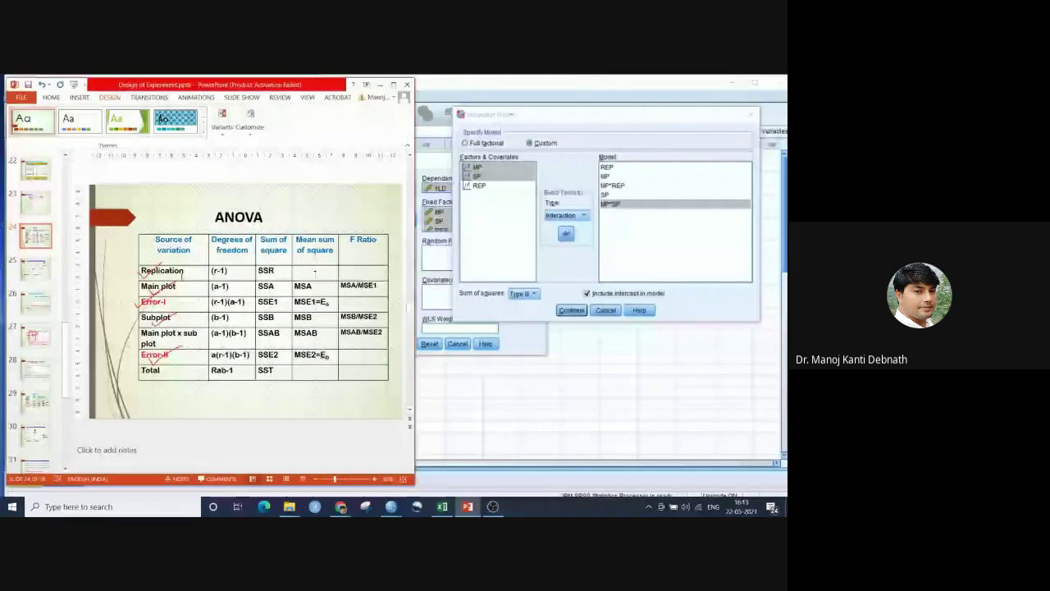
click(612, 168)
click(468, 506)
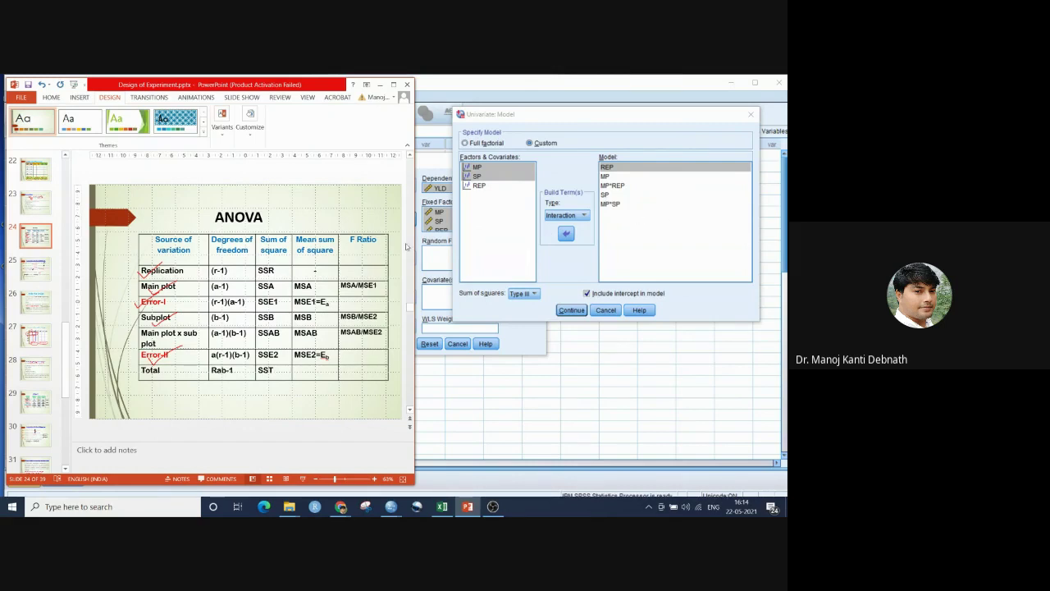
Return to SPSS and accept the custom model specification
click(379, 86)
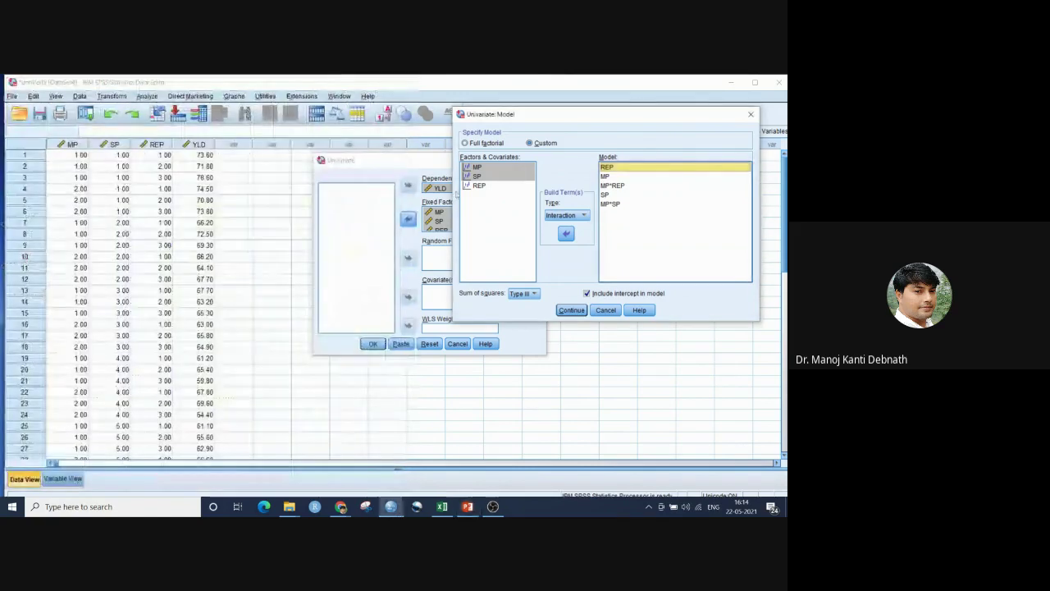
click(665, 233)
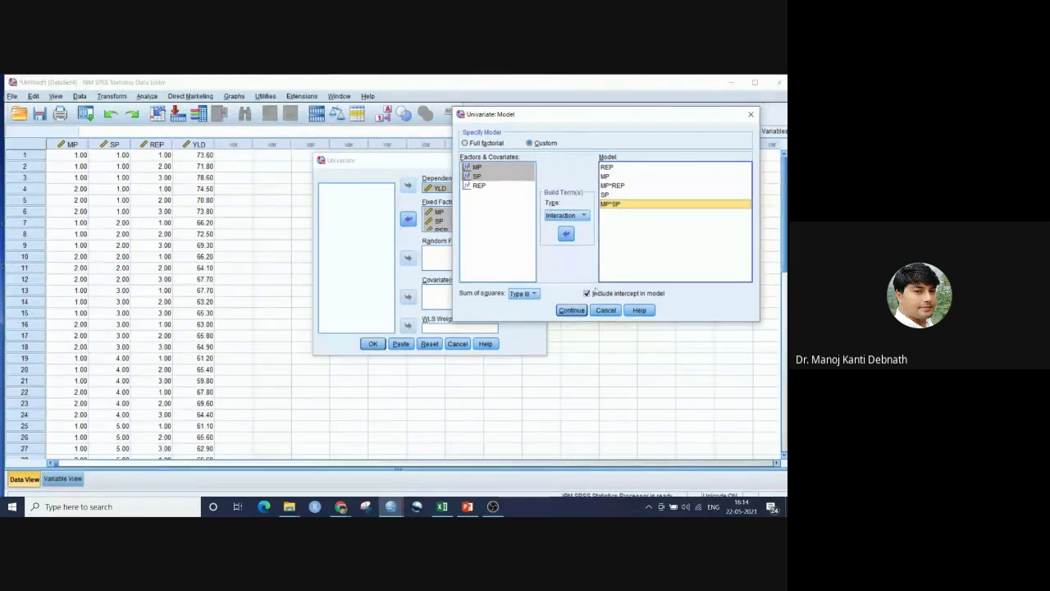
click(572, 310)
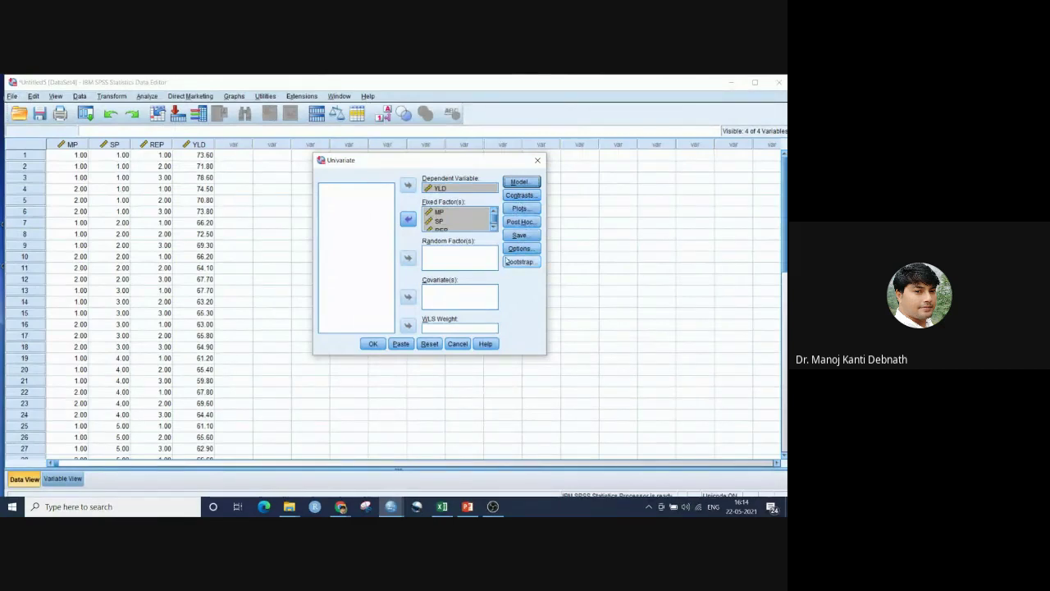
Set the Univariate options to display estimated marginal means for (OVERALL), MP and SP, and accept them
click(522, 253)
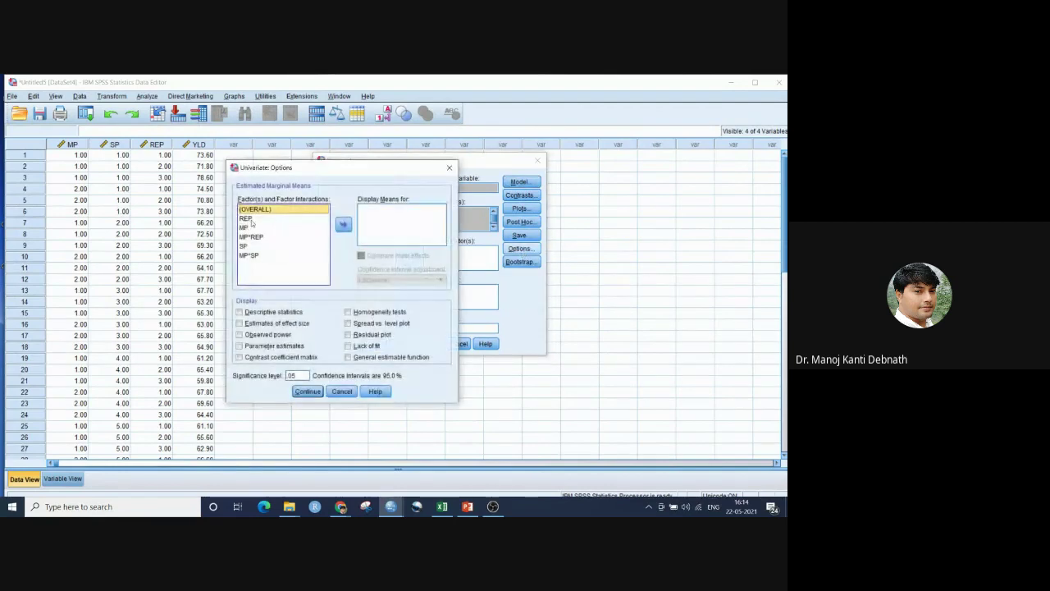
click(343, 224)
click(244, 227)
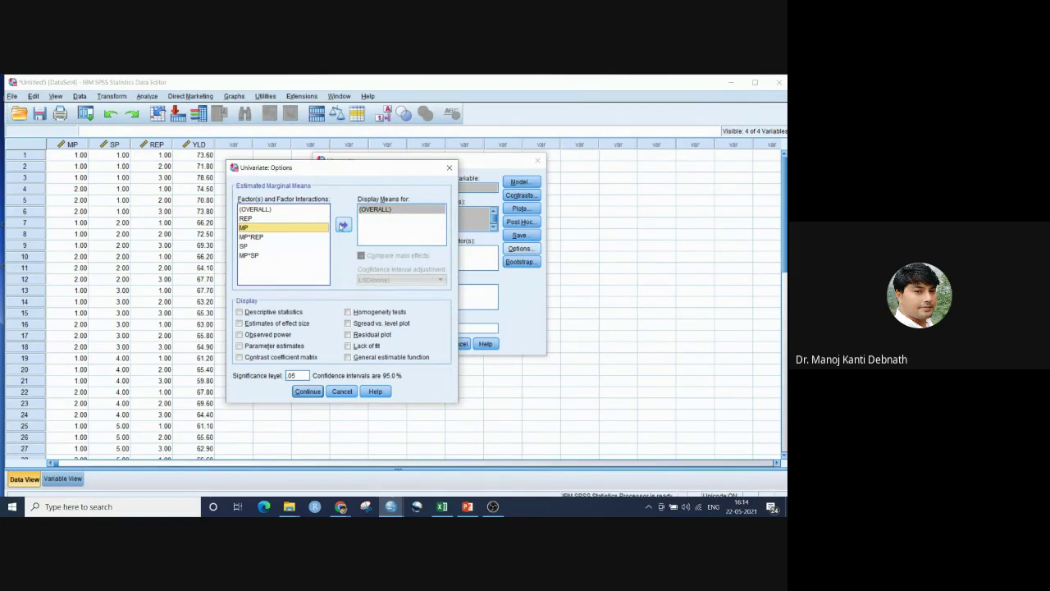
click(343, 224)
click(244, 246)
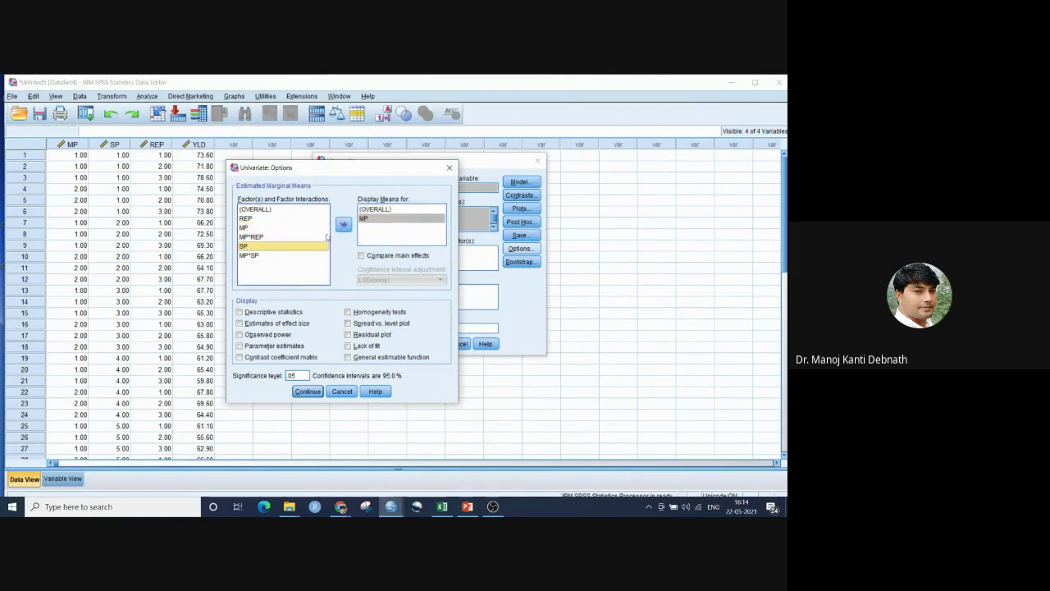
click(343, 224)
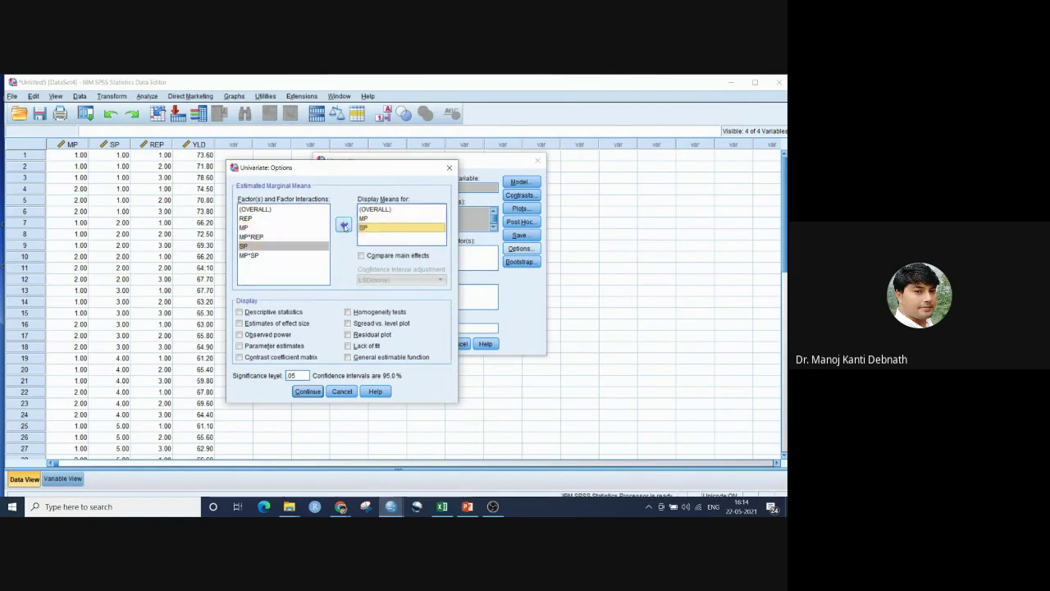
click(307, 392)
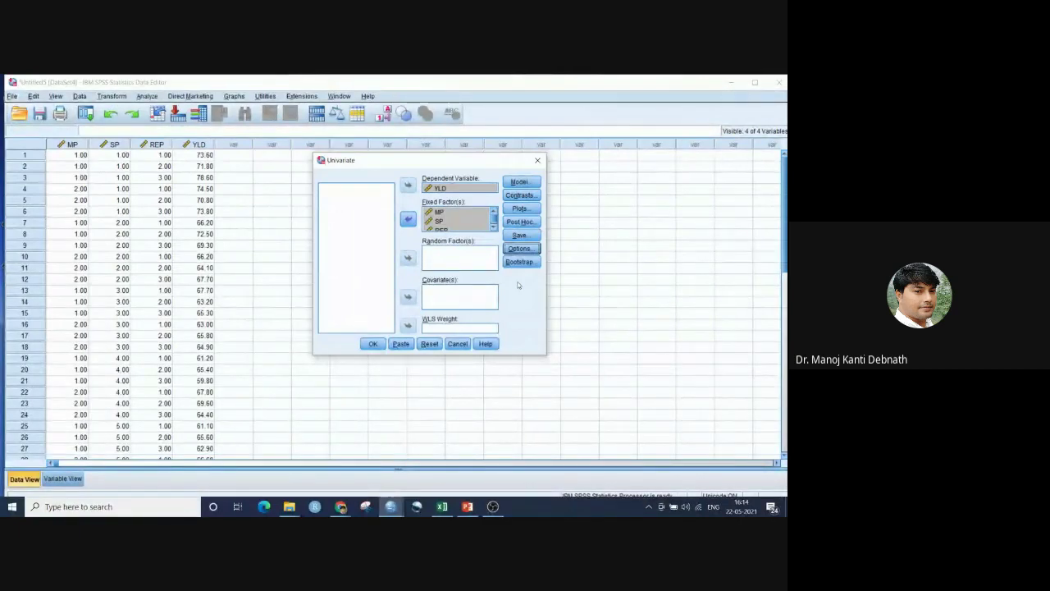
Switch to the PowerPoint presentation and examine the error terms and F ratios in the split plot ANOVA table beside the Univariate dialog
click(468, 507)
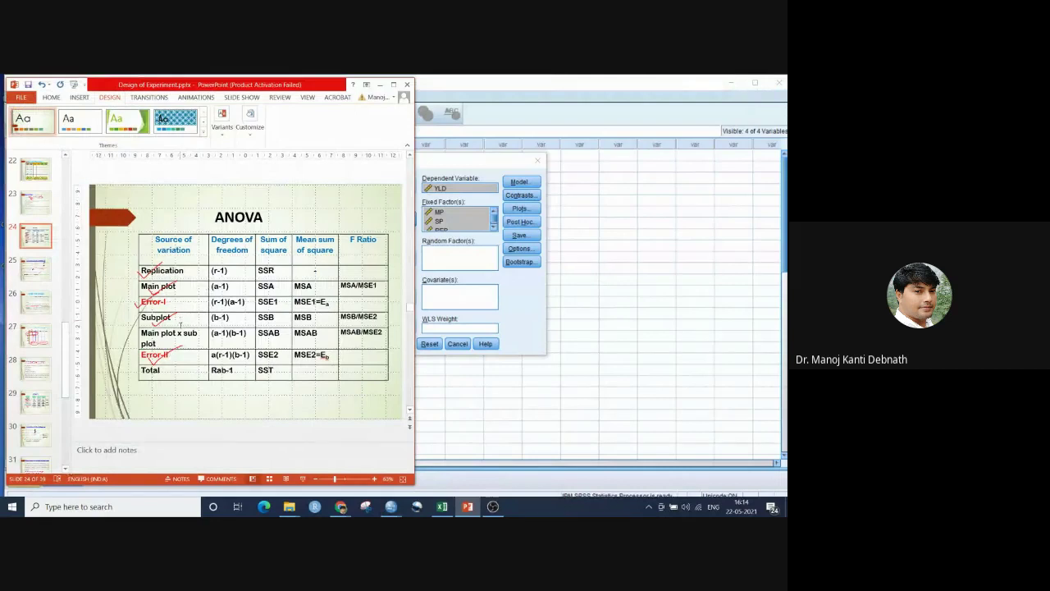
drag(307, 84, 272, 86)
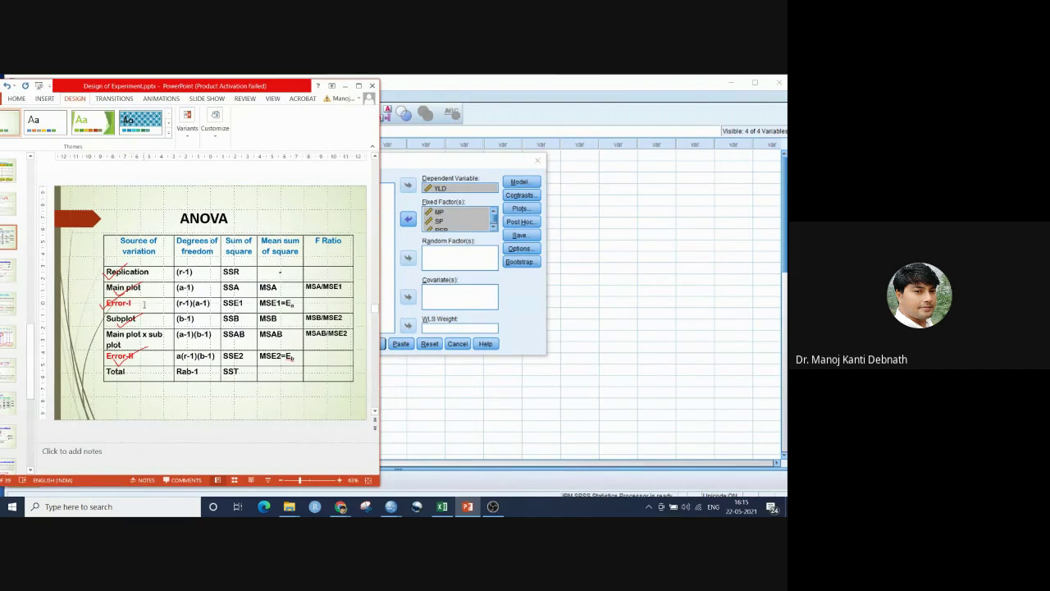
click(231, 297)
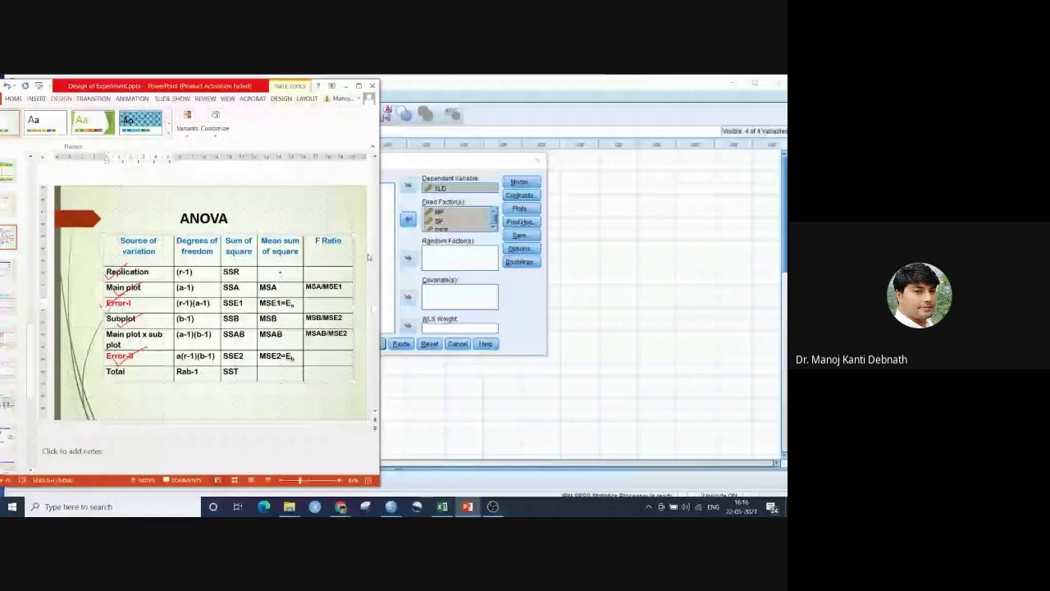
Return to SPSS and paste the Univariate analysis as command syntax into the Syntax Editor
click(346, 87)
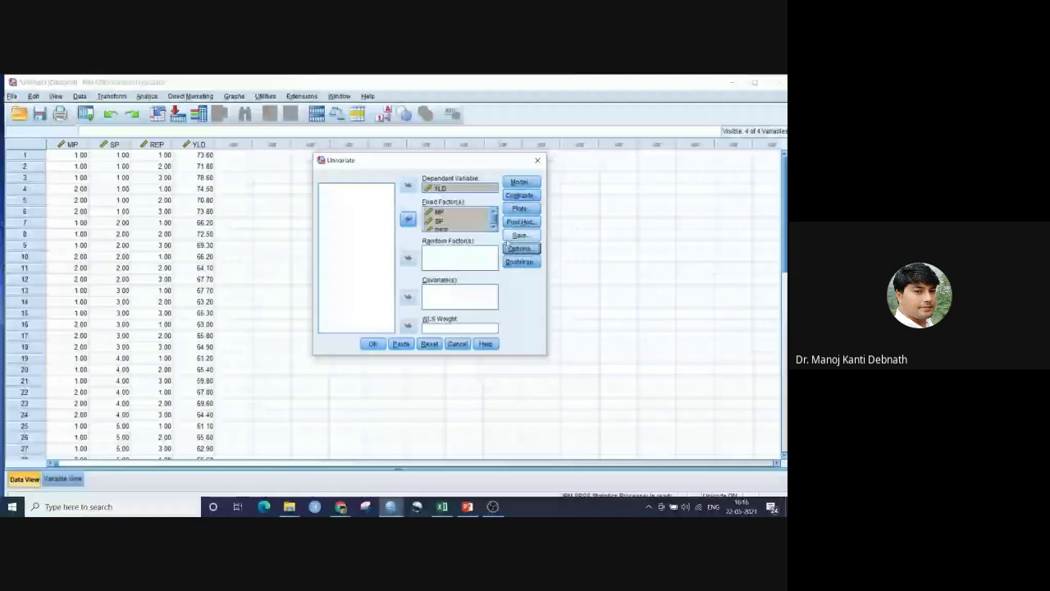
click(402, 344)
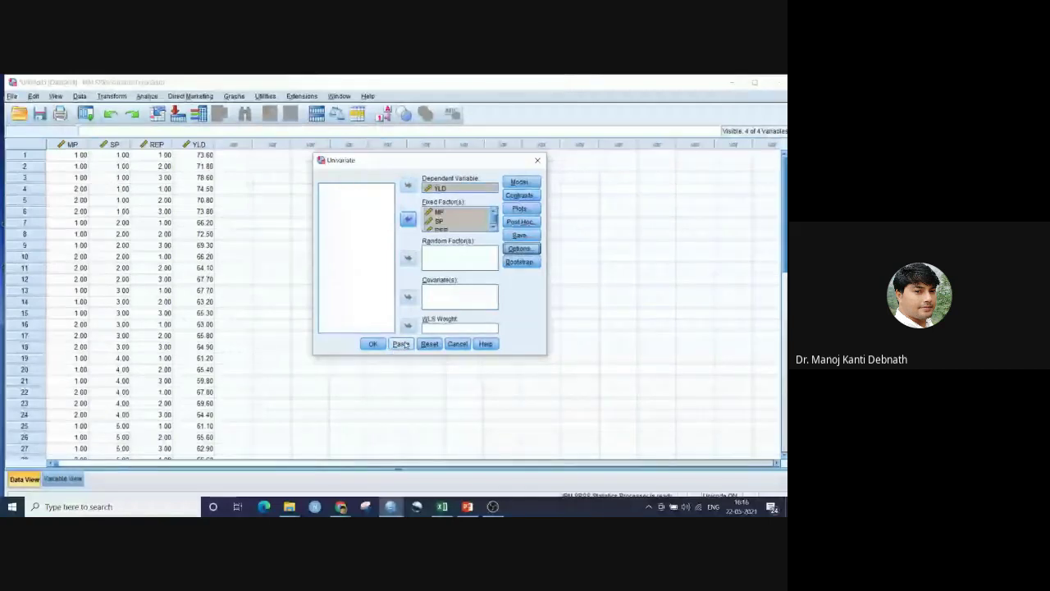
click(402, 345)
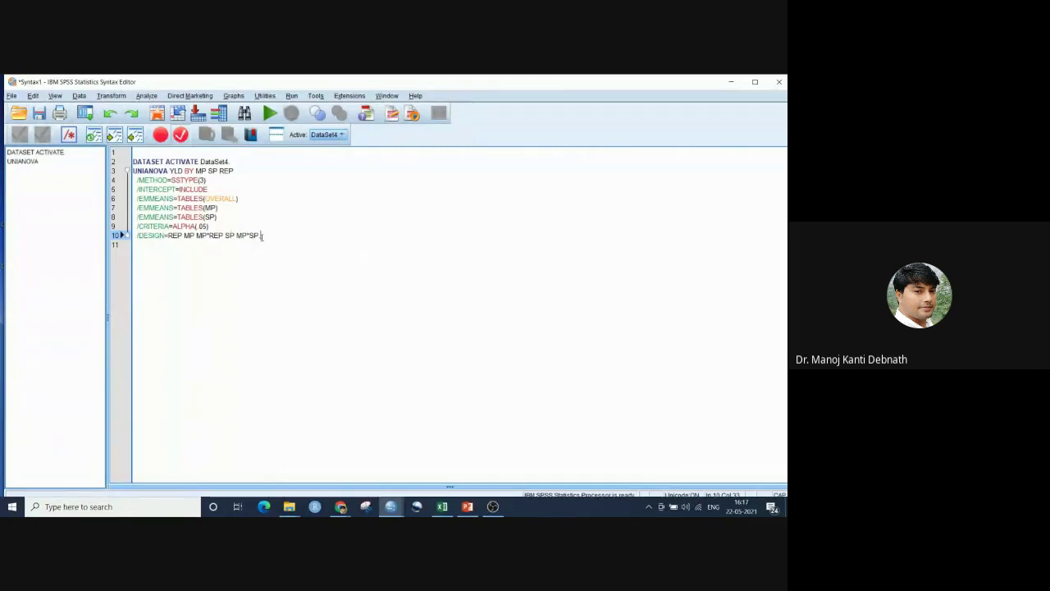
Remove the period ending the DESIGN line and add the line "/TEST MP VS MP*REP." below it
key(ctrl+r)
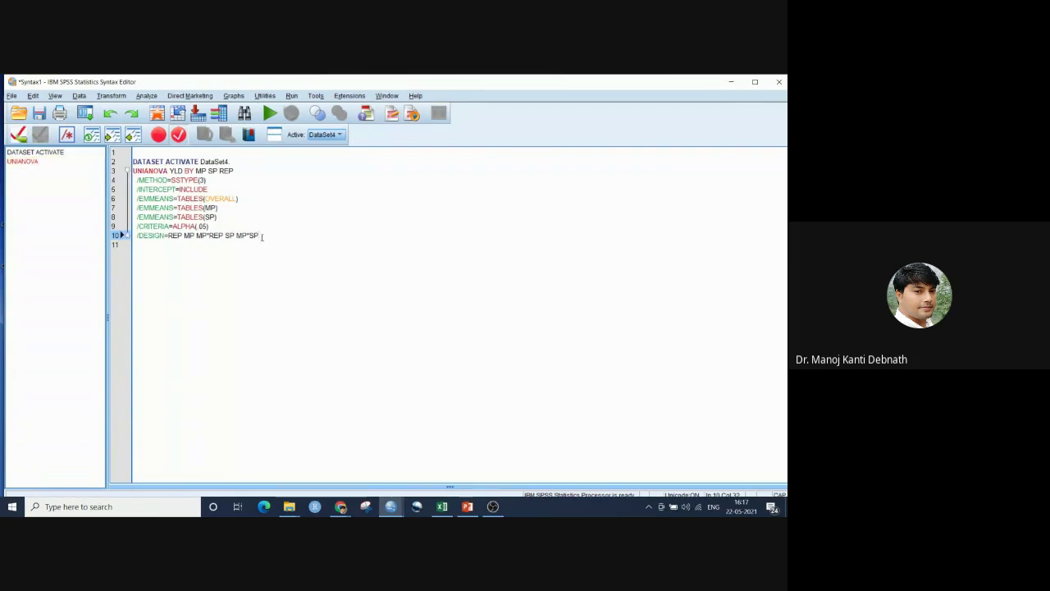
key(Return)
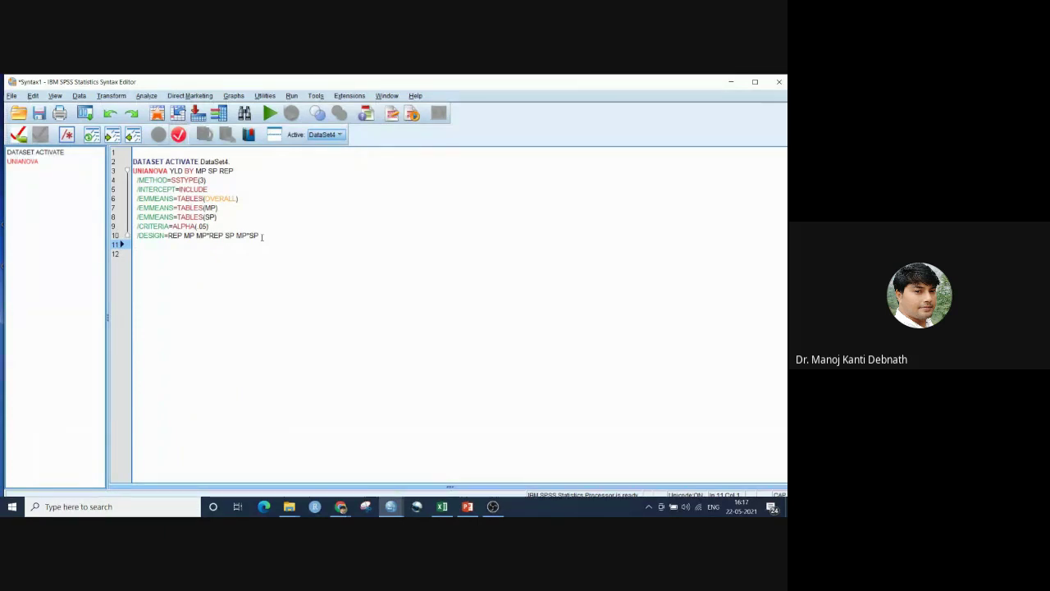
key(ctrl+r)
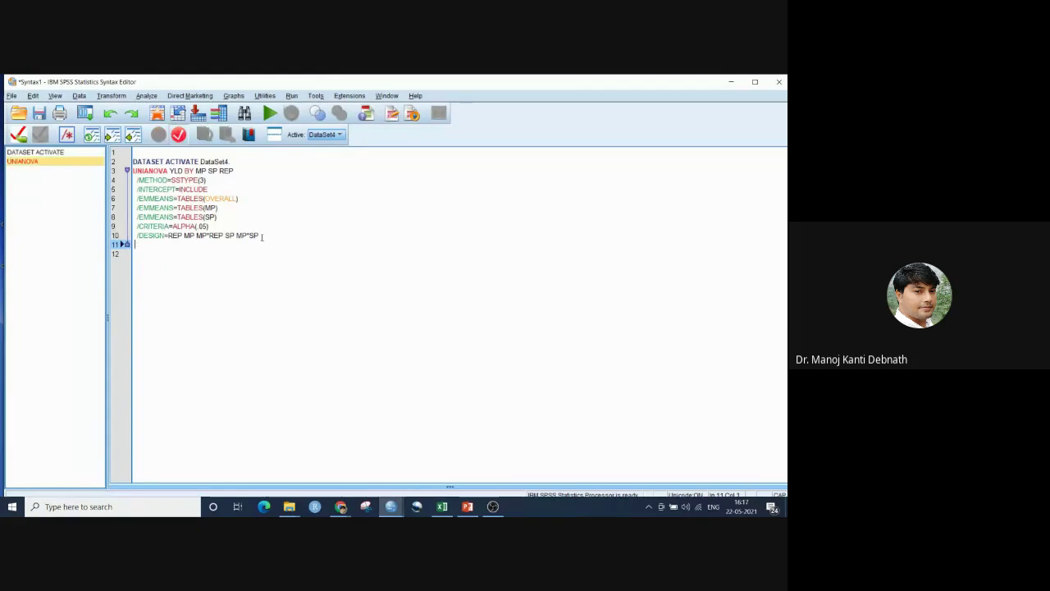
text(/)
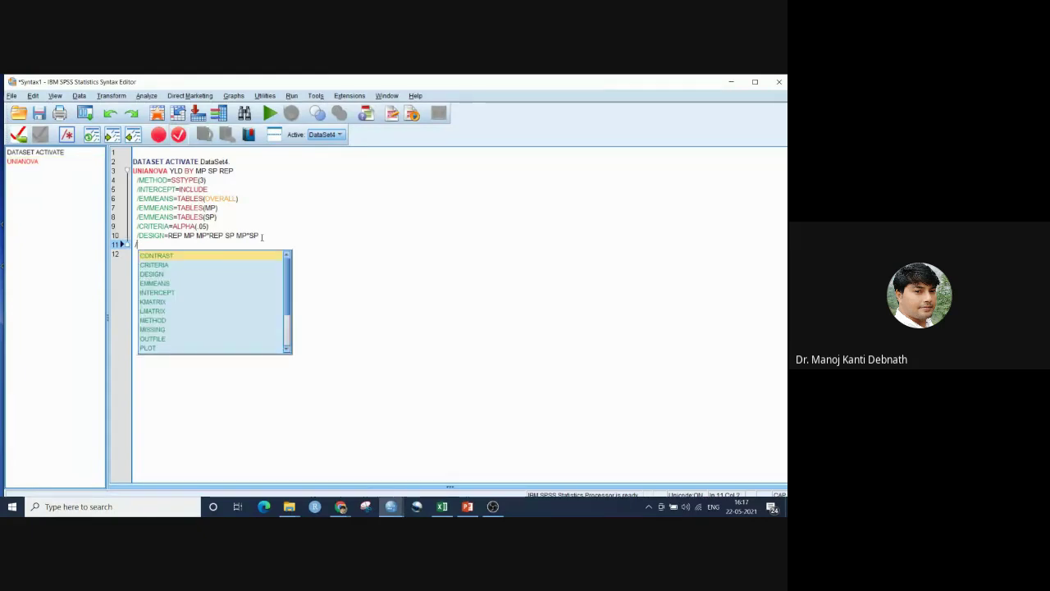
text(TES)
key(Return)
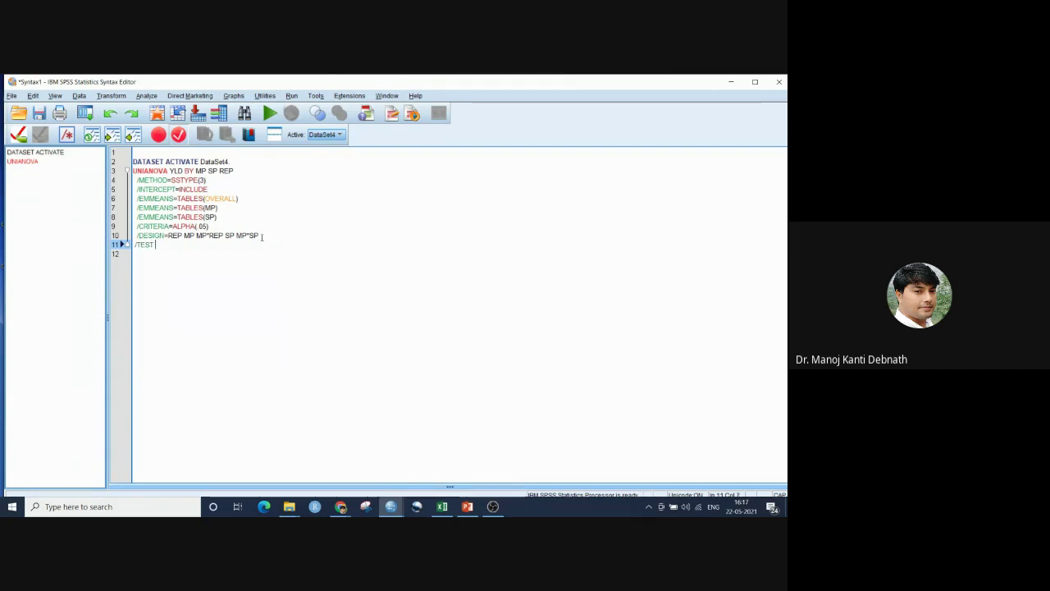
text(MP VS)
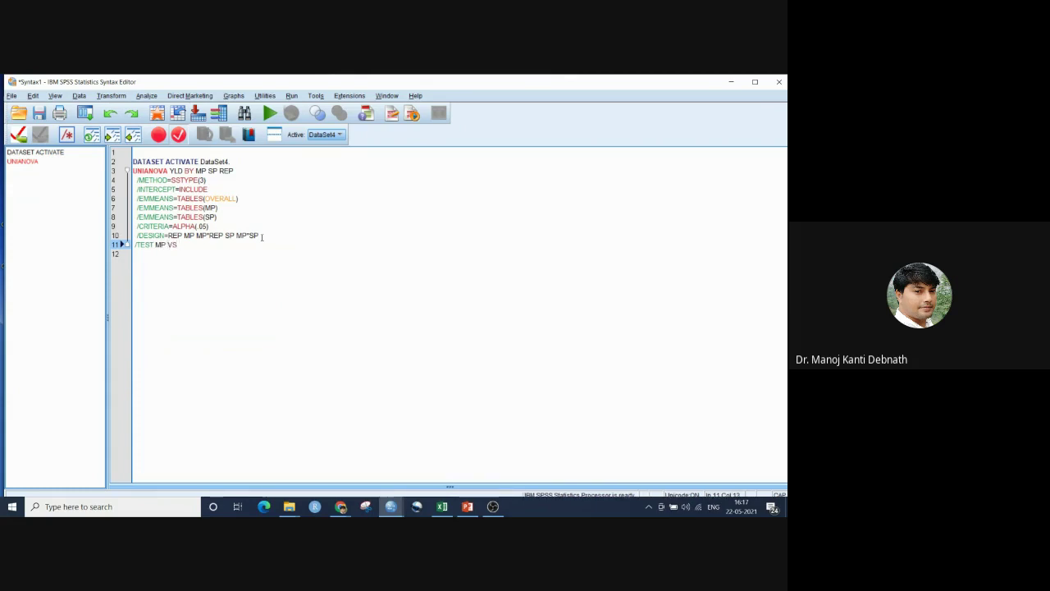
text( MP*REP.)
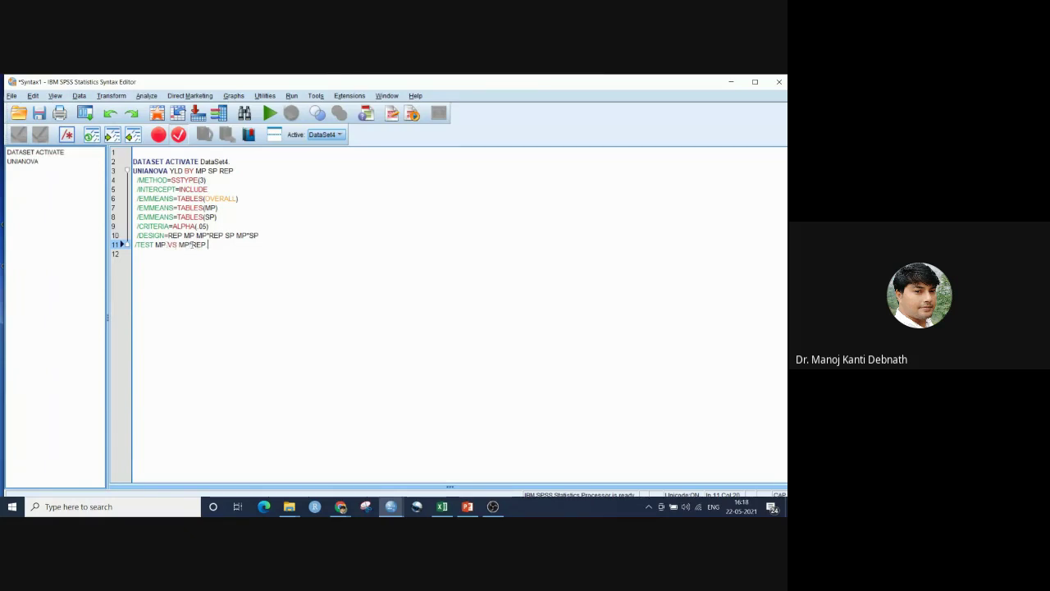
Switch to PowerPoint to check the F ratio column of the split plot ANOVA table, and return to the SPSS syntax
click(466, 509)
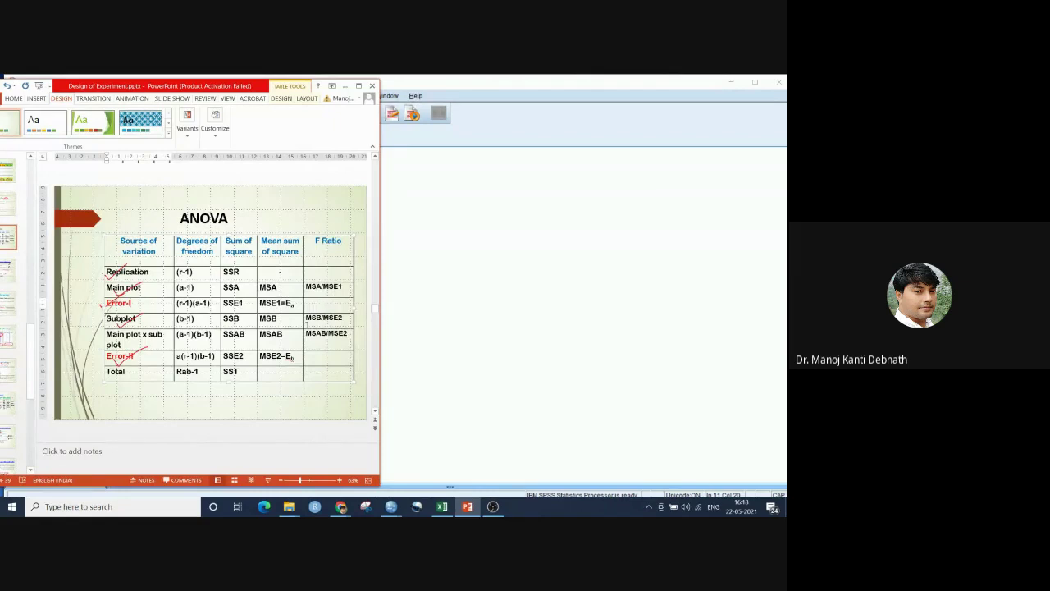
click(345, 85)
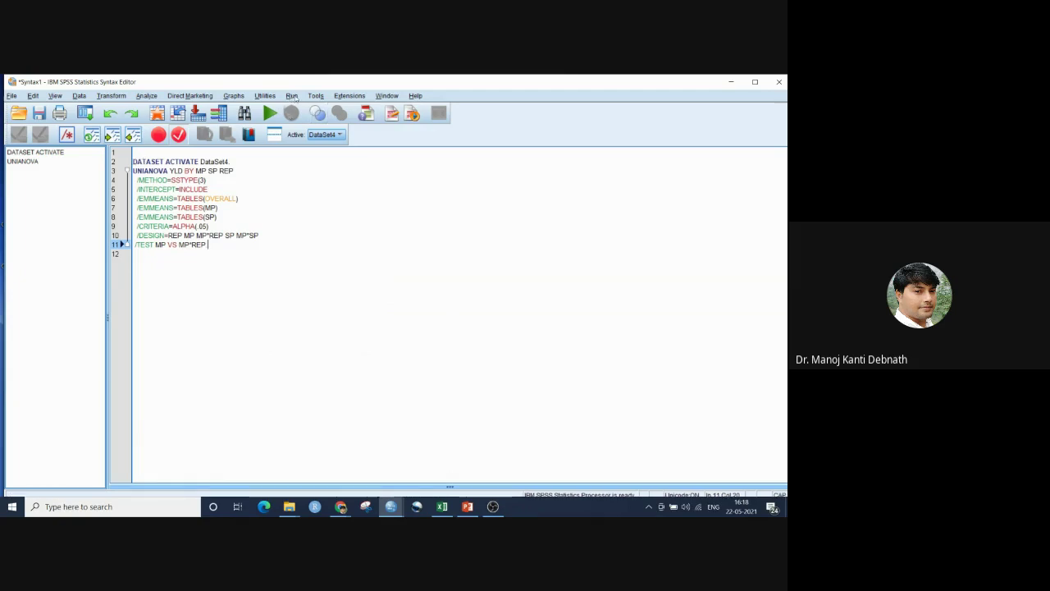
Run all of the UNIANOVA syntax, including the MP versus MP*REP test
click(292, 96)
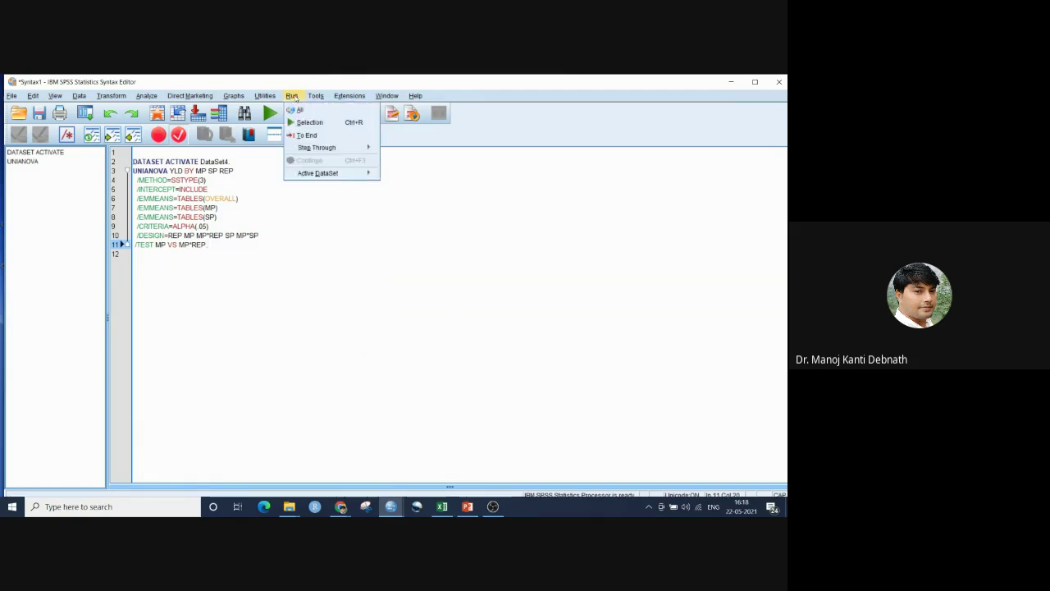
click(312, 113)
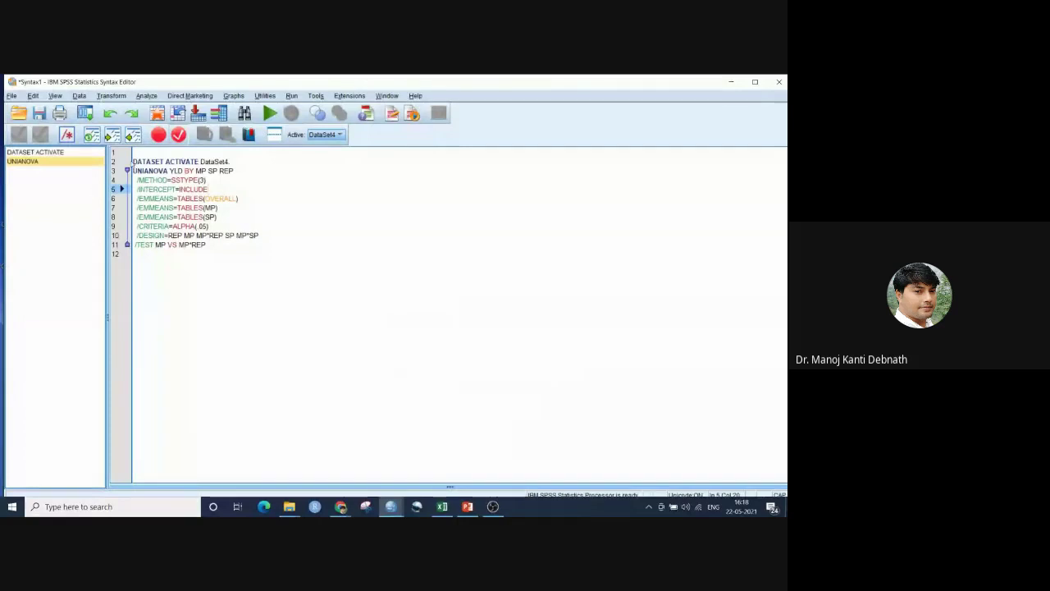
drag(133, 162, 270, 249)
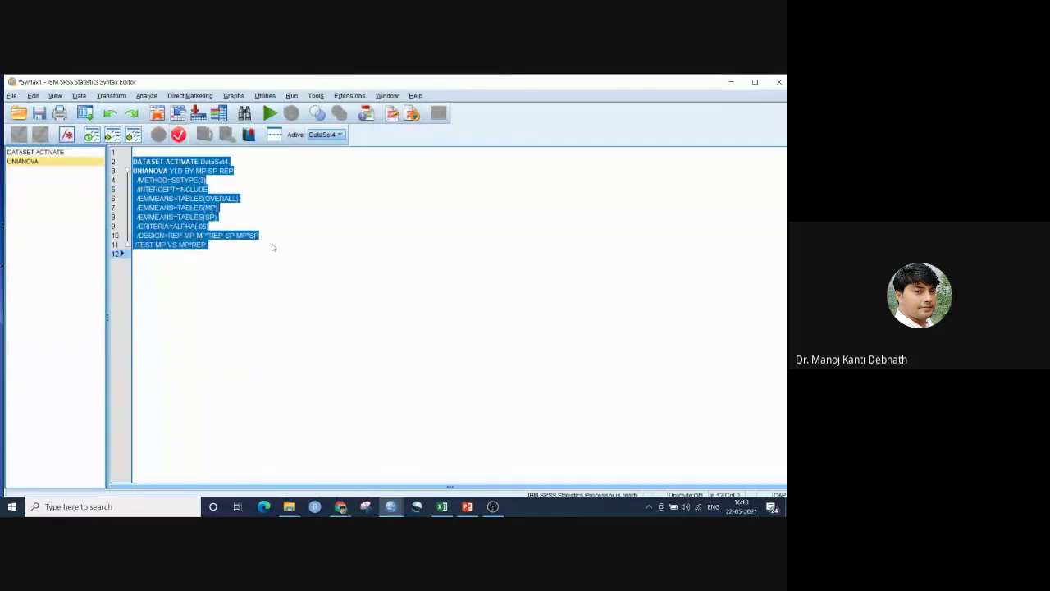
click(292, 96)
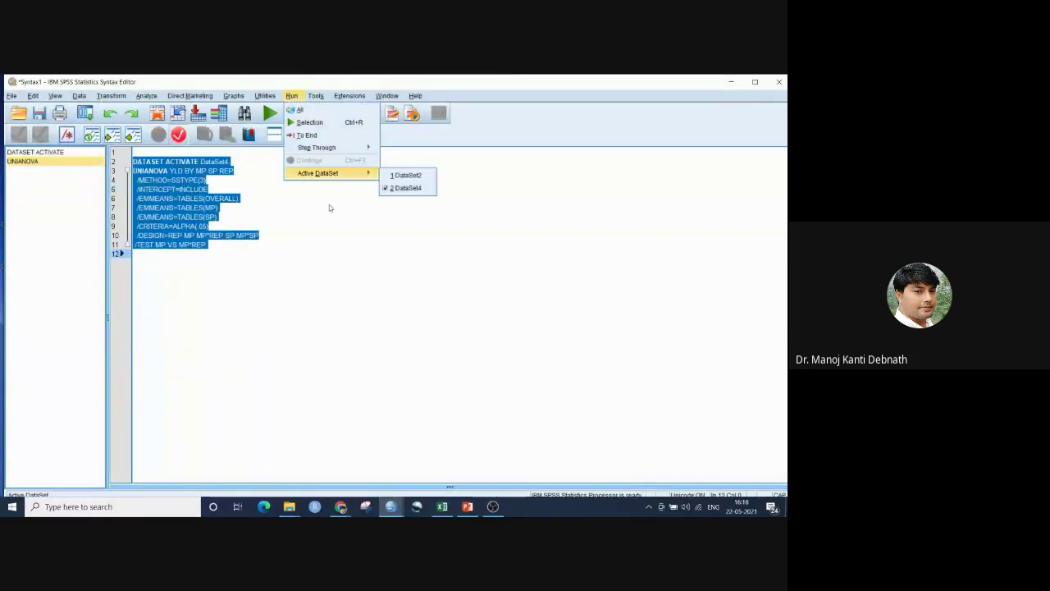
click(309, 121)
click(291, 96)
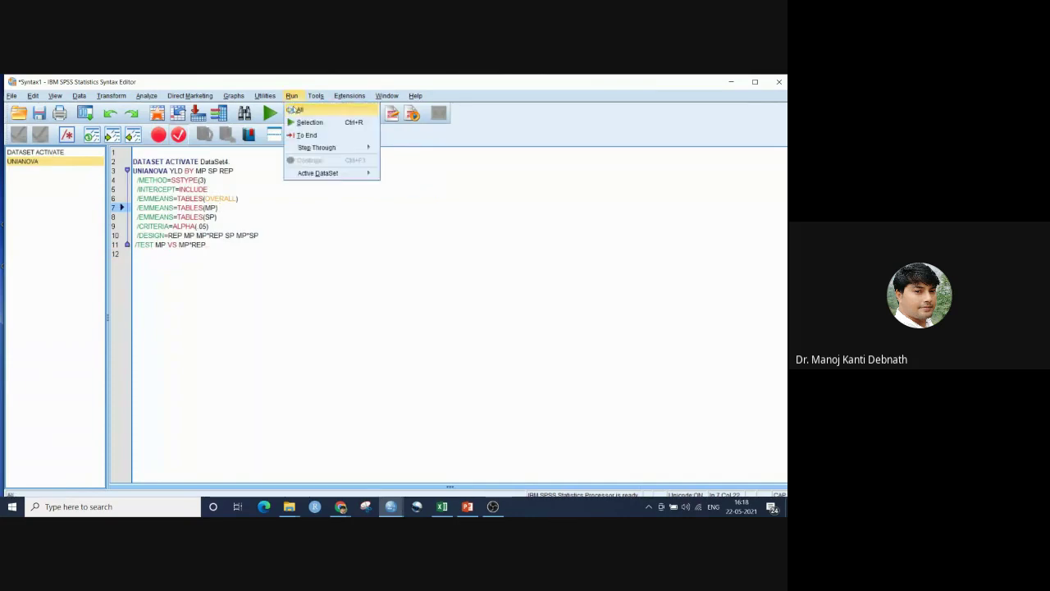
click(301, 111)
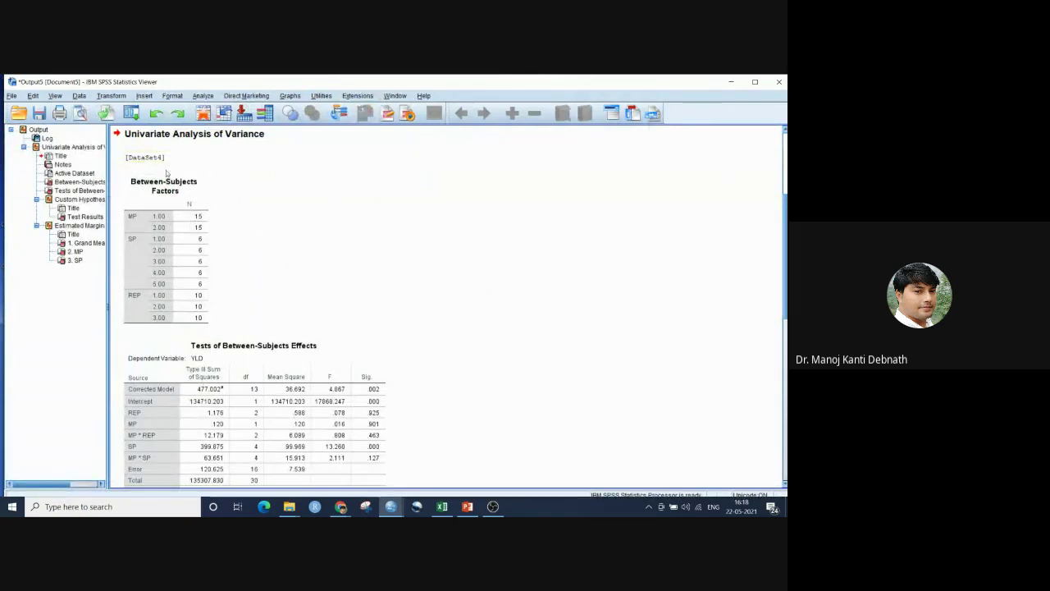
Examine the Between-Subjects Factors and Tests of Between-Subjects Effects tables in the output
click(148, 218)
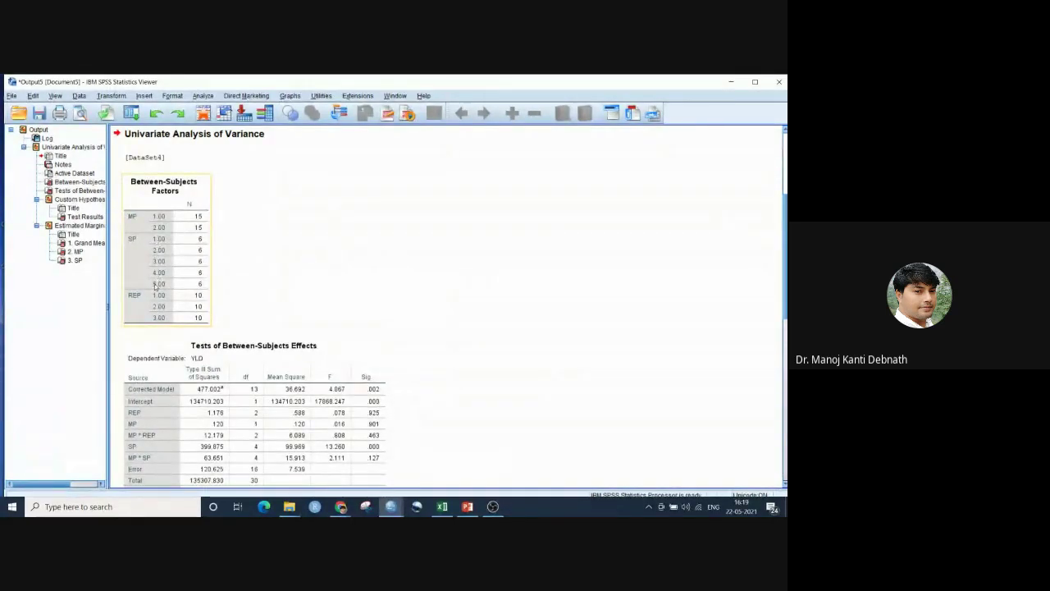
click(638, 323)
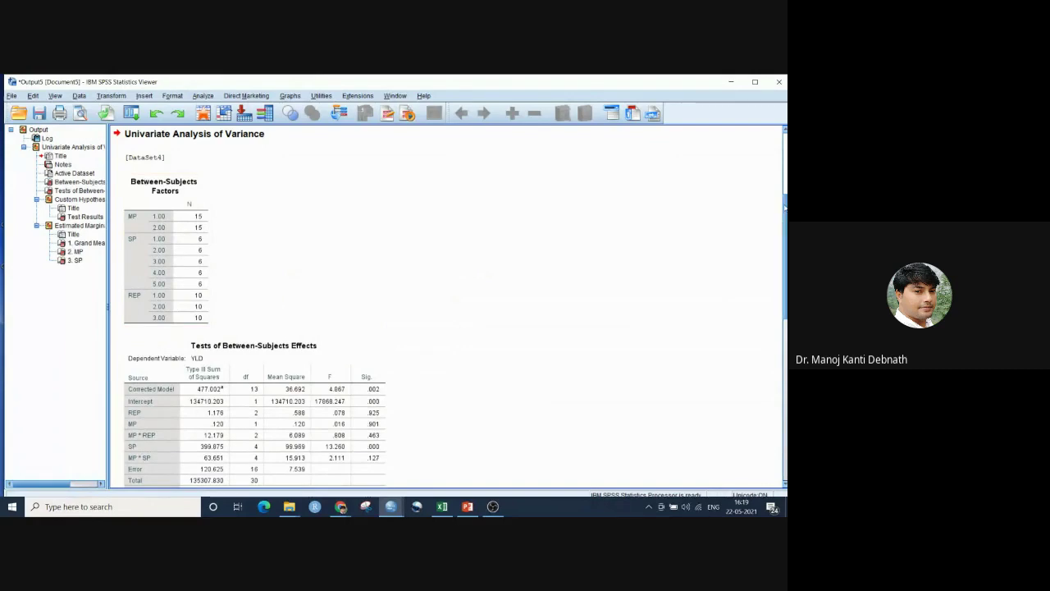
drag(785, 207, 785, 263)
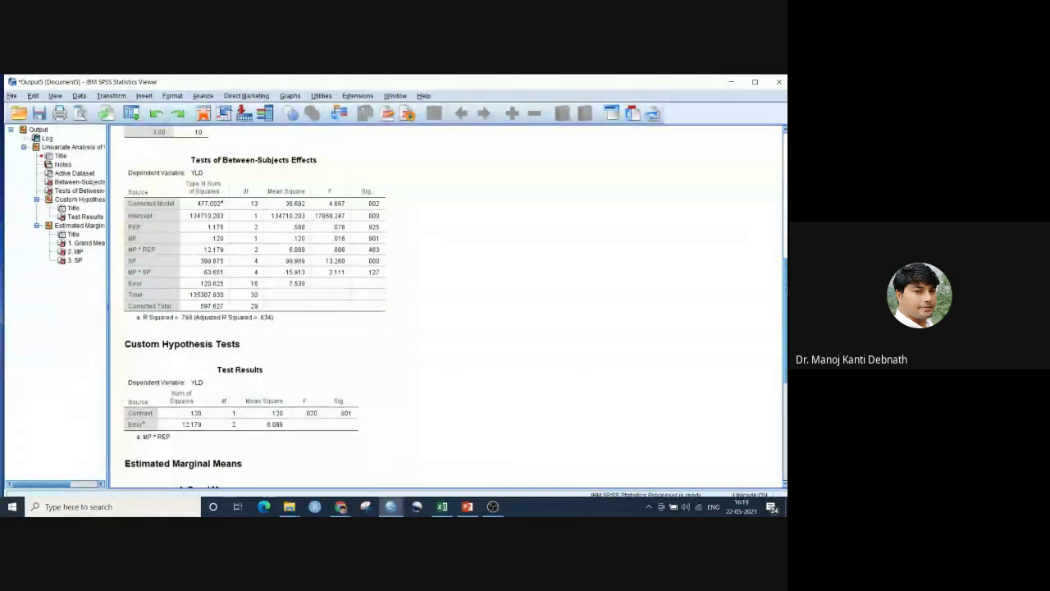
scroll(782, 327, down, 1)
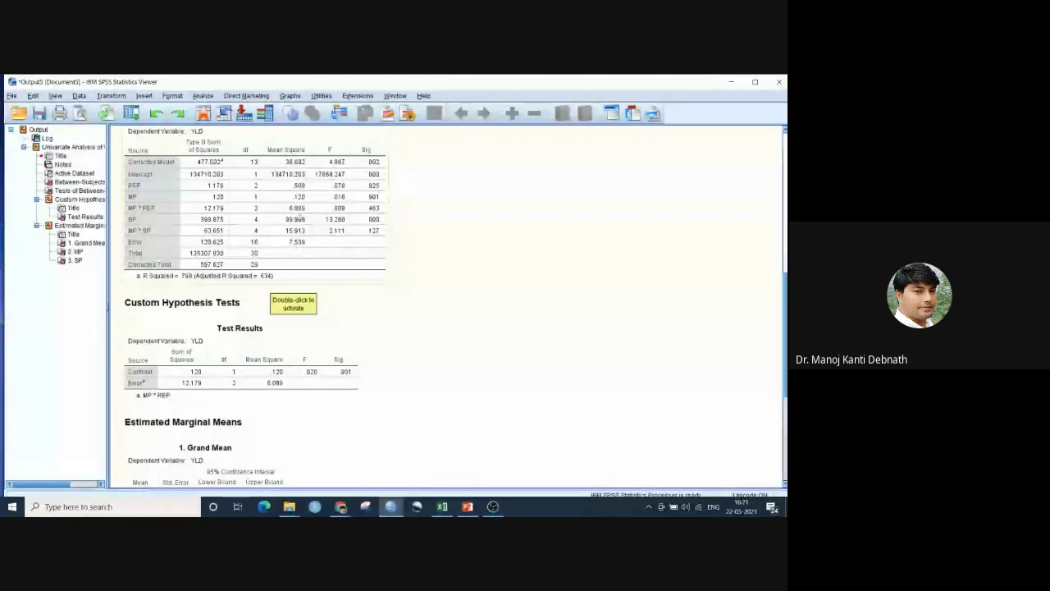
Examine the custom hypothesis test results for the main plot and the estimated marginal means tables for overall, MP and SP
click(541, 302)
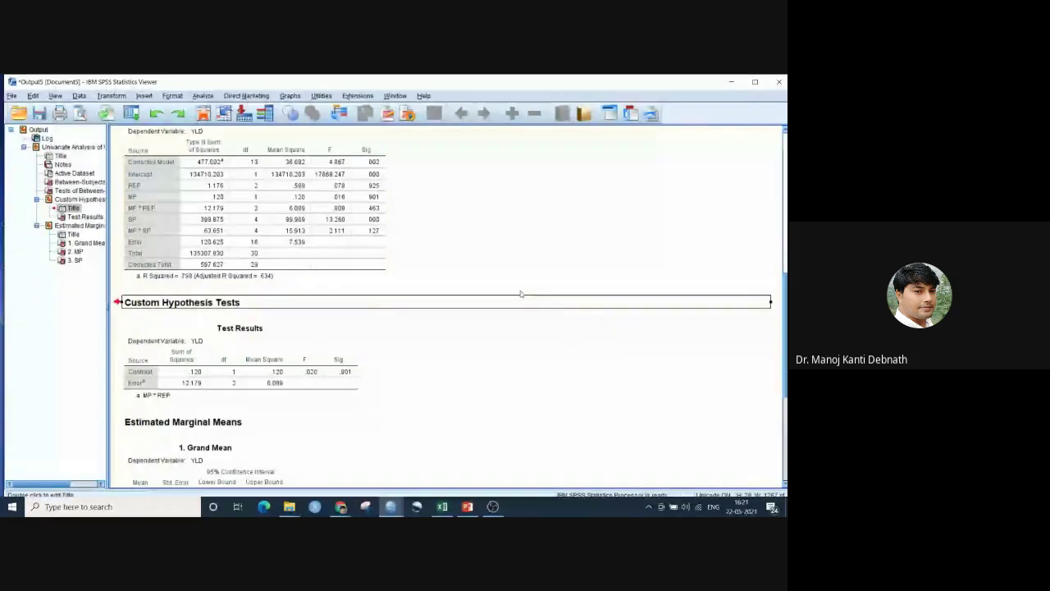
click(253, 373)
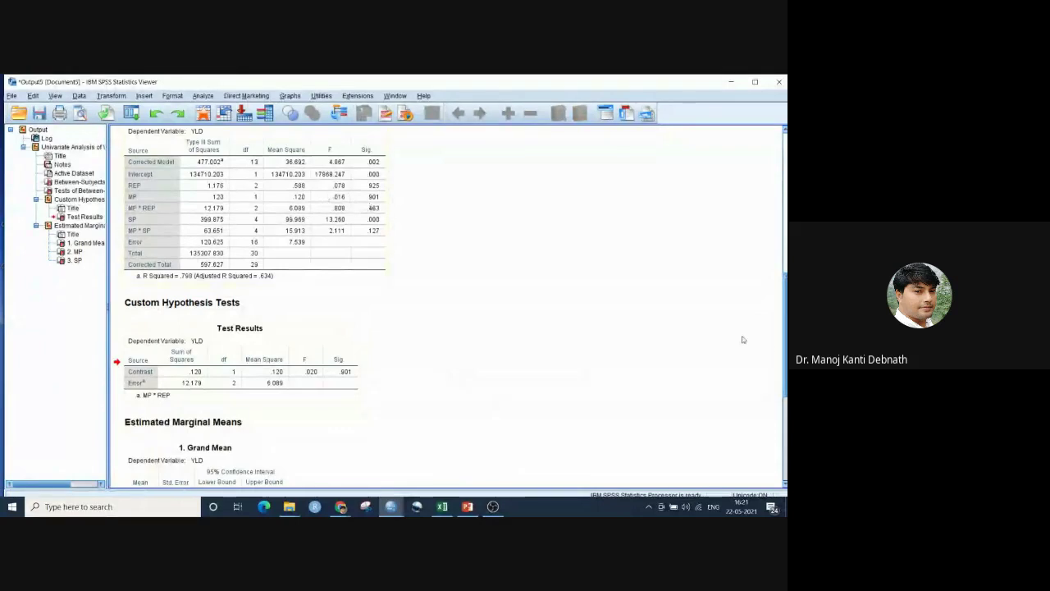
scroll(447, 304, down, 2)
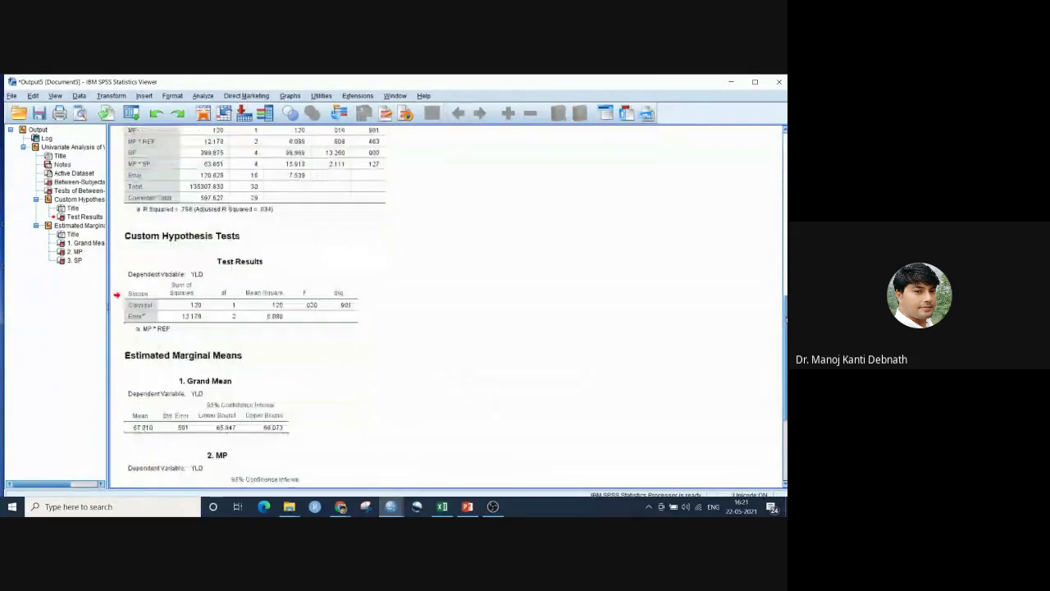
scroll(447, 303, up, 3)
scroll(447, 303, down, 3)
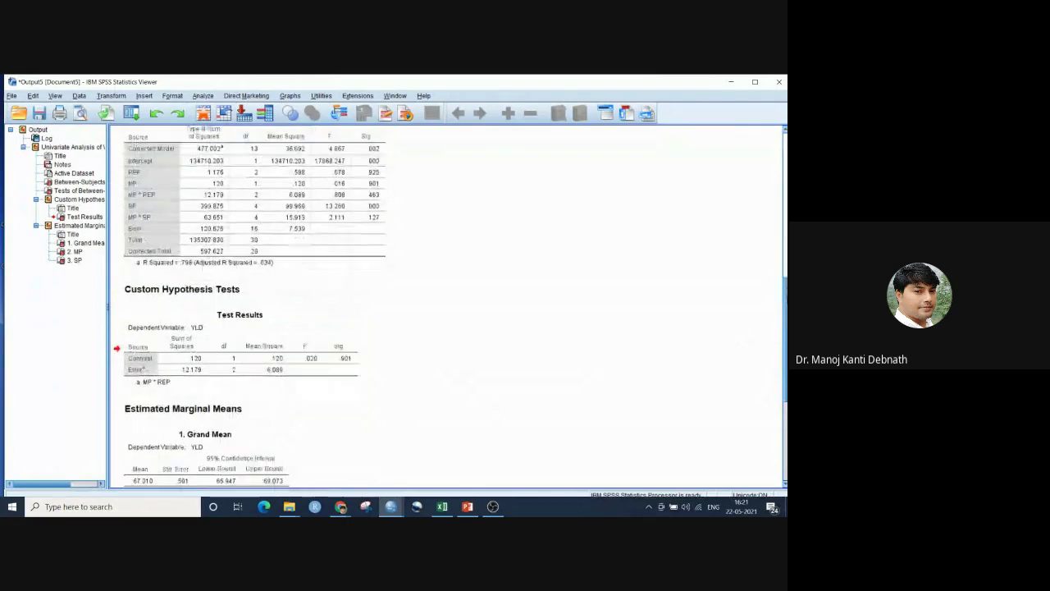
scroll(447, 303, down, 2)
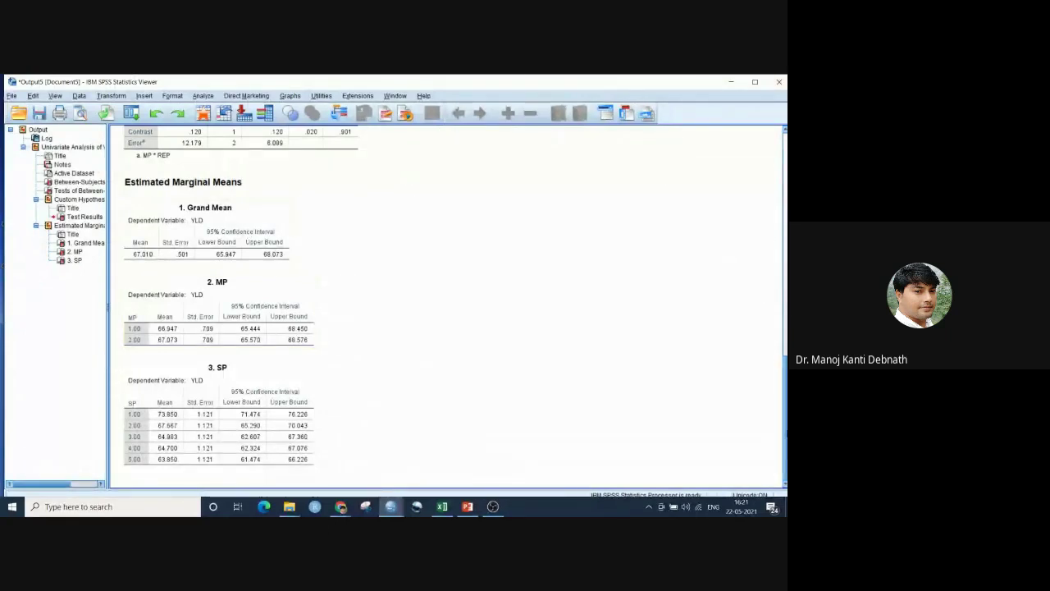
Review the split plot output once more, close it without saving, and minimize the syntax window to get back to the data
drag(785, 417, 785, 238)
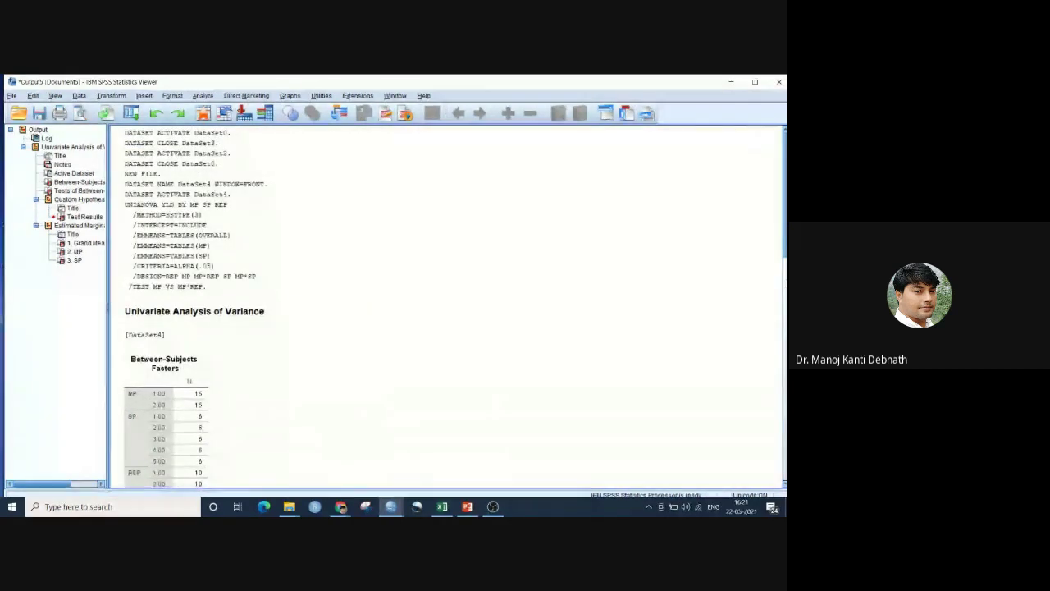
drag(784, 236, 785, 410)
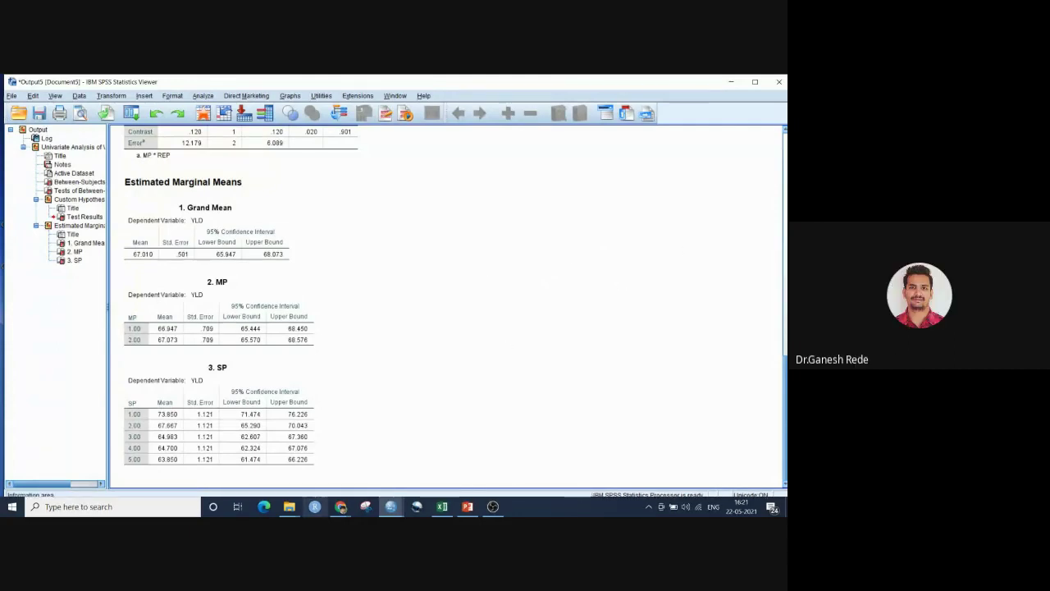
click(778, 83)
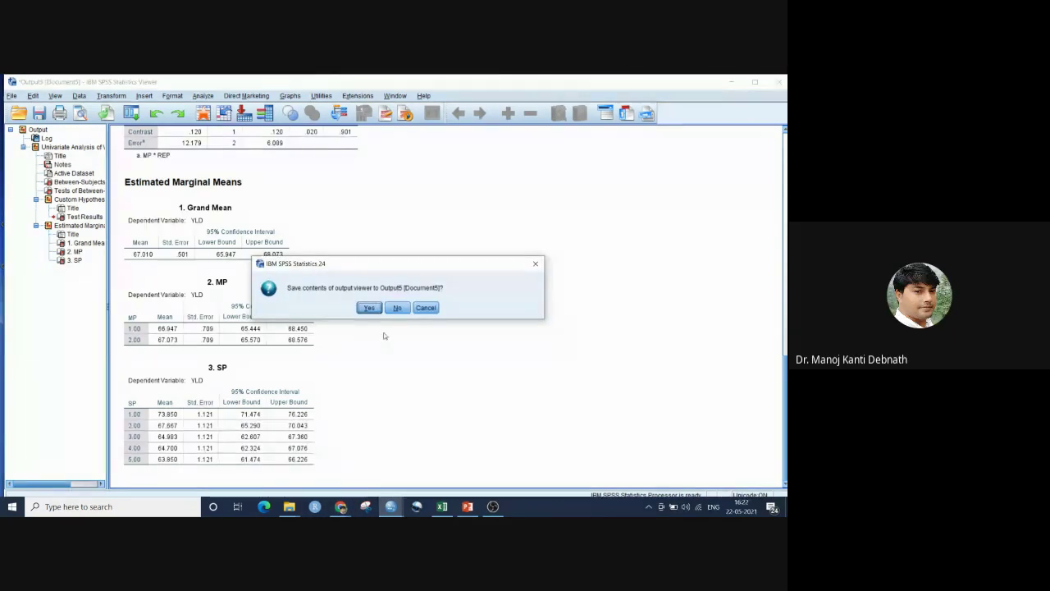
click(396, 307)
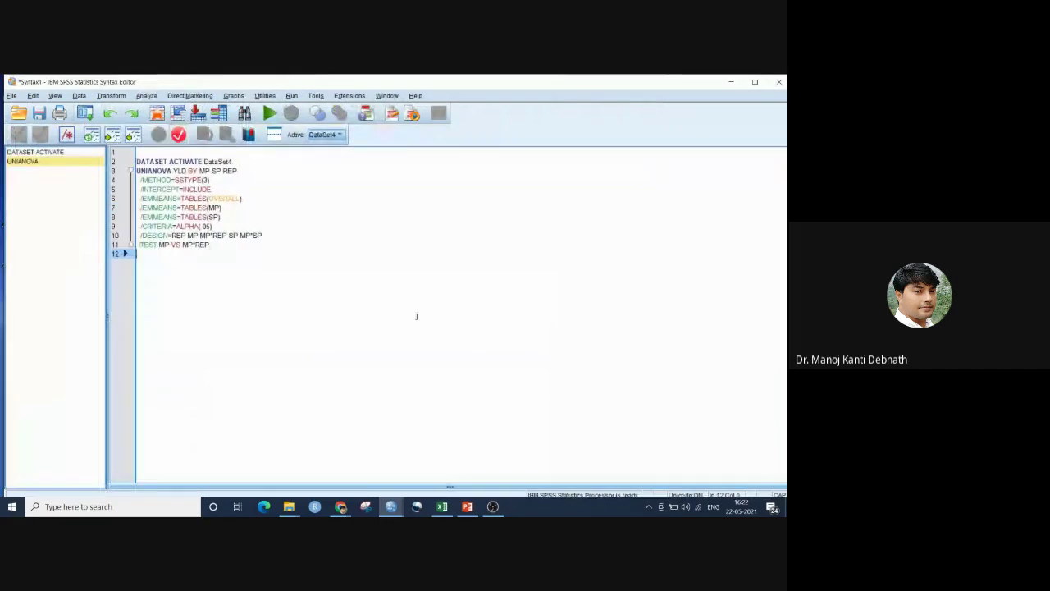
click(735, 82)
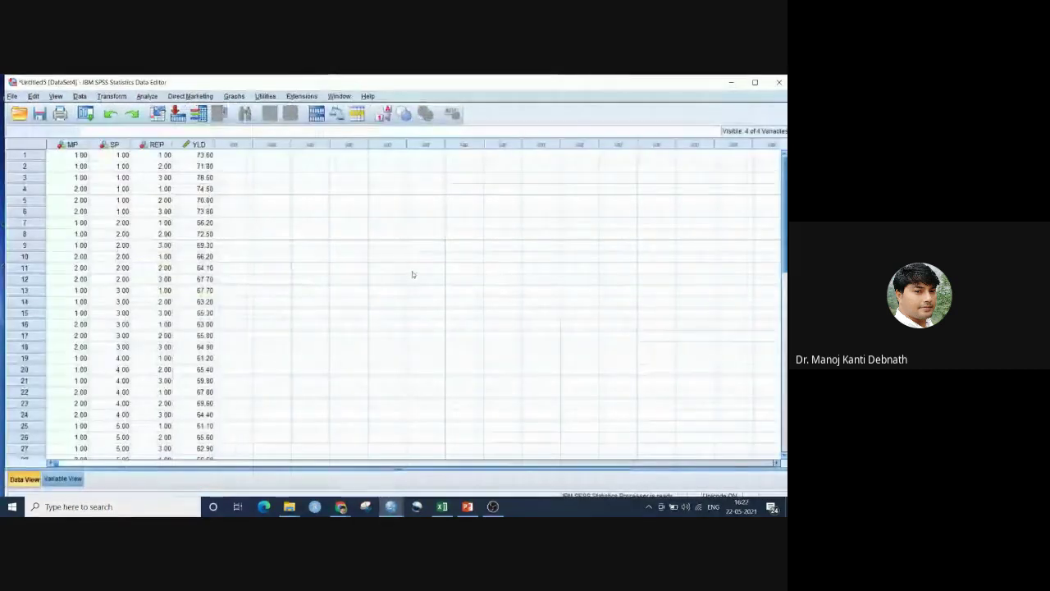
click(420, 268)
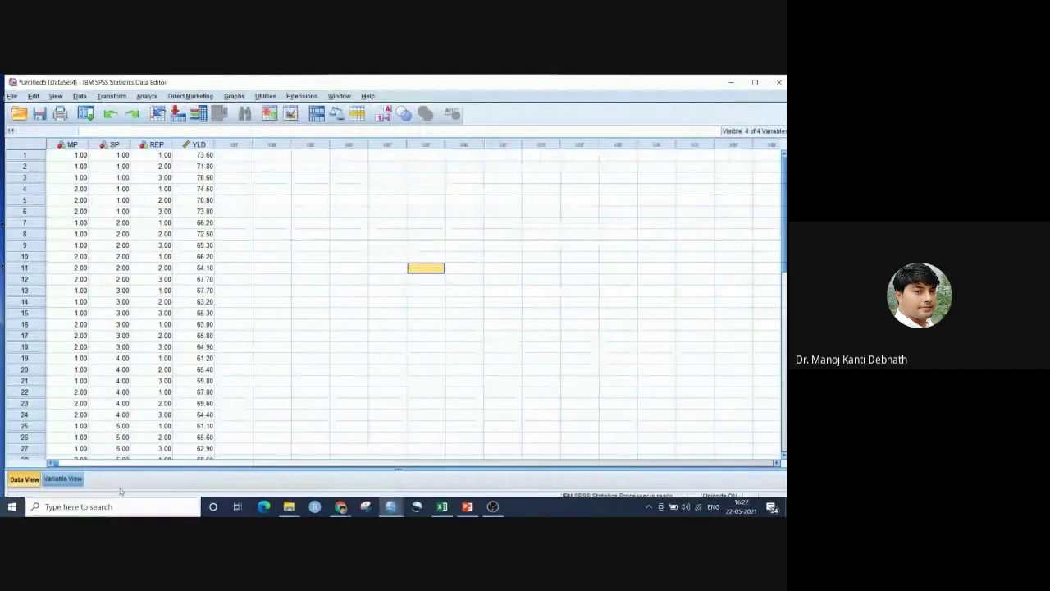
Switch to Excel and open the Strip-Plot sheet to review its Replication, Factor-A, Factor-B and Yield columns
click(443, 506)
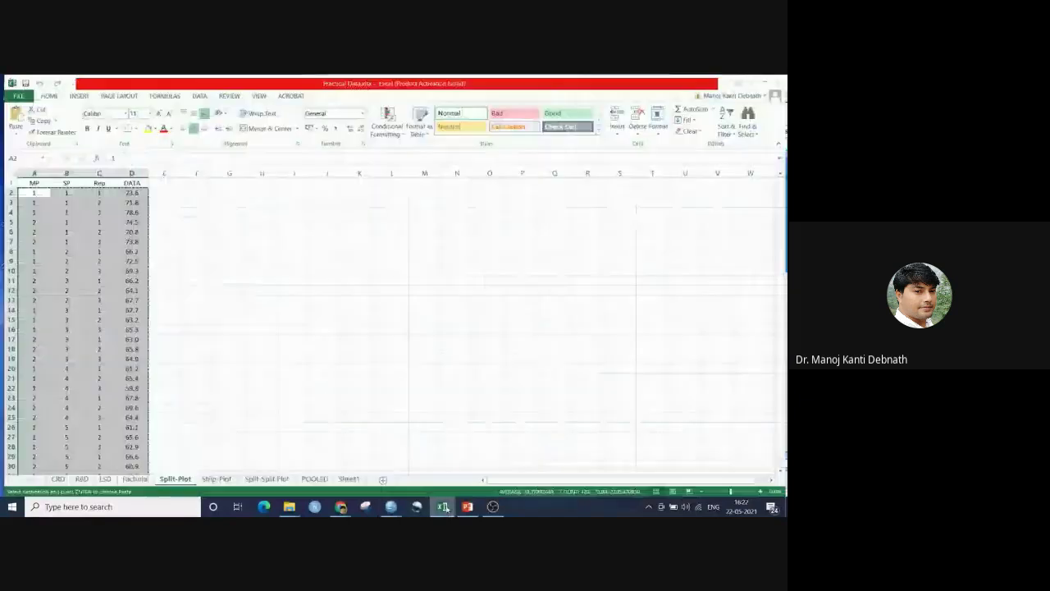
click(220, 480)
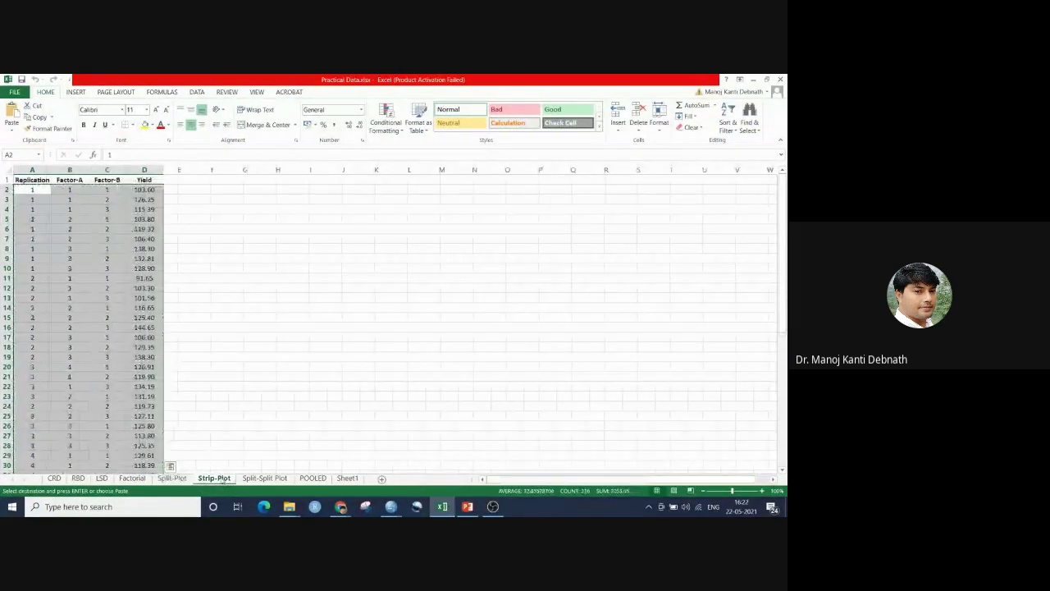
click(397, 299)
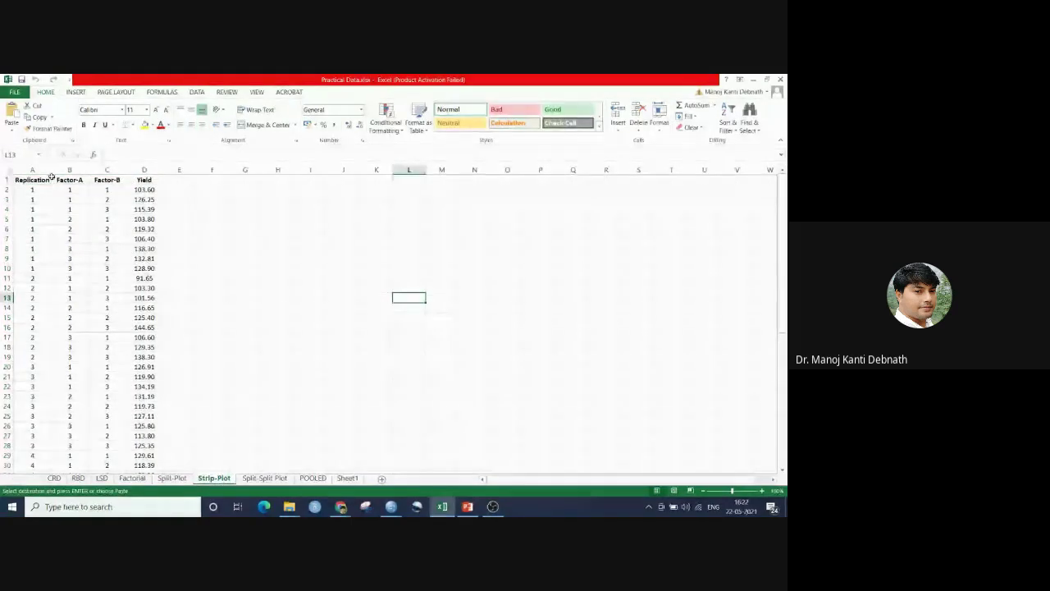
click(265, 210)
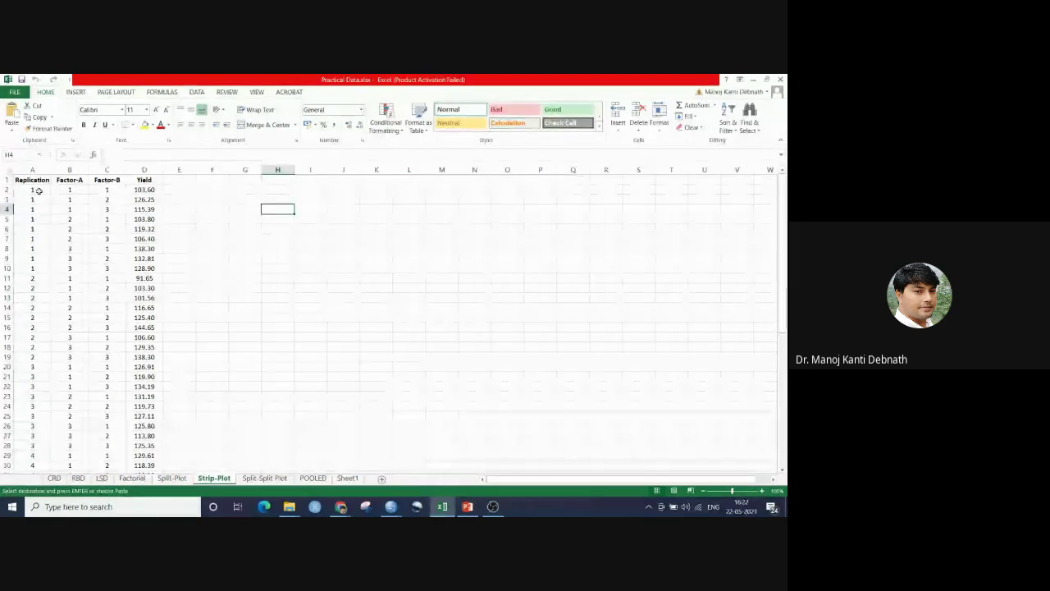
click(236, 278)
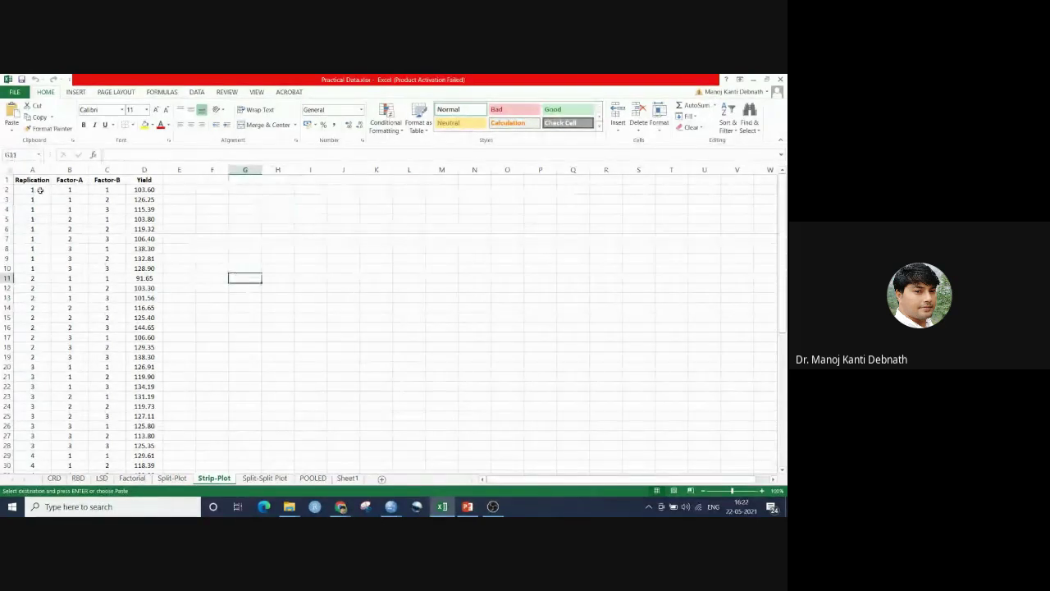
click(279, 208)
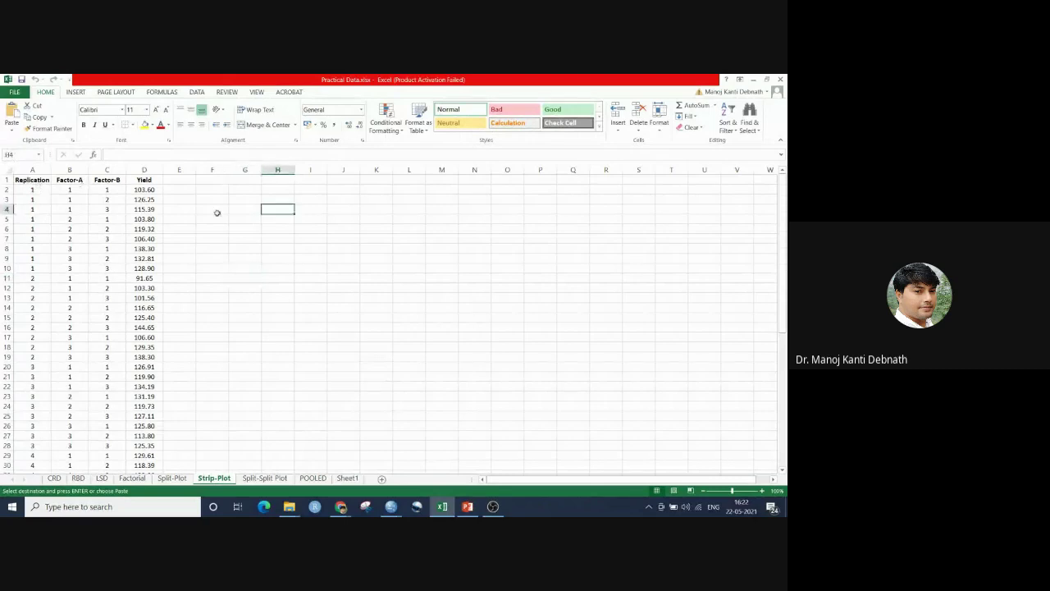
click(64, 180)
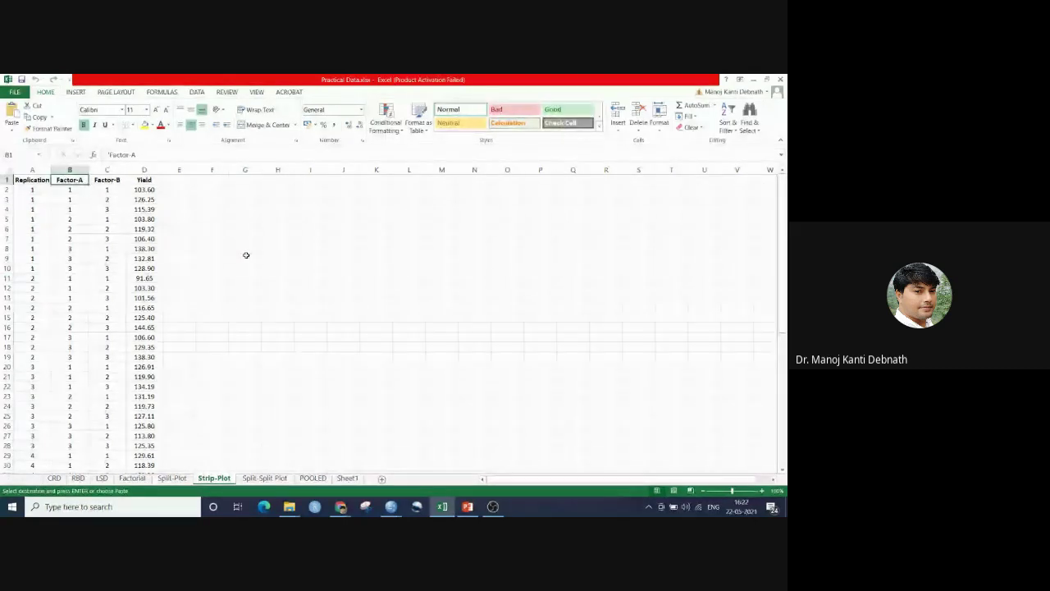
click(246, 256)
Copy all strip plot data rows under Replication, Factor-A, Factor-B and Yield, leaving out the header row
drag(20, 189, 150, 210)
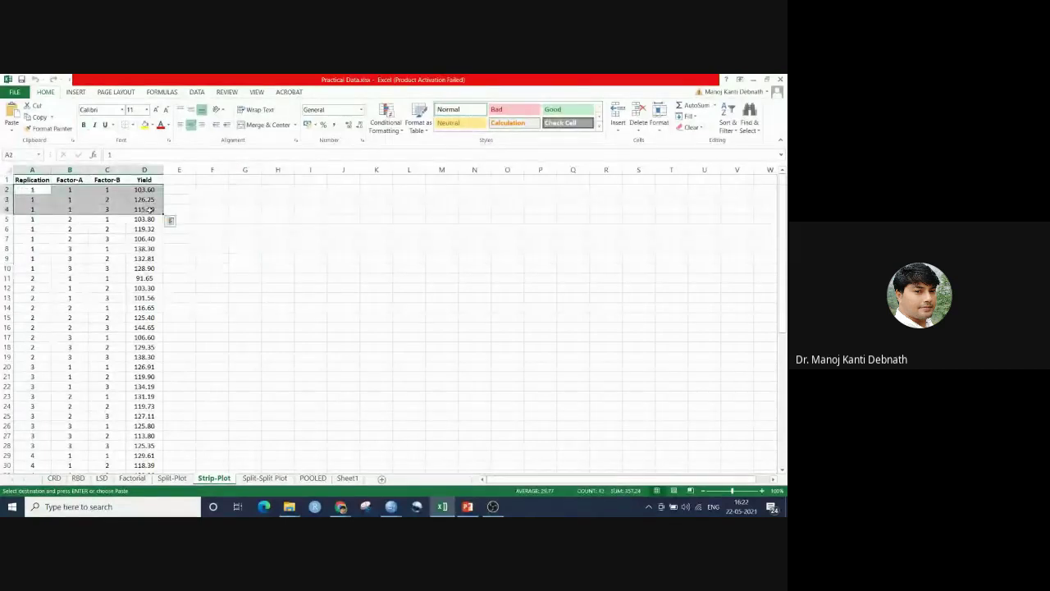
key(ctrl+shift+Down)
right_click(111, 237)
click(144, 263)
scroll(470, 458, up, 8)
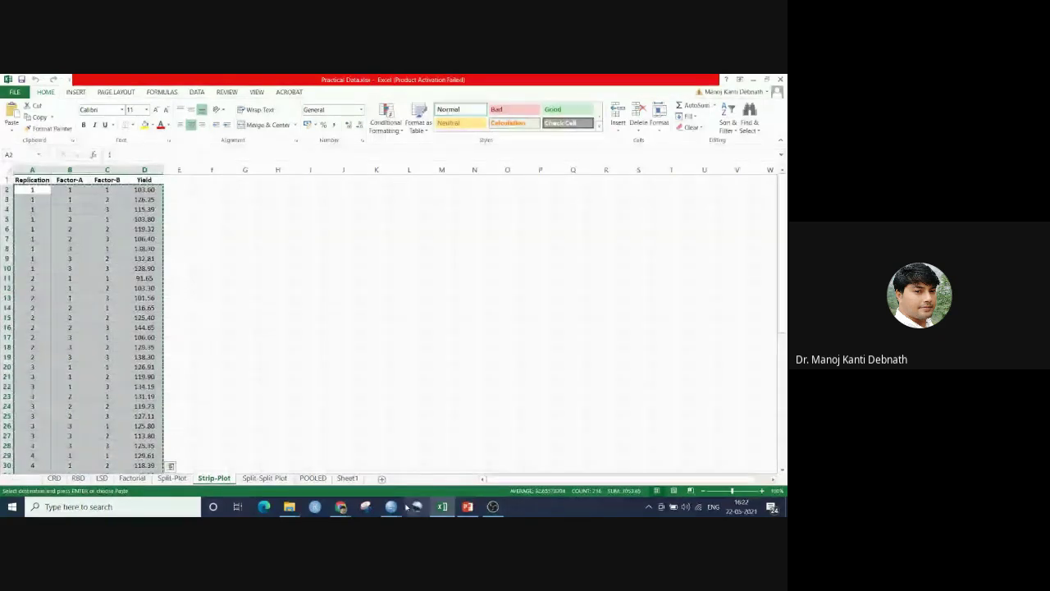
Switch to SPSS, create a new dataset, and paste the copied strip plot data starting at its first cell
click(392, 505)
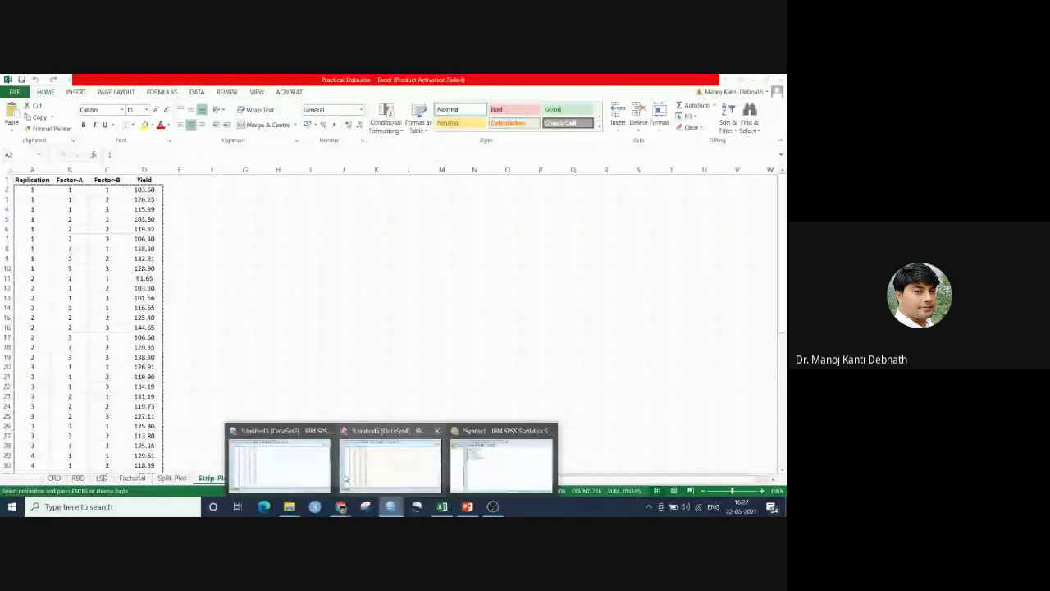
click(410, 467)
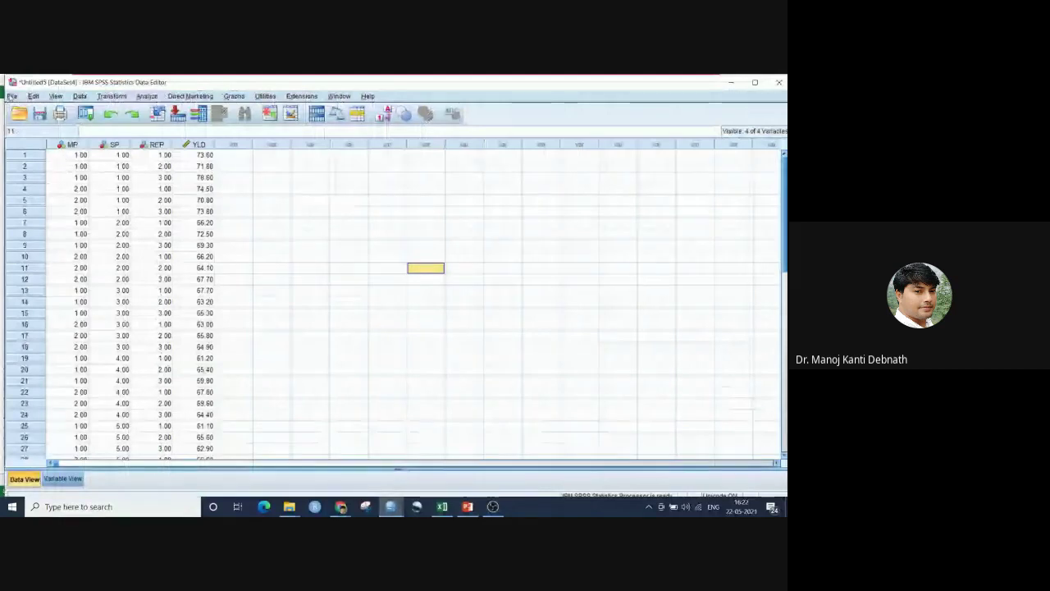
click(12, 96)
mouse_move(25, 110)
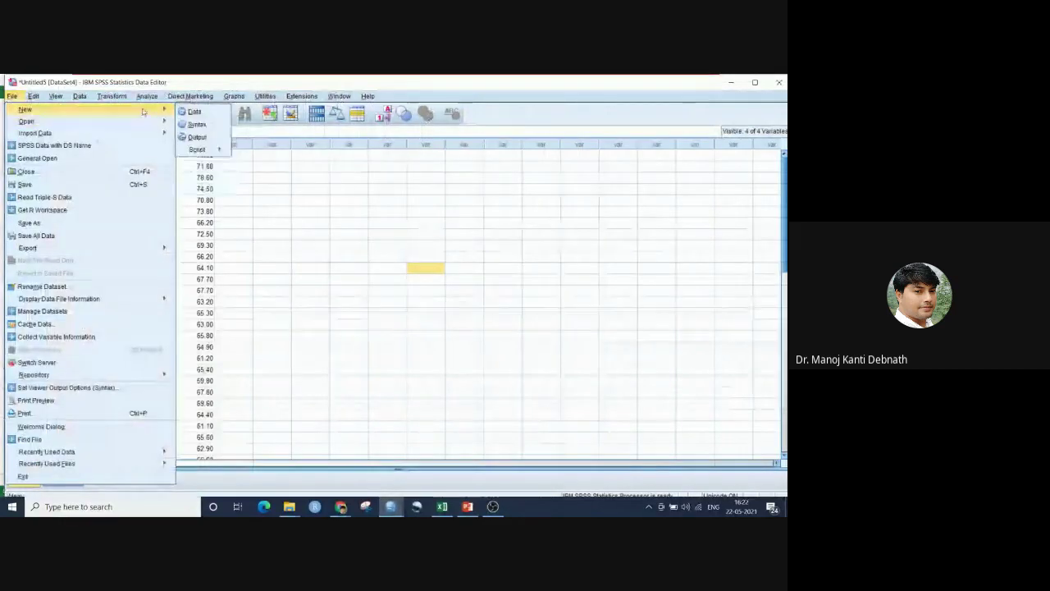
click(194, 111)
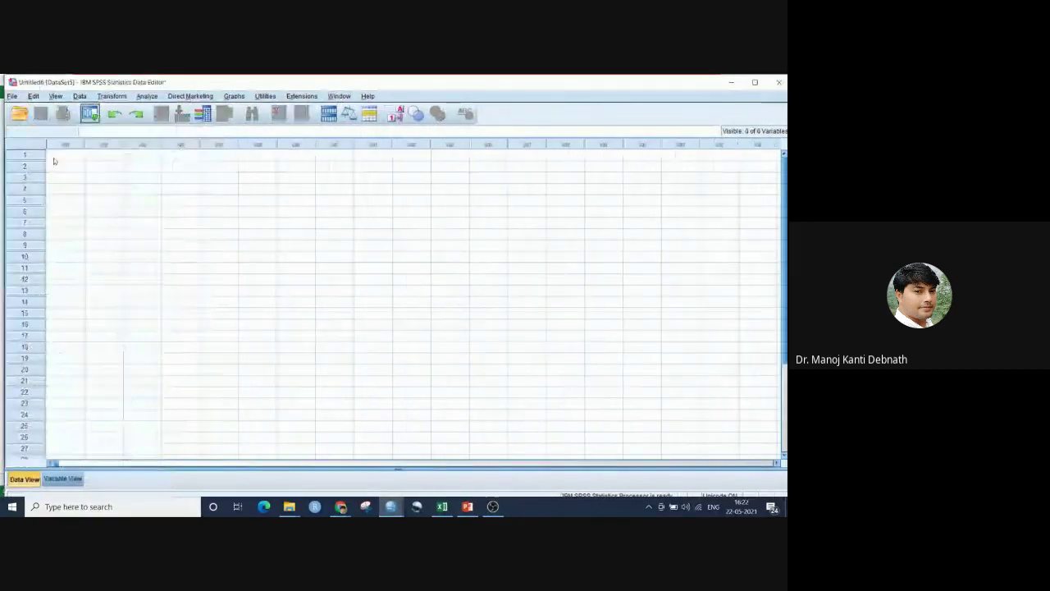
right_click(65, 158)
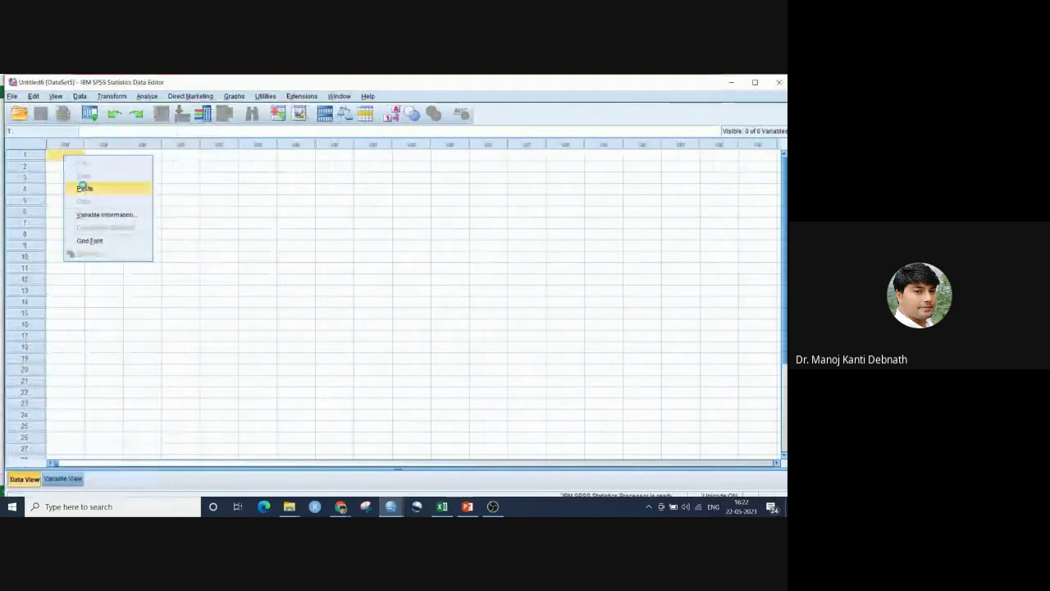
click(84, 187)
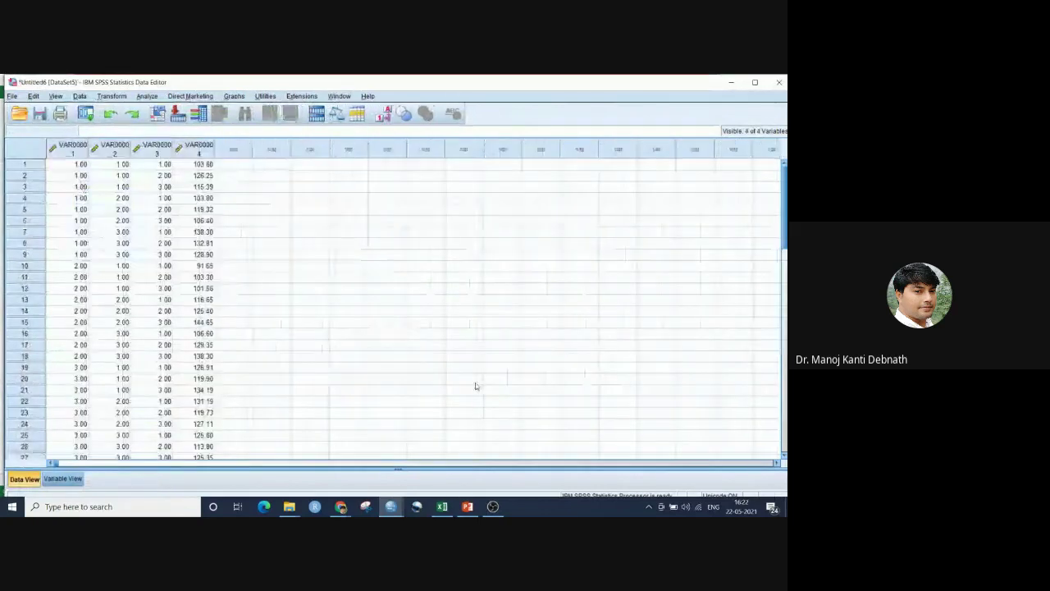
Check the column headings in Excel, name the four SPSS variables REP, A, B and YLD, and return to the data
click(435, 511)
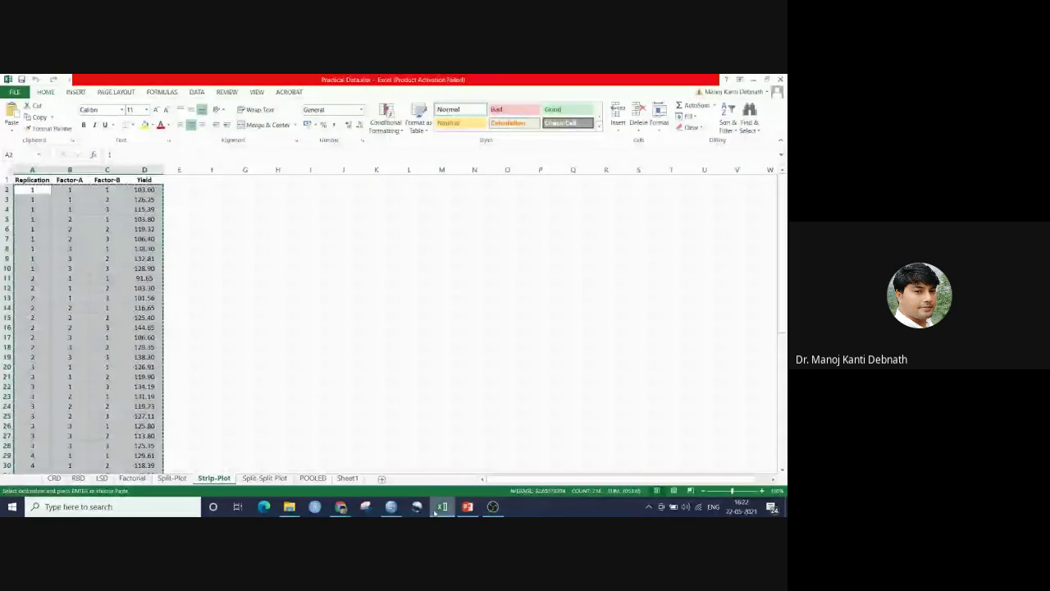
click(435, 510)
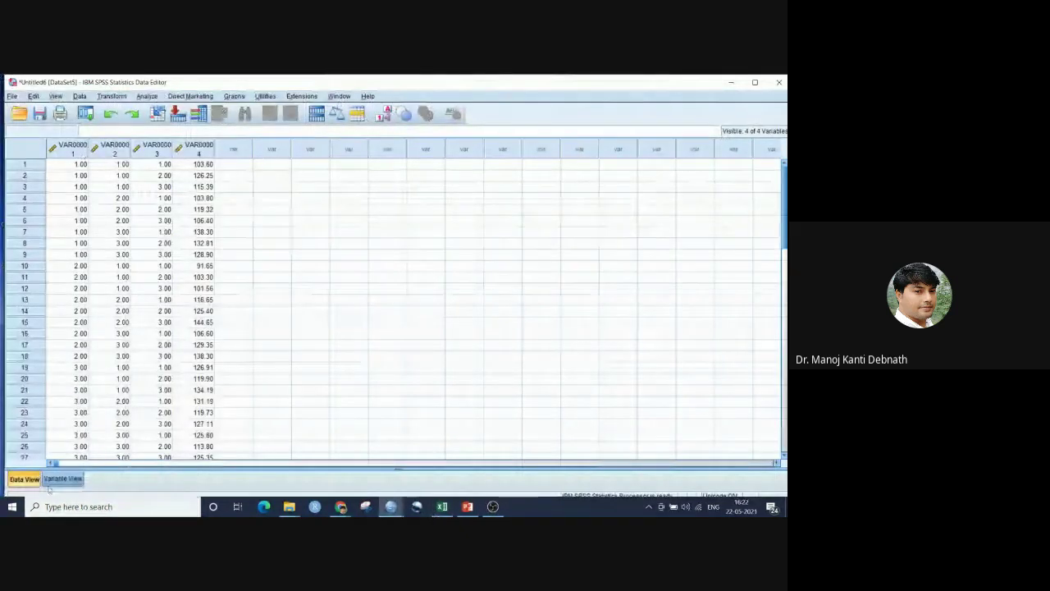
double_click(82, 154)
click(65, 145)
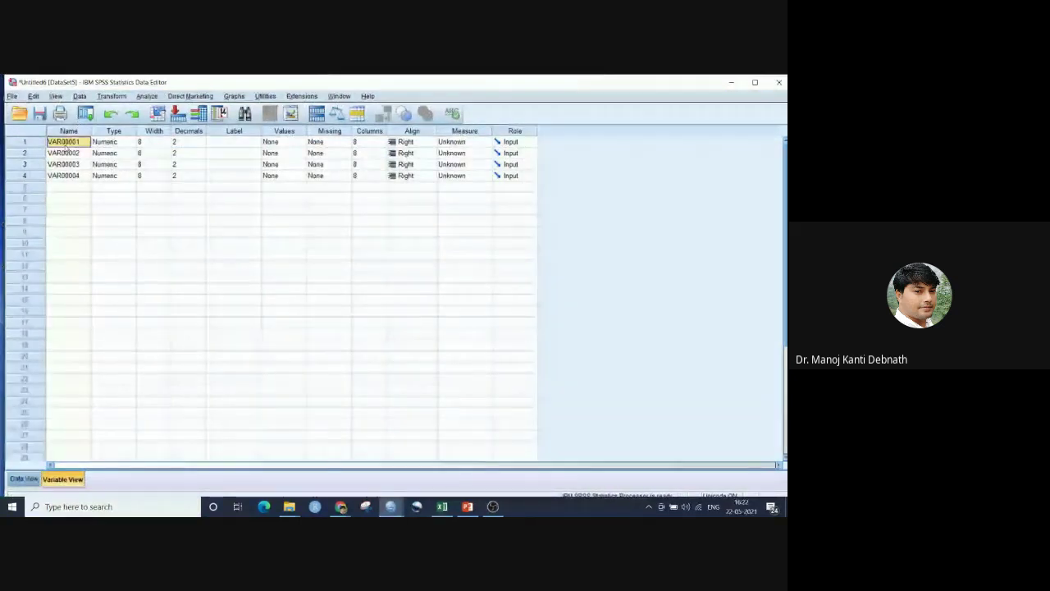
text(REP)
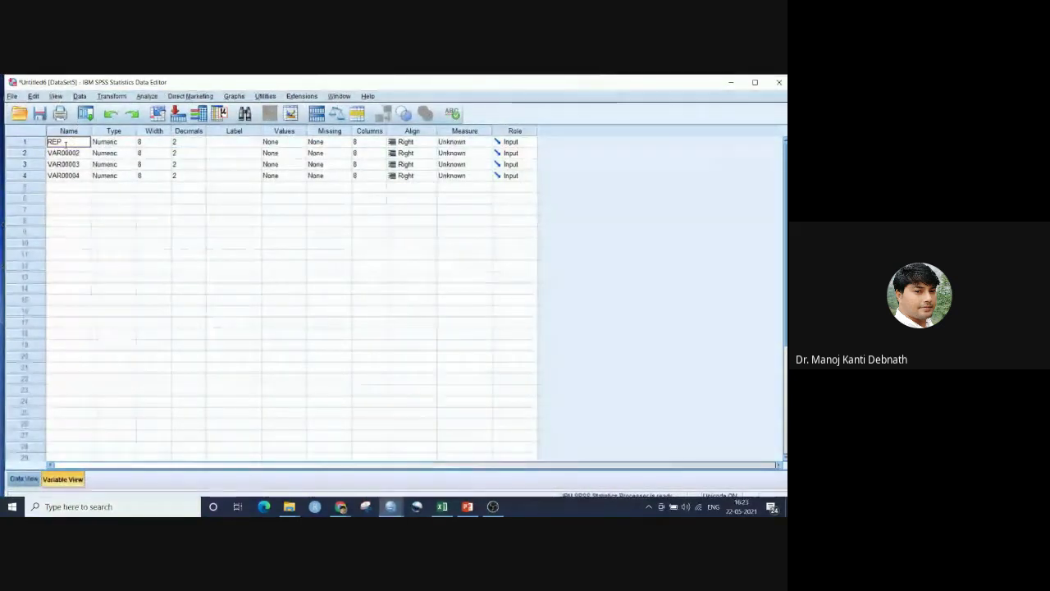
key(Return)
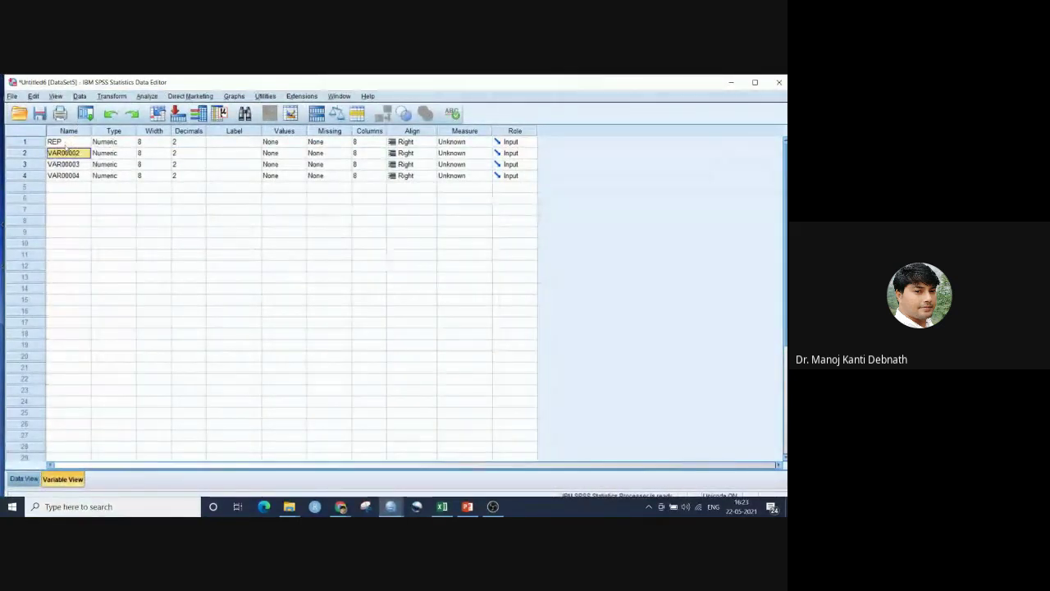
text(FA)
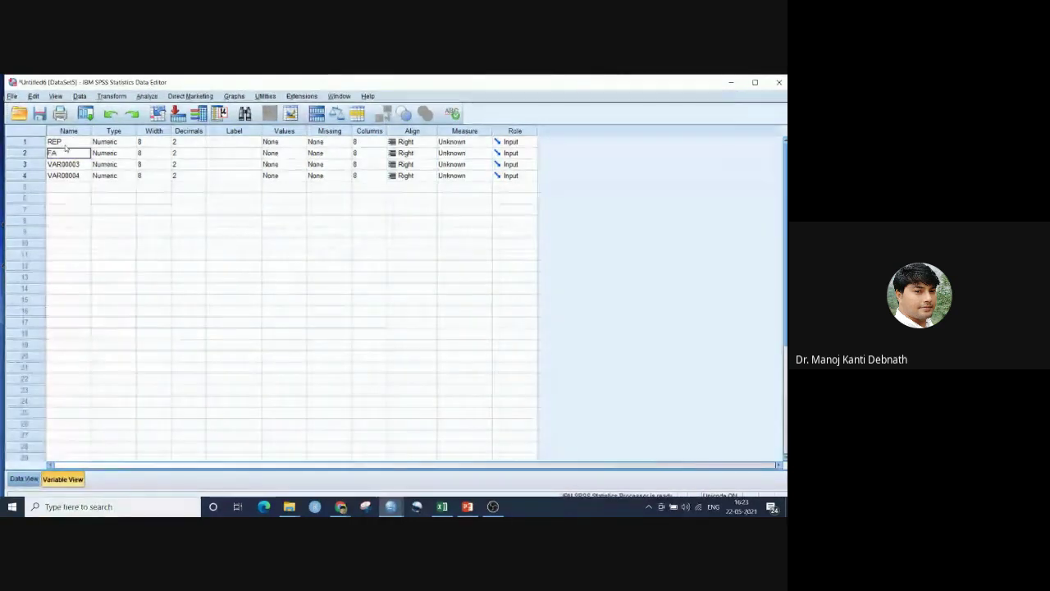
key(BackSpace)
key(BackSpace)
text(A)
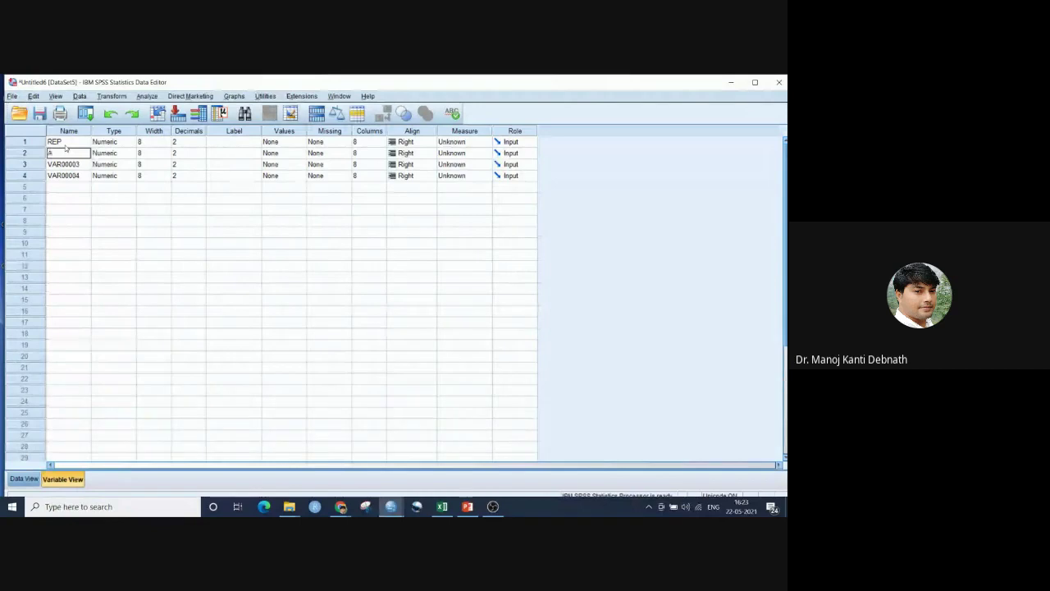
key(Return)
text(B)
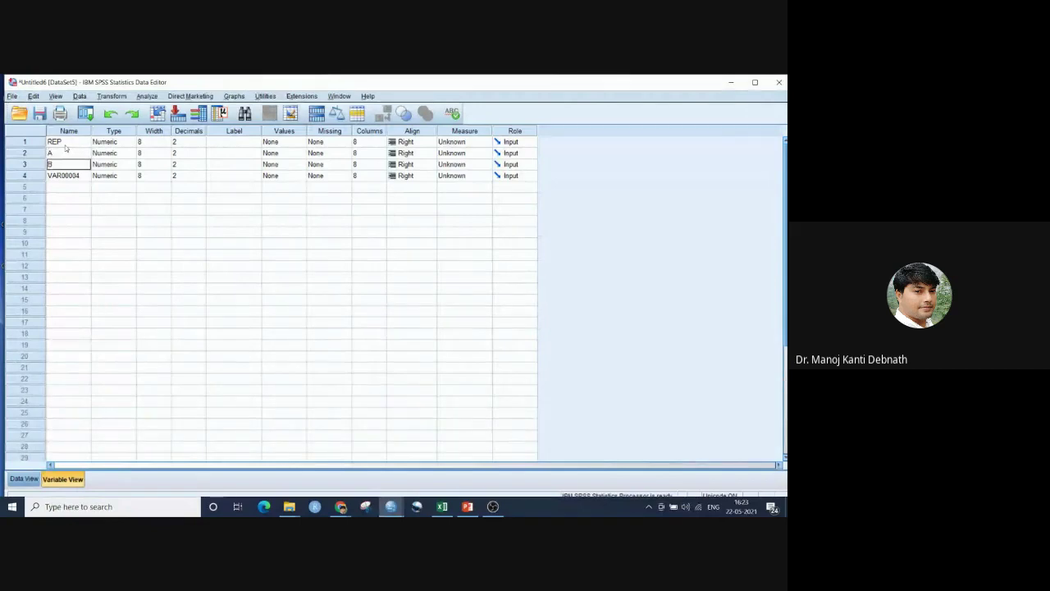
key(Return)
text(YLD)
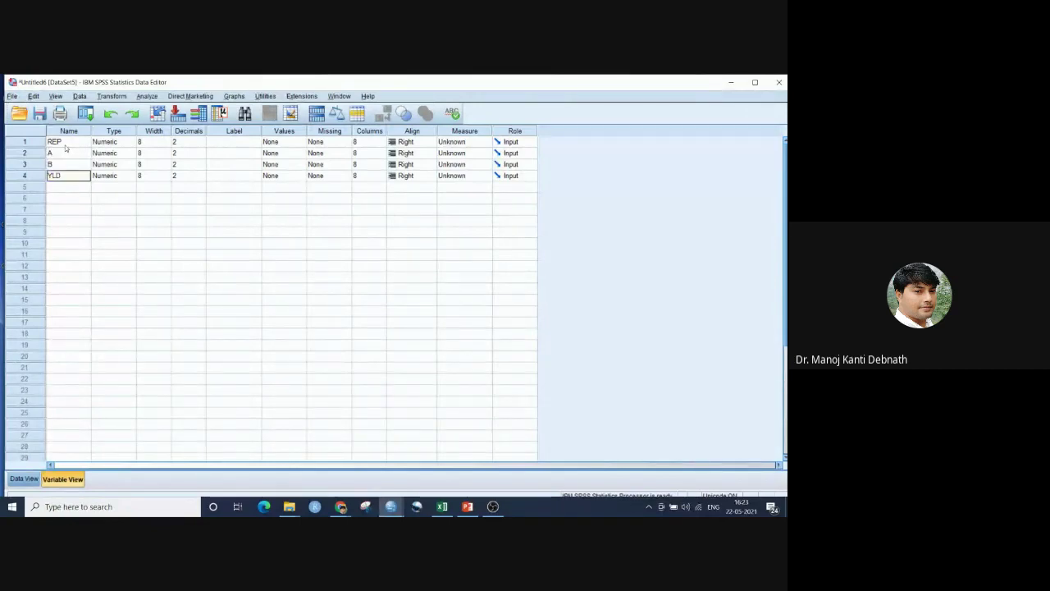
click(24, 479)
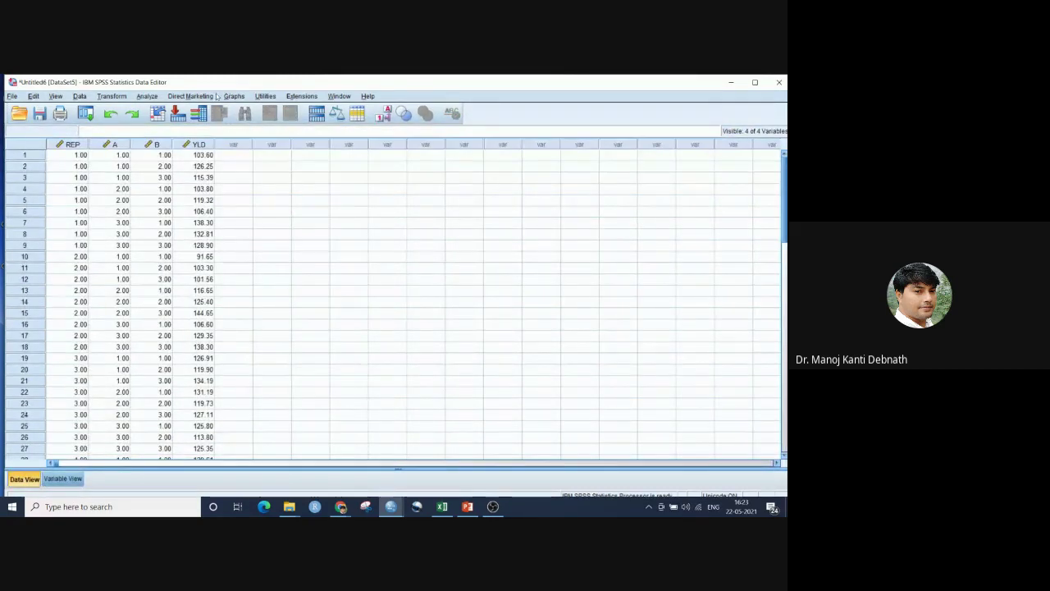
Start a univariate General Linear Model with YLD as dependent variable and REP, A and B as fixed factors
click(146, 97)
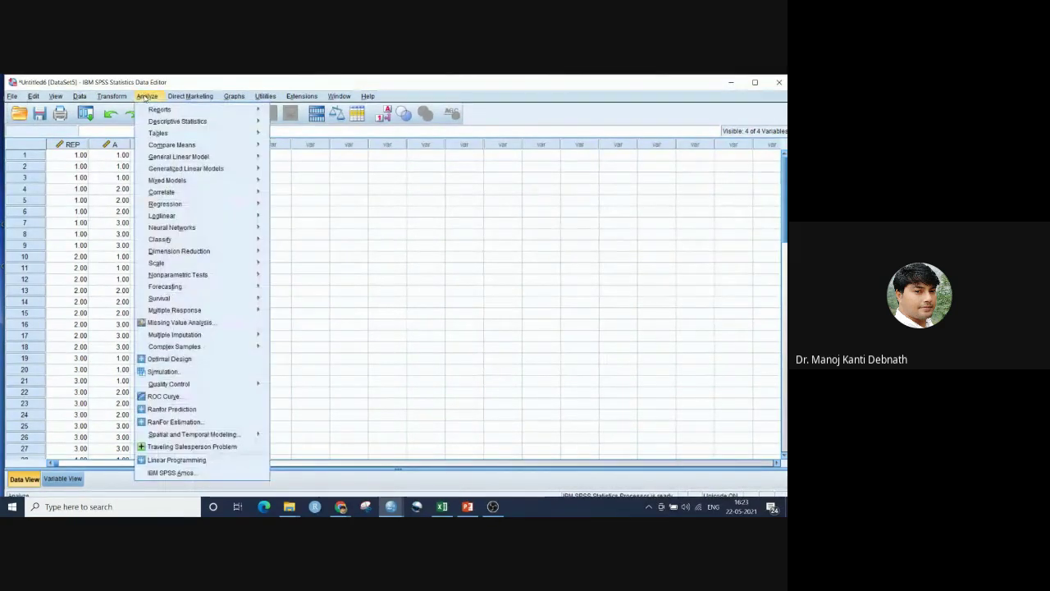
mouse_move(189, 157)
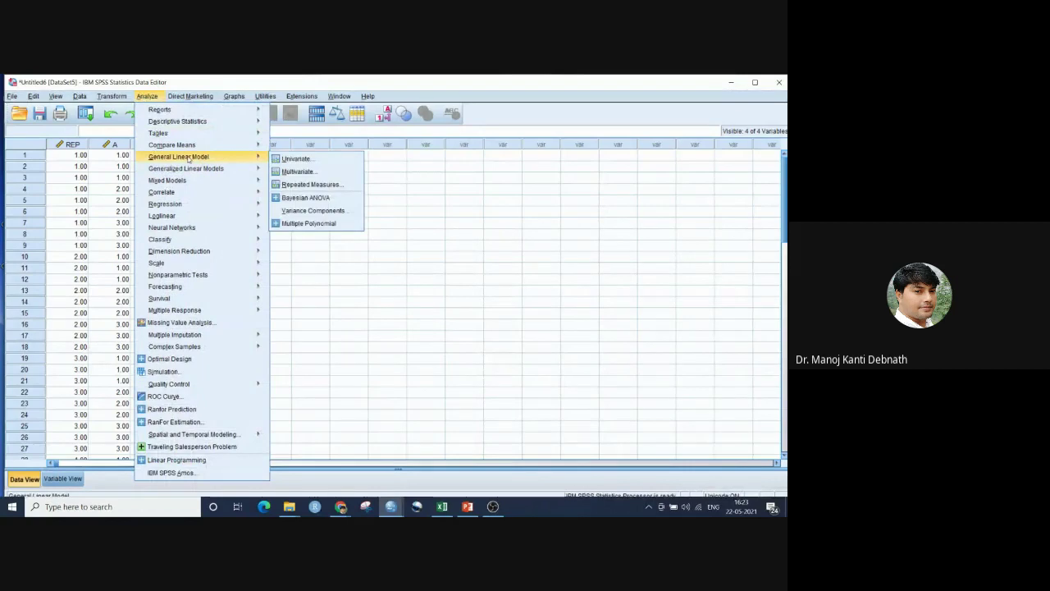
click(302, 158)
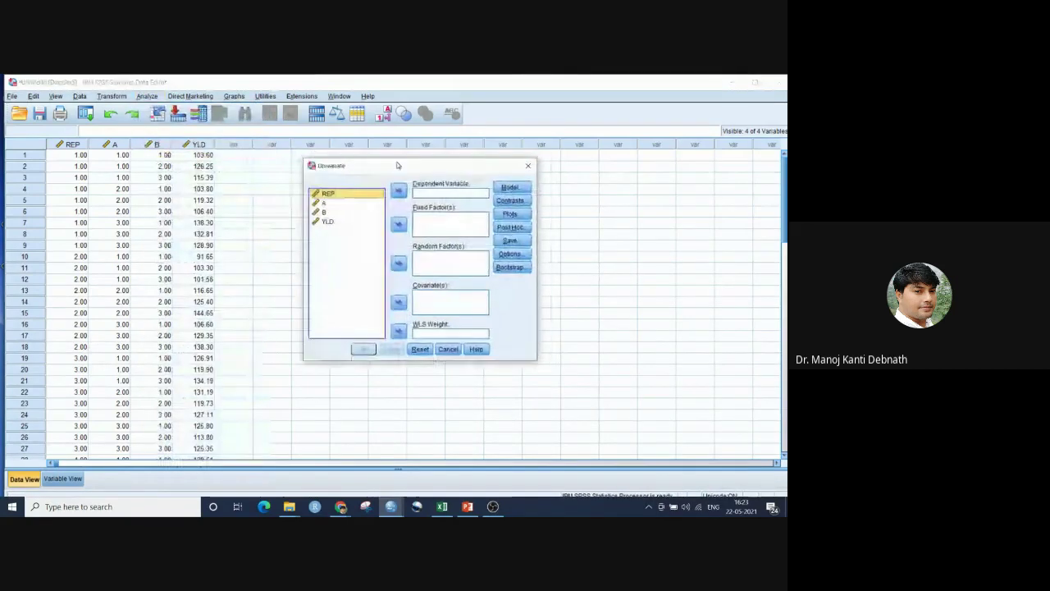
click(327, 222)
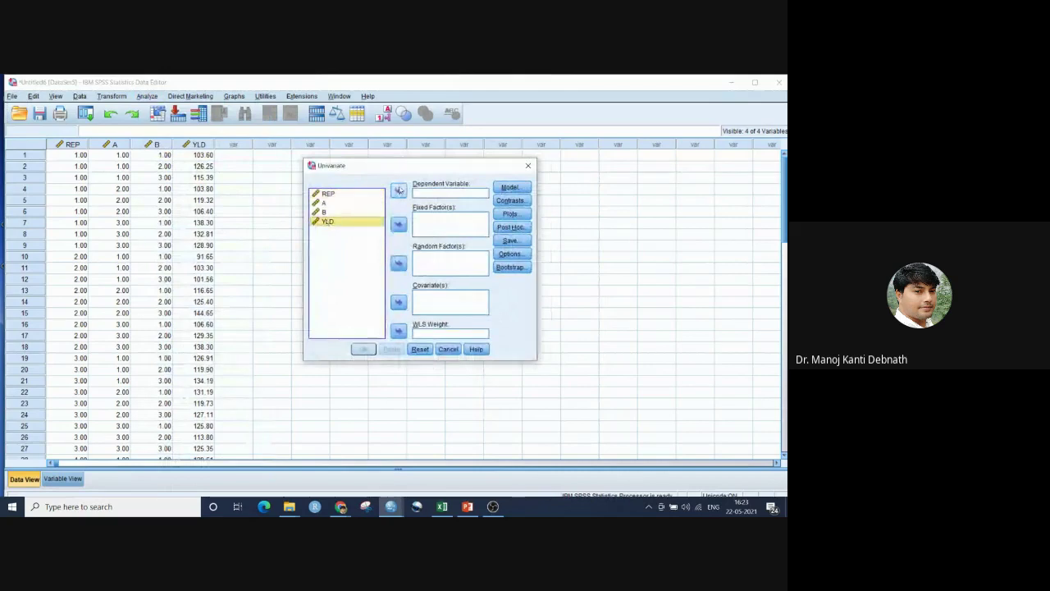
click(399, 190)
click(332, 194)
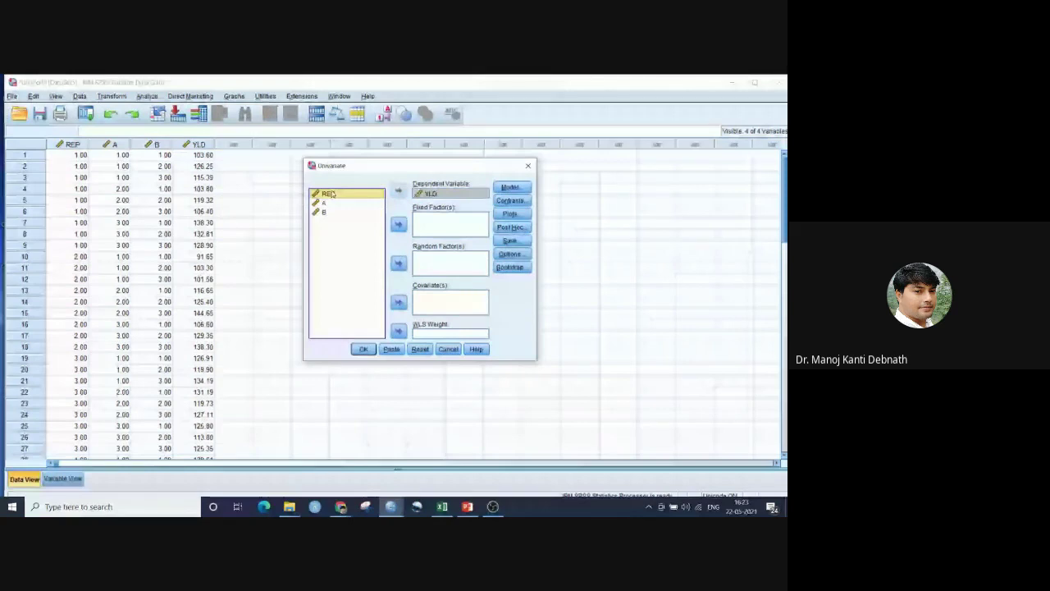
shift+click(323, 212)
click(398, 224)
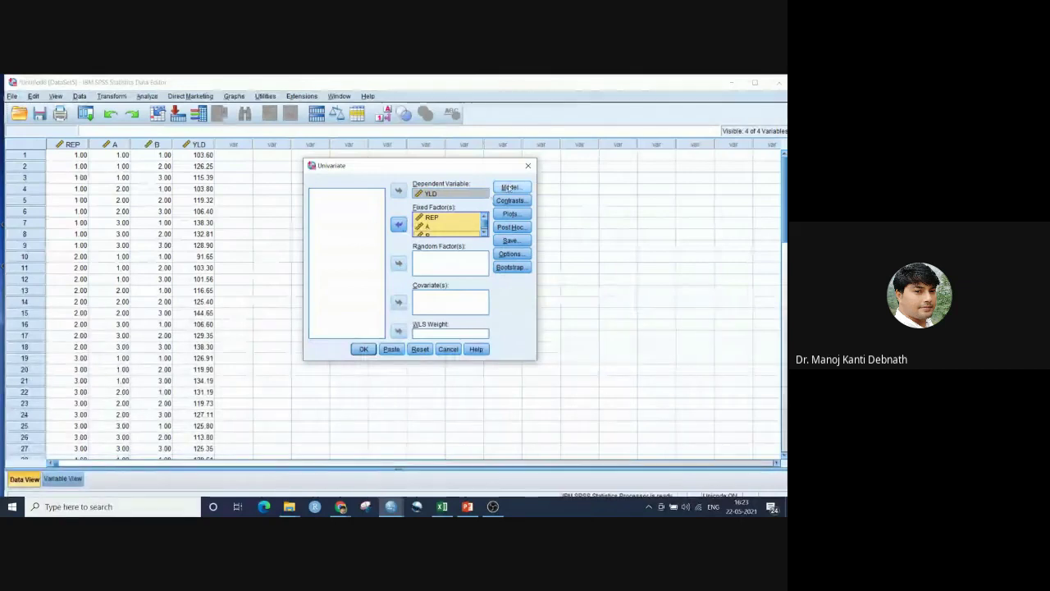
Specify a custom model and add the terms REP, A and the A*REP interaction
click(510, 187)
drag(582, 122, 383, 141)
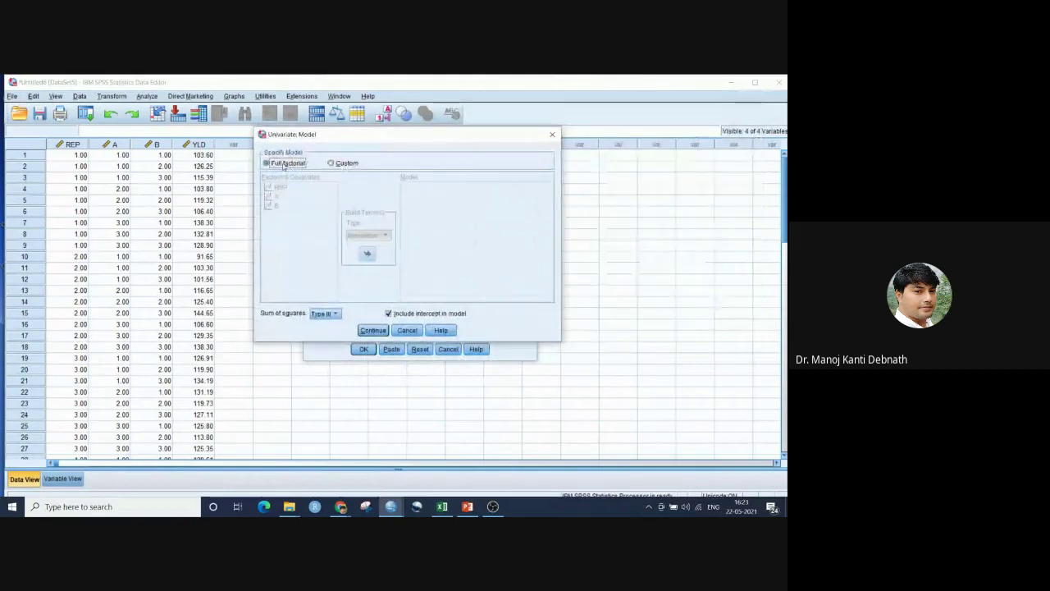
click(345, 163)
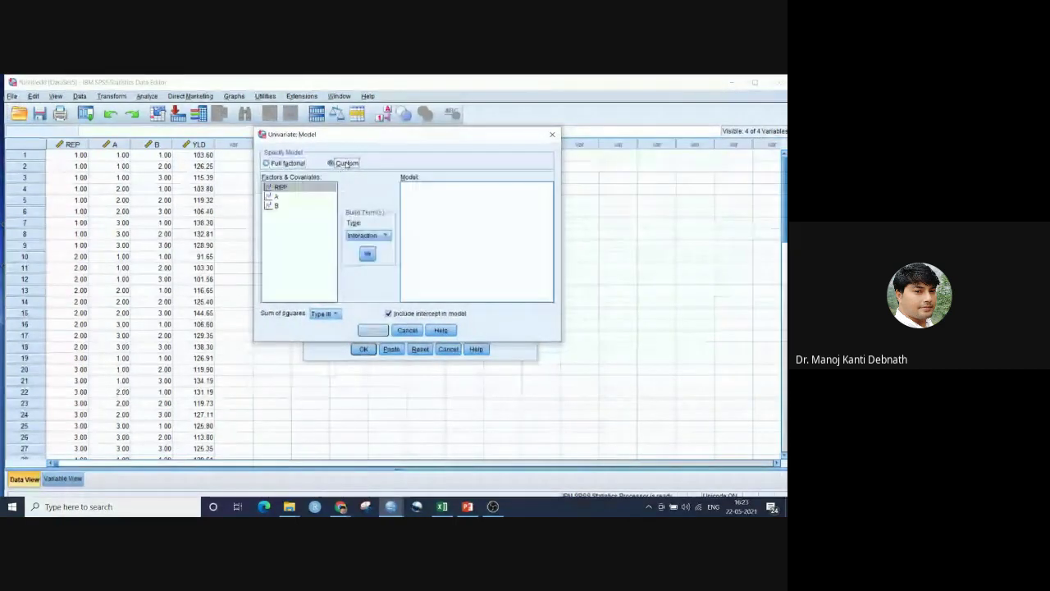
click(304, 188)
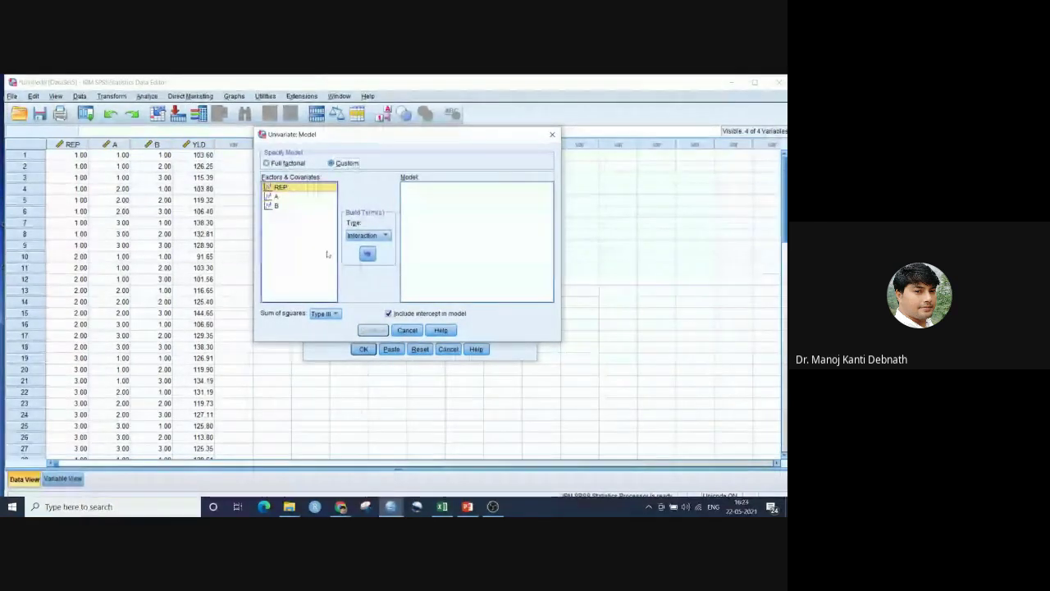
click(367, 255)
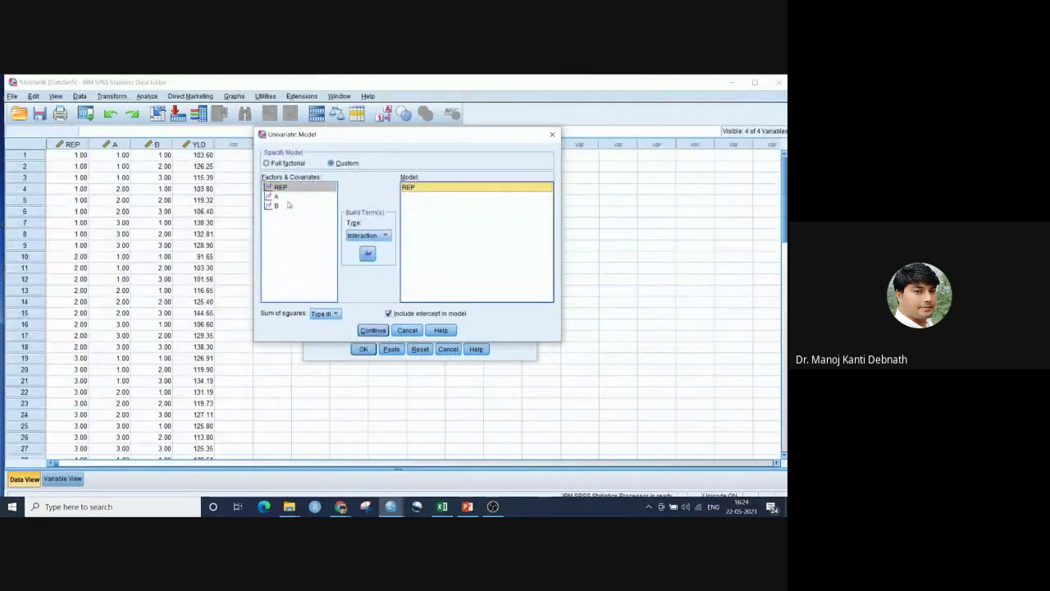
click(274, 197)
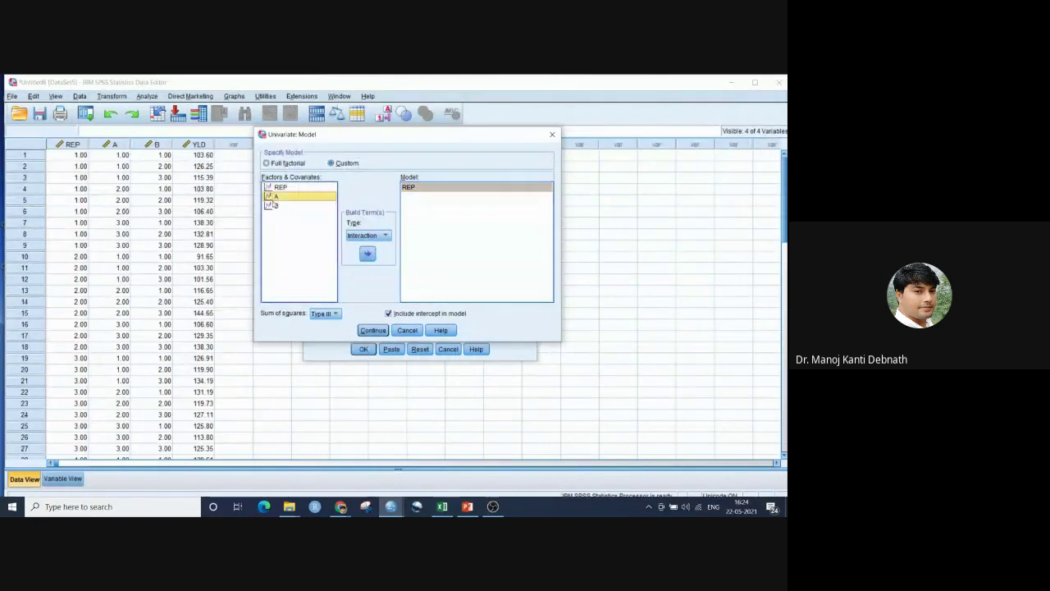
click(367, 255)
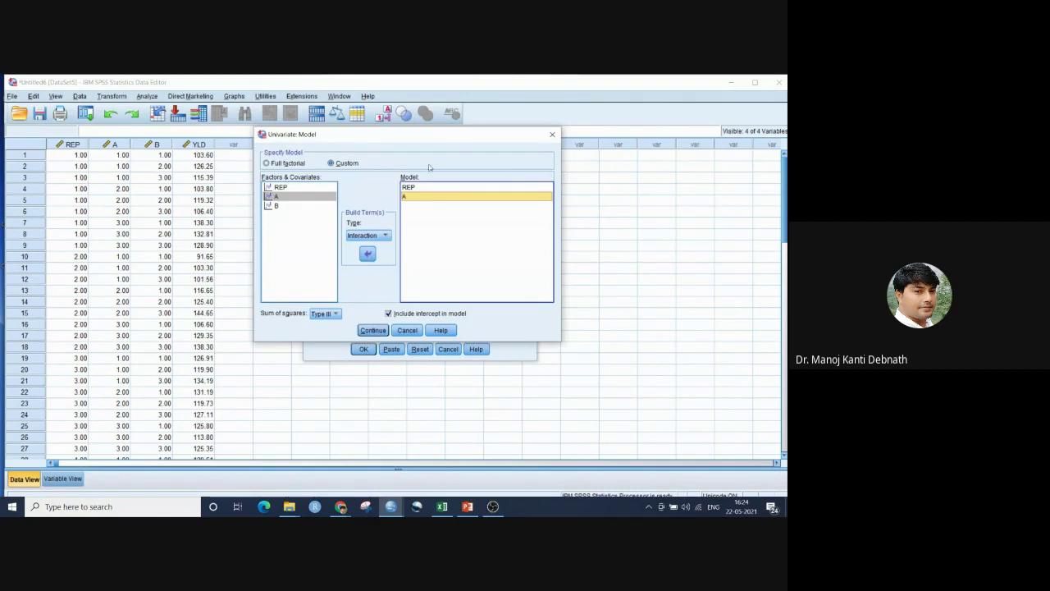
ctrl+click(281, 187)
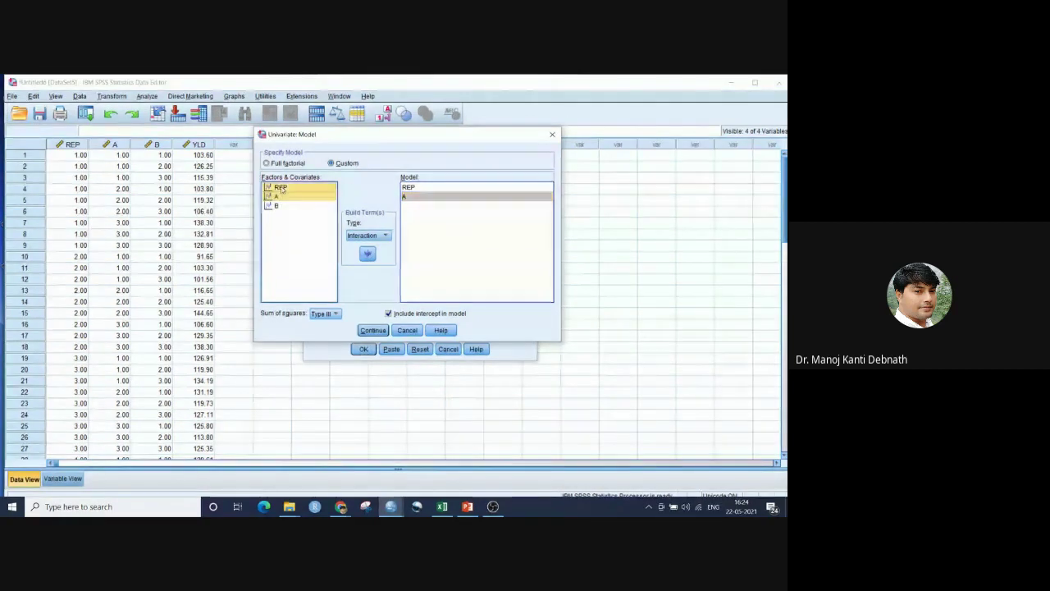
click(367, 254)
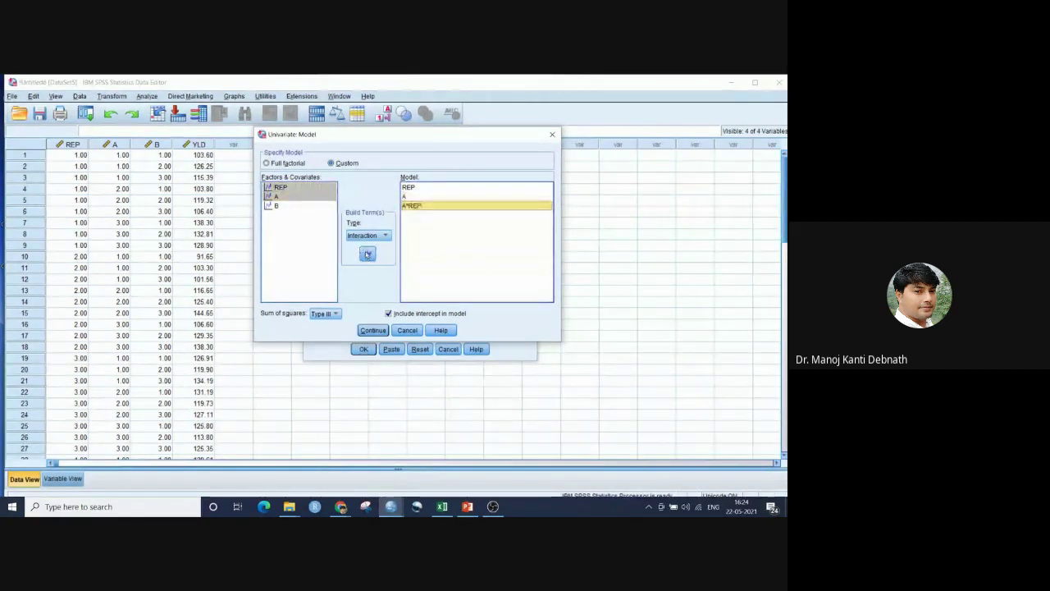
Add factor B and the interactions B*REP and A*B to the custom model
click(271, 206)
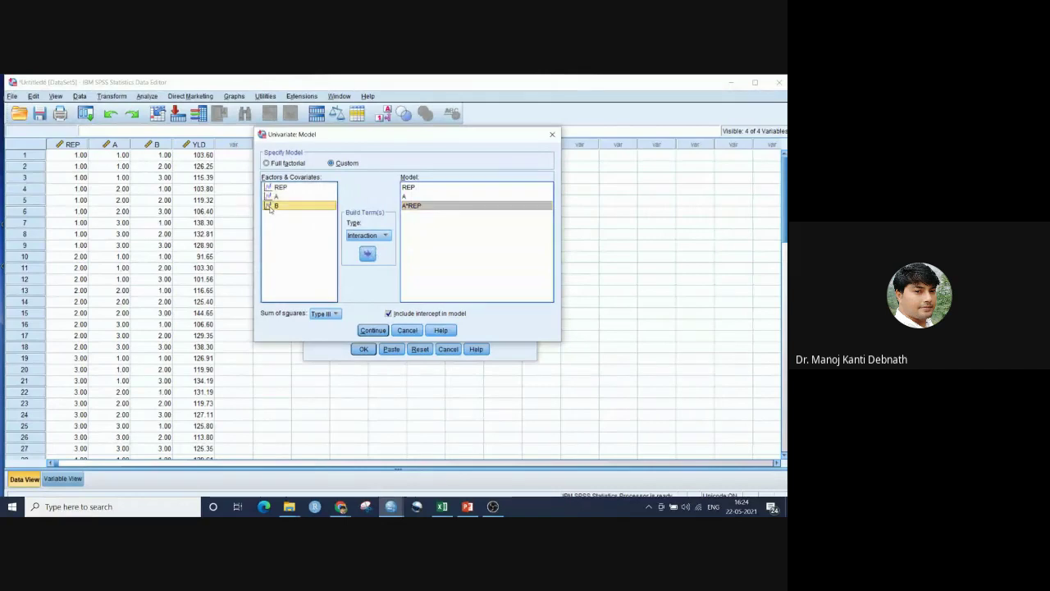
click(367, 254)
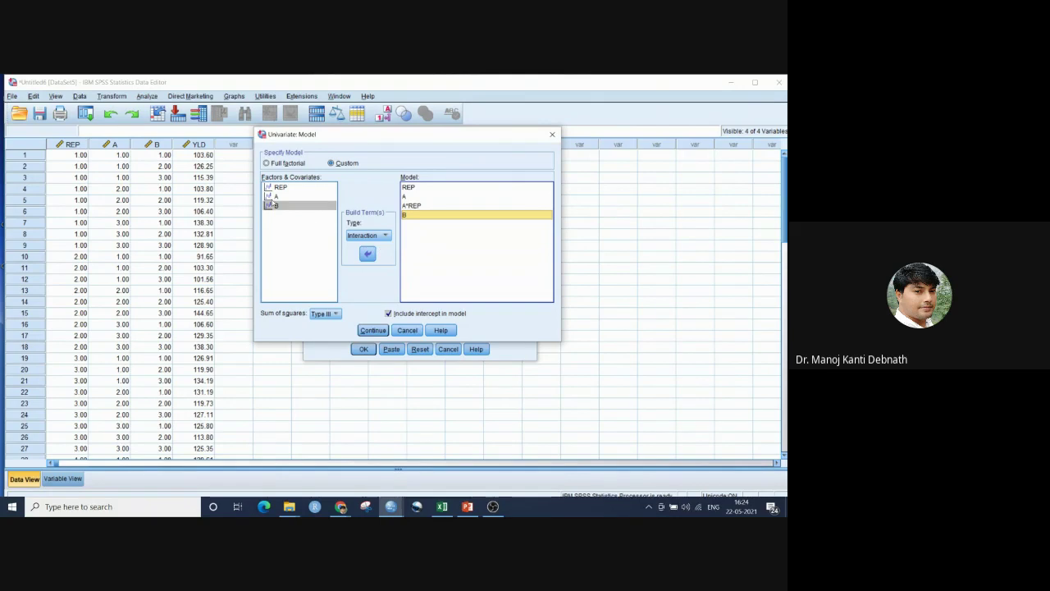
ctrl+click(280, 187)
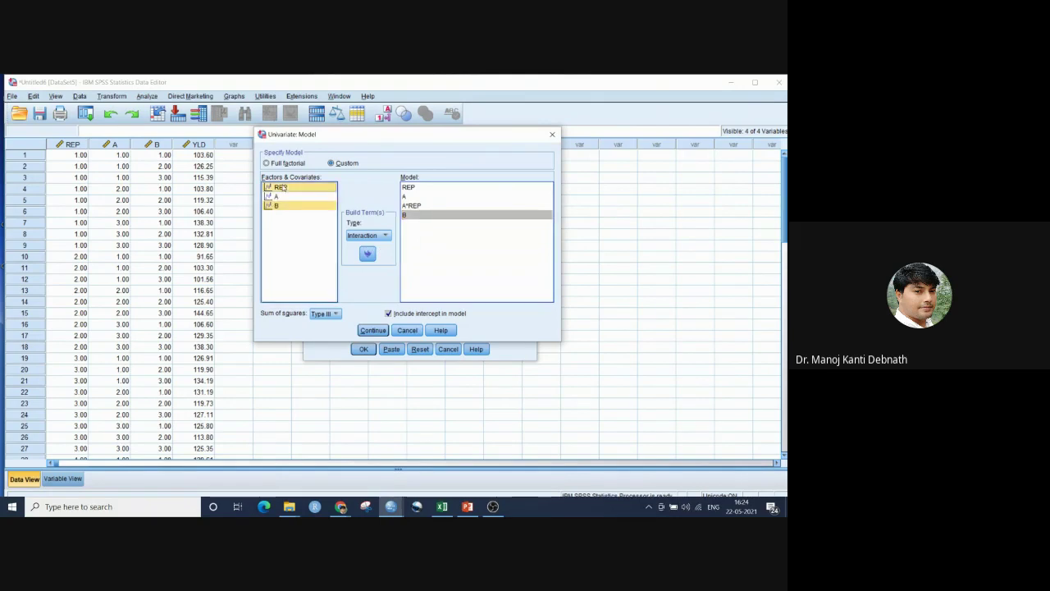
click(368, 254)
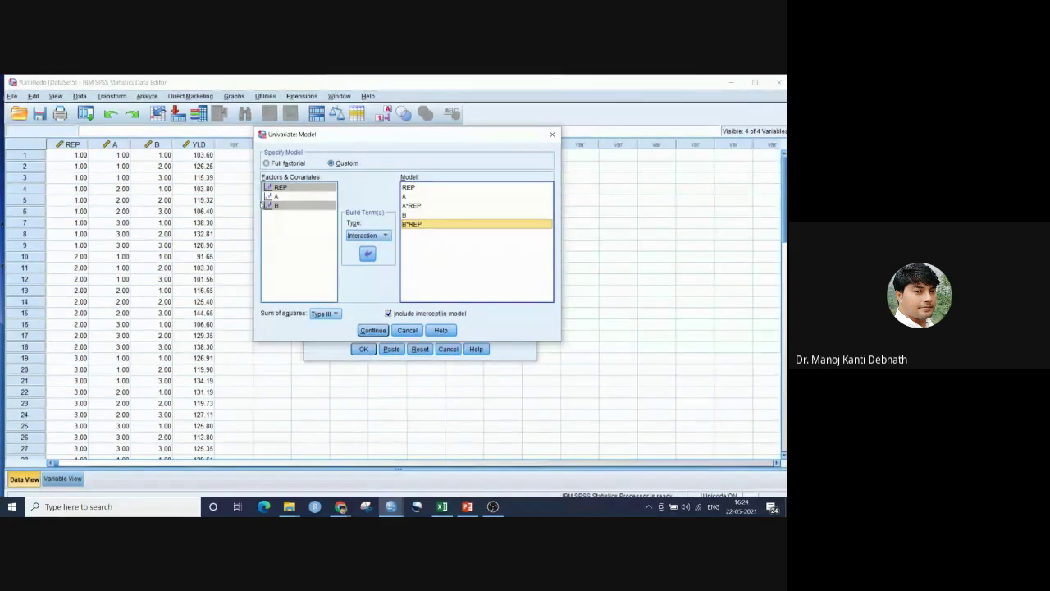
click(275, 197)
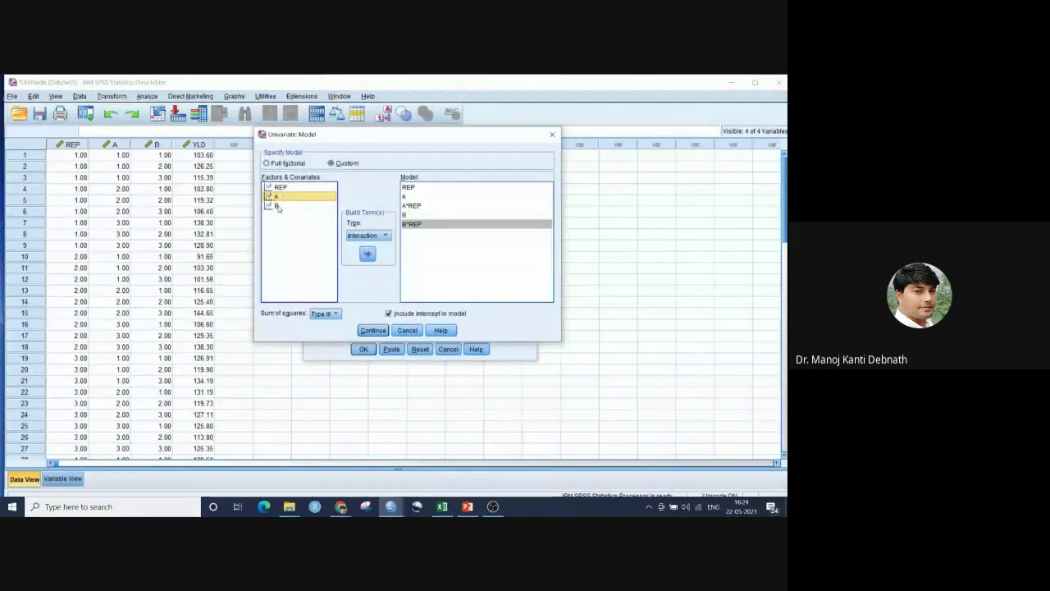
ctrl+click(277, 206)
click(367, 255)
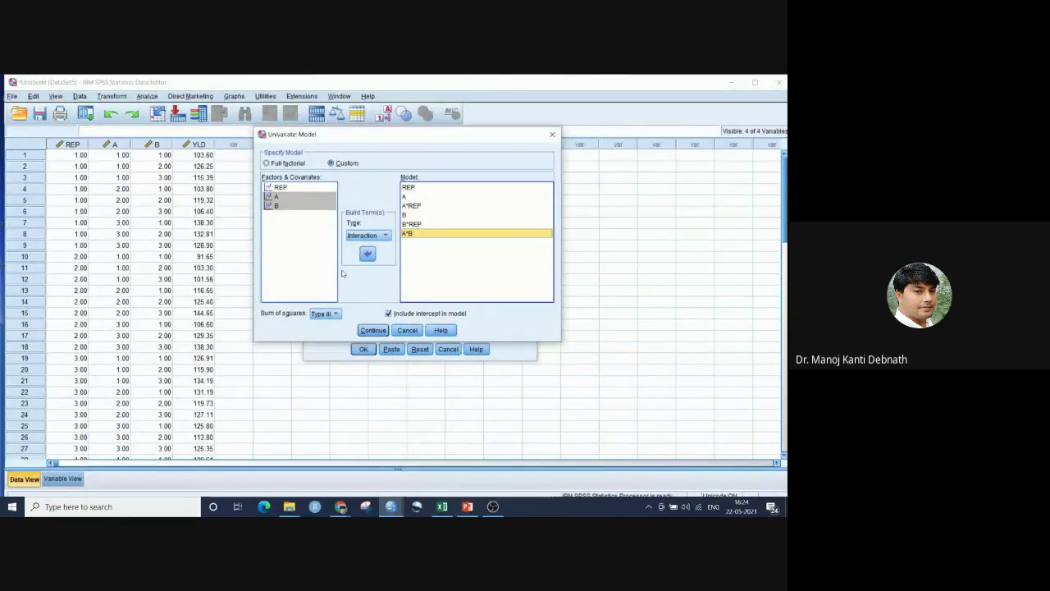
Switch to PowerPoint, compare the model terms with the strip plot ANOVA table, and return to SPSS
click(467, 508)
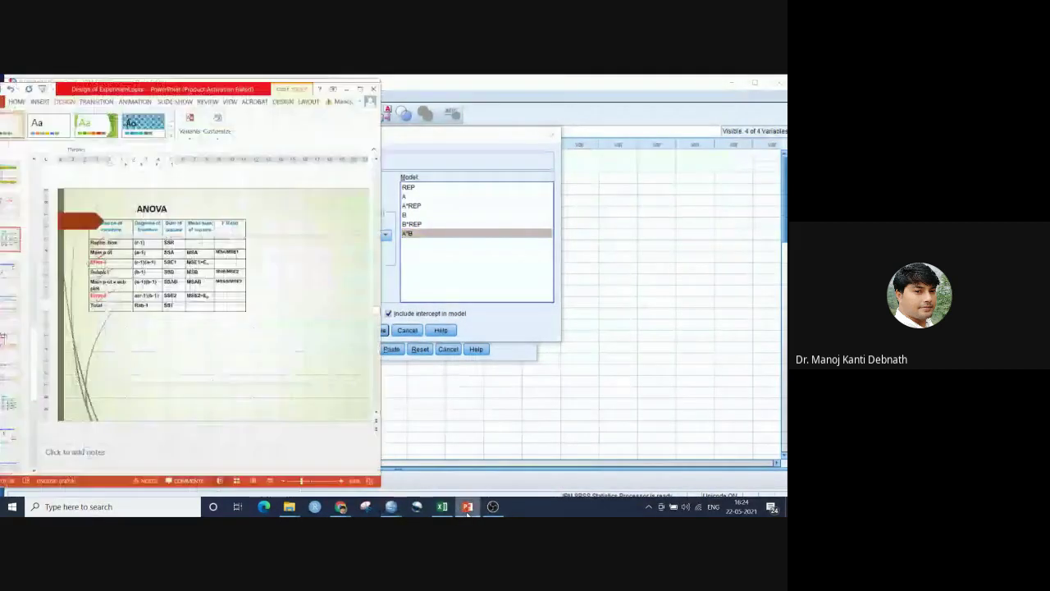
scroll(369, 400, down, 3)
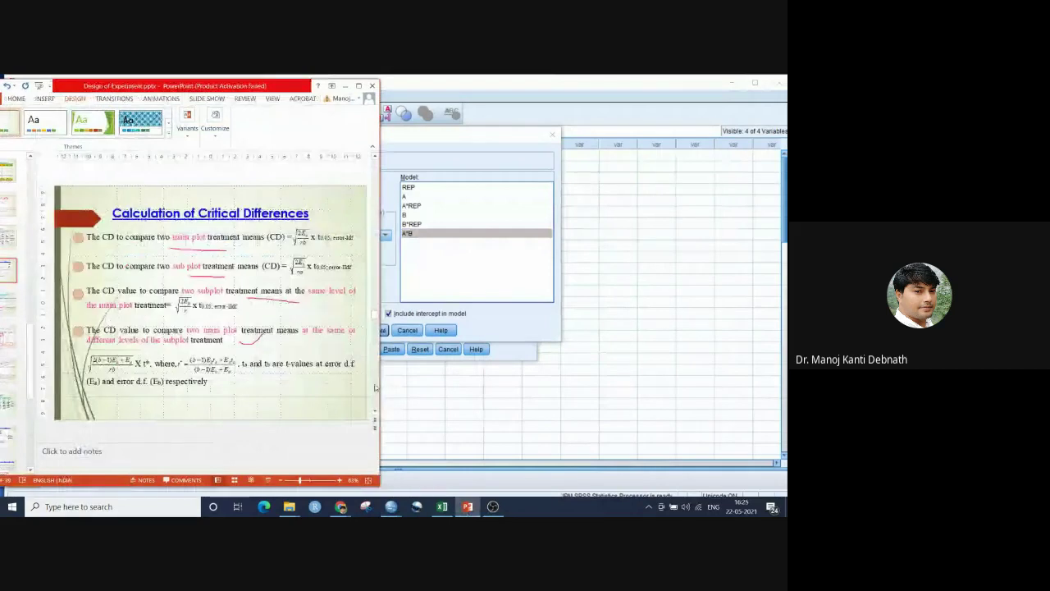
scroll(374, 387, up, 2)
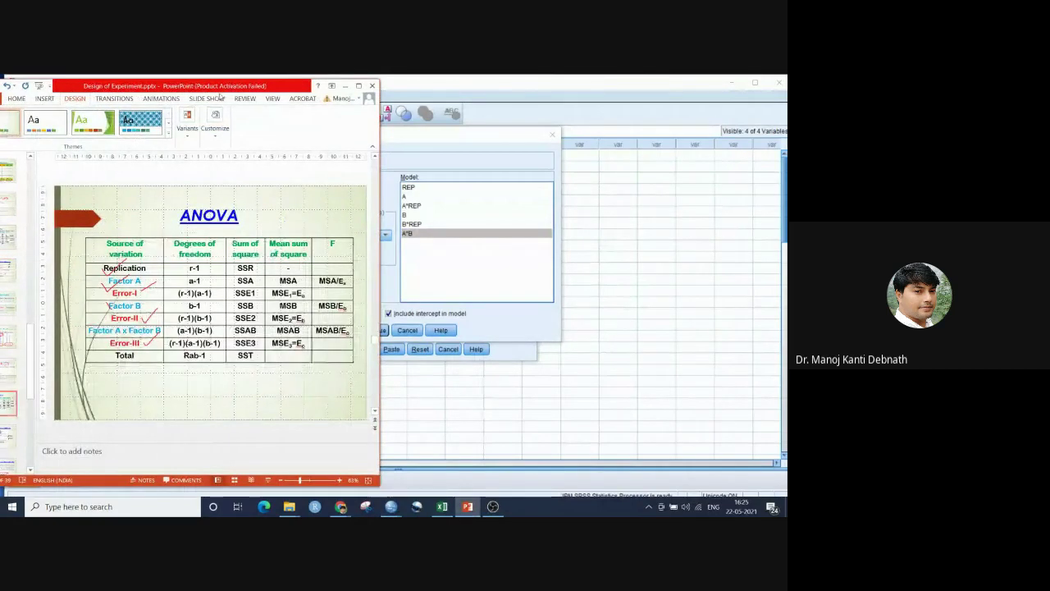
drag(229, 87, 199, 72)
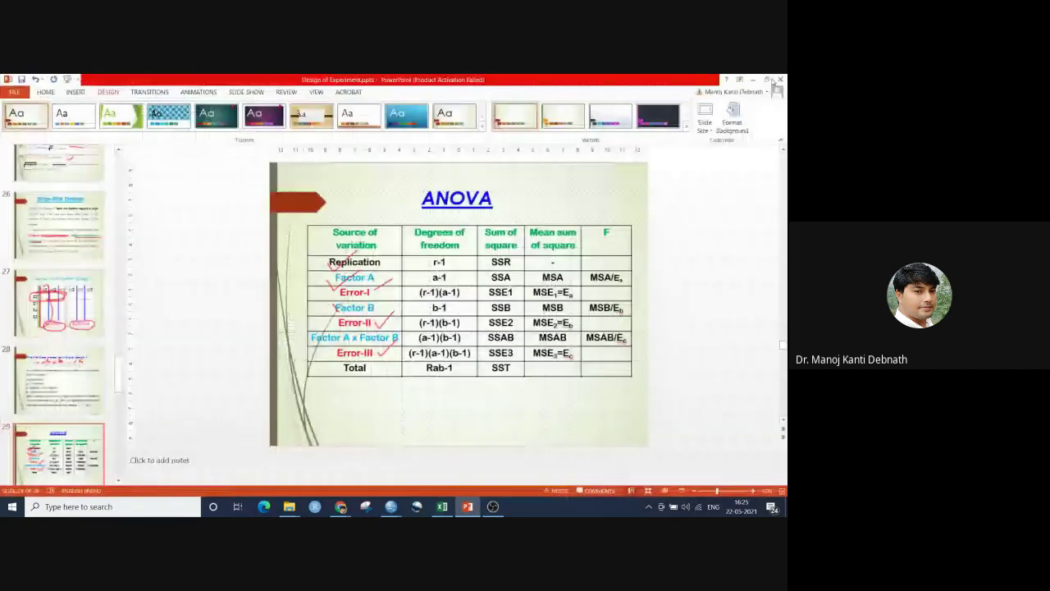
key(super+Left)
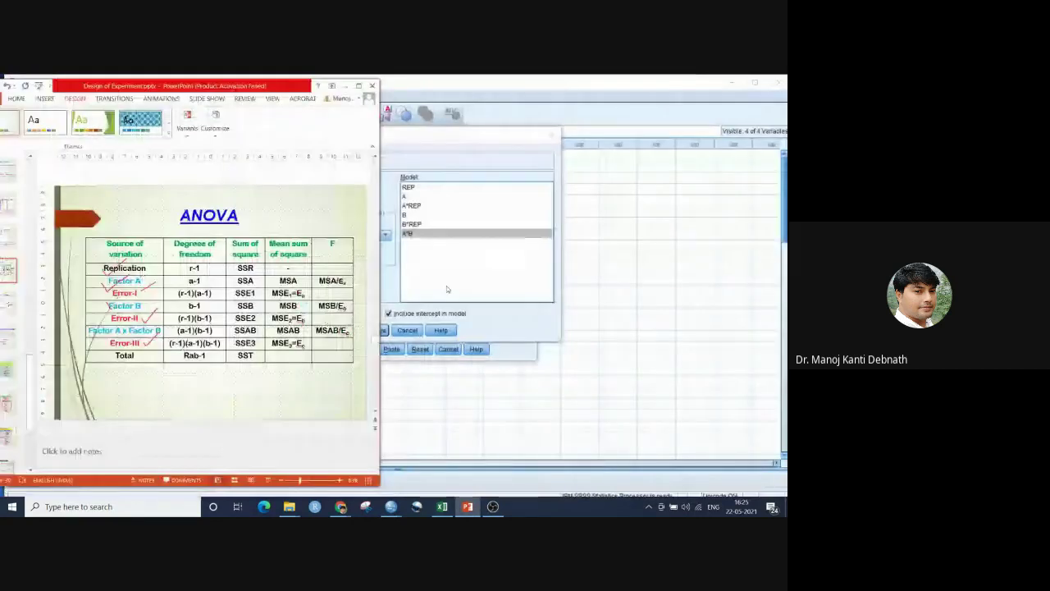
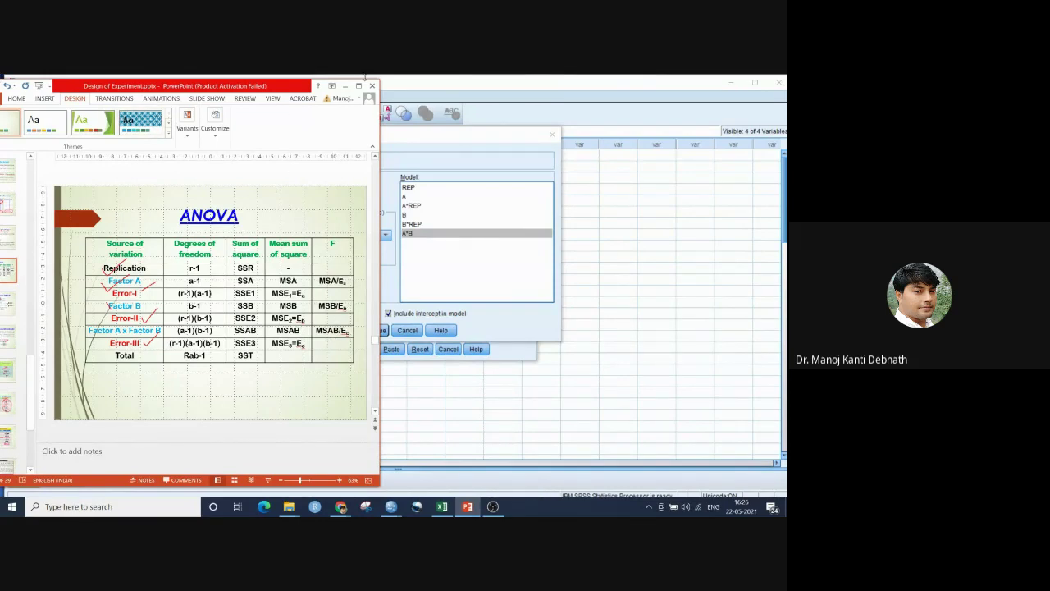
key(alt+Tab)
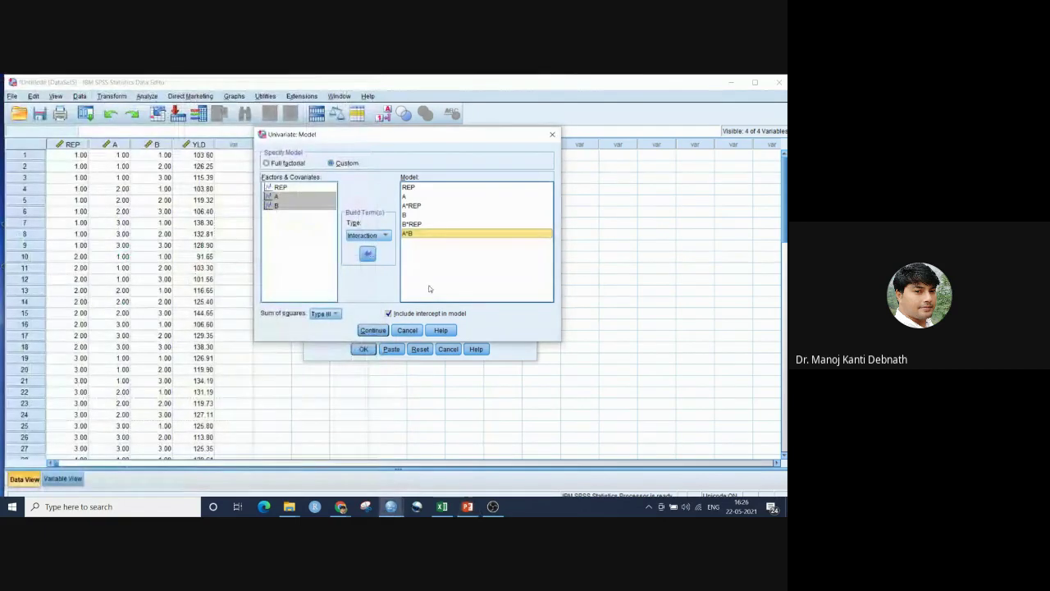
Accept the custom model and request estimated marginal means for (OVERALL), A, B and A*B
click(378, 330)
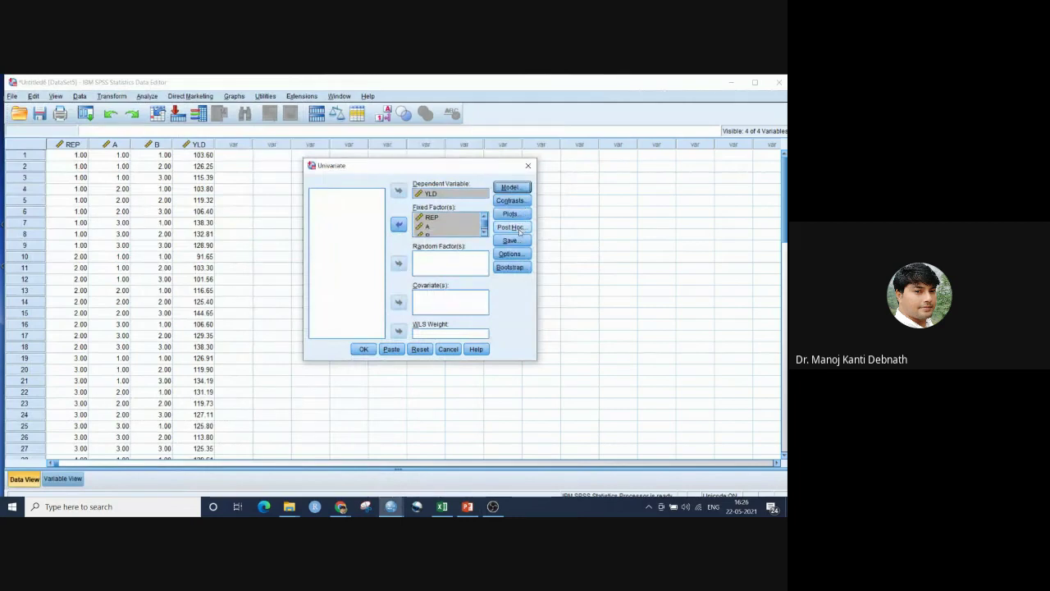
click(509, 254)
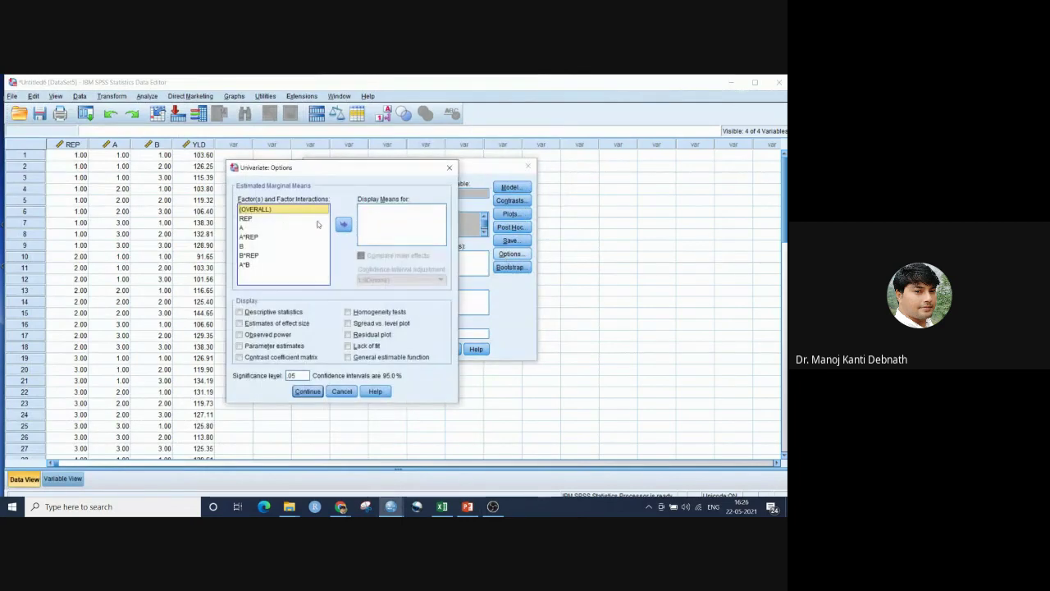
click(342, 225)
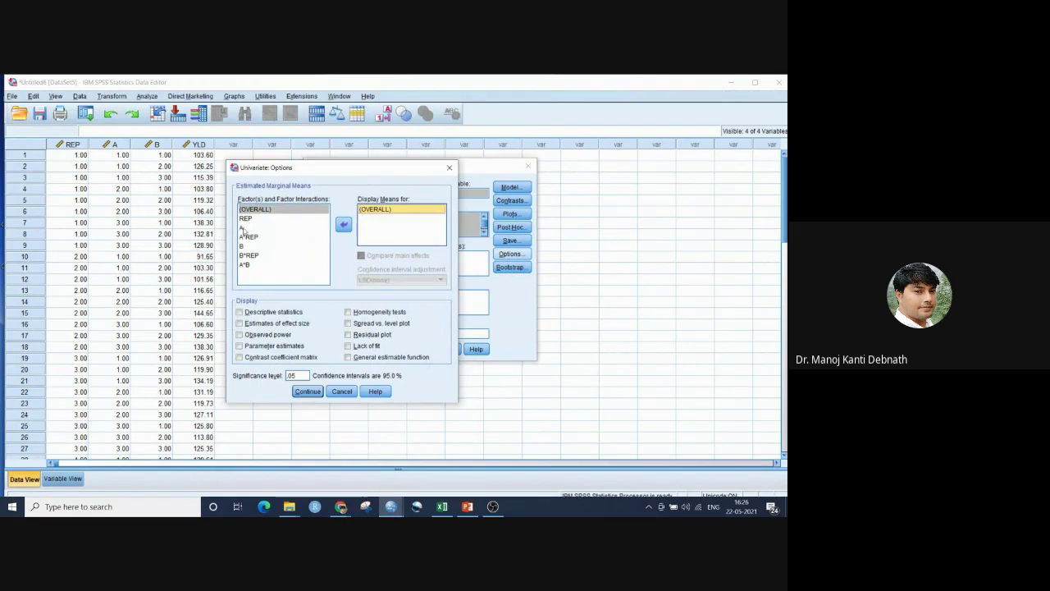
click(243, 227)
click(342, 225)
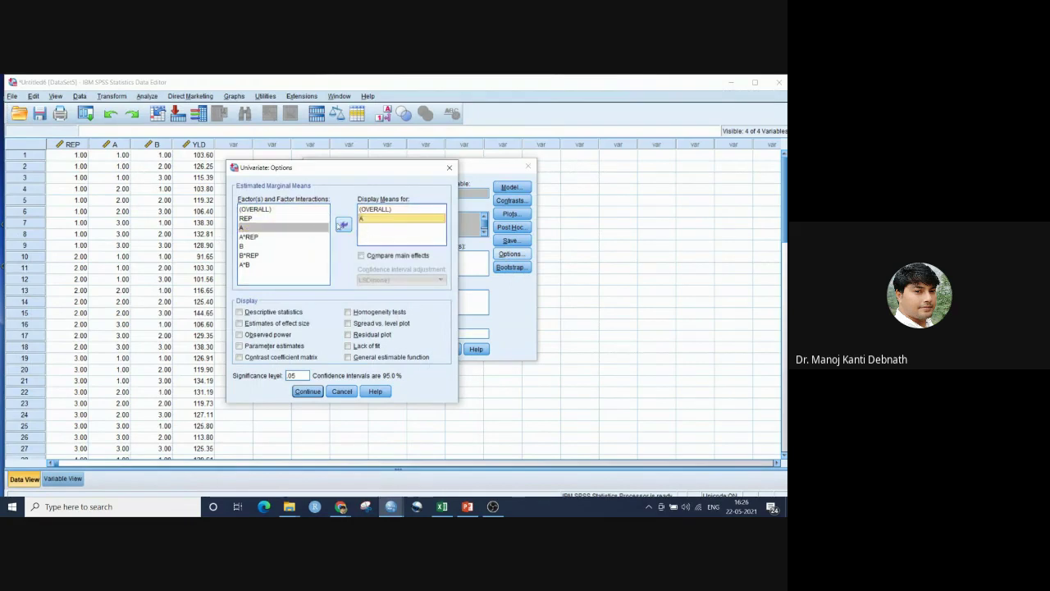
click(241, 246)
click(342, 225)
click(245, 265)
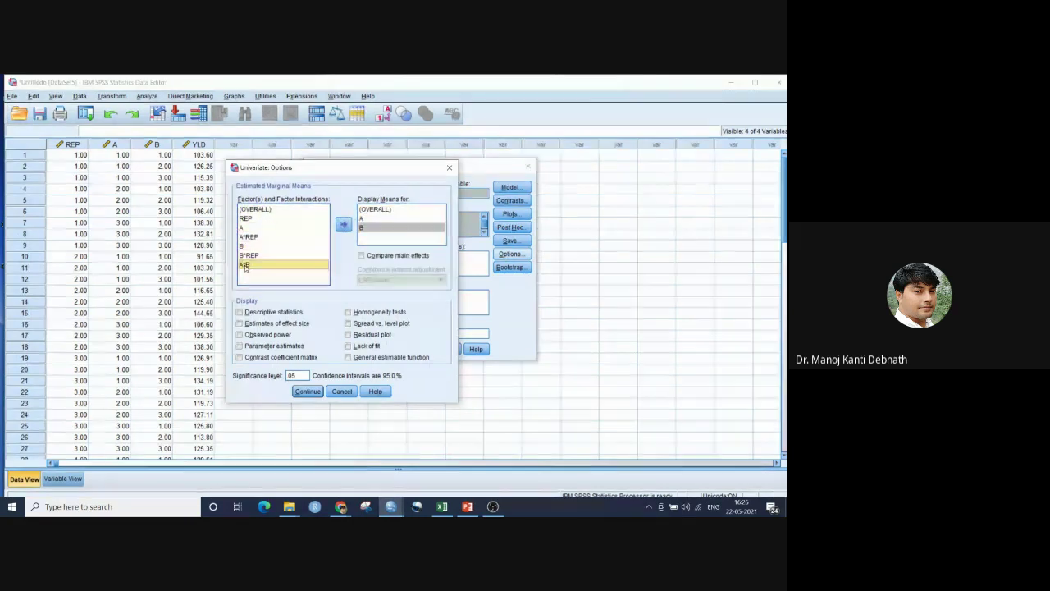
click(343, 225)
click(307, 392)
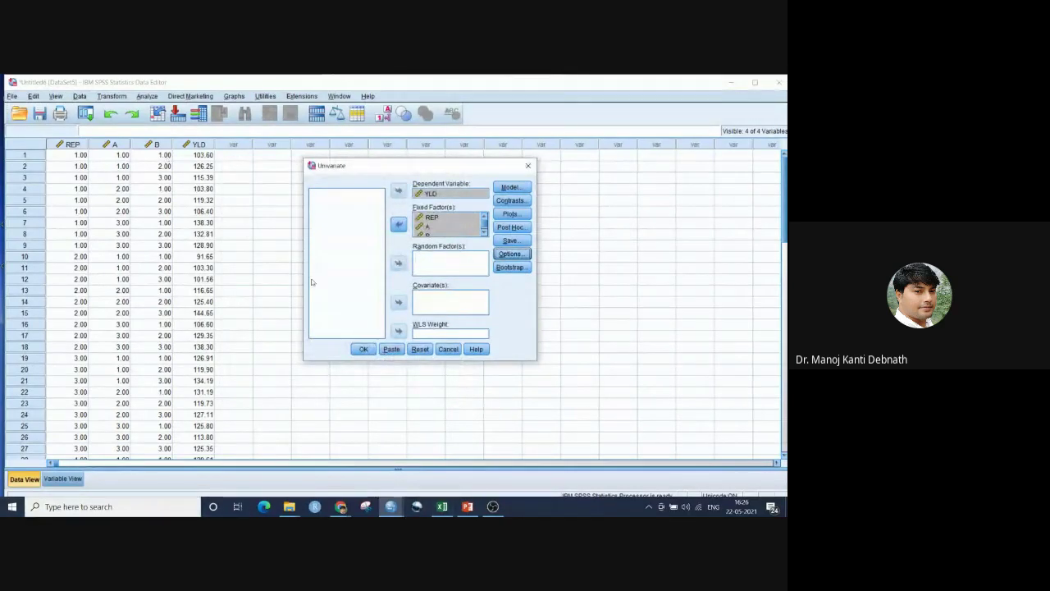
Generate the syntax for the strip plot model and bring up the Syntax1 window
click(392, 349)
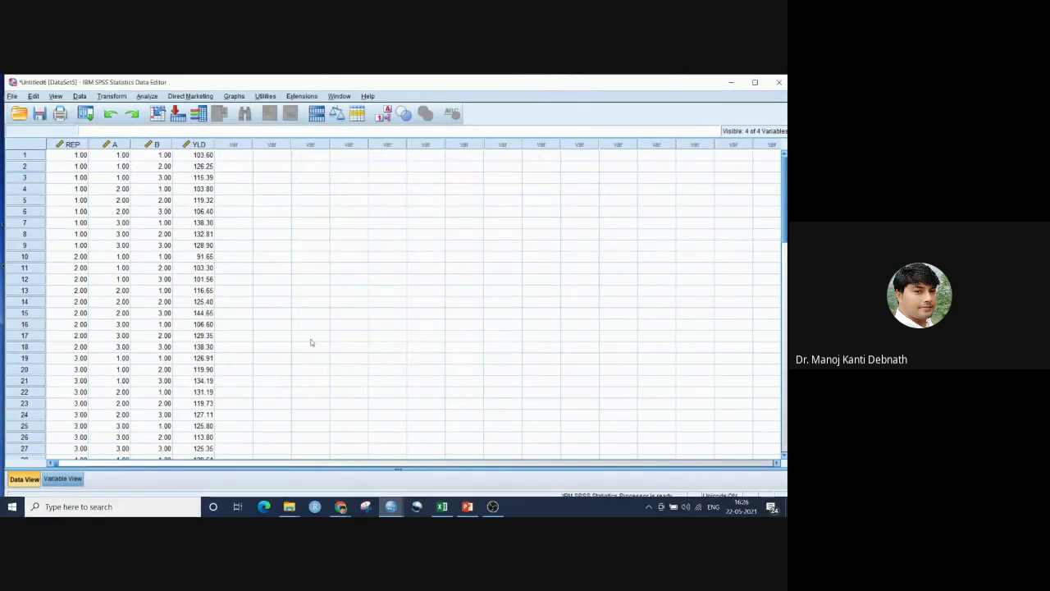
mouse_move(391, 506)
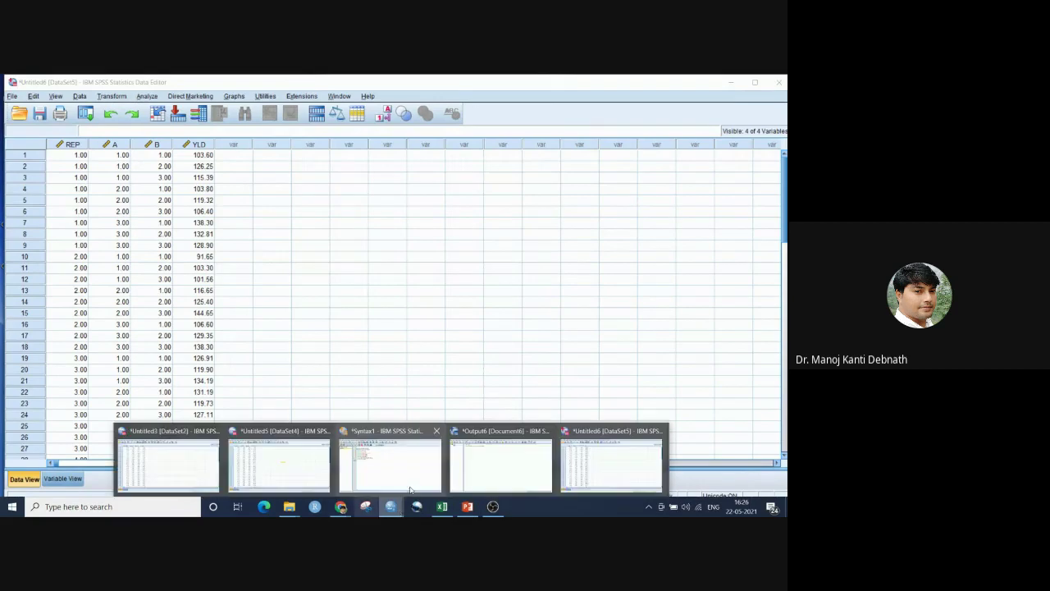
click(349, 460)
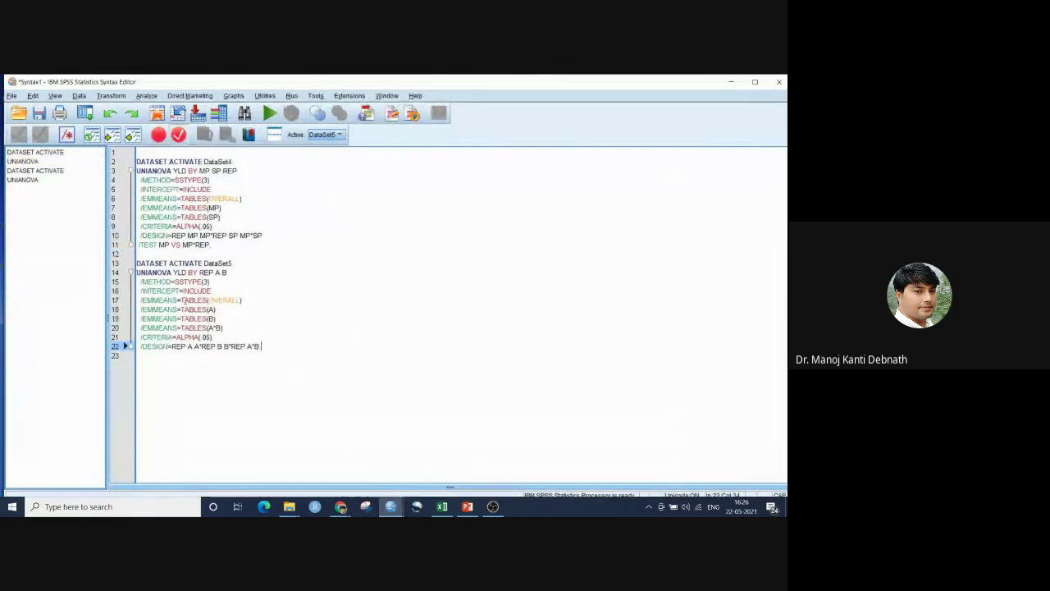
Remove the period ending the new DESIGN line and add the subcommand /TEST A VS A*REP on the line below
key(BackSpace)
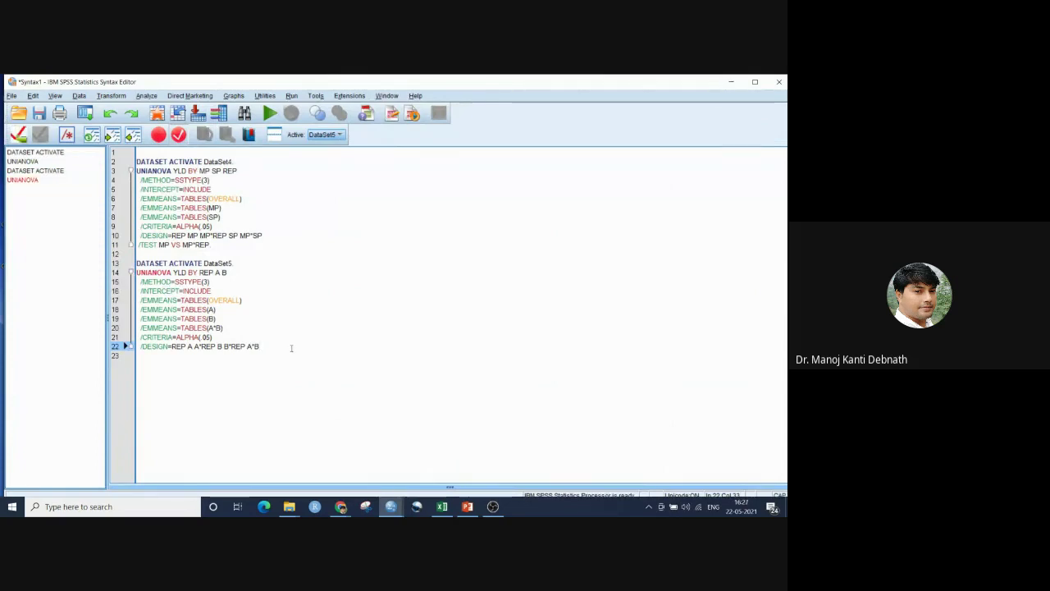
key(Return)
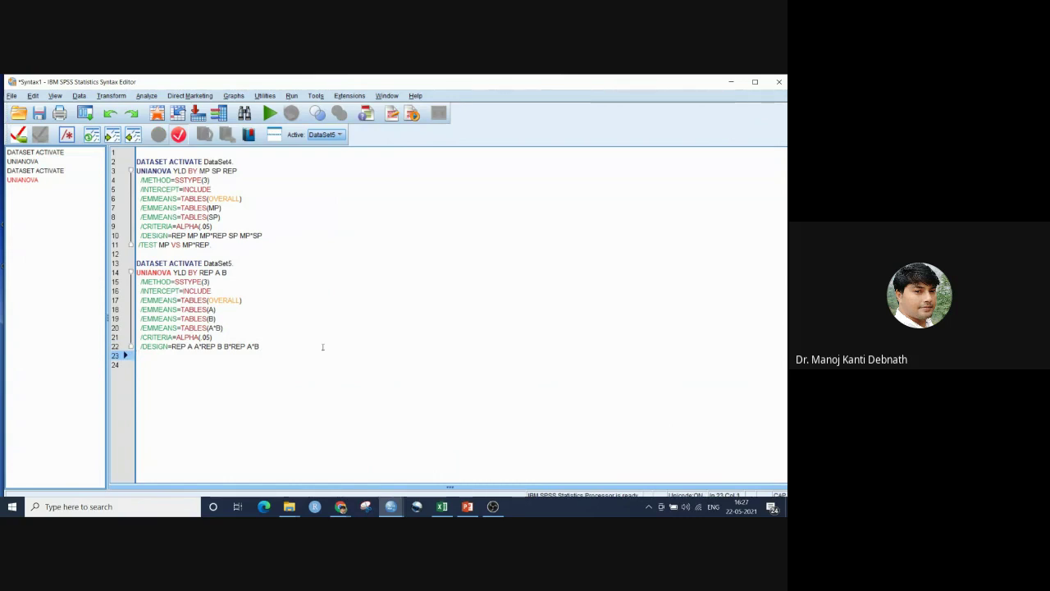
text(/)
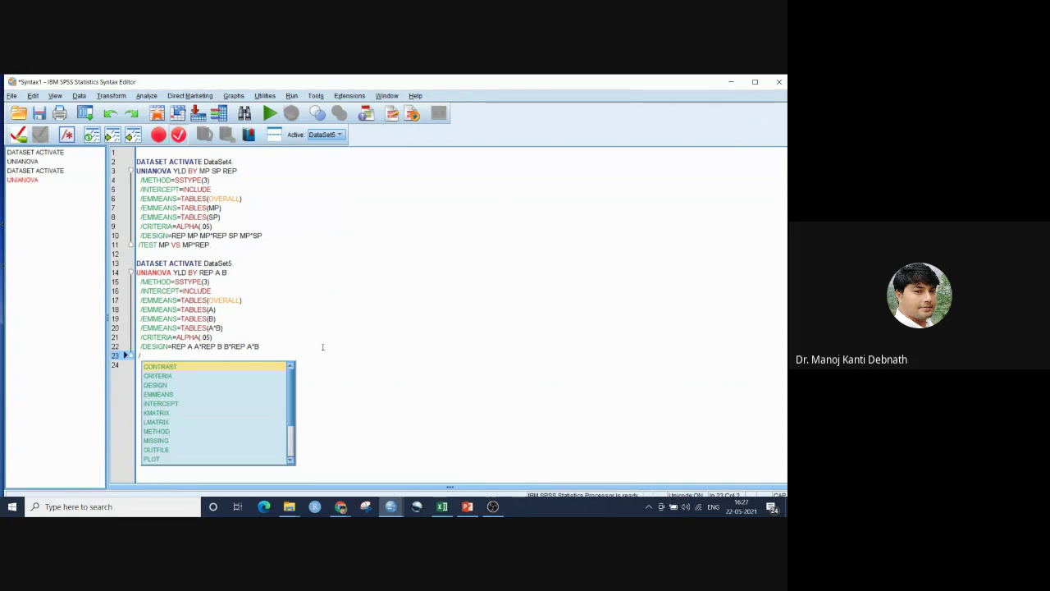
text(TEST )
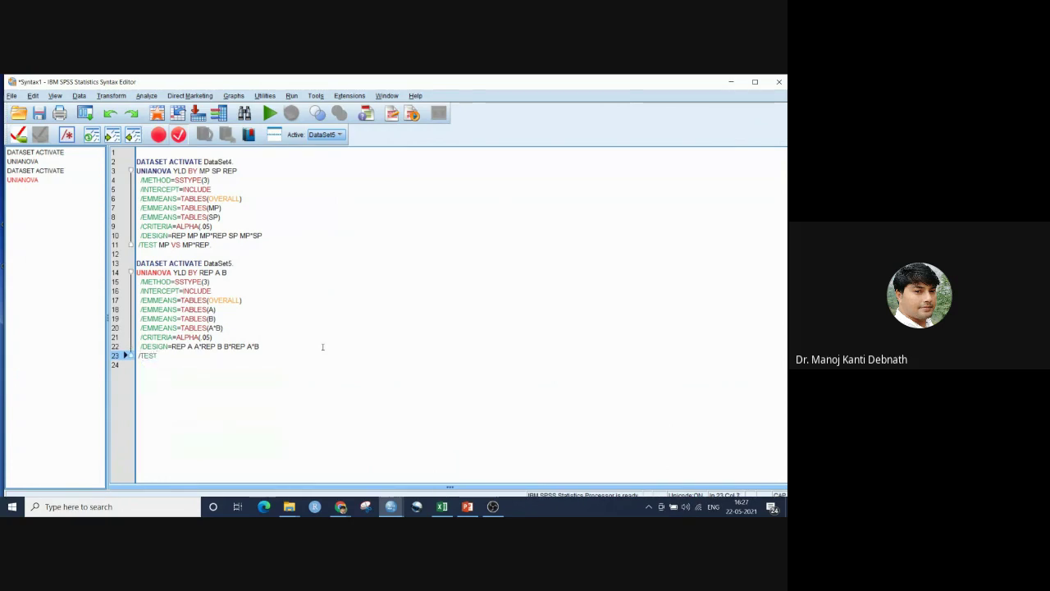
text(A VS )
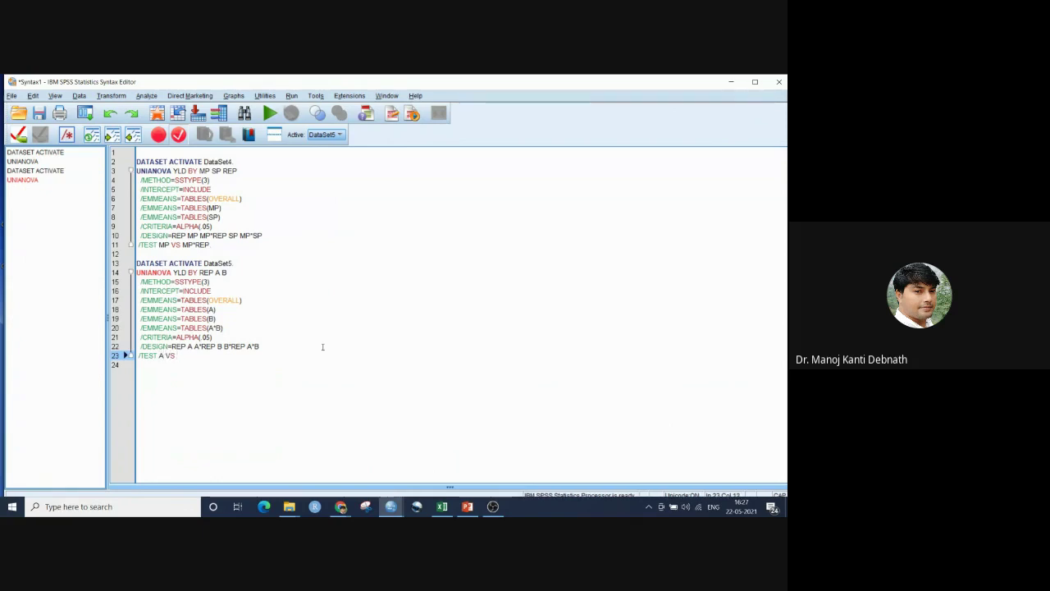
text(A*)
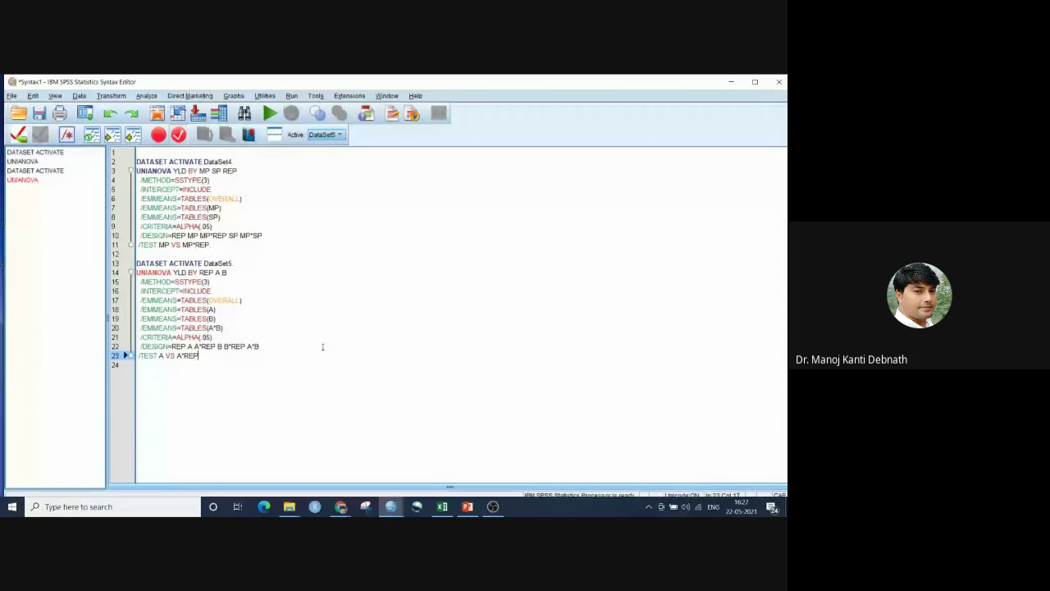
Add a second test subcommand, /TEST B VS B*REP, at the end of the strip plot syntax
key(Return)
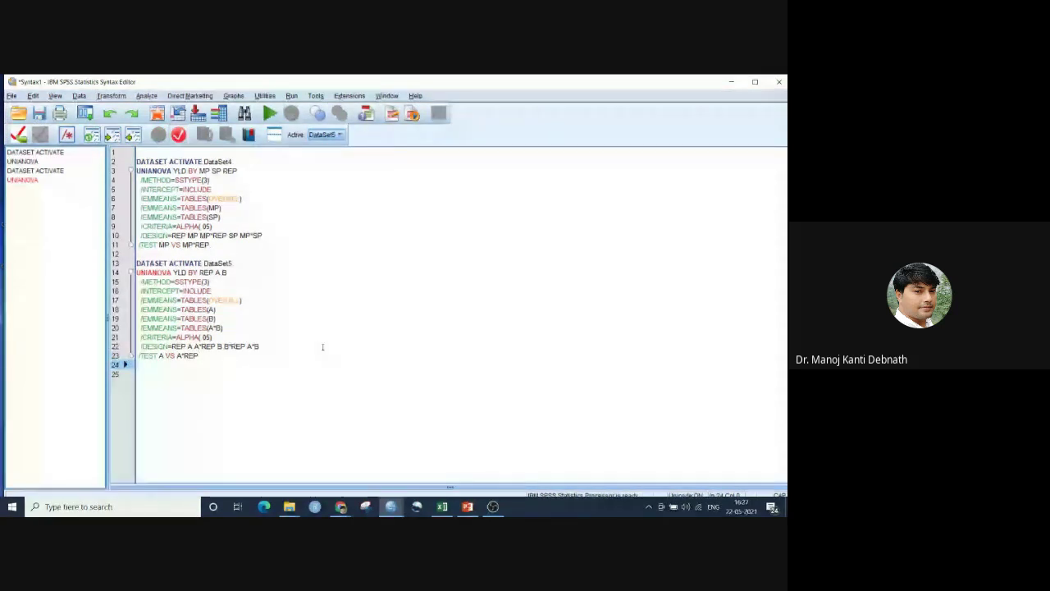
key(ctrl+space)
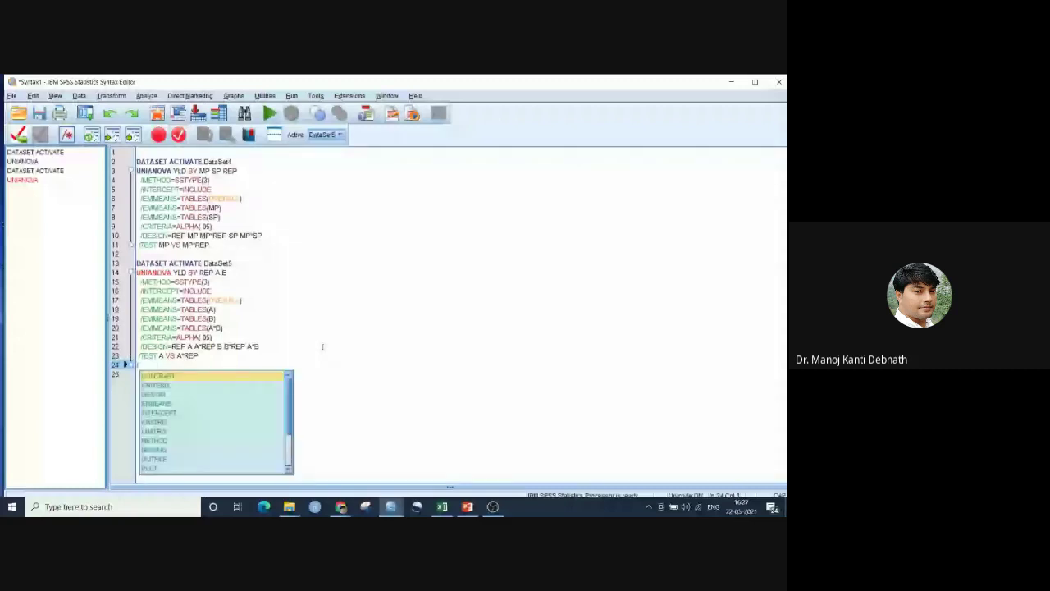
text(TEST B VS B)
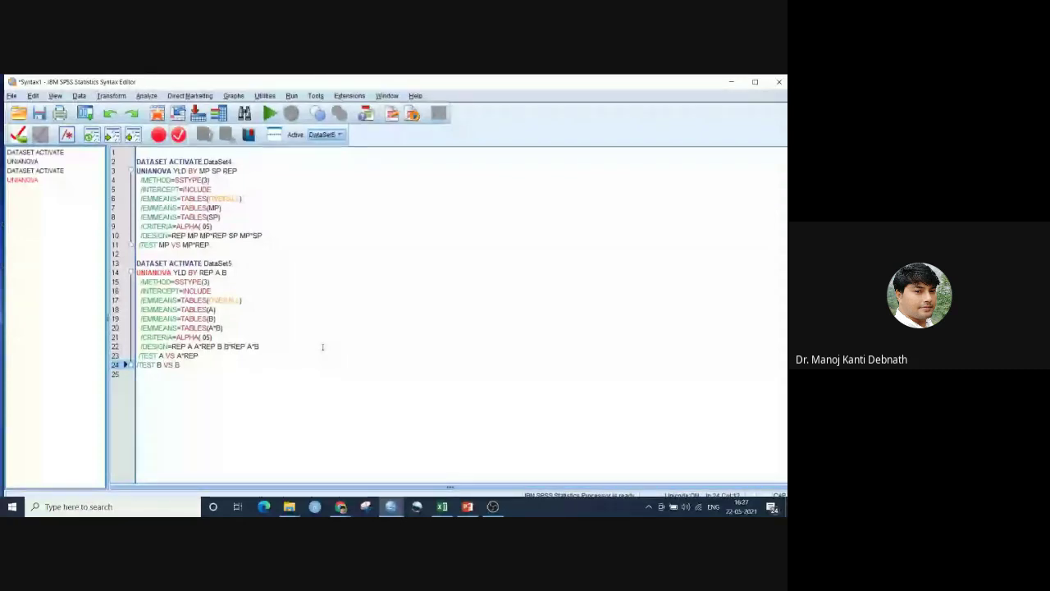
text(*REP)
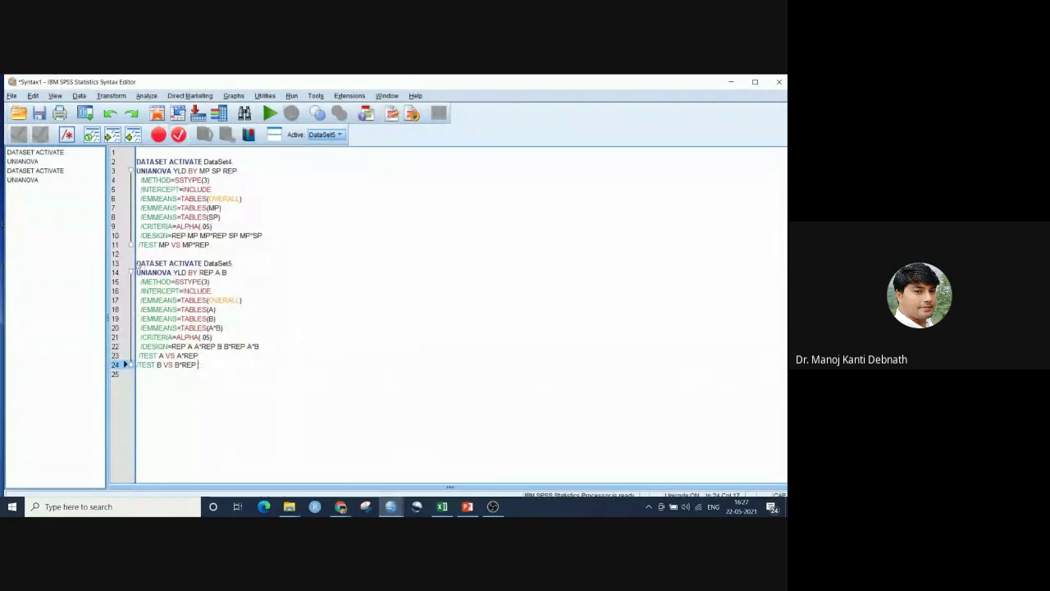
Run only the DataSet5 block of the syntax, from DATASET ACTIVATE through the TEST B line
drag(137, 263, 264, 366)
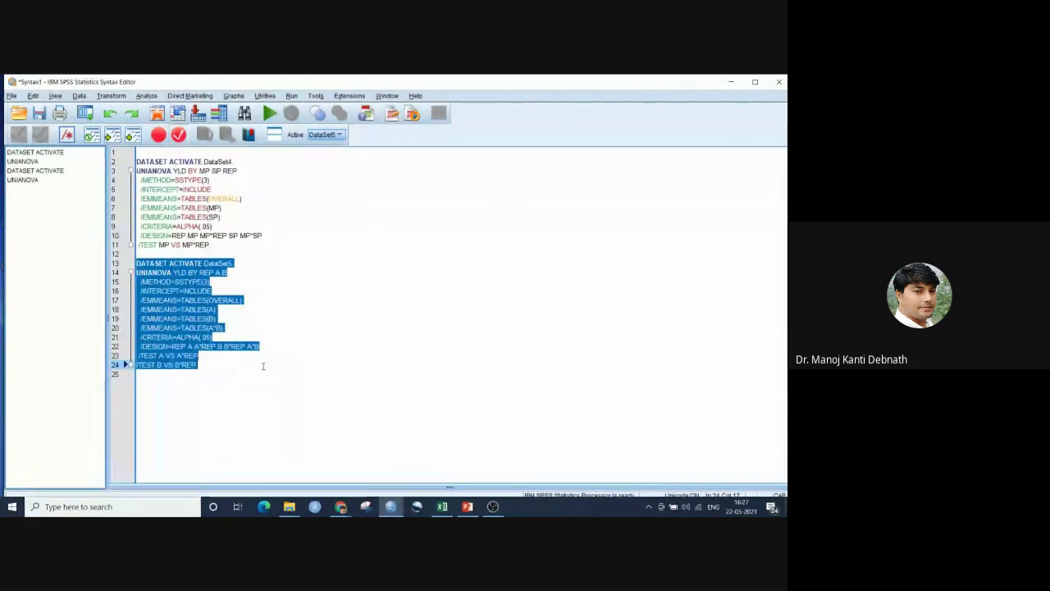
click(292, 96)
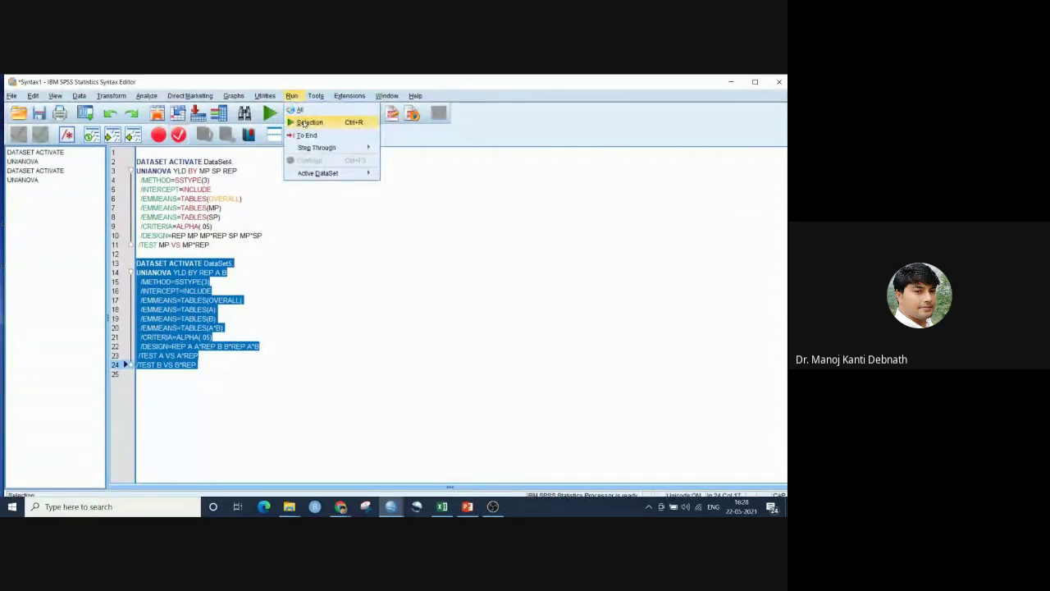
click(303, 123)
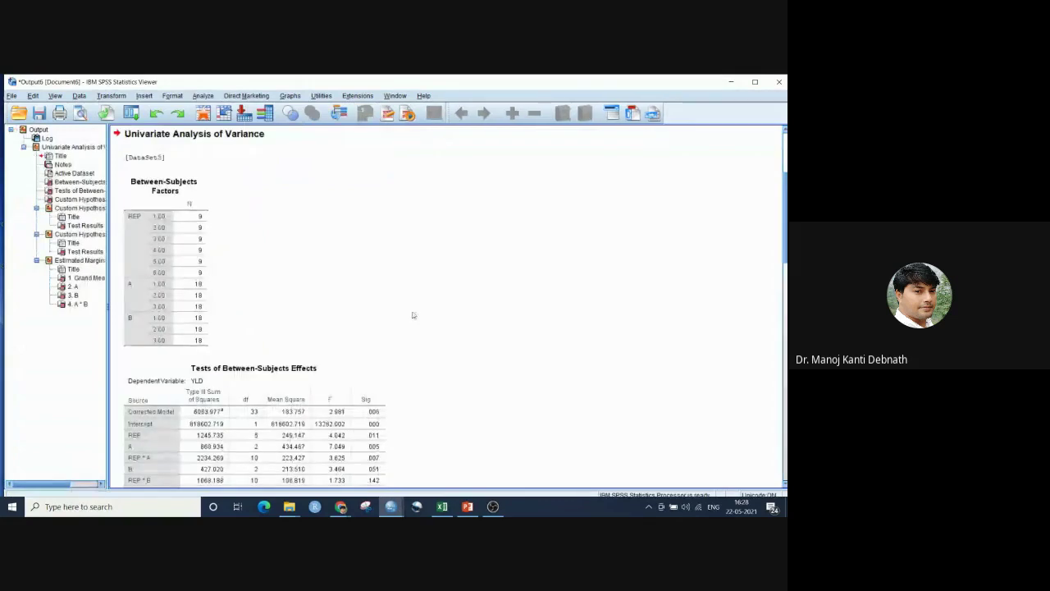
Review the Between-Subjects Factors table and the significance values in the Tests of Between-Subjects Effects table
scroll(328, 287, down, 2)
click(173, 200)
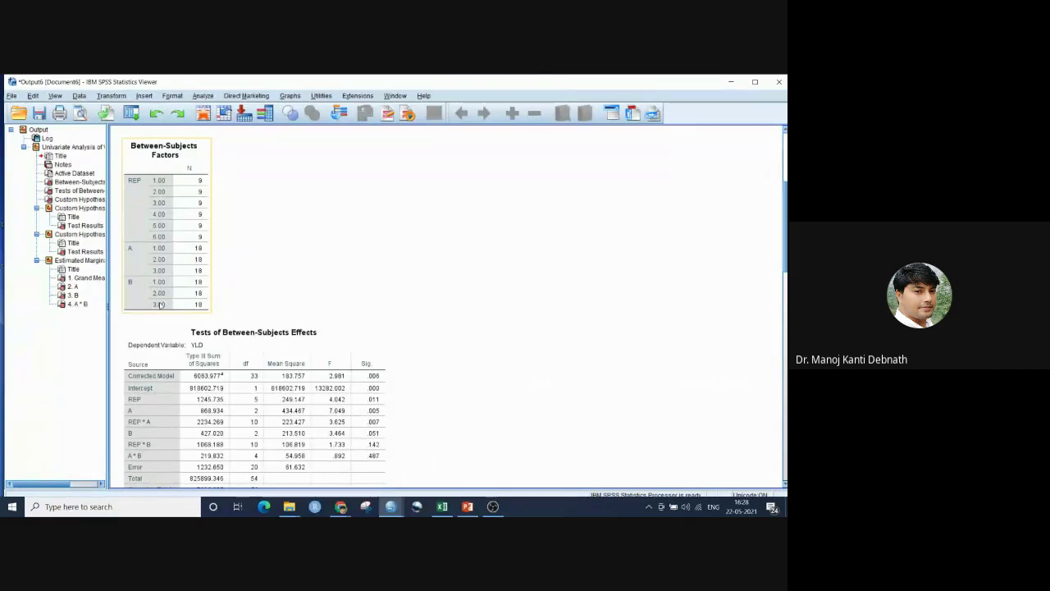
scroll(447, 308, down, 5)
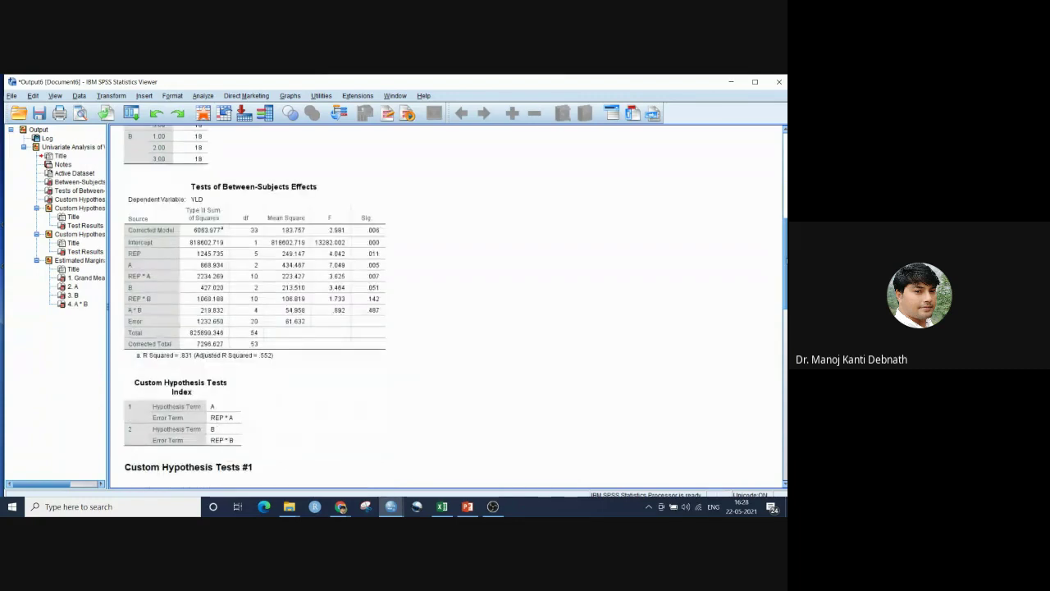
scroll(447, 307, down, 2)
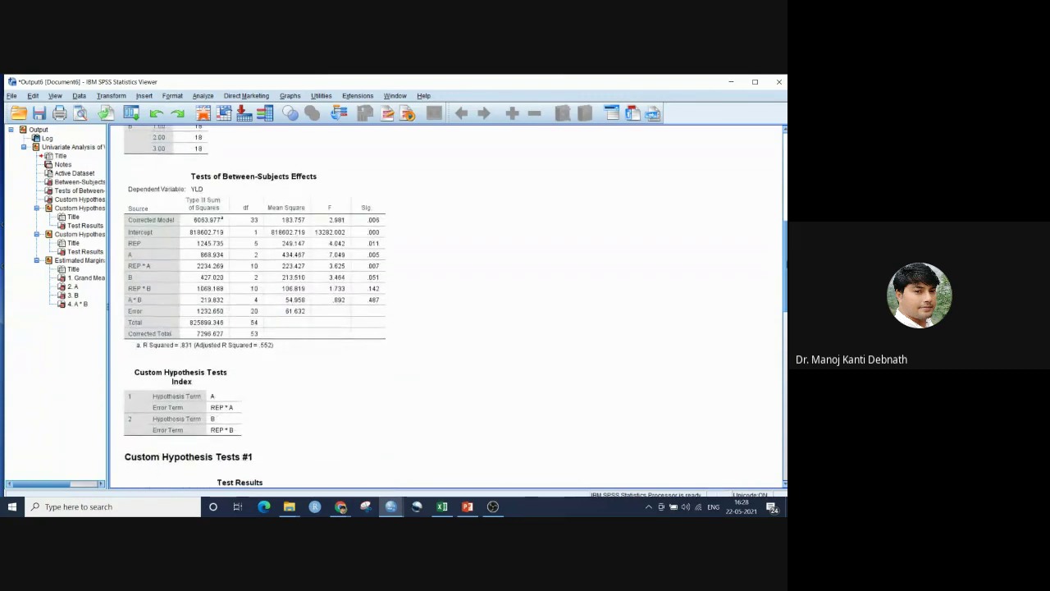
click(194, 271)
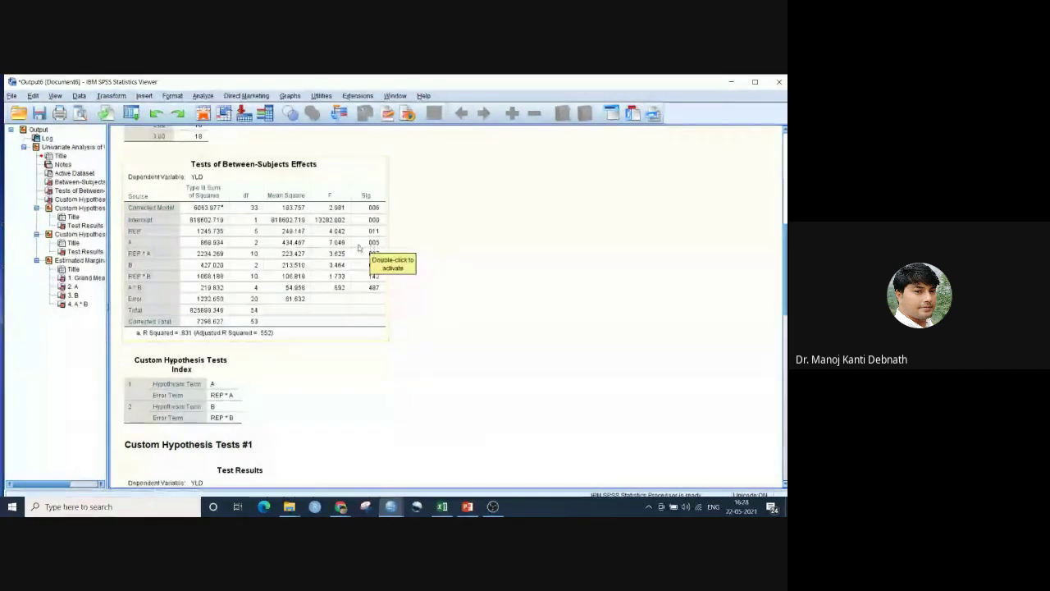
click(261, 269)
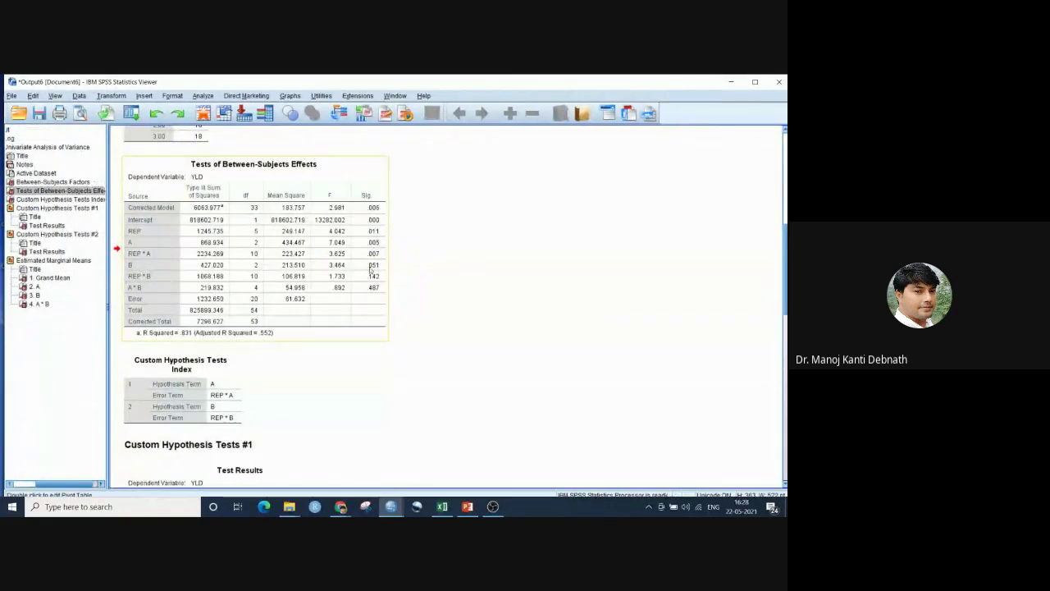
click(471, 277)
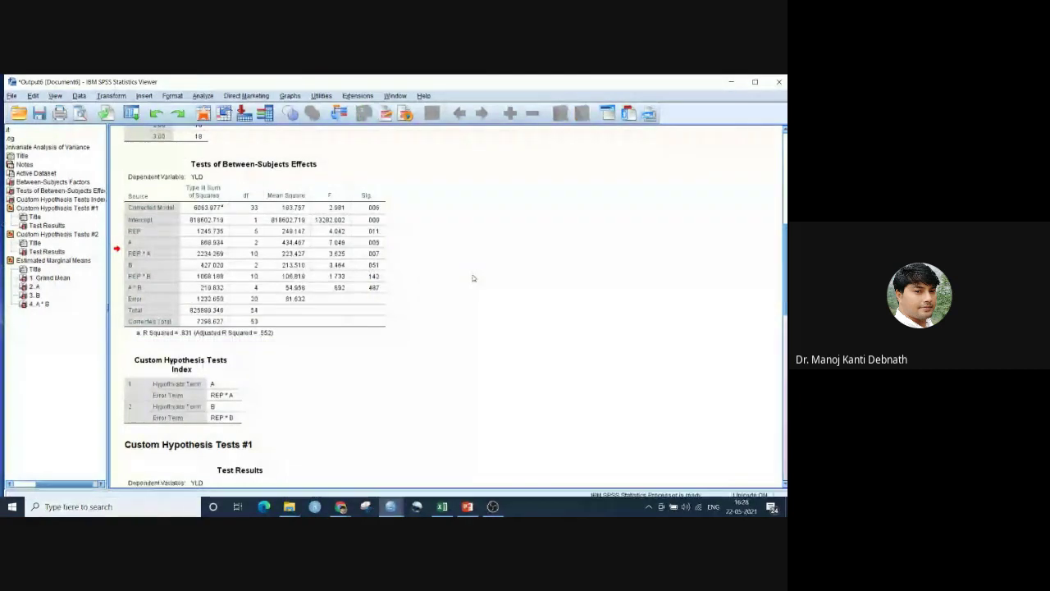
Examine the custom hypothesis tests of A against REP*A and B against REP*B in the output
scroll(447, 308, down, 5)
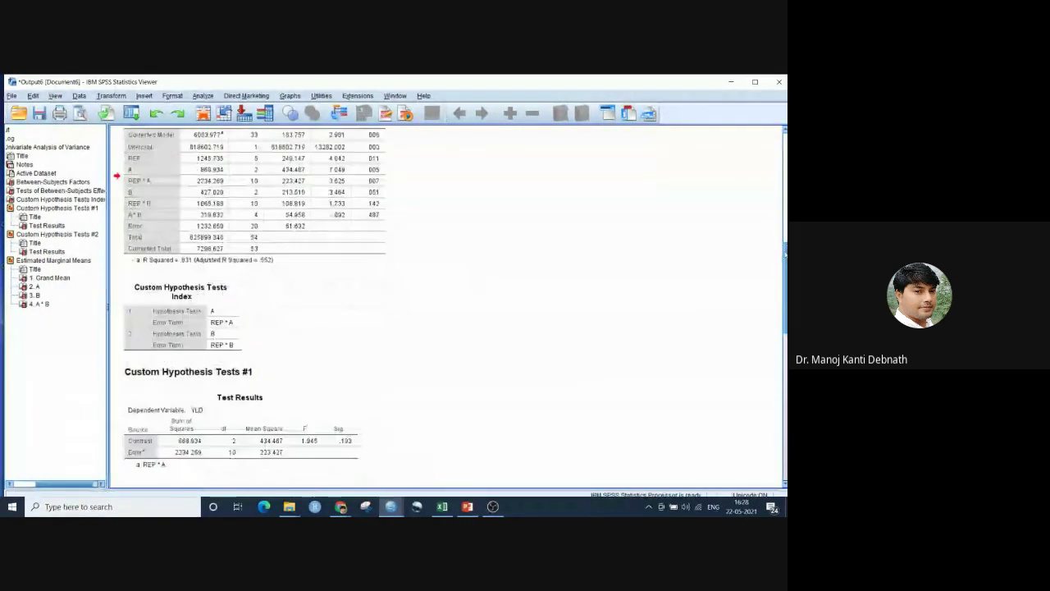
scroll(447, 309, down, 1)
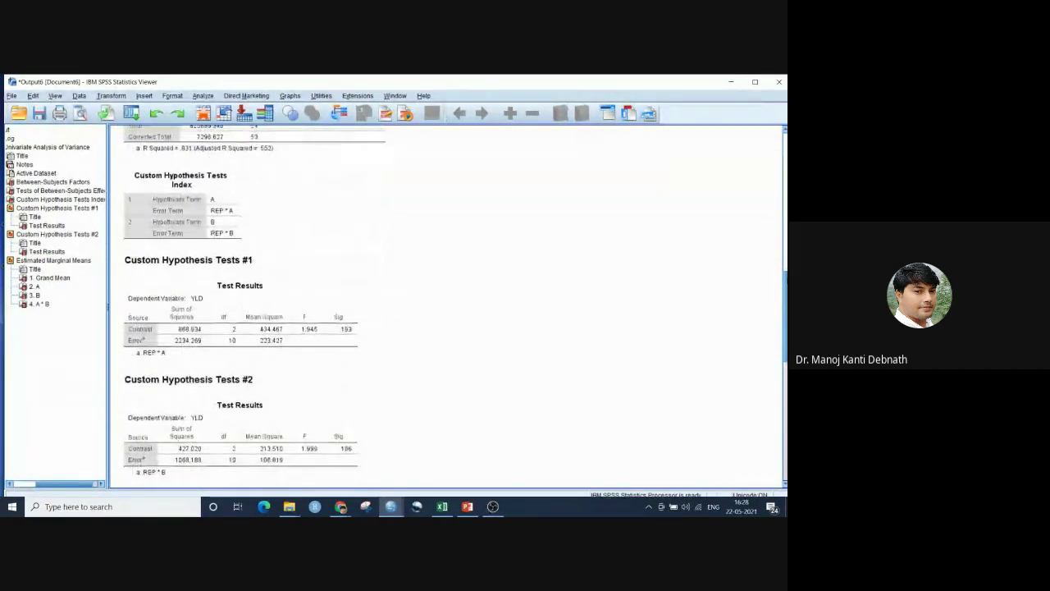
scroll(448, 309, up, 3)
scroll(215, 472, up, 1)
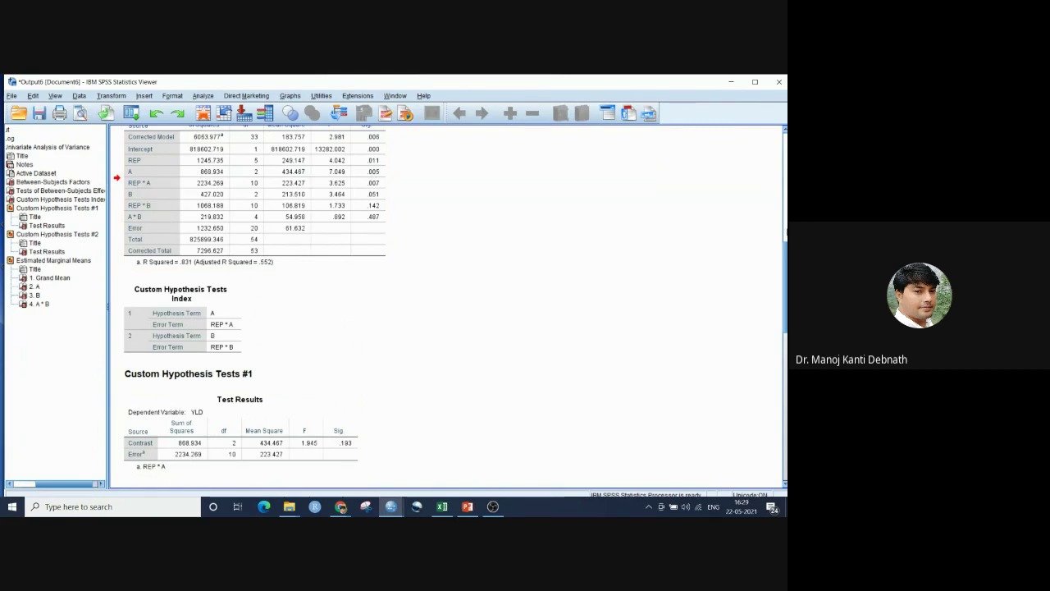
scroll(188, 215, up, 2)
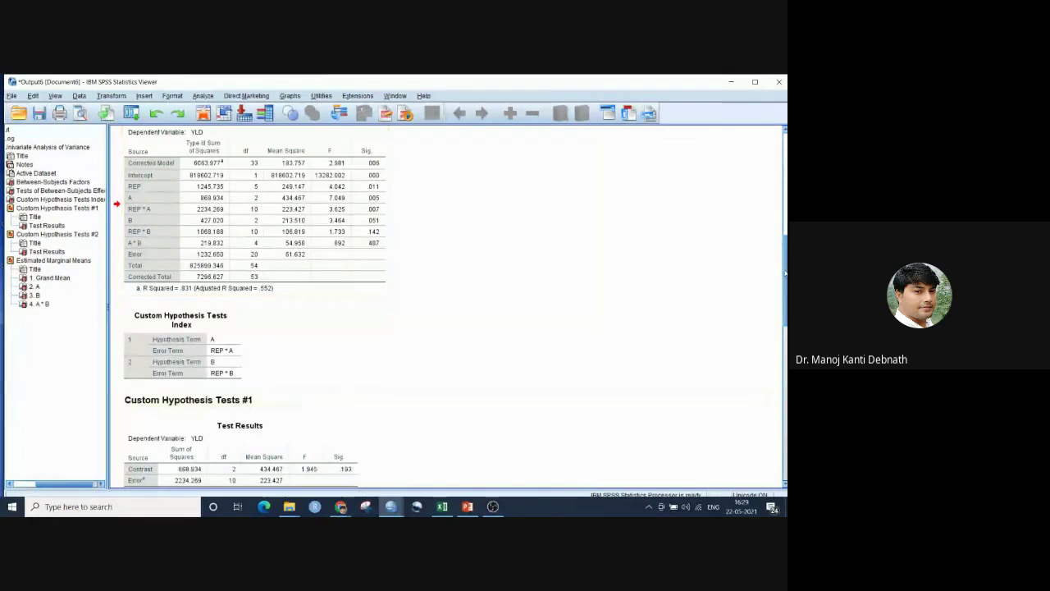
scroll(200, 469, down, 1)
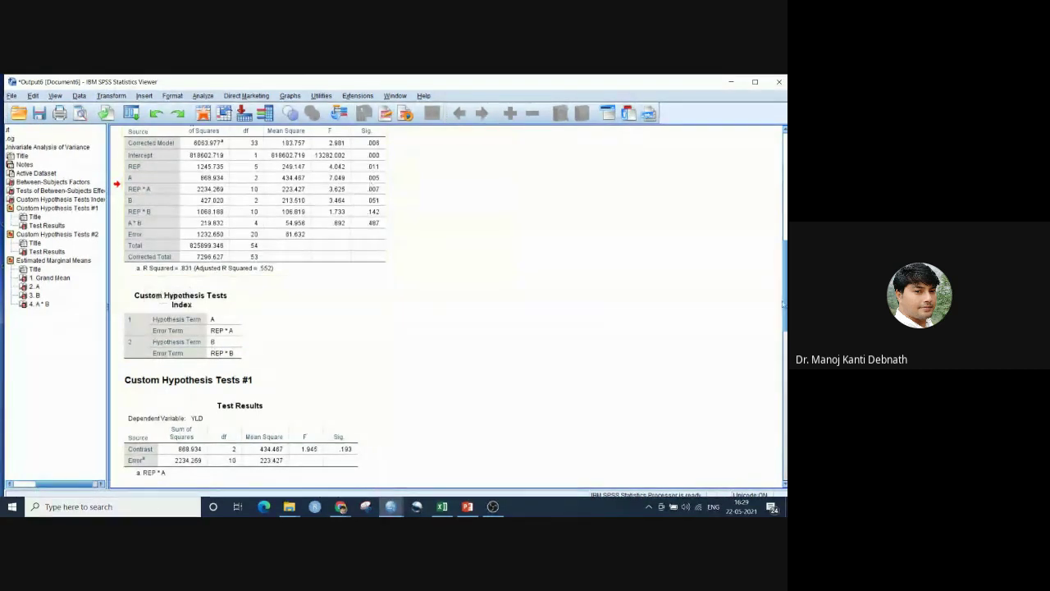
scroll(447, 303, down, 3)
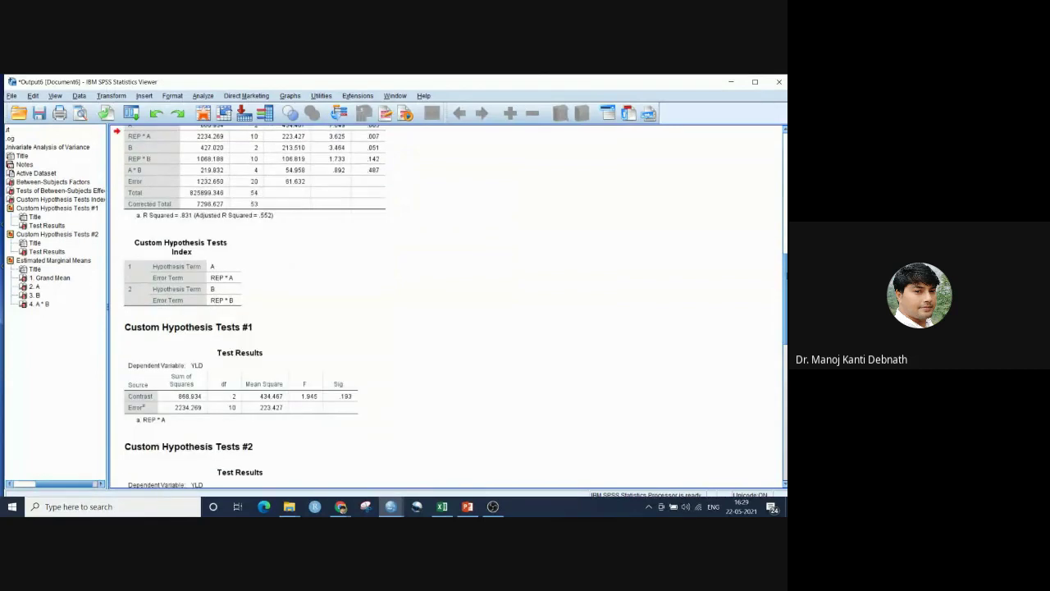
scroll(447, 304, down, 2)
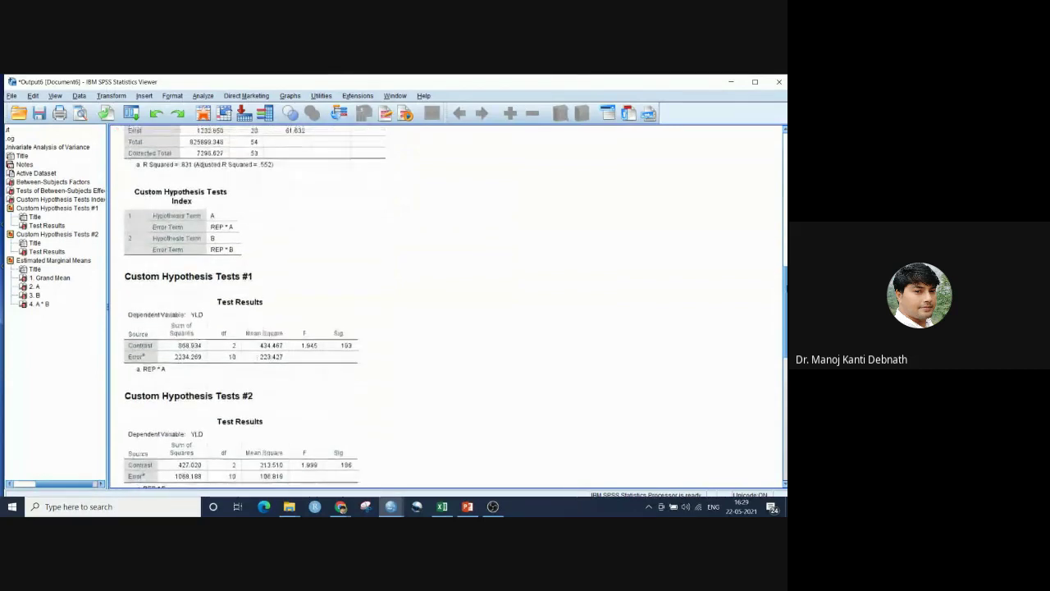
Compare the F and significance values for A and B in the custom hypothesis tests with the between-subjects effects table
scroll(447, 304, up, 2)
scroll(447, 308, up, 3)
click(312, 455)
scroll(312, 460, down, 5)
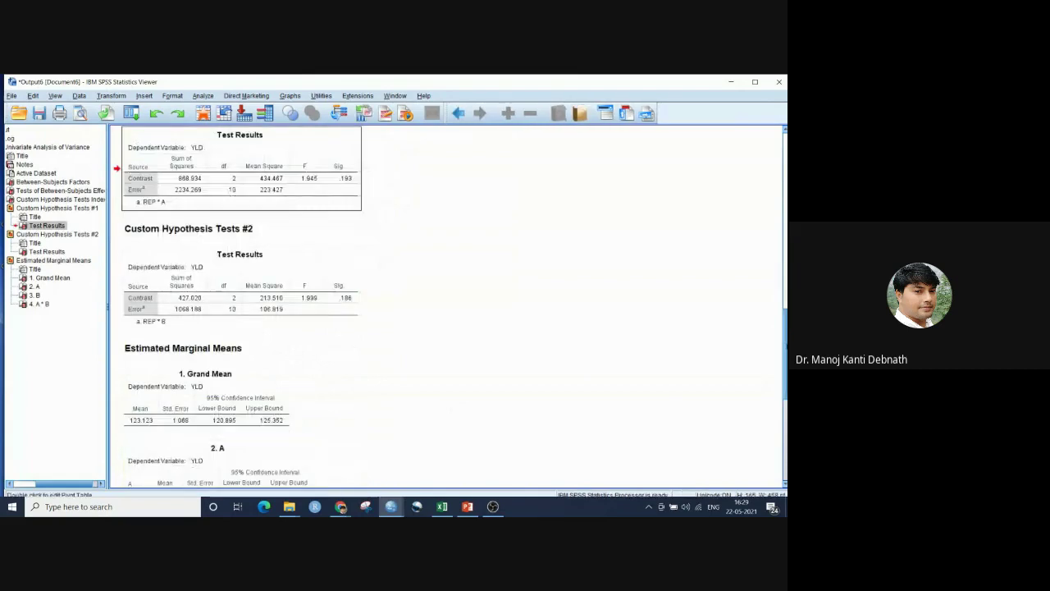
scroll(331, 368, up, 4)
scroll(447, 307, up, 2)
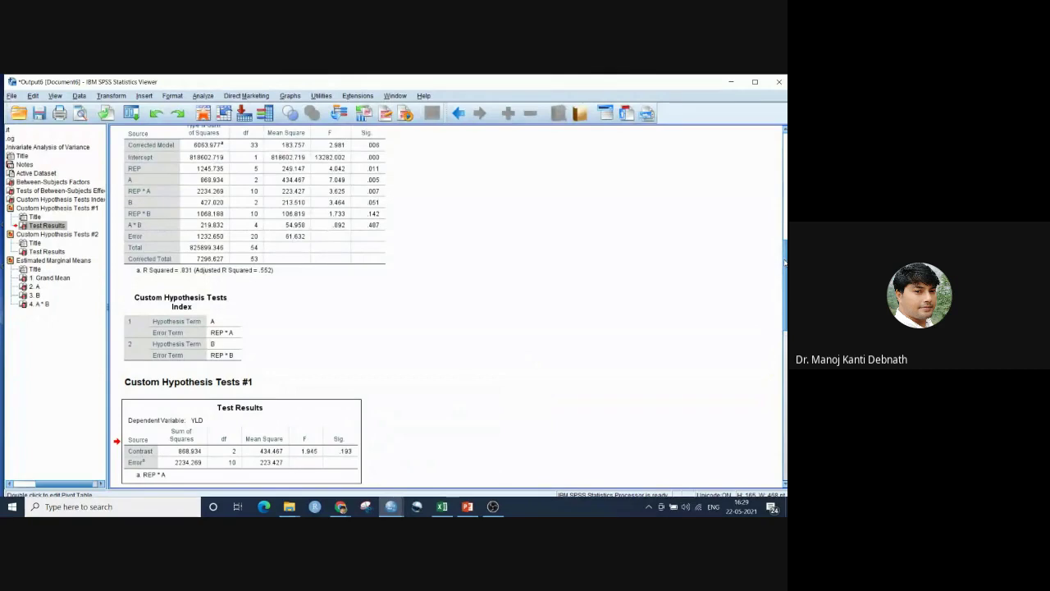
scroll(785, 261, down, 1)
scroll(785, 260, down, 1)
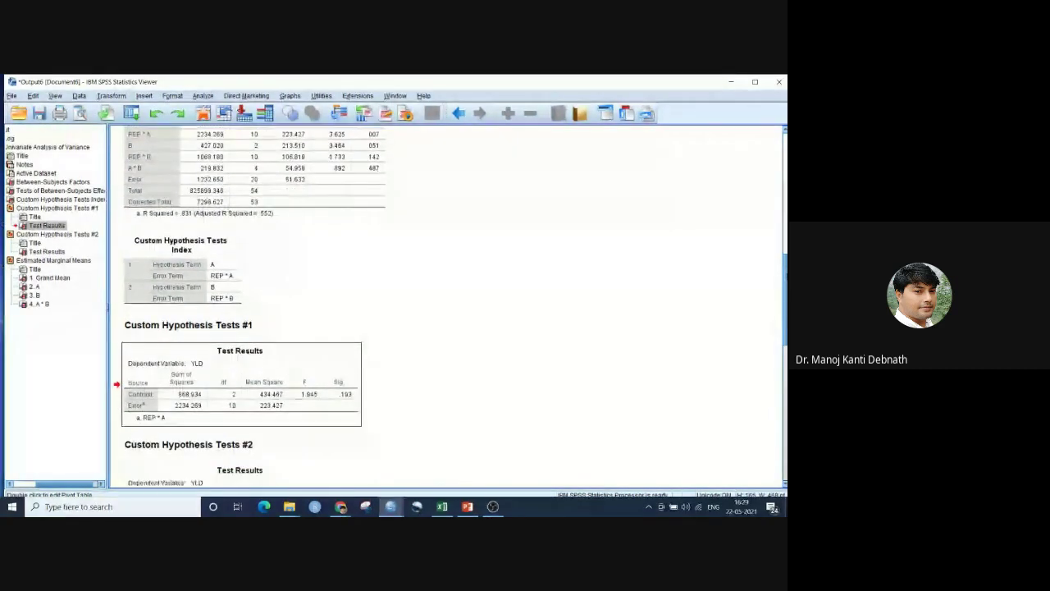
scroll(785, 261, up, 1)
scroll(785, 260, up, 2)
scroll(785, 261, down, 1)
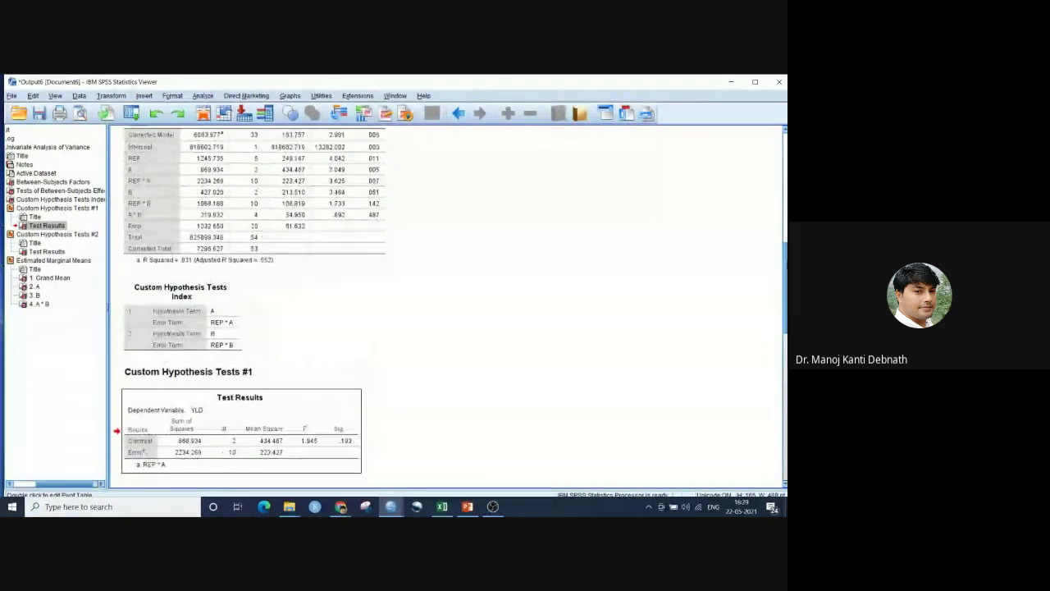
scroll(785, 261, up, 1)
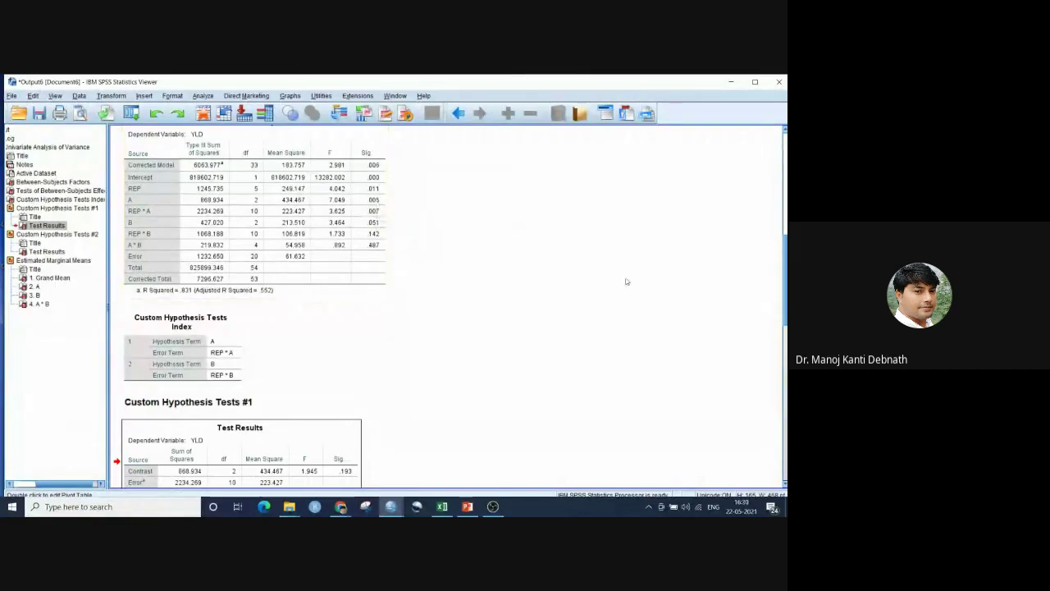
click(452, 259)
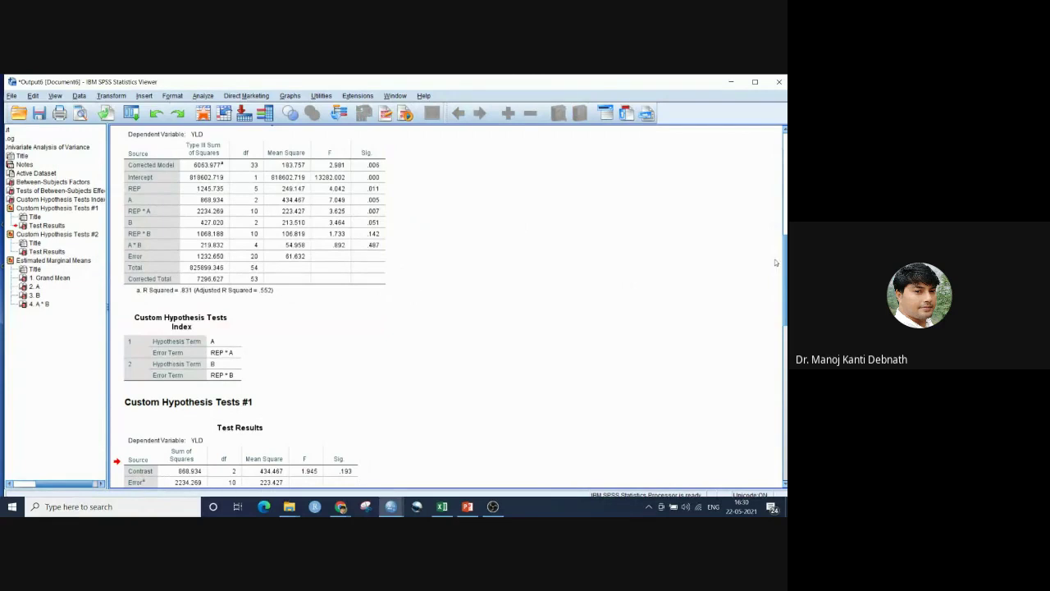
Review the estimated marginal means and recheck the significance values of A and B in the custom hypothesis tests
scroll(447, 308, down, 10)
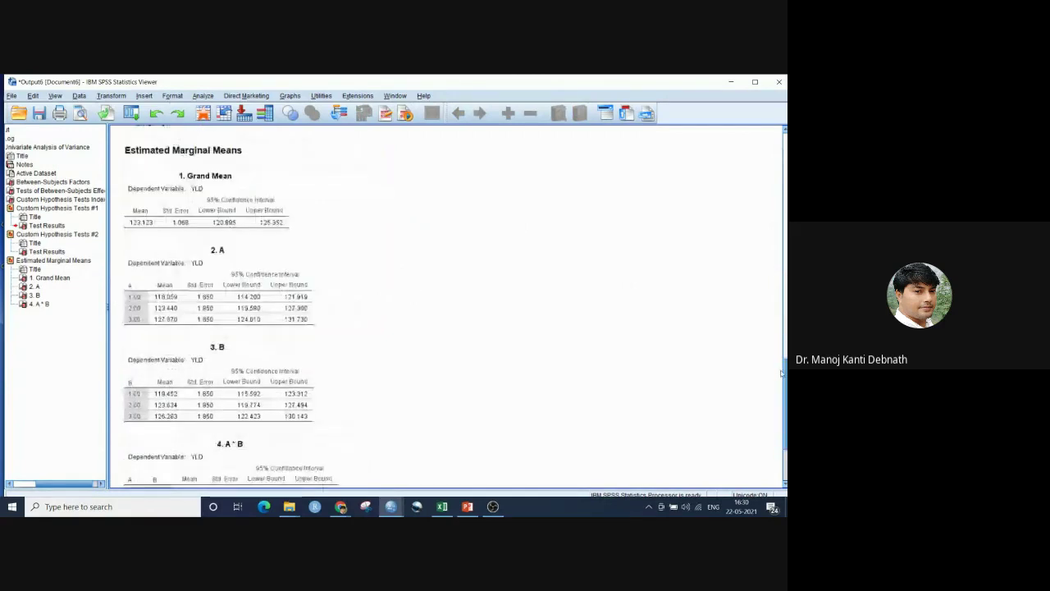
scroll(447, 308, up, 3)
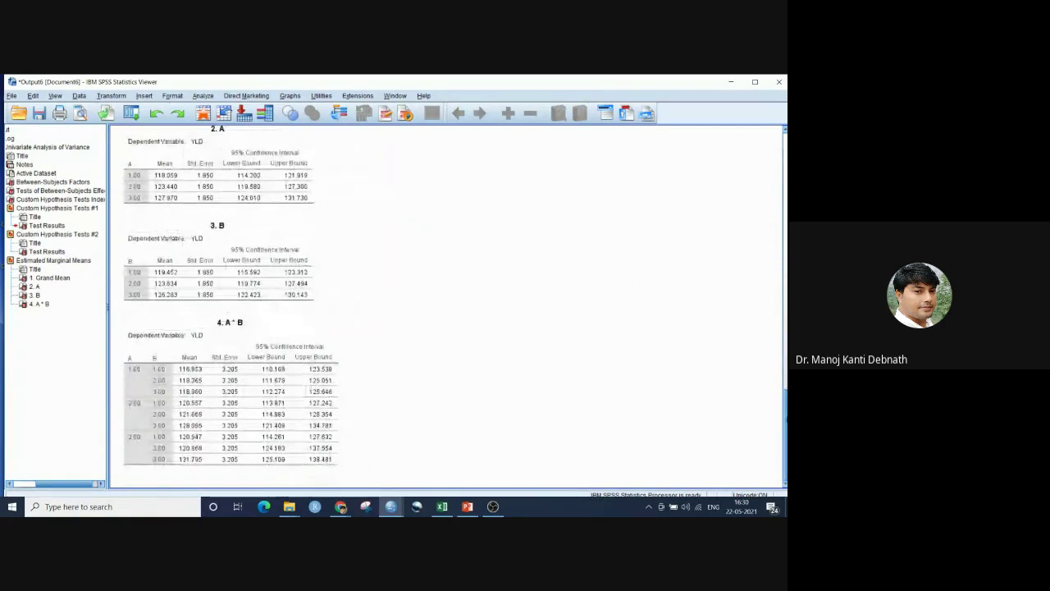
scroll(186, 359, up, 5)
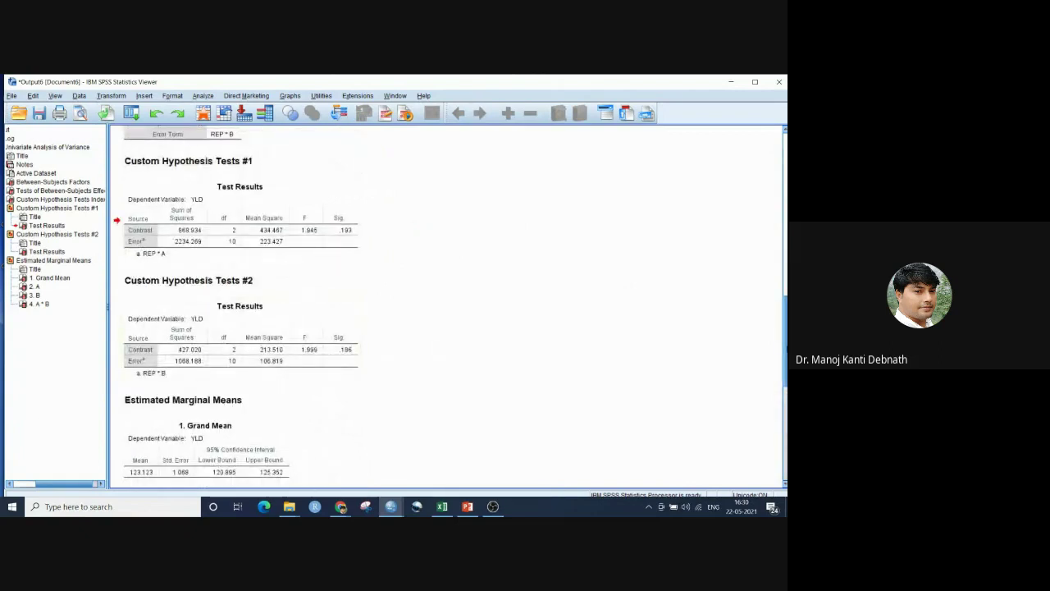
drag(786, 344, 786, 262)
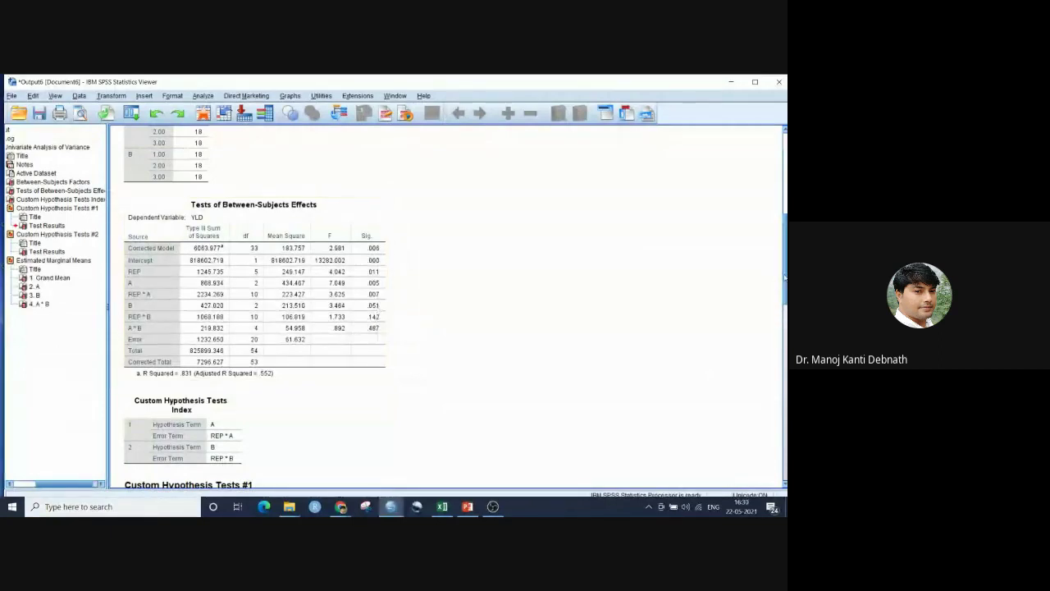
scroll(780, 330, down, 4)
click(345, 434)
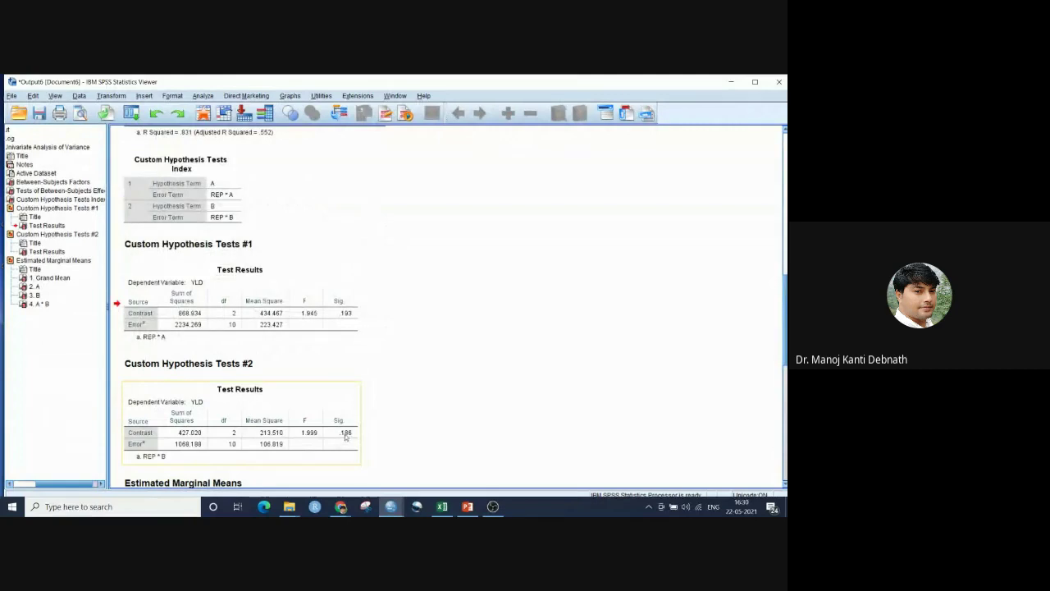
click(402, 424)
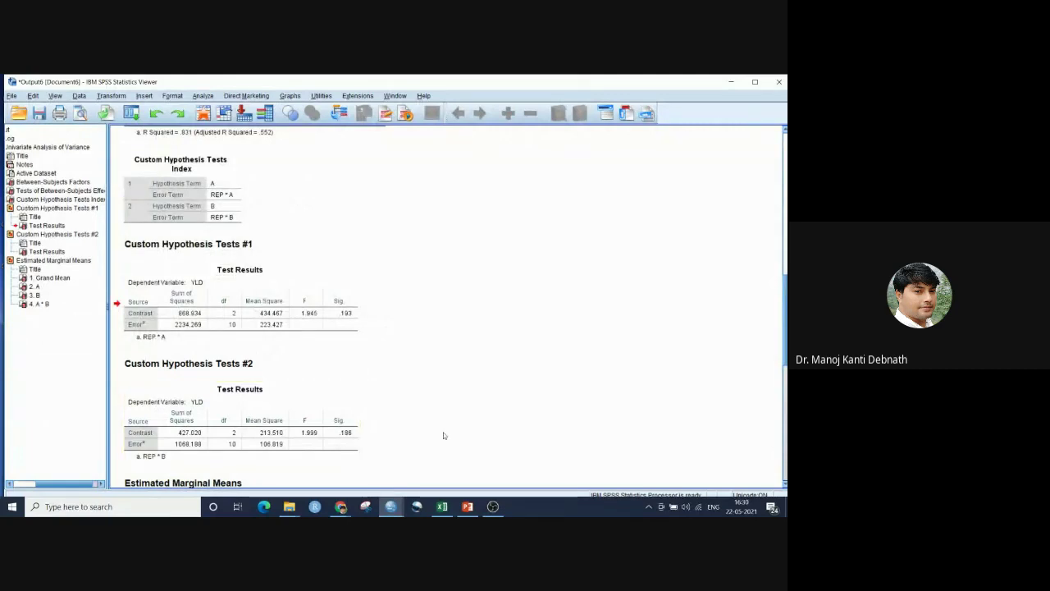
scroll(774, 269, up, 5)
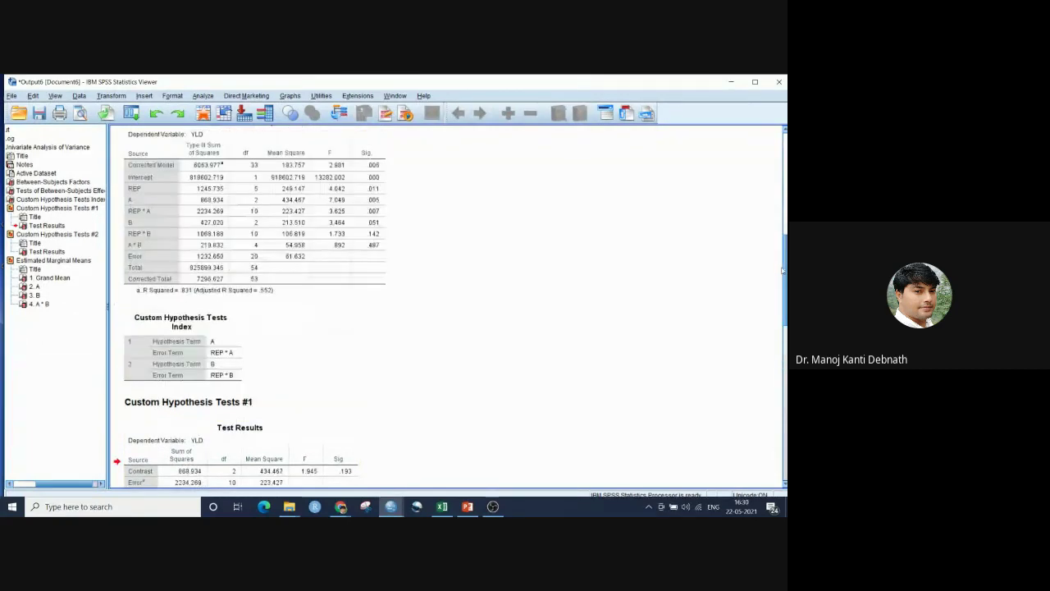
scroll(774, 268, down, 2)
scroll(774, 269, down, 3)
scroll(777, 232, up, 10)
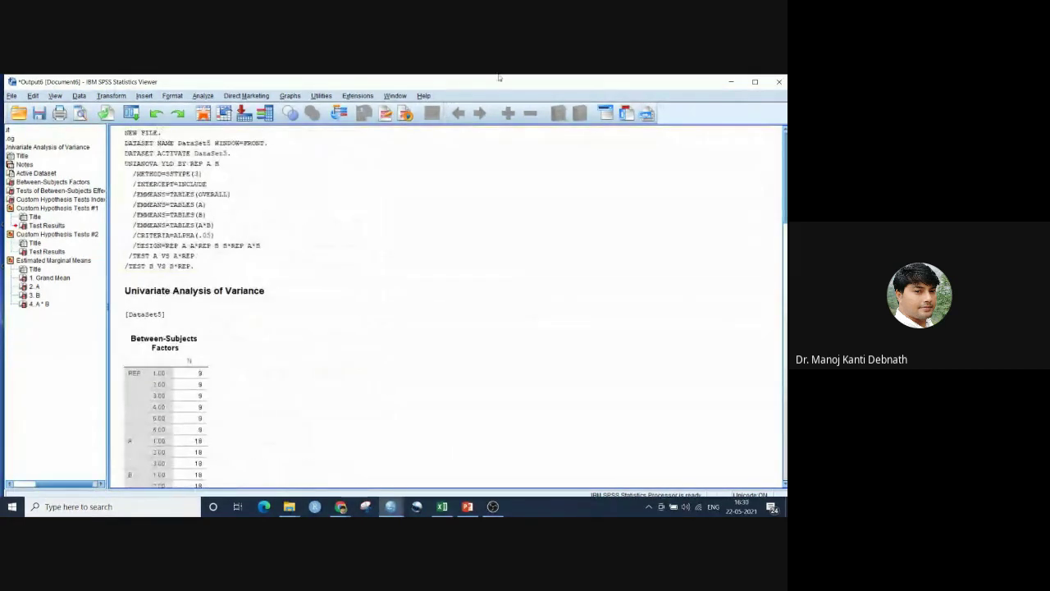
Close the output viewer without saving its contents and minimize the syntax editor
click(780, 82)
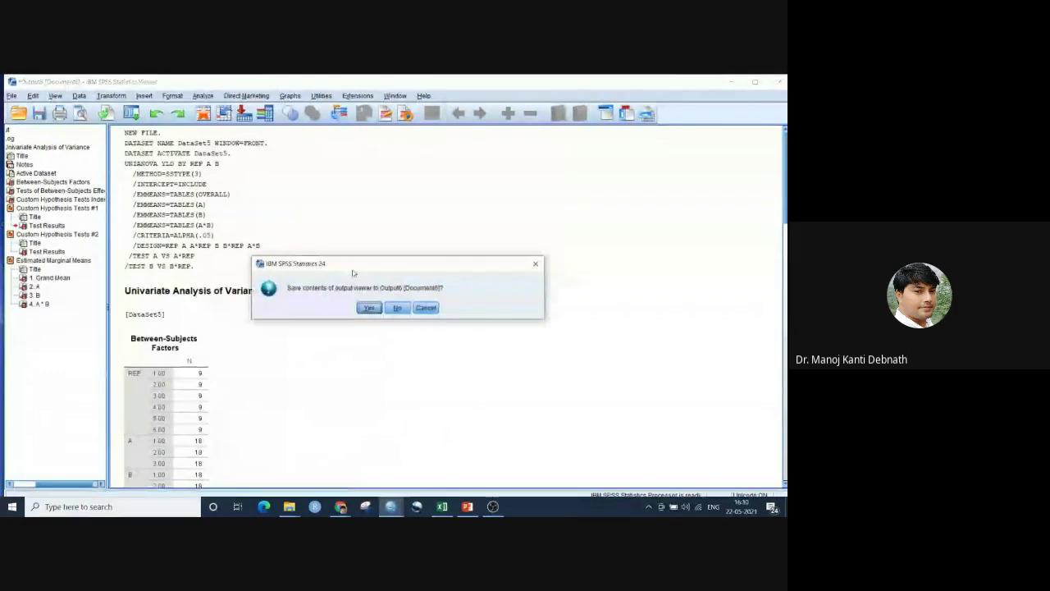
click(397, 309)
click(417, 300)
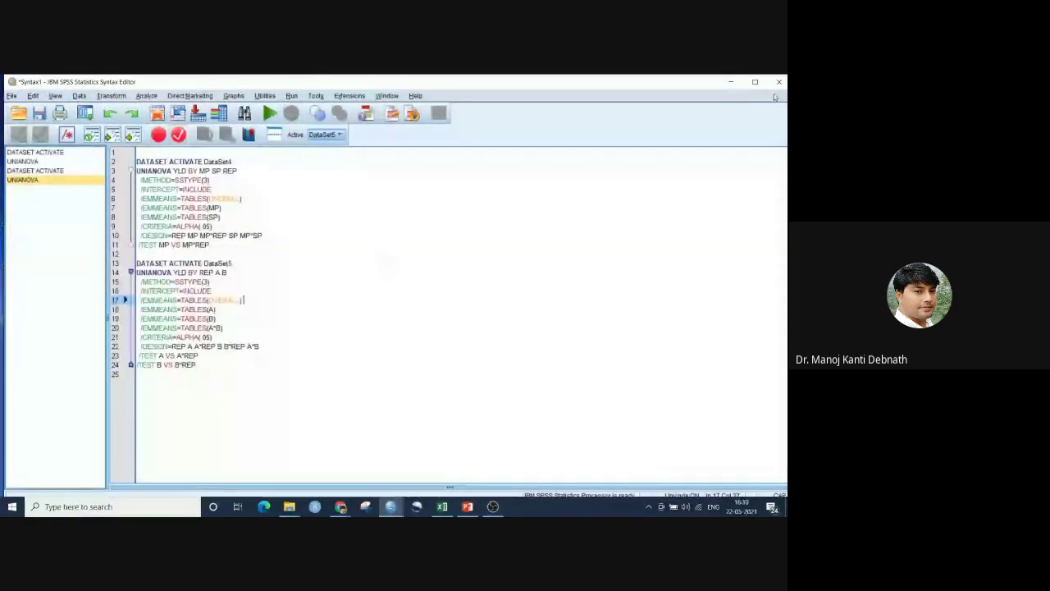
click(731, 85)
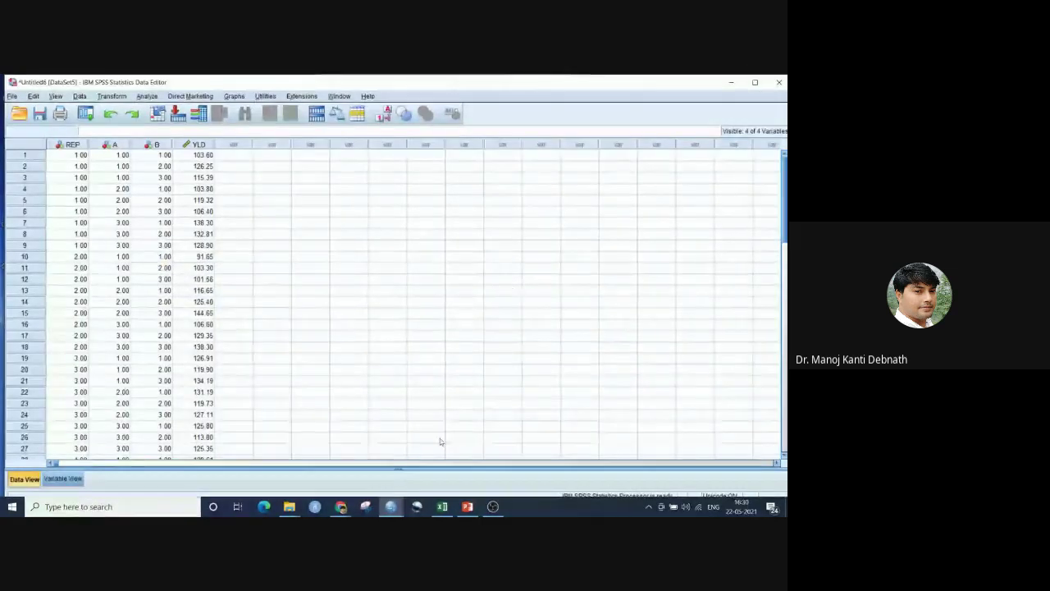
Switch to the Practical Data workbook in Excel and open the POOLED sheet
click(441, 506)
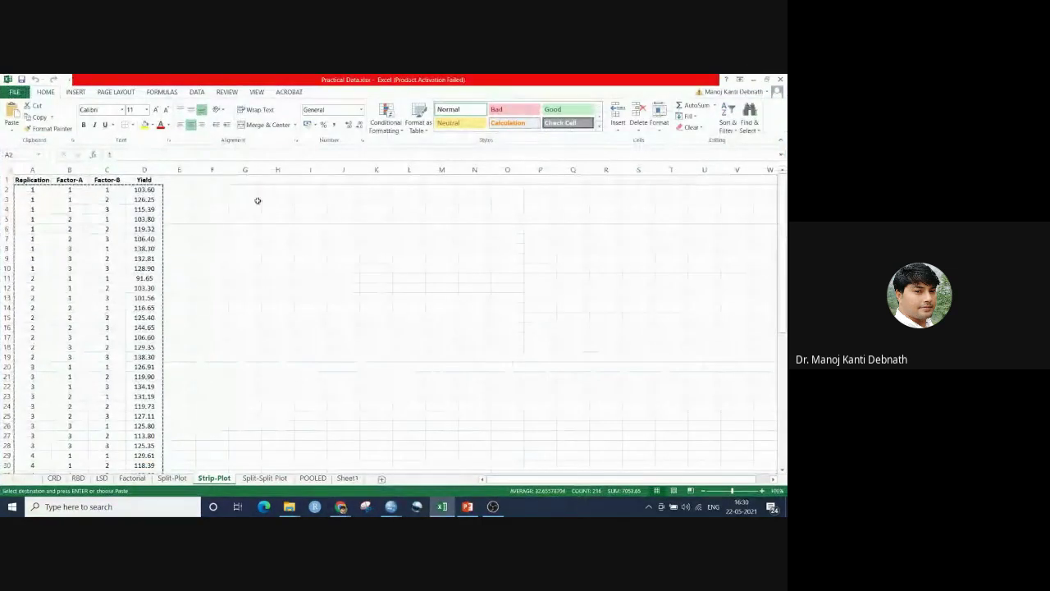
click(264, 478)
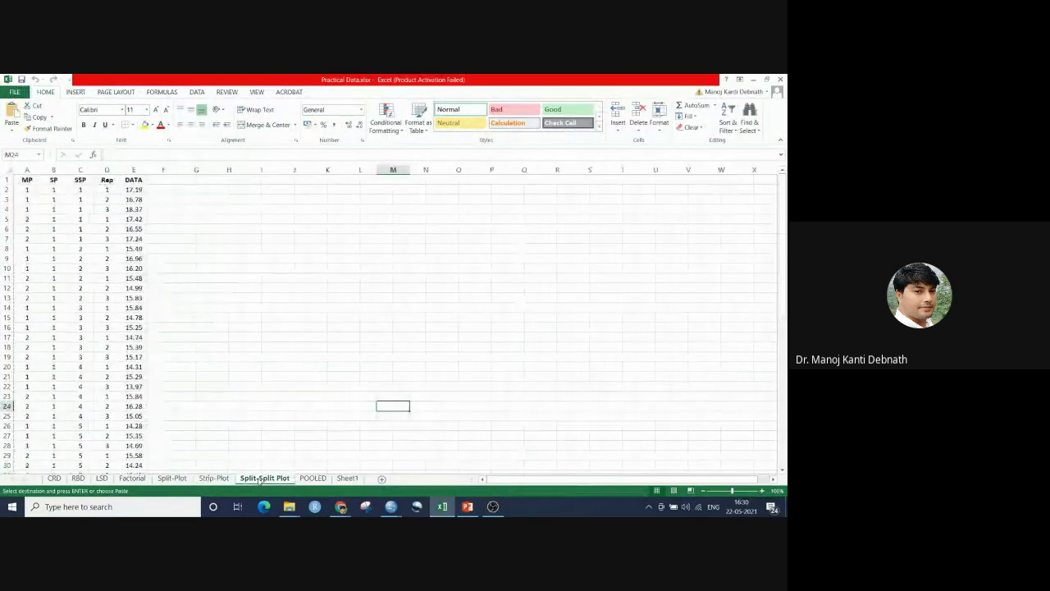
click(318, 479)
click(353, 329)
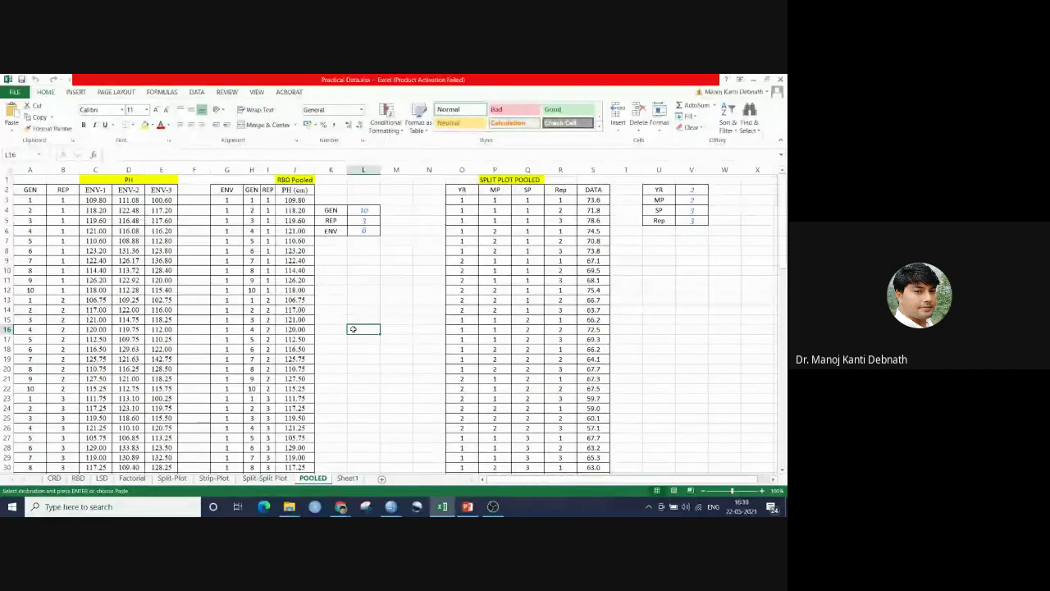
Examine the RBD Pooled layout, comparing its GEN, REP and ENV counts with the PH columns for each environment
click(375, 251)
key(Left)
key(Left)
key(Up)
key(Up)
key(Up)
key(Up)
key(Up)
key(Up)
key(Up)
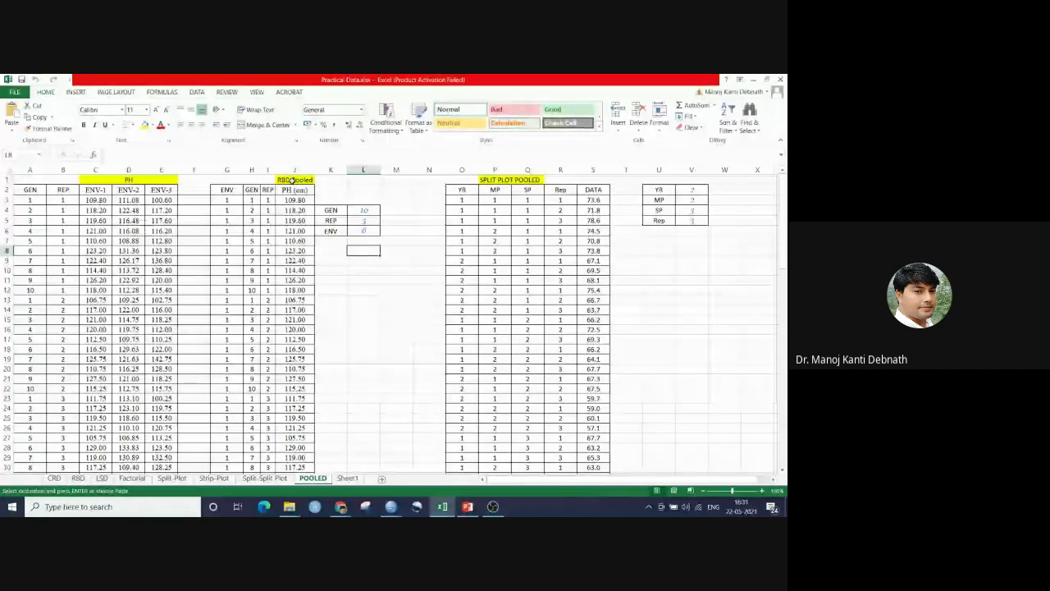
click(348, 257)
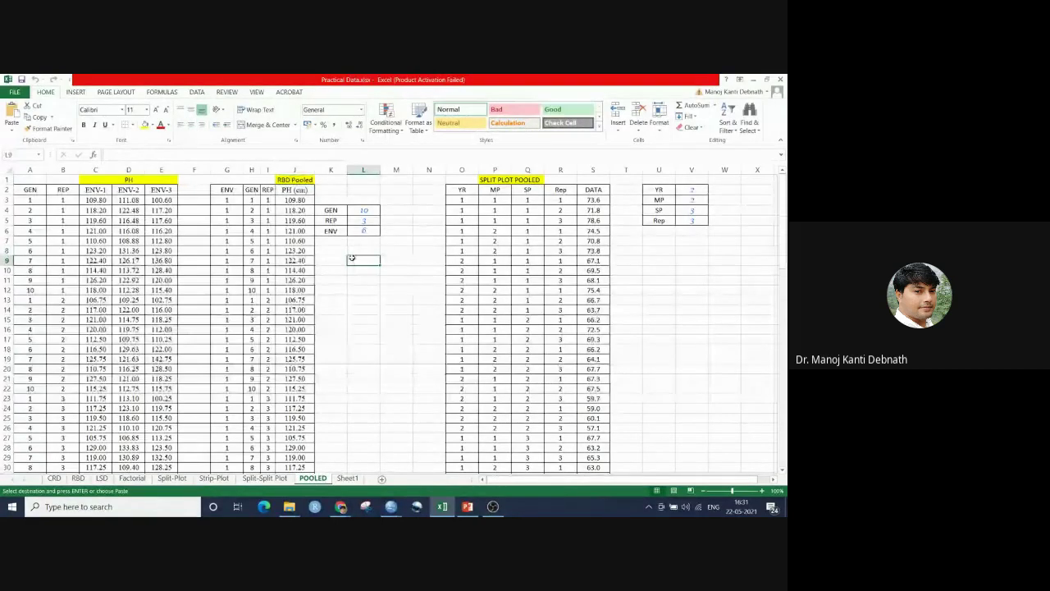
click(355, 231)
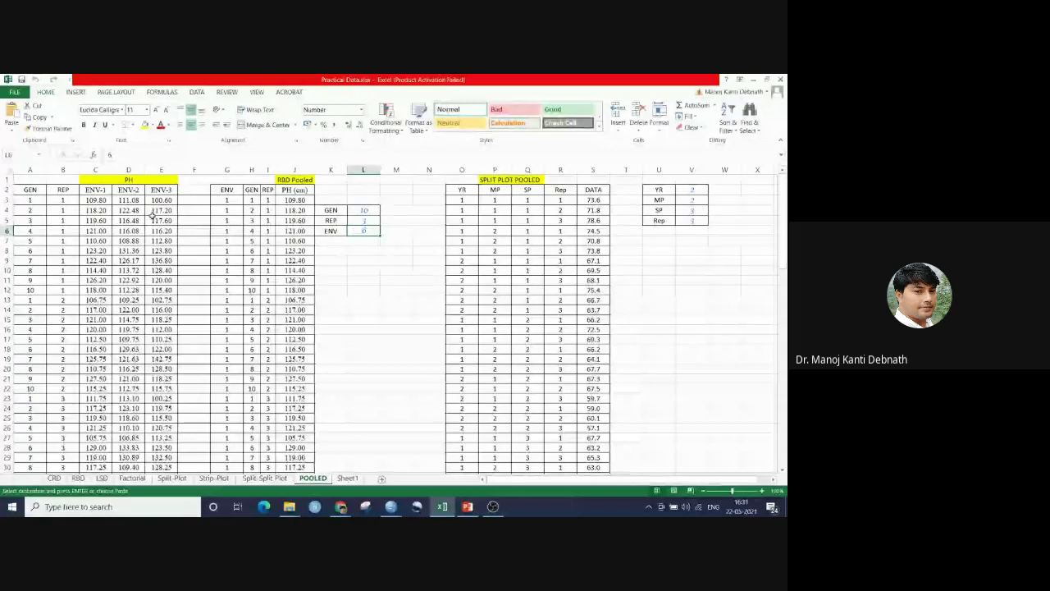
click(98, 221)
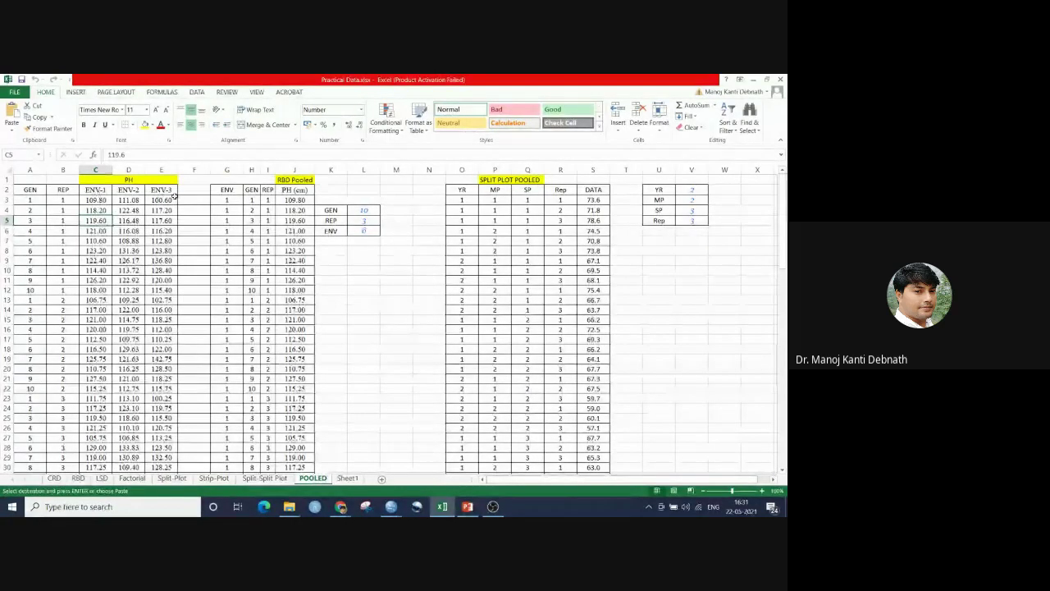
drag(779, 238, 782, 215)
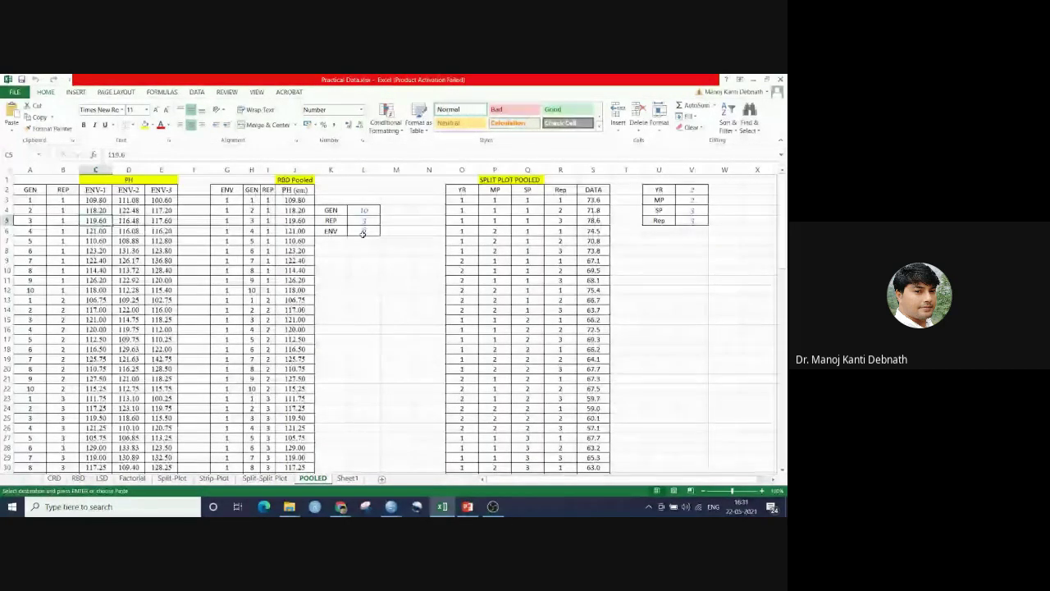
Correct the ENV count in the RBD Pooled summary table to 3
click(362, 232)
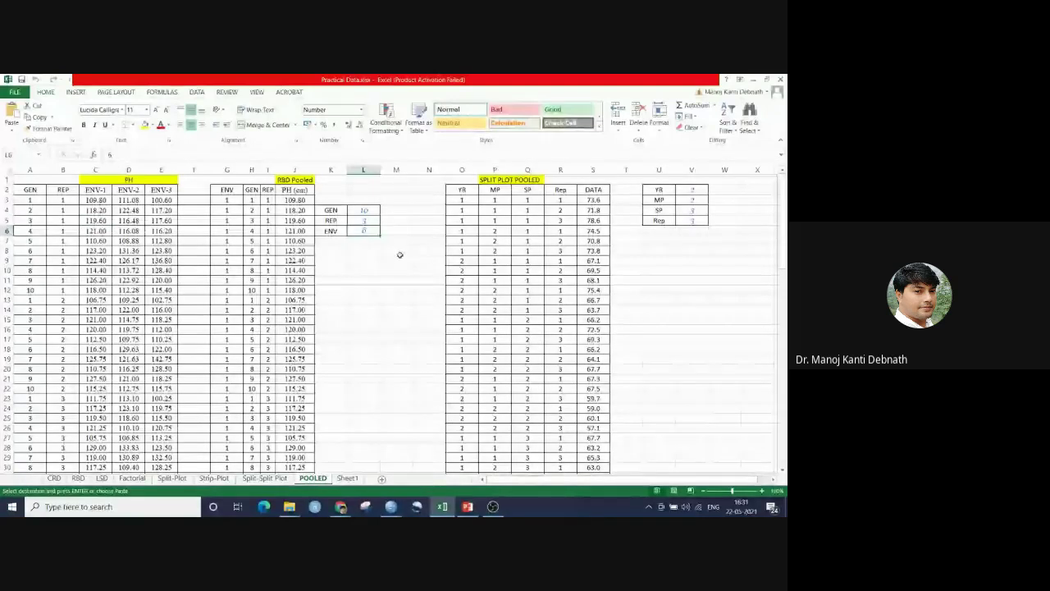
click(371, 289)
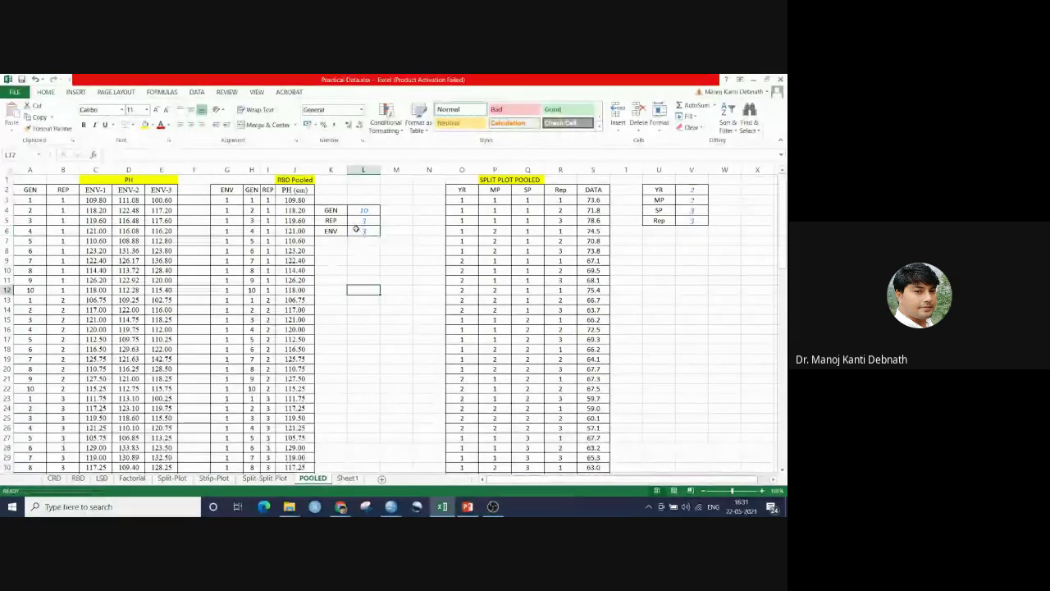
click(363, 232)
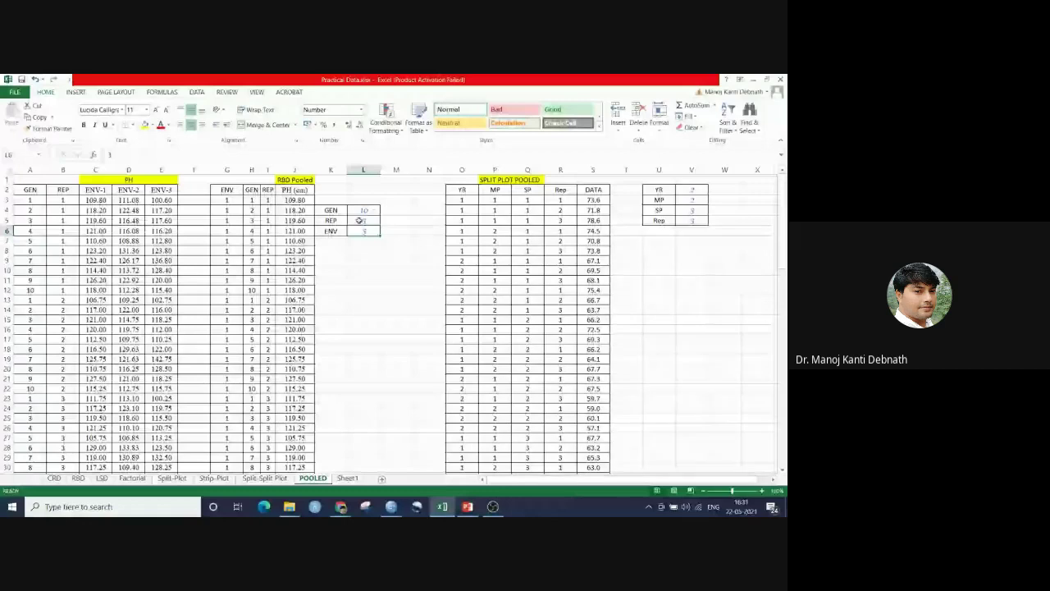
drag(363, 210, 363, 231)
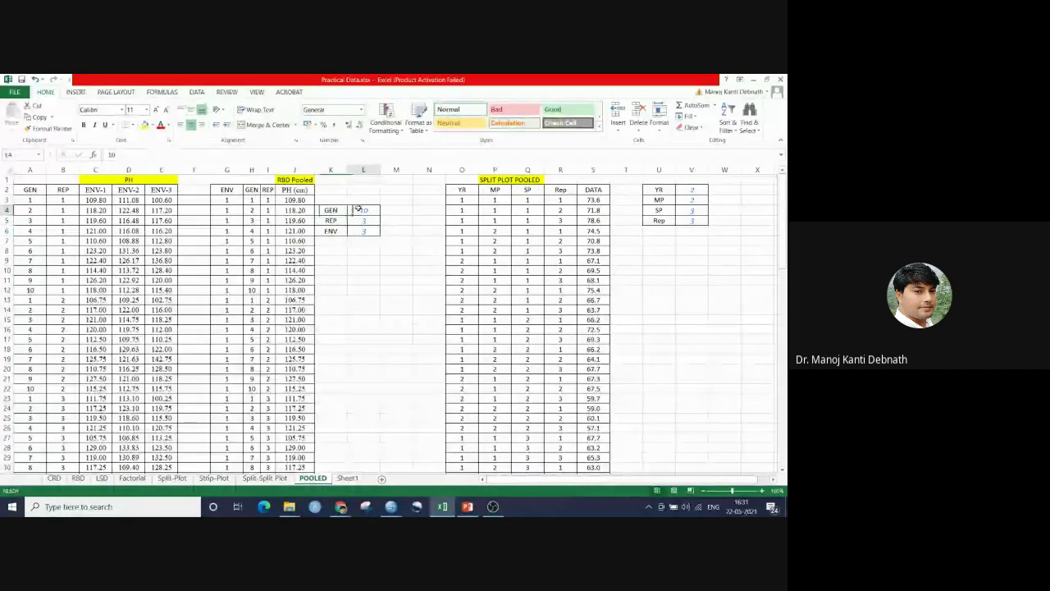
Examine how the genotypes and replications are arranged and how the PH values are split across ENV-1, ENV-2 and ENV-3
drag(30, 199, 8, 288)
click(192, 210)
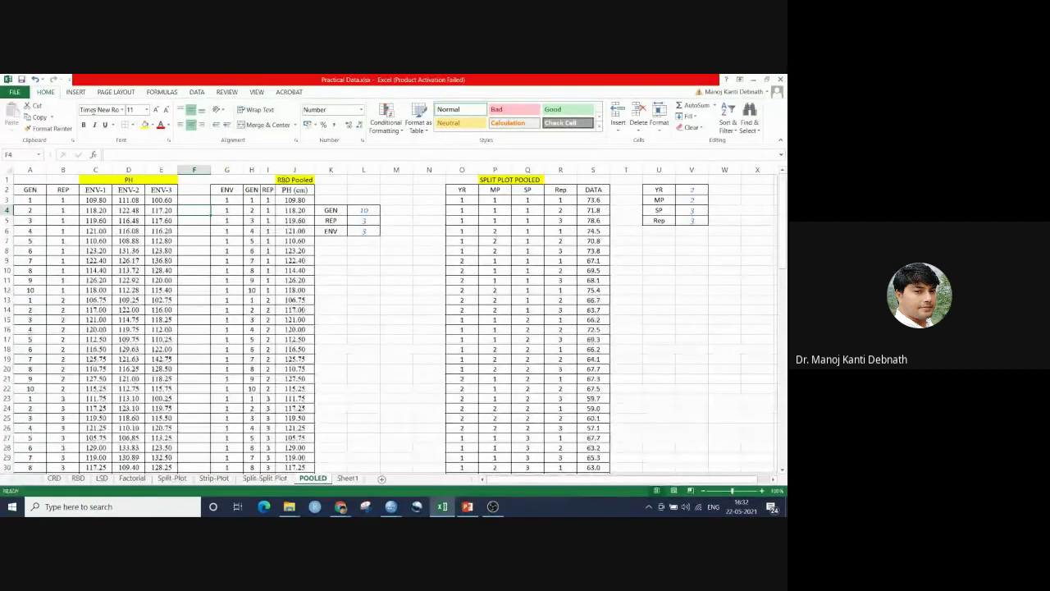
click(394, 260)
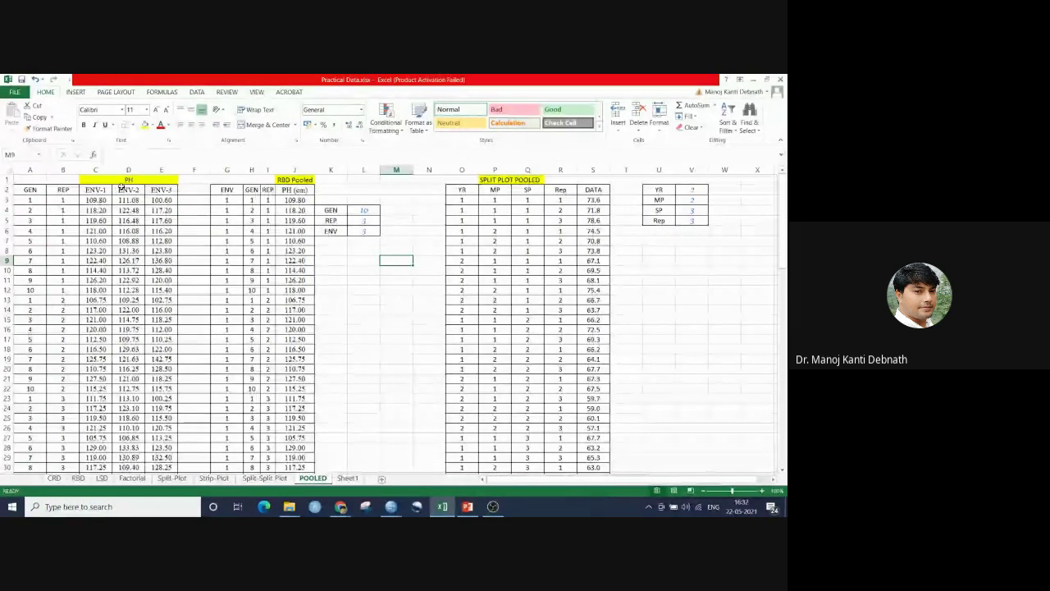
click(94, 190)
key(Right)
key(Right)
click(387, 276)
Copy the GEN, REP and three environment columns of the PH table, cells A3:E32 without the headers
drag(27, 198, 160, 213)
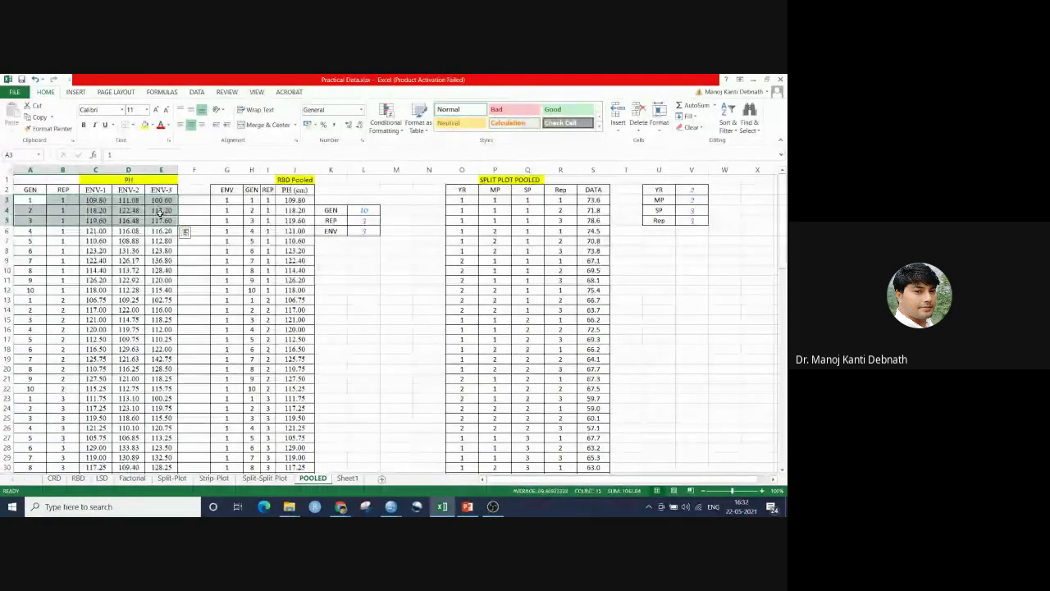
click(29, 198)
drag(29, 198, 156, 470)
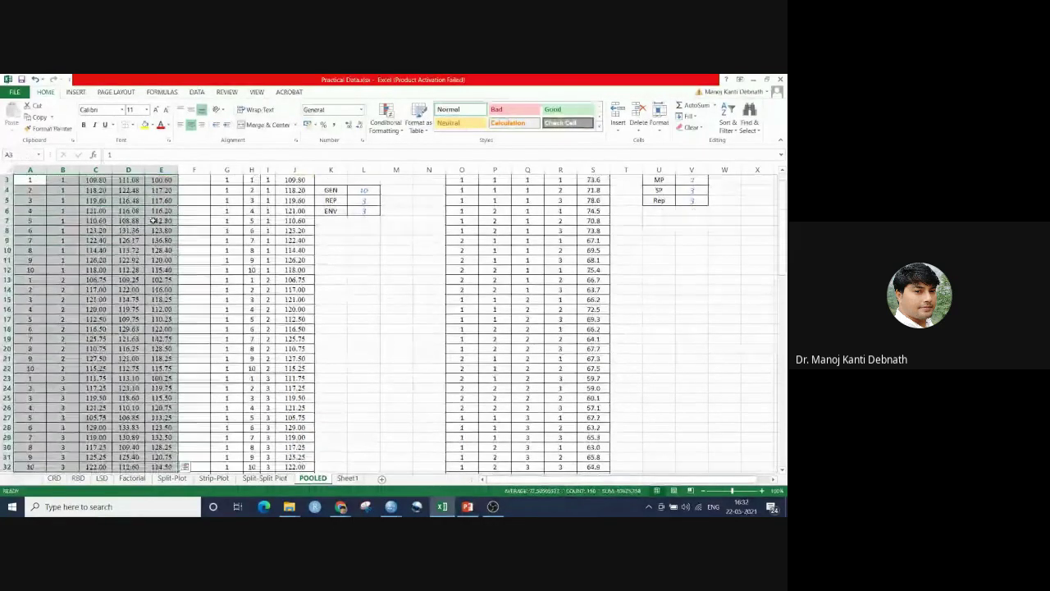
right_click(108, 223)
click(127, 246)
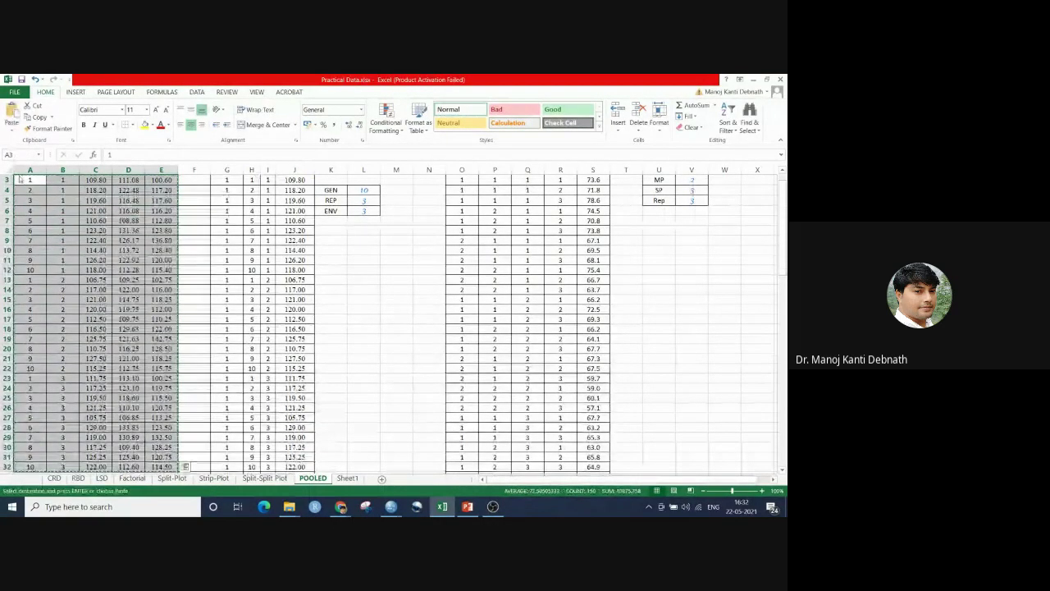
drag(782, 230, 782, 210)
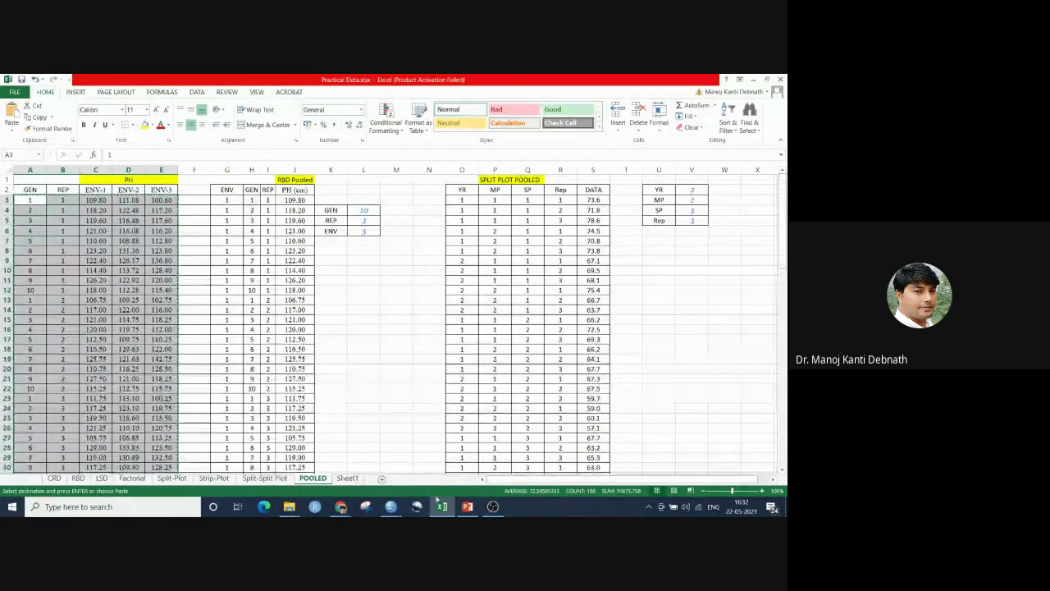
Switch to the DataSet5 window in SPSS and create a new empty dataset
mouse_move(391, 506)
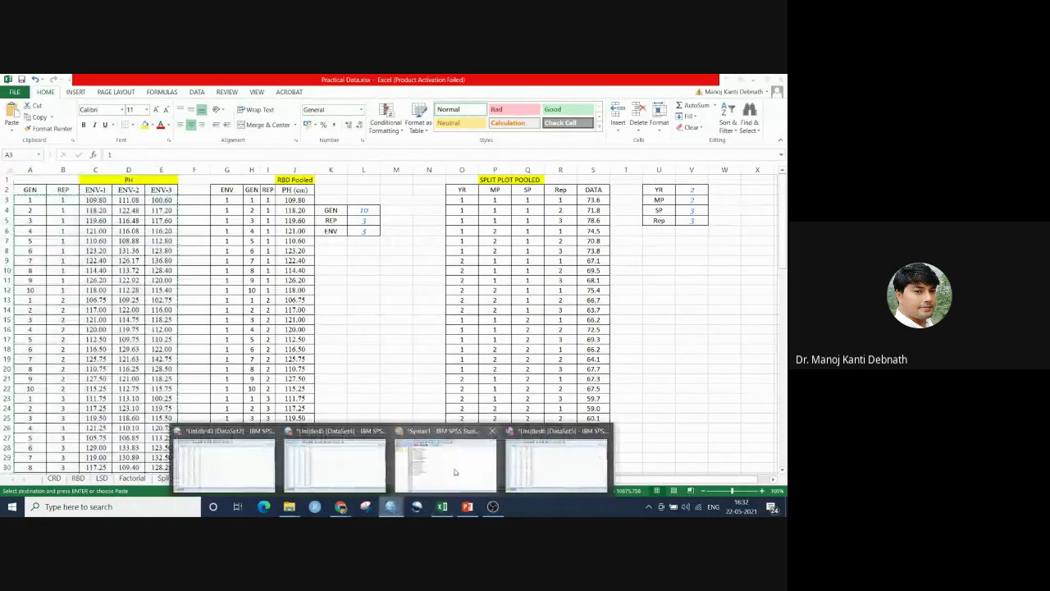
click(556, 465)
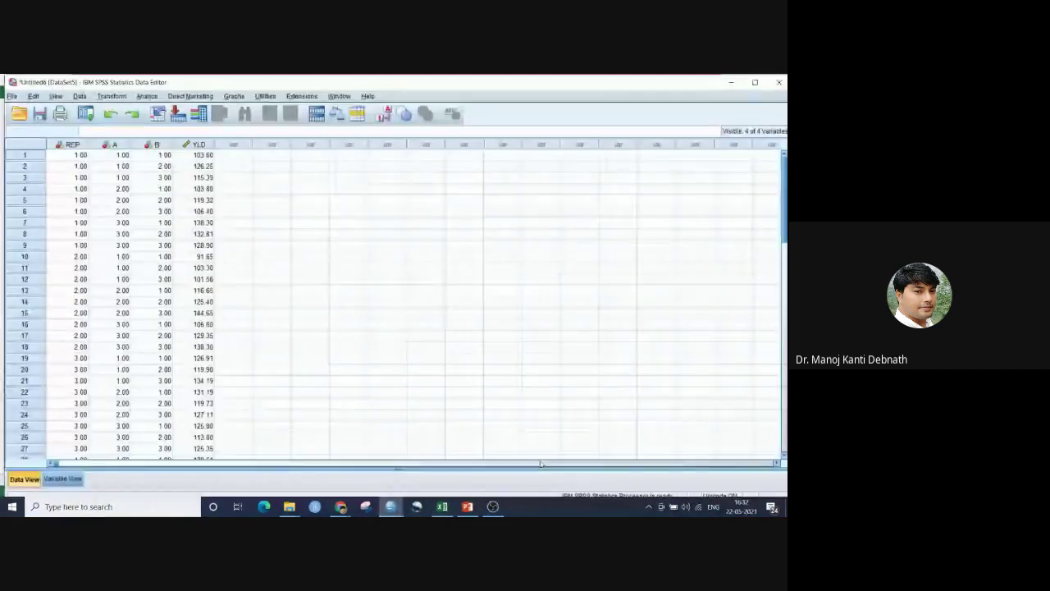
click(12, 96)
mouse_move(77, 110)
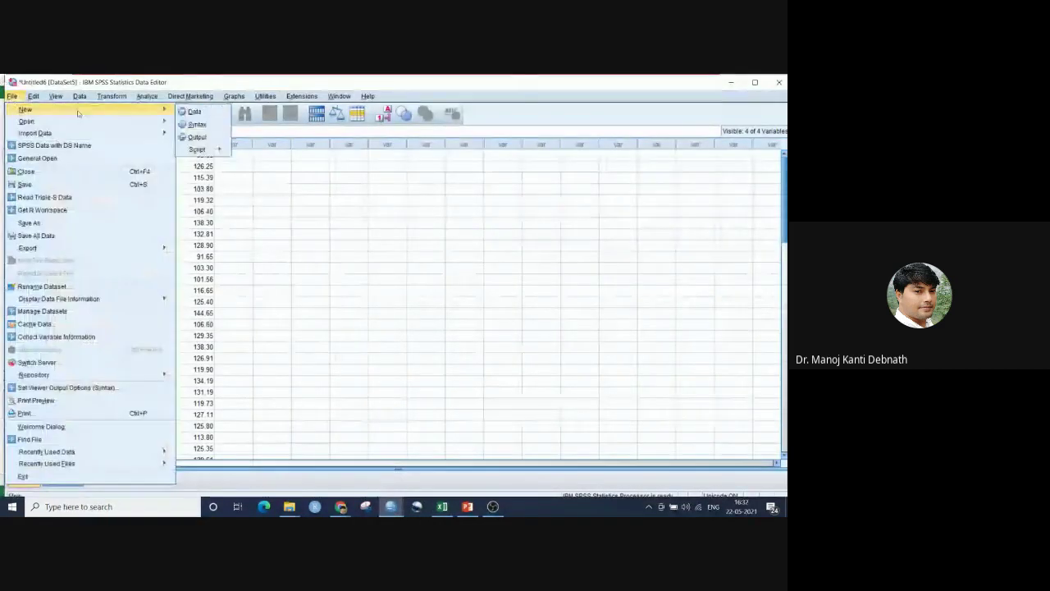
click(195, 111)
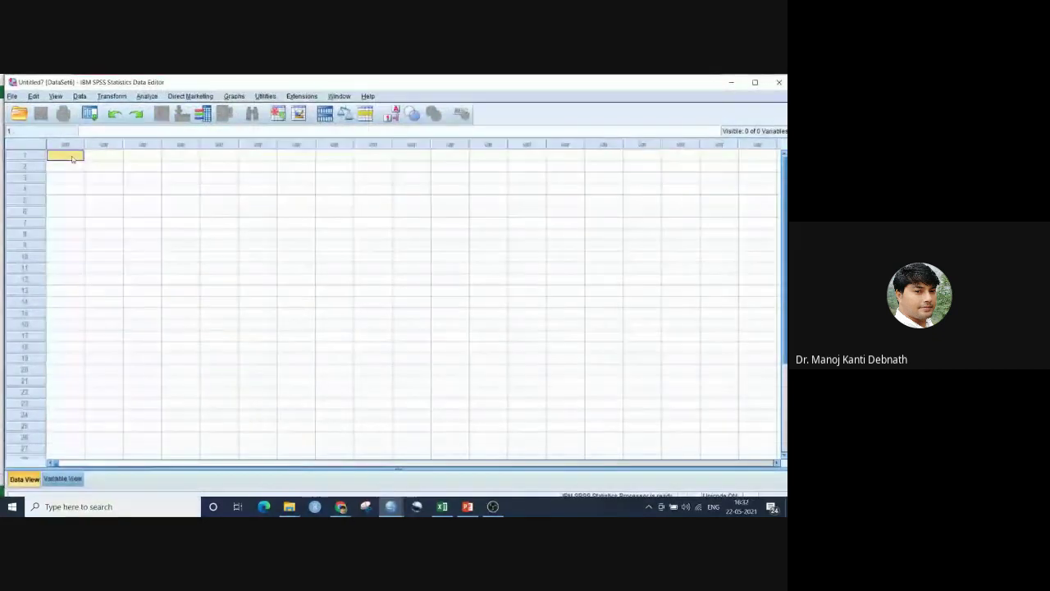
Paste the copied PH data into the new dataset starting at the first cell, and show the variable definitions
right_click(72, 158)
click(89, 188)
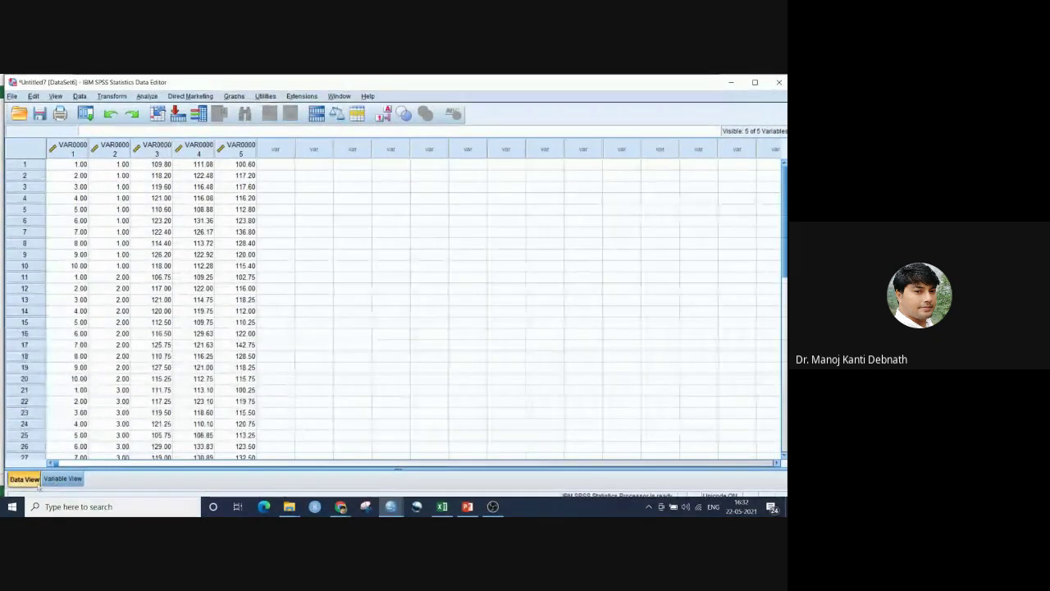
click(63, 479)
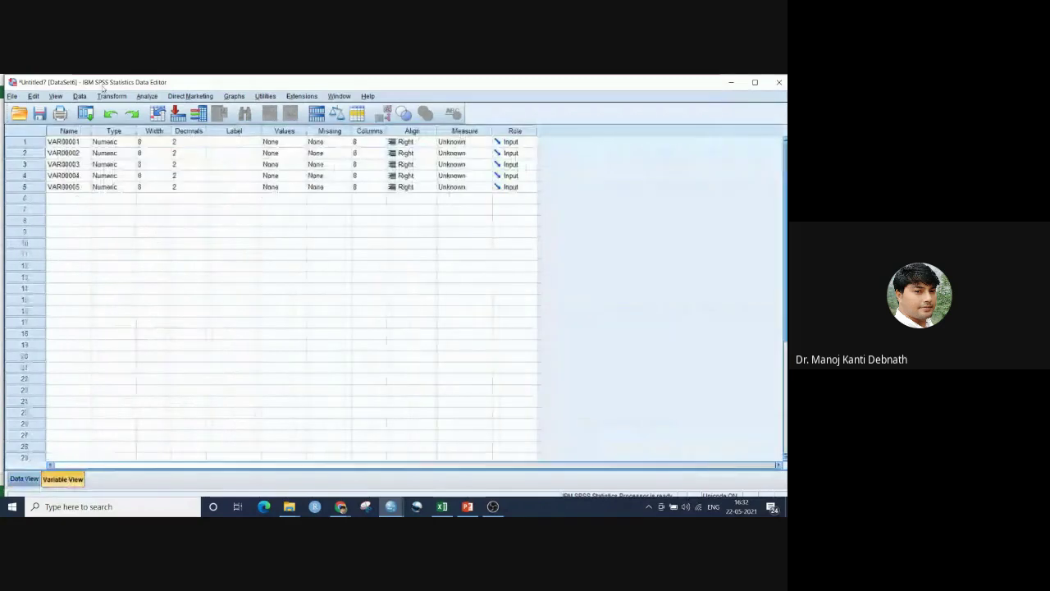
Name the five variables GEN, REP, E1, E2 and E3, and return to the data values
text(GEN)
key(Return)
text(REP)
key(Return)
text(E1)
key(Return)
text(E2)
key(Return)
text(E3)
click(23, 478)
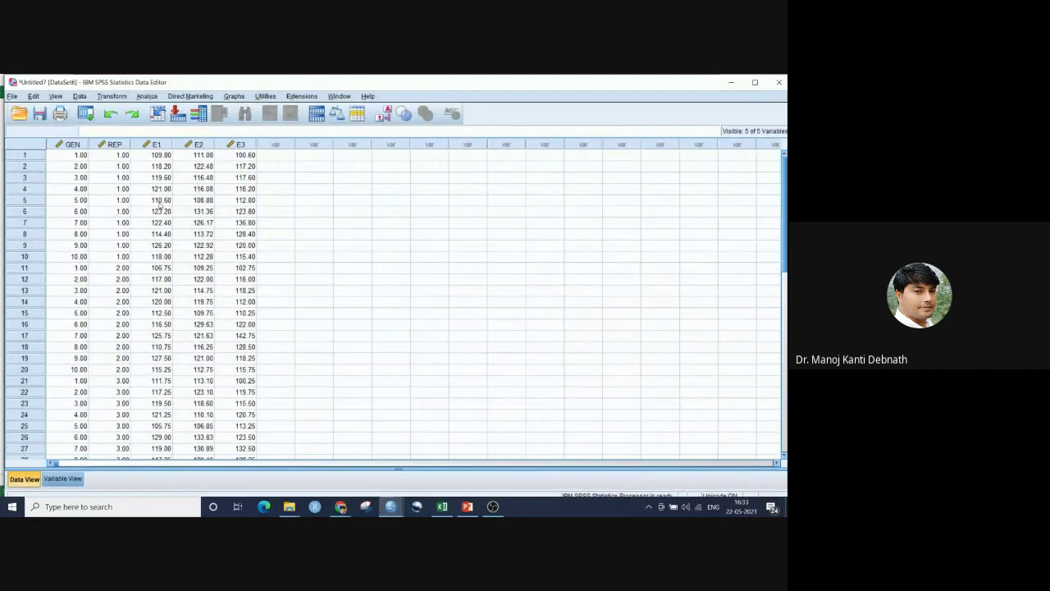
Start a Multivariate general linear model analysis with E1, E2 and E3 as the dependent variables
click(149, 97)
mouse_move(228, 159)
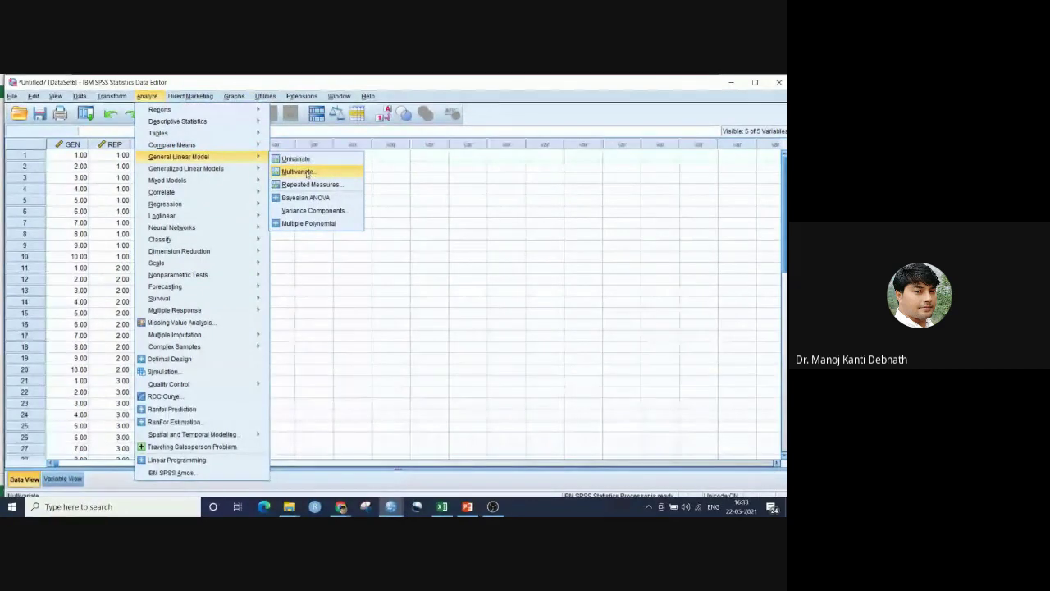
click(306, 172)
drag(424, 165, 401, 167)
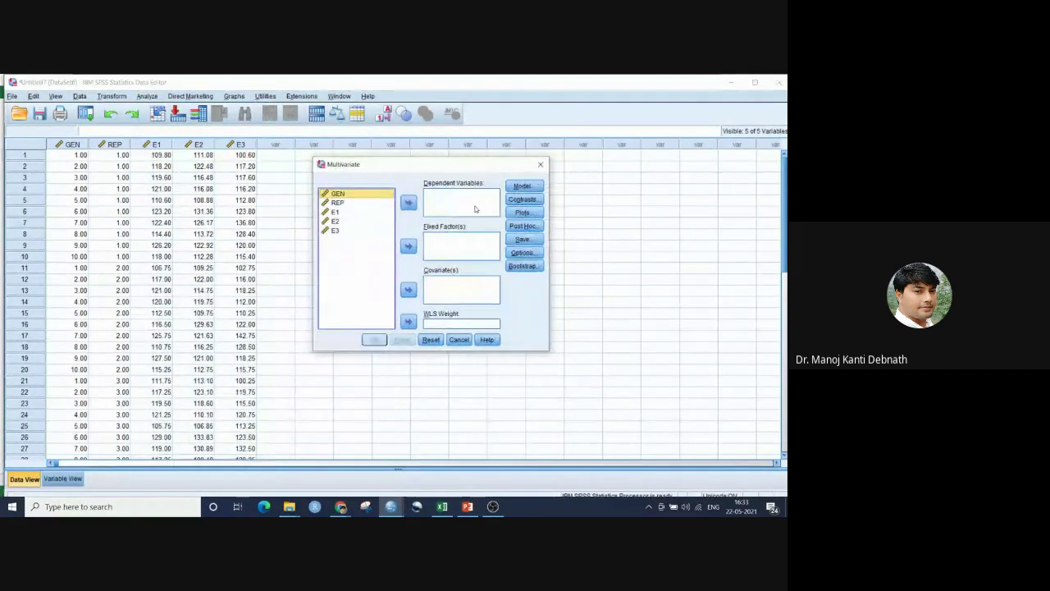
click(335, 213)
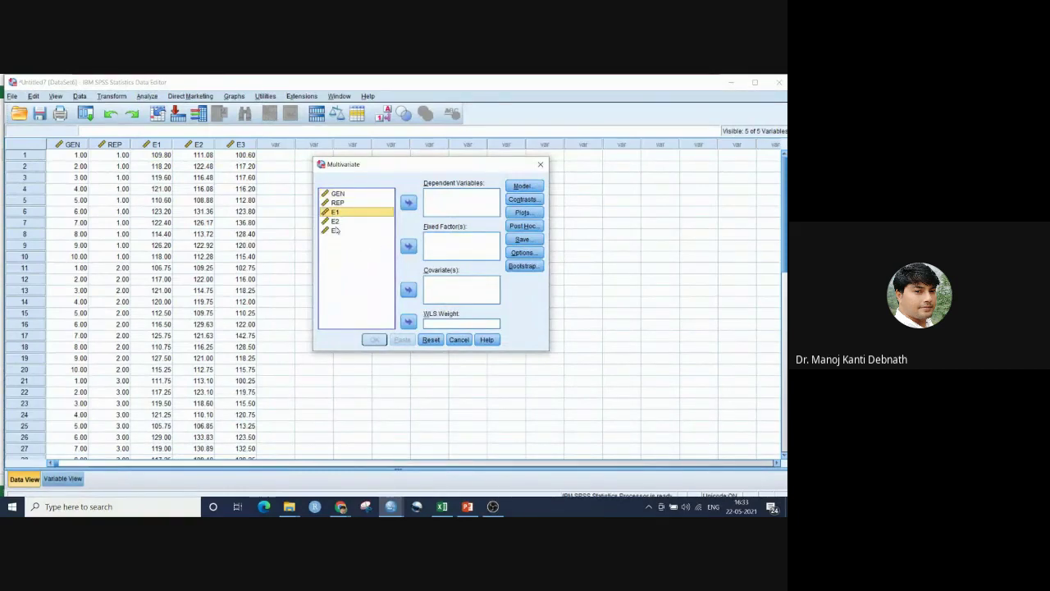
drag(335, 214, 336, 231)
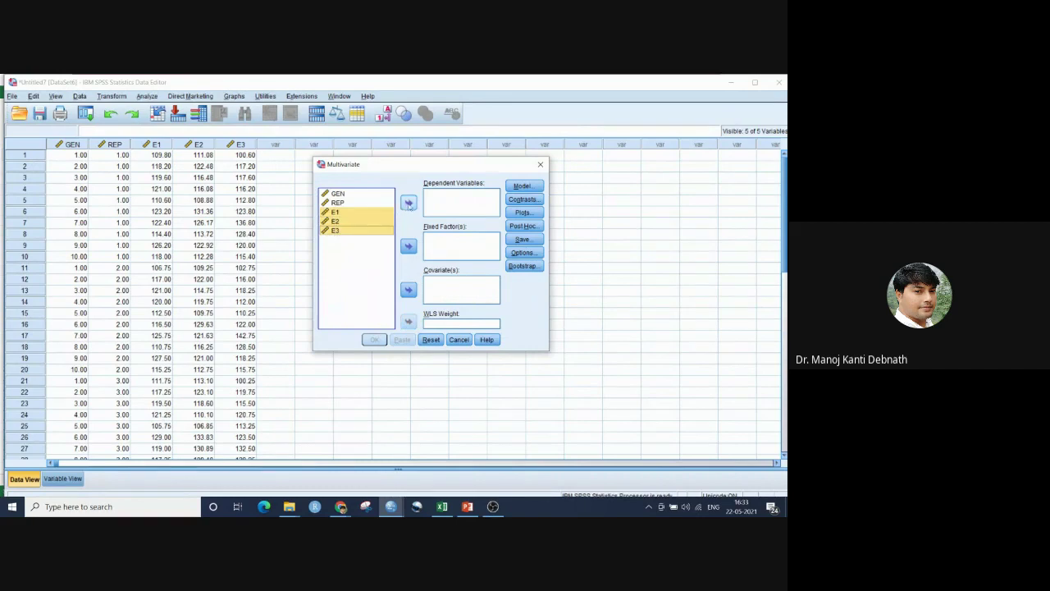
click(409, 203)
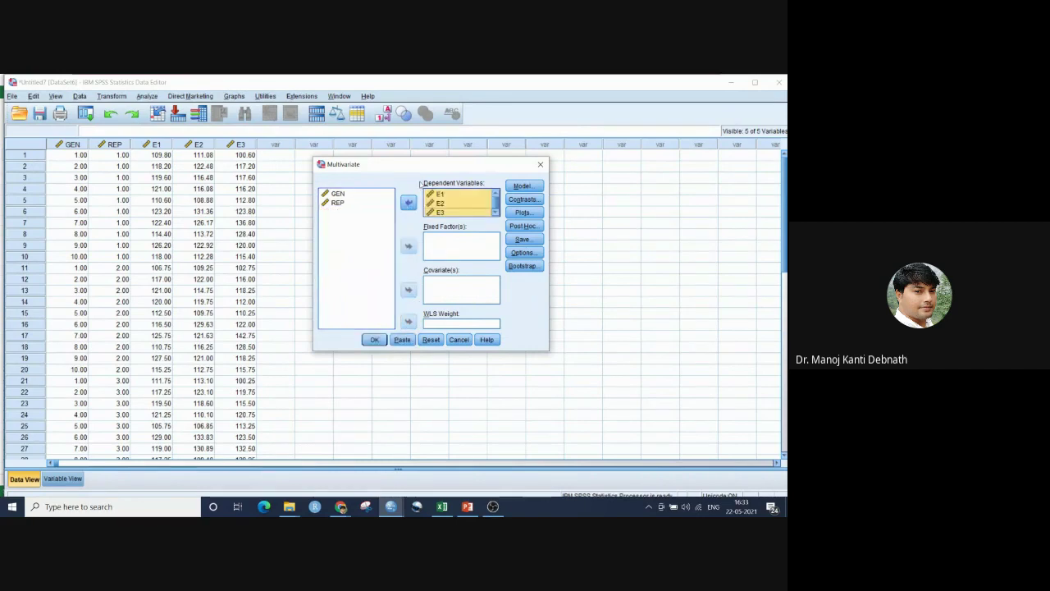
Assign GEN and REP as the fixed factors of the multivariate analysis
click(338, 195)
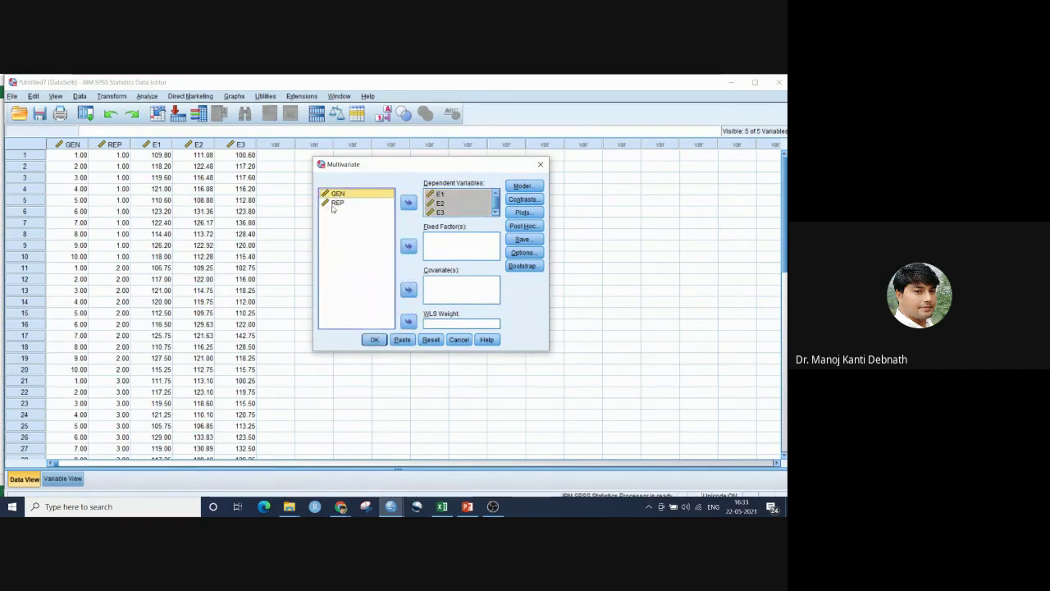
shift+click(335, 205)
click(409, 246)
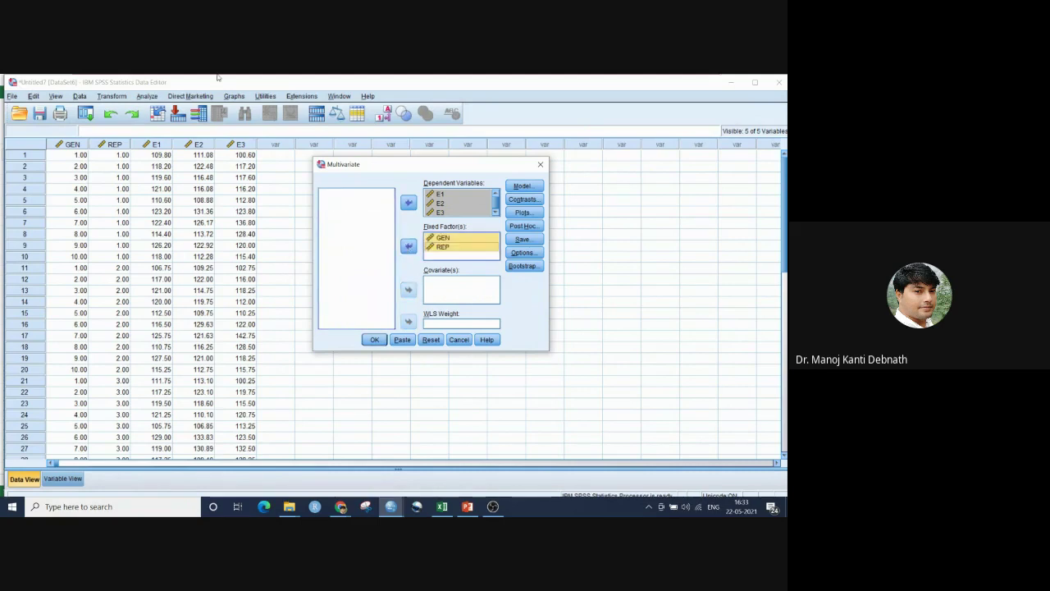
Specify a custom model containing the terms REP and GEN, keeping Type III sums of squares
click(525, 187)
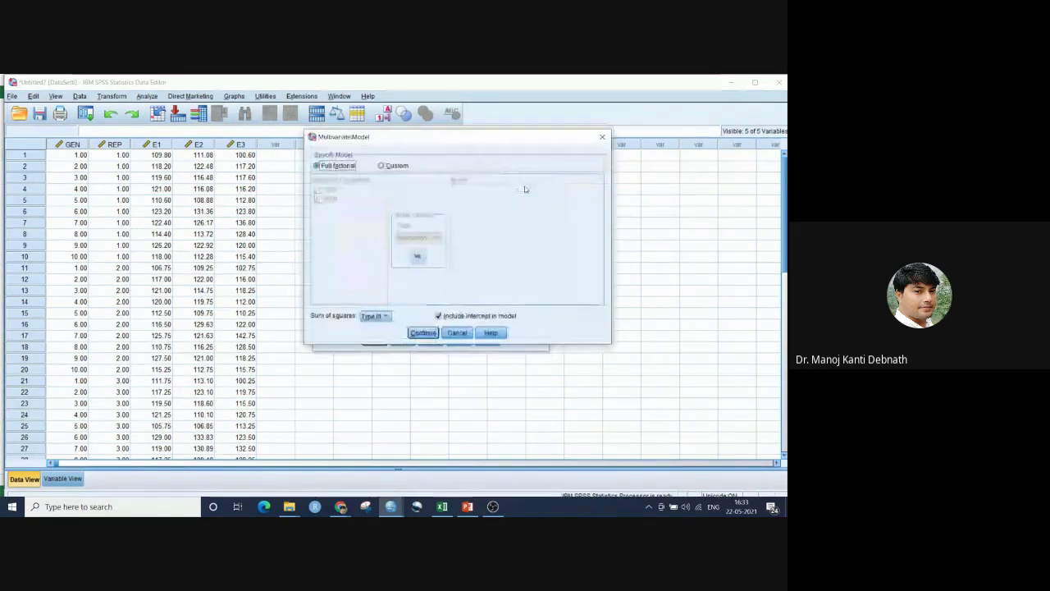
click(405, 166)
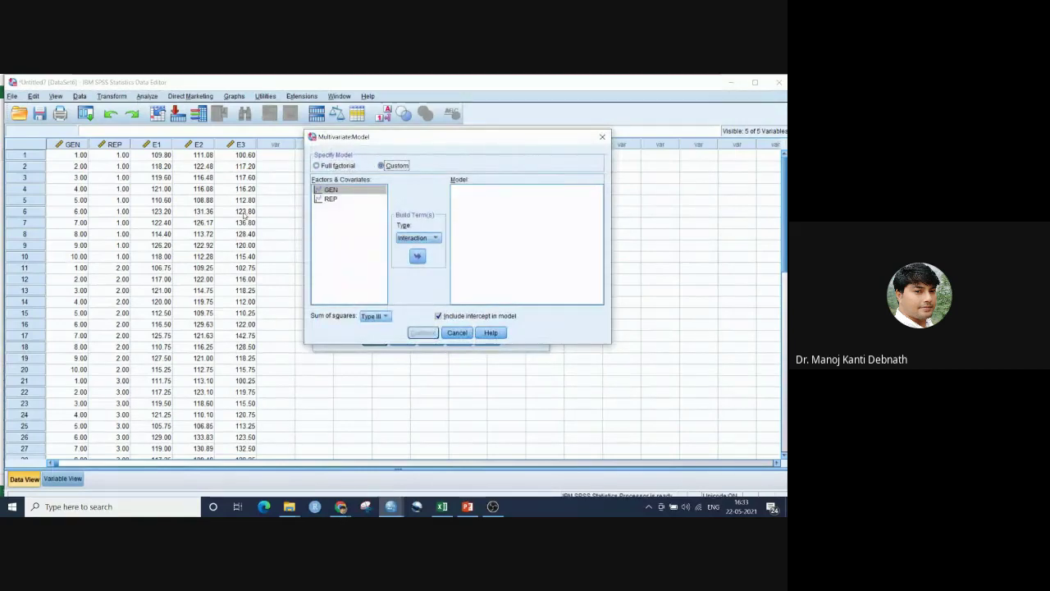
click(331, 199)
click(417, 256)
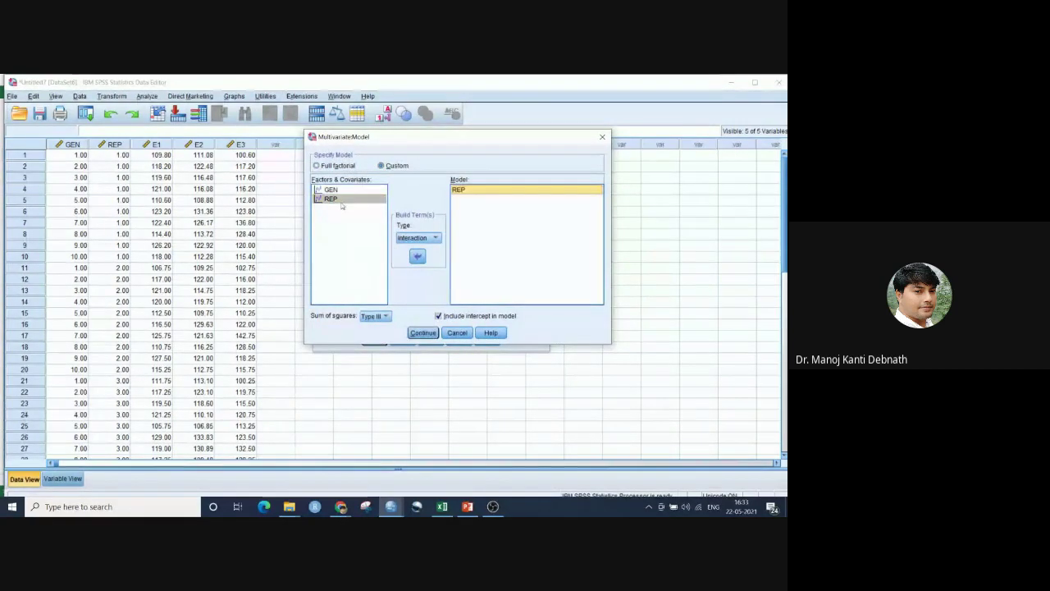
click(331, 190)
click(418, 256)
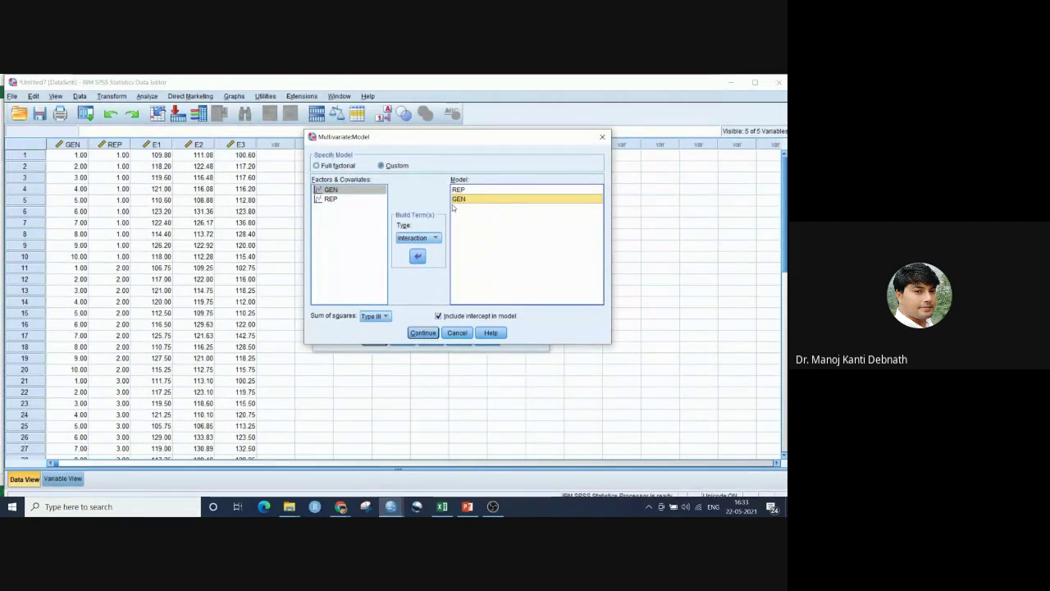
click(423, 333)
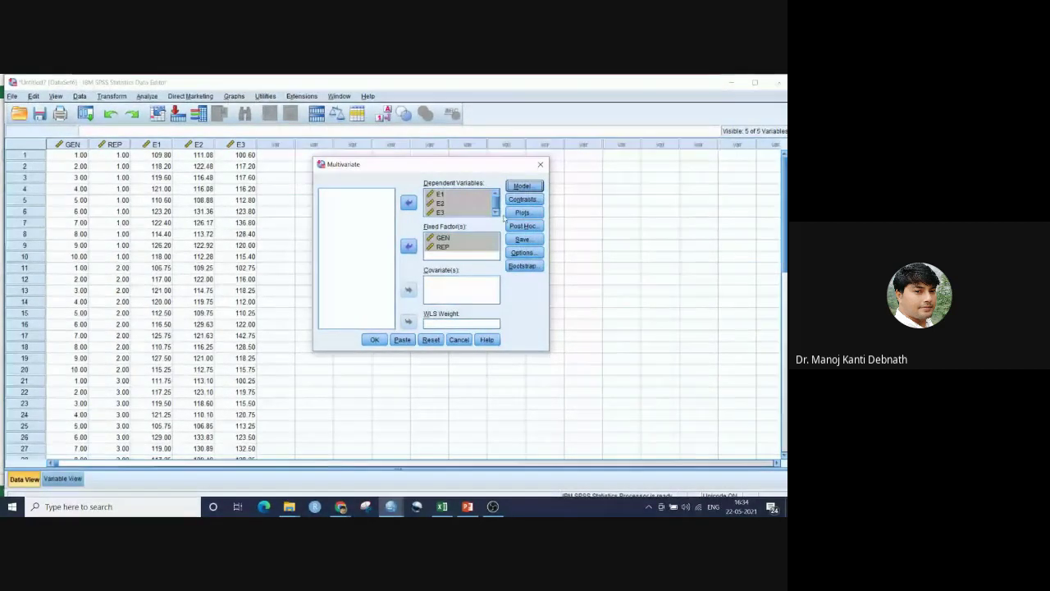
Run the multivariate analysis and examine the Tests of Between-Subjects Effects for the three environments, including their error terms
click(374, 340)
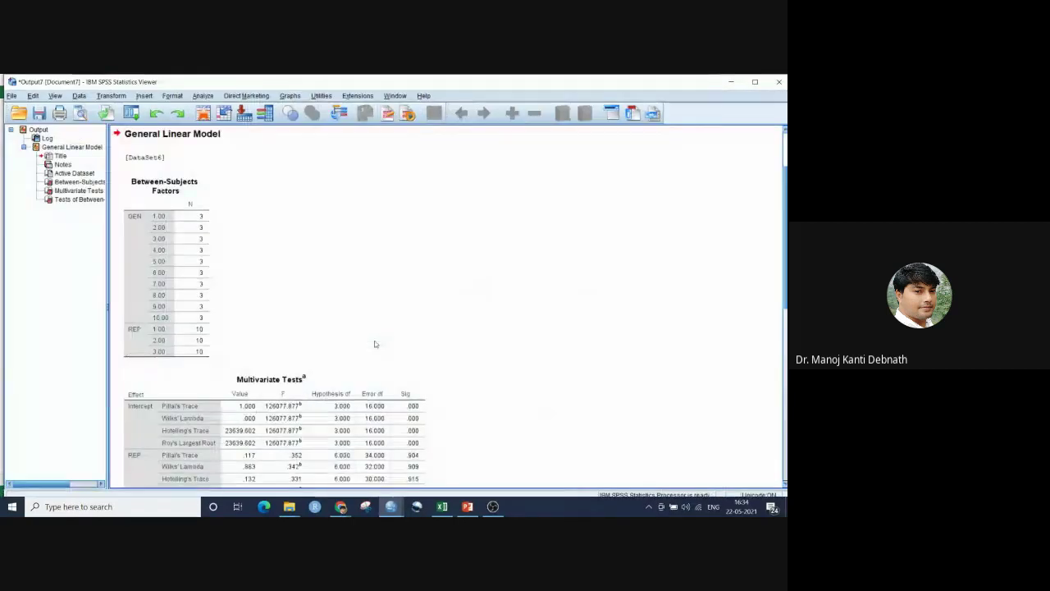
scroll(775, 297, down, 6)
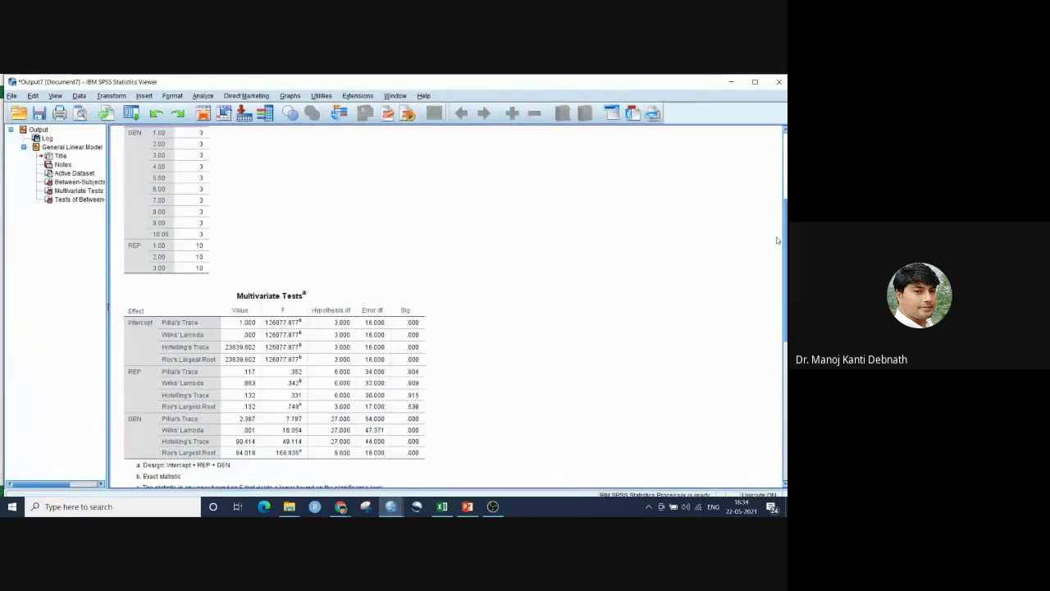
scroll(776, 297, down, 5)
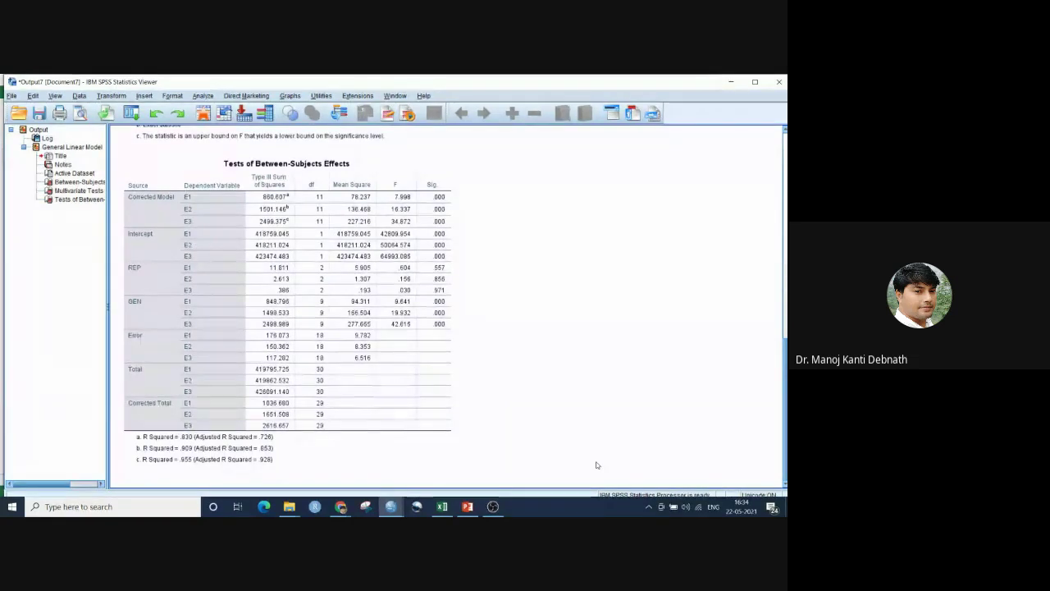
click(136, 338)
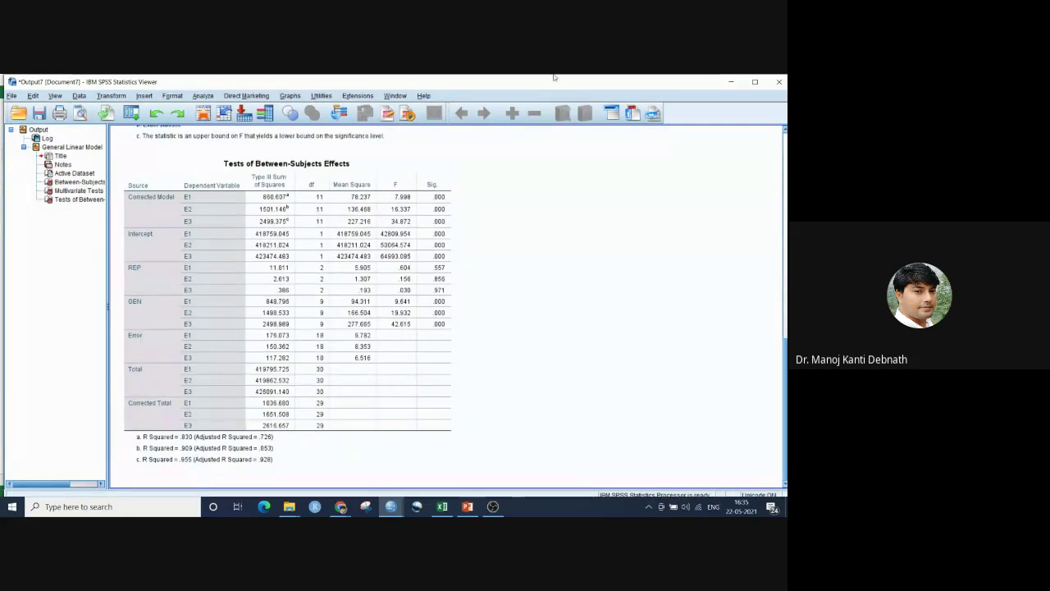
Close the analysis output without saving it, minimize the DataSet6 window and switch to the Practical Data workbook in Excel
click(779, 81)
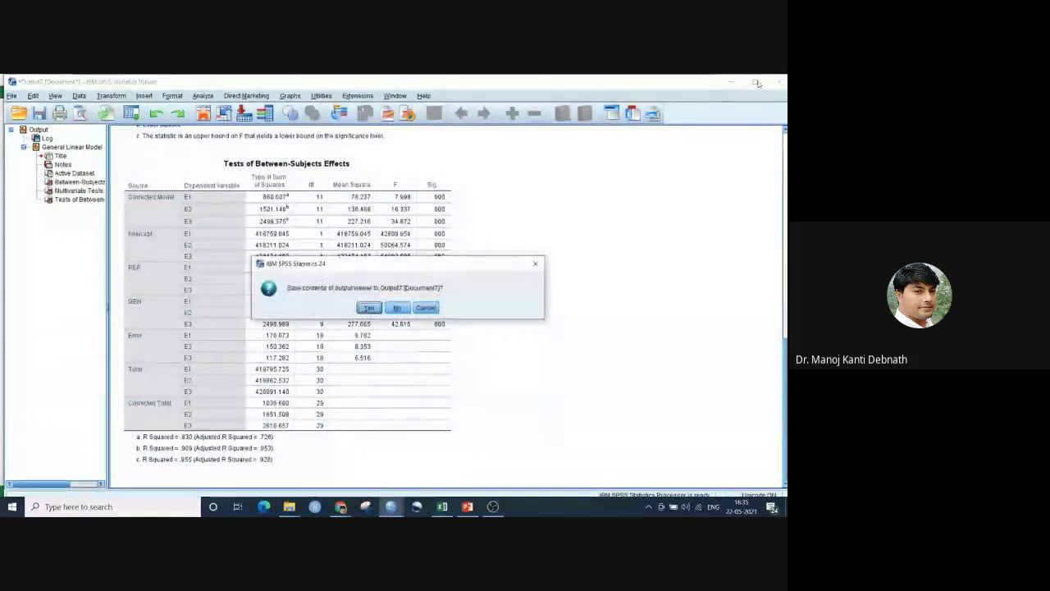
click(397, 308)
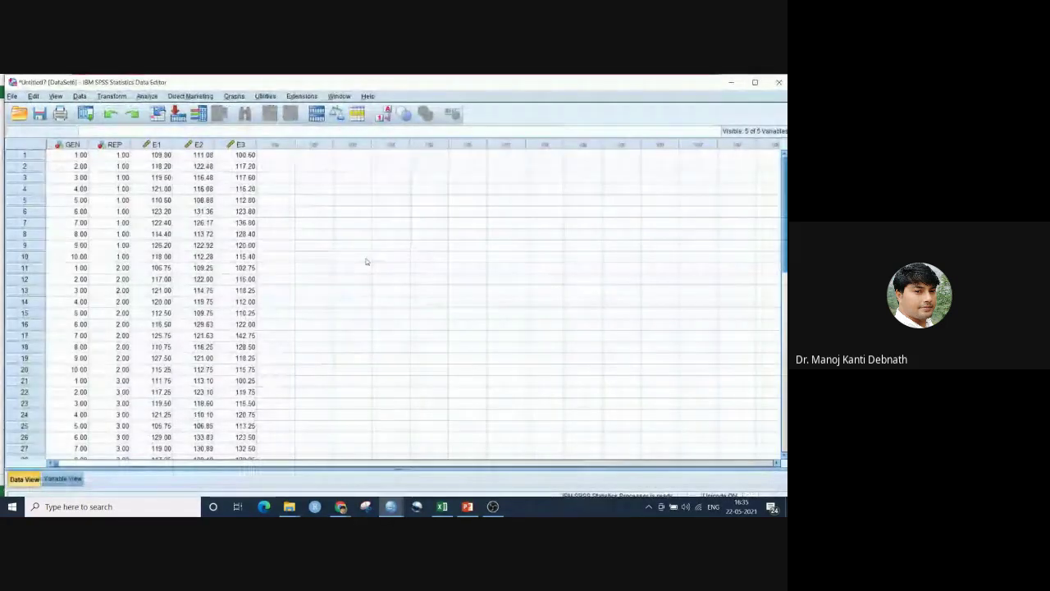
click(731, 82)
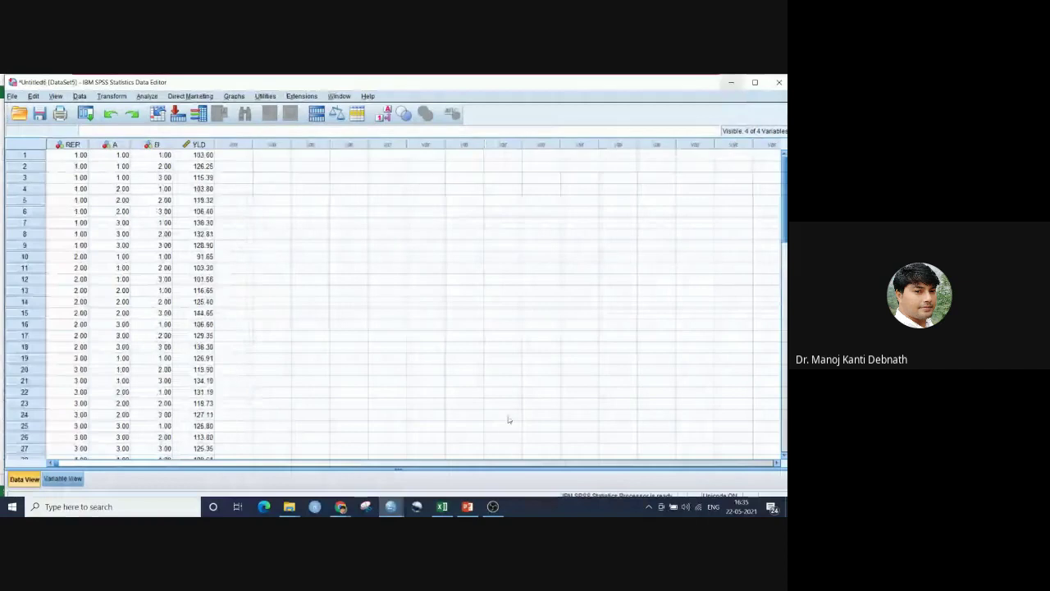
click(443, 509)
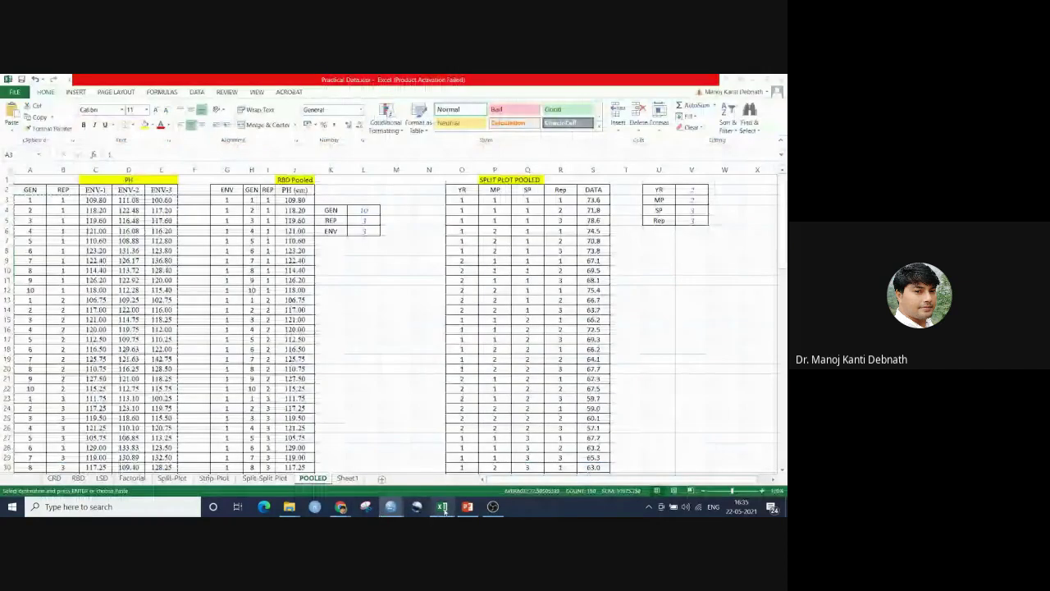
Compare the PH table's layout with the RBD Pooled table and examine how the three environments are stacked under ENV, GEN, REP and PH
click(445, 300)
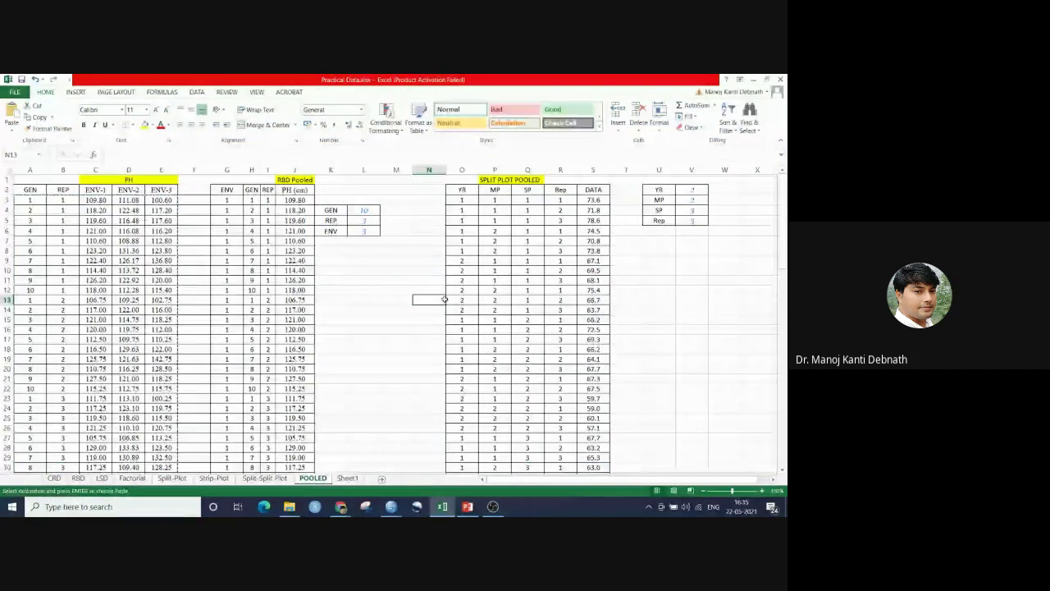
drag(35, 192, 66, 191)
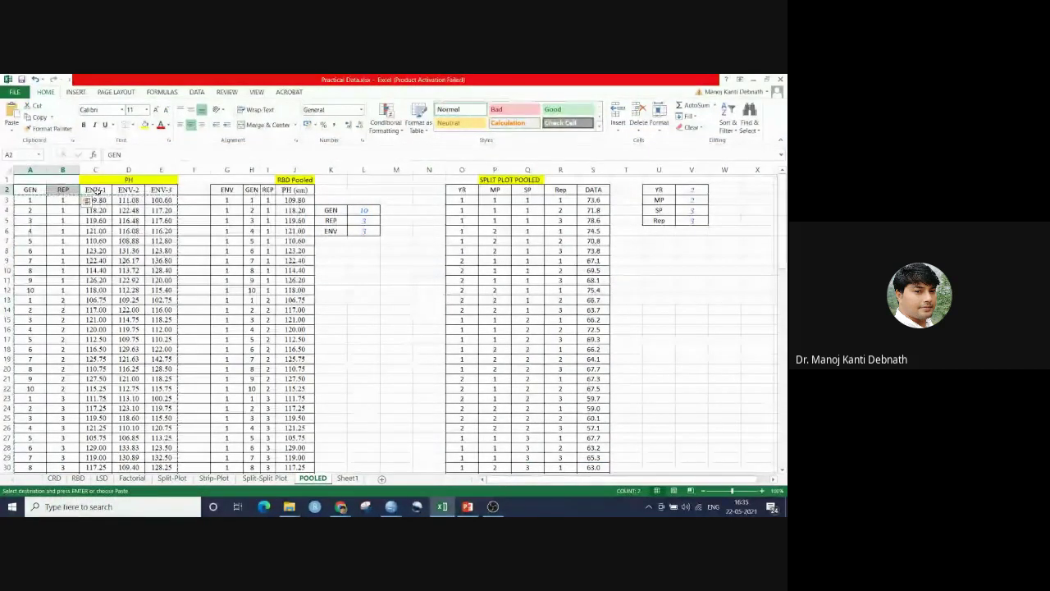
click(96, 190)
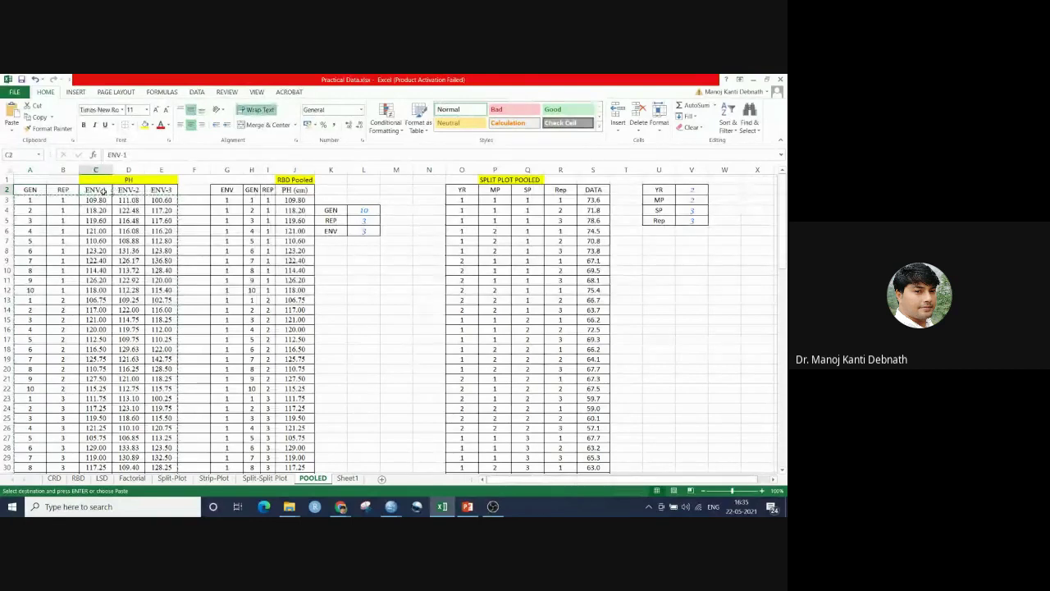
click(123, 191)
click(150, 191)
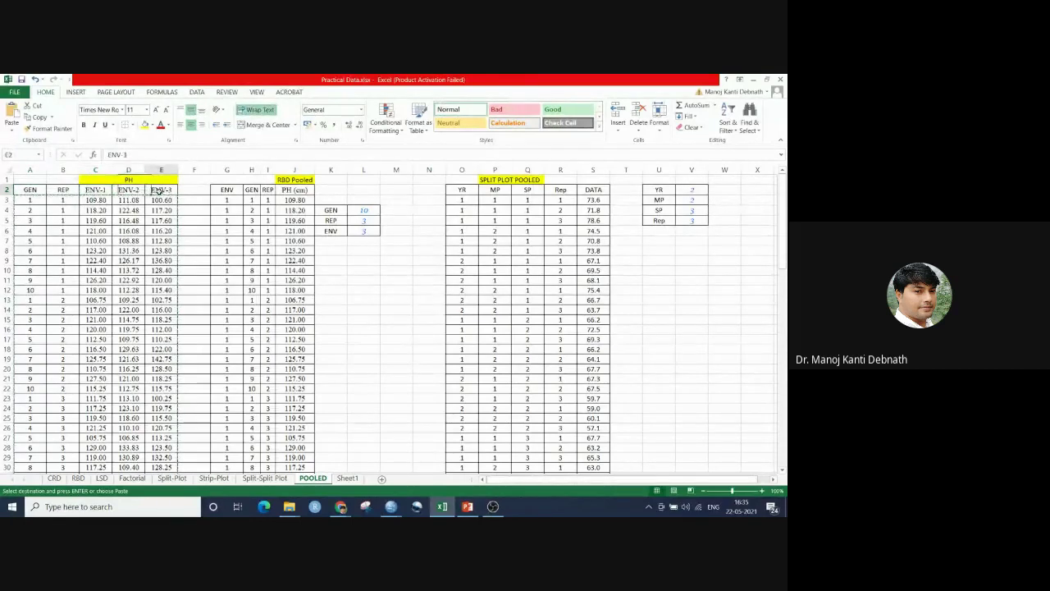
click(304, 191)
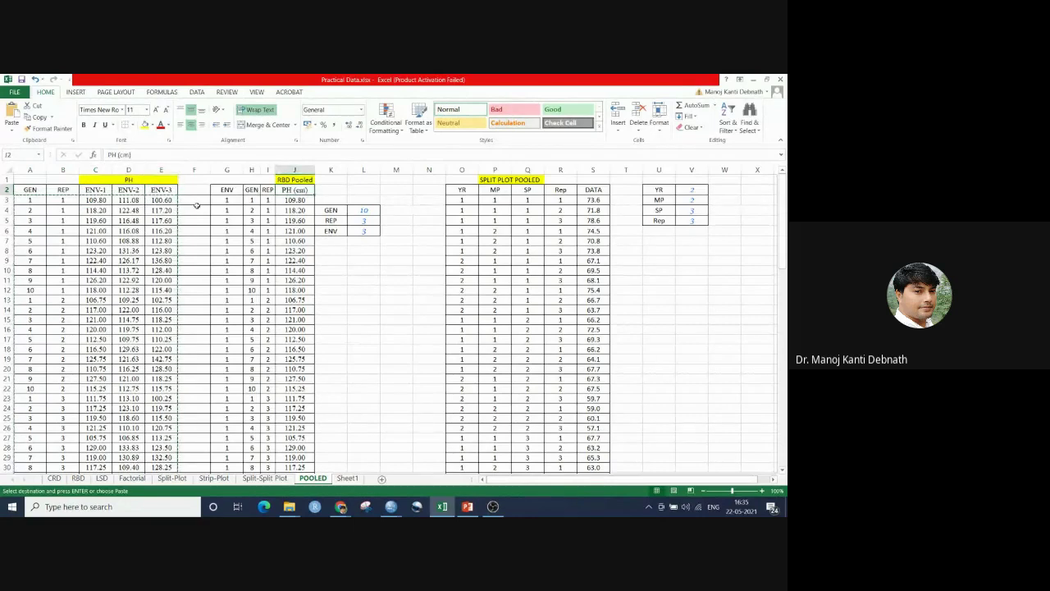
click(62, 190)
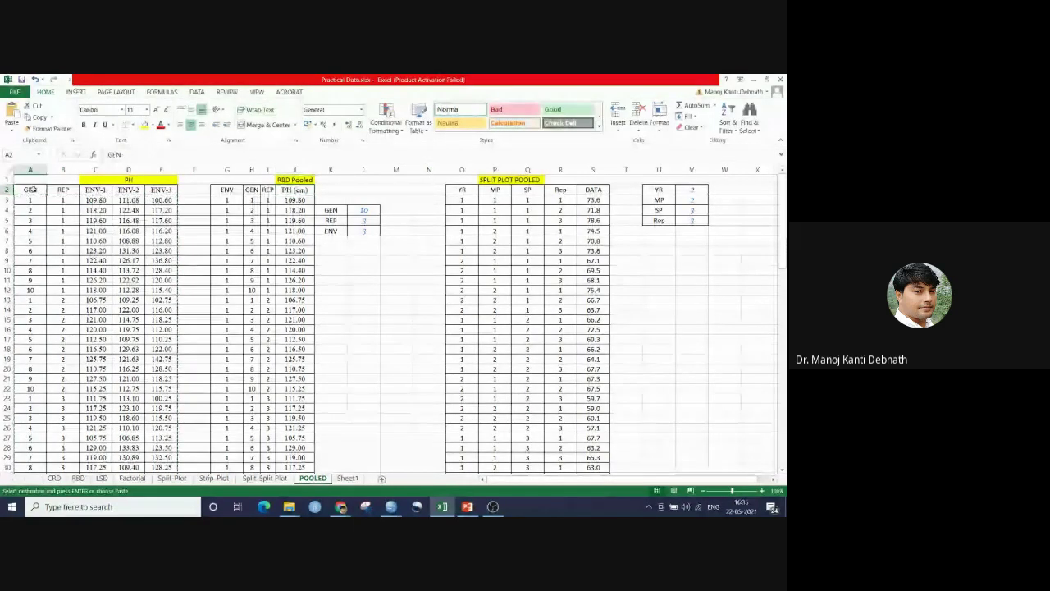
click(251, 190)
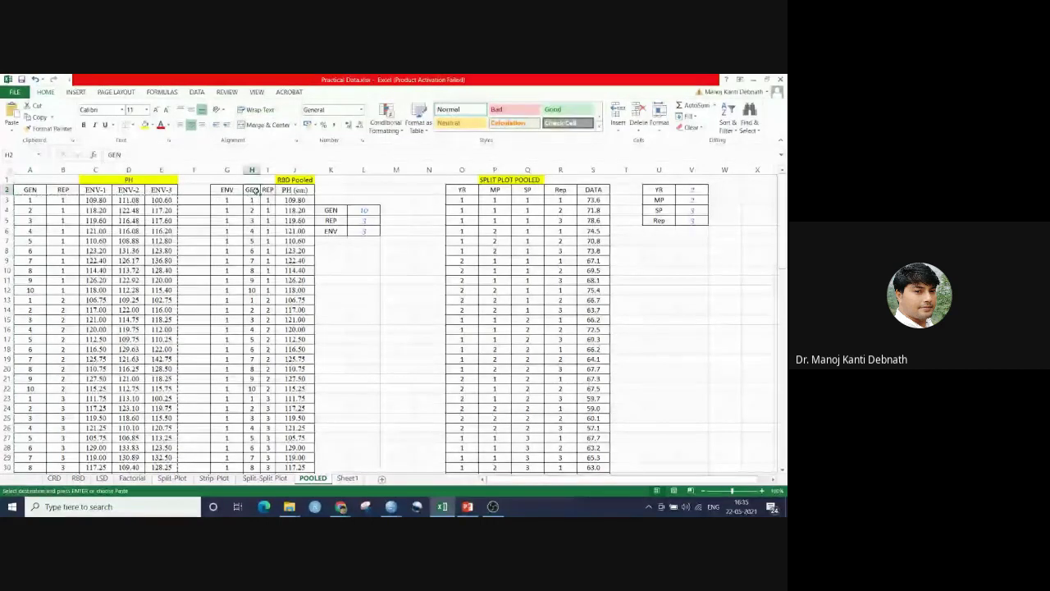
key(Right)
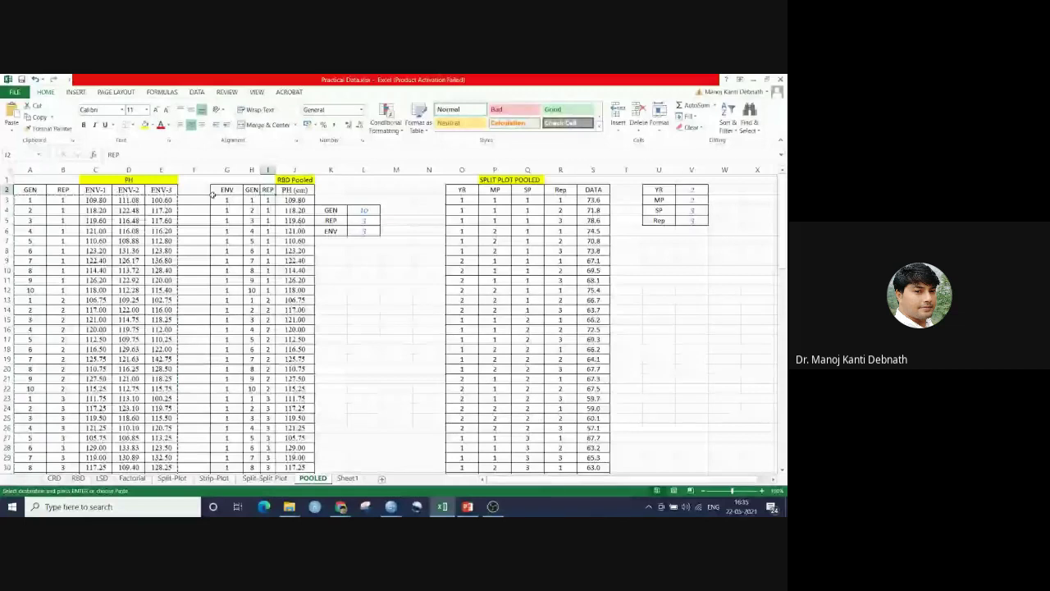
drag(251, 189, 302, 472)
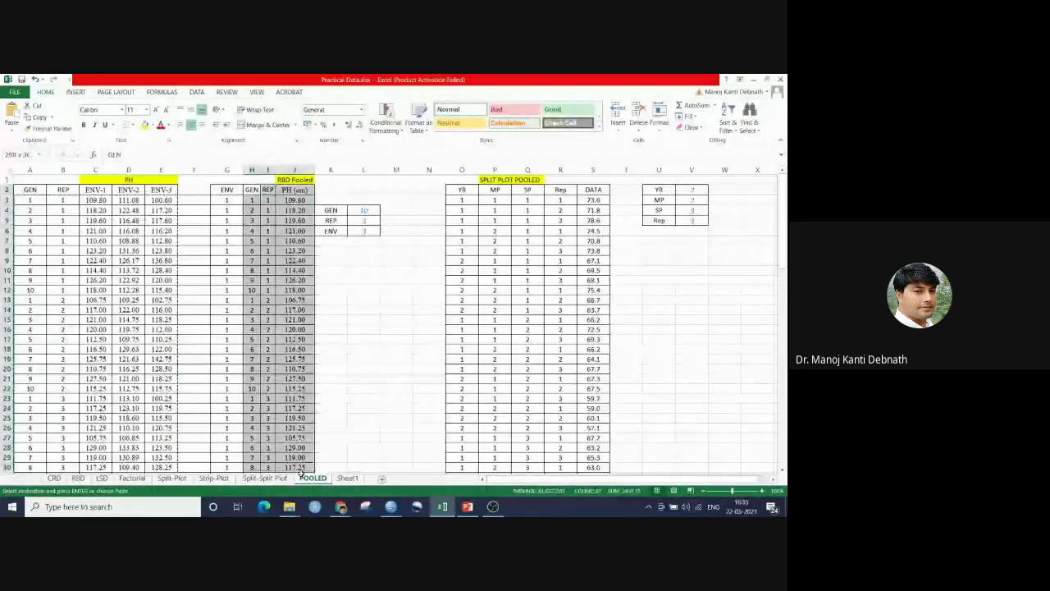
drag(302, 474, 212, 386)
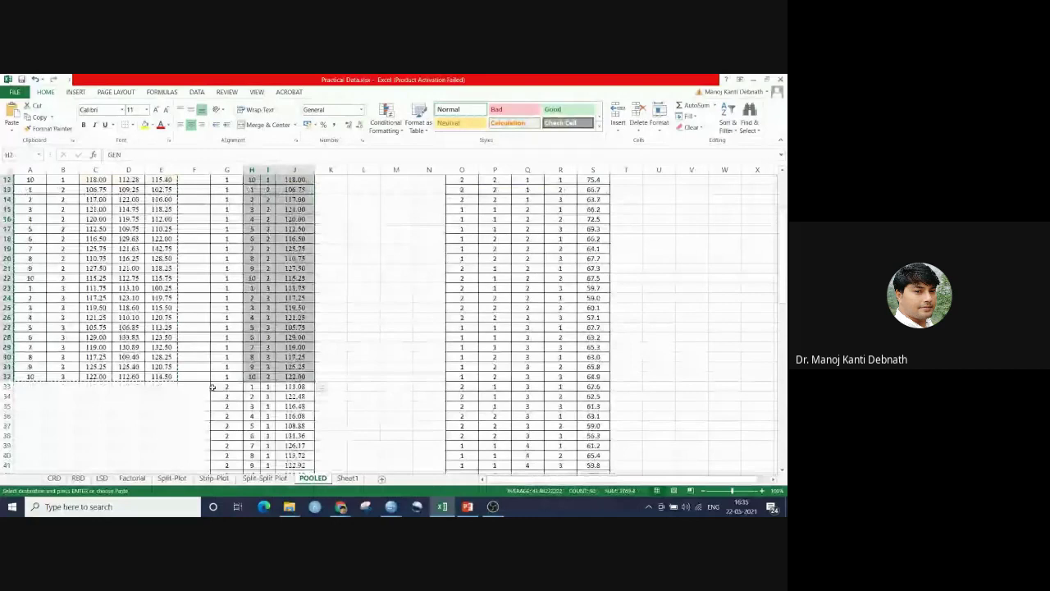
drag(212, 386, 295, 474)
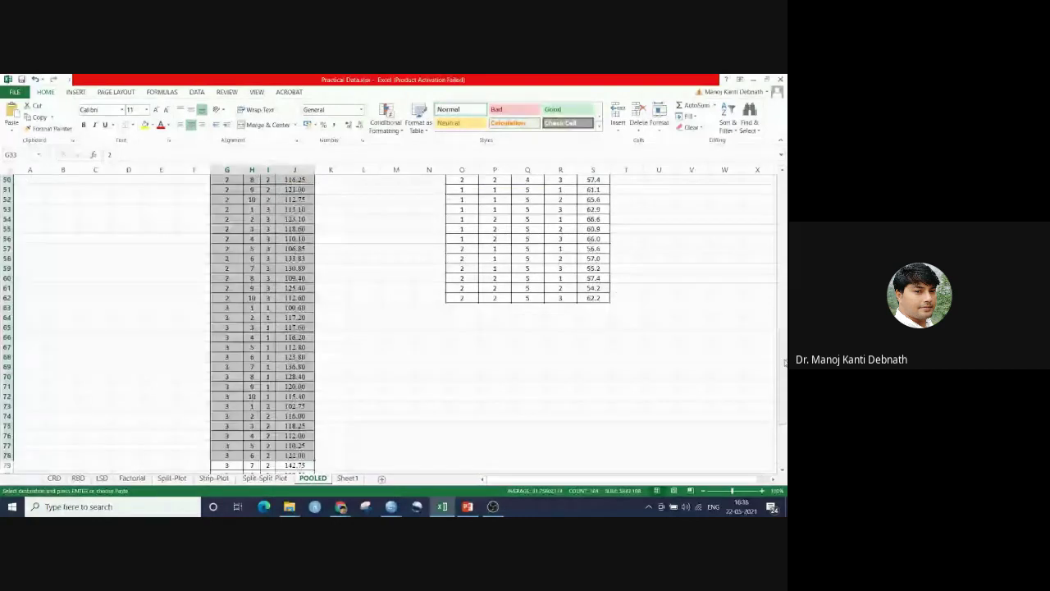
drag(782, 364, 782, 176)
click(400, 288)
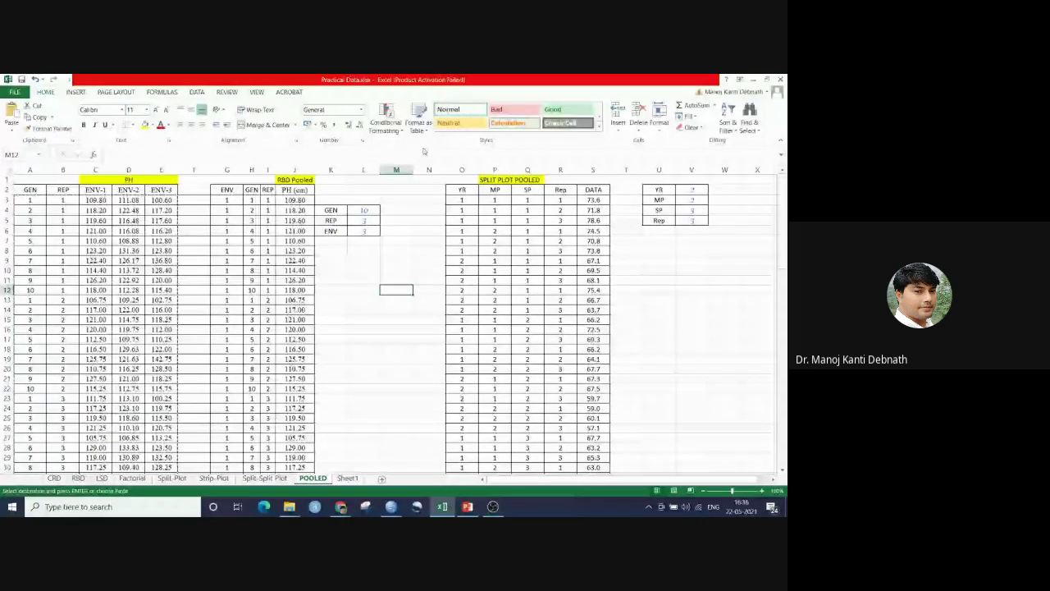
Copy the RBD Pooled values under ENV, GEN, REP and PH, from G3 down to row 92, without the headers
drag(227, 199, 289, 219)
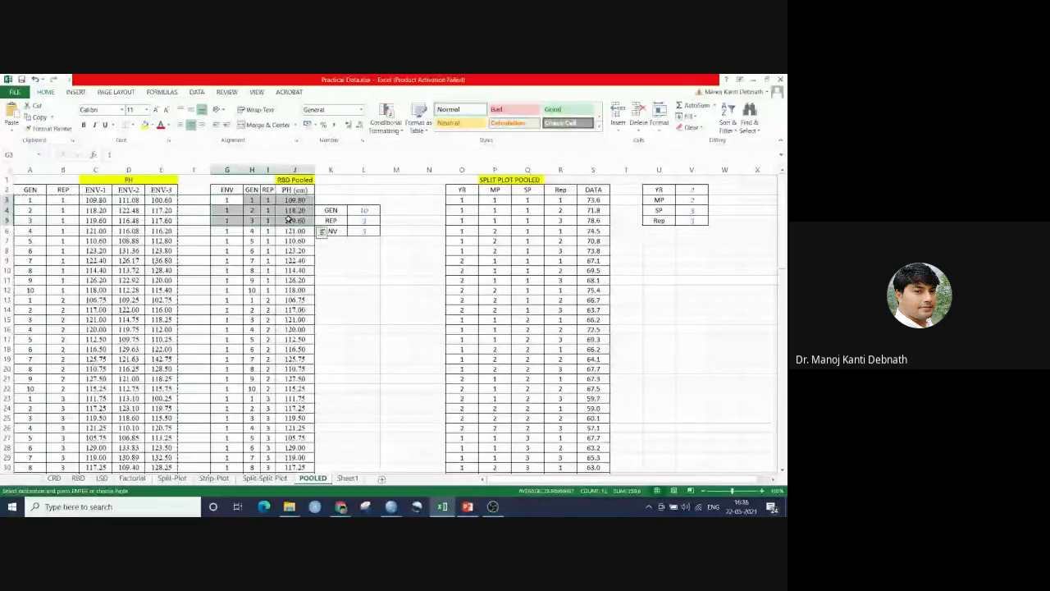
key(ctrl+shift+Down)
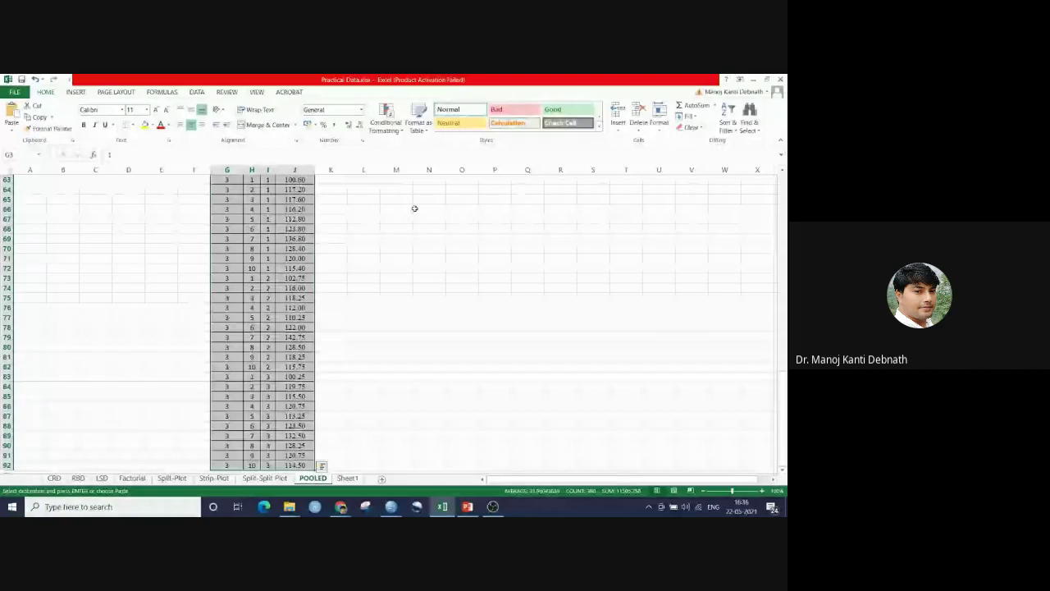
right_click(270, 219)
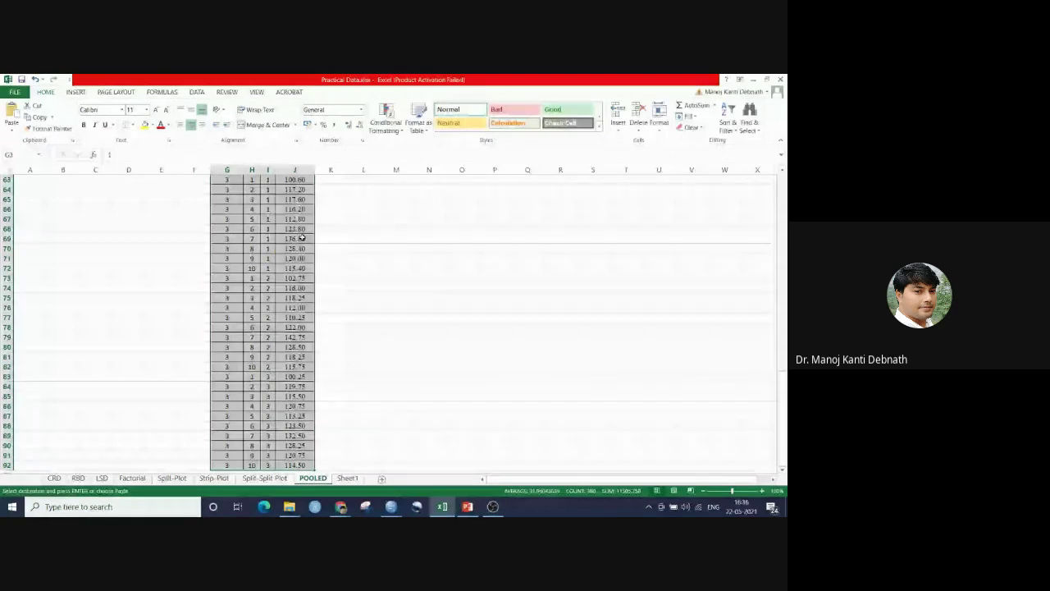
scroll(302, 238, up, 20)
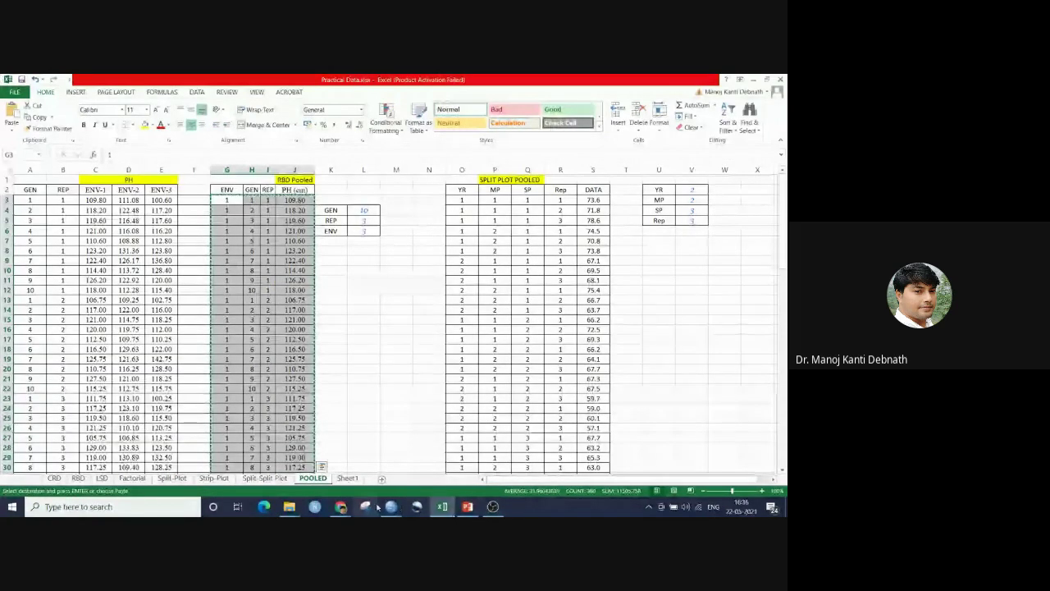
Switch to SPSS, create a new empty dataset and paste the copied RBD Pooled values starting at its first cell
mouse_move(392, 509)
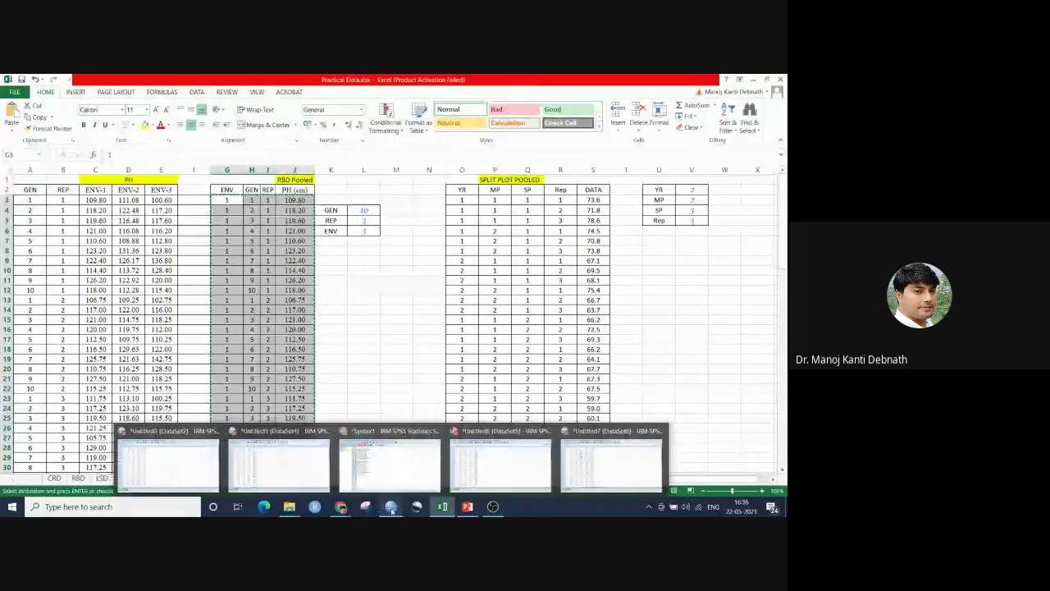
click(595, 466)
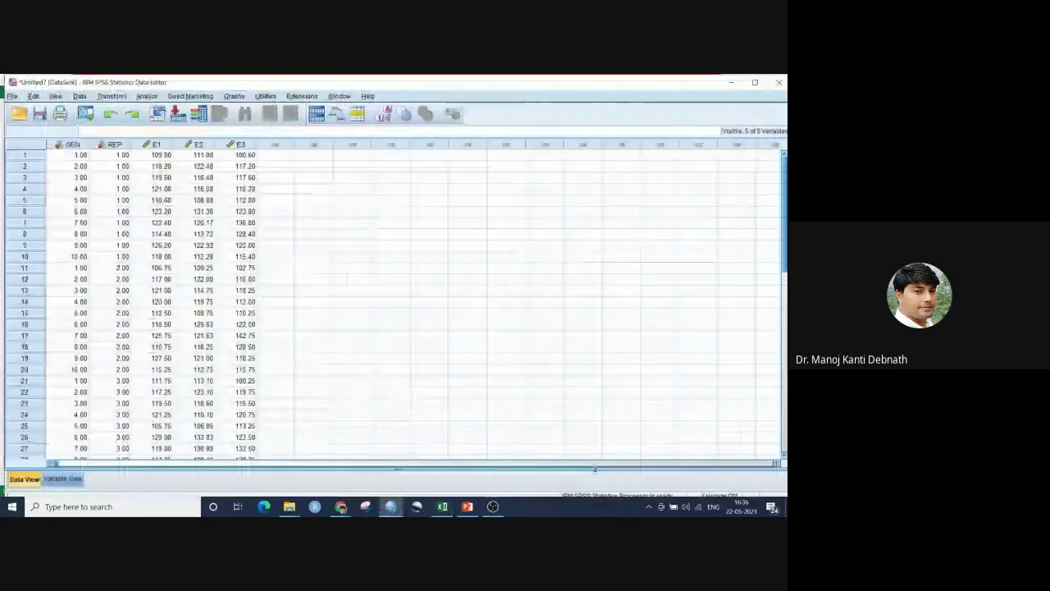
click(11, 96)
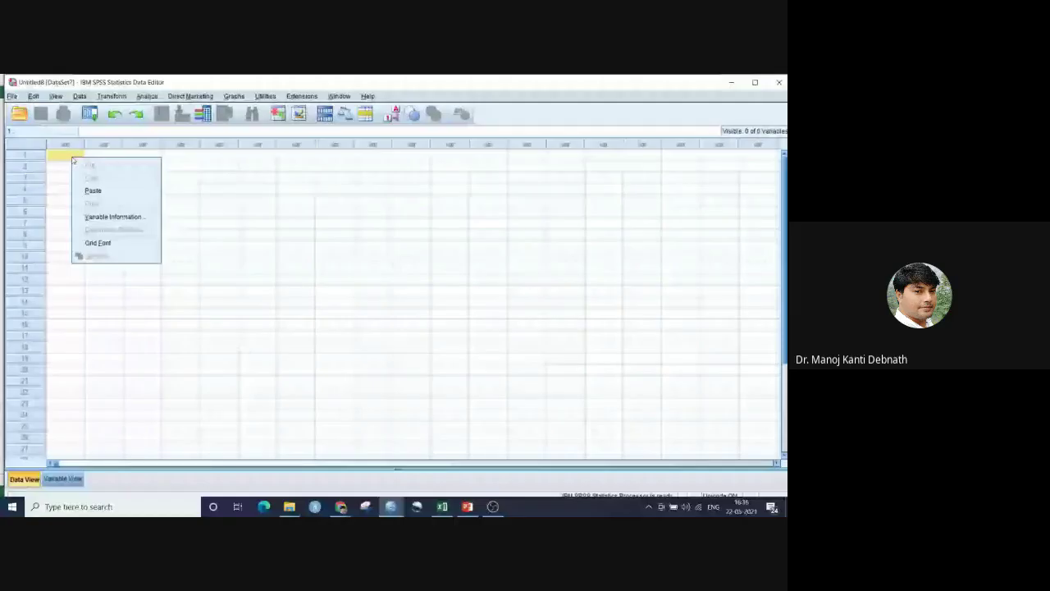
click(93, 191)
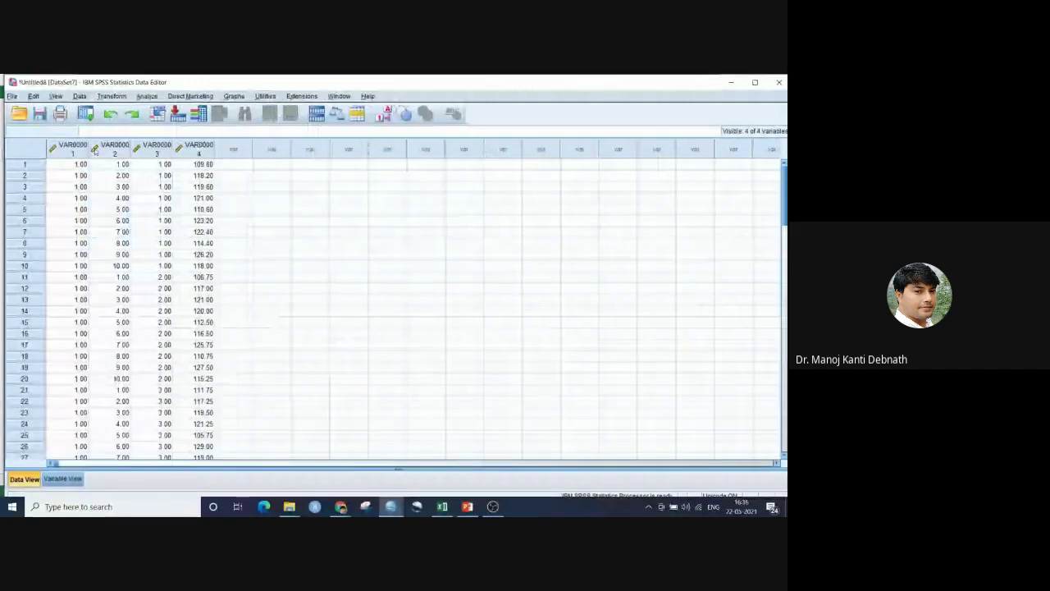
Name the four pasted variables ENV, GEN, REP and PH in order, and return to the data values
double_click(96, 152)
click(70, 141)
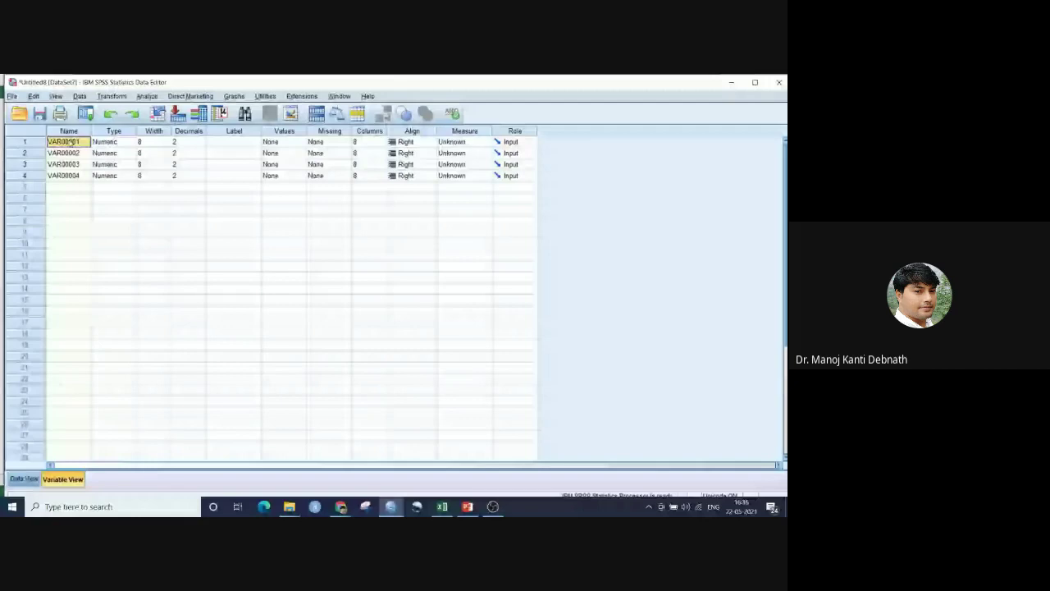
text(ENV)
key(Return)
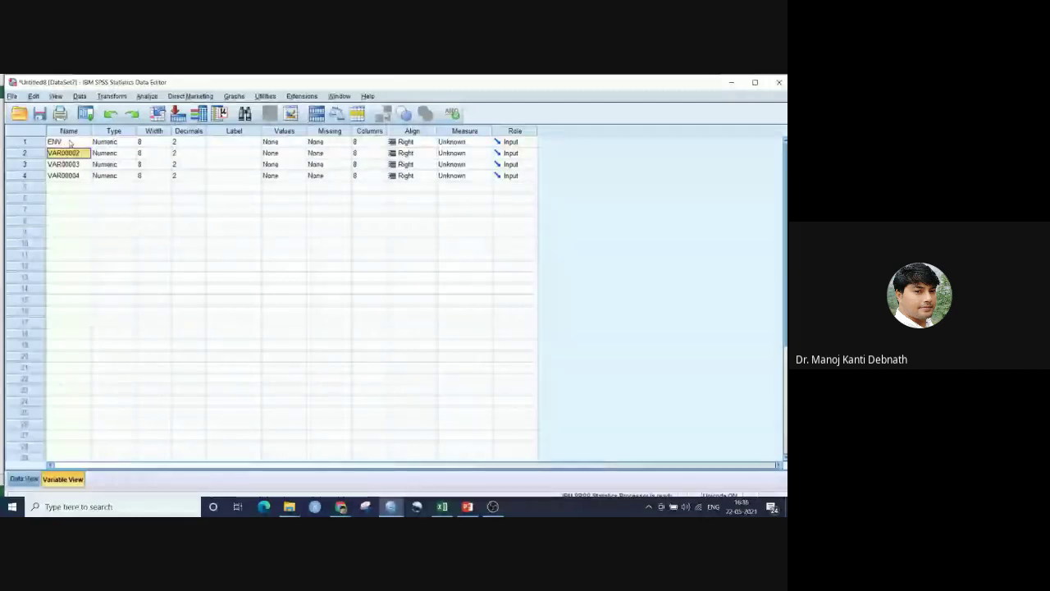
key(alt+Tab)
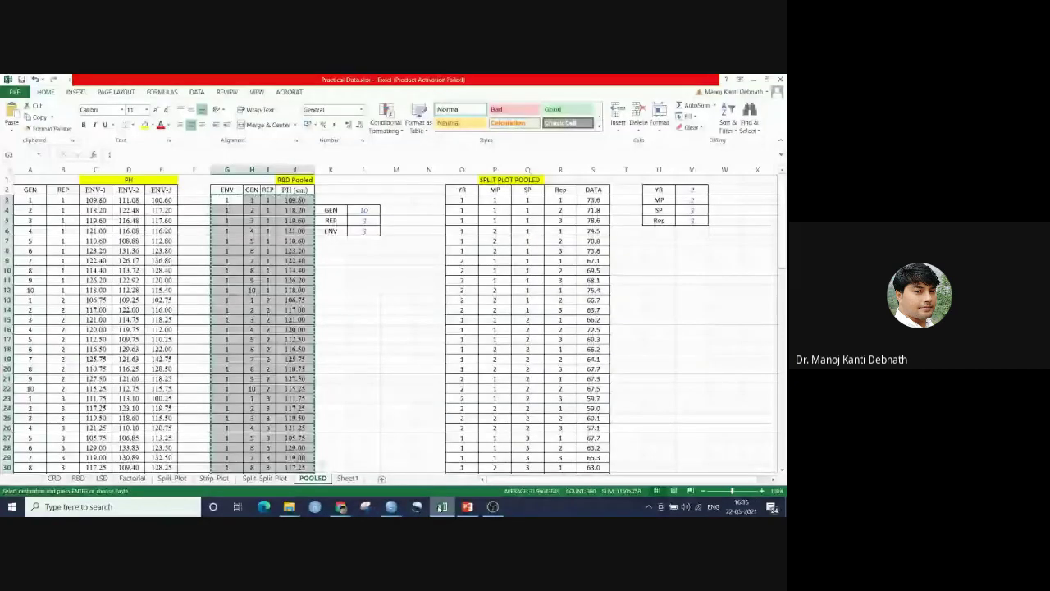
key(alt+Tab)
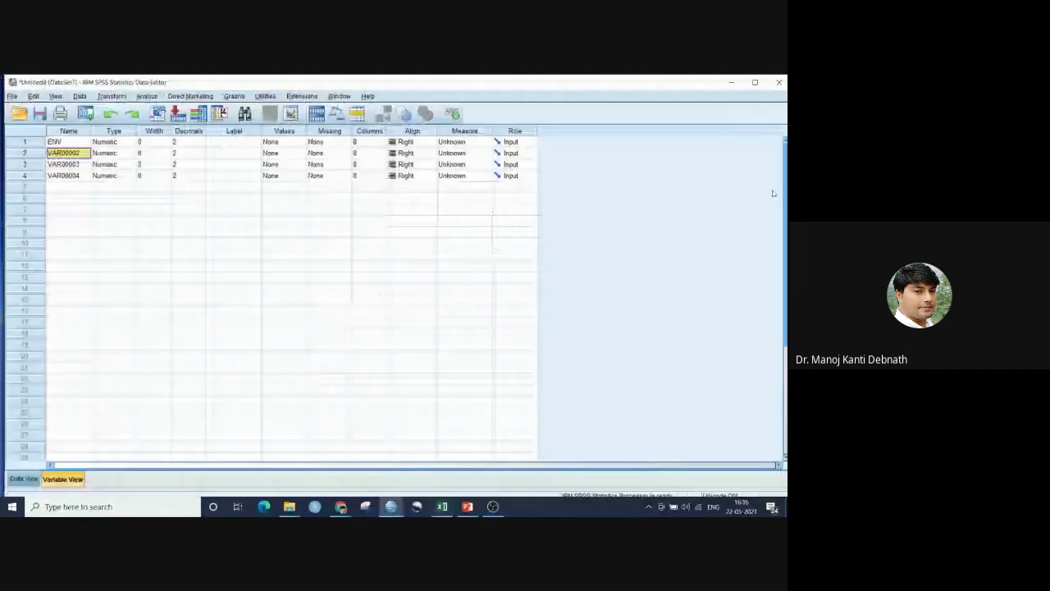
text(GEN)
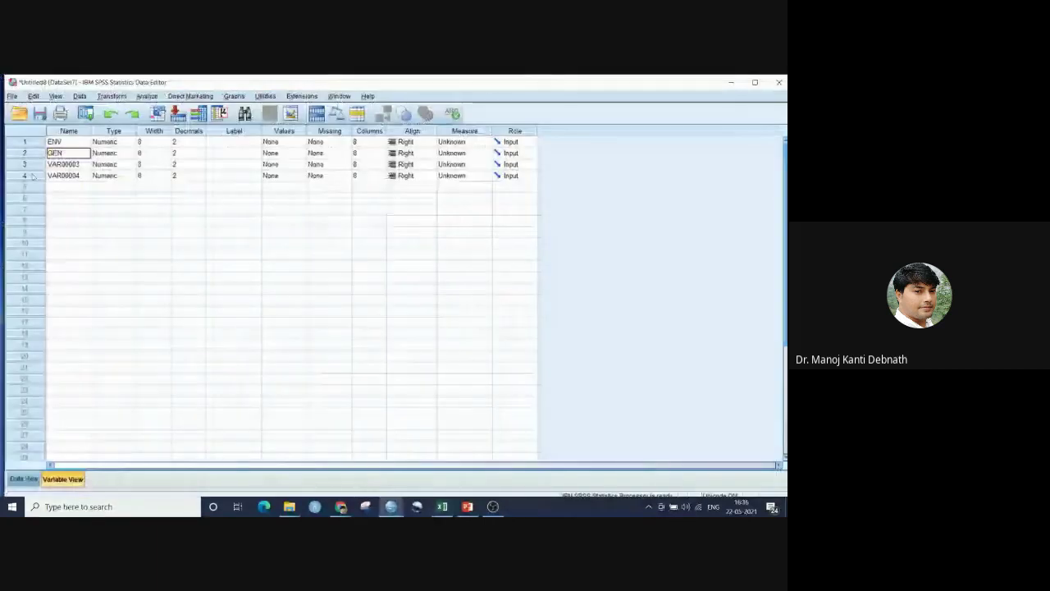
key(Return)
text(REP)
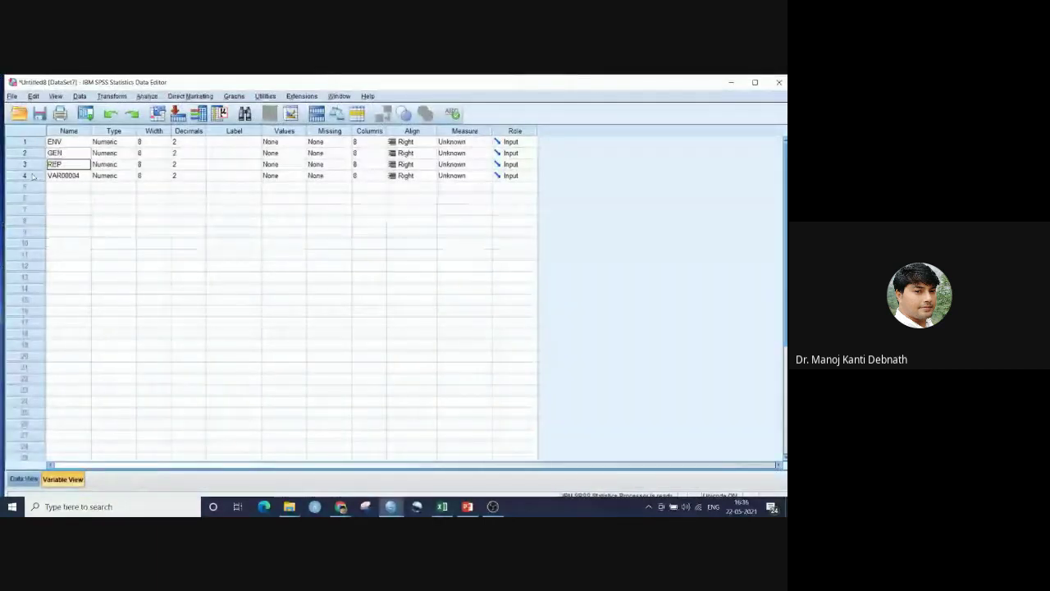
key(Return)
text(PH)
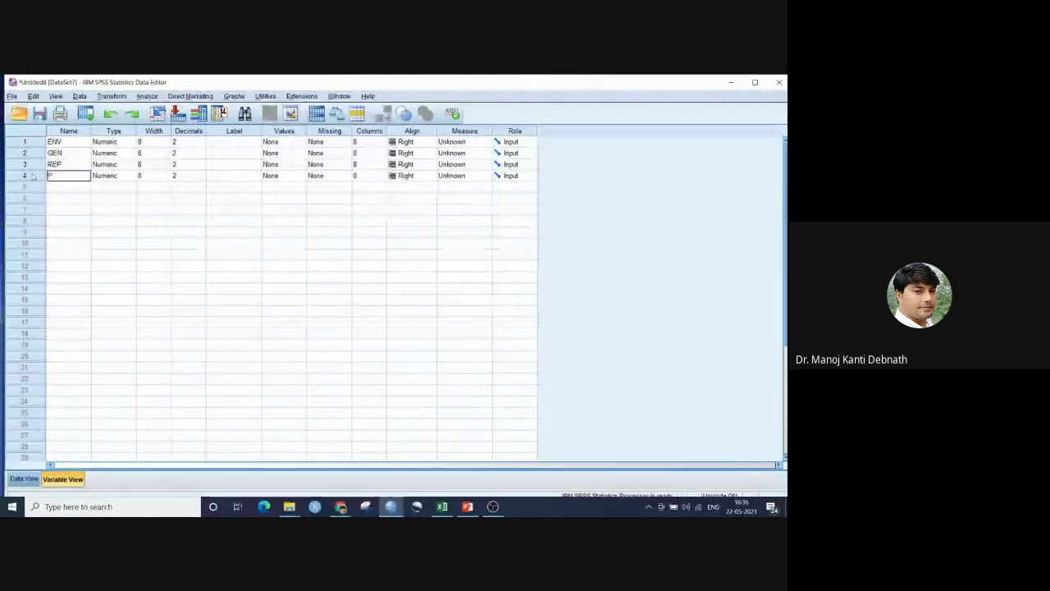
click(25, 478)
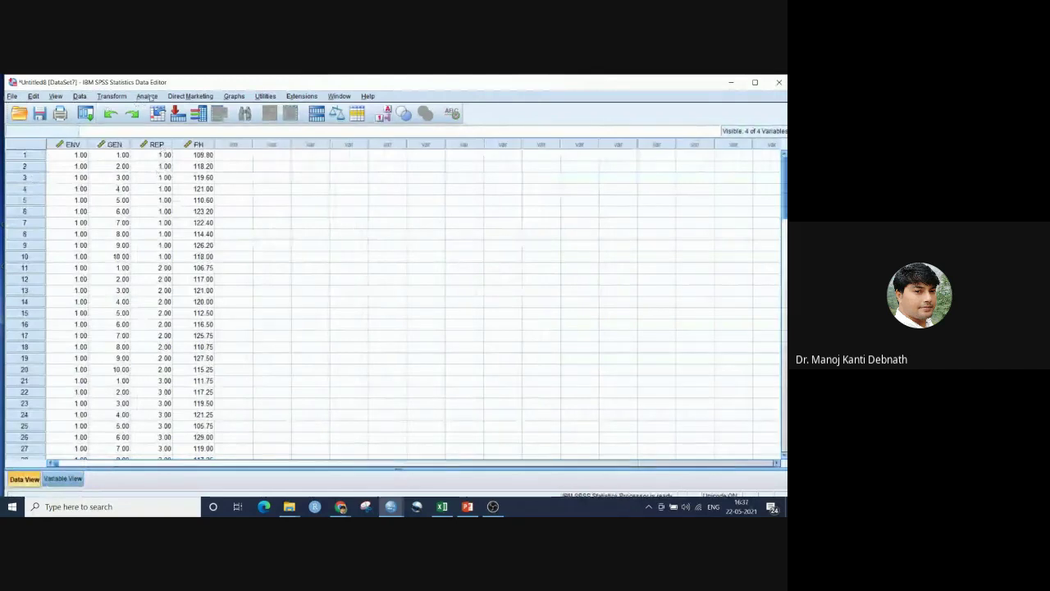
Set up a univariate General Linear Model with PH as the dependent variable and ENV, GEN and REP as fixed factors
click(147, 97)
mouse_move(244, 162)
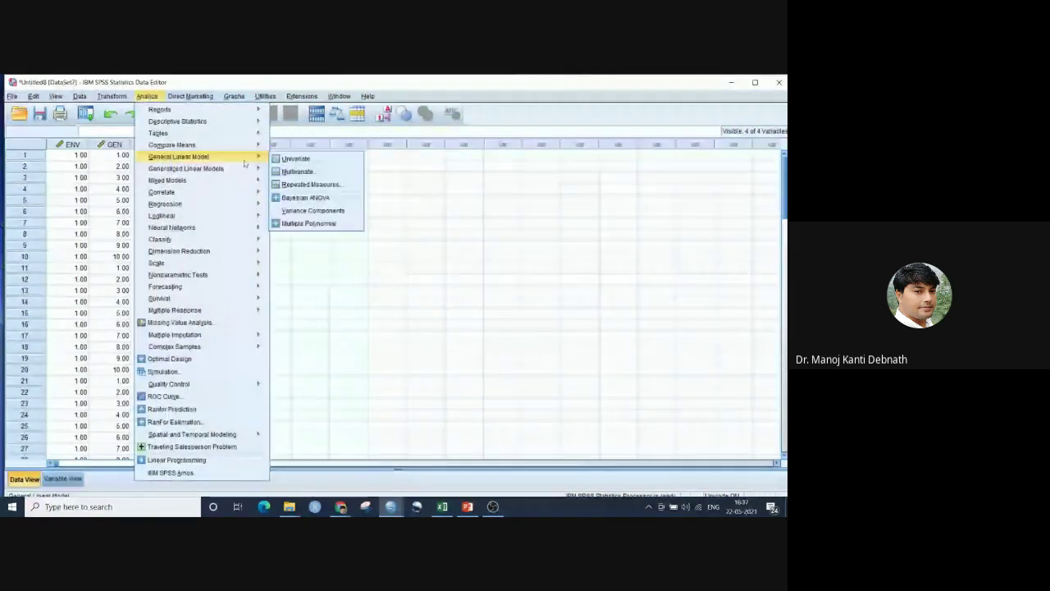
click(297, 158)
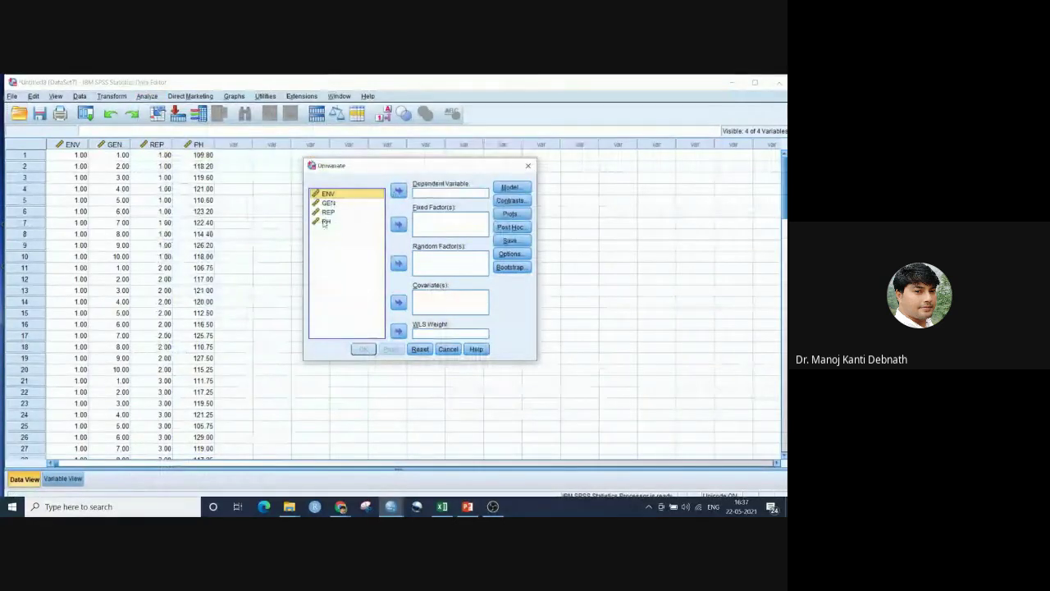
click(327, 222)
click(398, 190)
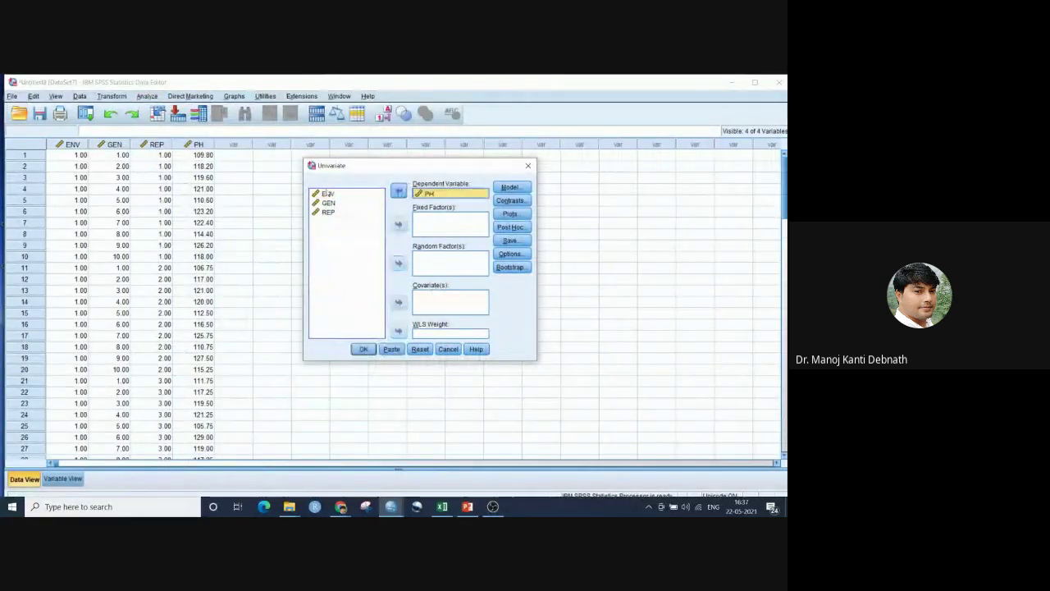
click(328, 194)
shift+click(332, 212)
click(398, 224)
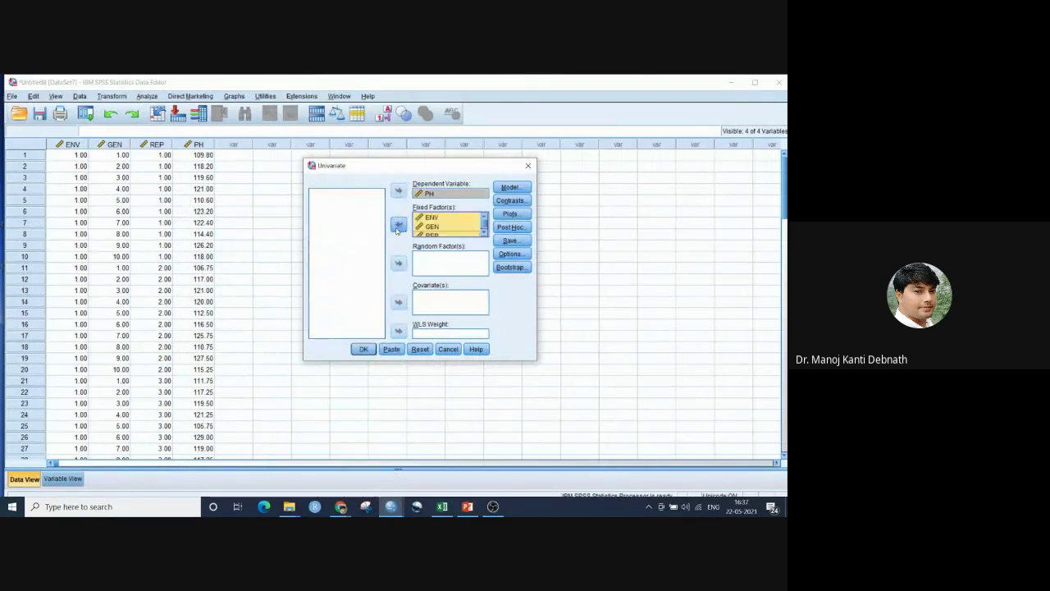
Specify a custom model with the terms ENV, ENV*REP, GEN and ENV*GEN
click(523, 189)
click(345, 164)
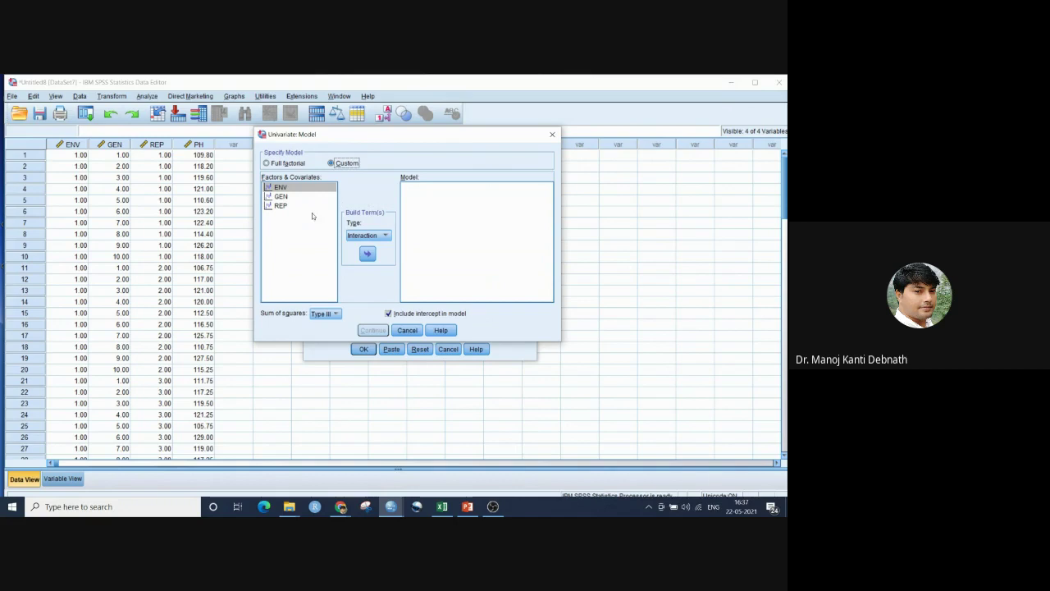
click(288, 188)
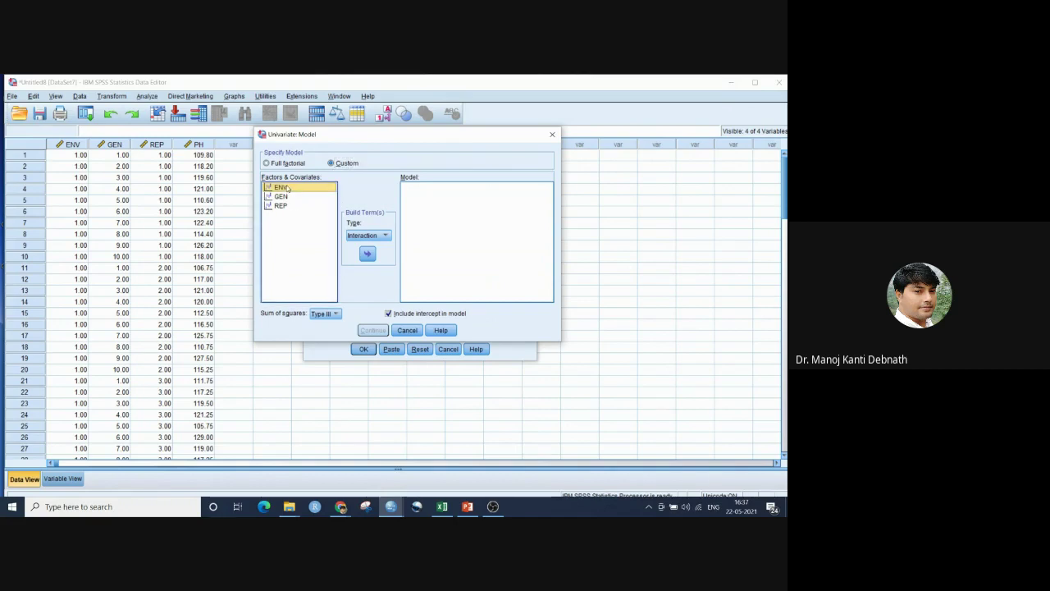
click(367, 255)
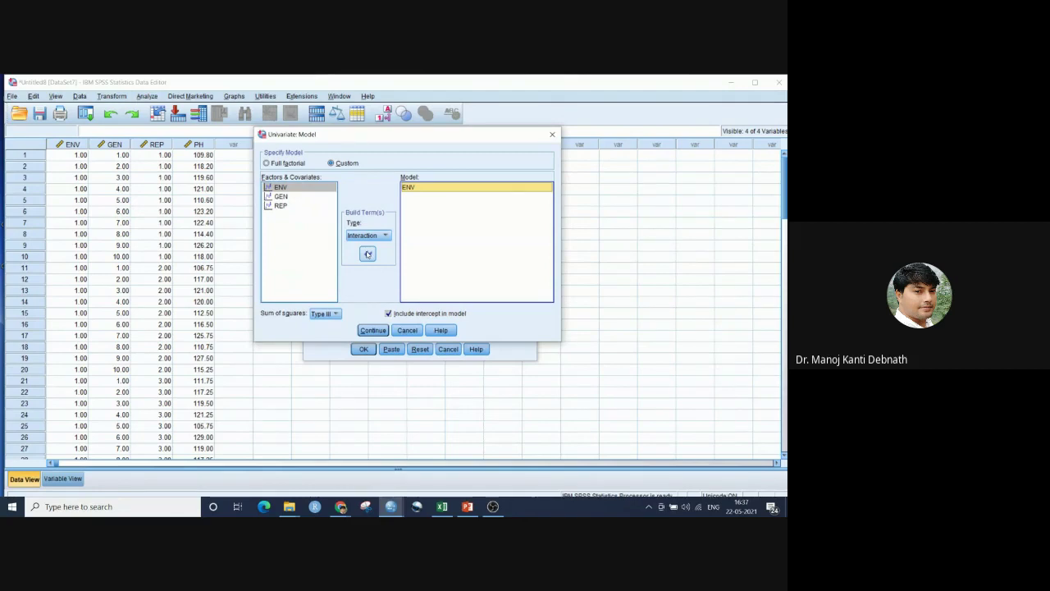
ctrl+click(280, 205)
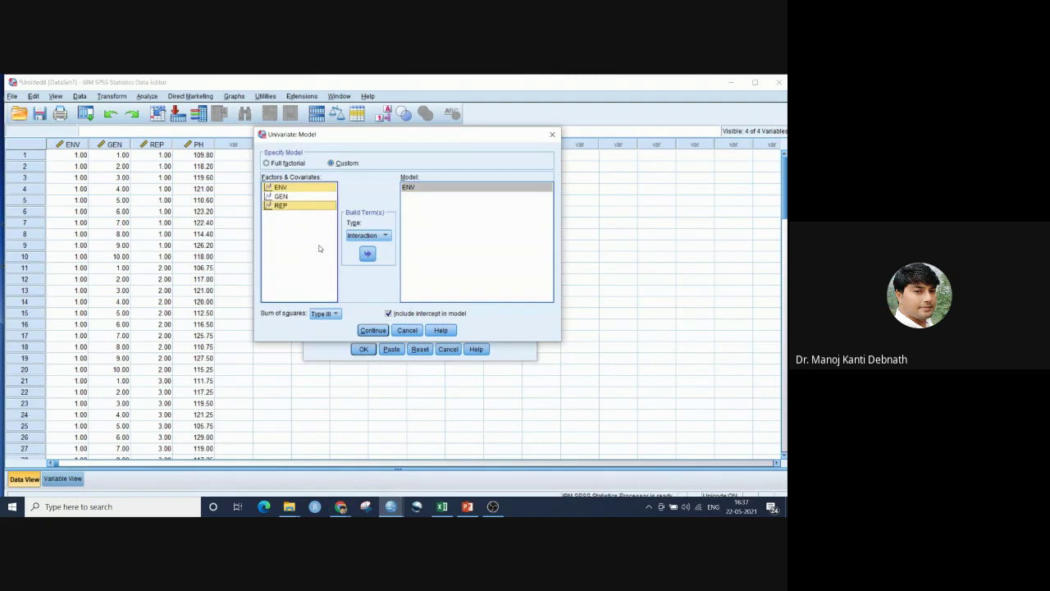
click(366, 255)
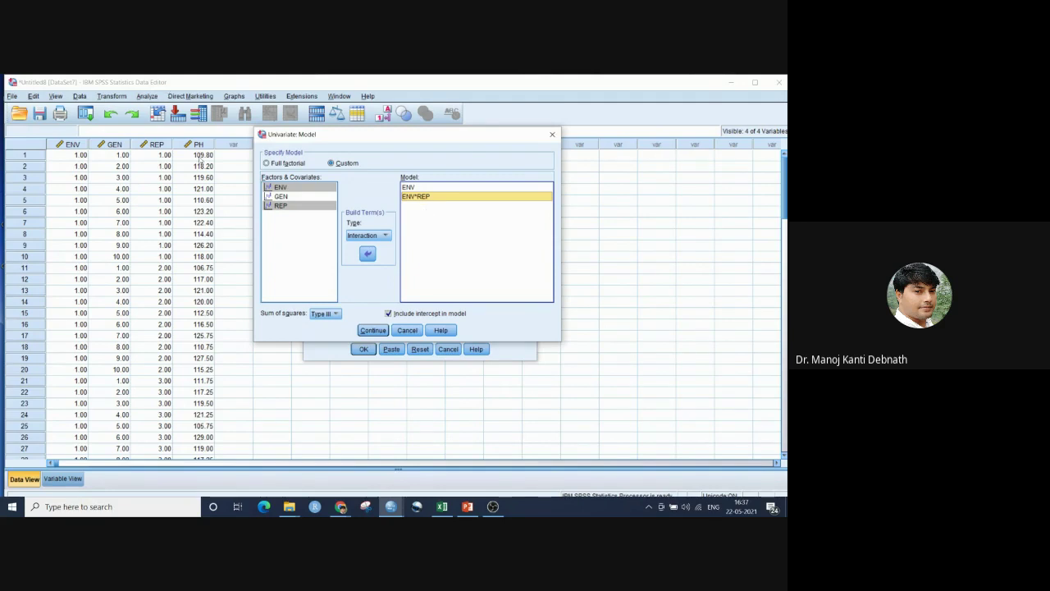
click(279, 196)
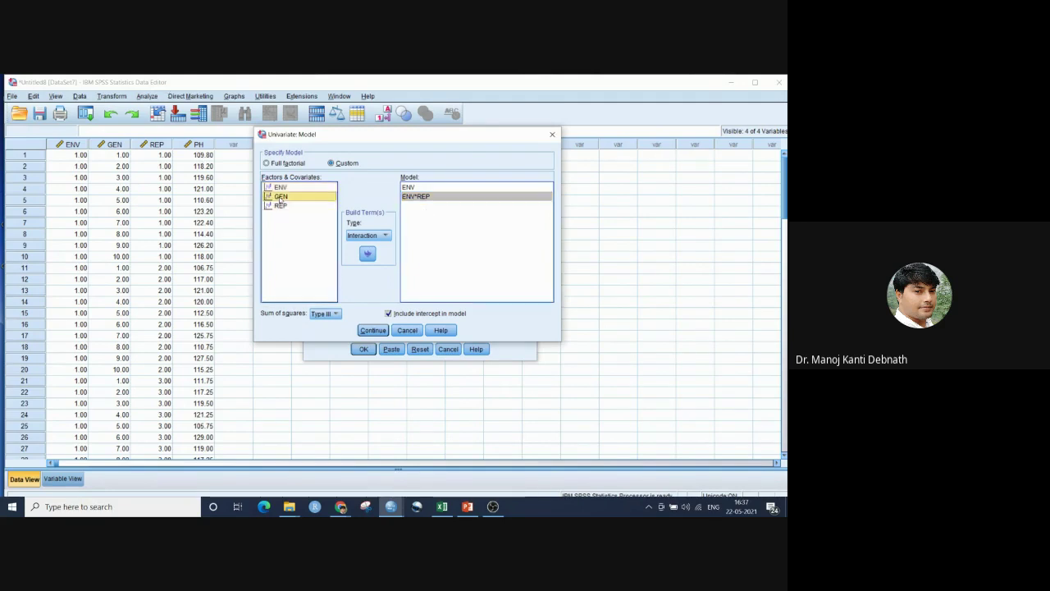
click(368, 255)
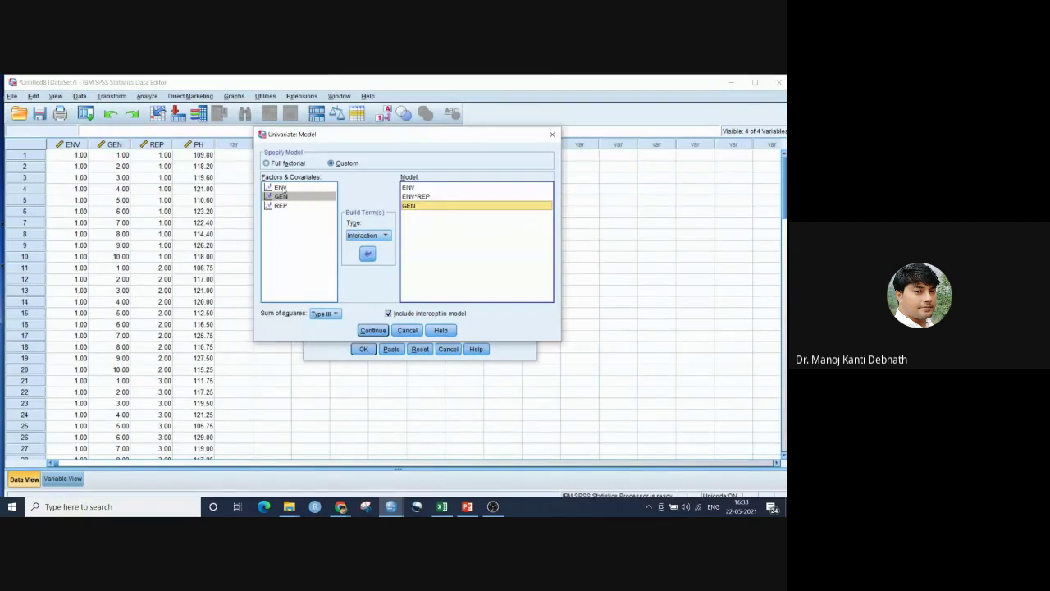
ctrl+click(280, 187)
click(368, 254)
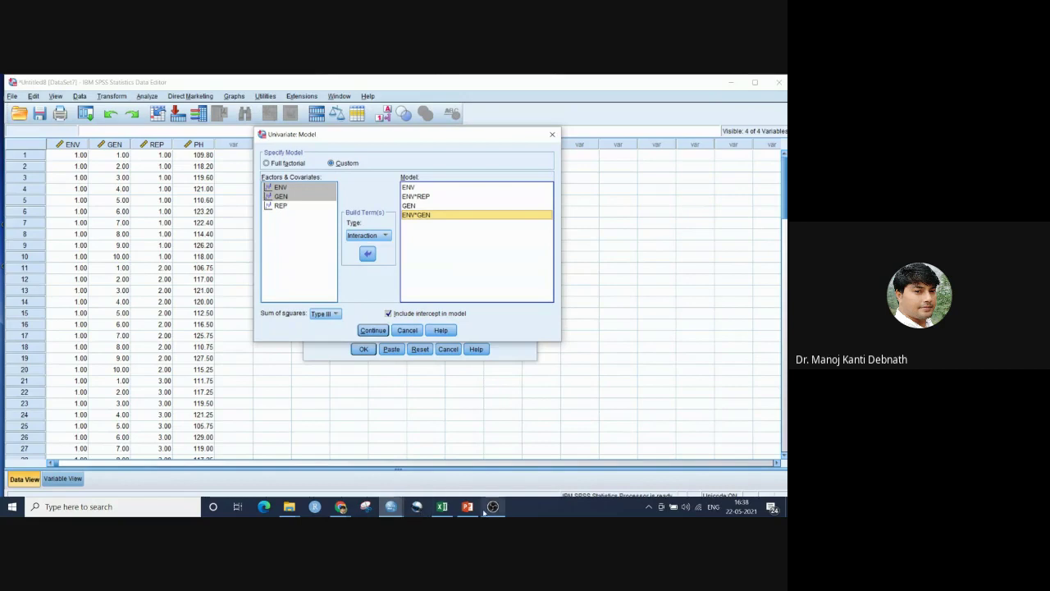
Check the model terms against the Pooled RBD sources of variation in the Design of Experiment PowerPoint slides, and accept the custom model in SPSS
drag(451, 138, 599, 130)
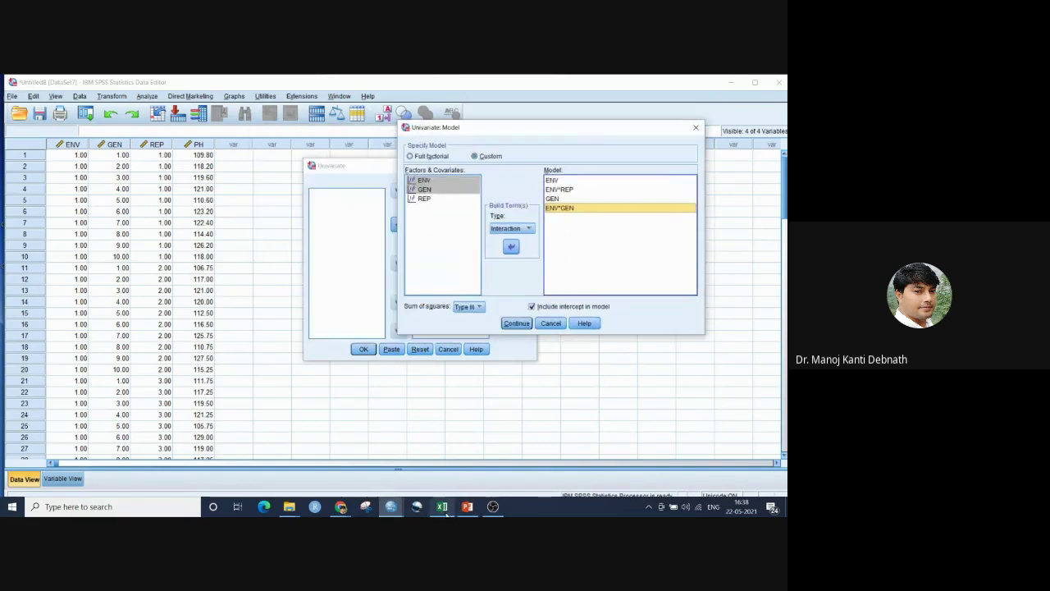
click(467, 507)
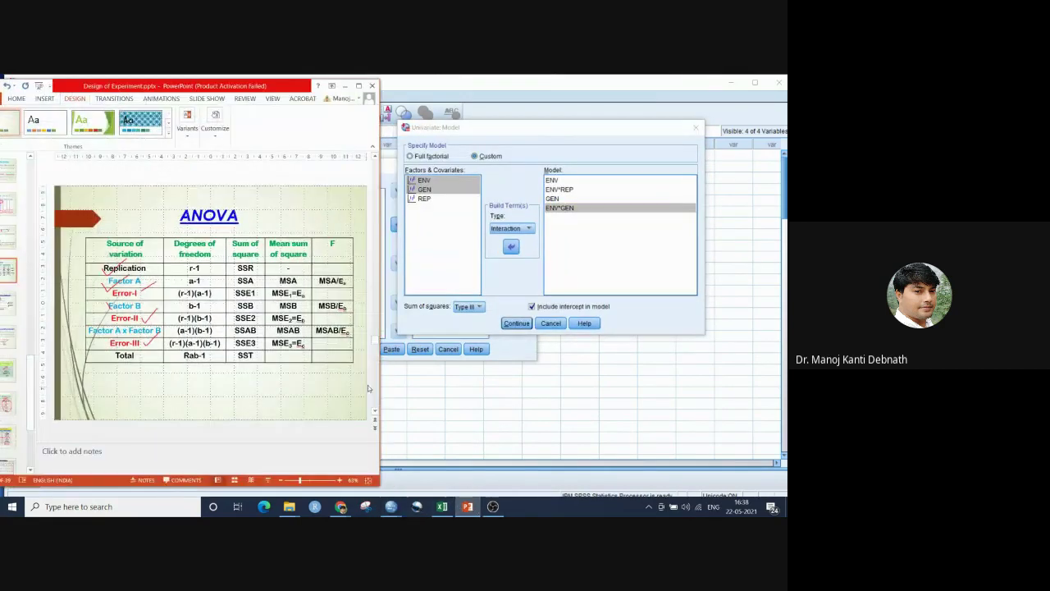
scroll(377, 395, down, 3)
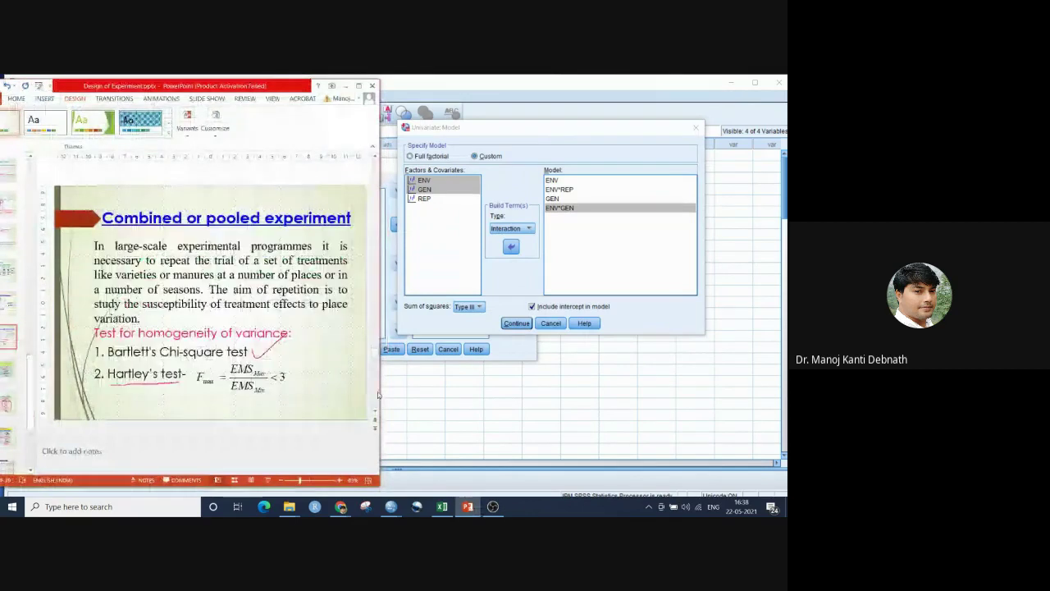
scroll(377, 395, up, 1)
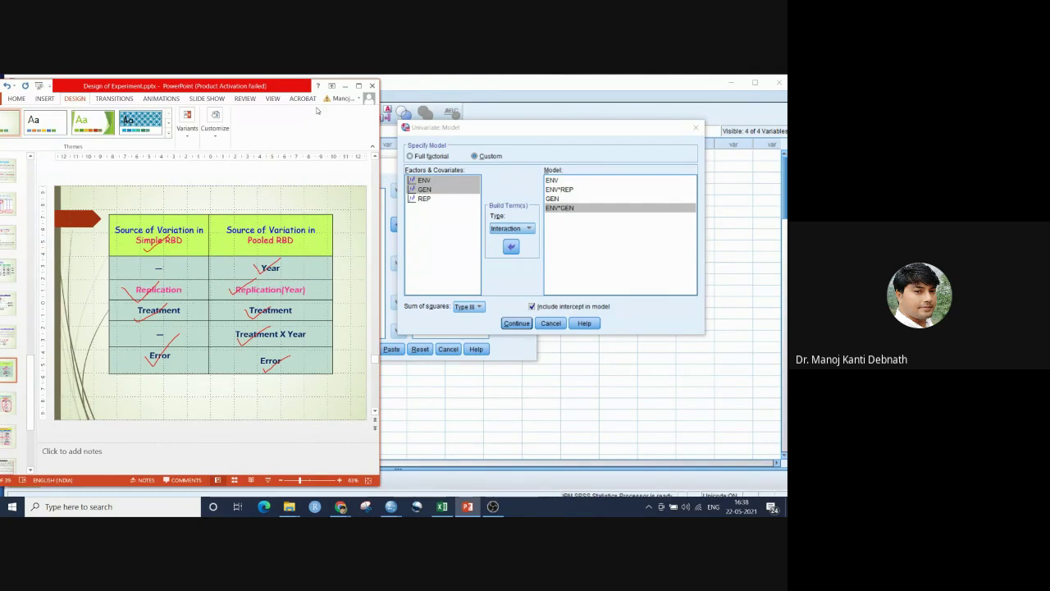
click(680, 229)
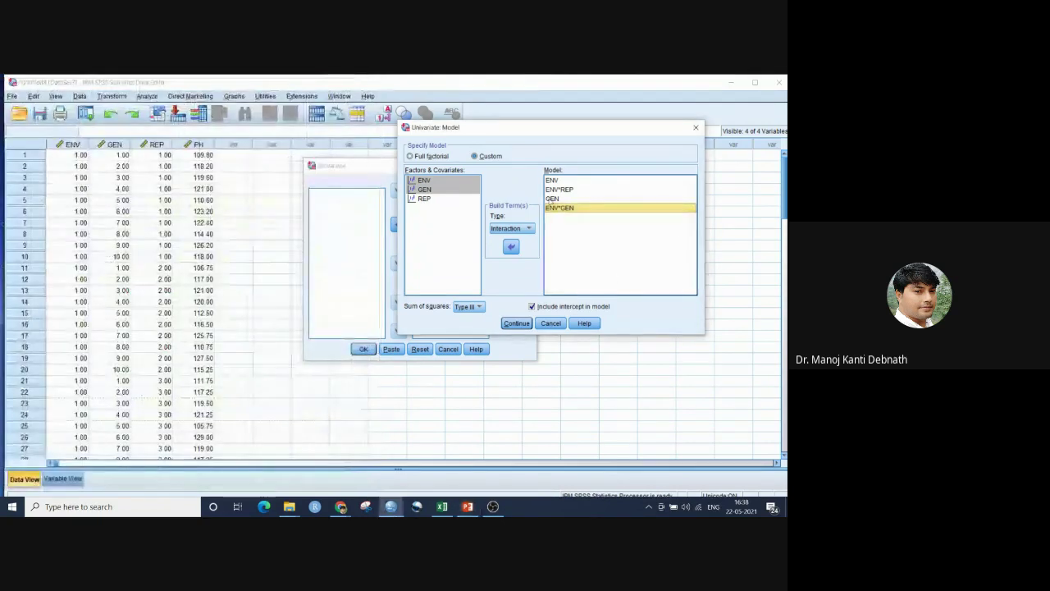
click(517, 323)
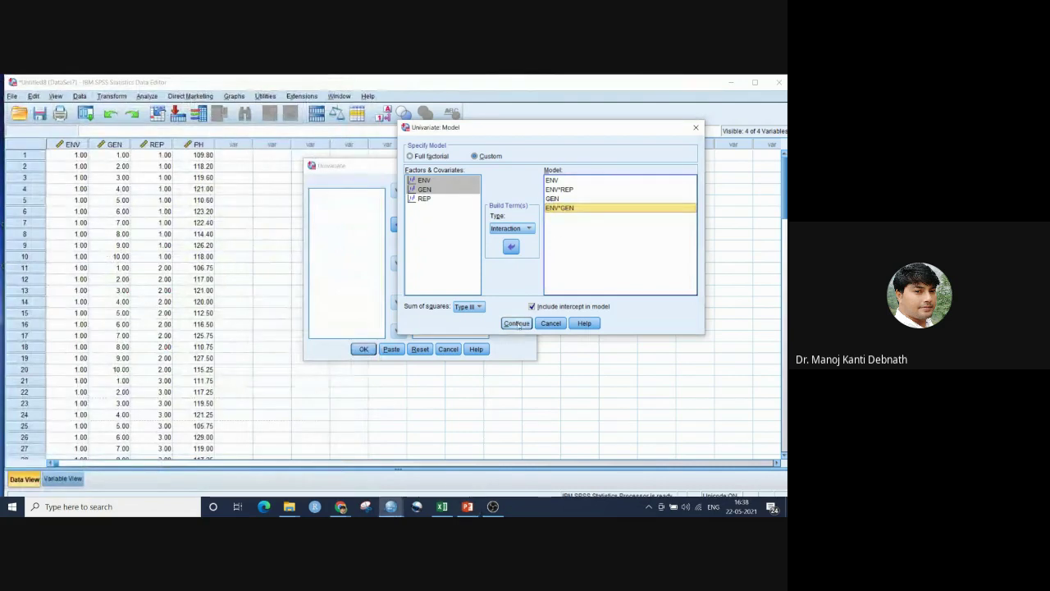
click(517, 324)
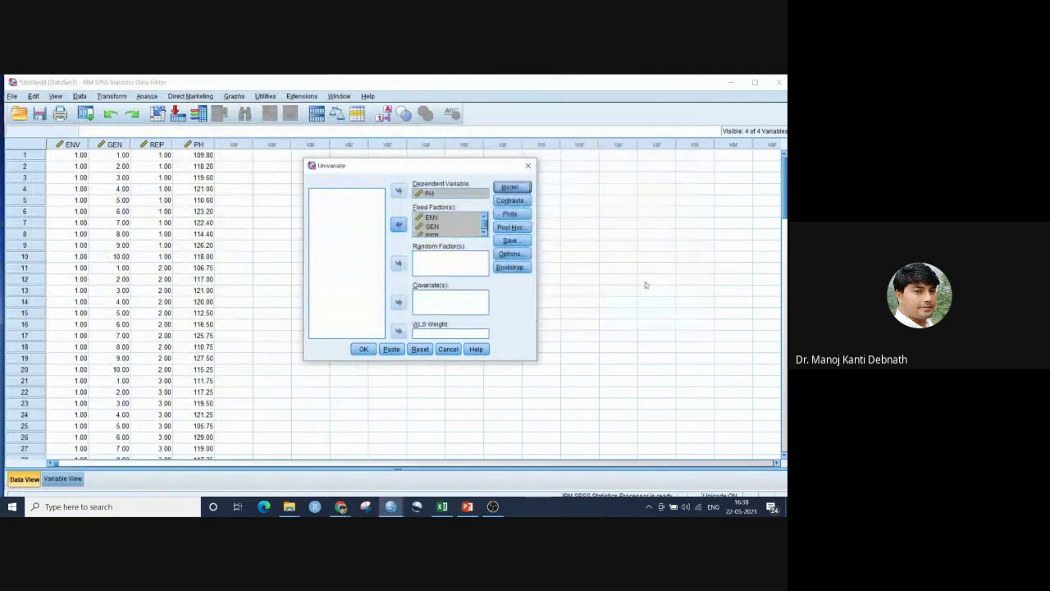
Request Duncan post hoc multiple comparisons for the GEN factor and accept the setting
click(510, 227)
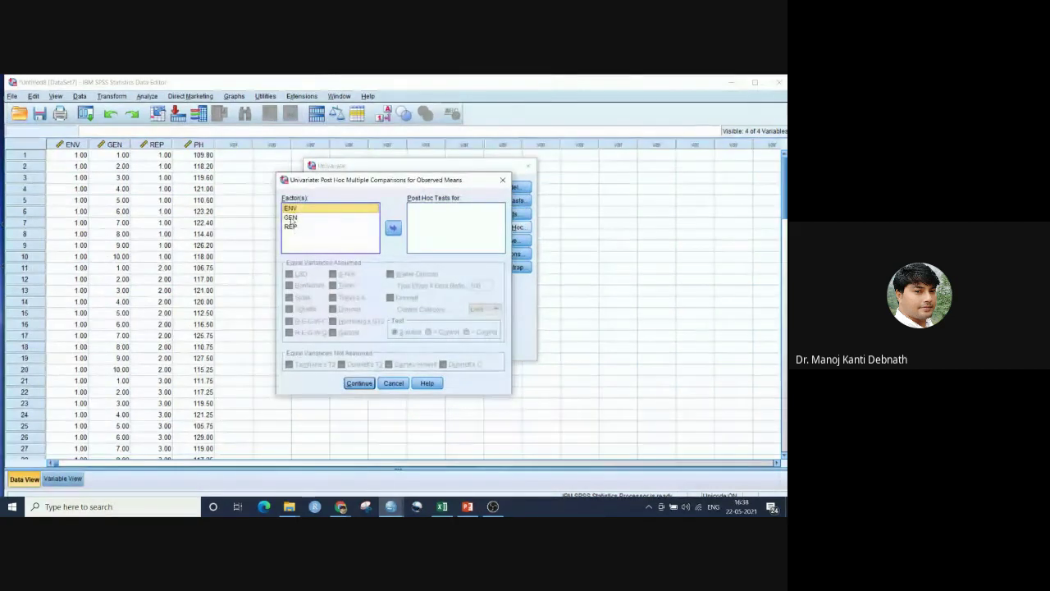
click(336, 218)
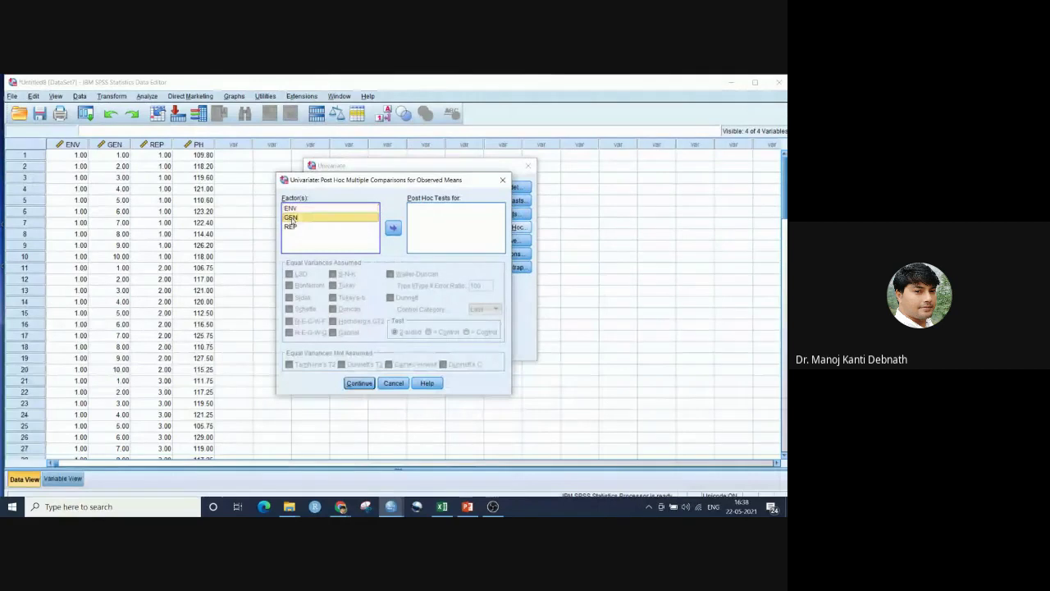
click(393, 229)
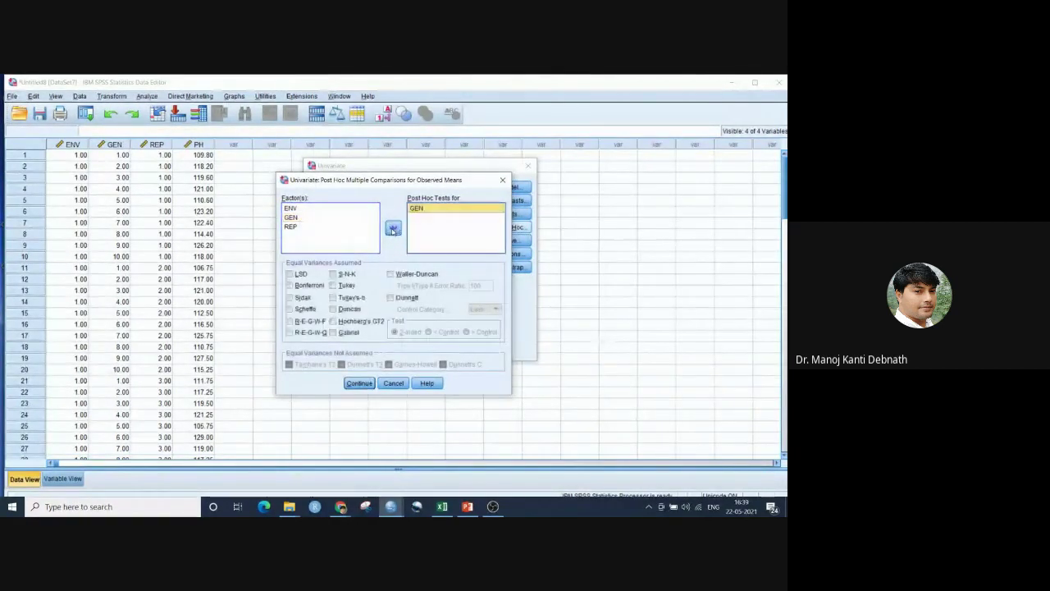
click(355, 313)
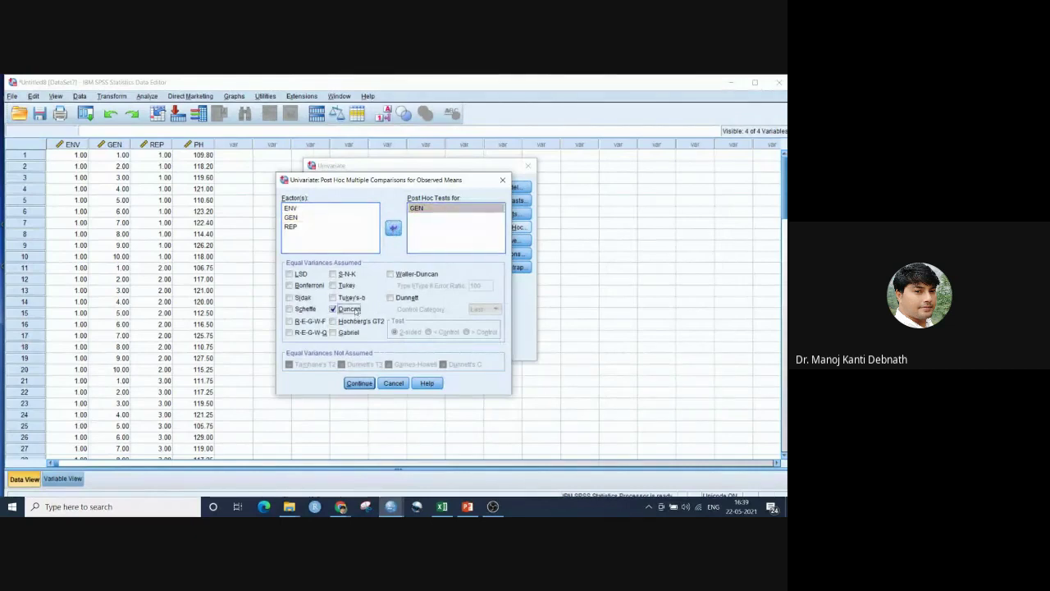
click(359, 384)
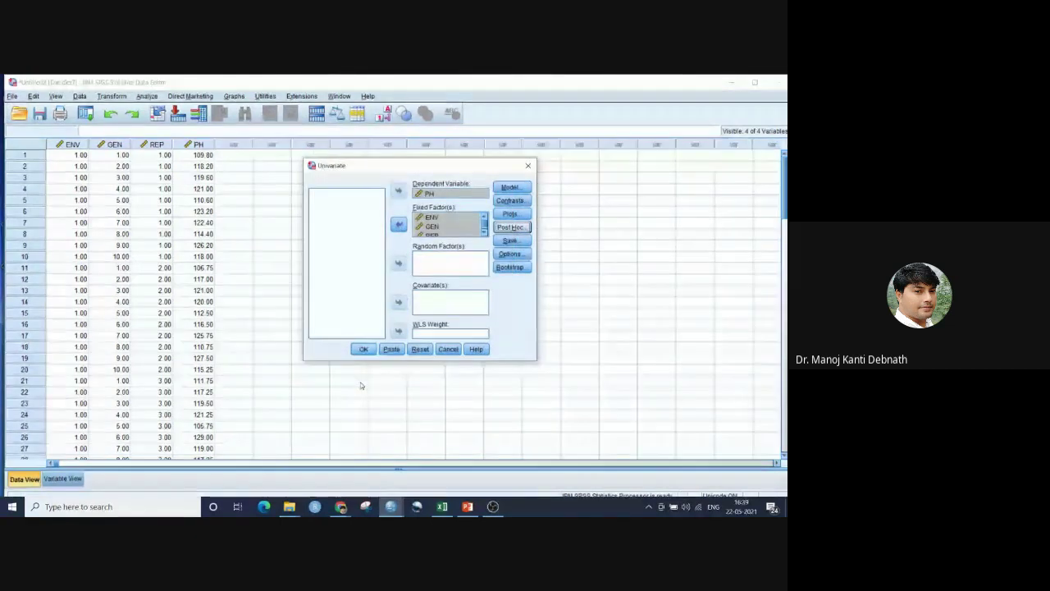
Display estimated marginal means for (OVERALL) and GEN, and run the univariate analysis
click(511, 254)
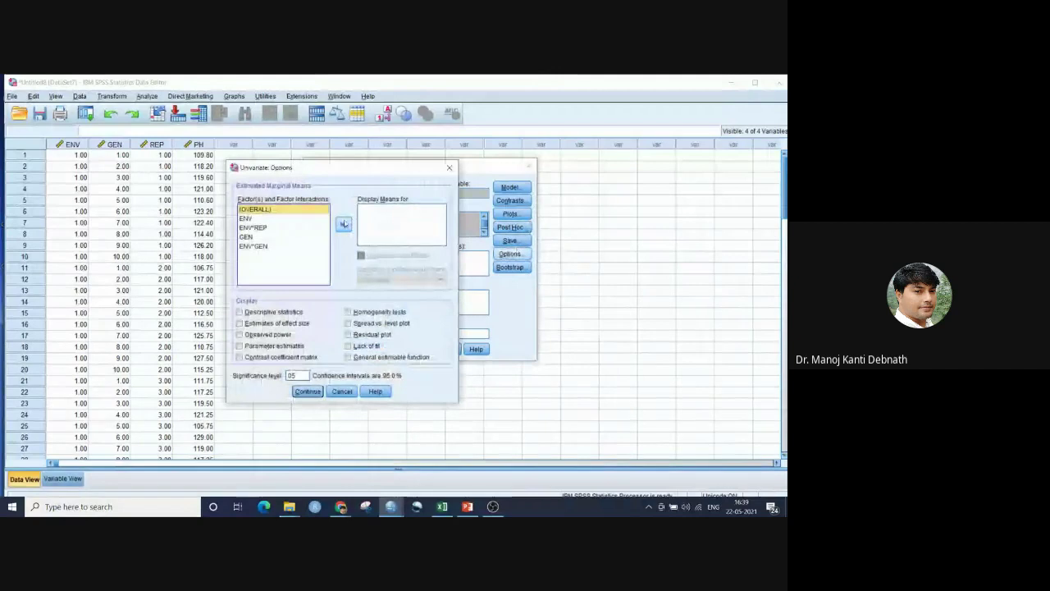
click(249, 237)
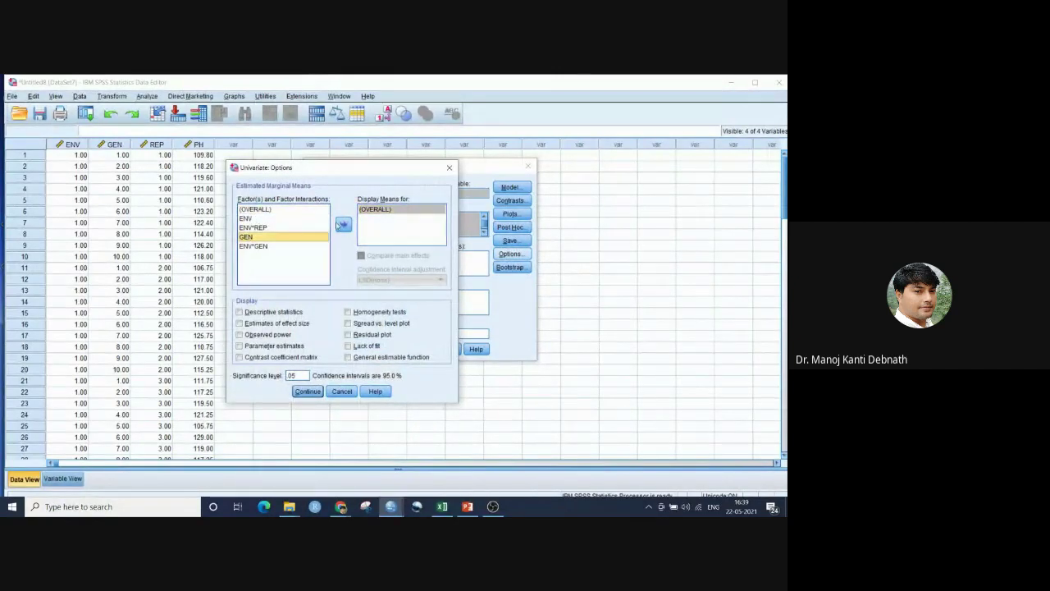
click(338, 225)
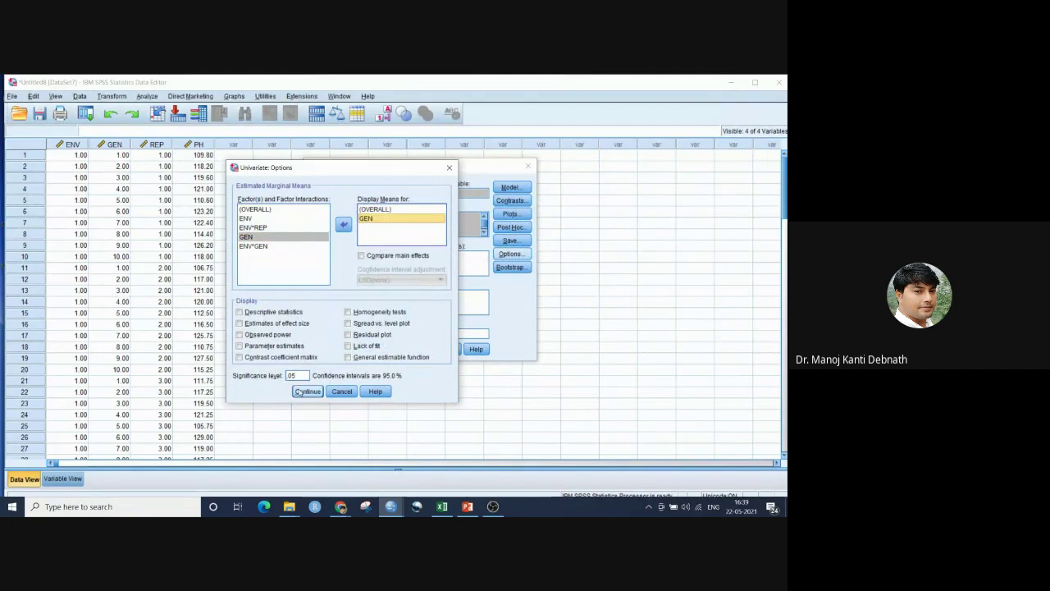
click(307, 391)
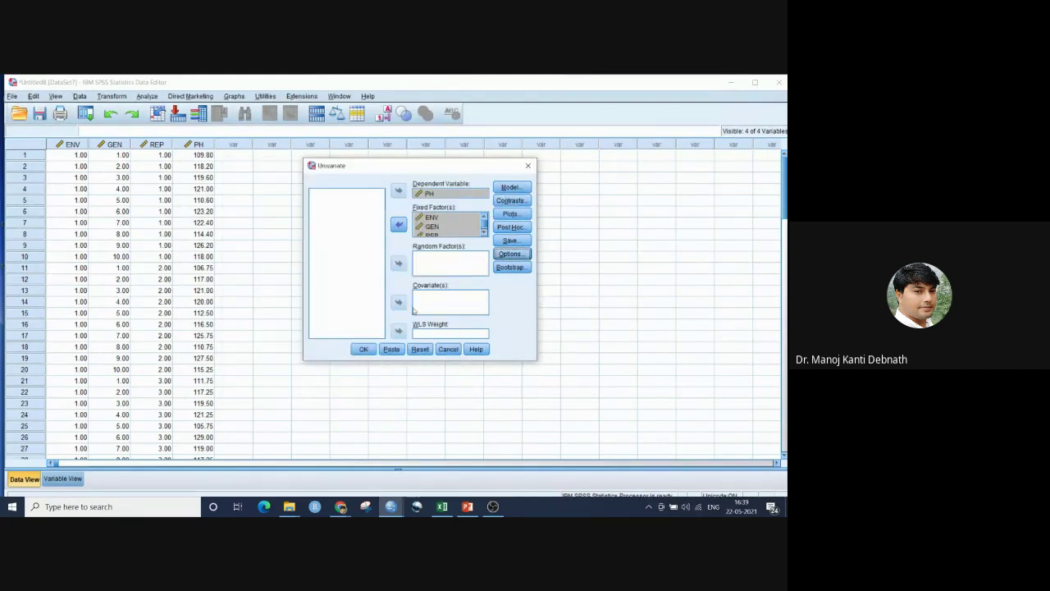
click(363, 349)
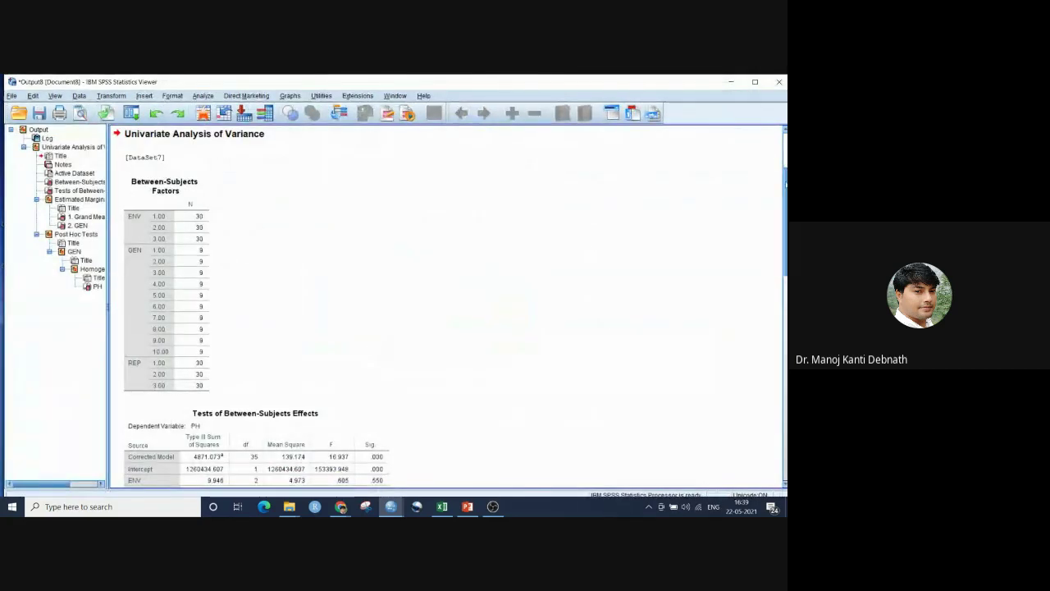
Examine the Tests of Between-Subjects Effects table, the estimated marginal means and the Duncan homogeneous subsets for GEN in the output
scroll(443, 304, down, 10)
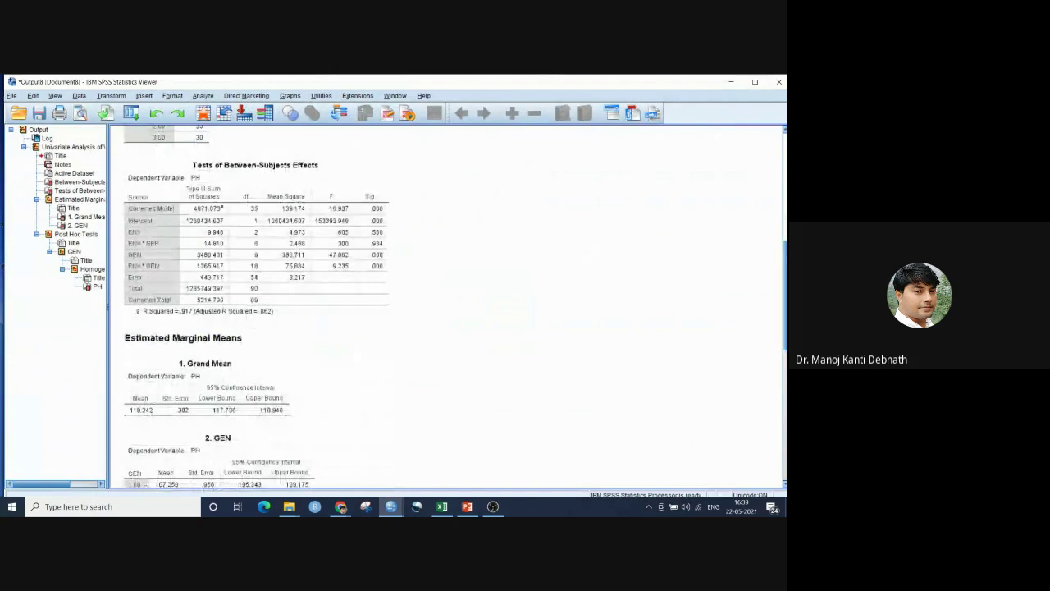
scroll(444, 303, down, 1)
click(140, 176)
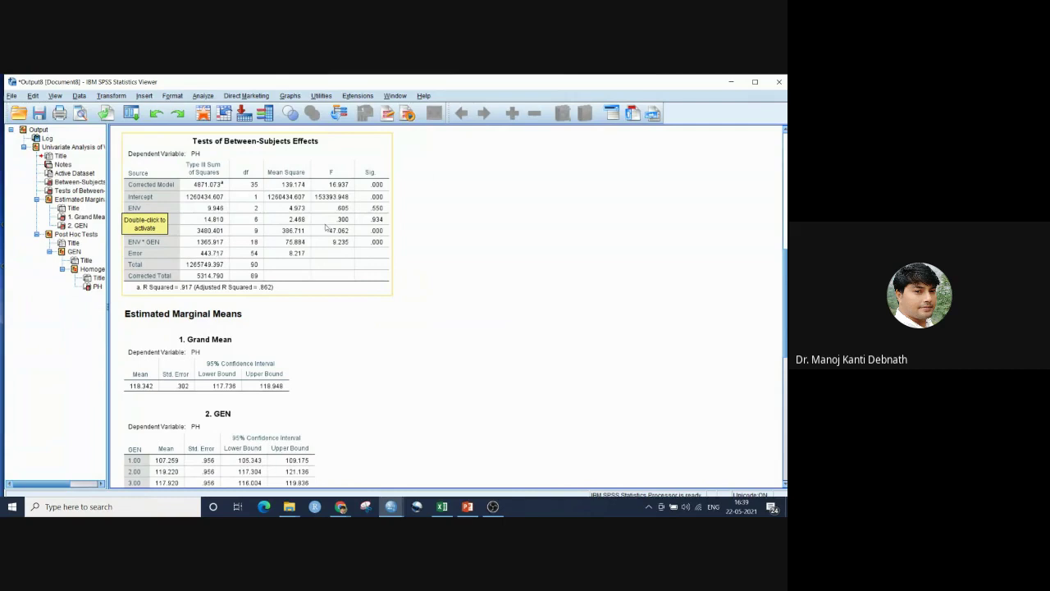
click(533, 316)
click(382, 275)
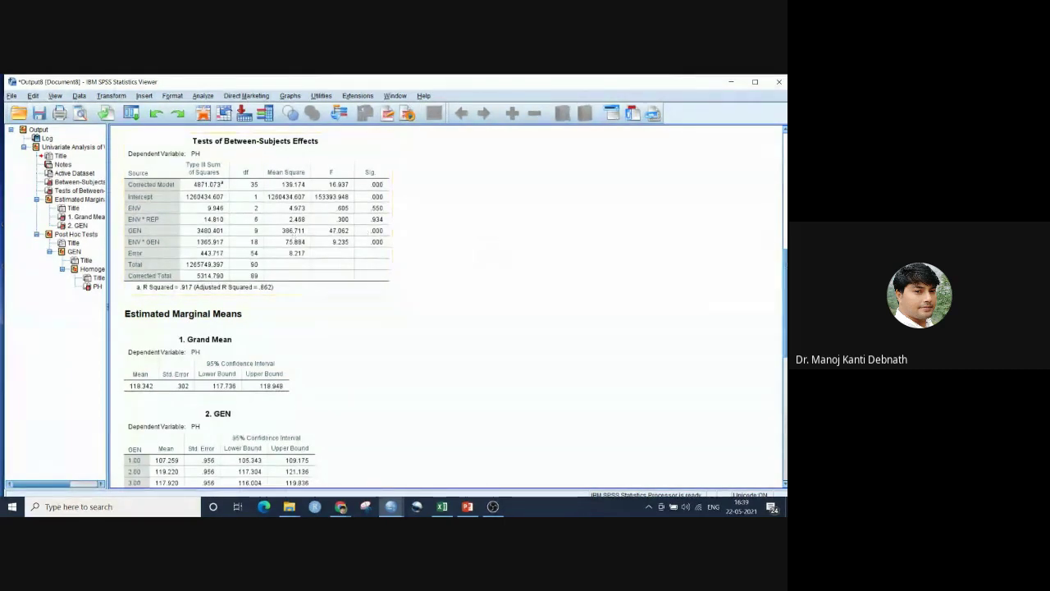
scroll(451, 308, down, 5)
scroll(419, 316, down, 1)
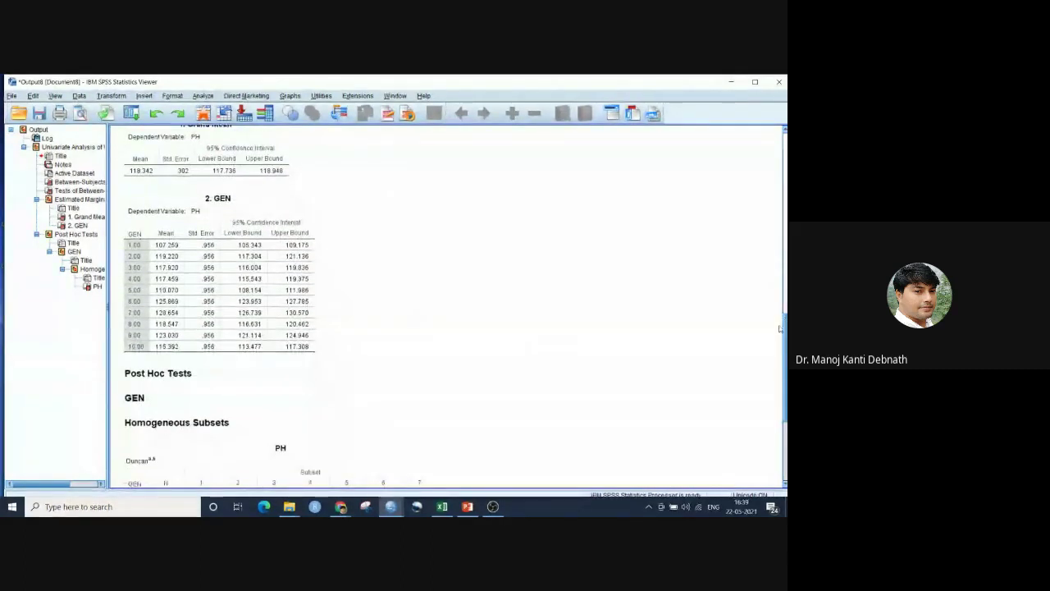
scroll(780, 328, down, 5)
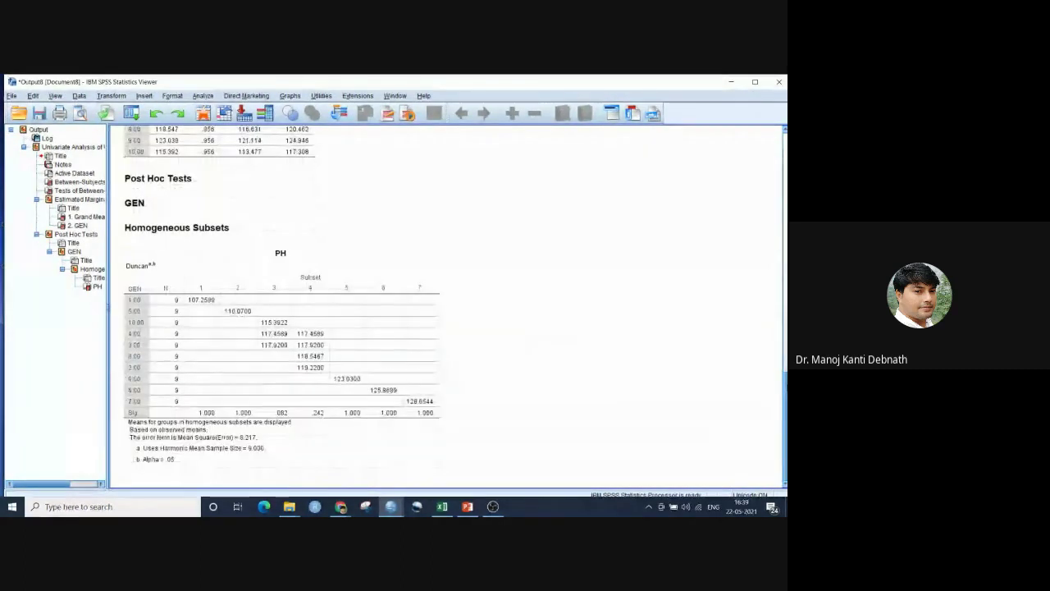
click(430, 279)
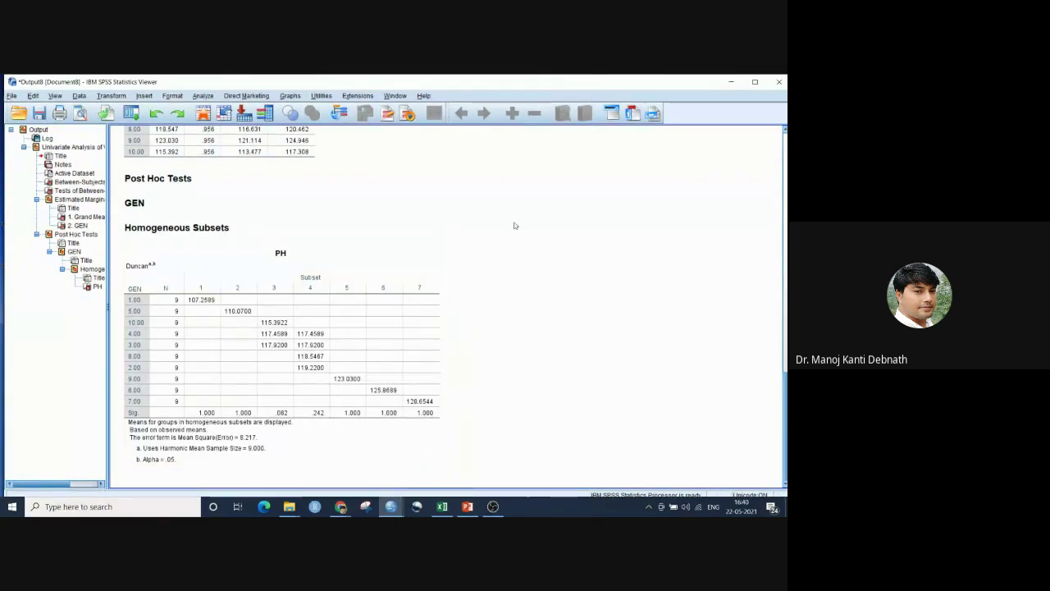
Review the GEN marginal means table again, and go back through the ANOVA table to the analysis syntax at the start of the output
scroll(772, 315, up, 5)
scroll(768, 303, up, 2)
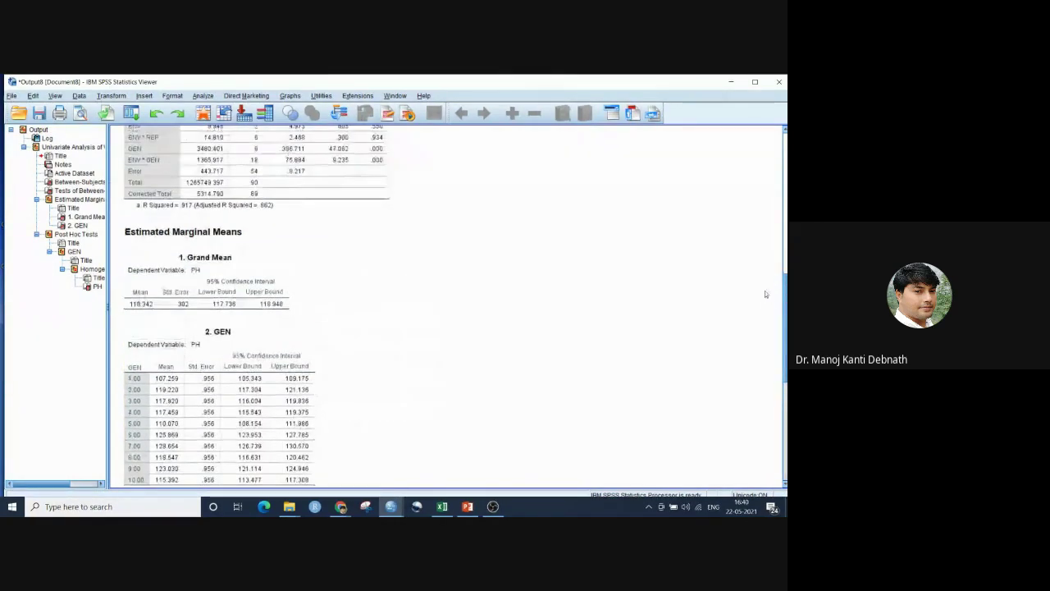
scroll(765, 291, down, 1)
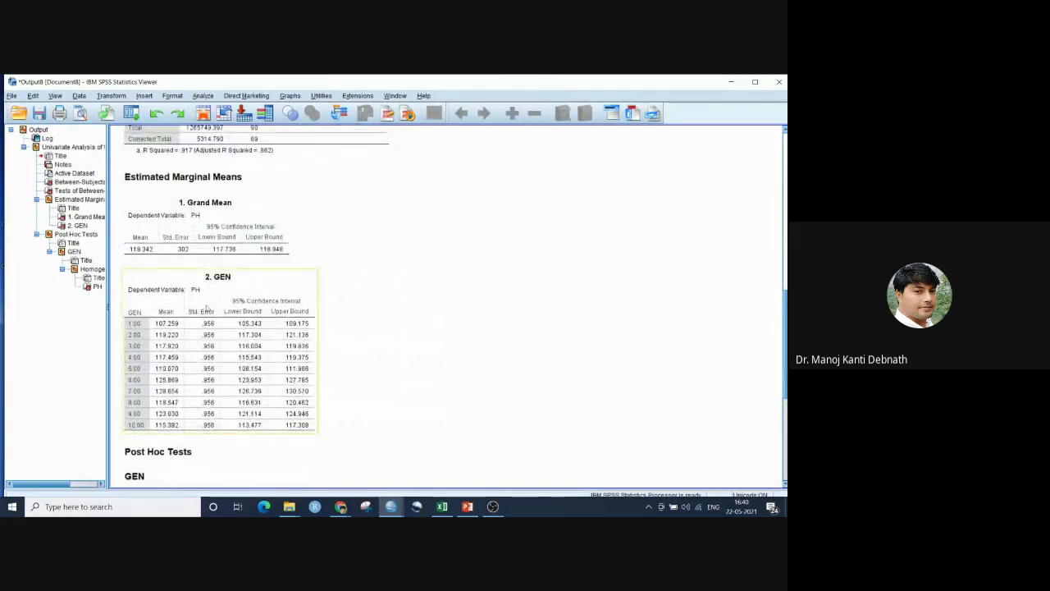
click(191, 343)
scroll(772, 177, up, 15)
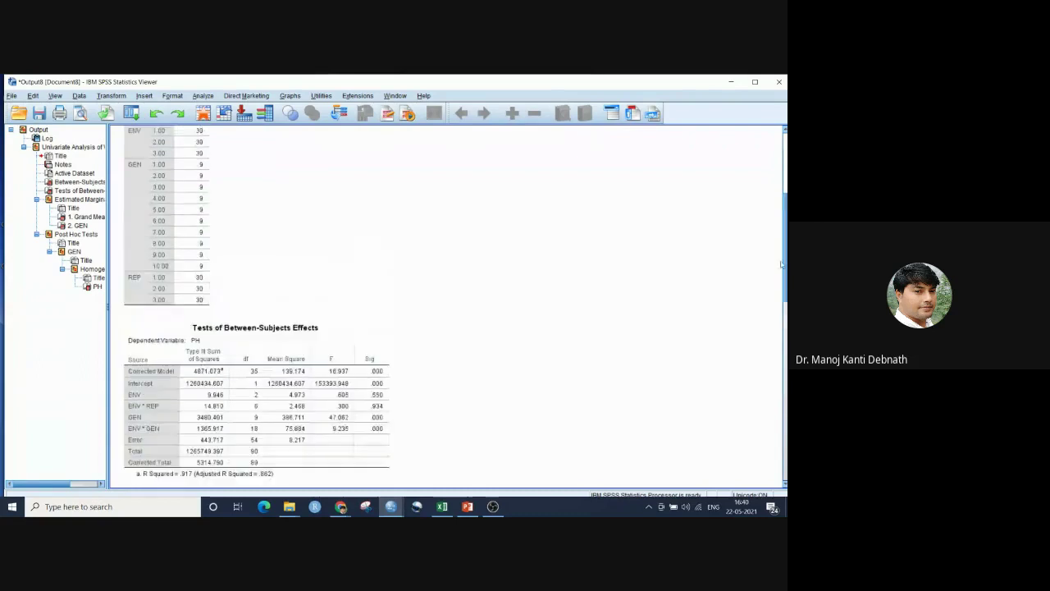
mouse_move(785, 213)
mouse_down()
mouse_move(786, 328)
mouse_move(786, 201)
mouse_up()
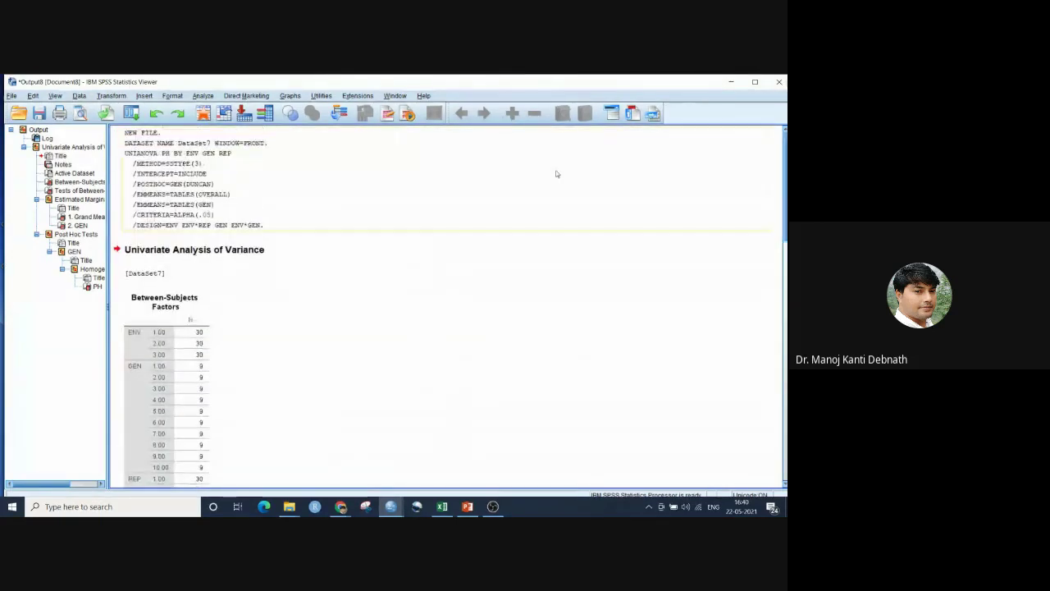
mouse_move(786, 188)
mouse_down()
mouse_move(785, 344)
mouse_move(785, 187)
mouse_up()
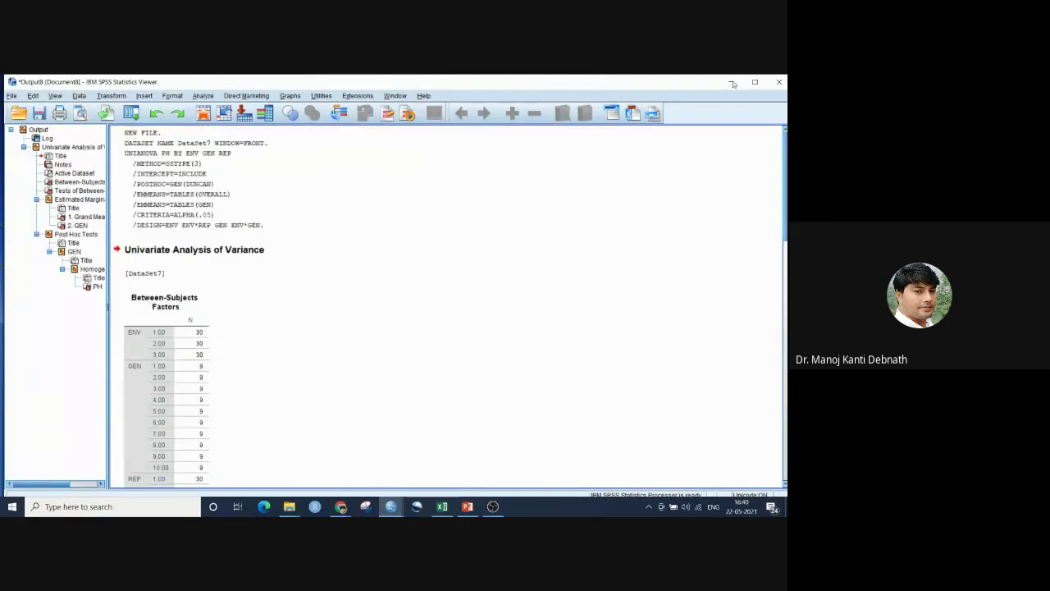
Put the output viewer away and switch to the POOLED sheet of Practical Data.xlsx in Excel, selecting an empty cell beside the data
click(731, 82)
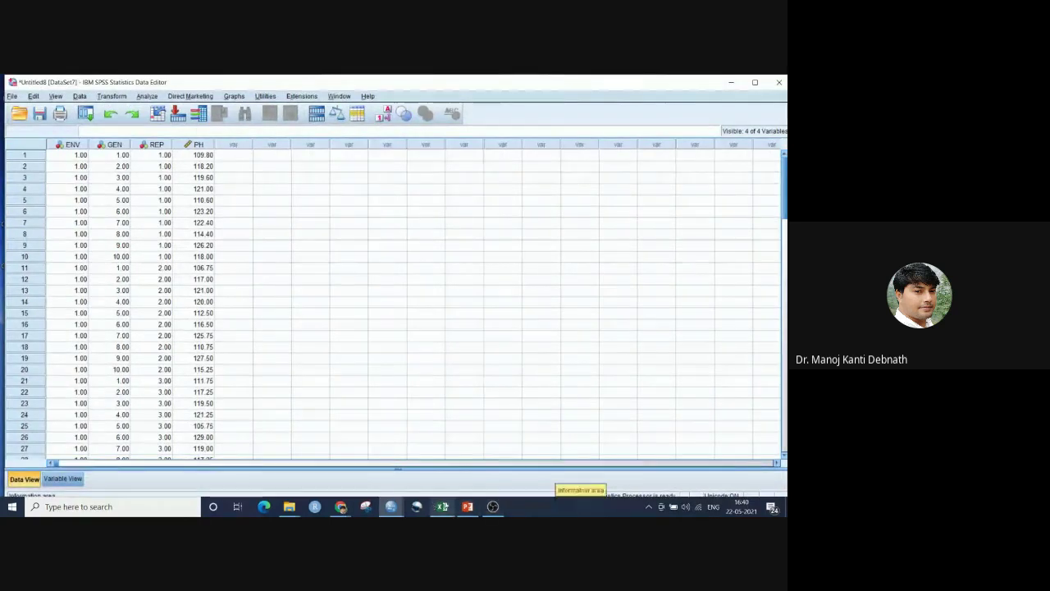
mouse_move(442, 506)
mouse_move(467, 450)
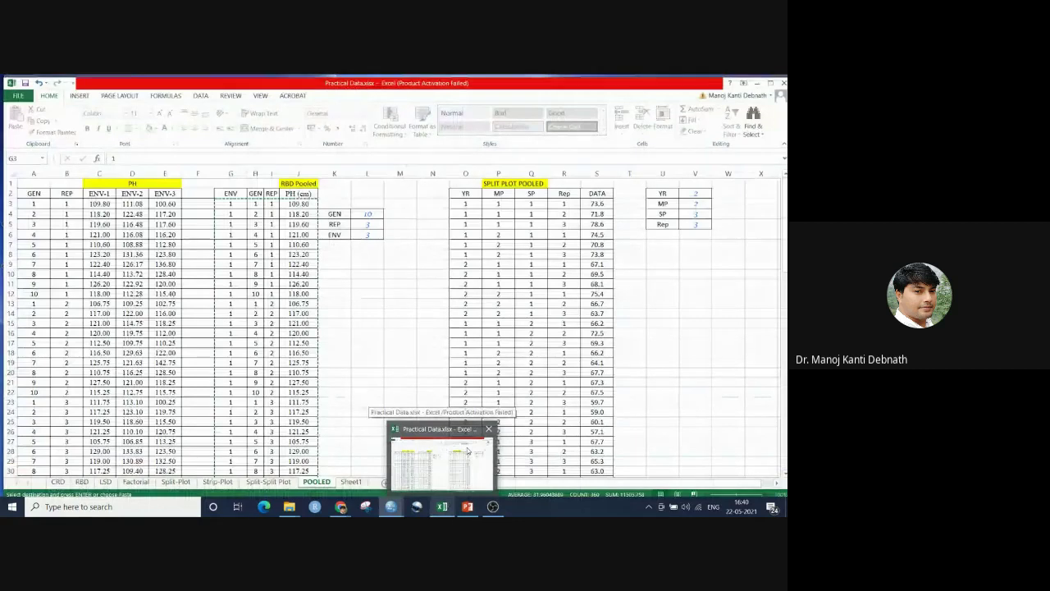
click(467, 450)
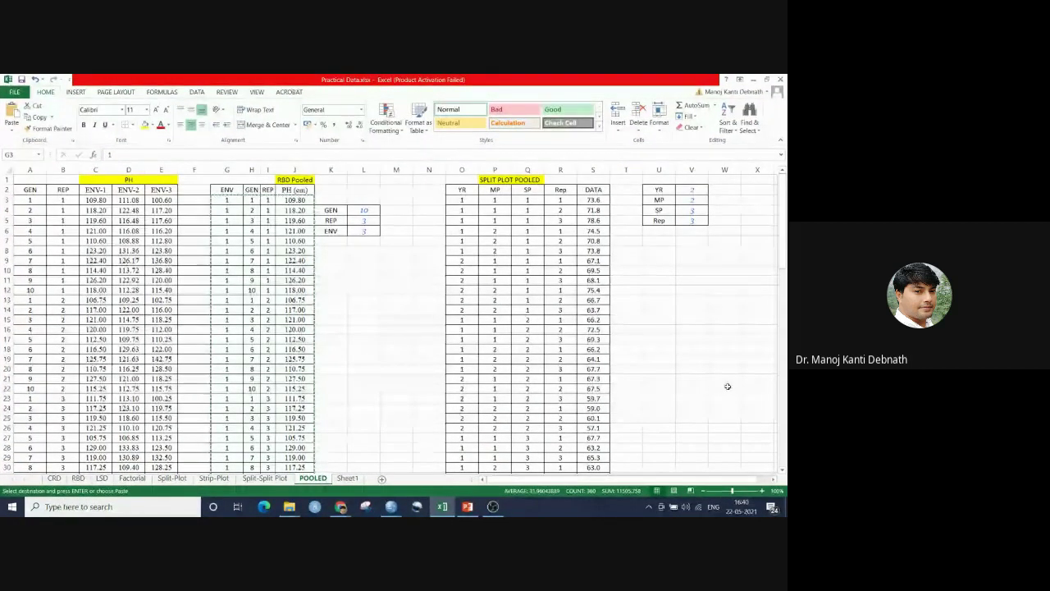
click(713, 378)
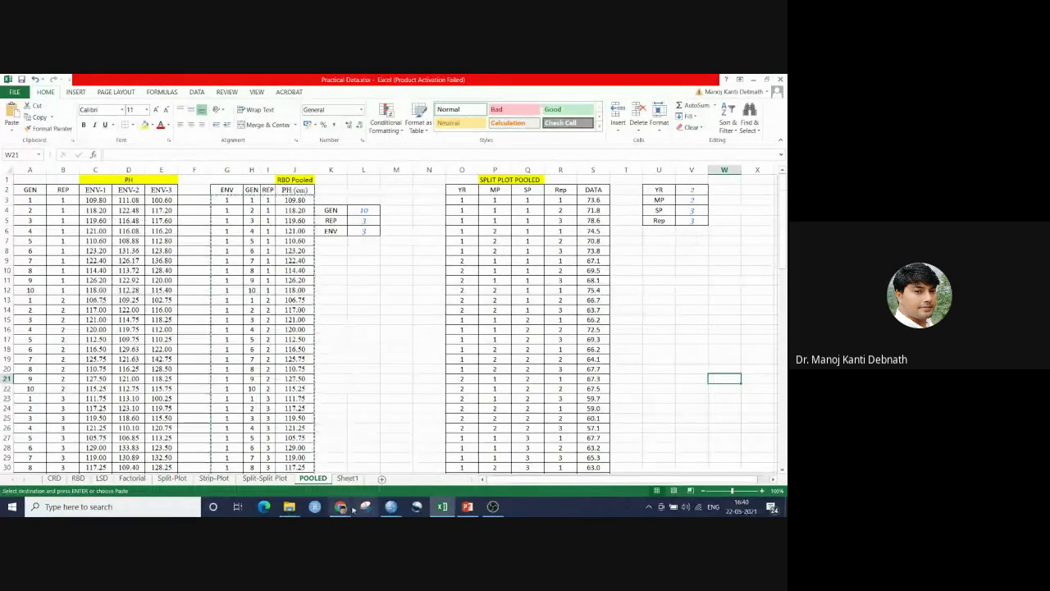
Switch to the Google Meet call in Chrome and start a new Jamboard whiteboard
mouse_move(341, 507)
click(289, 466)
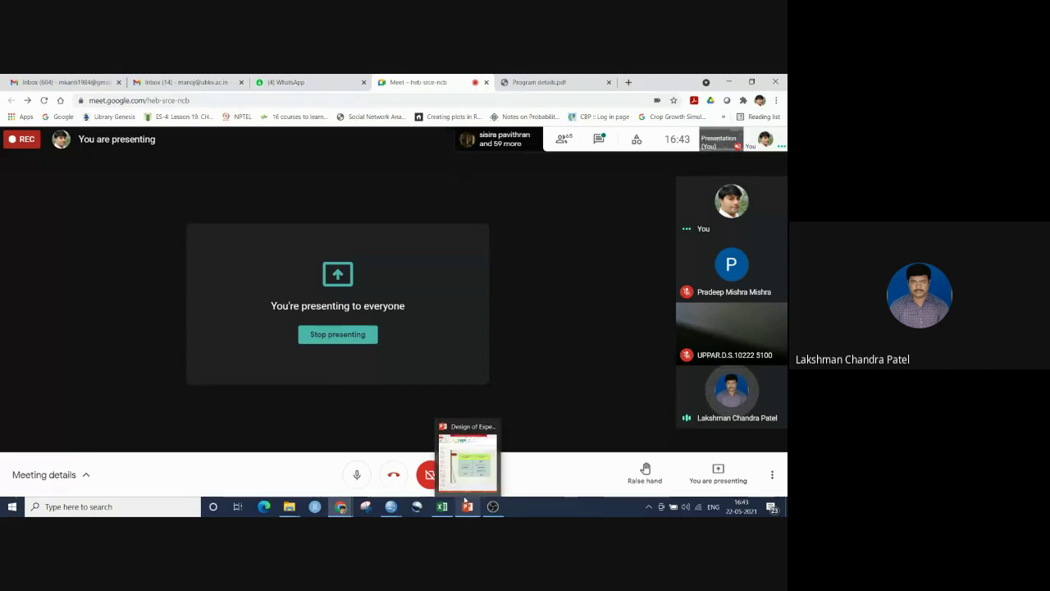
click(771, 475)
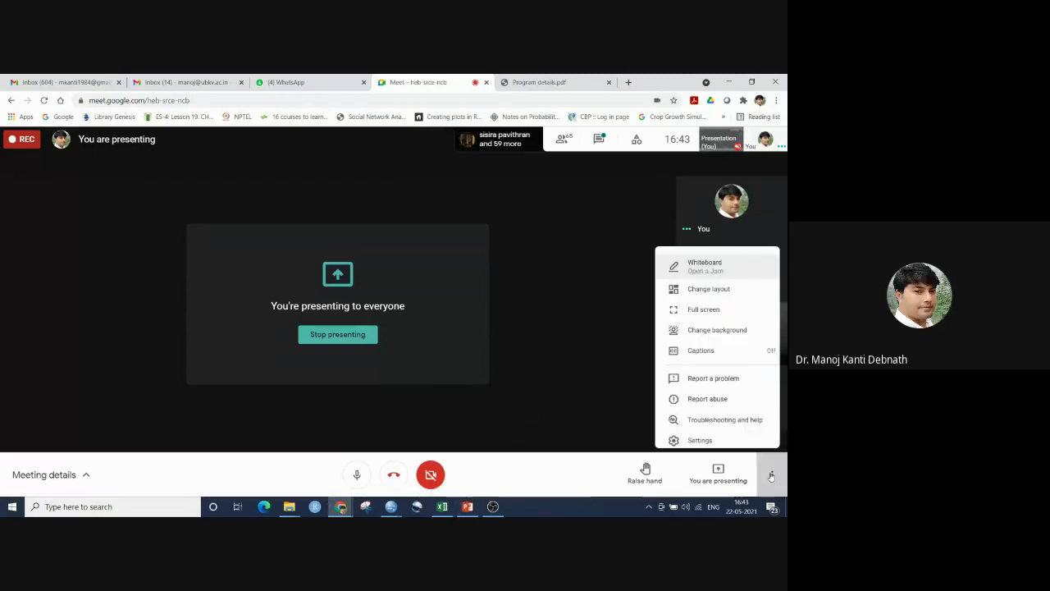
click(704, 251)
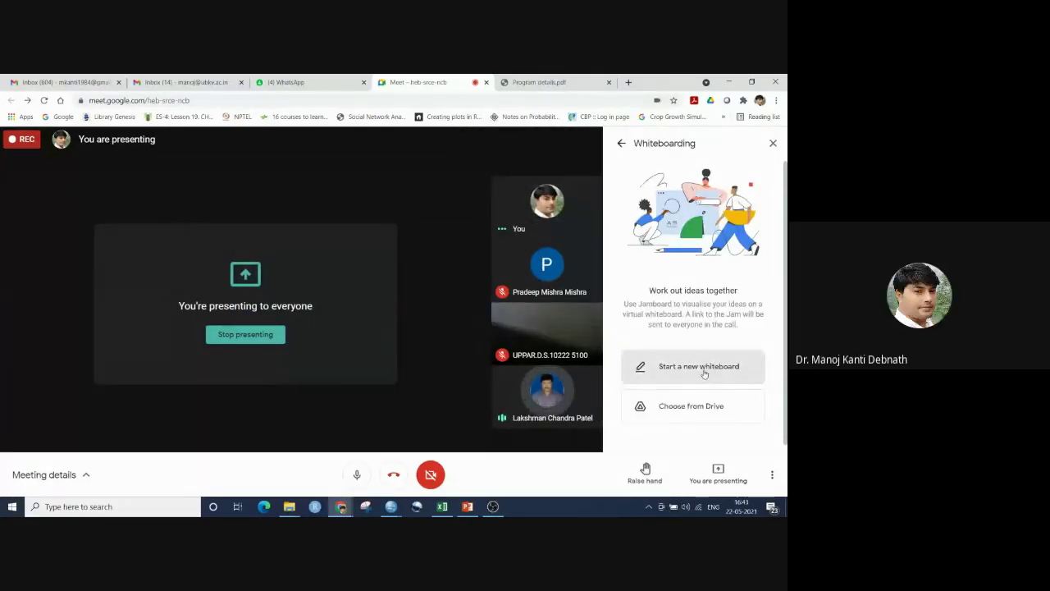
click(704, 371)
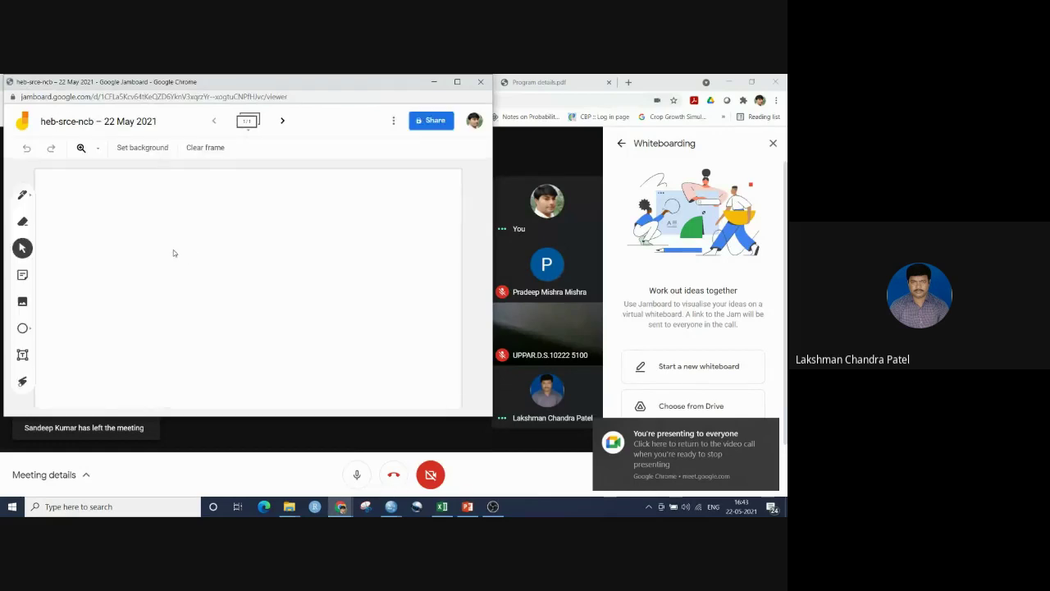
Handwrite "SEm =" on the blank whiteboard with the pen, and "CD" on the line below it
click(22, 194)
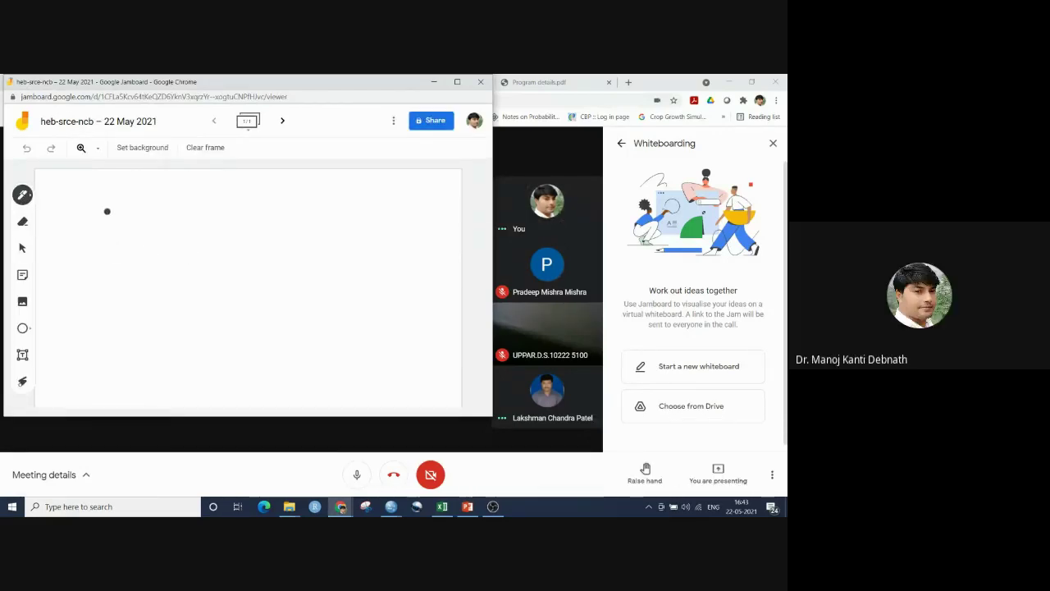
mouse_move(106, 210)
mouse_down()
mouse_move(109, 230)
mouse_move(155, 219)
mouse_up()
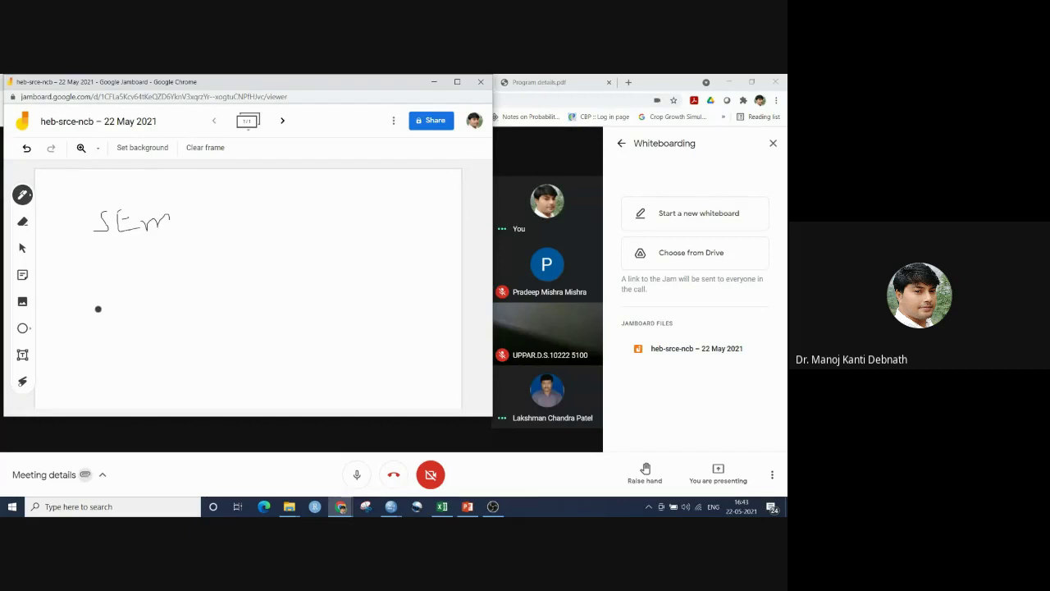
drag(188, 209, 208, 206)
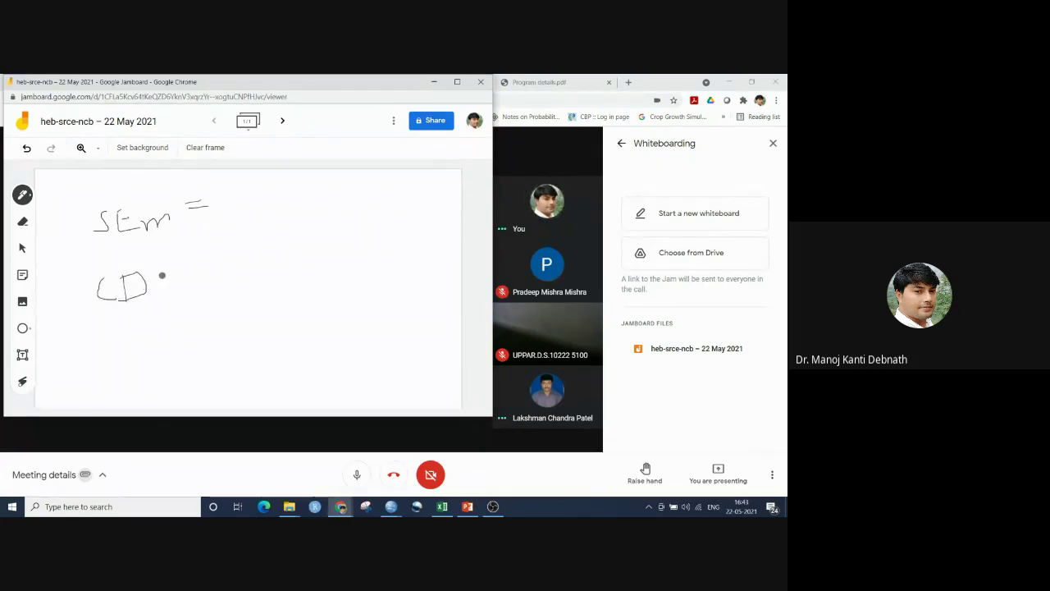
Complete the handwritten CD formula as = √2 × SEm × t, with the α and error degrees-of-freedom subscript on t
drag(161, 280, 177, 283)
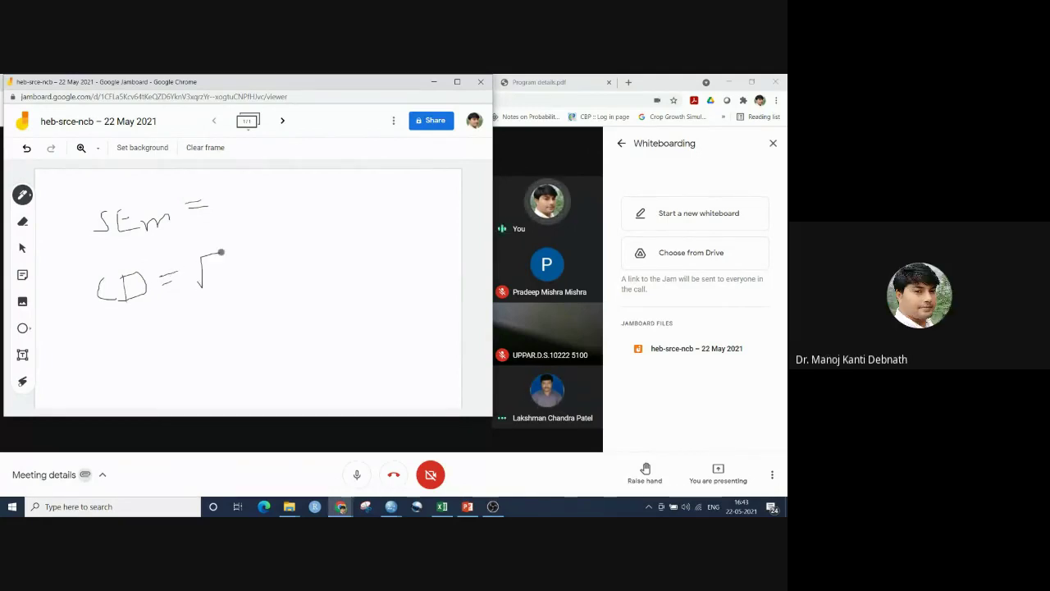
drag(211, 280, 222, 289)
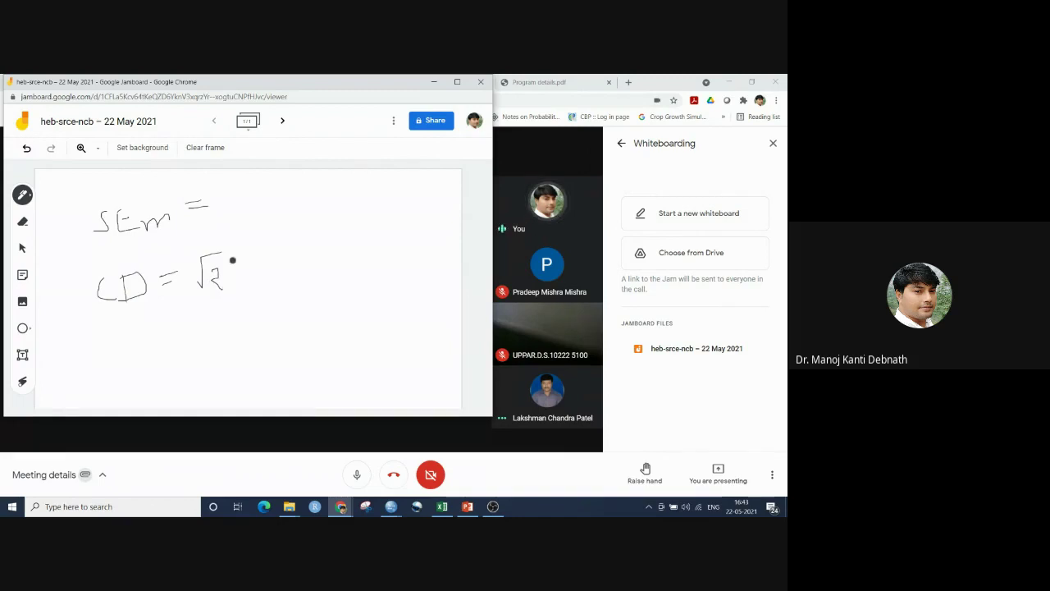
mouse_move(263, 256)
mouse_down()
mouse_move(287, 265)
mouse_move(275, 270)
mouse_move(307, 257)
mouse_move(295, 234)
mouse_move(310, 228)
mouse_move(313, 265)
mouse_move(350, 237)
mouse_up()
mouse_move(372, 207)
mouse_down()
mouse_move(386, 260)
mouse_move(408, 260)
mouse_up()
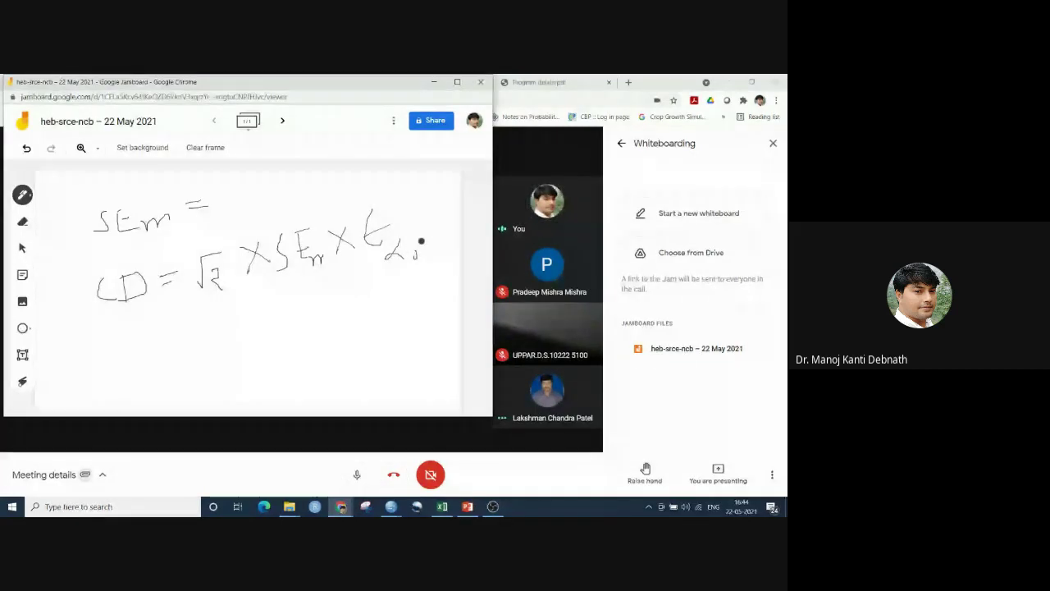
drag(421, 242, 440, 250)
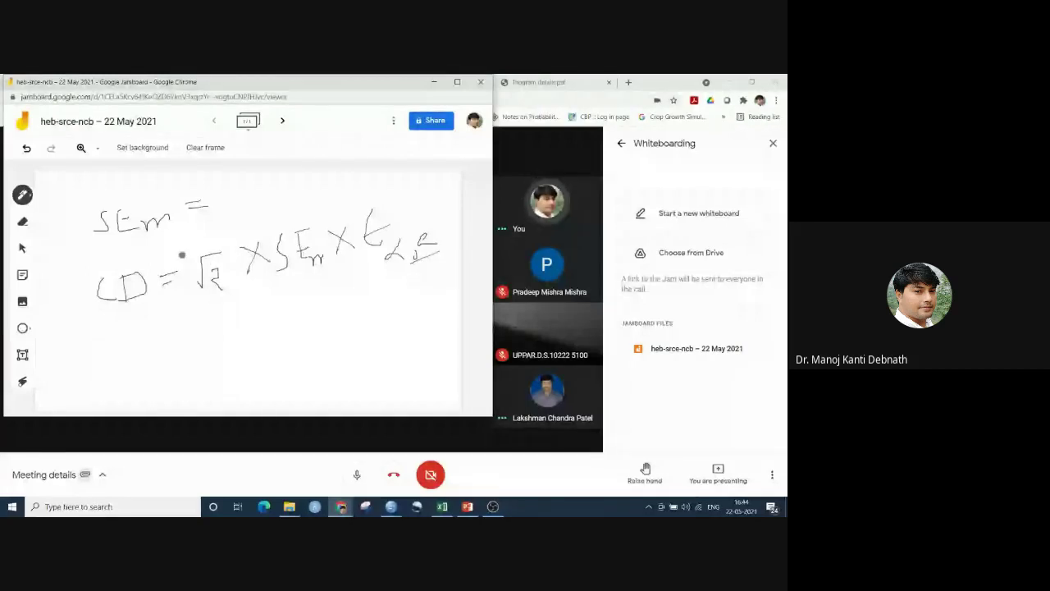
Mark the √2 and t terms of the CD formula with tick marks, and add a vertical stroke through the t
drag(182, 255, 230, 222)
drag(360, 200, 390, 188)
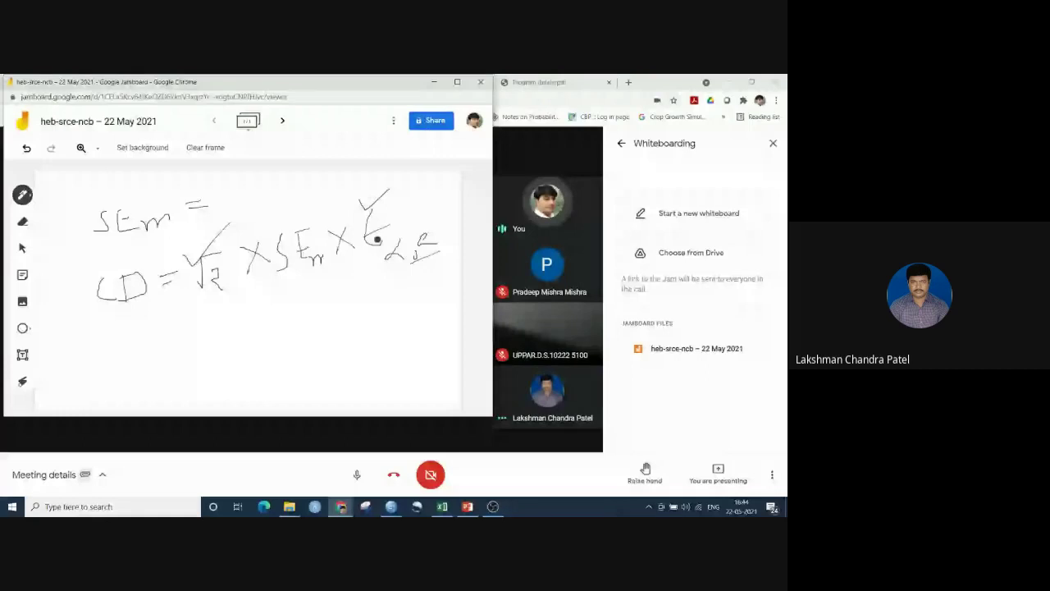
drag(366, 248, 369, 207)
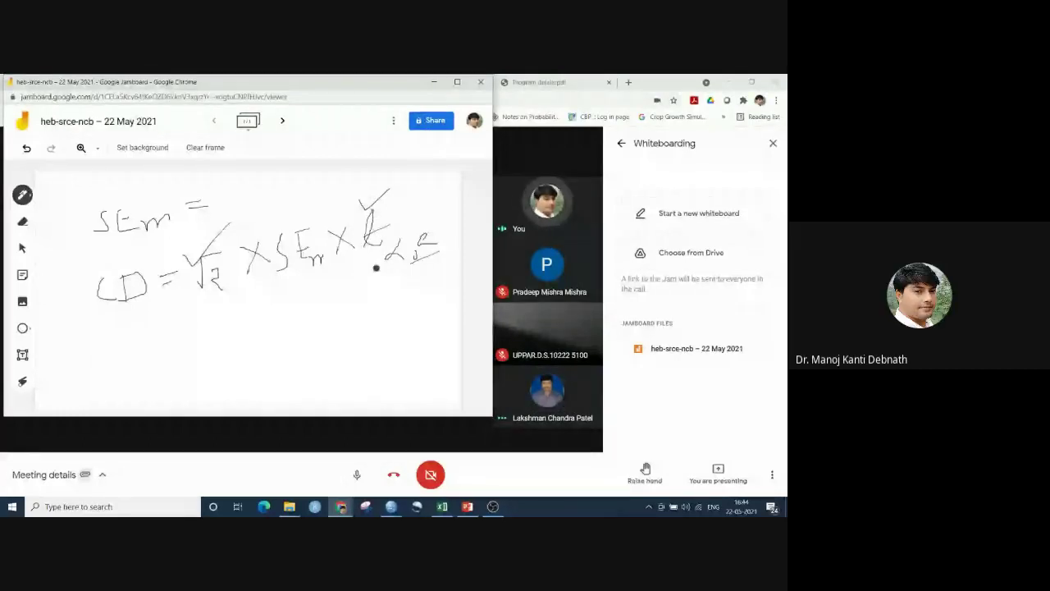
Switch to the POOLED sheet in Excel and enter =TINV(0.05,5) in cell V11 to compute the t value
click(442, 507)
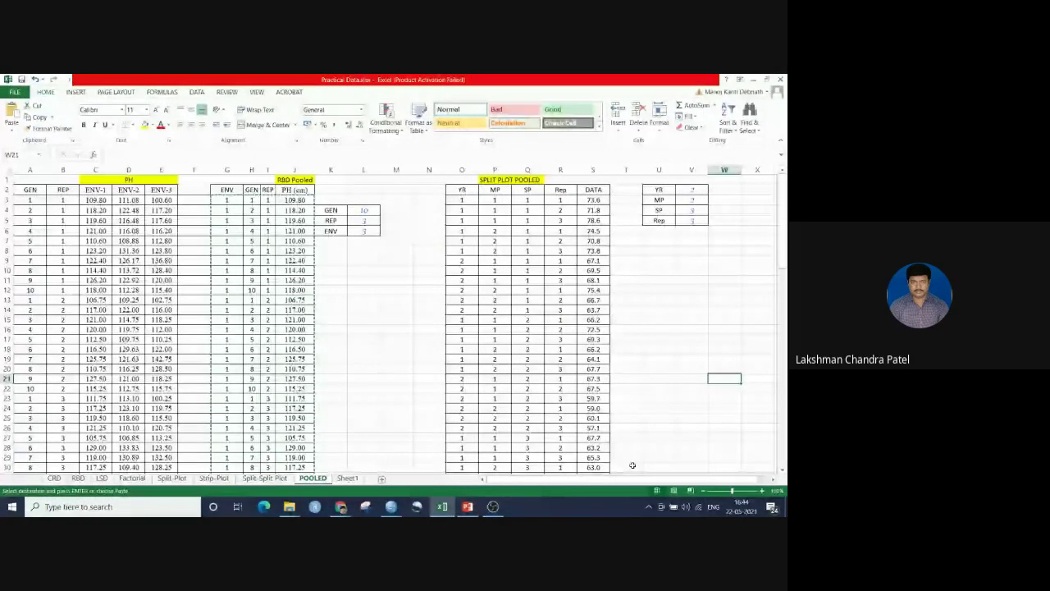
scroll(662, 283, right, 1)
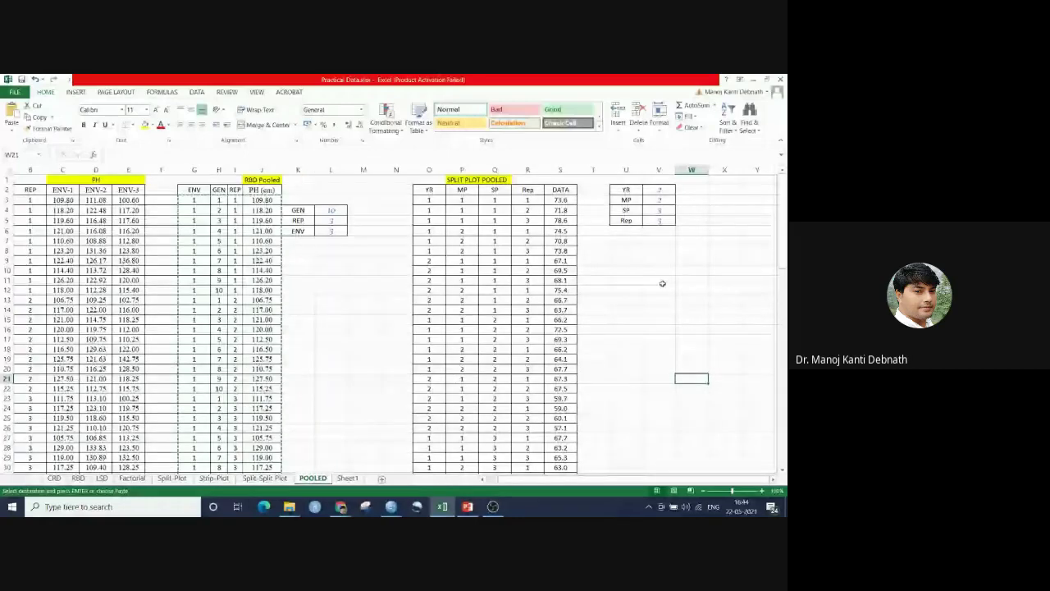
click(662, 283)
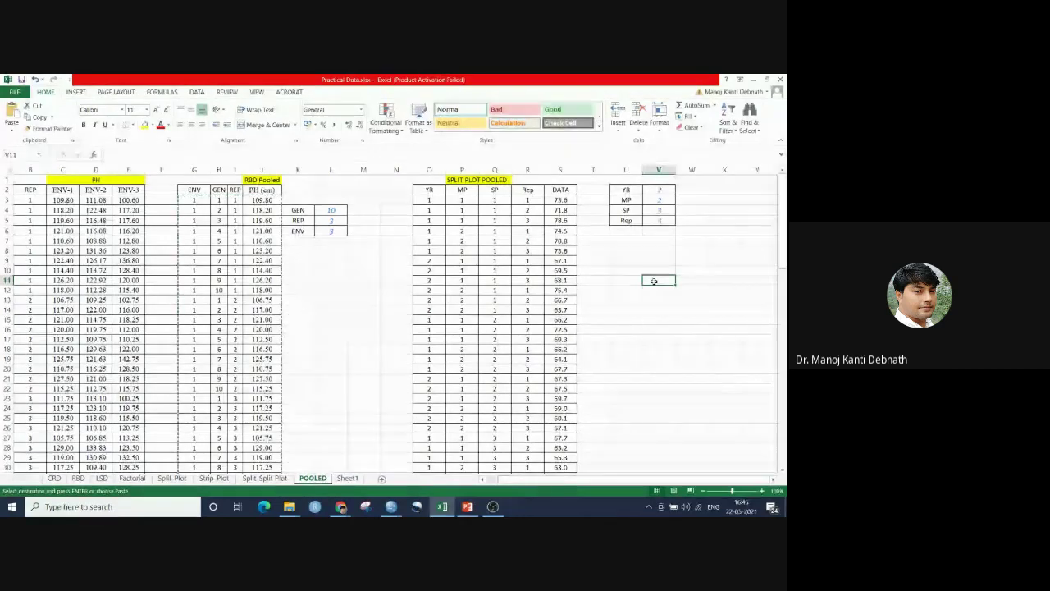
text(=)
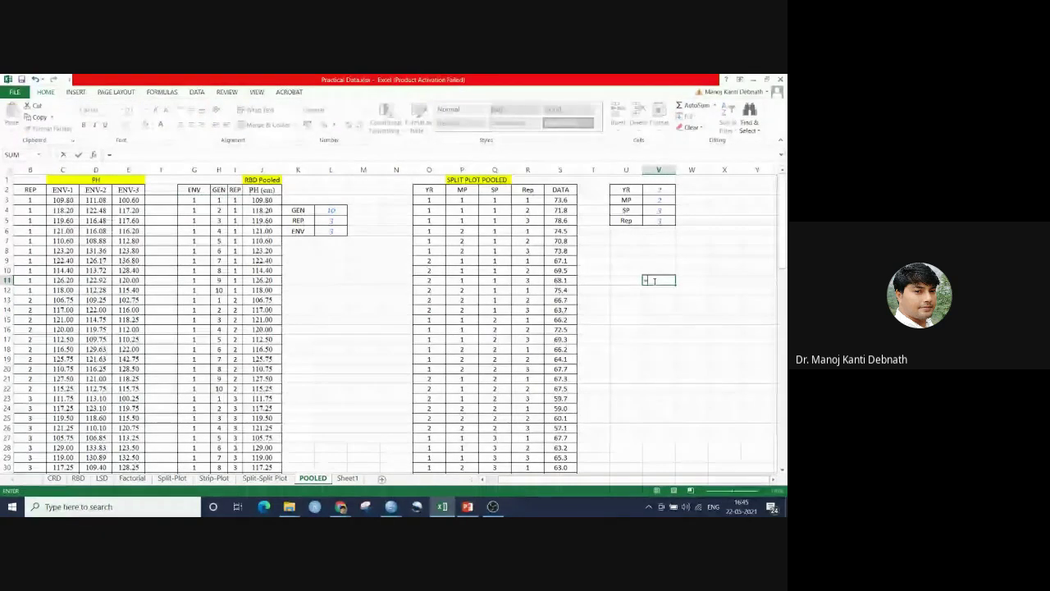
text(TINV)
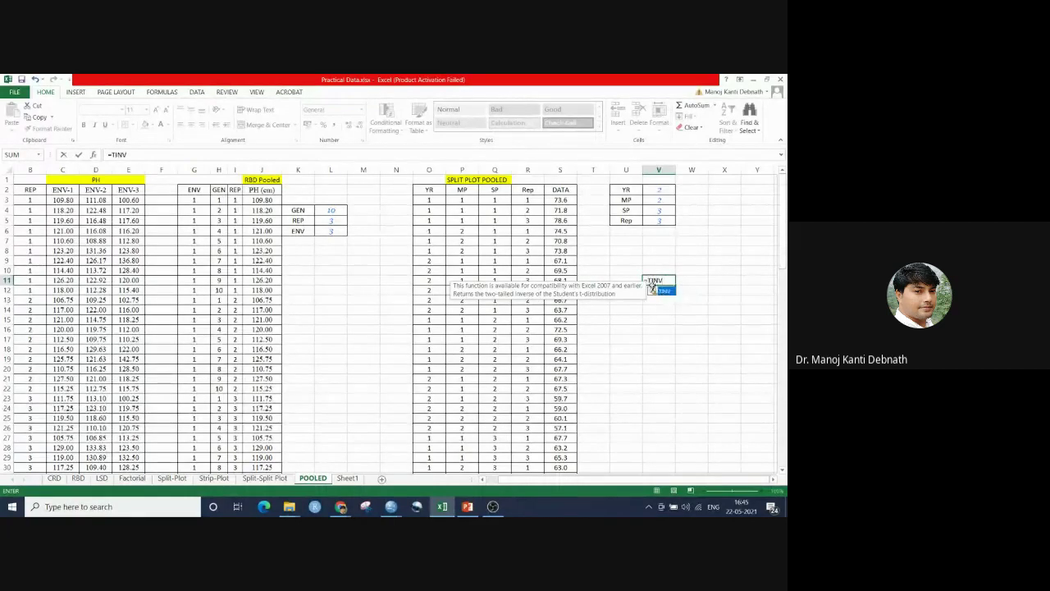
double_click(663, 291)
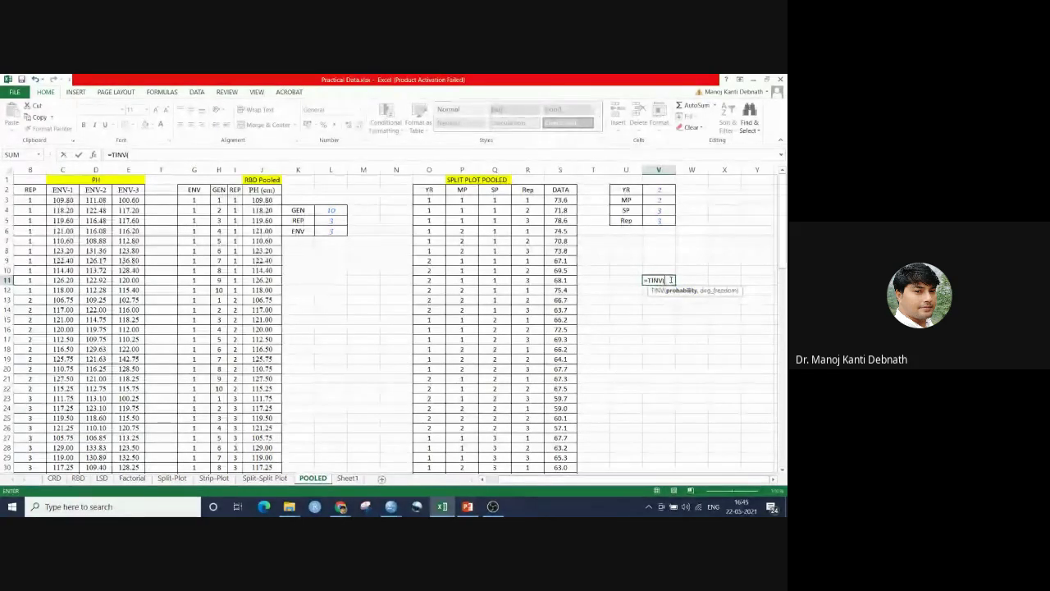
text(0.05,)
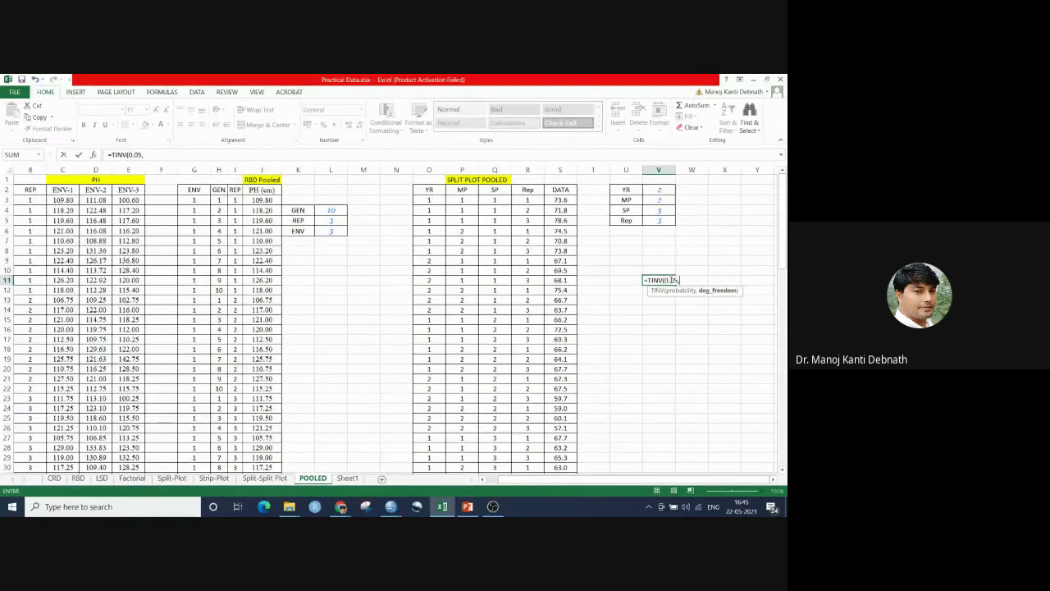
text(5)
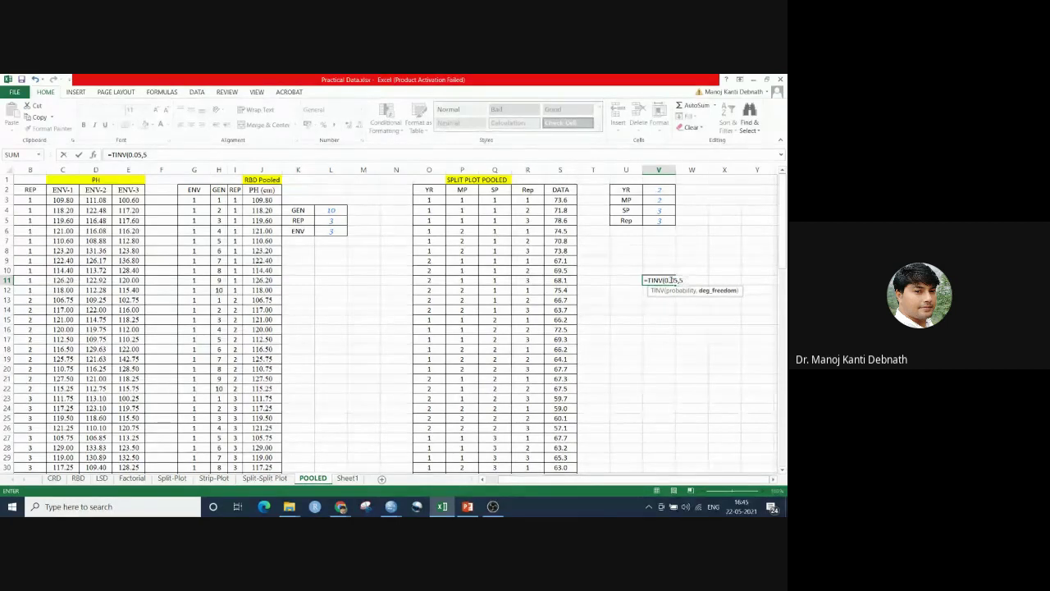
text())
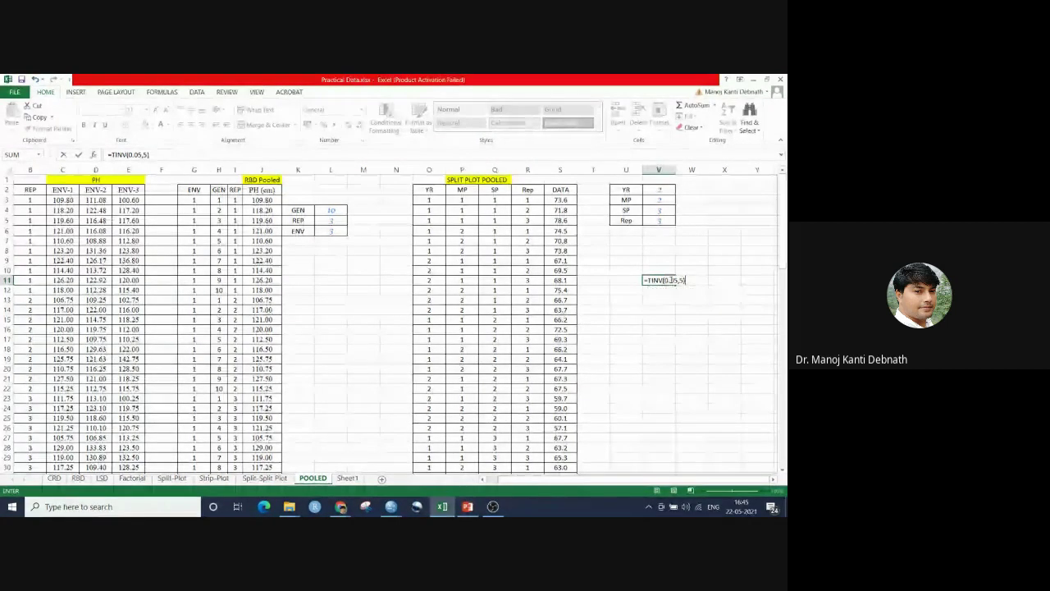
key(Return)
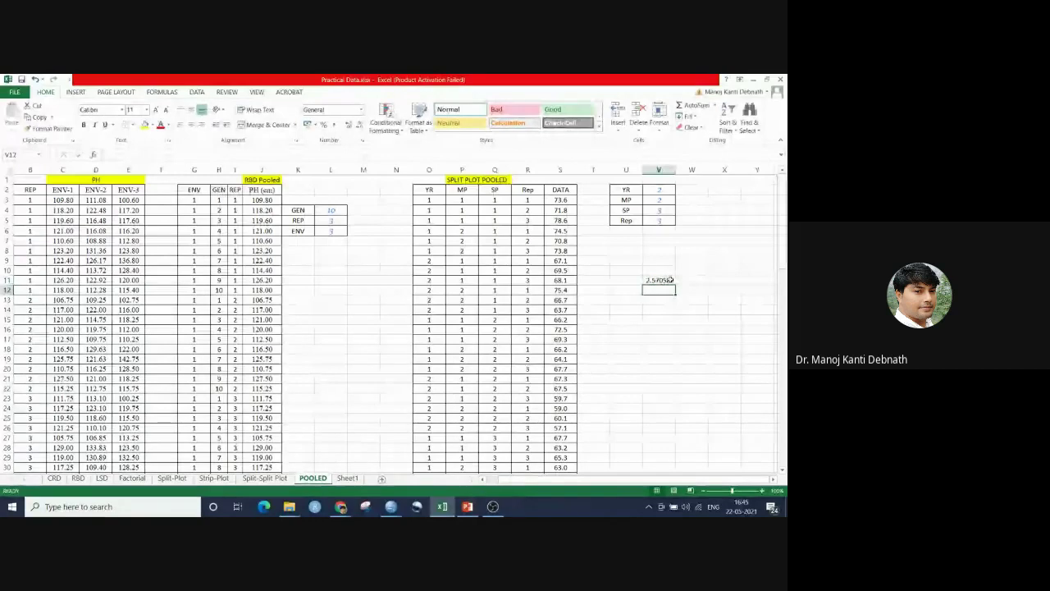
Review the formula in V11, deselect it, and put away Excel and the Jamboard window to return to the Google Meet call
click(668, 280)
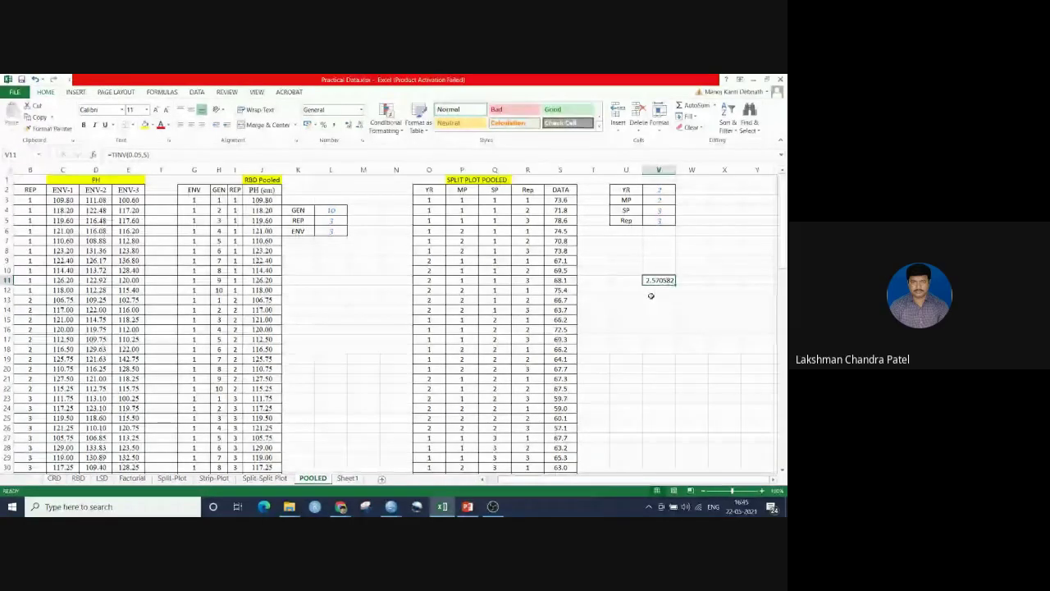
click(661, 291)
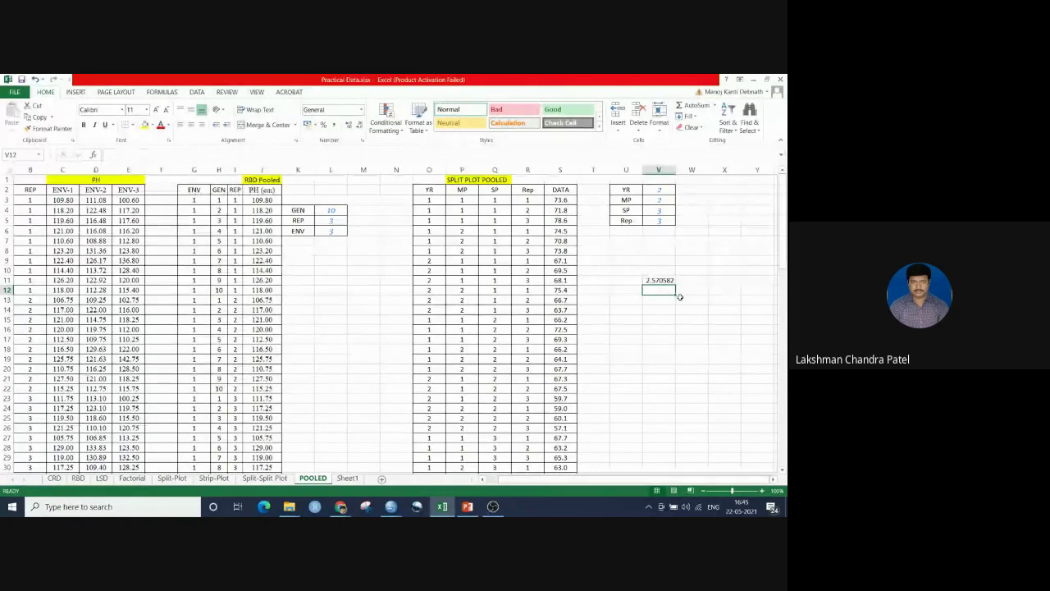
click(694, 308)
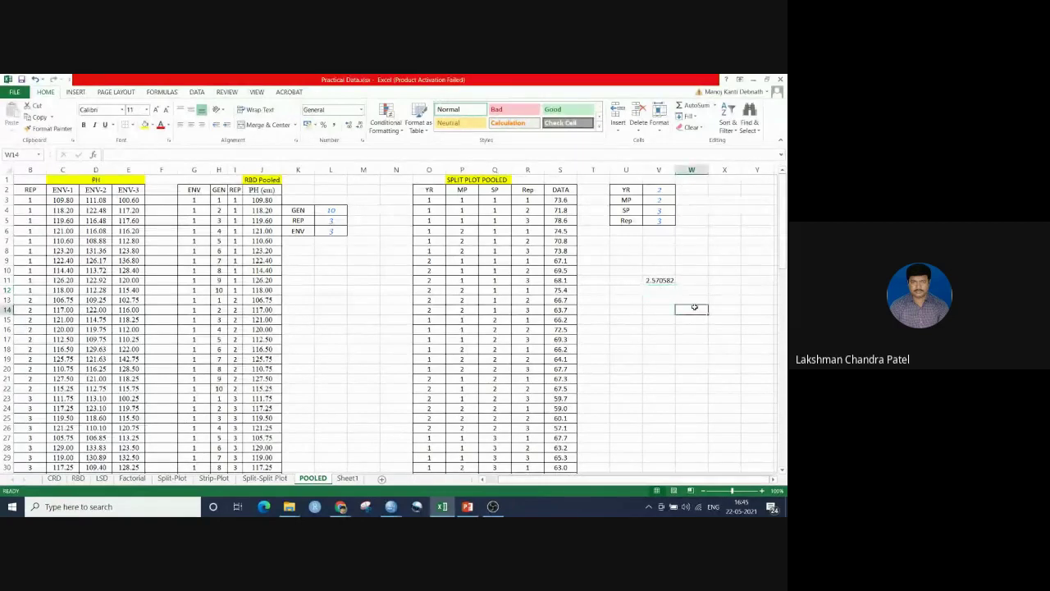
click(753, 81)
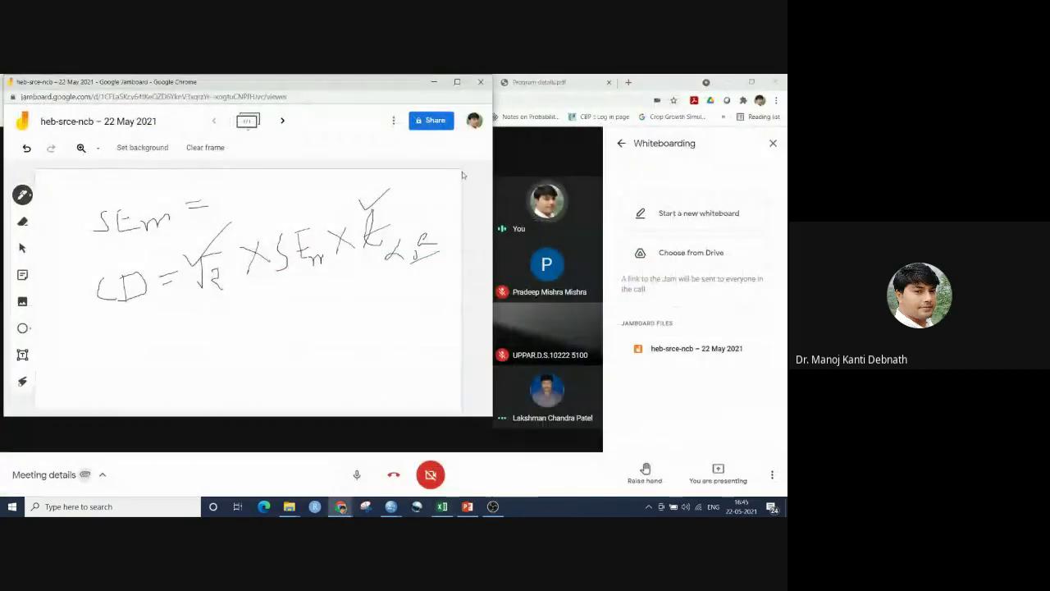
click(434, 82)
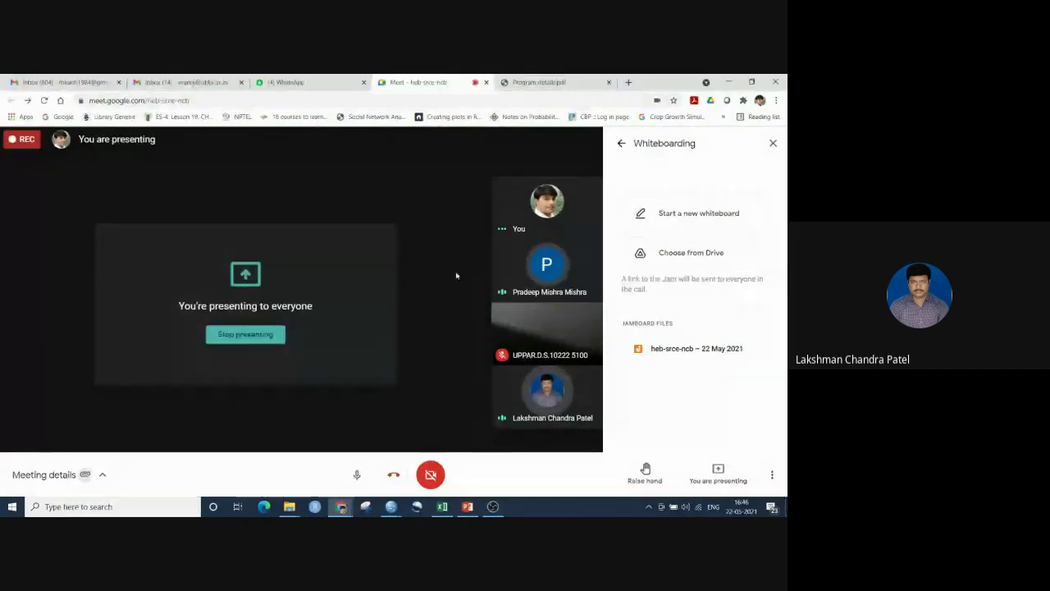